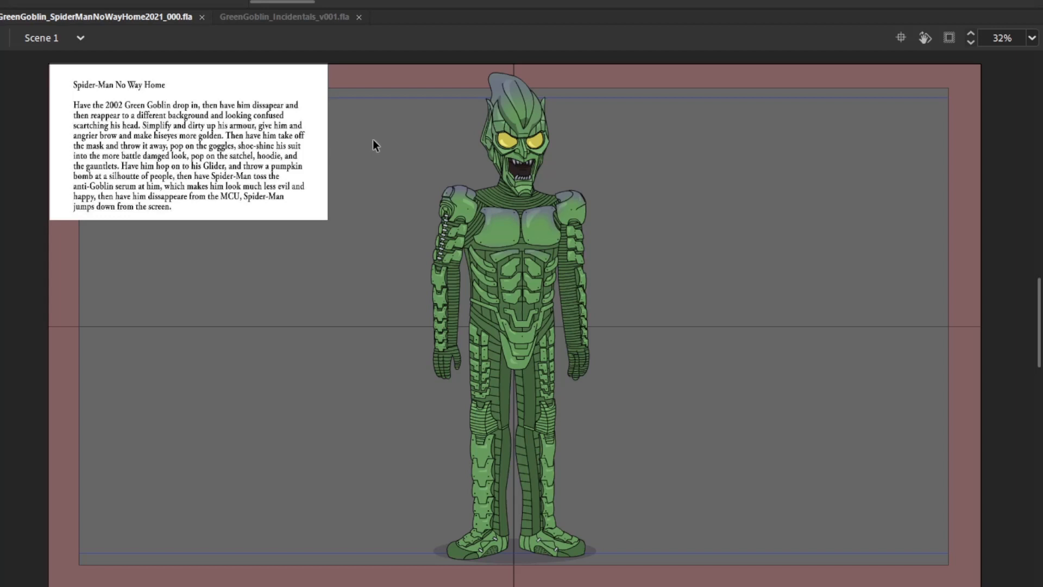
Open the COMP_015 symbol, select the Green Goblin figure inside it, return to Scene 1 and deselect everything
double_click(546, 137)
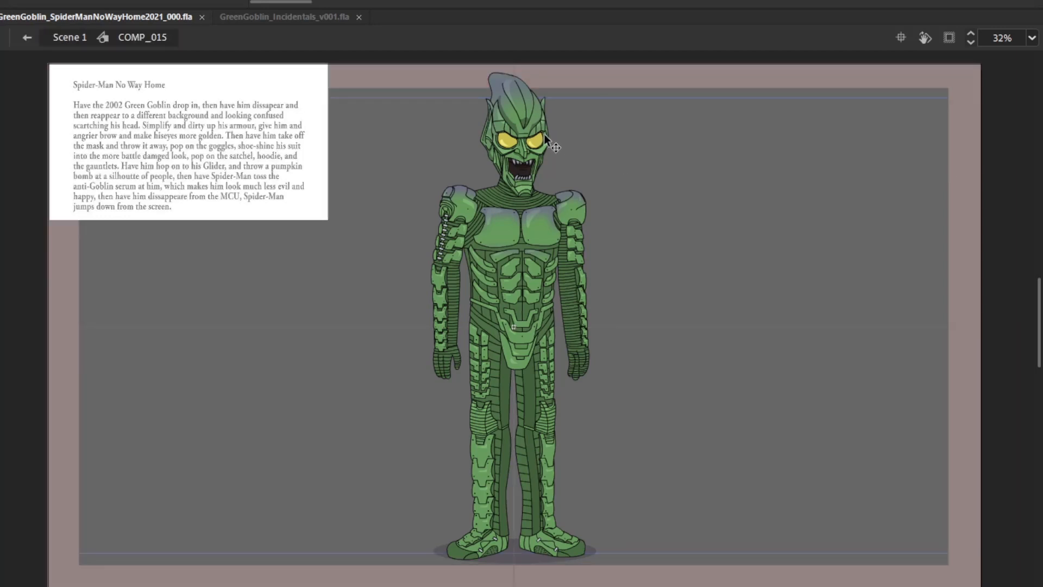
click(543, 136)
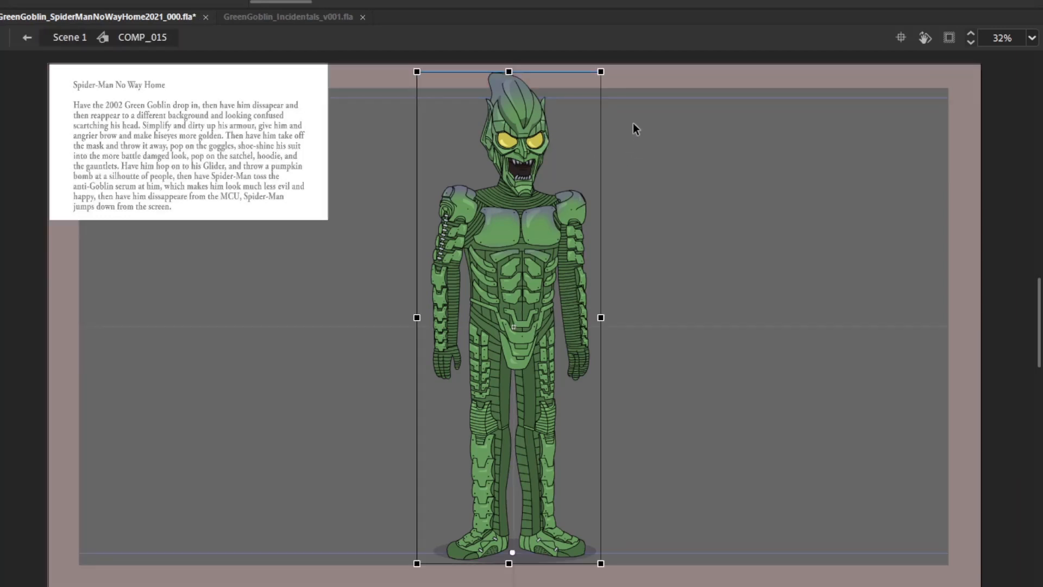
click(647, 149)
double_click(642, 149)
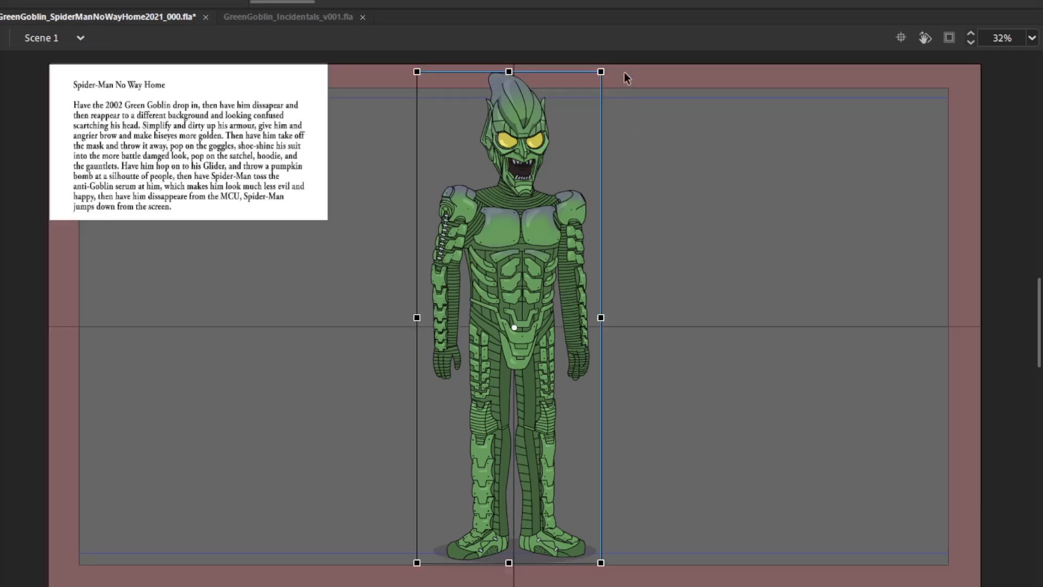
click(715, 243)
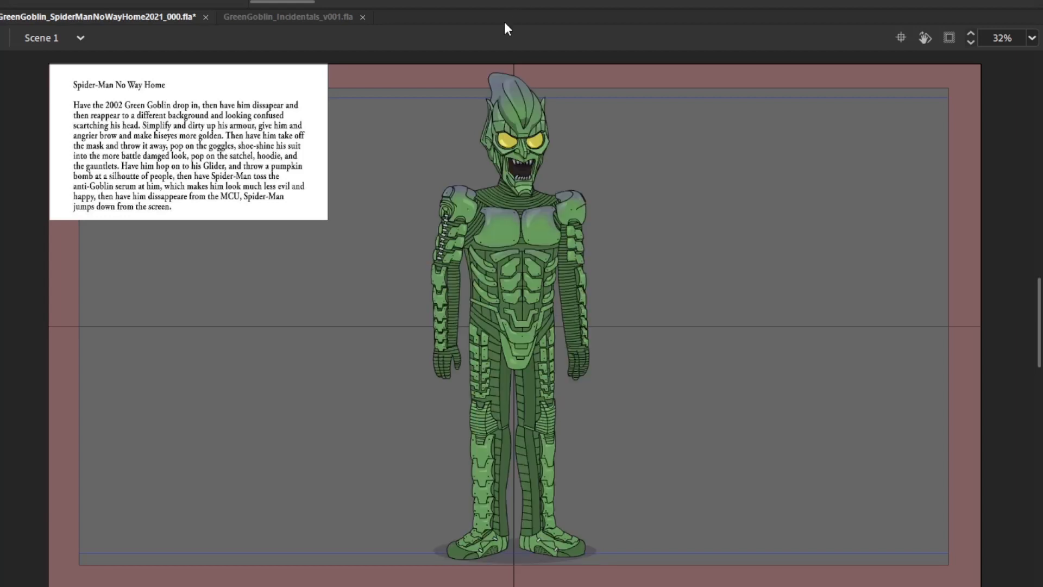
Play the animation inside the COMP_015 symbol and return to Scene 1
double_click(536, 132)
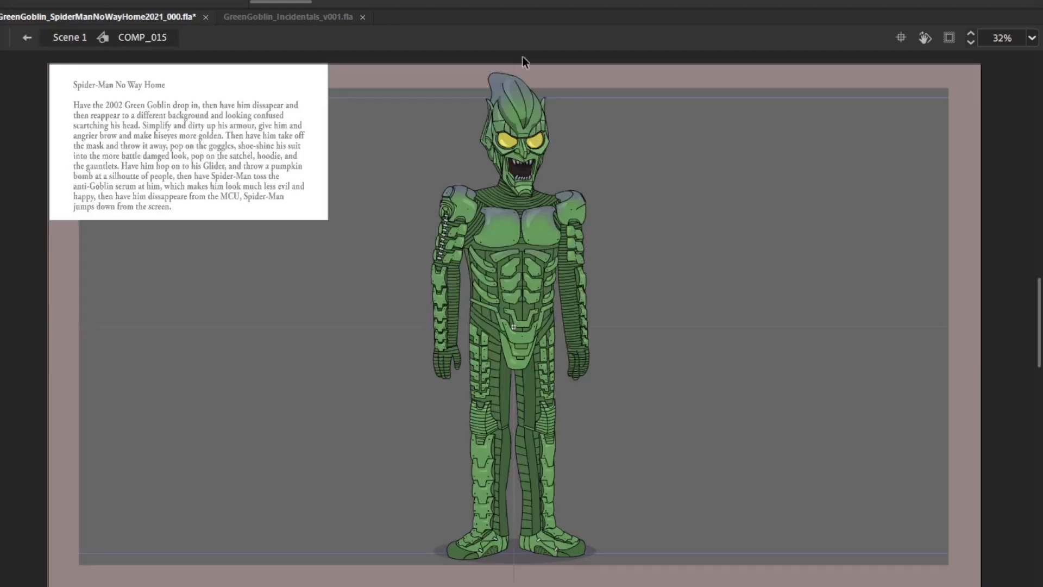
key(Return)
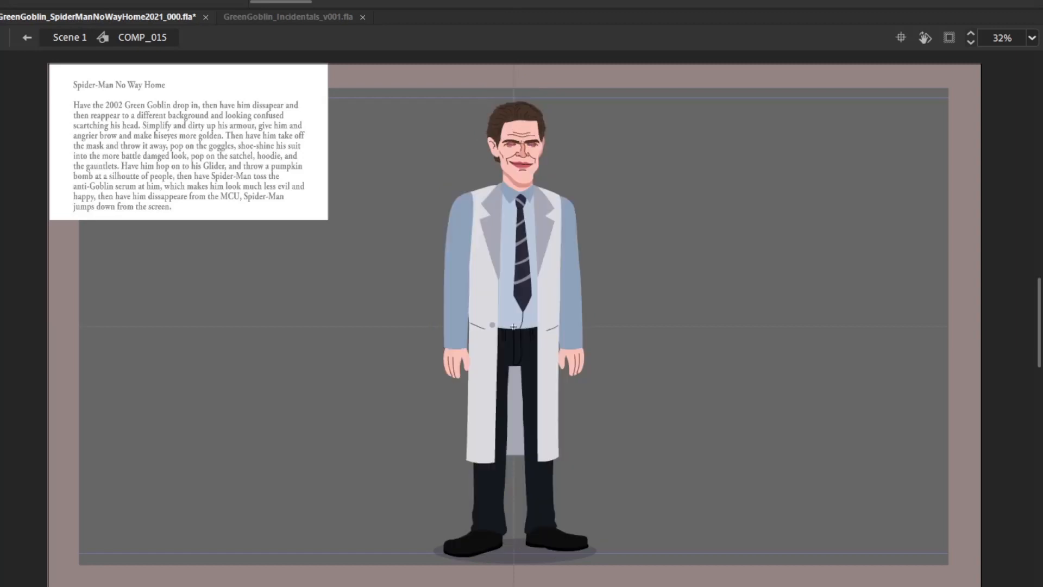
double_click(626, 123)
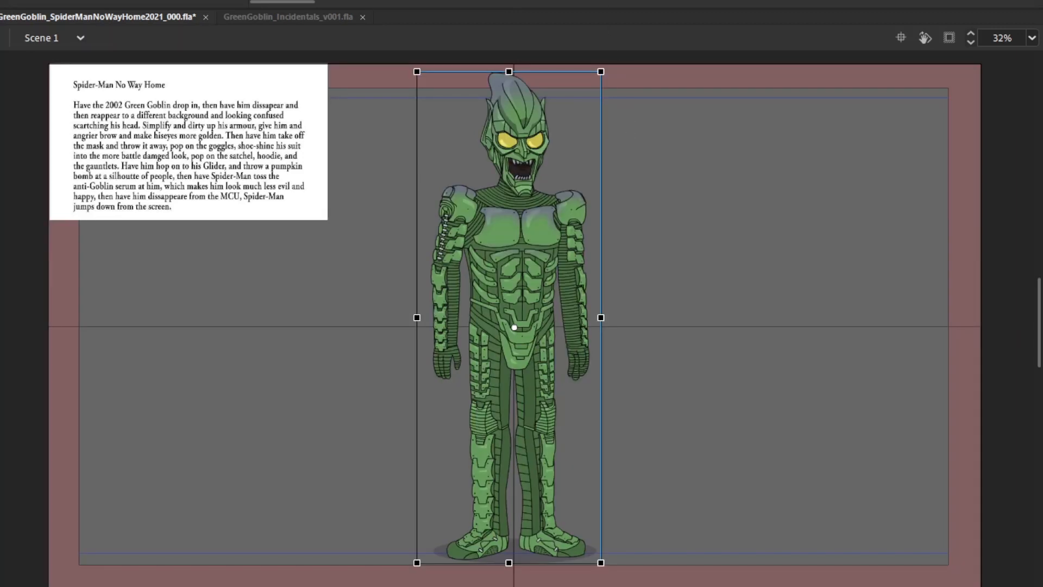
Inspect the 2002_GreenGoblin symbol nested in COMP_015 and return to COMP_015
double_click(534, 103)
click(537, 98)
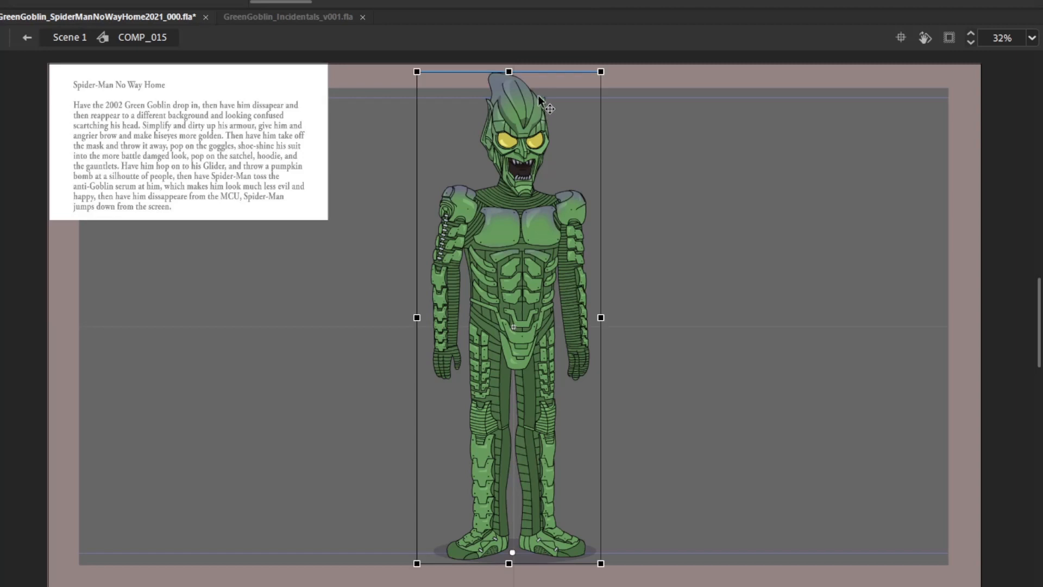
double_click(532, 104)
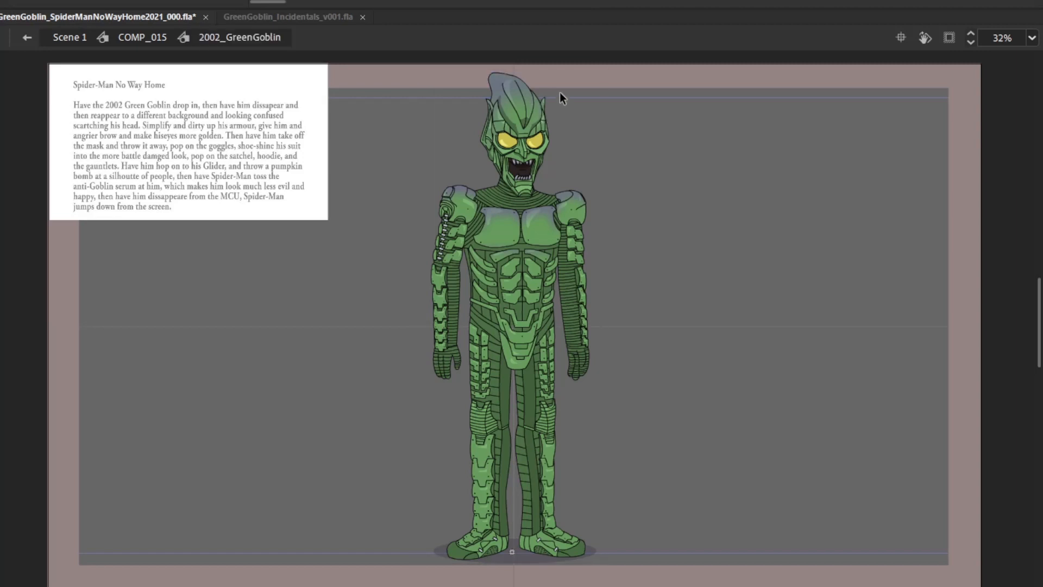
double_click(571, 78)
drag(622, 123, 652, 170)
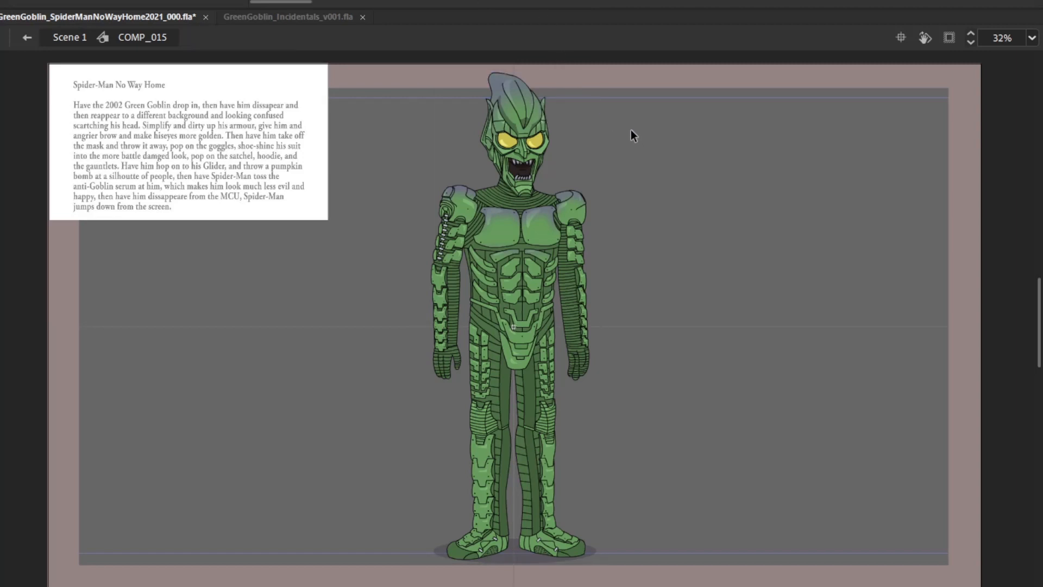
Go to the COMP_015 frame with the three Spider-Men and inspect the SS2002 symbol and the unmasked middle figure's symbol
drag(299, 1, 559, 39)
key(period)
key(period)
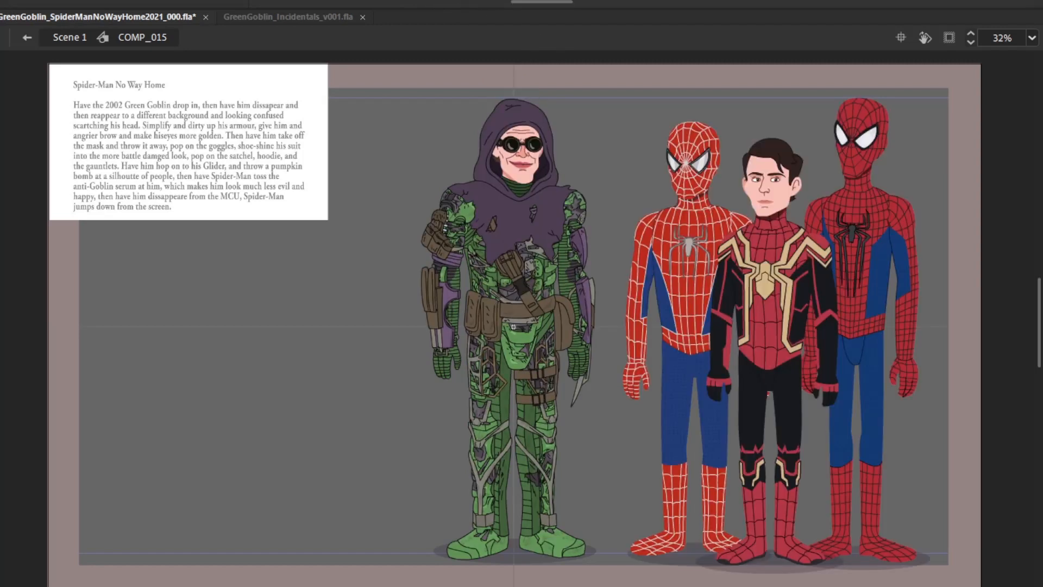
click(715, 150)
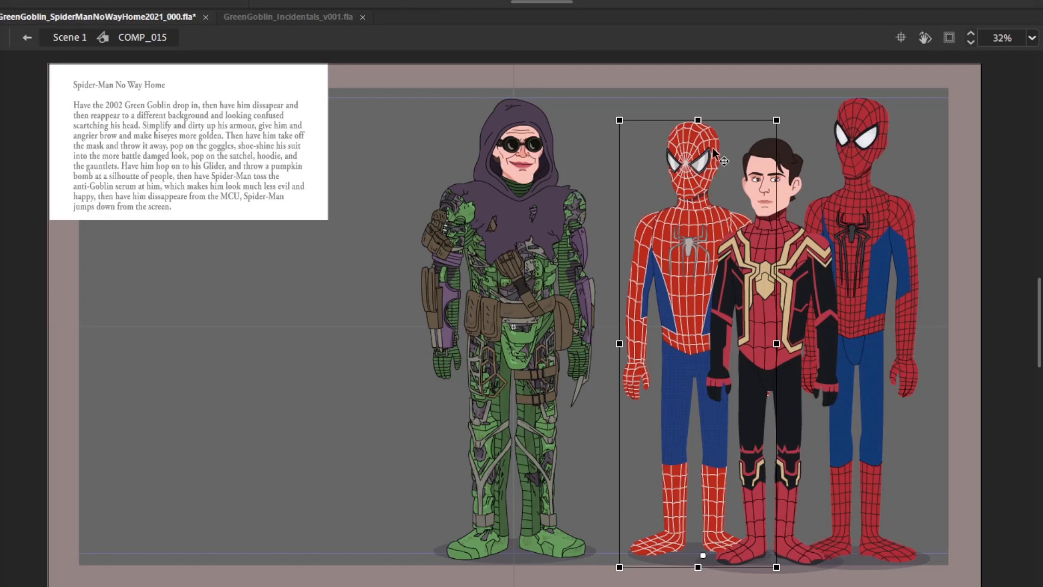
double_click(715, 151)
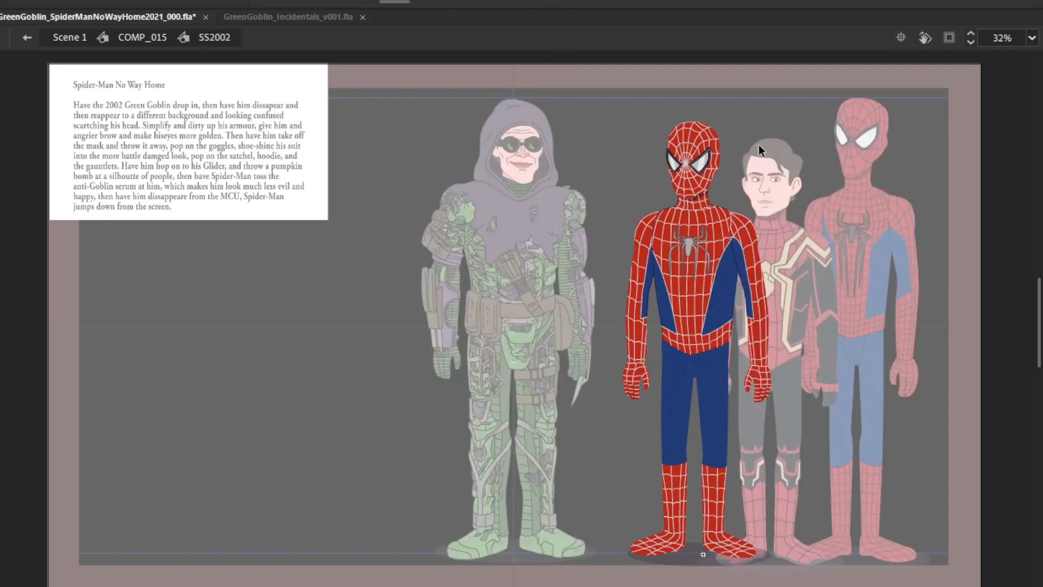
double_click(801, 161)
double_click(881, 111)
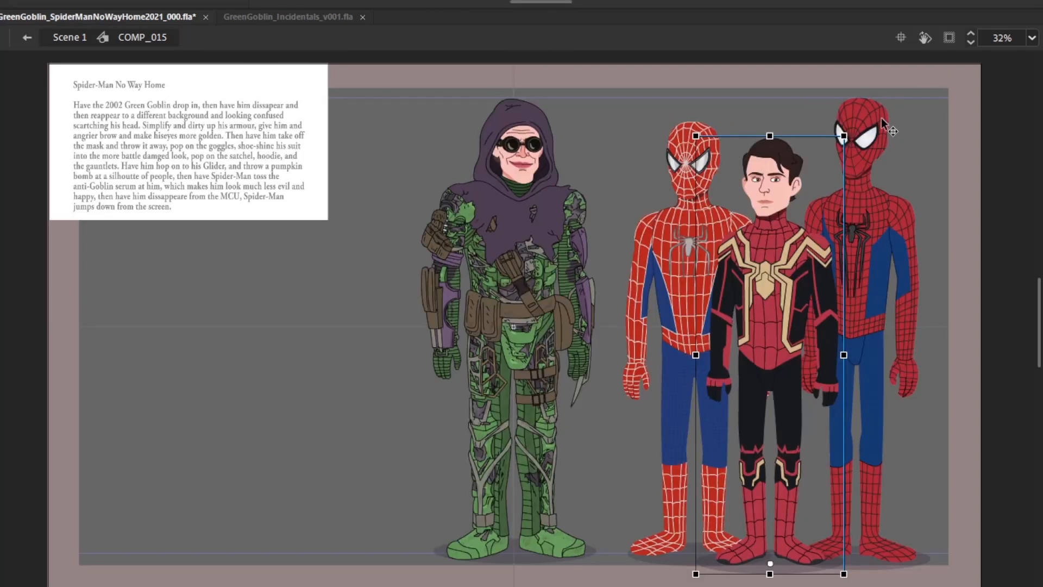
Open the SS2012 Spider-Man symbol, try repositioning its head and limbs, undo the changes and return to COMP_015
double_click(875, 105)
click(876, 105)
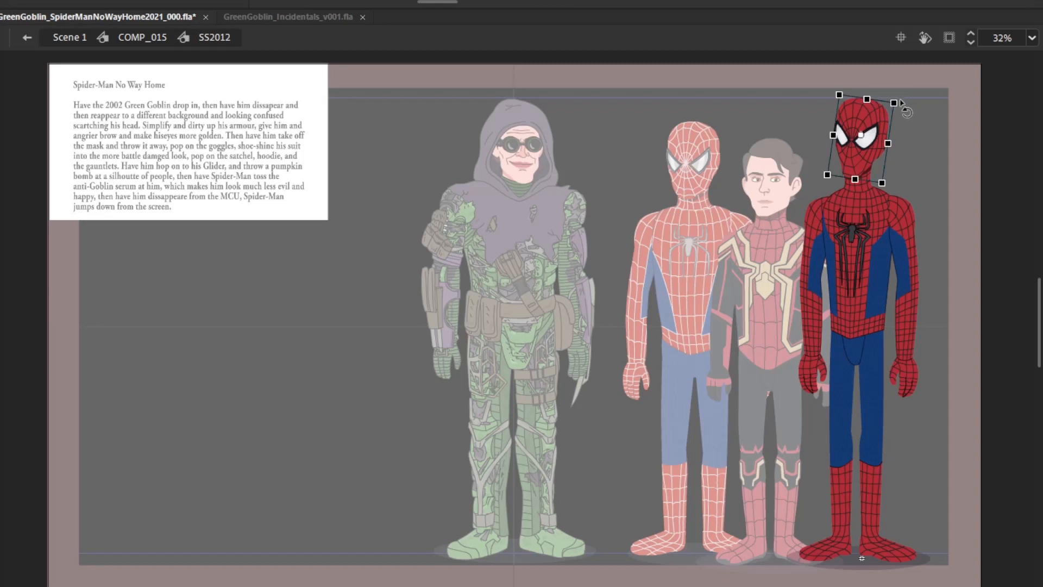
drag(905, 101, 913, 127)
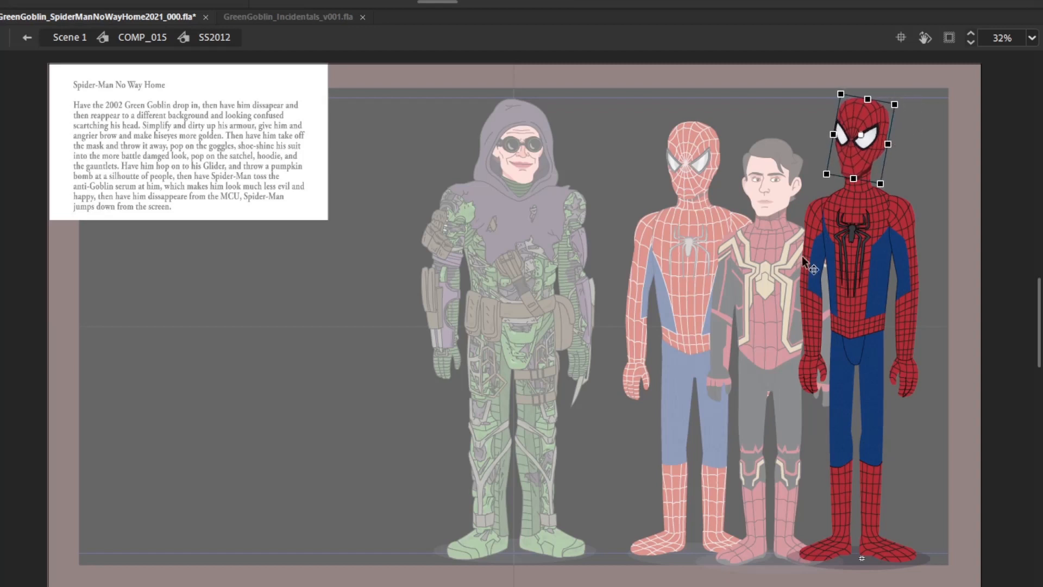
key(ctrl+z)
click(813, 295)
drag(818, 220, 822, 203)
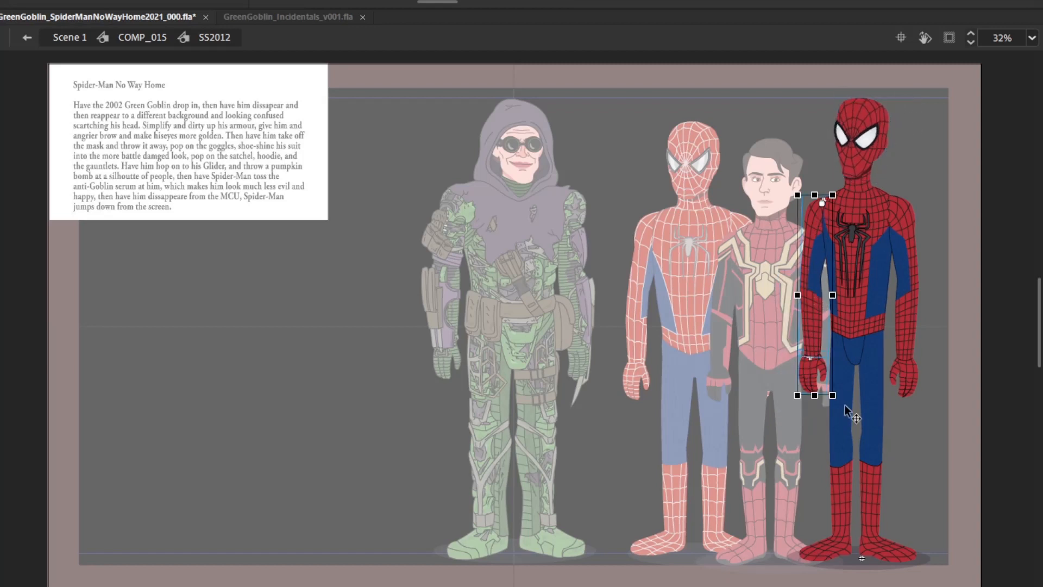
drag(844, 416, 830, 438)
key(ctrl+z)
key(ctrl+z)
double_click(781, 101)
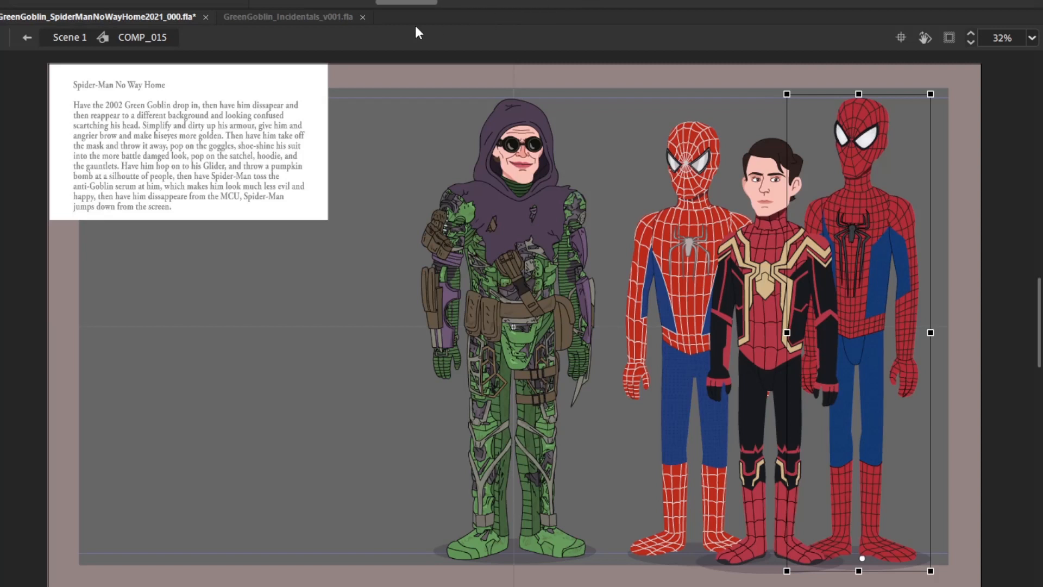
Go back to the Green Goblin's frame in COMP_015 and open the 2002_GreenGoblin_hand symbol of the hand beside his hip
click(532, 1)
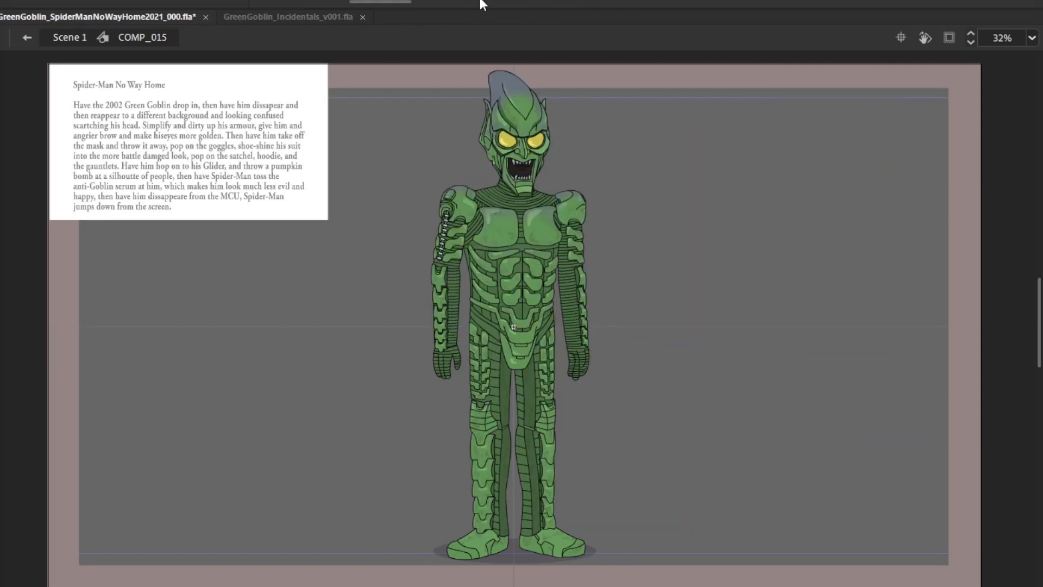
drag(401, 2, 342, 4)
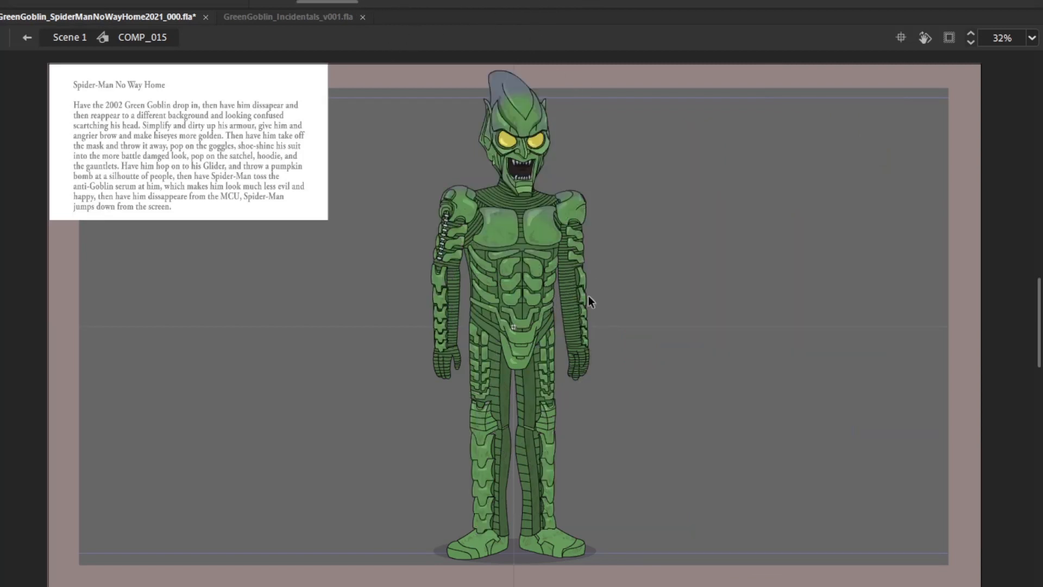
double_click(586, 364)
double_click(584, 363)
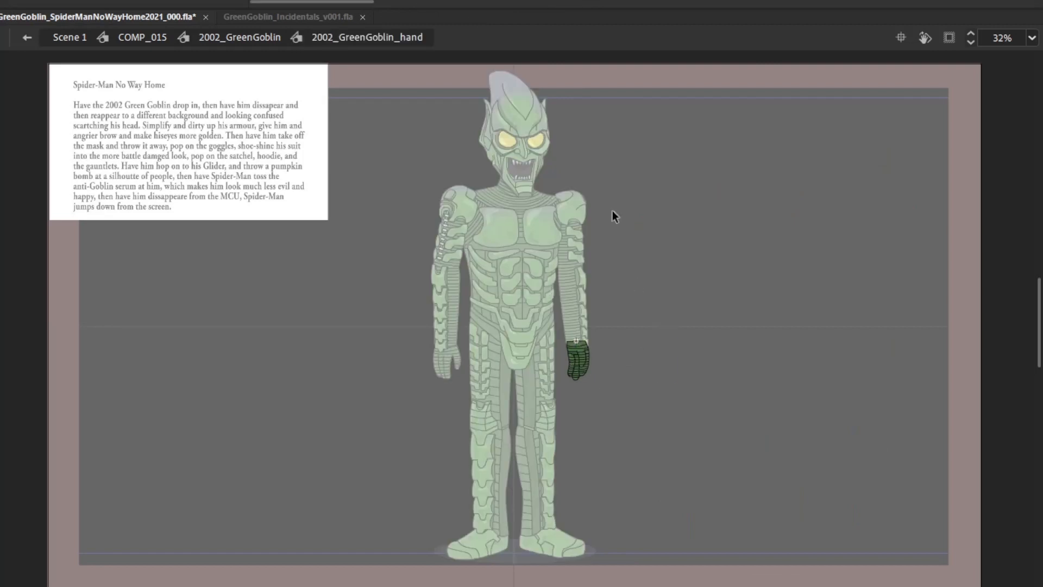
Step forward through the hand symbol's frames to examine the hand variants, up to the one holding the pumpkin bomb
key(period)
key(period)
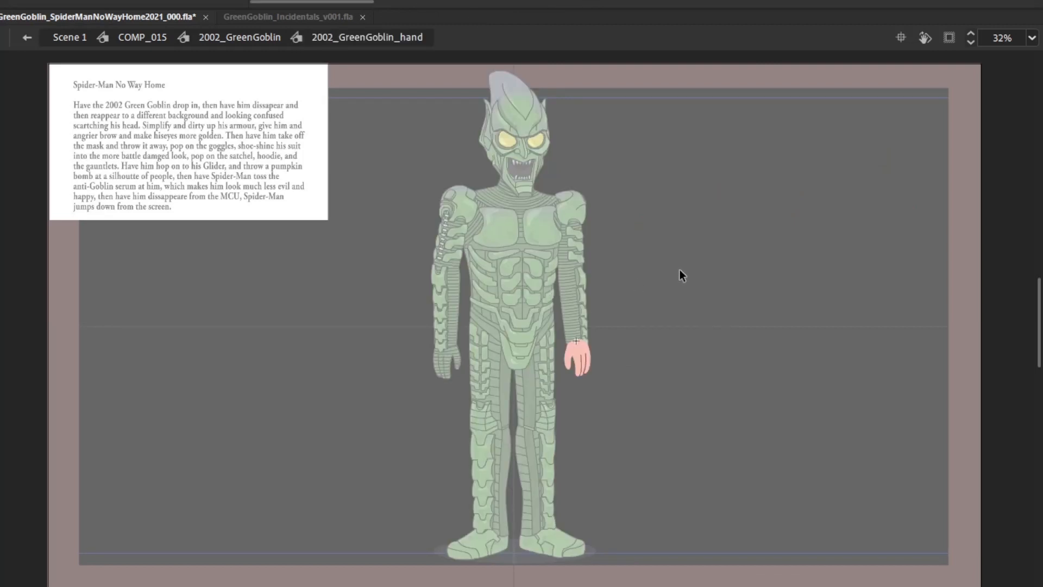
key(period)
key(period)
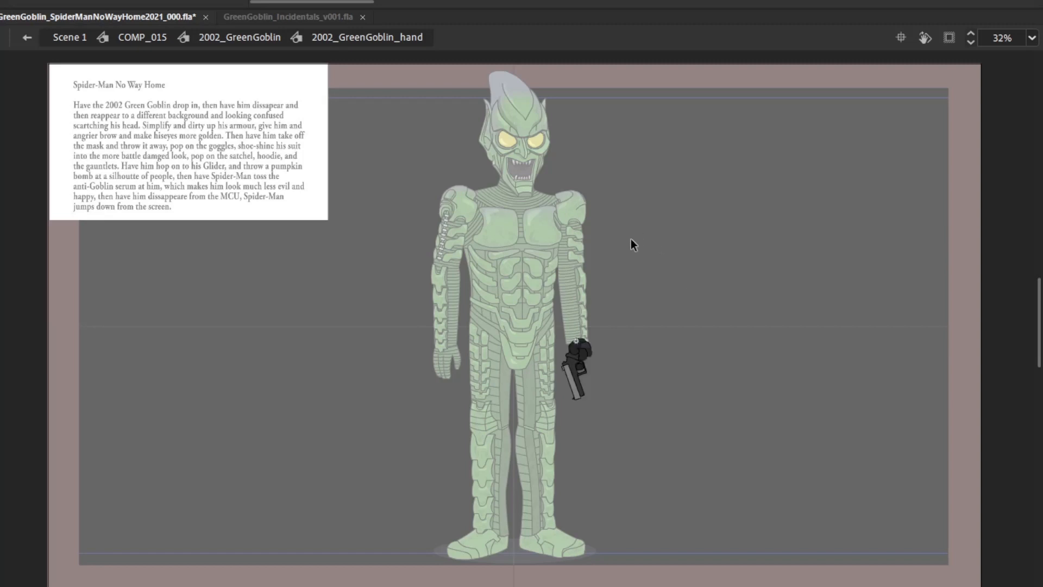
key(period)
key(period)
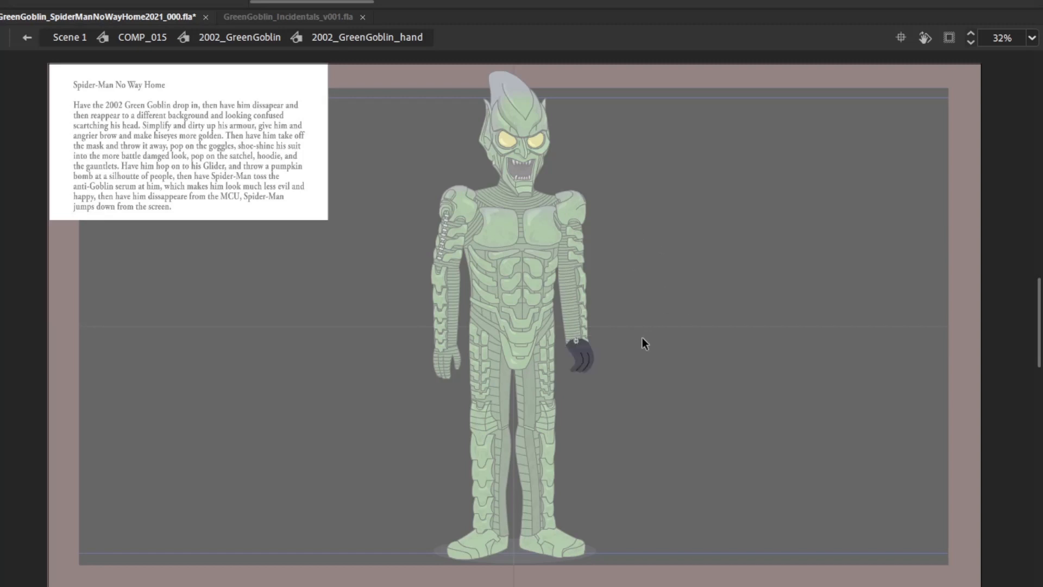
key(period)
key(period)
key(period)
key(period)
key(period)
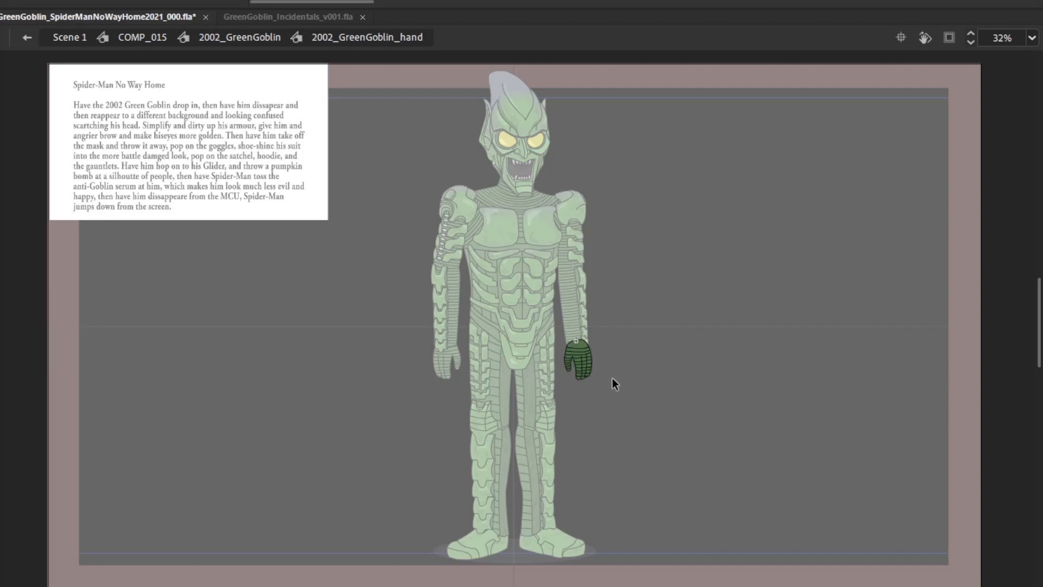
key(period)
key(period)
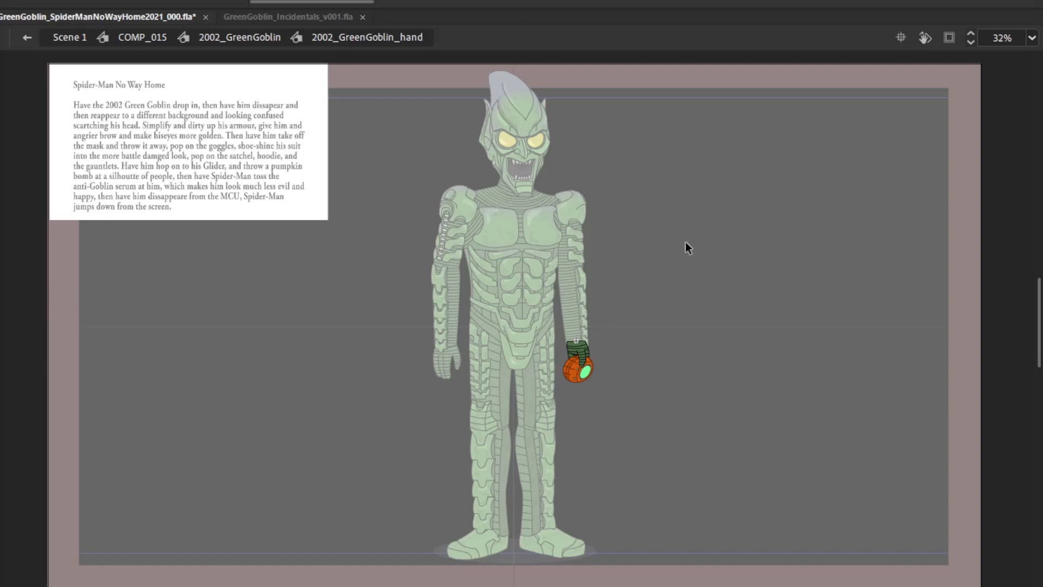
Flip back and forth between neighbouring frames of the hand symbol to compare the pumpkin bomb grip with the empty green hands
key(comma)
key(period)
key(comma)
key(period)
key(comma)
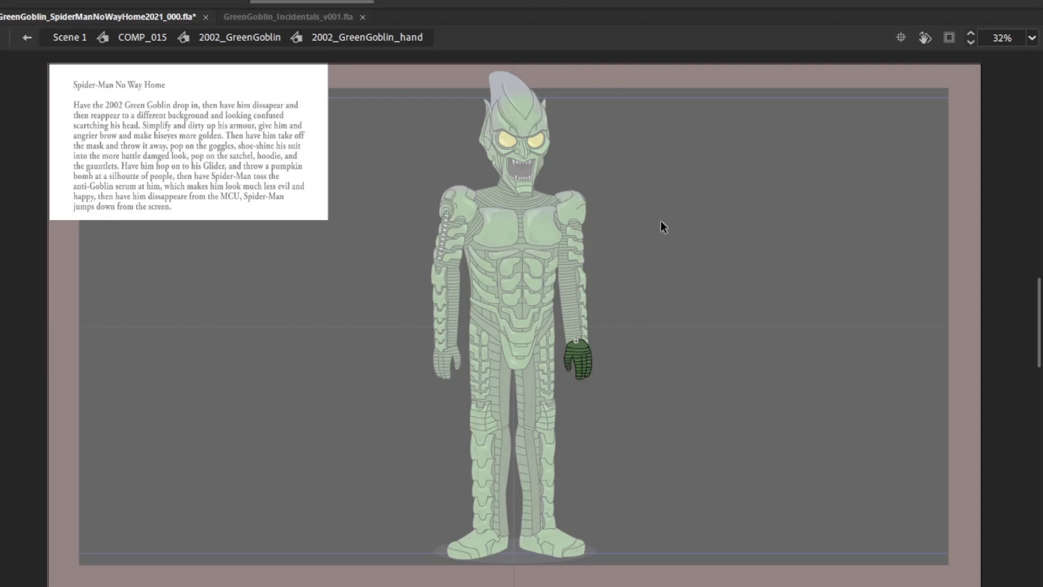
key(comma)
key(period)
key(comma)
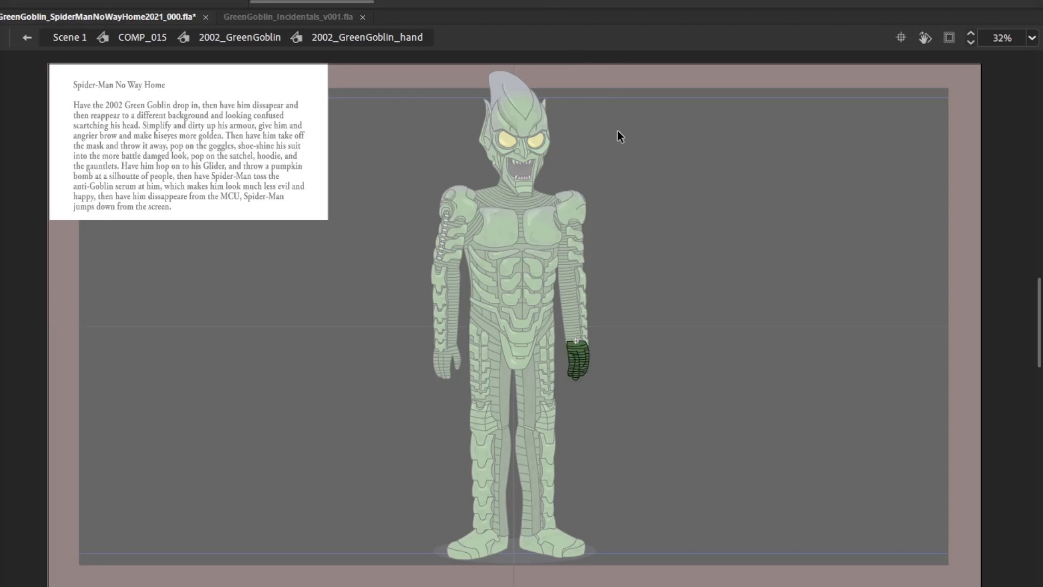
Step backward through the hand symbol's frames to review the gloved, gun-holding and bare hand variants
key(comma)
key(comma)
key(comma)
key(comma)
key(comma)
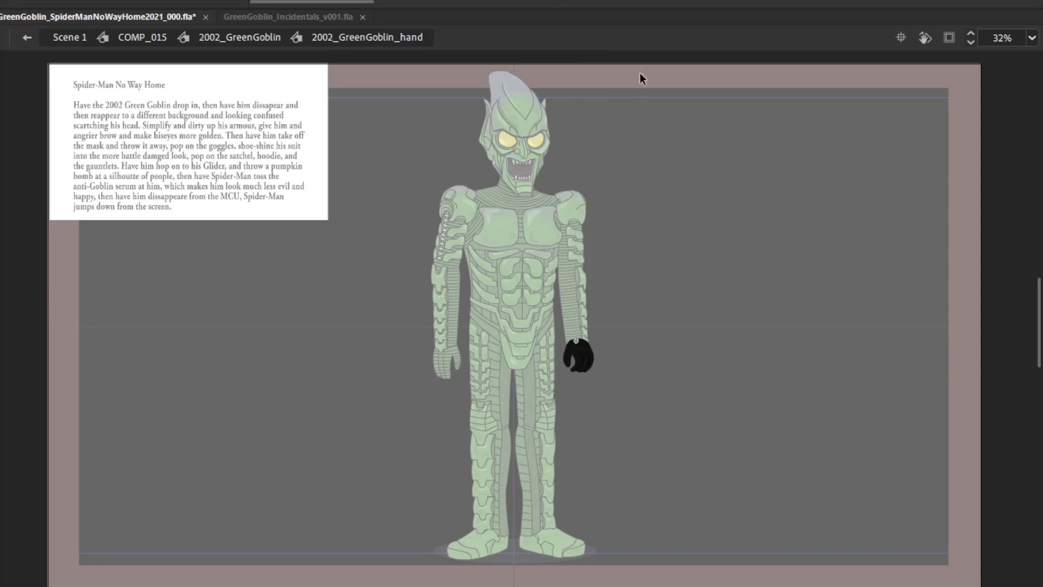
key(comma)
key(comma)
key(comma)
key(comma)
key(comma)
key(comma)
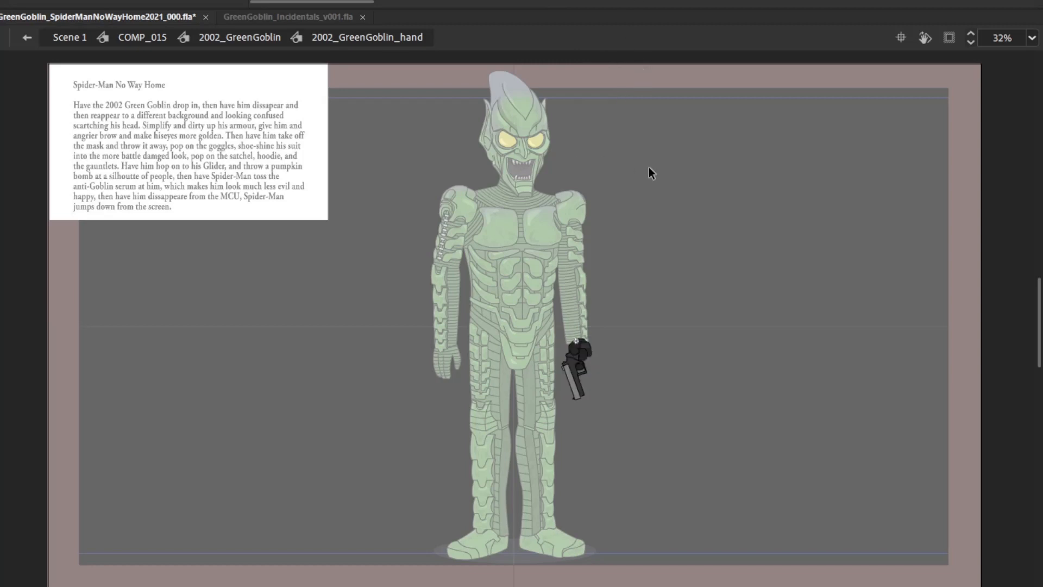
key(comma)
key(comma)
key(comma)
key(comma)
key(comma)
key(comma)
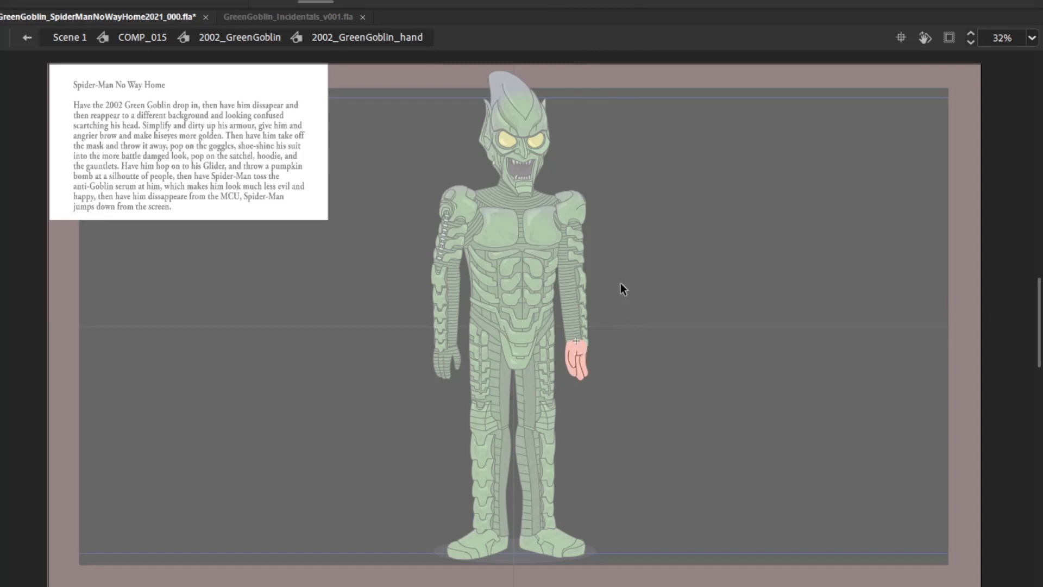
Leave the nested symbols to return to Scene 1 and view the beginning of the main timeline
double_click(620, 282)
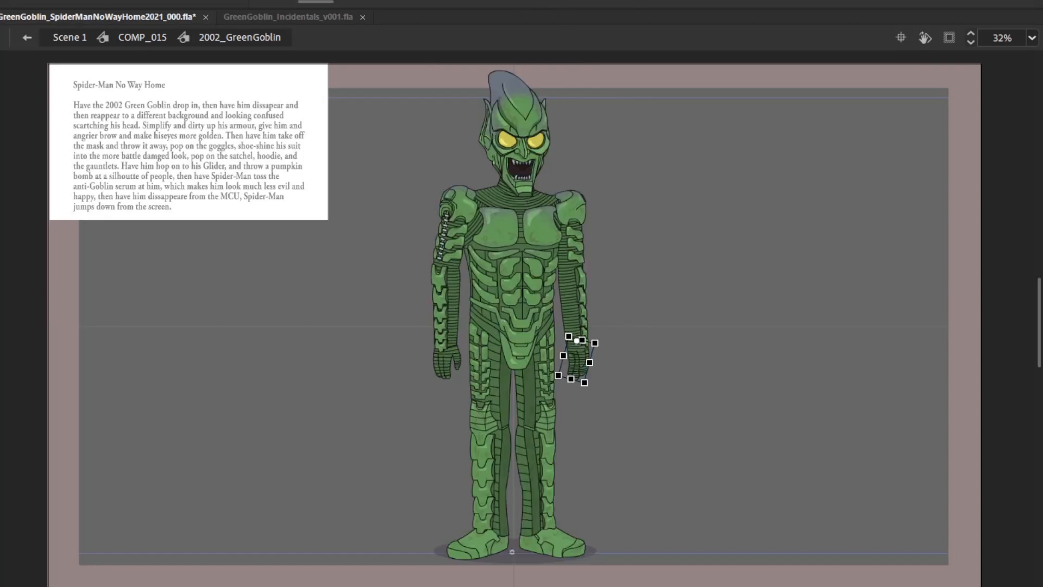
key(comma)
double_click(441, 84)
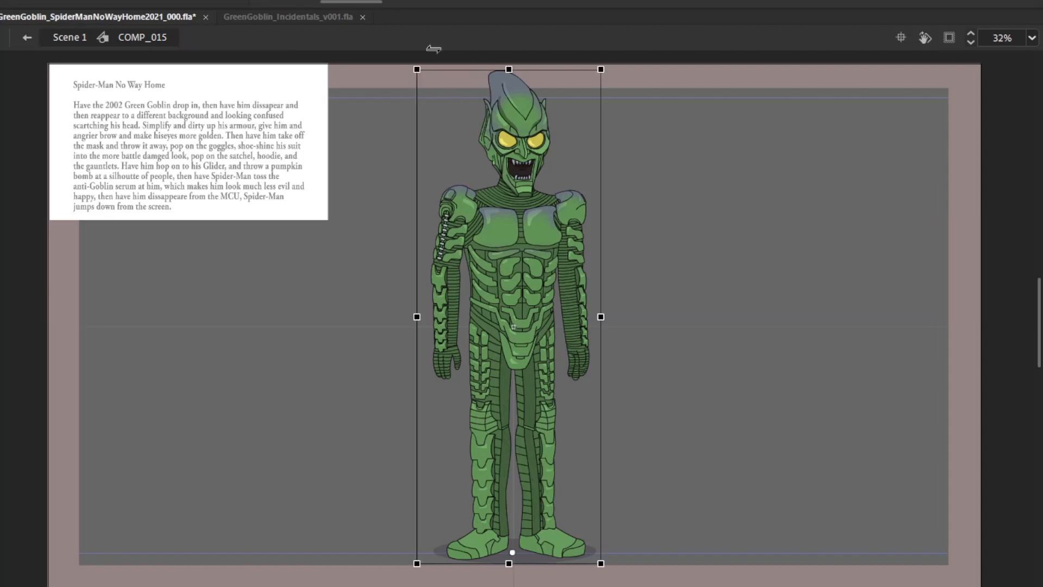
double_click(363, 129)
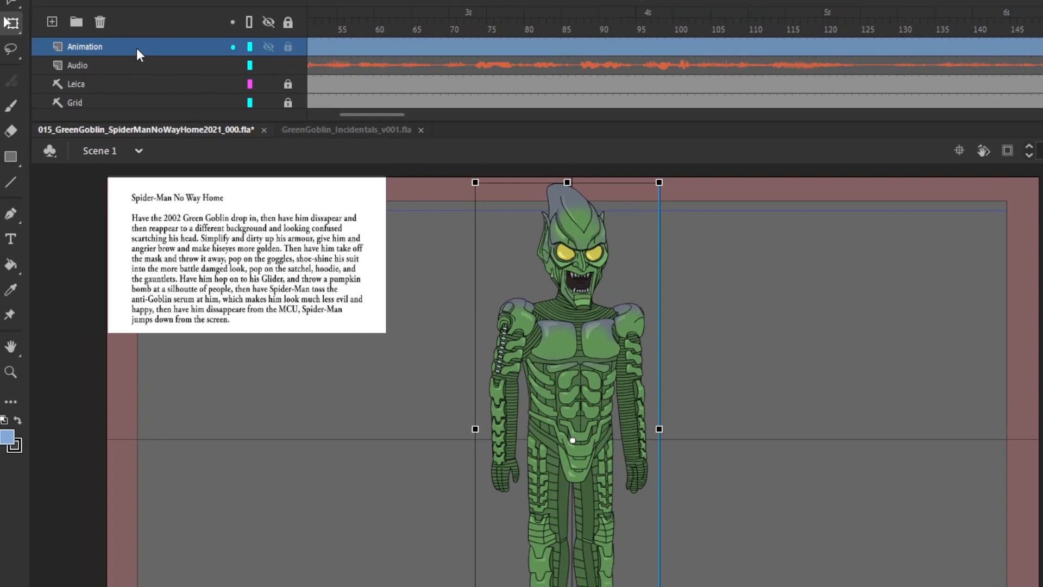
drag(399, 115, 372, 114)
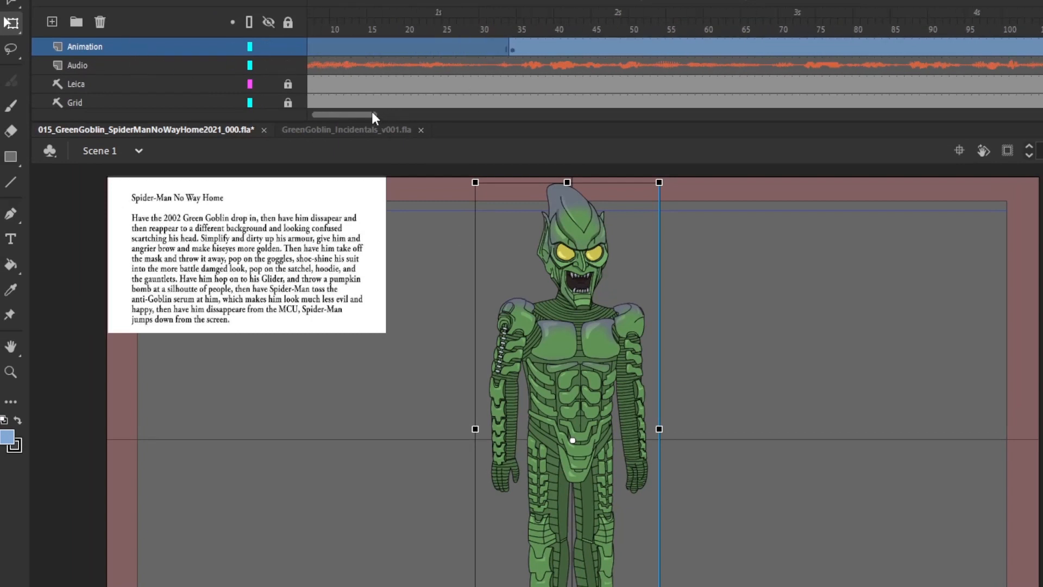
Play the main timeline from the Animation layer's keyframe at frame 34 to review it with the audio
click(510, 27)
click(116, 65)
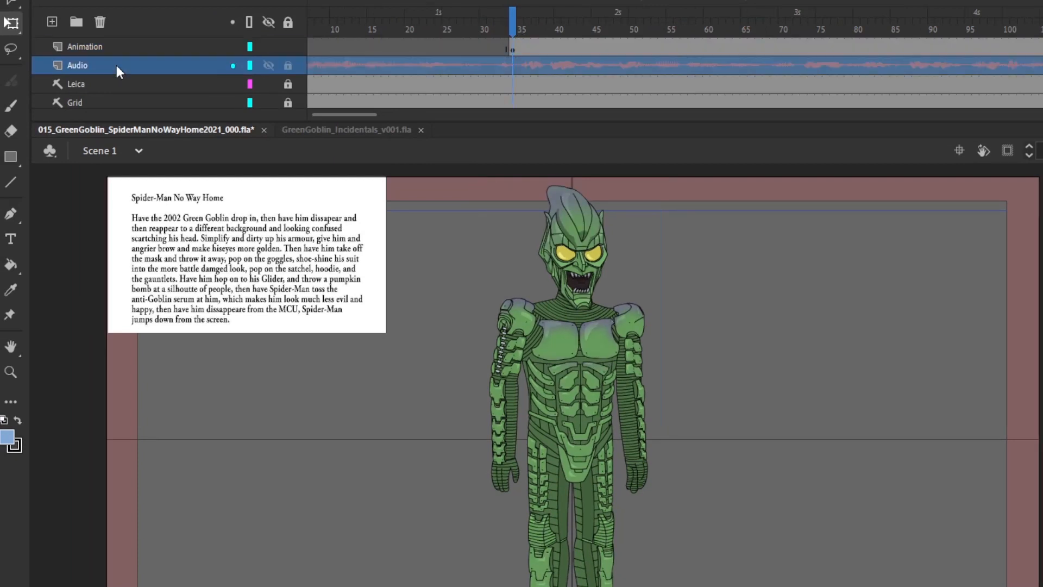
drag(361, 113, 322, 110)
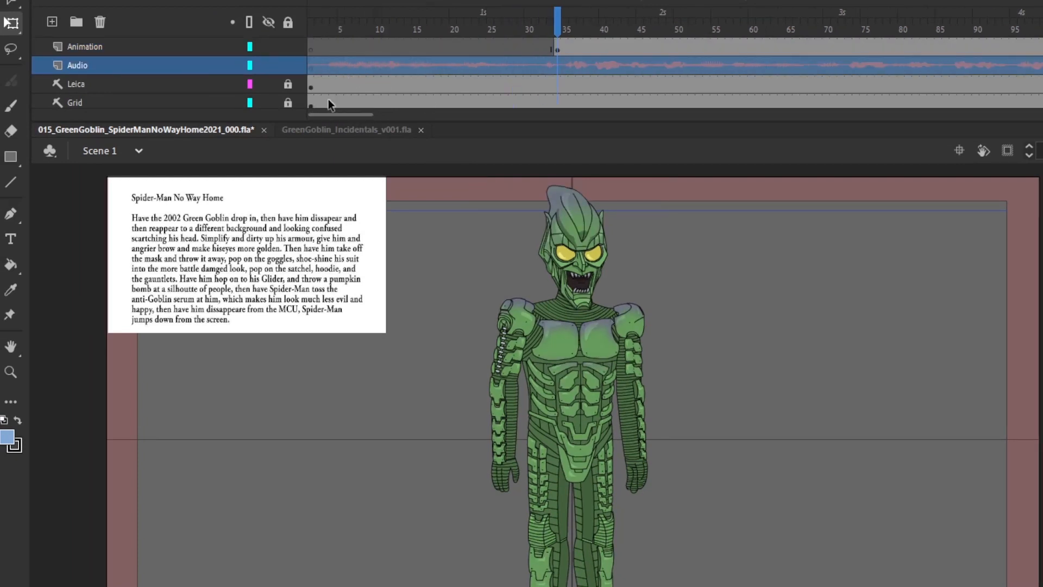
drag(510, 30, 557, 18)
key(Return)
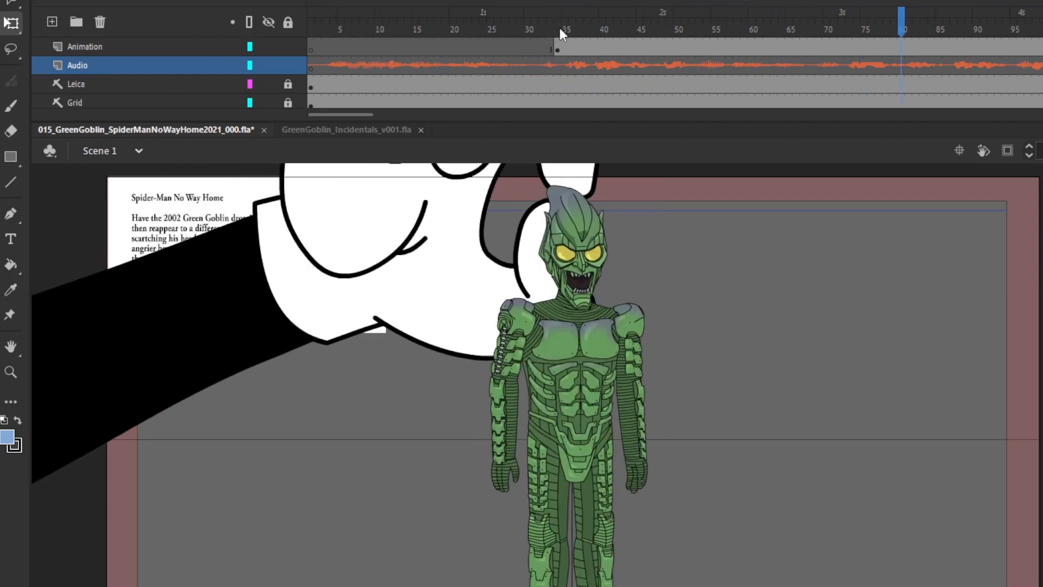
Scrub to around frame 47 and step frame by frame to about frame 53 to examine the goblin's movement
drag(559, 27, 653, 36)
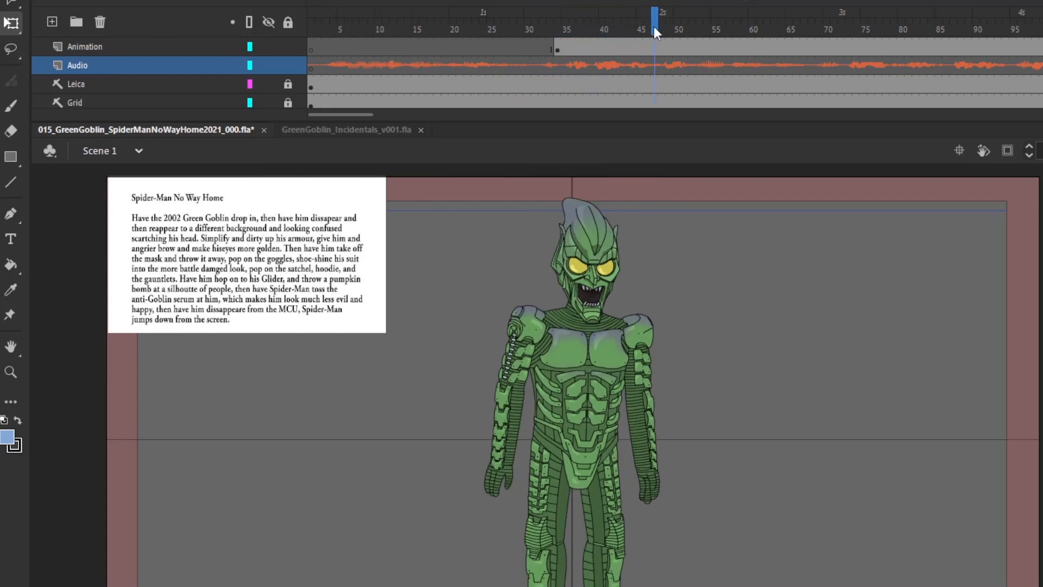
key(comma)
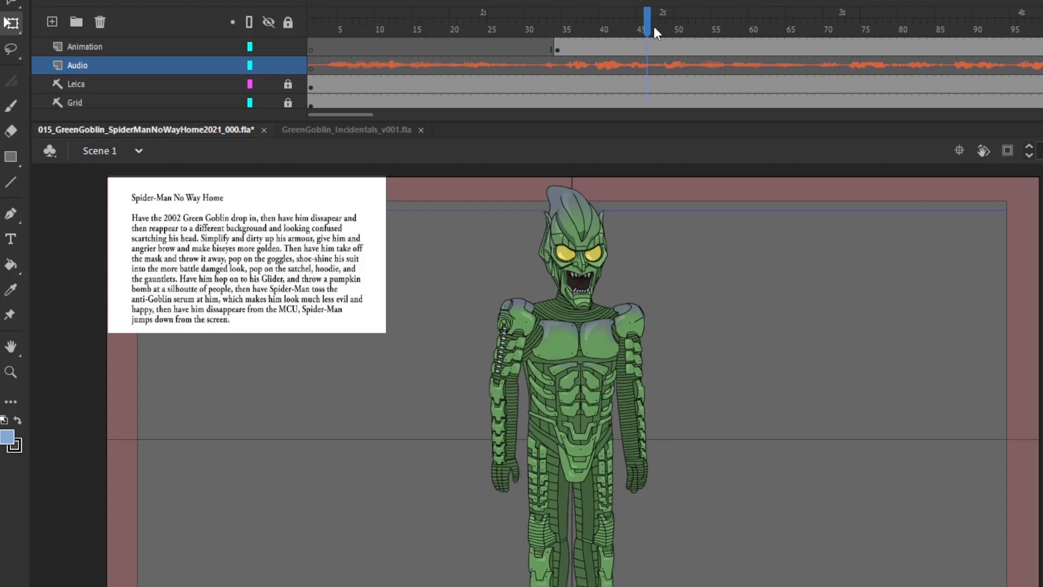
key(period)
key(period)
key(period)
key(period)
key(period)
key(period)
key(period)
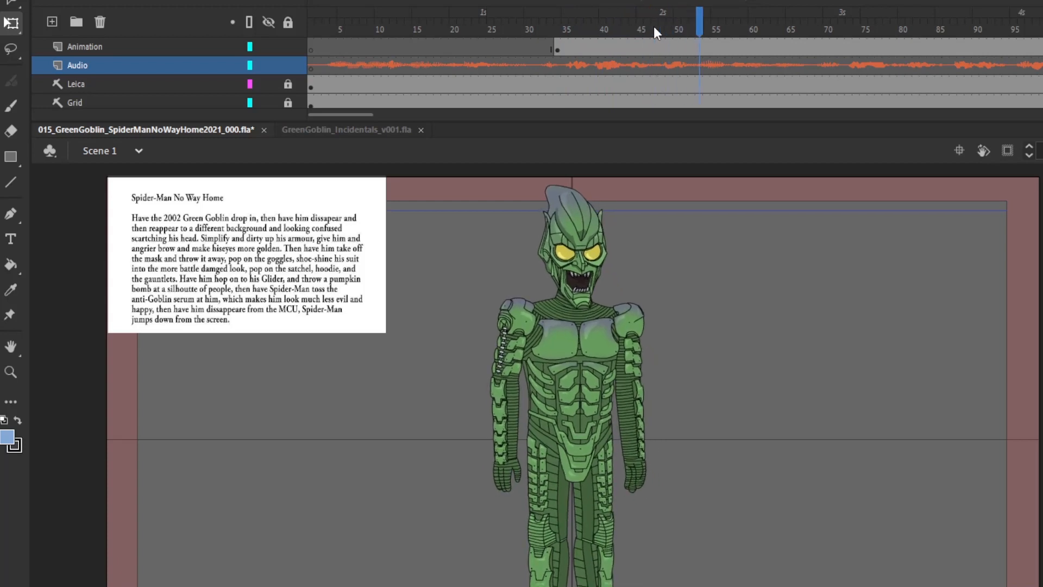
Return to frame 34 and look through the Leica, Grid and BG_PH layers, toggling the Leica layer's visibility
click(566, 30)
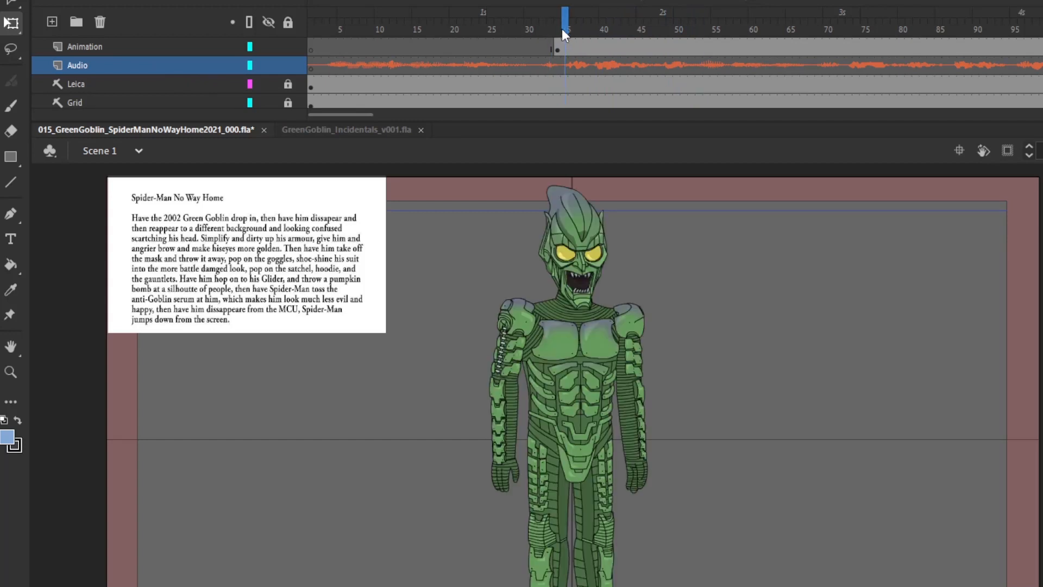
click(560, 28)
scroll(611, 77, down, 1)
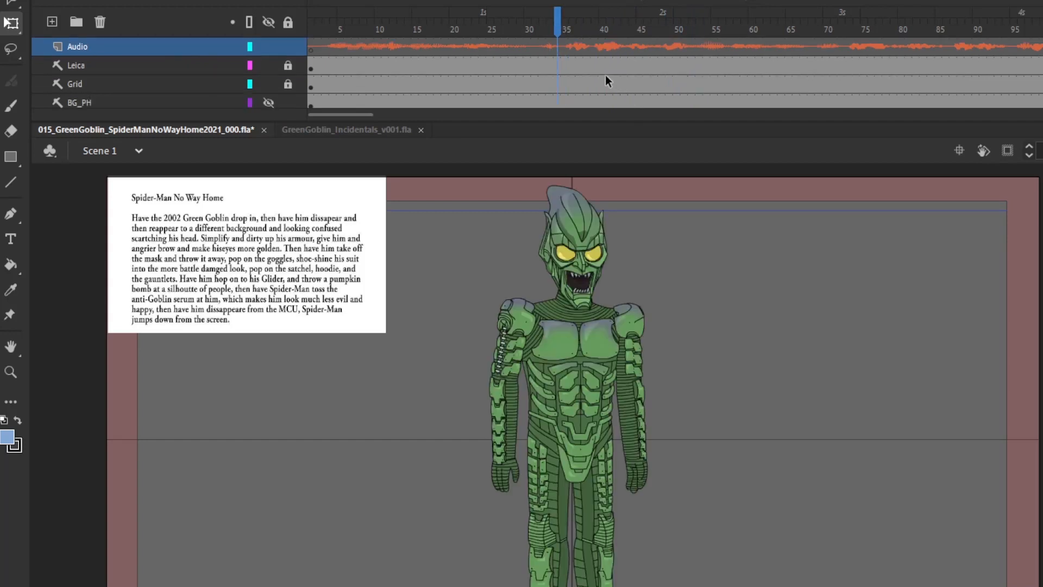
scroll(606, 75, down, 1)
scroll(598, 74, up, 1)
scroll(588, 71, down, 1)
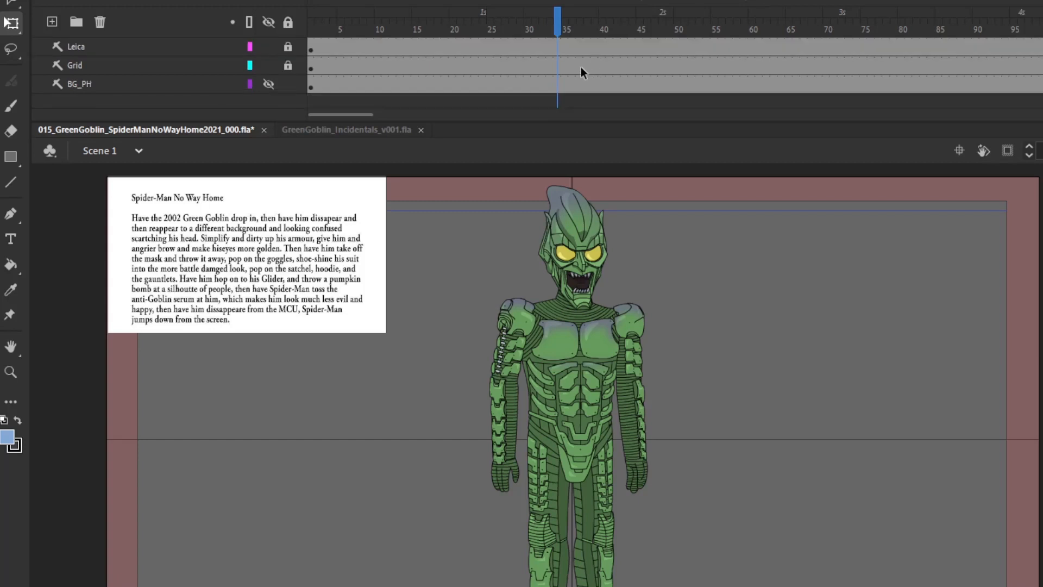
click(269, 46)
click(269, 47)
click(289, 47)
scroll(590, 73, up, 1)
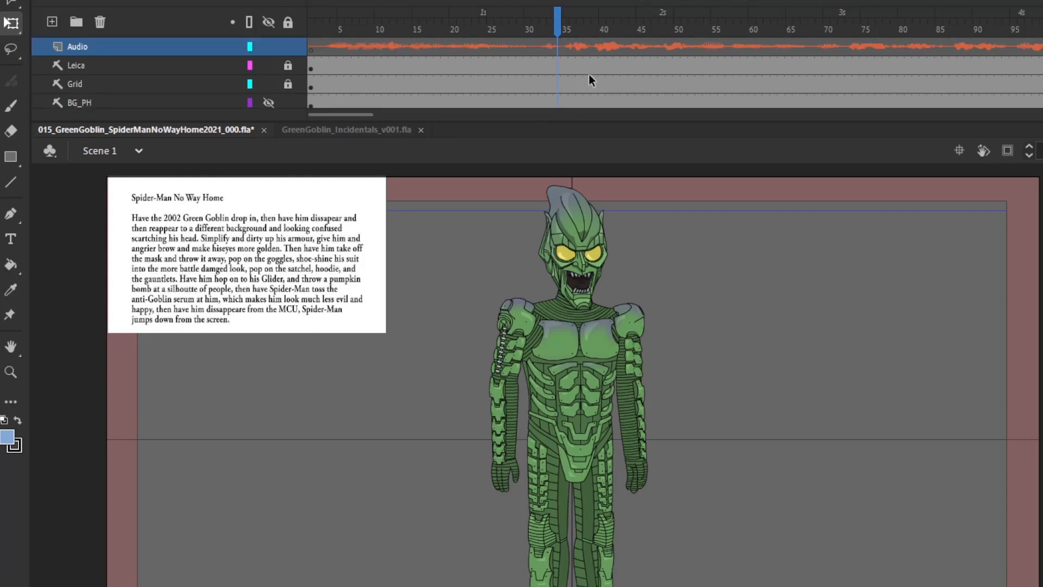
scroll(588, 75, up, 1)
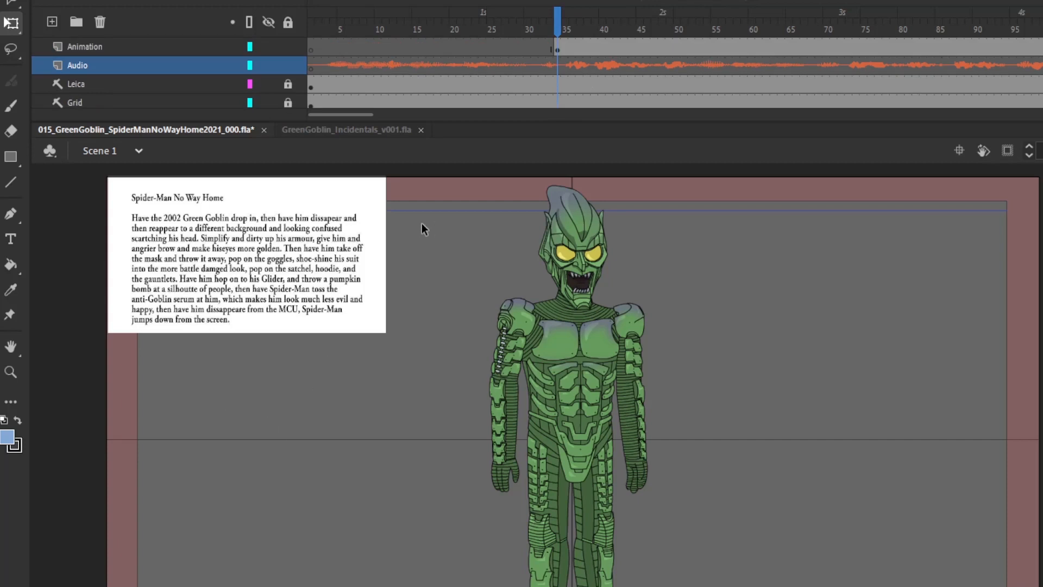
Examine the story notes, the Leica border and the Grid guides around the full goblin figure
scroll(614, 51, down, 1)
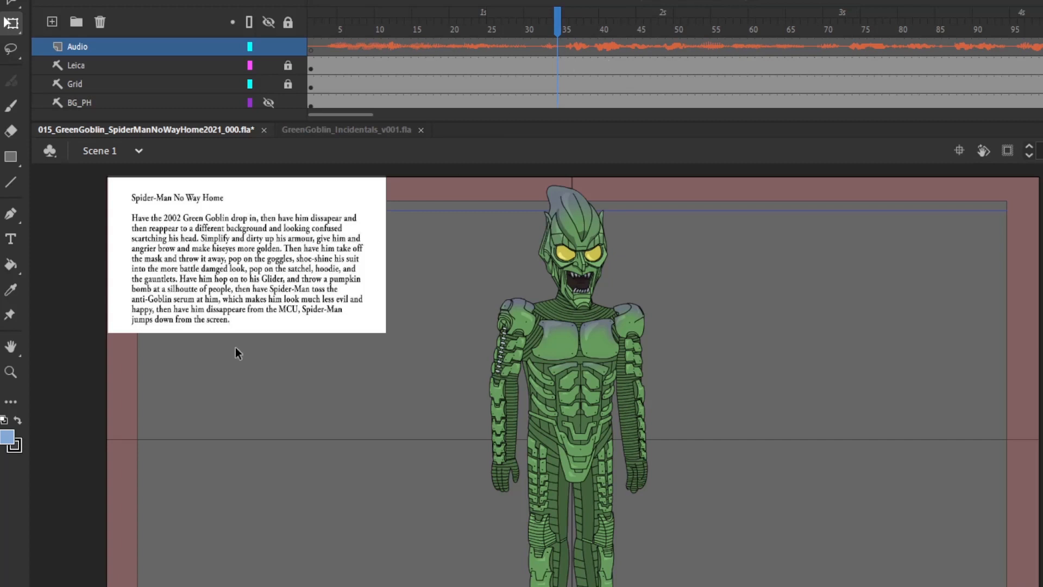
drag(228, 432, 332, 270)
scroll(603, 64, down, 1)
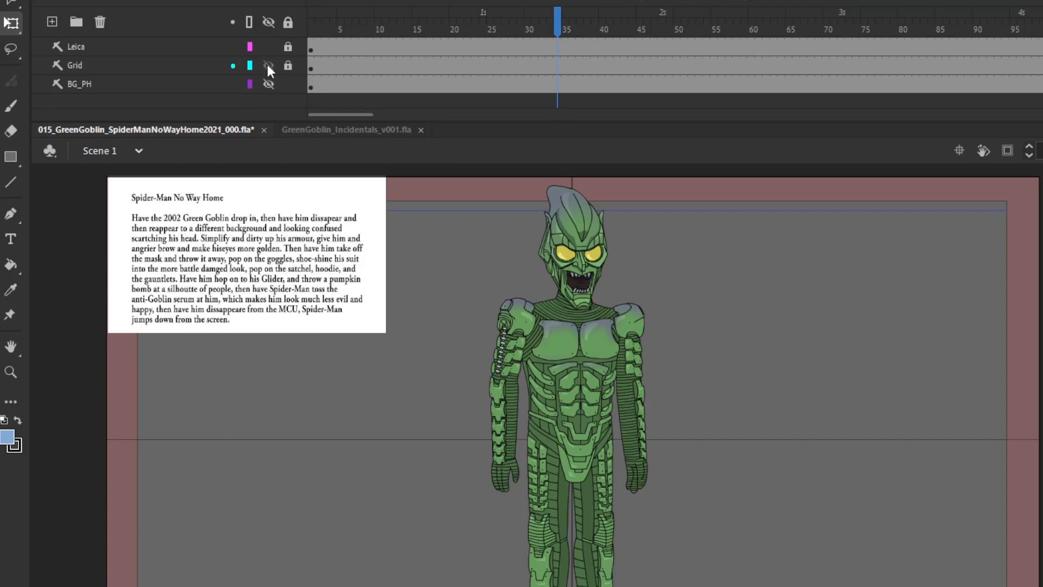
drag(883, 329, 877, 301)
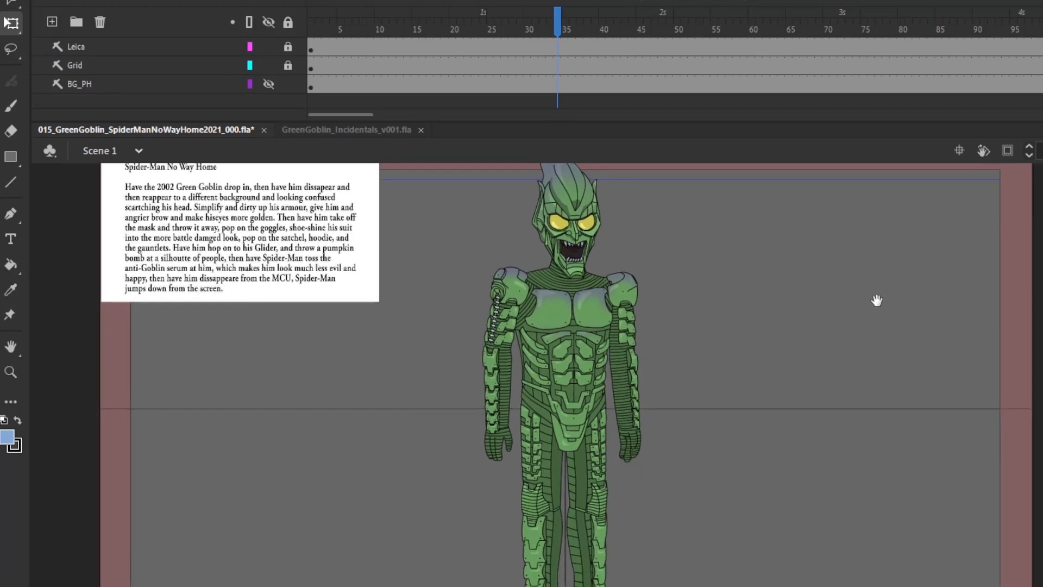
click(273, 65)
scroll(739, 394, down, 3)
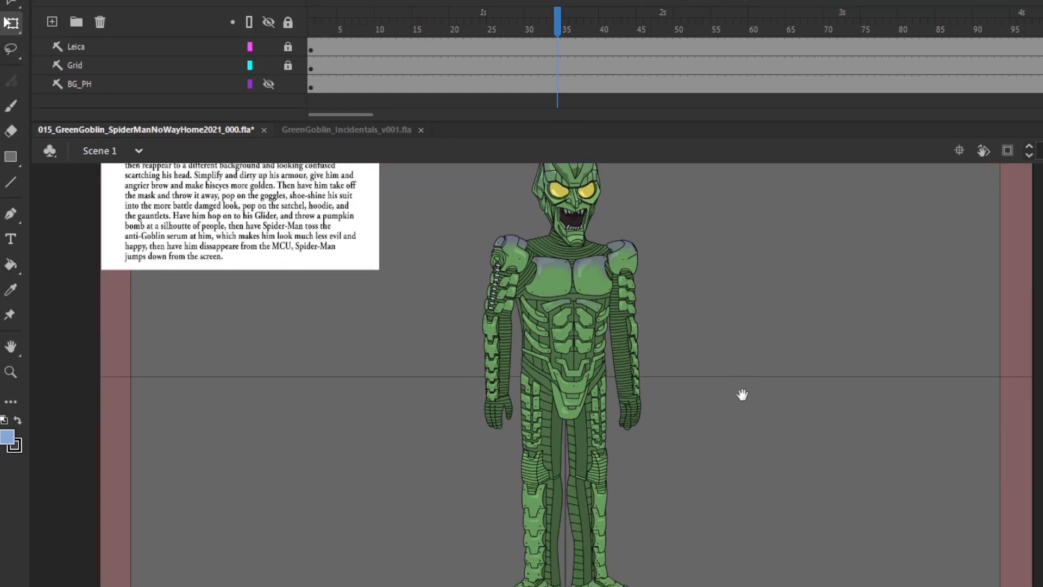
drag(772, 280, 693, 422)
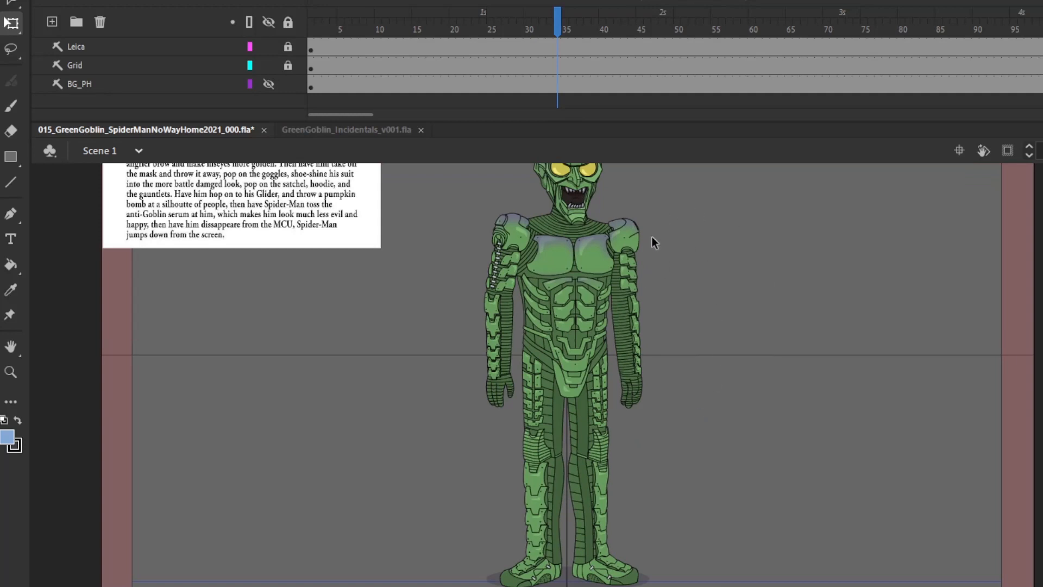
drag(763, 250, 743, 333)
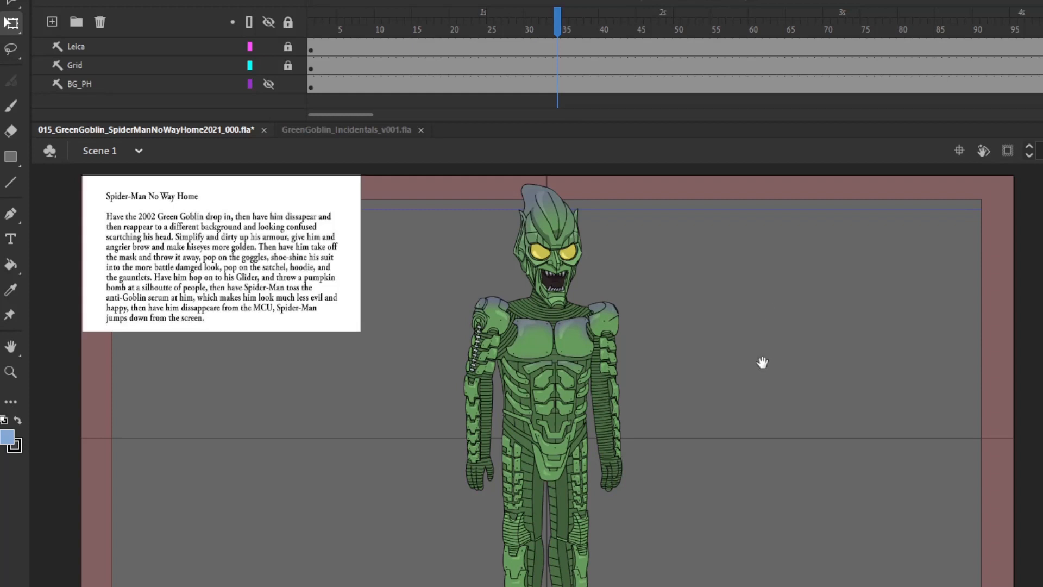
drag(761, 364, 772, 327)
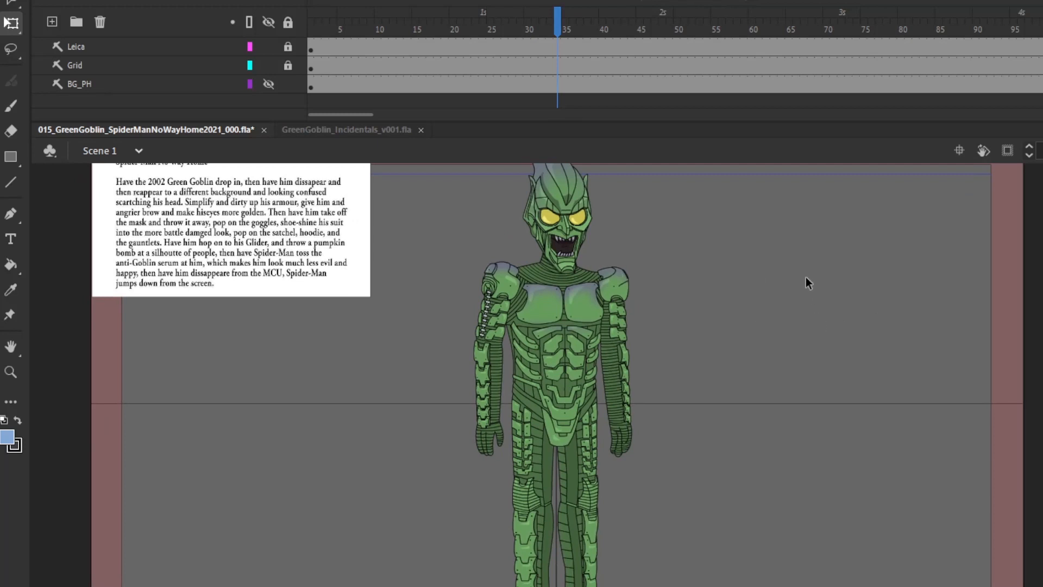
drag(815, 258, 625, 352)
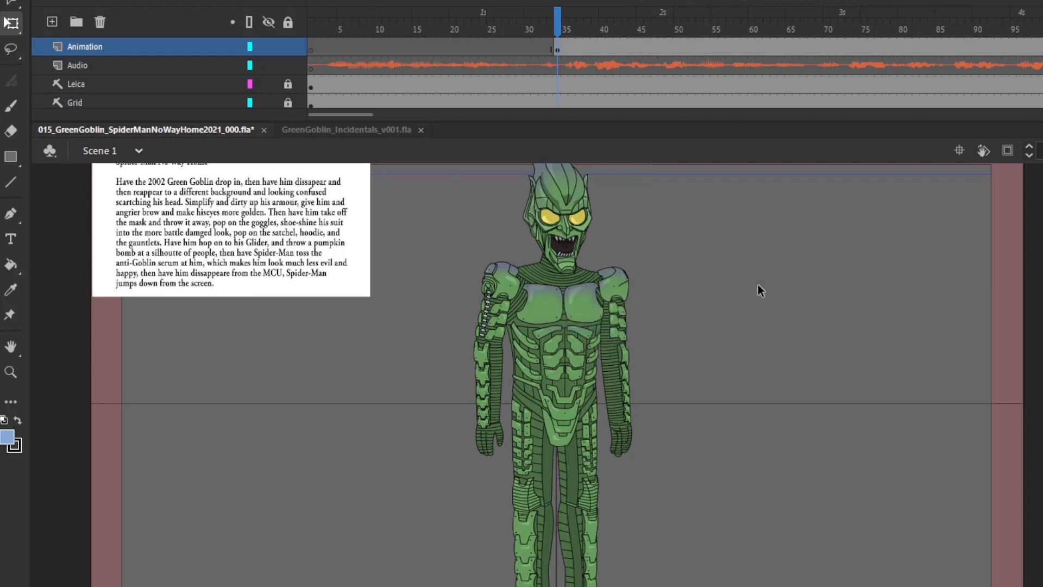
Hide the Leica and Grid layers, show the BG_PH background layer and clip content outside the stage
scroll(458, 87, down, 2)
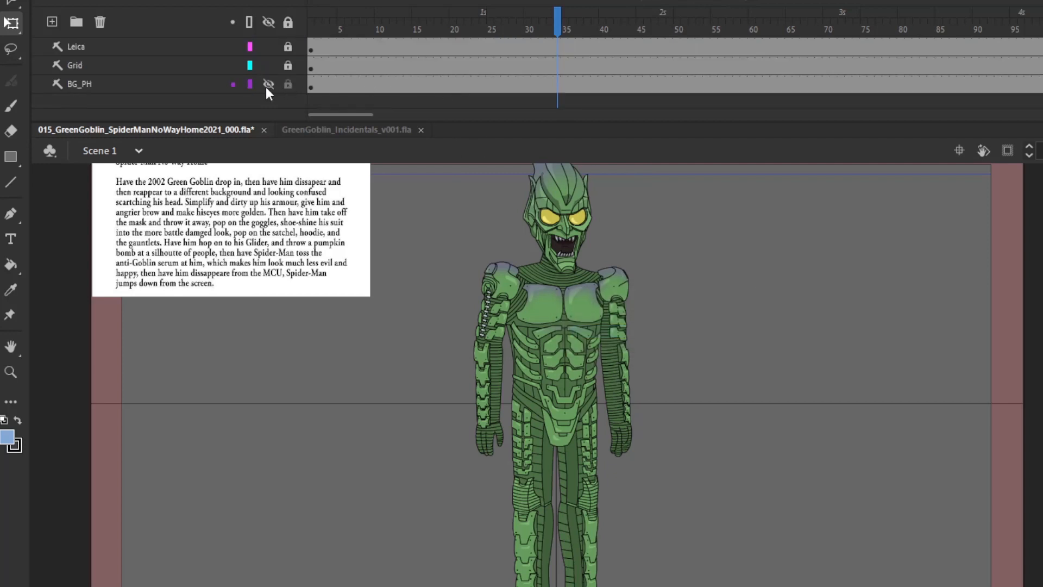
click(268, 48)
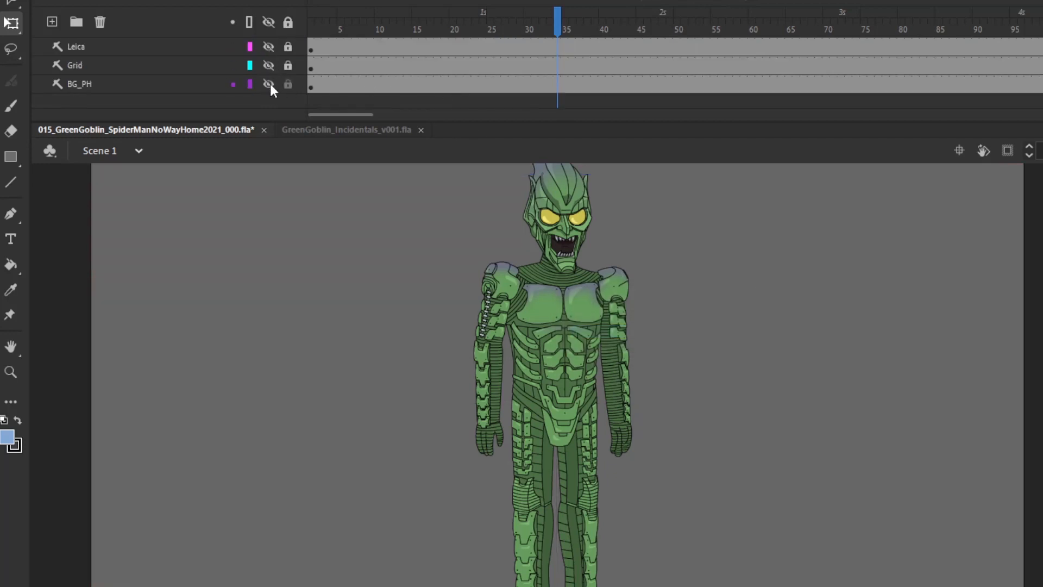
click(269, 83)
drag(887, 341, 877, 324)
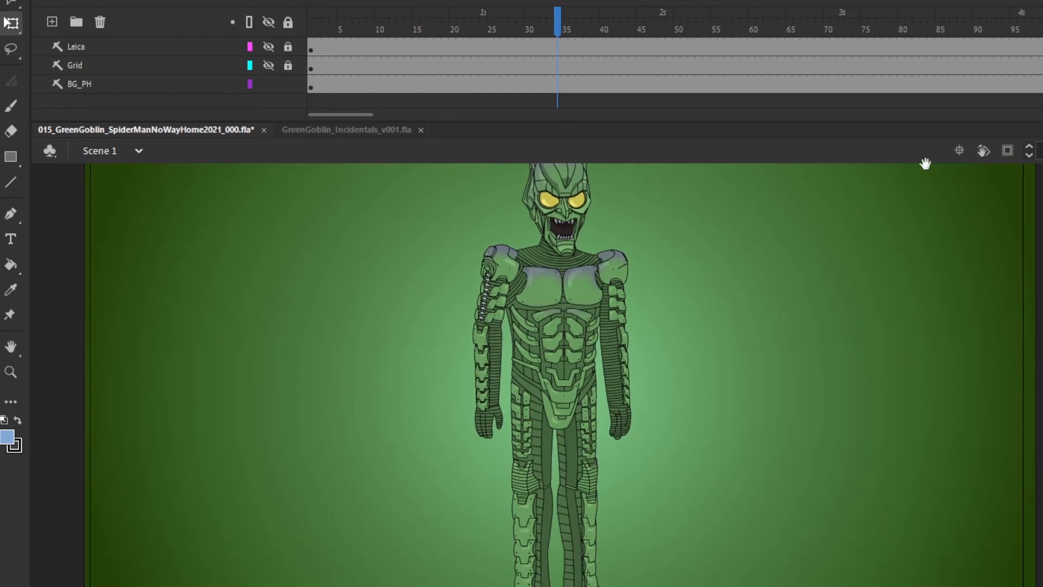
click(1006, 152)
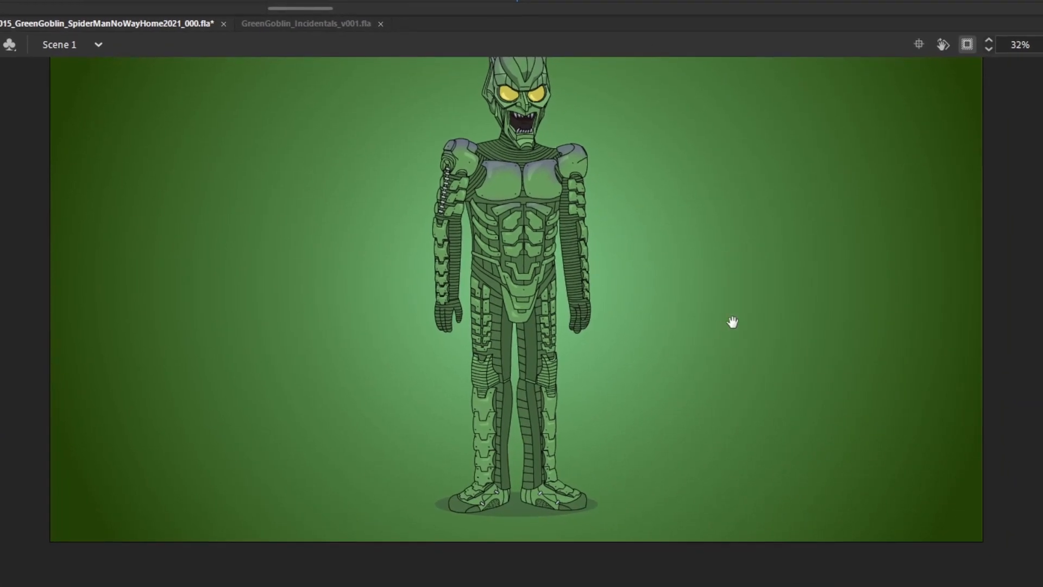
drag(722, 247, 732, 300)
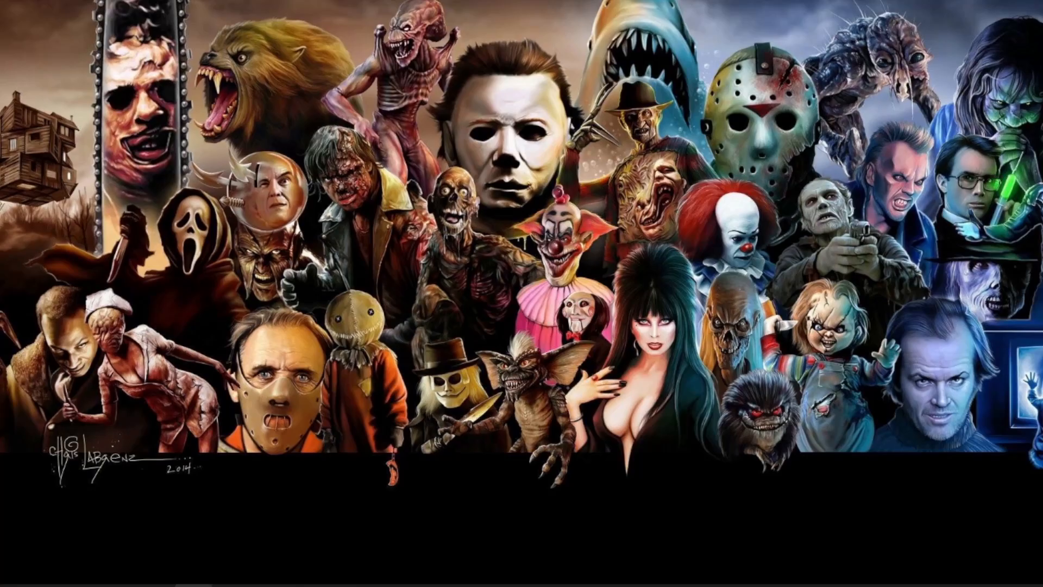
Enter the goblin's COMP_015 symbol and its nested 2002_GreenGoblin symbol from Scene 1
click(706, 585)
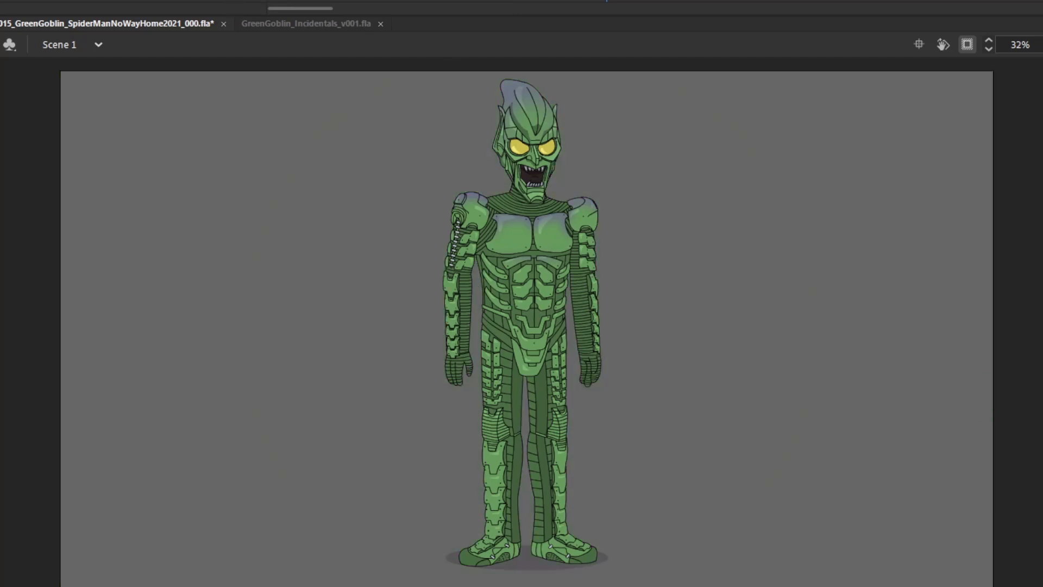
scroll(657, 1, up, 2)
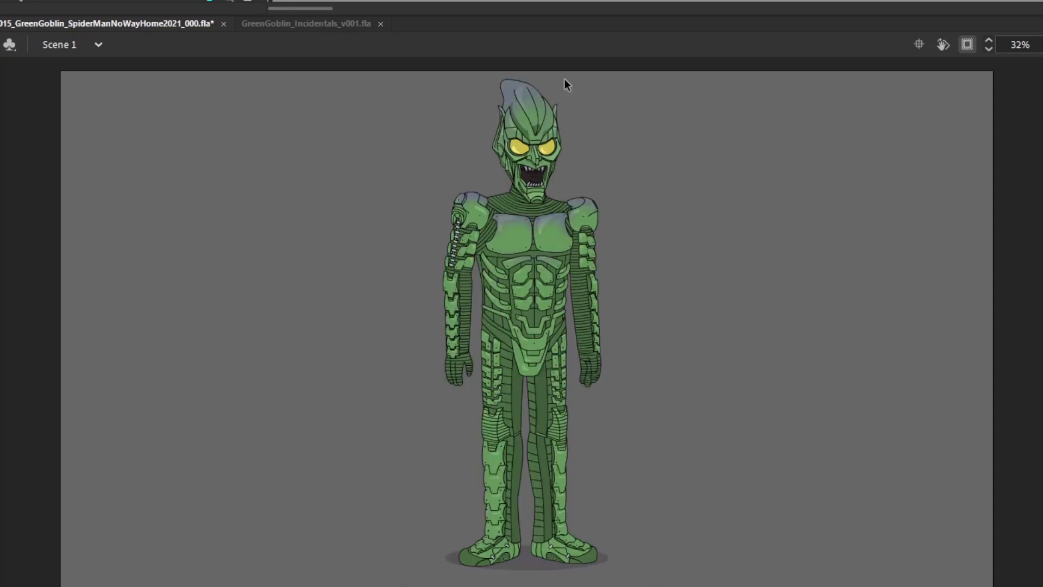
double_click(554, 143)
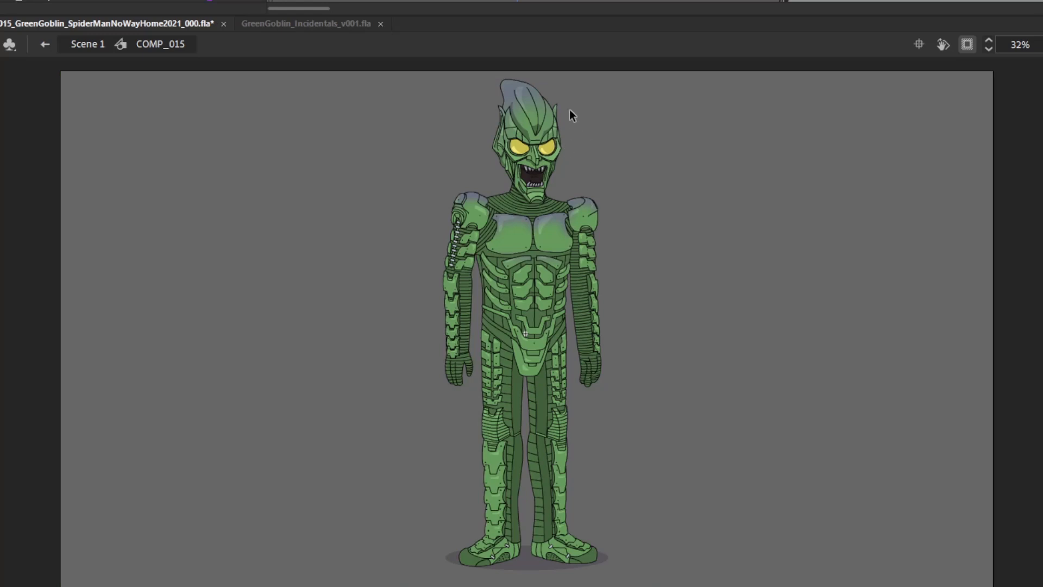
double_click(556, 129)
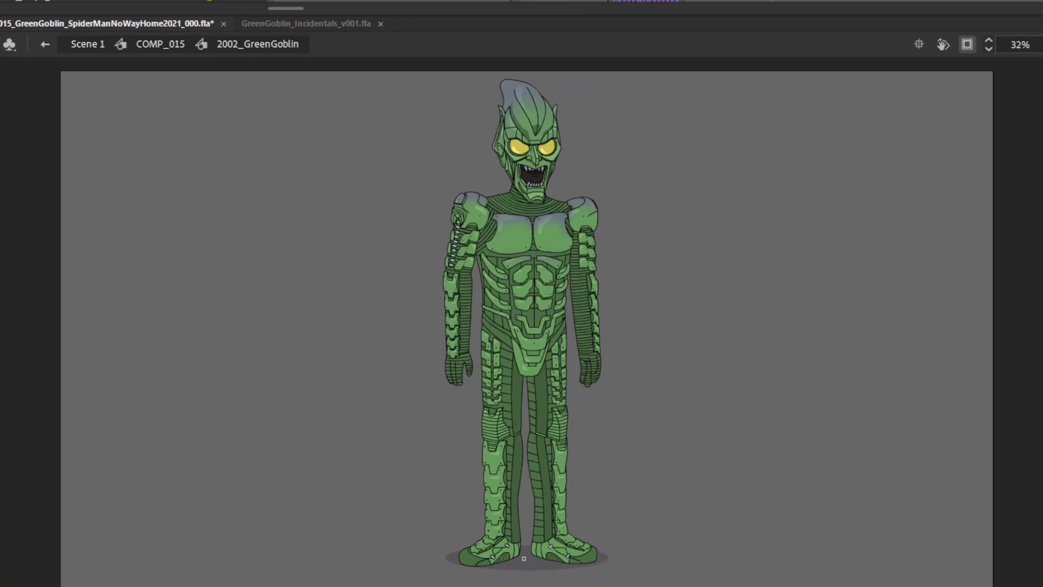
Flip between neighbouring frames of the 2002_GreenGoblin symbol to compare the detailed and simplified versions of the armour
drag(295, 9, 298, 8)
key(comma)
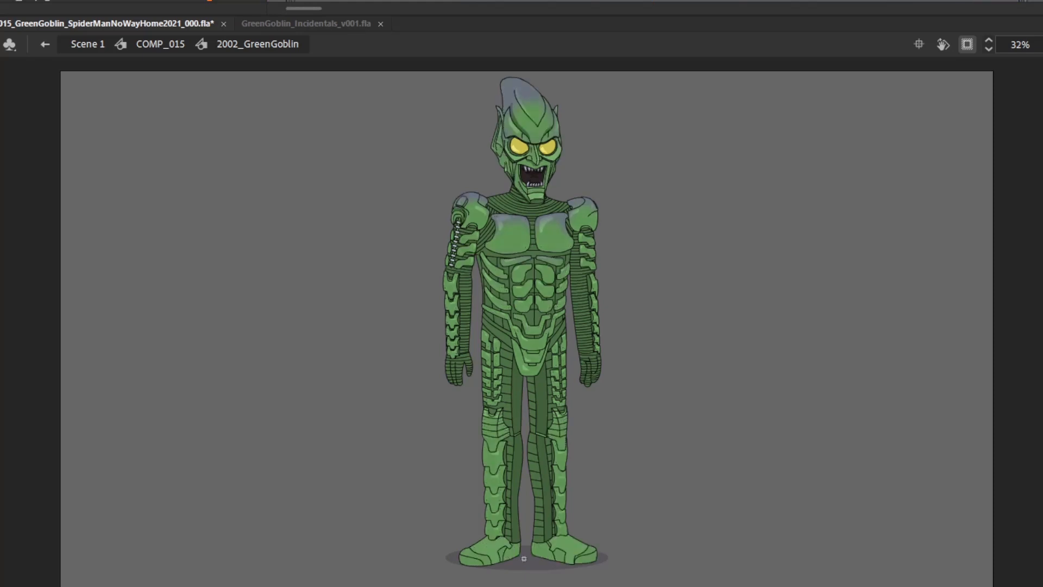
drag(310, 8, 323, 6)
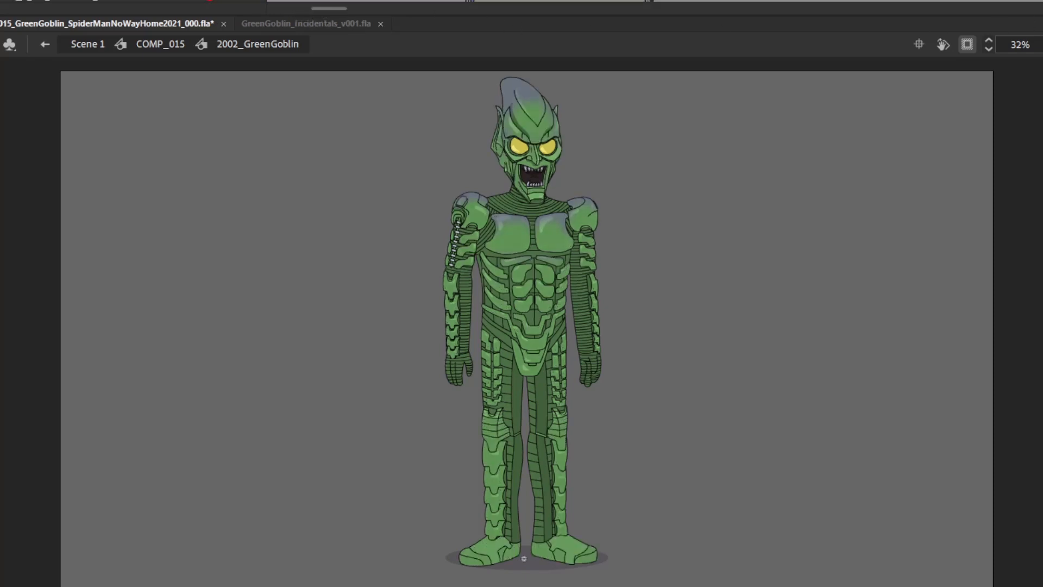
key(period)
key(comma)
key(period)
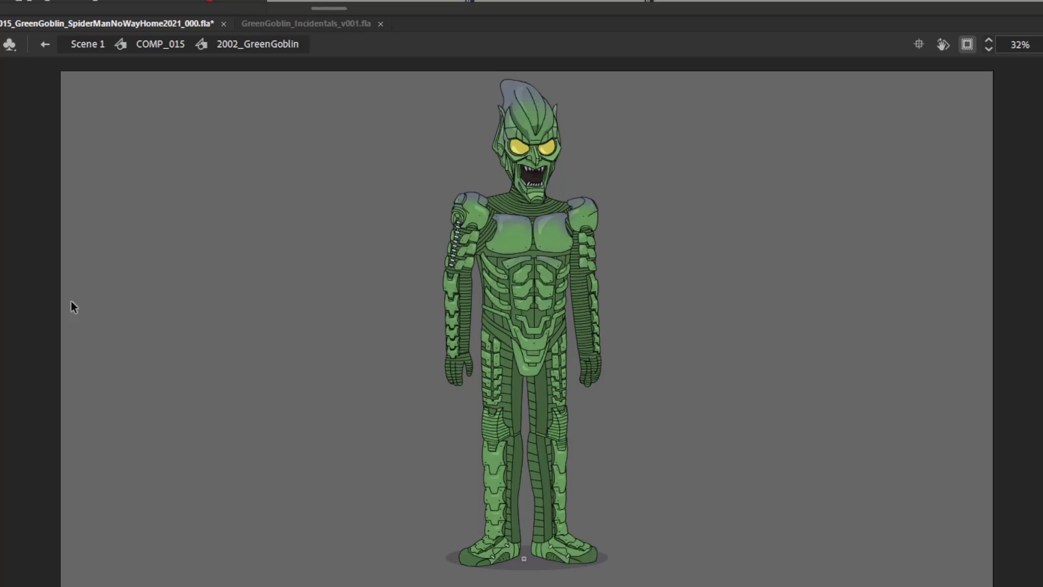
key(comma)
key(period)
key(comma)
Compare the clean and dirt-stained versions of the goblin's chest armour and suit up close
key(z)
key(period)
drag(432, 353, 640, 187)
drag(195, 455, 802, 94)
key(comma)
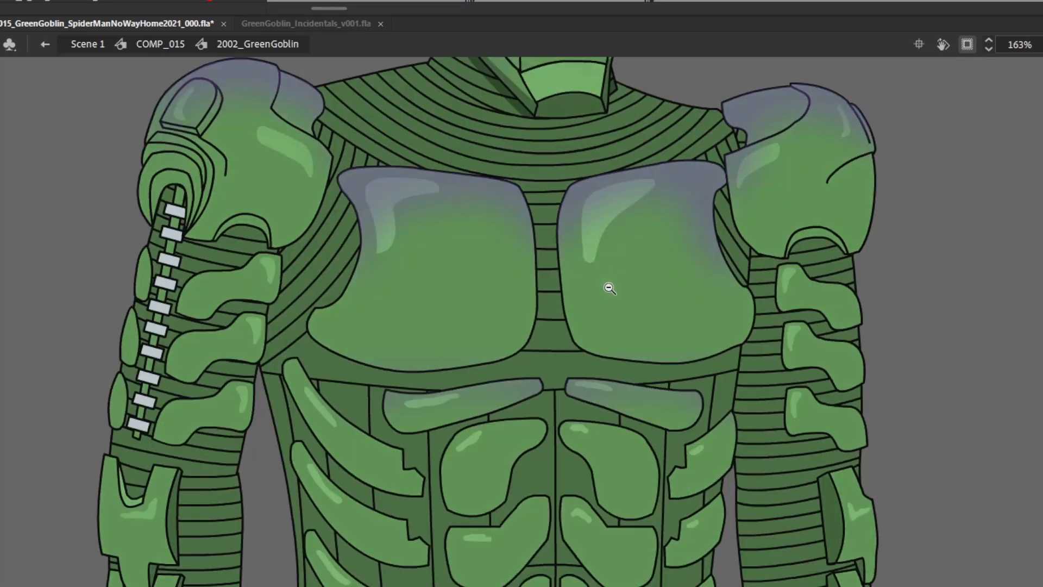
click(570, 277)
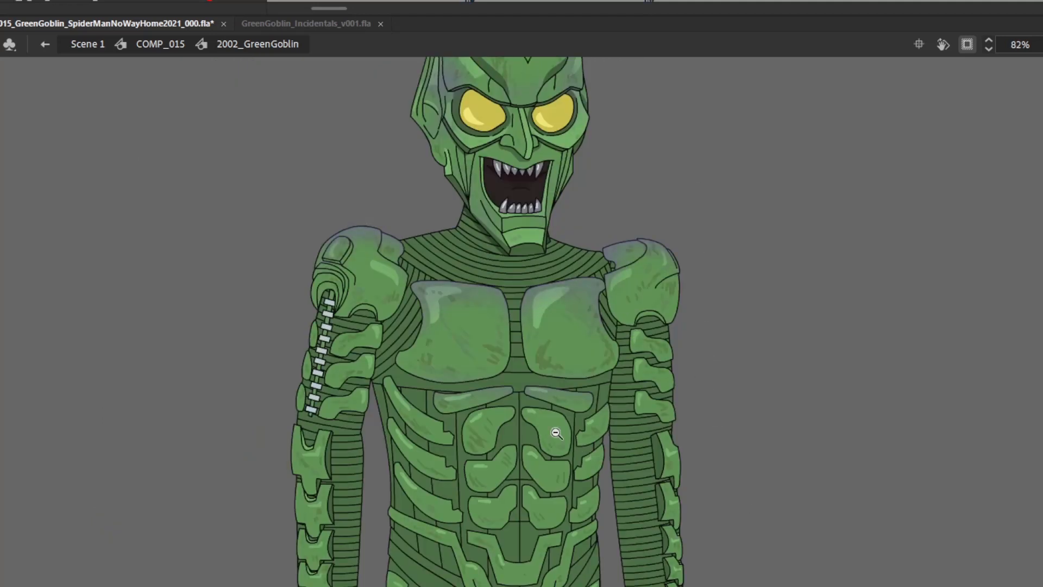
click(484, 440)
drag(764, 285, 779, 246)
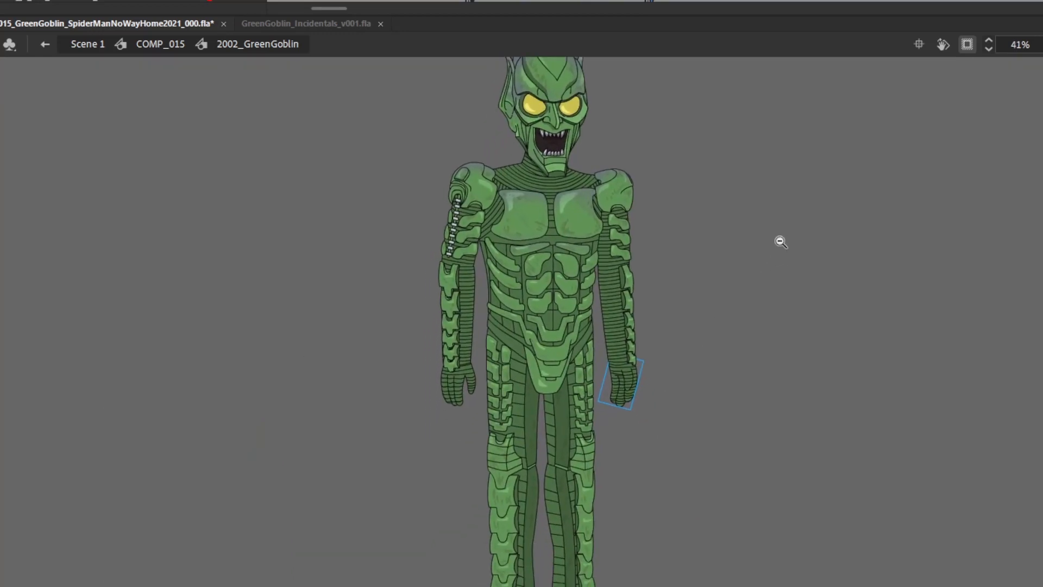
Play the 2002_GreenGoblin symbol's animation from further along its timeline
drag(324, 8, 337, 4)
scroll(339, 1, down, 2)
key(Return)
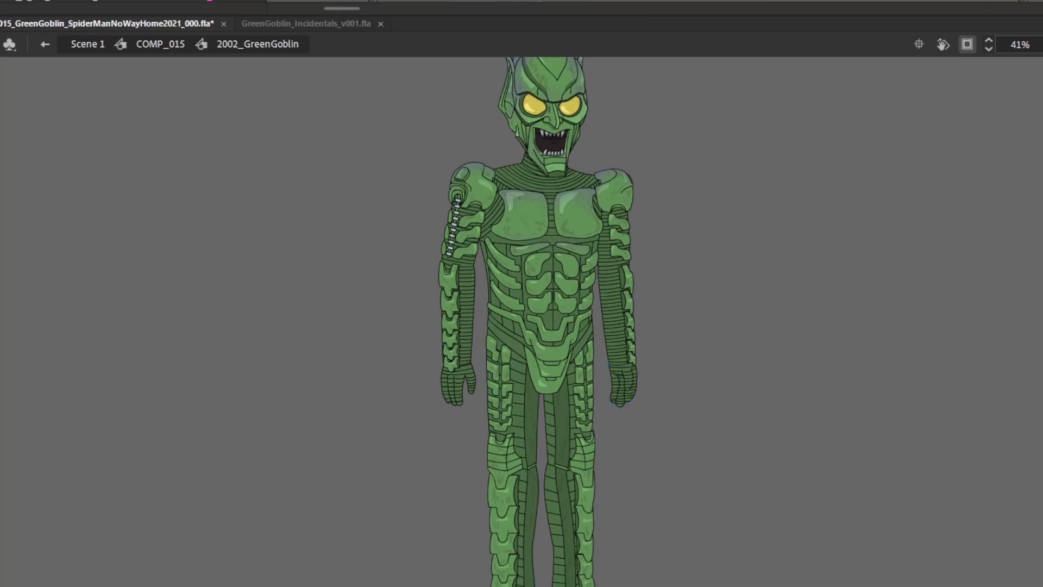
Inspect the goblin's revised head with the golden eyes up close and compare it with the full figure
drag(804, 200, 796, 254)
drag(408, 273, 740, 56)
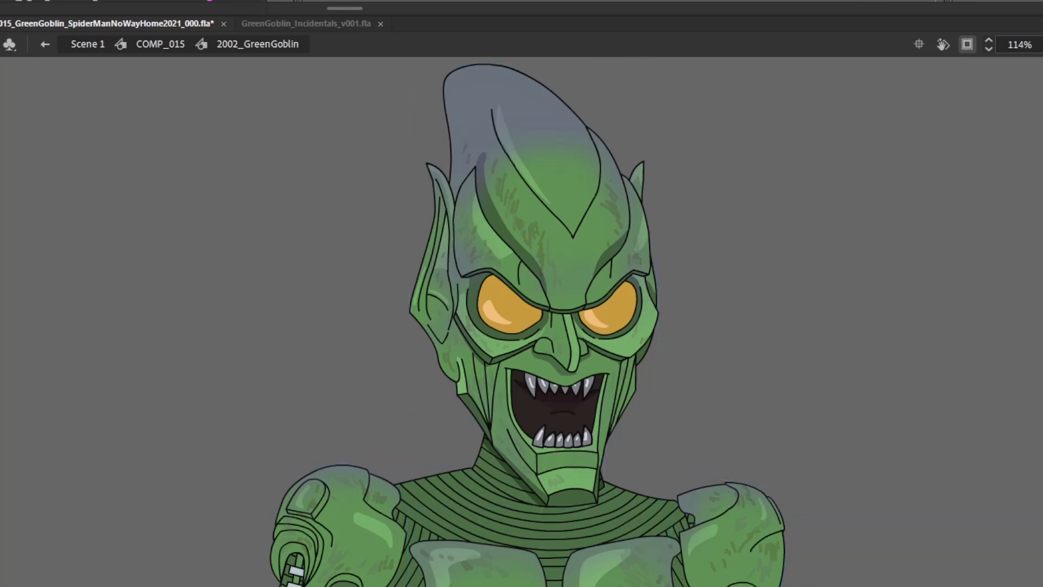
alt+click(640, 455)
alt+click(407, 505)
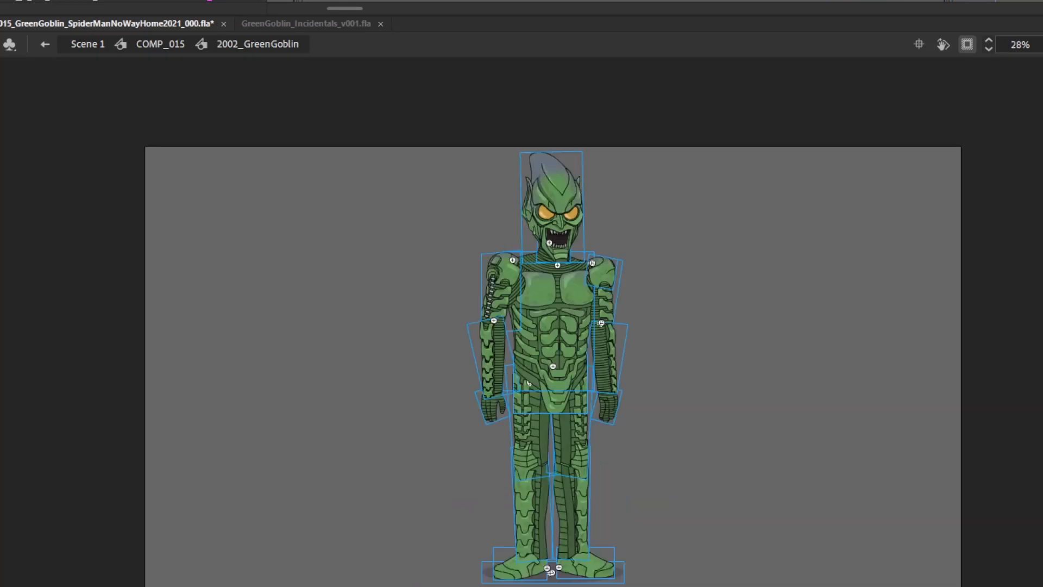
drag(438, 586, 764, 119)
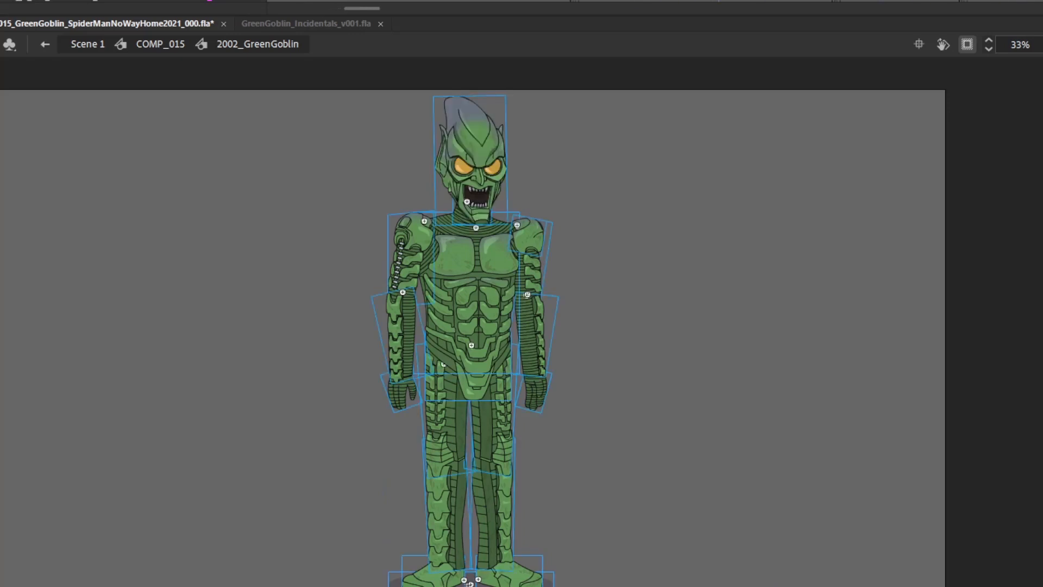
Step through the frames where the mask comes off, the goggles go on and the suit becomes battle-damaged
key(.)
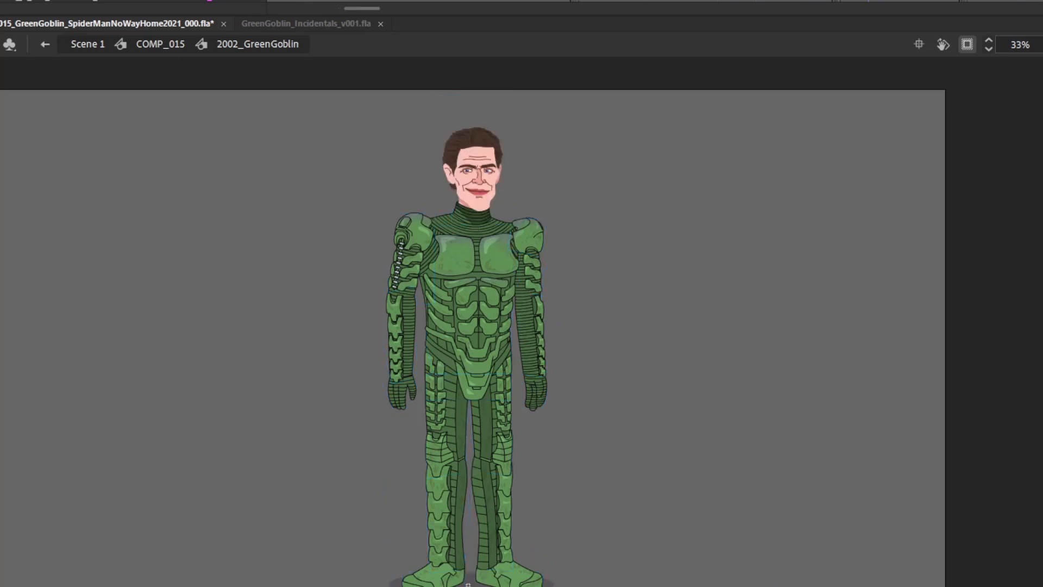
key(.)
key(.)
key(.)
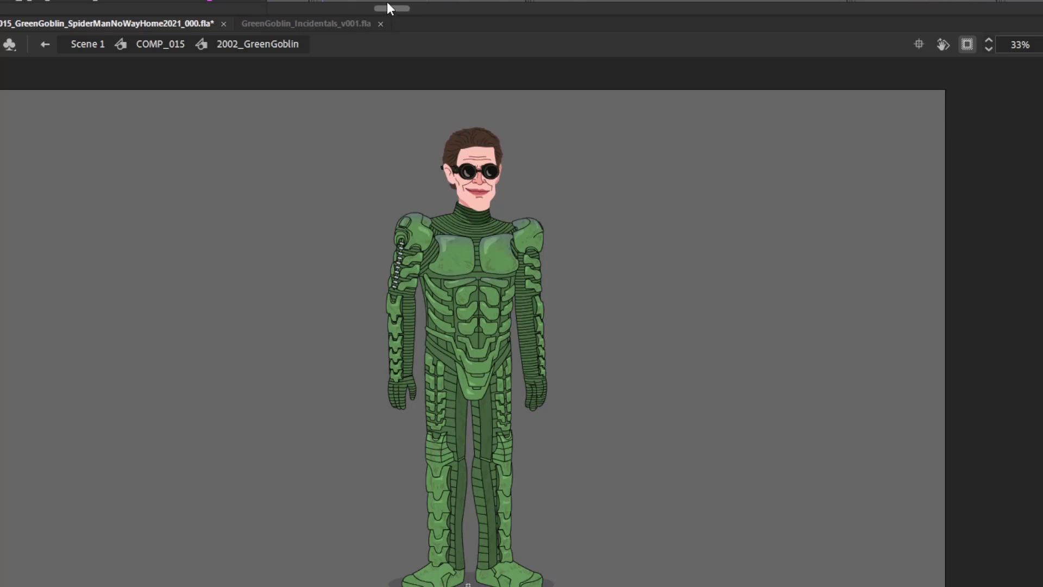
key(.)
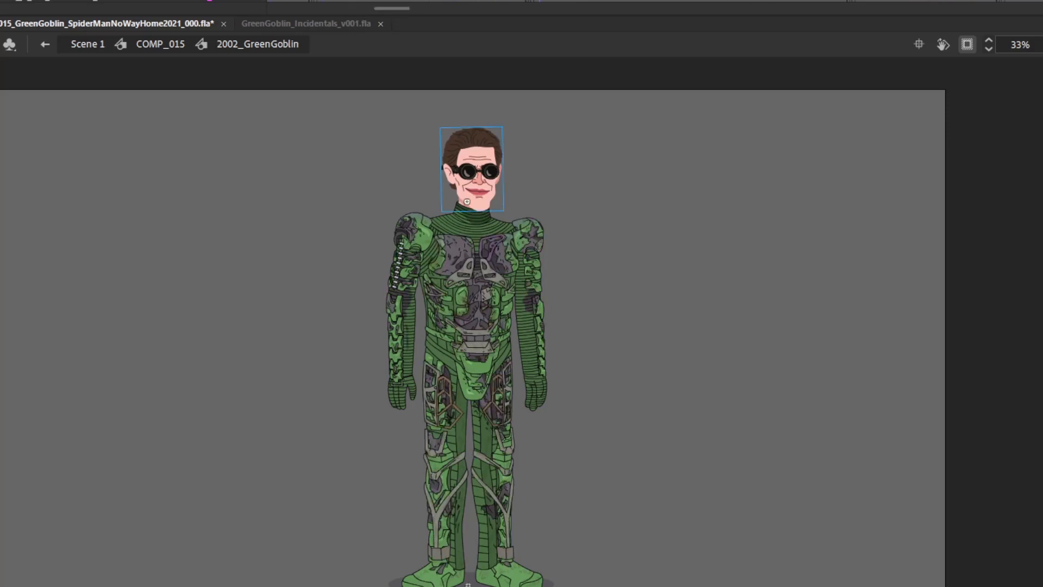
key(.)
Flip repeatedly between the neighbouring frames to compare the intact armour with the battle-damaged suit up close
drag(334, 584, 611, 213)
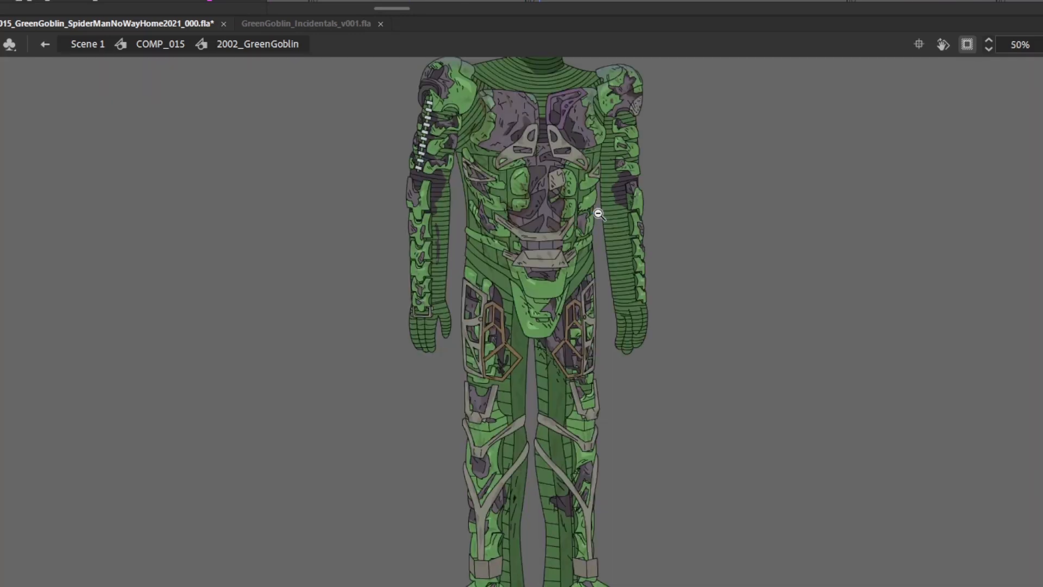
key(comma)
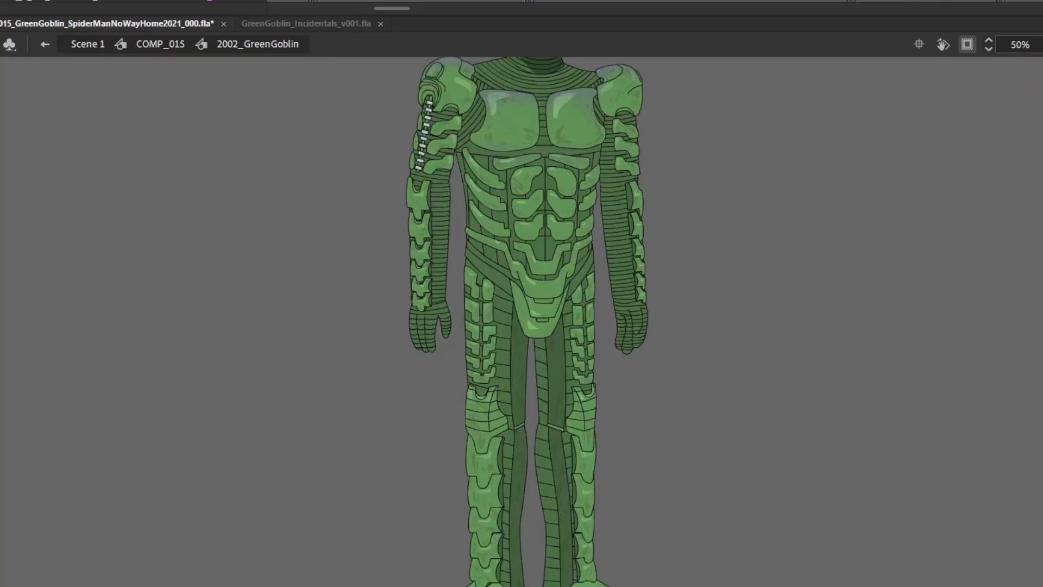
key(period)
key(comma)
key(period)
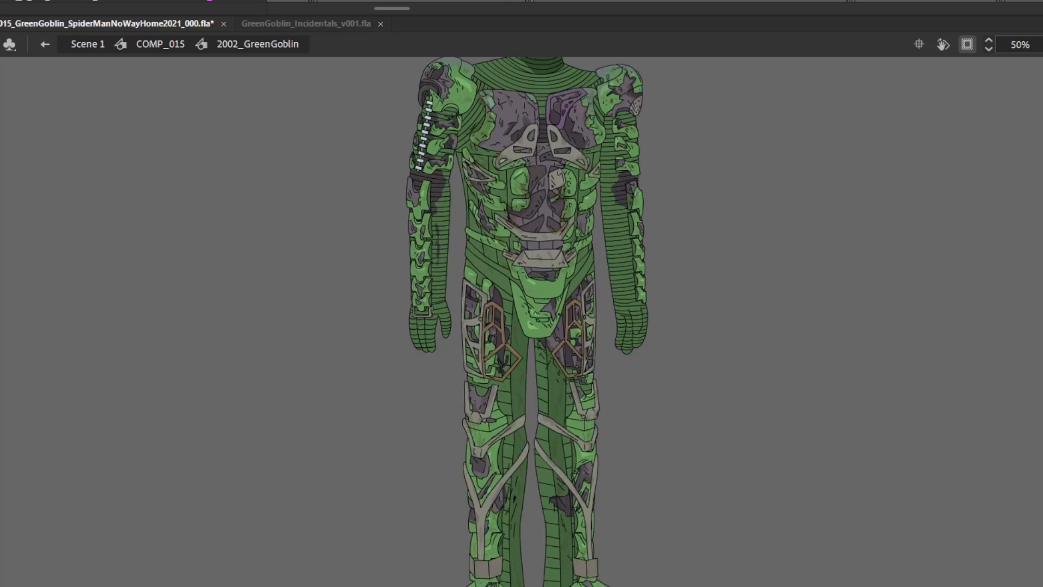
key(comma)
key(period)
key(comma)
key(period)
key(comma)
key(period)
key(comma)
key(period)
Review the satchel and belt frame and the purple hoodie frame over the battle-damaged suit
drag(584, 1, 666, 1)
mouse_move(831, 1)
mouse_down()
mouse_move(862, 1)
mouse_move(852, 1)
mouse_up()
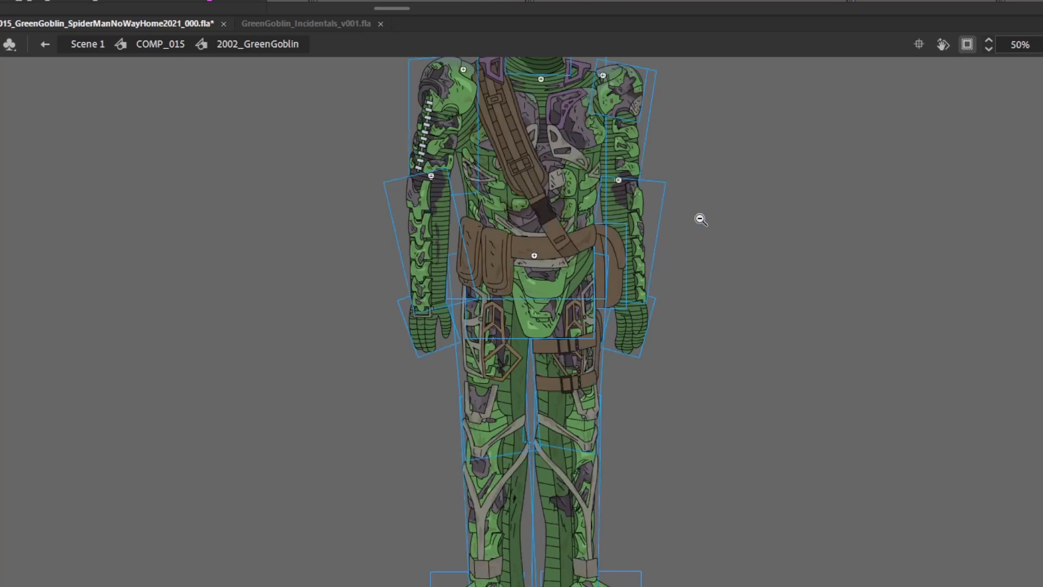
scroll(717, 244, up, 1)
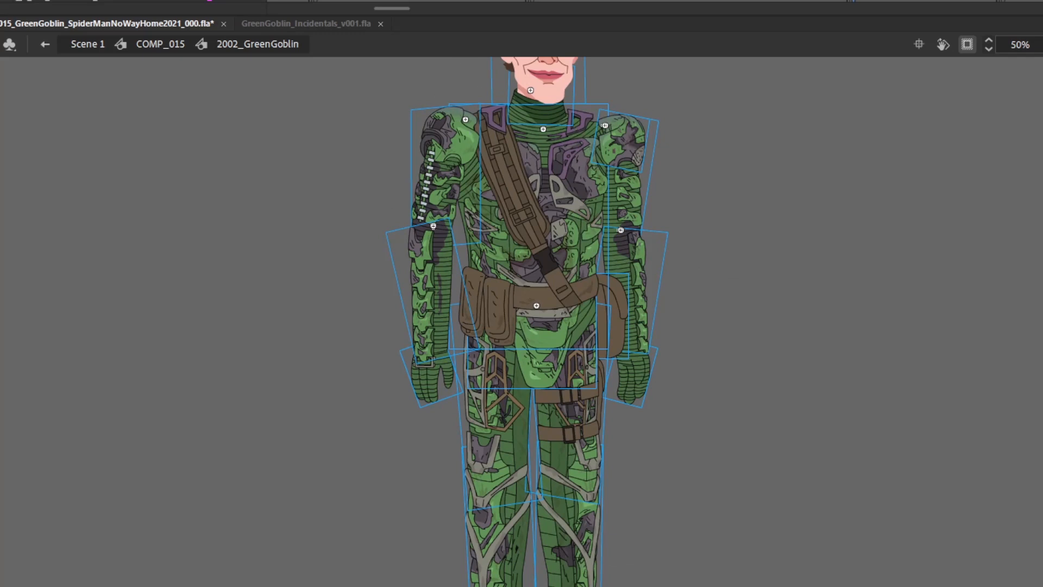
key(Escape)
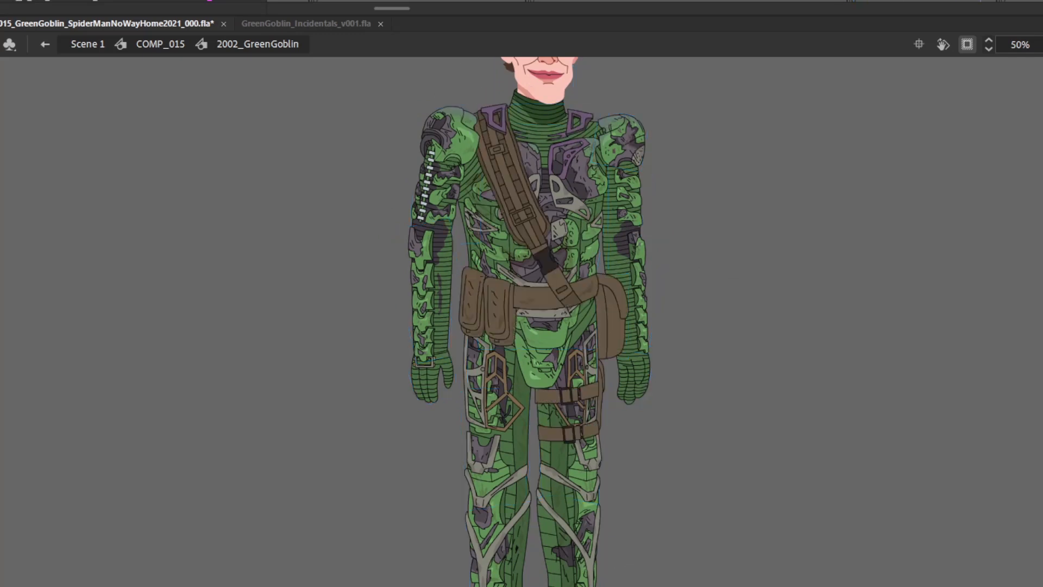
key(comma)
drag(712, 179, 690, 309)
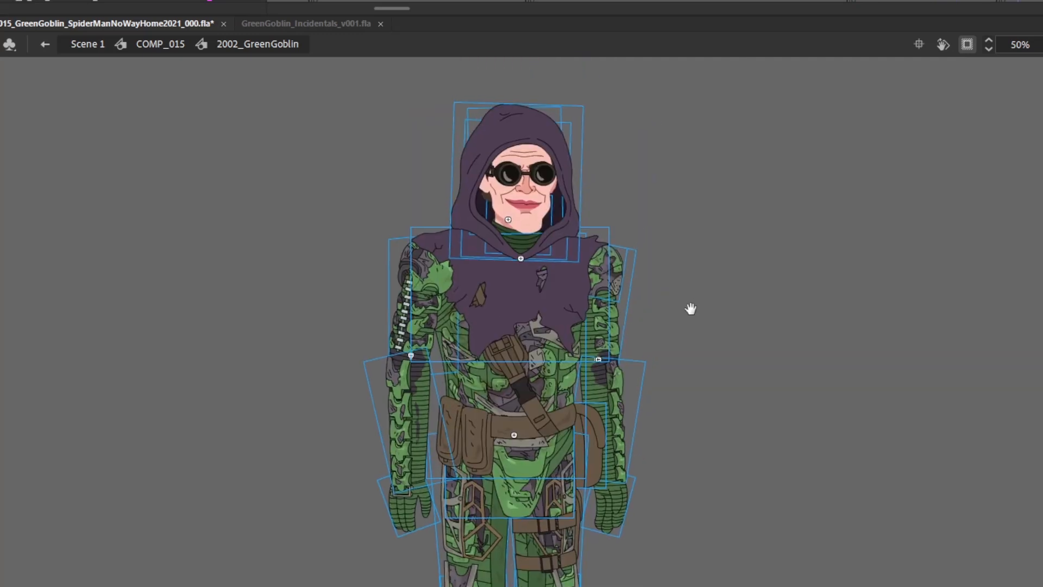
key(Escape)
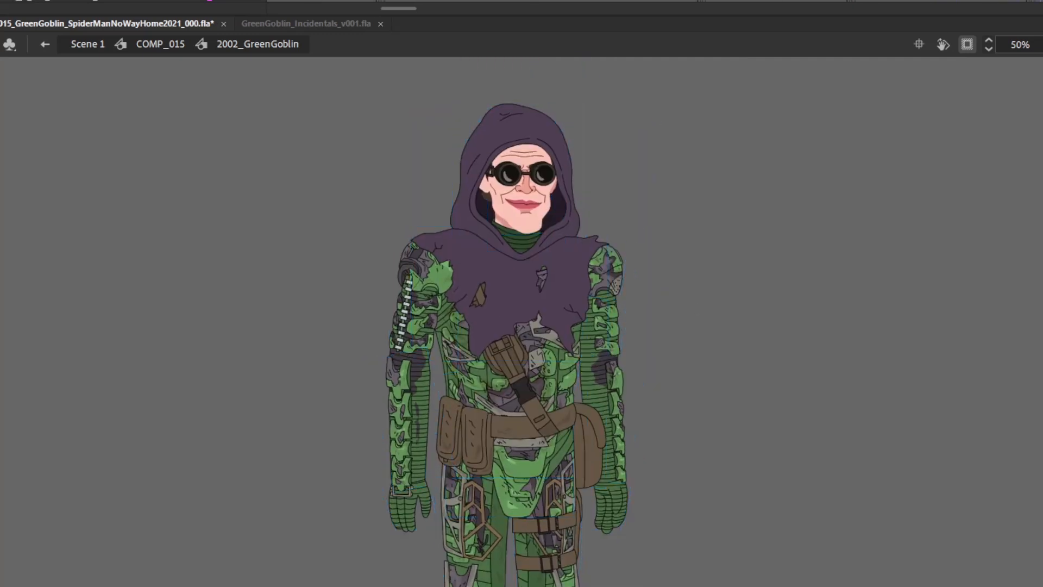
Flip between neighbouring frames to compare the hooded costume with and without its gauntlets and arm gear
key(period)
key(comma)
key(period)
key(comma)
key(period)
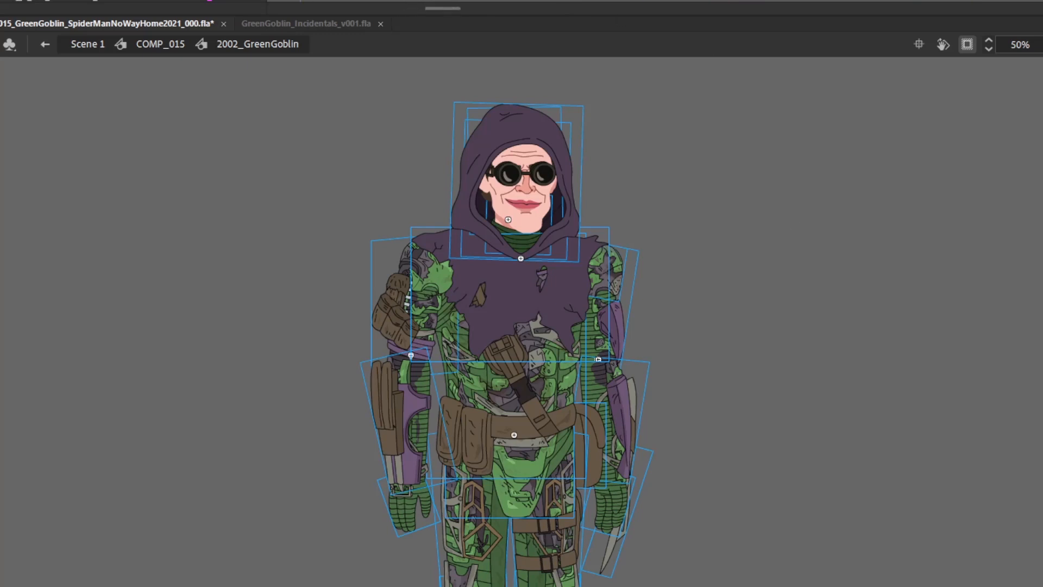
Go back up to the COMP_015 symbol and play its animation through to the three Spider-Men
double_click(168, 168)
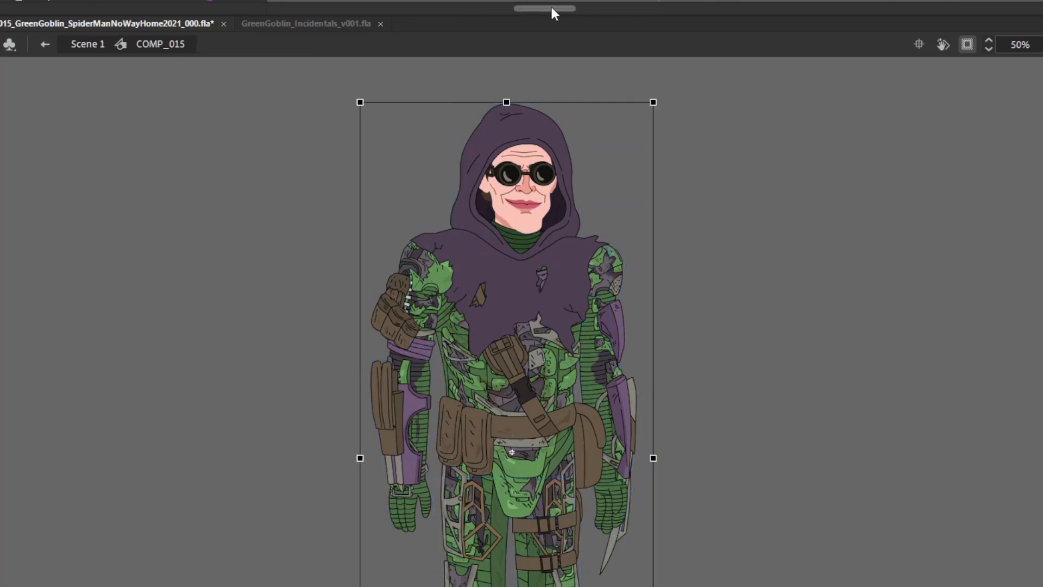
key(Return)
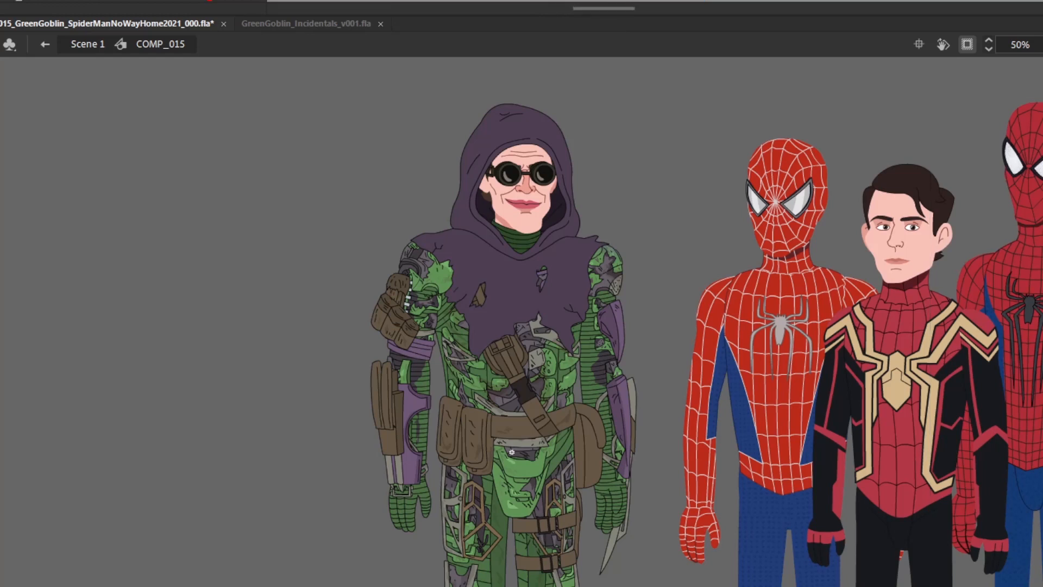
click(913, 245)
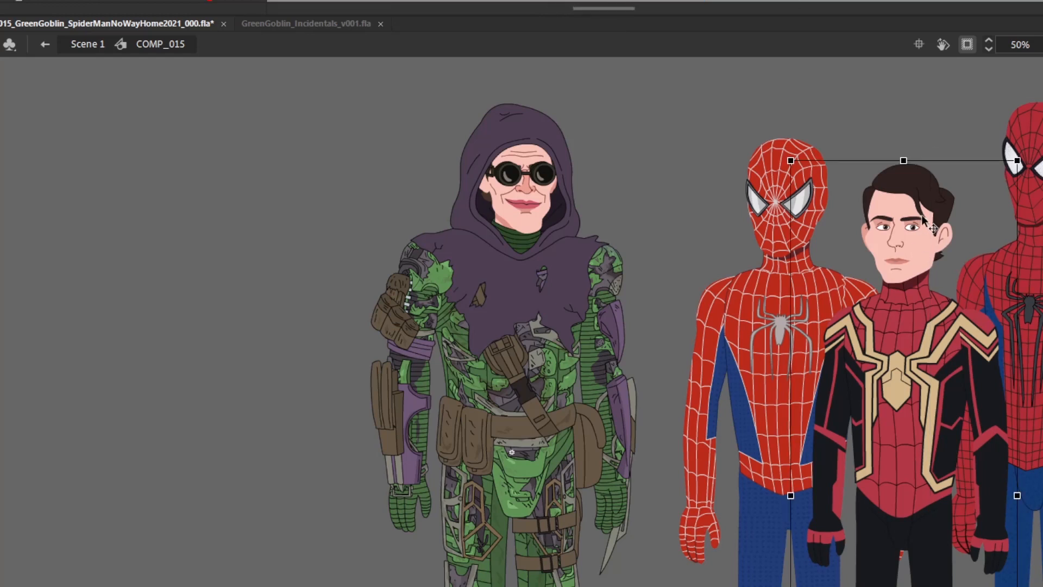
drag(932, 228, 908, 220)
key(ctrl+z)
Return to the beginning of COMP_015's timeline and enter the nested 2002_GreenGoblin symbol, framing the full figure
drag(617, 9, 646, 8)
key(Escape)
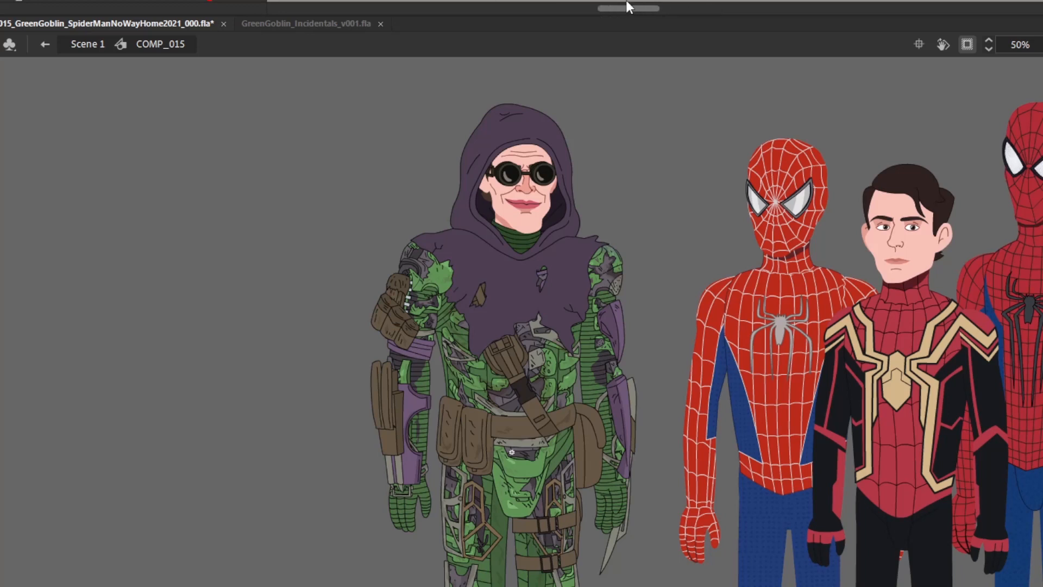
drag(621, 9, 385, 8)
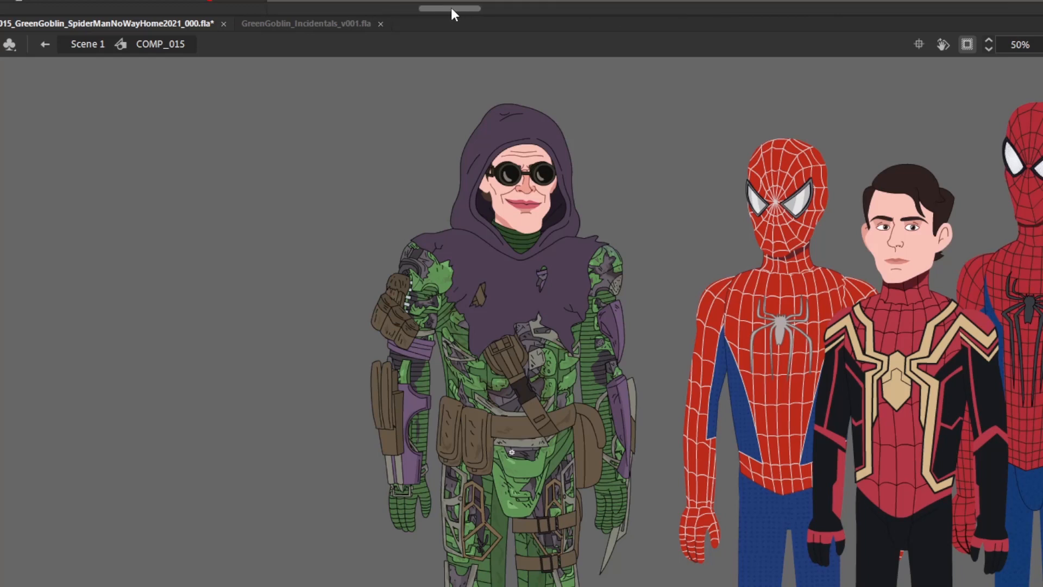
drag(519, 9, 297, 9)
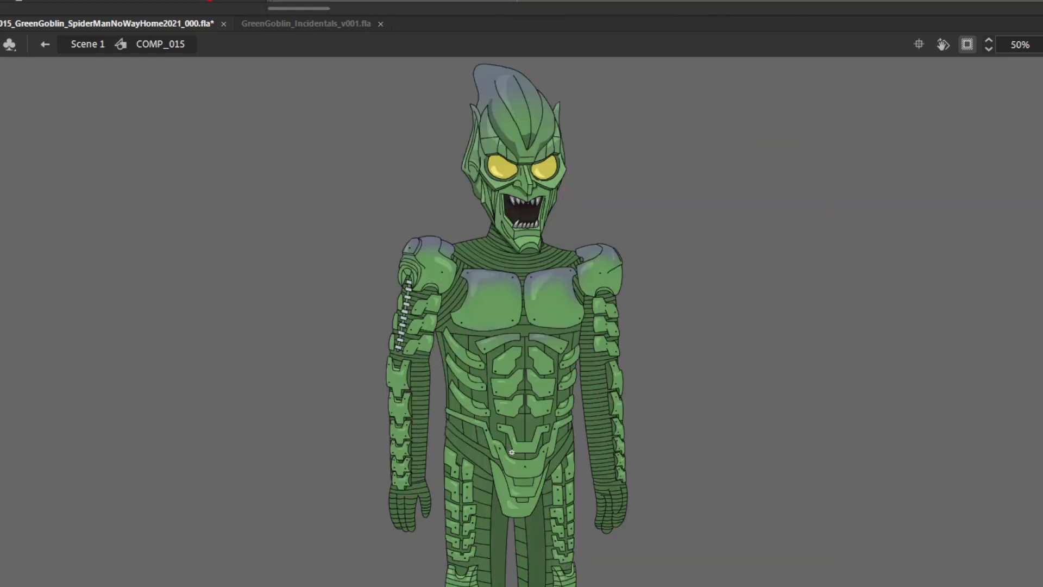
double_click(546, 165)
click(580, 375)
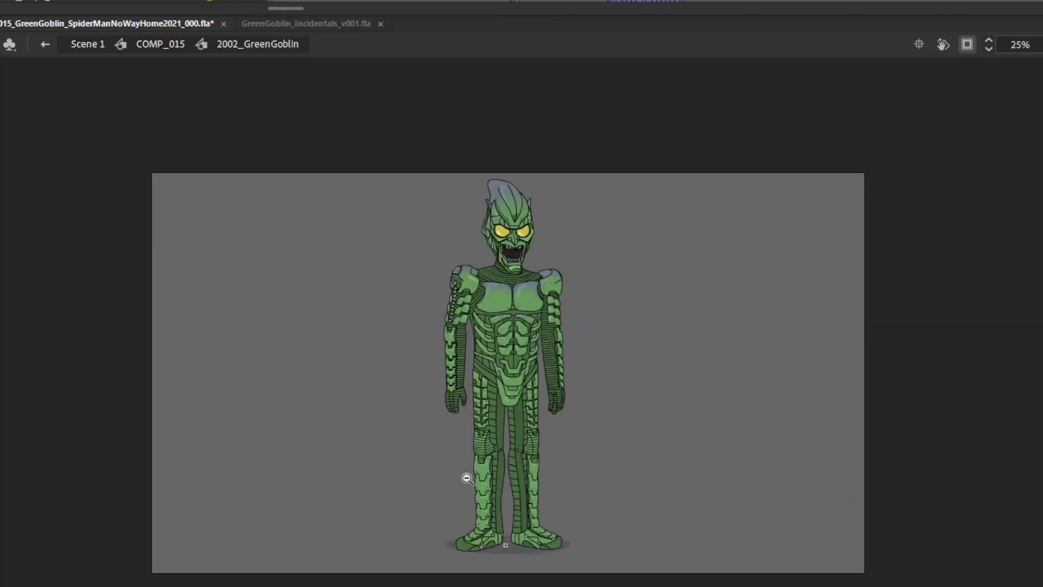
drag(371, 584, 711, 166)
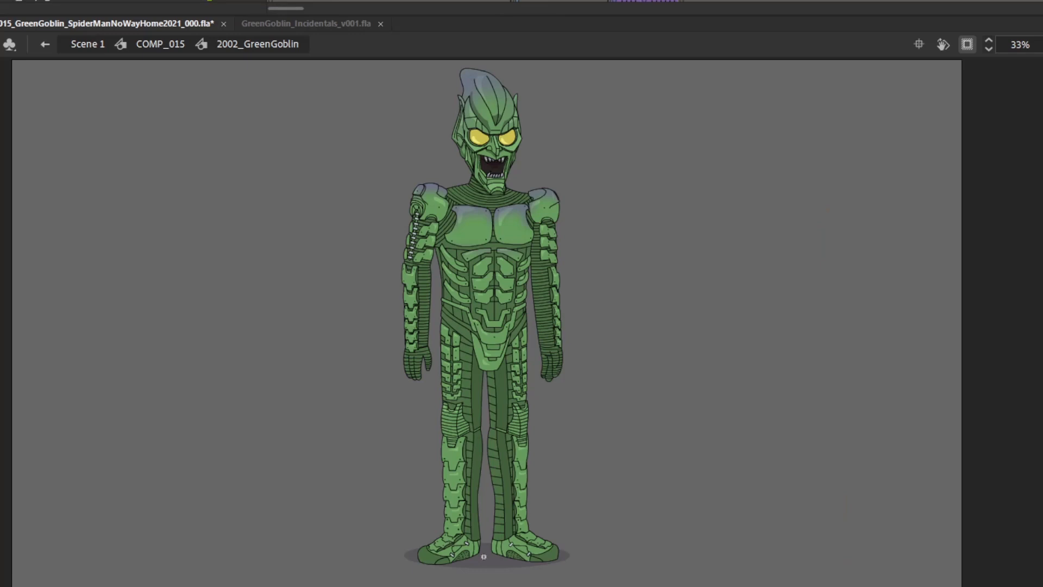
On the adjusted pose frame, rotate both of the goblin's arms slightly outward about their shoulders
key(period)
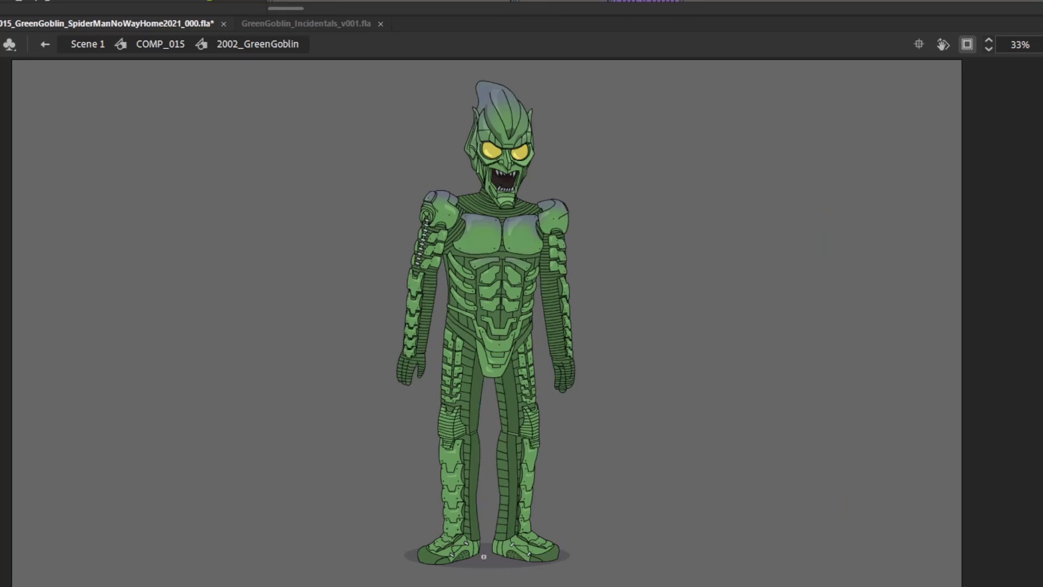
drag(349, 406, 449, 186)
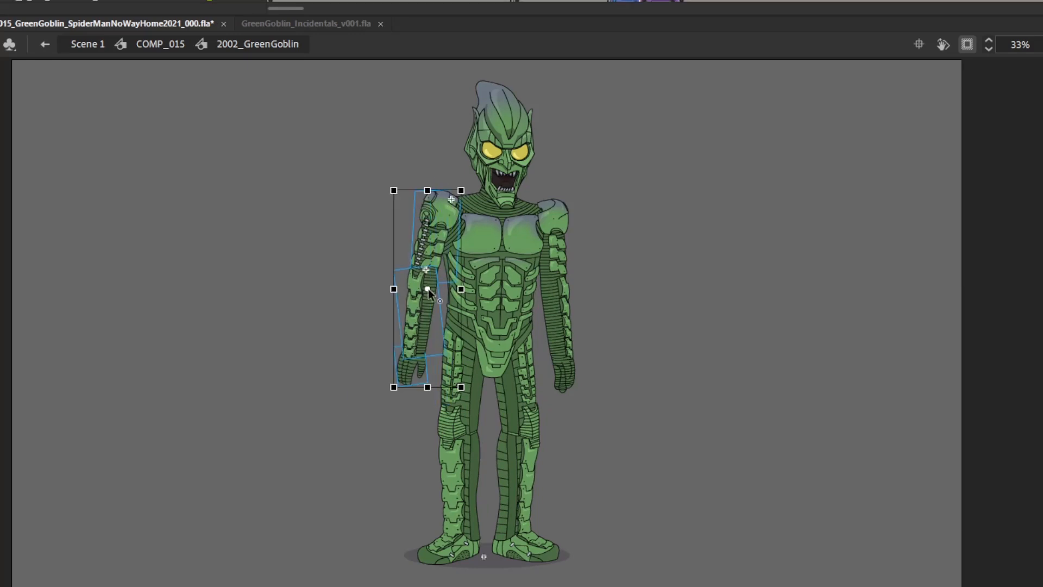
drag(473, 392, 466, 399)
drag(628, 375, 562, 212)
drag(555, 296, 545, 206)
drag(597, 403, 606, 401)
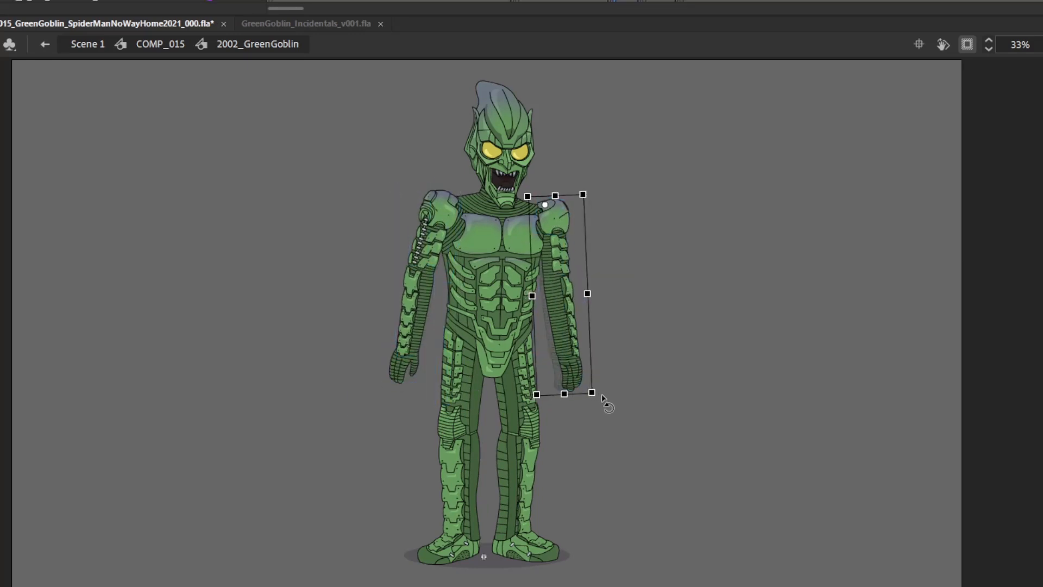
Select the goblin's head, arms and torso, set their pivot at the crotch and tilt them slightly counter-clockwise
drag(367, 103, 520, 227)
drag(328, 168, 413, 374)
shift+click(491, 371)
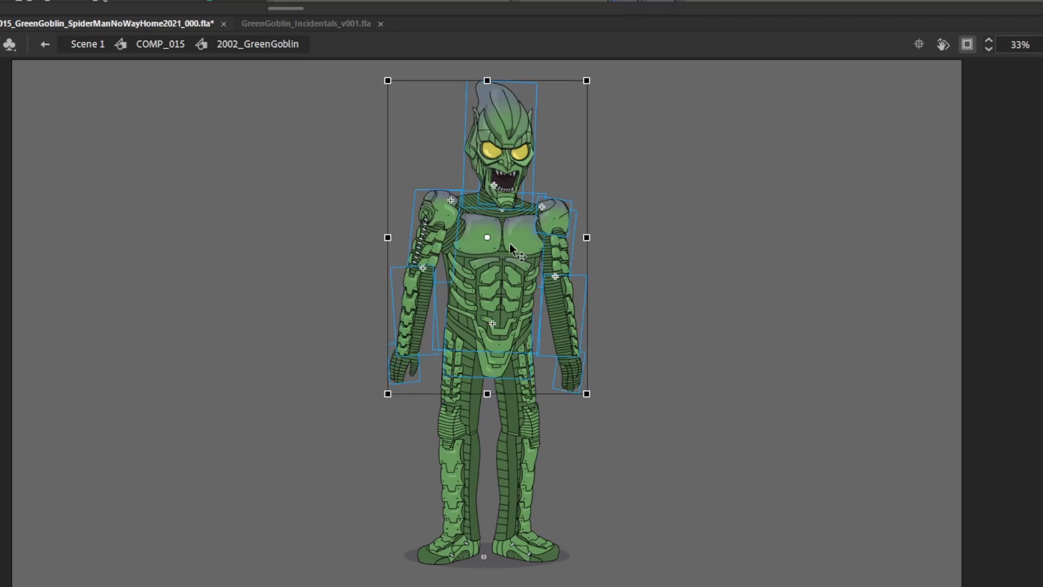
drag(530, 238, 487, 366)
key(ctrl+z)
drag(600, 84, 594, 72)
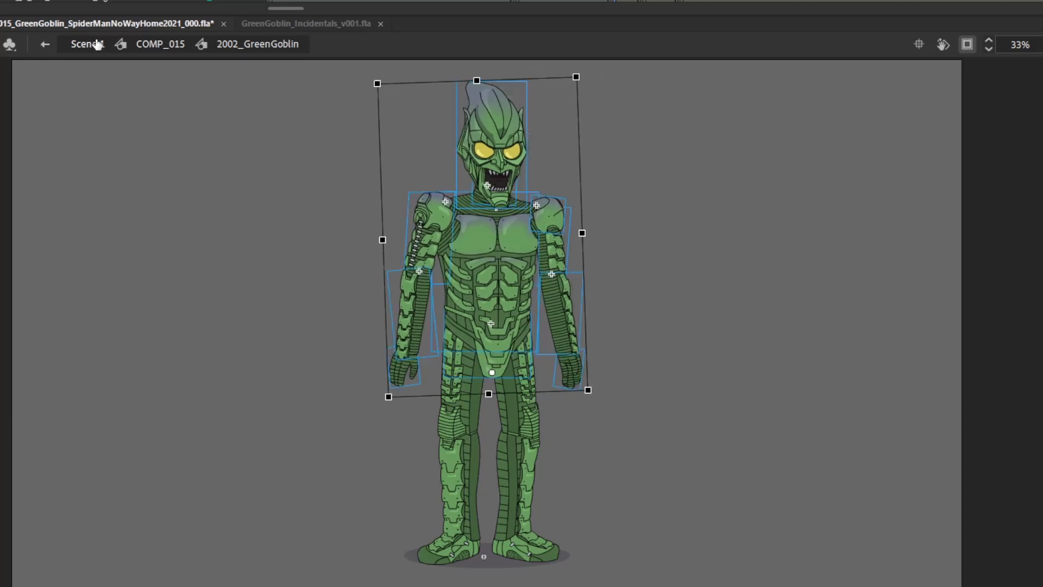
Return to Scene 1 and reopen the goblin's COMP_015 symbol and its nested 2002_GreenGoblin symbol
double_click(220, 243)
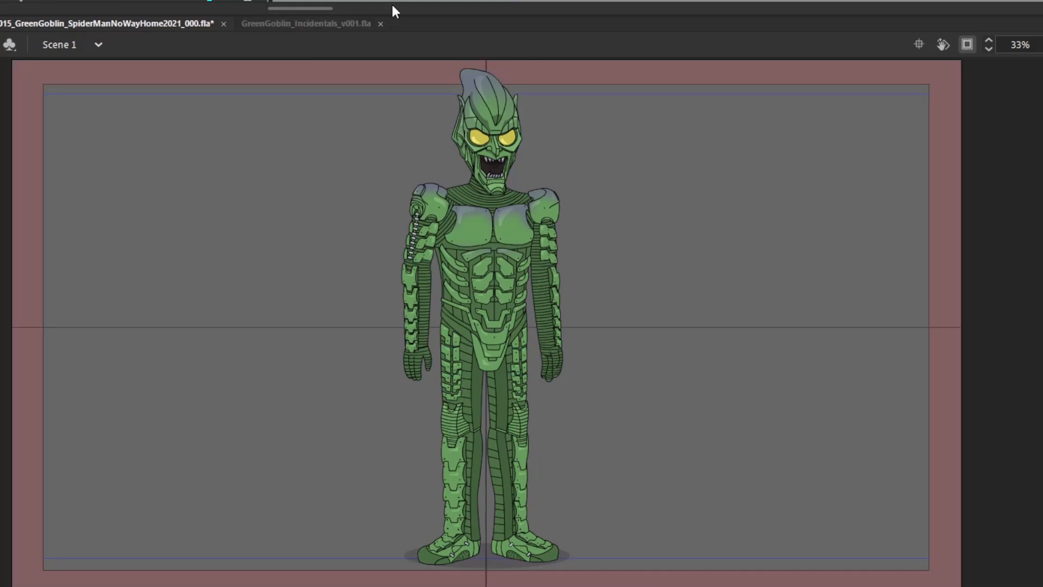
double_click(507, 131)
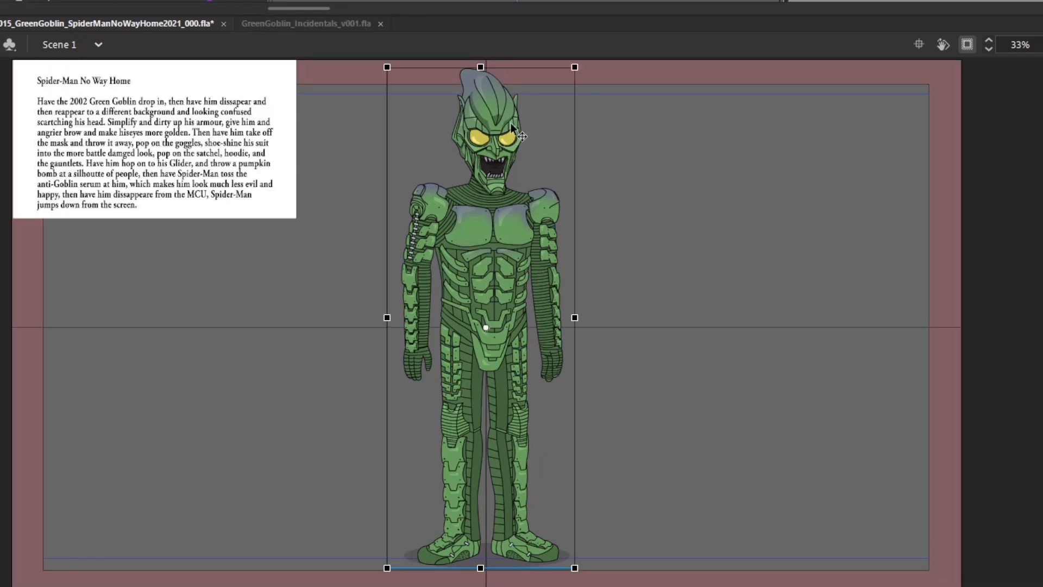
double_click(507, 133)
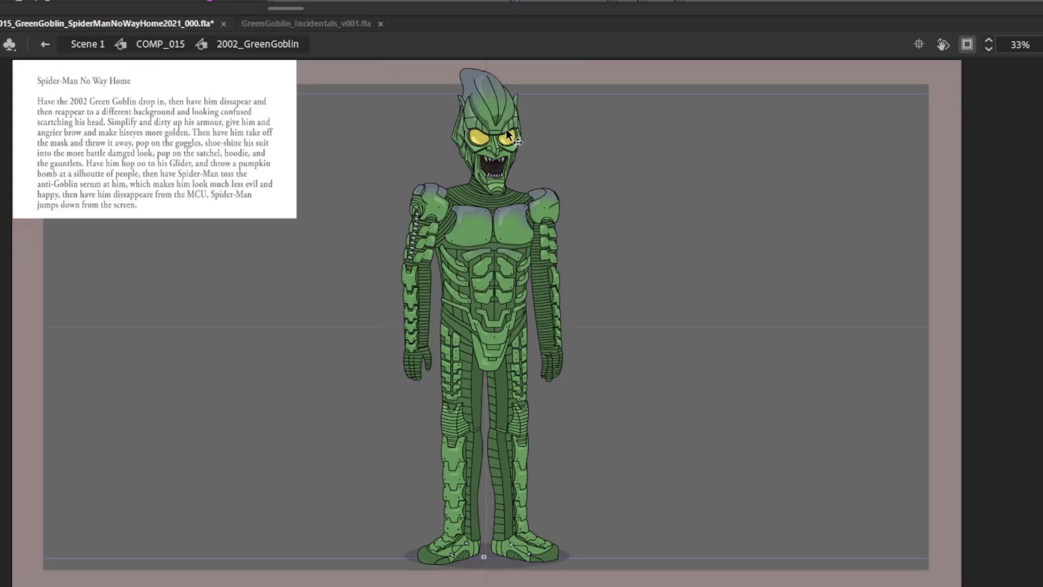
Step through and play the goblin's opening frames to check the motion of the upper body and arms
key(.)
key(.)
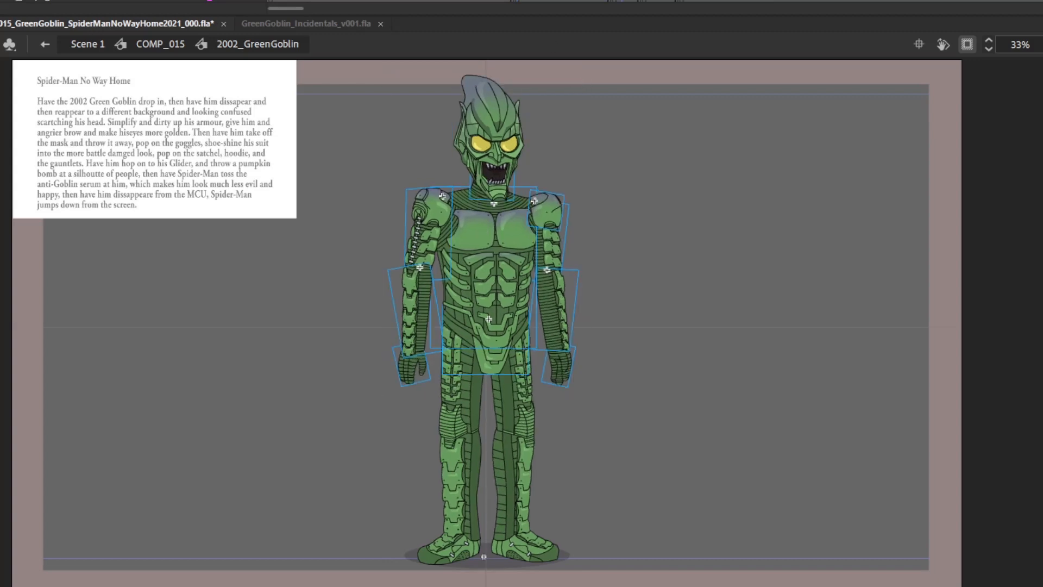
key(Return)
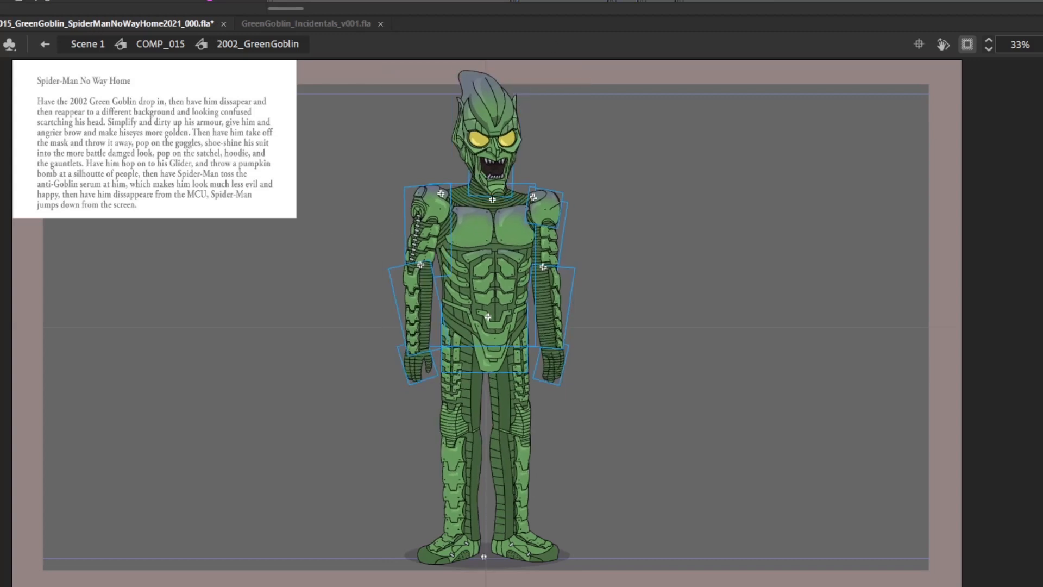
key(Return)
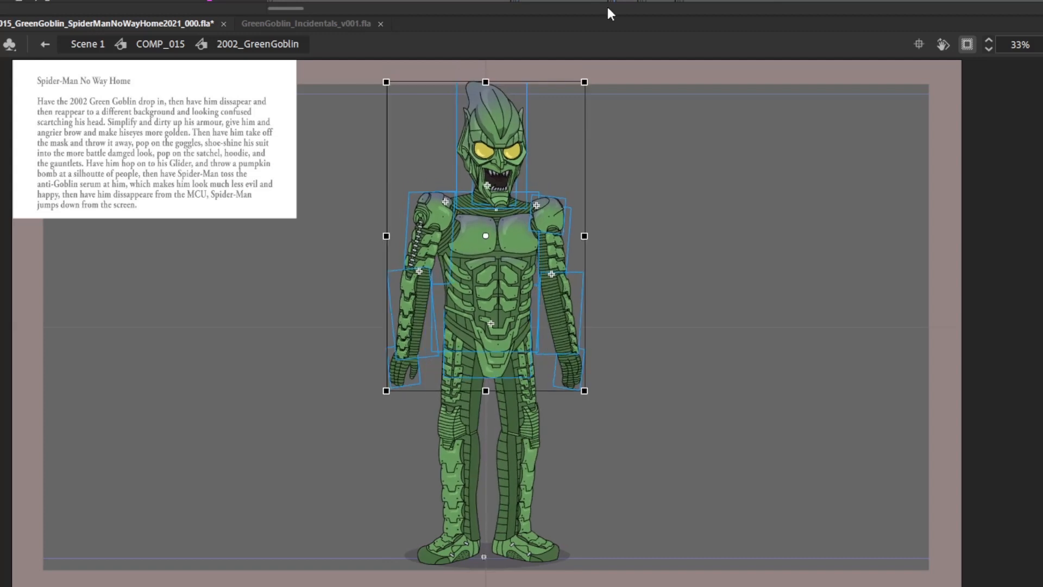
Select both of the goblin's legs and squash them very slightly from the hips with the pivot between the feet
click(667, 314)
drag(422, 461, 488, 544)
drag(491, 316, 492, 318)
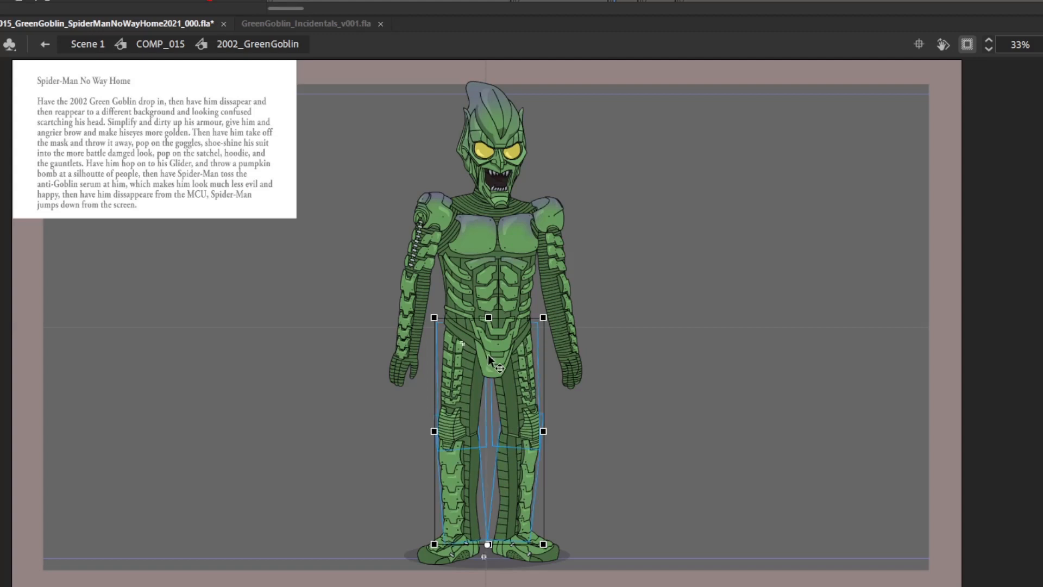
Bow both of the goblin's legs slightly outward at the knees, rotating the lower legs around pivots at the feet
drag(405, 477, 463, 423)
drag(458, 470, 462, 540)
drag(473, 319, 471, 318)
click(467, 411)
drag(473, 449, 559, 453)
click(520, 409)
drag(547, 506, 530, 534)
drag(524, 487, 519, 558)
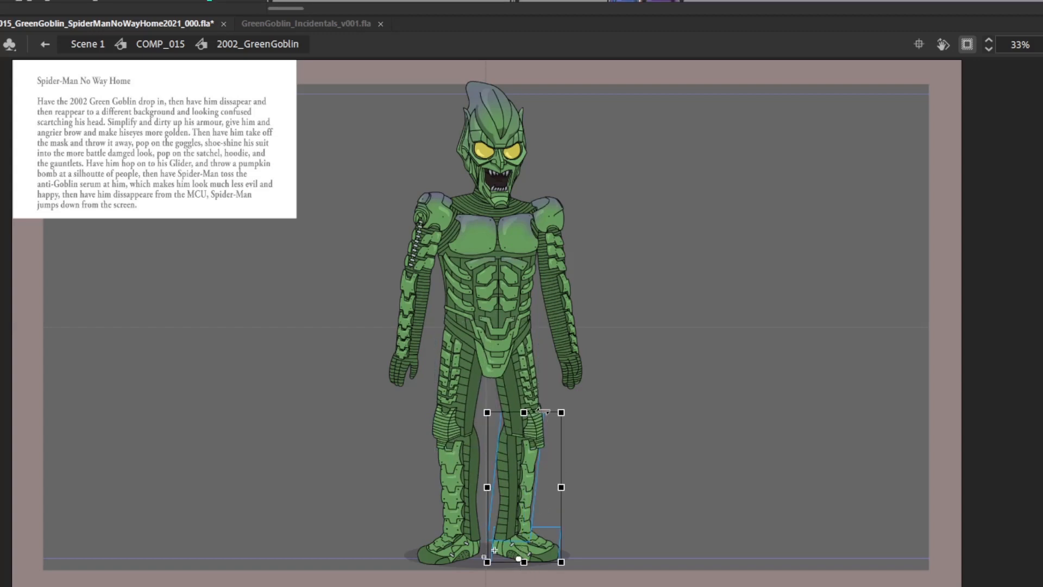
drag(542, 406, 546, 406)
drag(410, 532, 458, 536)
drag(452, 487, 466, 563)
drag(459, 411, 451, 411)
click(660, 316)
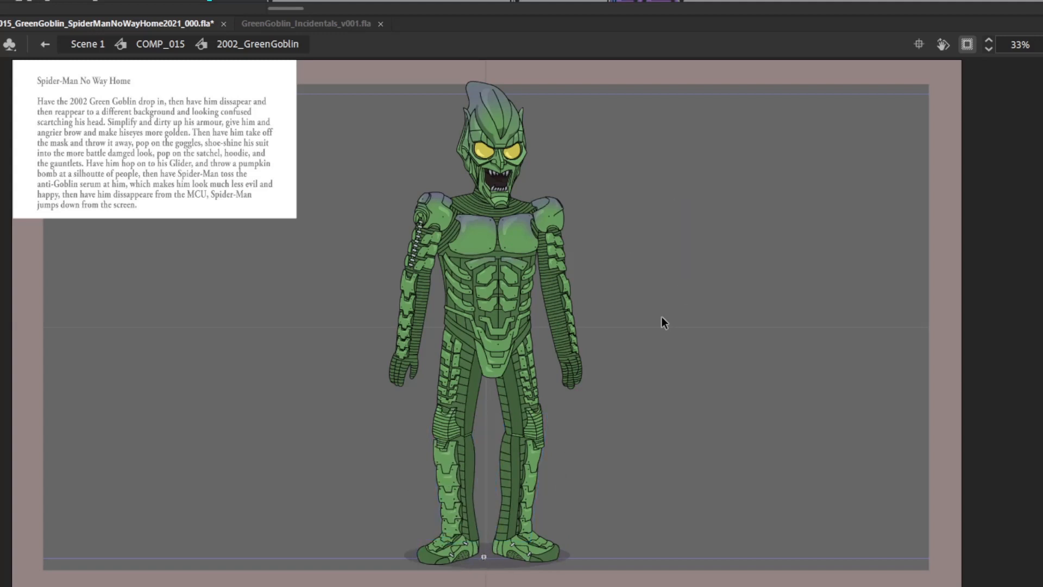
Play the goblin's opening motion and tilt the head very slightly counter-clockwise
key(Return)
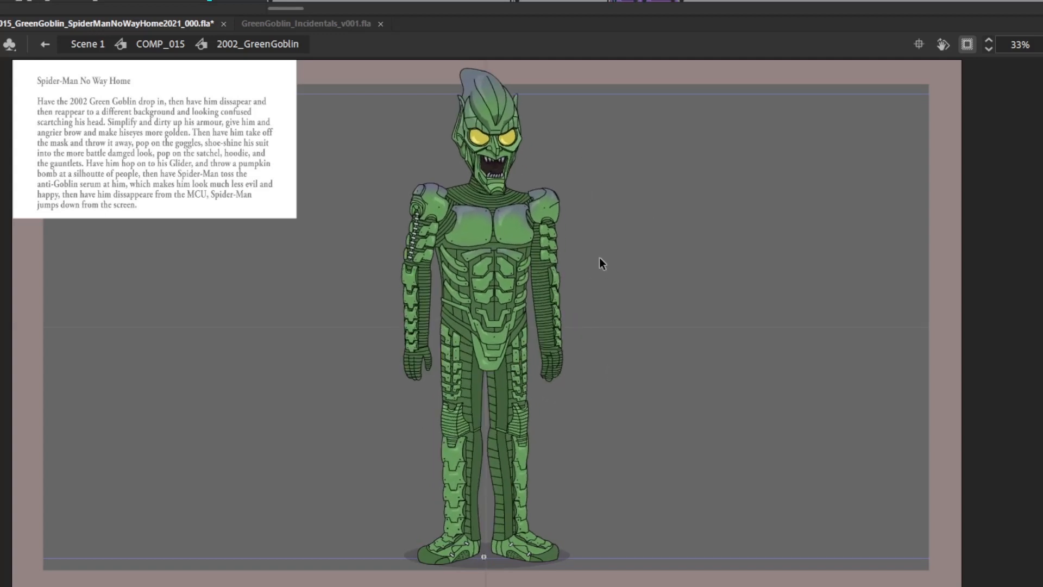
drag(510, 106, 499, 122)
drag(538, 89, 535, 82)
click(650, 231)
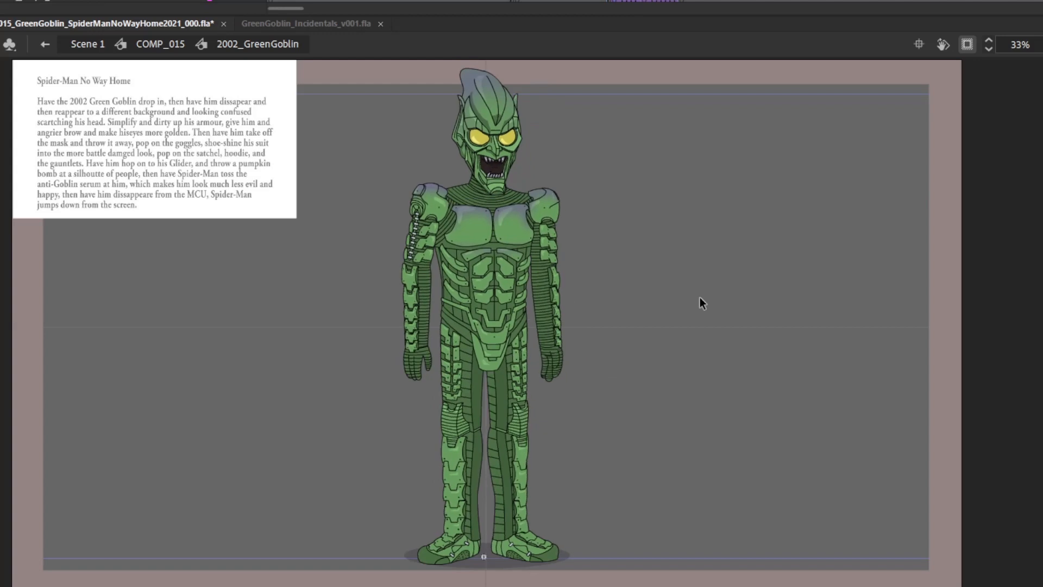
Select the whole arm on the figure's right side, set its pivot at the shoulder and swing it slightly outward
drag(644, 386, 556, 247)
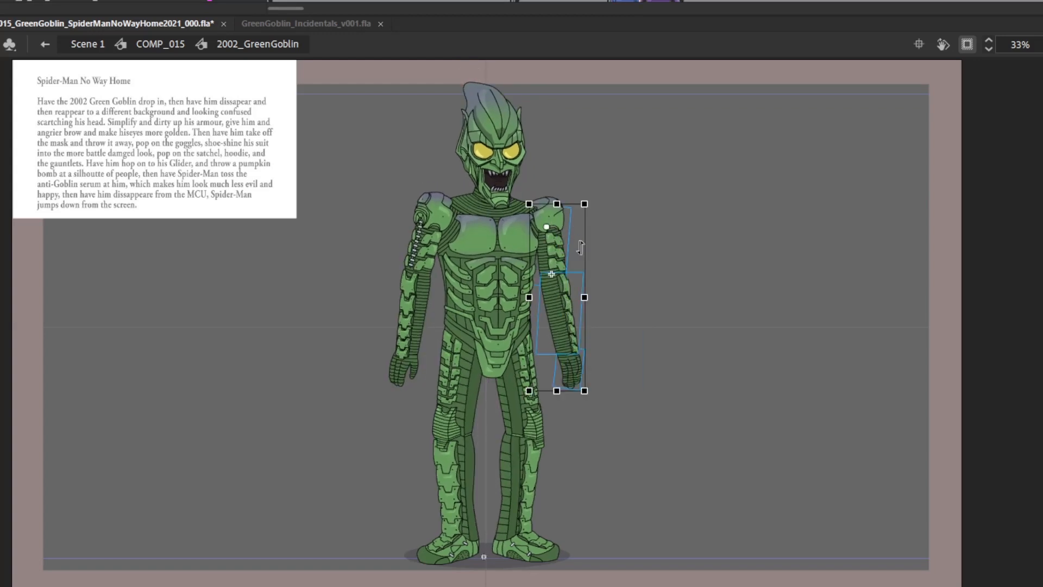
drag(676, 420, 560, 204)
drag(557, 292, 527, 200)
drag(599, 399, 614, 392)
click(696, 239)
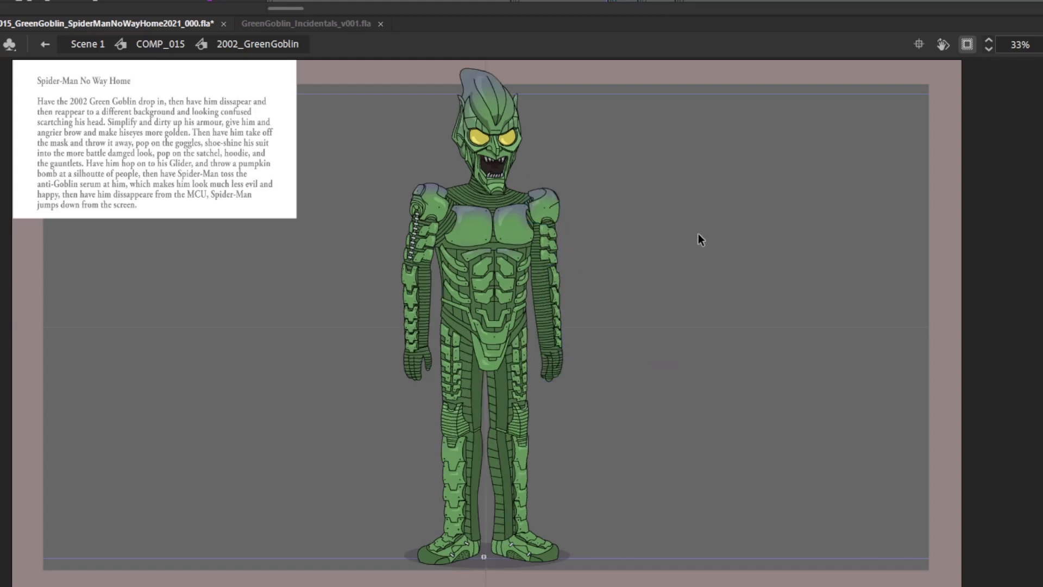
On the standing-pose frame, lift all goblin parts except the ground shadow slightly and unclip the artwork outside the stage
key(comma)
key(ctrl+a)
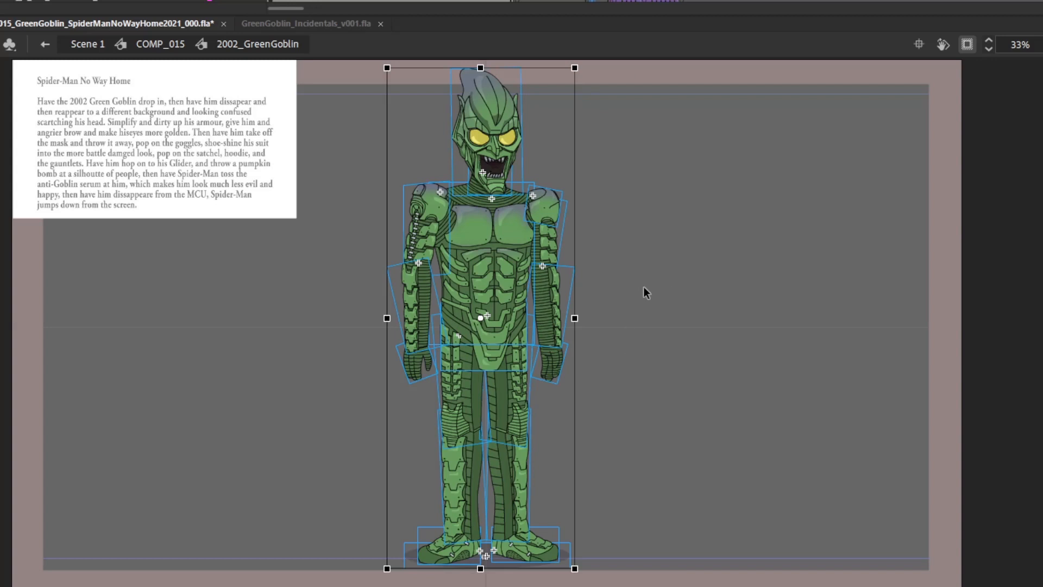
shift+click(566, 552)
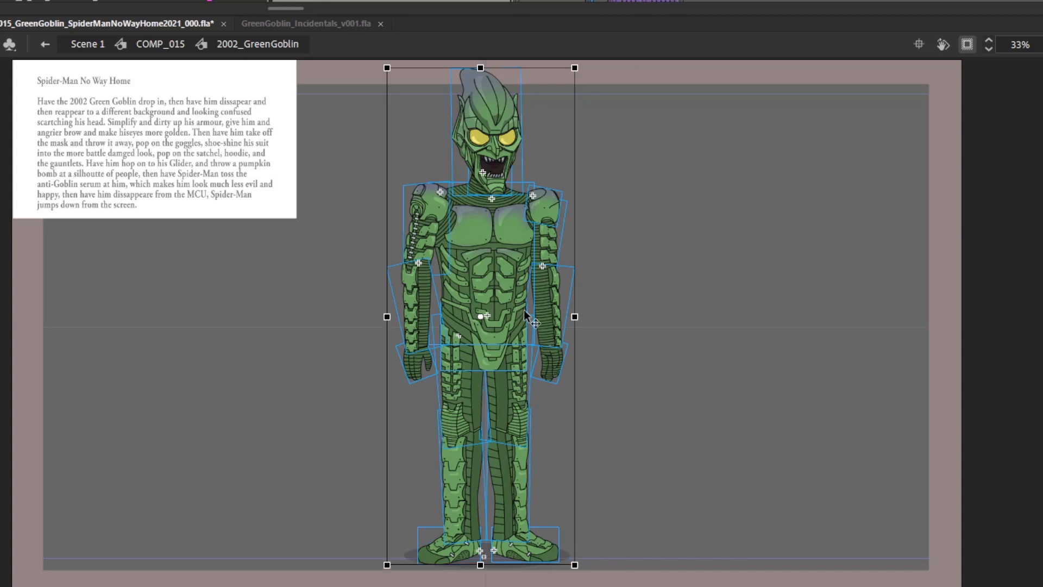
drag(518, 318, 519, 298)
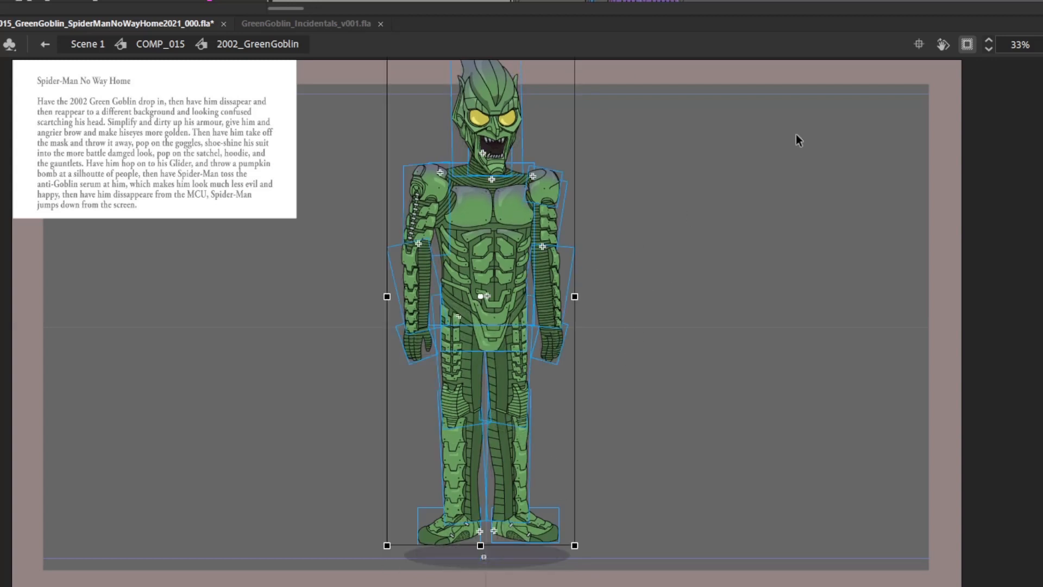
click(968, 49)
drag(701, 295, 713, 306)
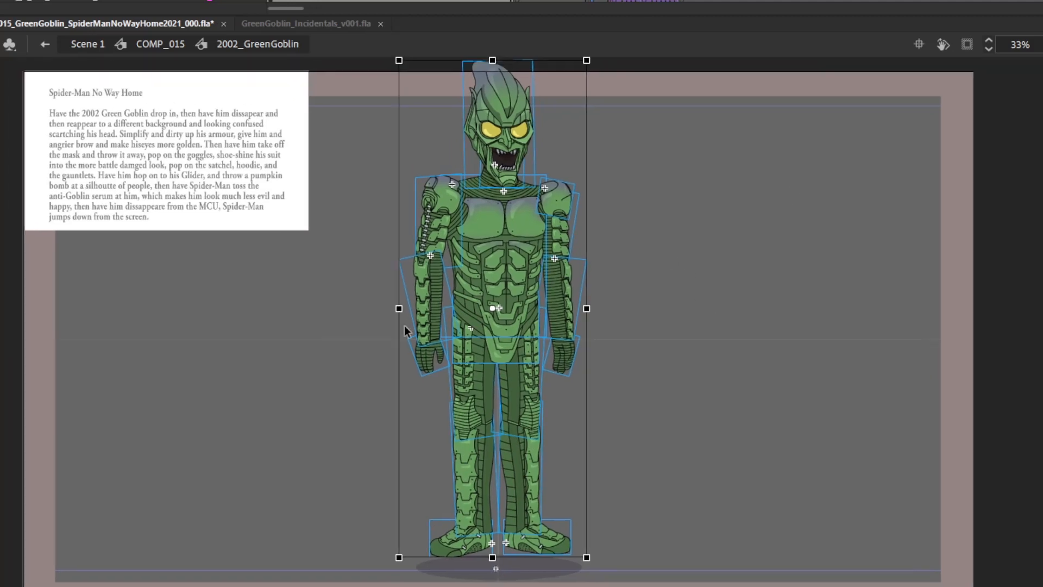
Swing the arm on the lifted figure's left side outward from the shoulder and rotate its forearm outward from the elbow
drag(349, 392, 427, 236)
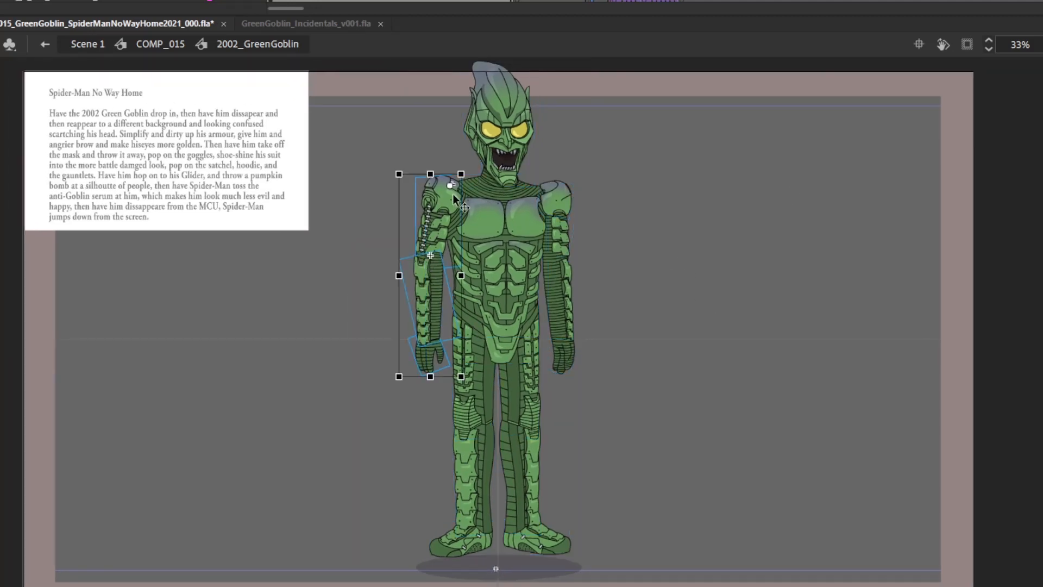
drag(470, 379, 457, 380)
drag(374, 418, 423, 252)
drag(464, 379, 455, 394)
Swing the arm on the figure's right side outward from the shoulder and adjust its forearm and hand from the elbow
drag(636, 401, 566, 196)
drag(559, 277, 547, 186)
drag(602, 391, 628, 393)
drag(638, 362, 584, 277)
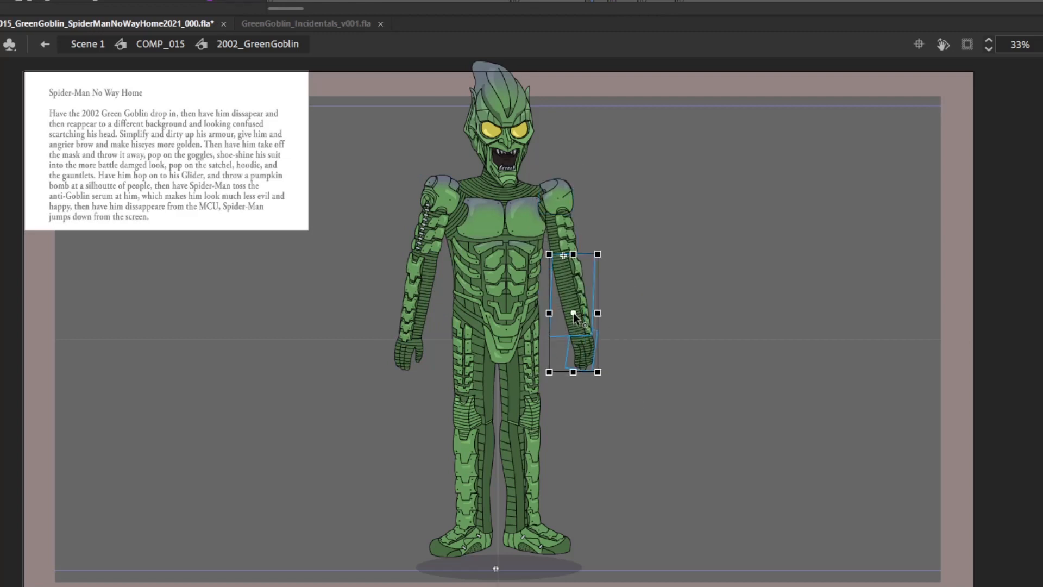
drag(573, 313, 561, 253)
drag(611, 376, 592, 360)
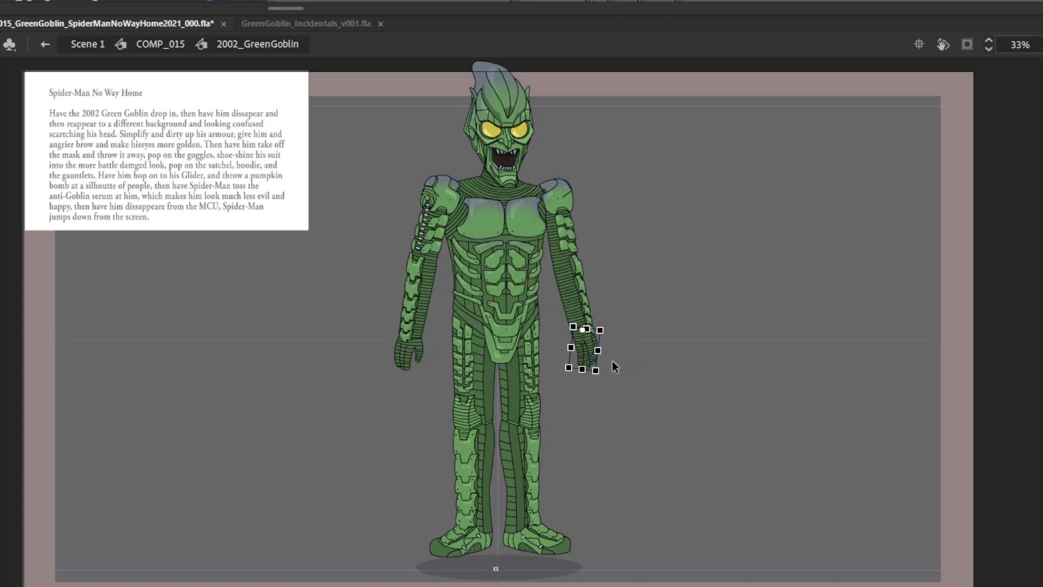
Select the whole leg on the figure's left side, set its pivot at the hip and swing it slightly outward
drag(415, 543, 473, 408)
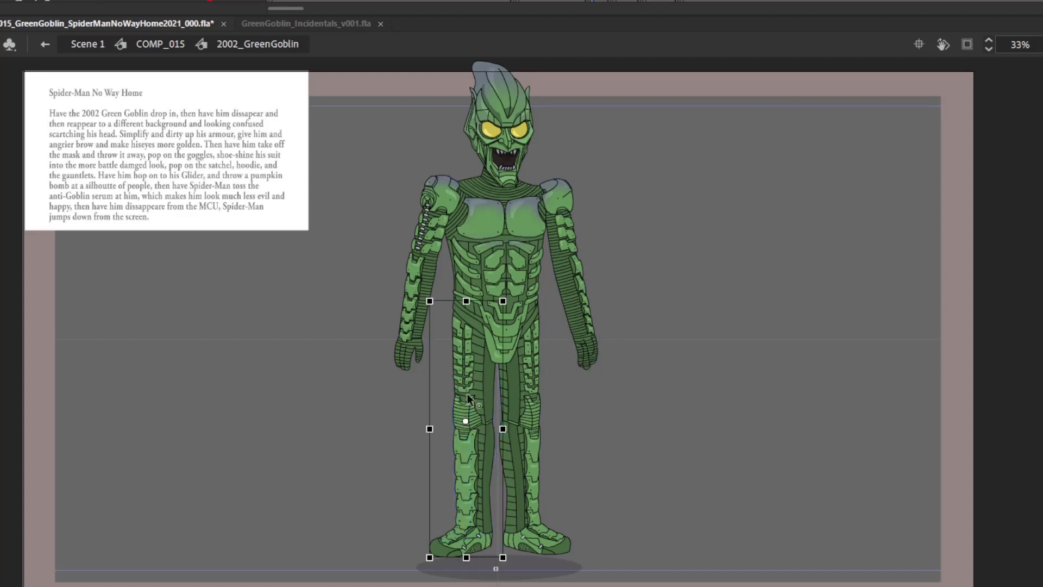
click(502, 566)
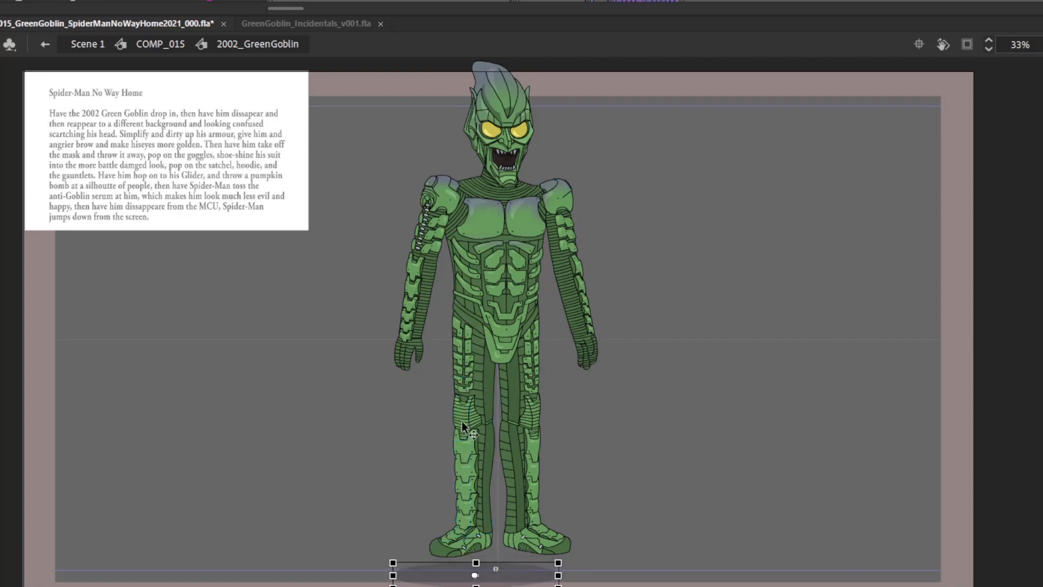
drag(427, 541, 484, 303)
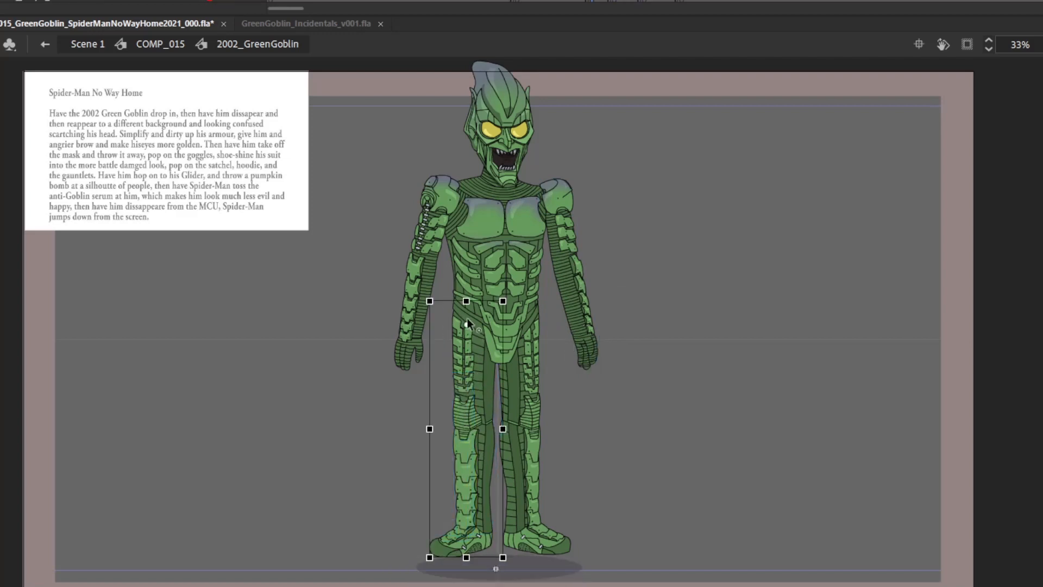
drag(515, 554, 488, 564)
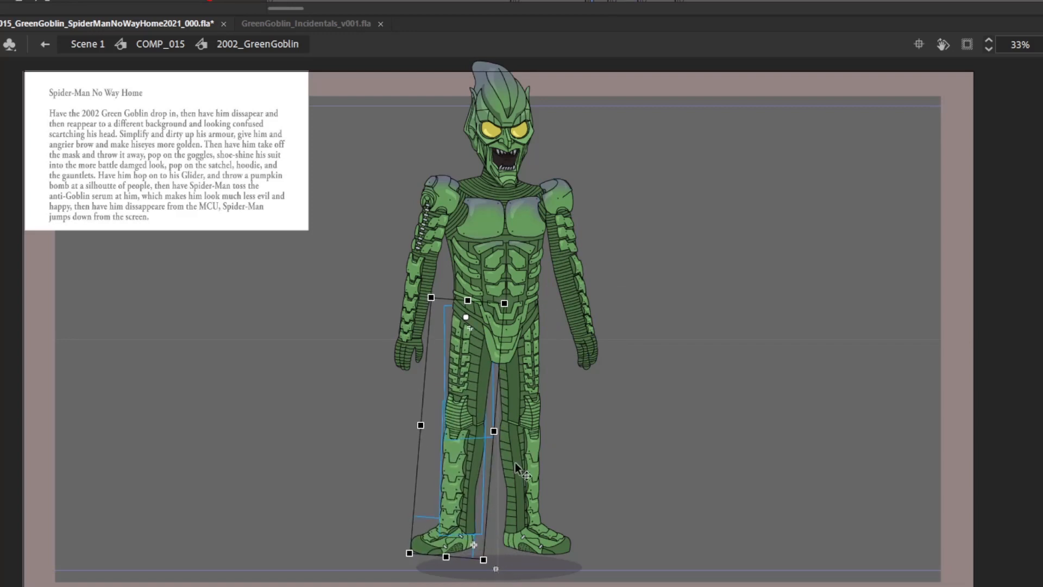
Swing the leg on the figure's right side outward from a pivot at the hip and adjust the head's tilt slightly
drag(600, 545, 530, 397)
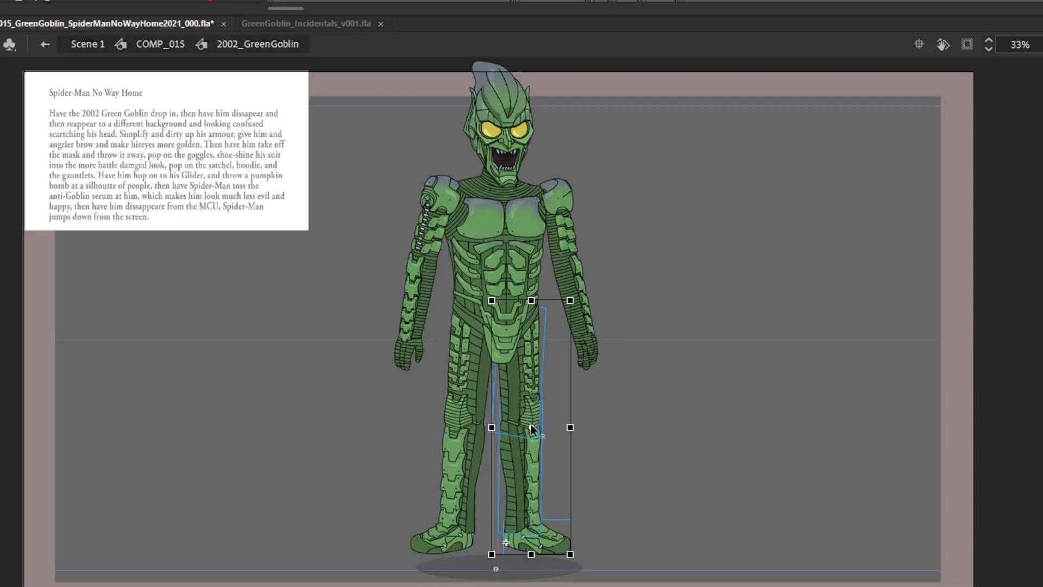
drag(535, 447, 531, 347)
key(ctrl+z)
drag(530, 427, 514, 316)
drag(582, 557, 603, 546)
drag(436, 93, 546, 65)
click(368, 367)
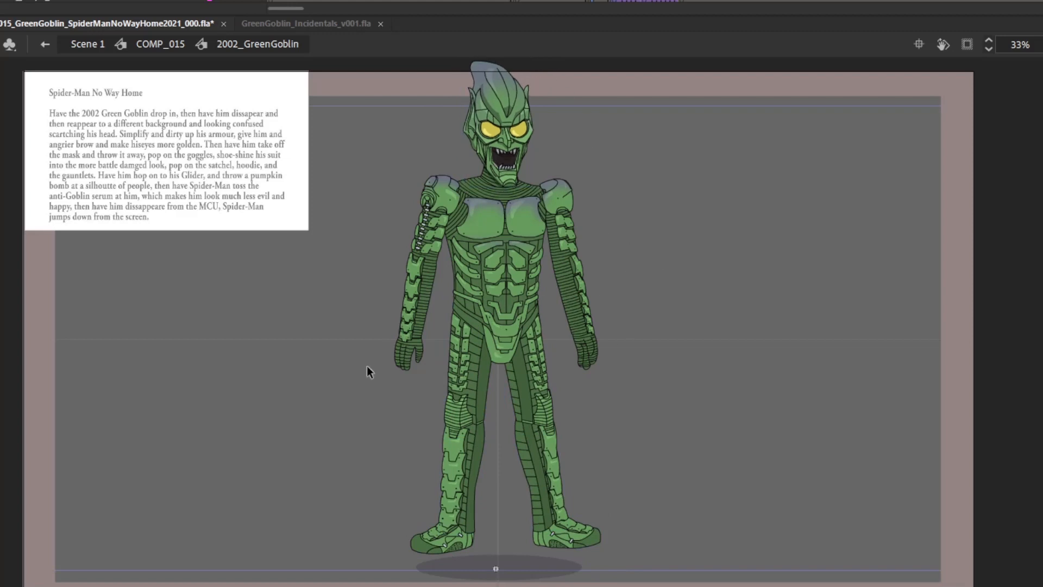
Rotate the arm on the figure's left side a little further outward from the shoulder, and its forearm from the elbow
drag(360, 386, 454, 190)
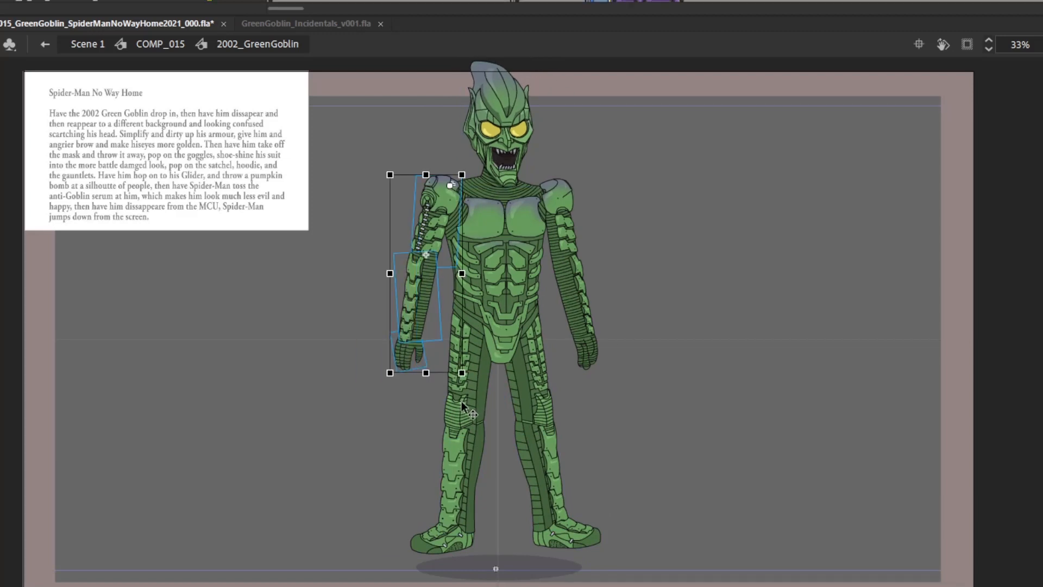
drag(470, 382, 462, 385)
drag(374, 416, 429, 389)
drag(671, 403, 579, 342)
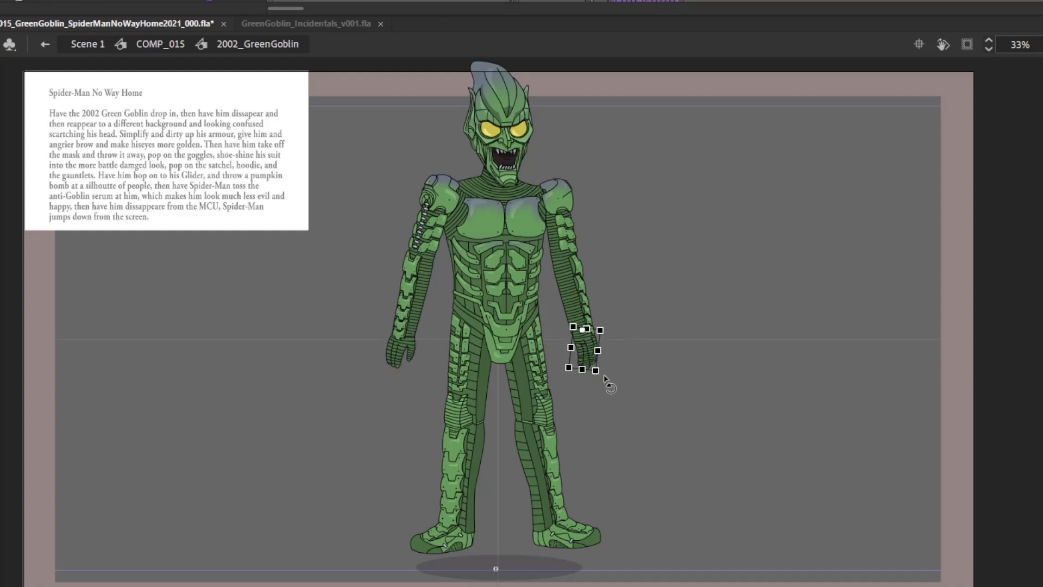
drag(633, 378, 573, 187)
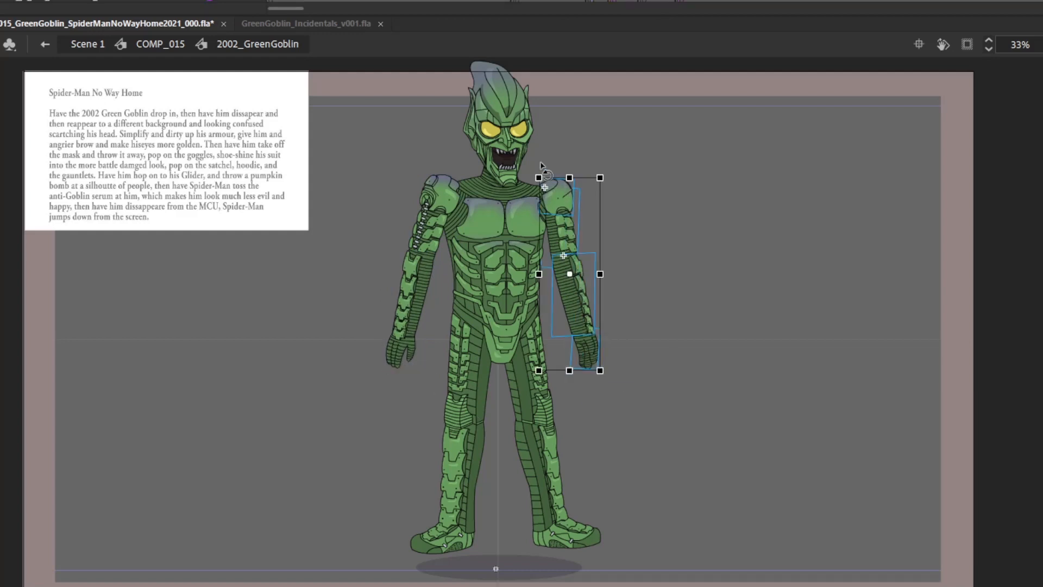
drag(345, 395, 422, 253)
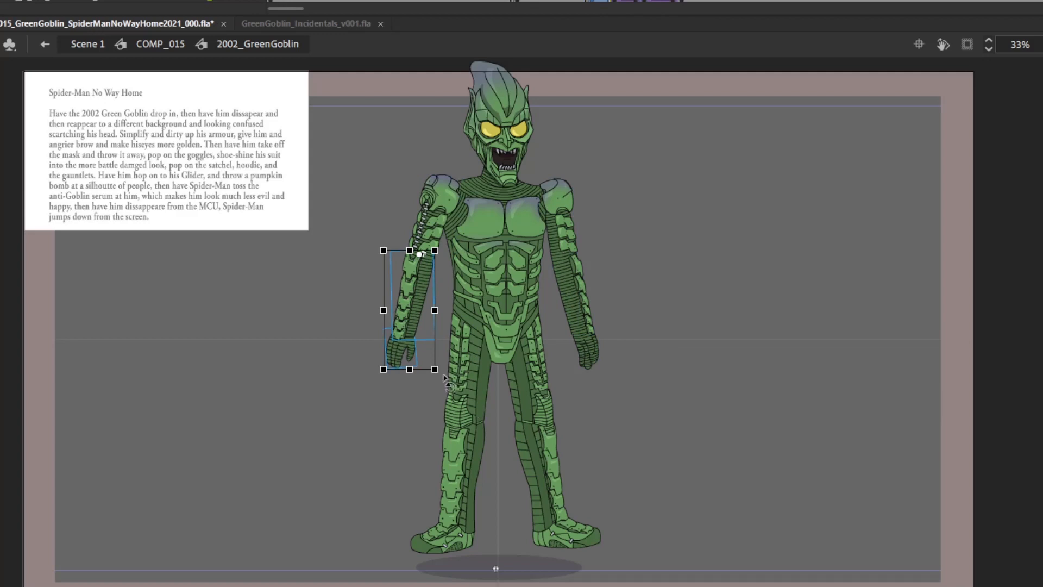
drag(448, 382, 444, 386)
click(684, 299)
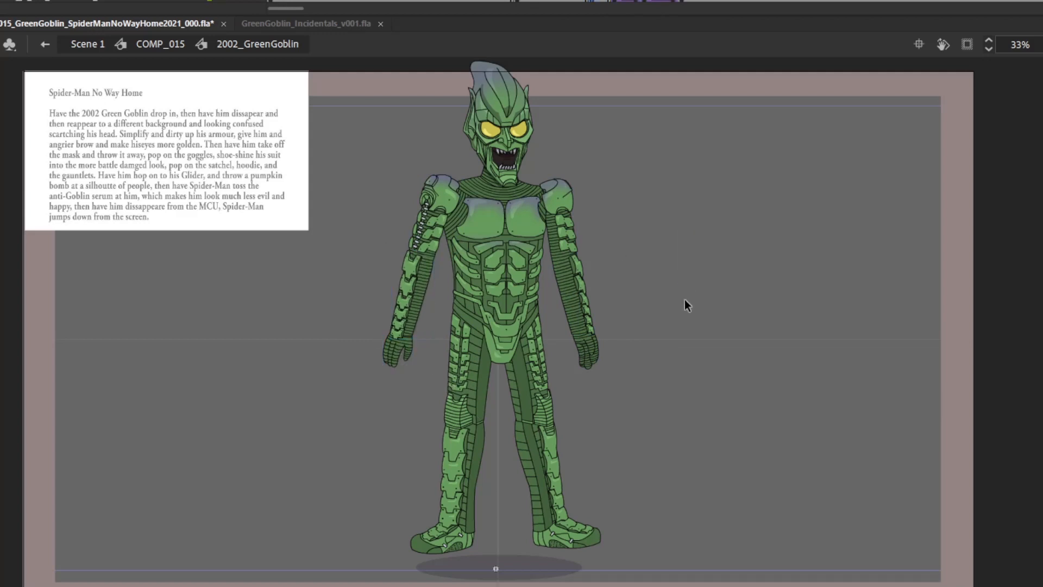
Compare the lifted pose with the neighbouring frame and fine-tune the rotation of the goblin's legs and feet
key(comma)
key(period)
drag(630, 533, 518, 330)
drag(602, 506, 603, 503)
drag(387, 528, 434, 456)
click(464, 390)
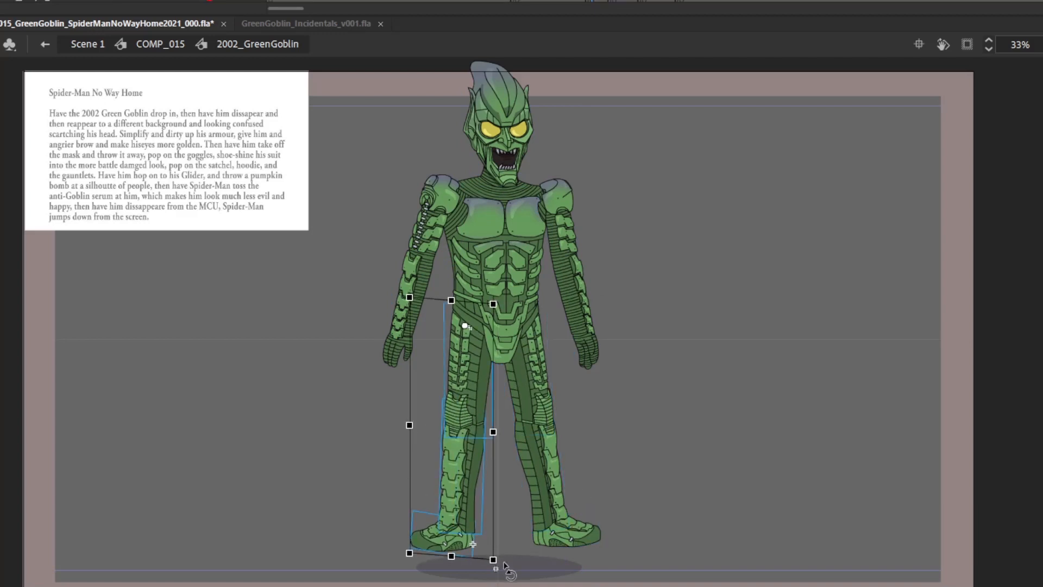
key(ctrl+a)
key(comma)
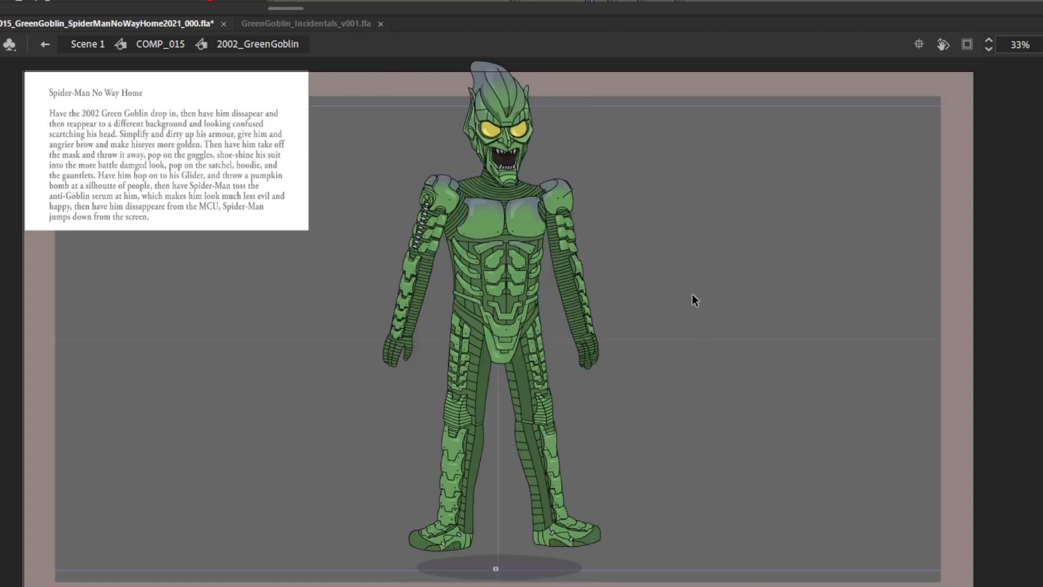
Shrink the ground shadow beneath the lifted goblin around its centre to about two thirds of its width
key(period)
key(comma)
drag(487, 522, 507, 567)
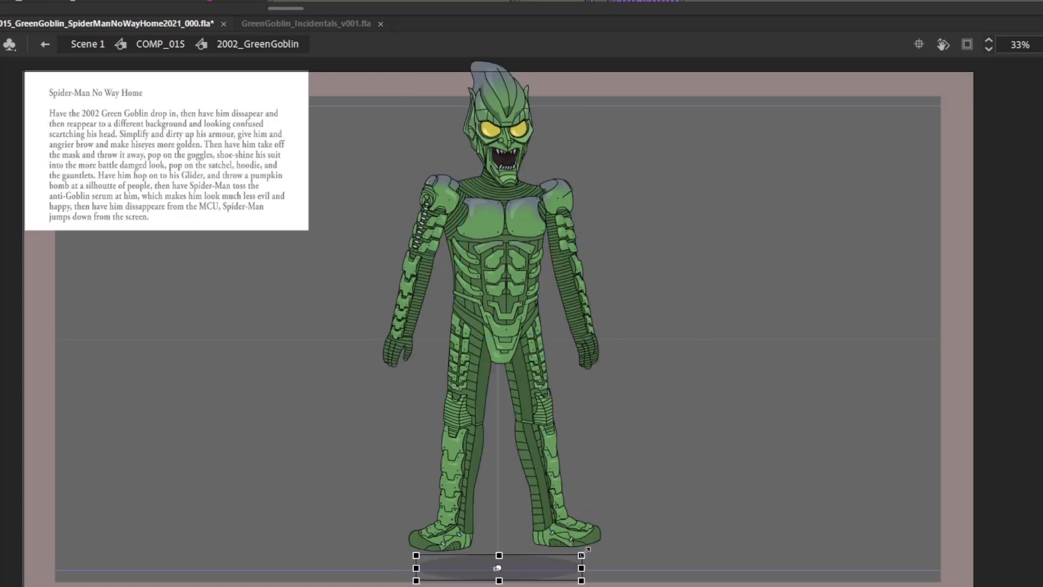
drag(582, 554, 578, 546)
Select all of the goblin's body parts without the shadow and nudge them upward in small increments, further above the shadow
drag(373, 534, 643, 134)
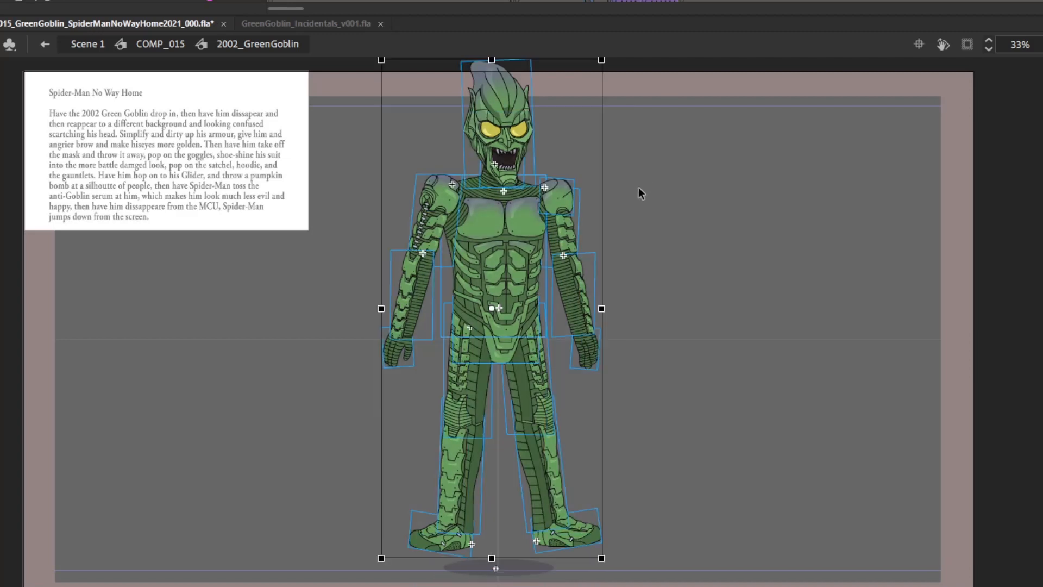
key(Up)
key(Up)
key(Up)
key(Up)
key(Up)
key(Up)
key(Up)
key(Up)
key(Up)
key(Up)
key(Up)
key(Up)
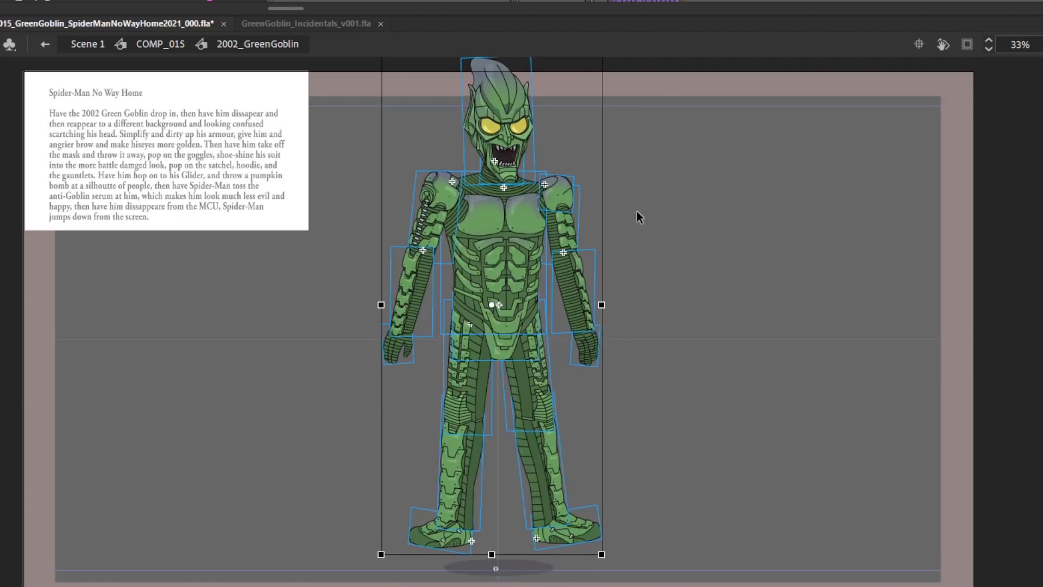
key(Up)
key(Up)
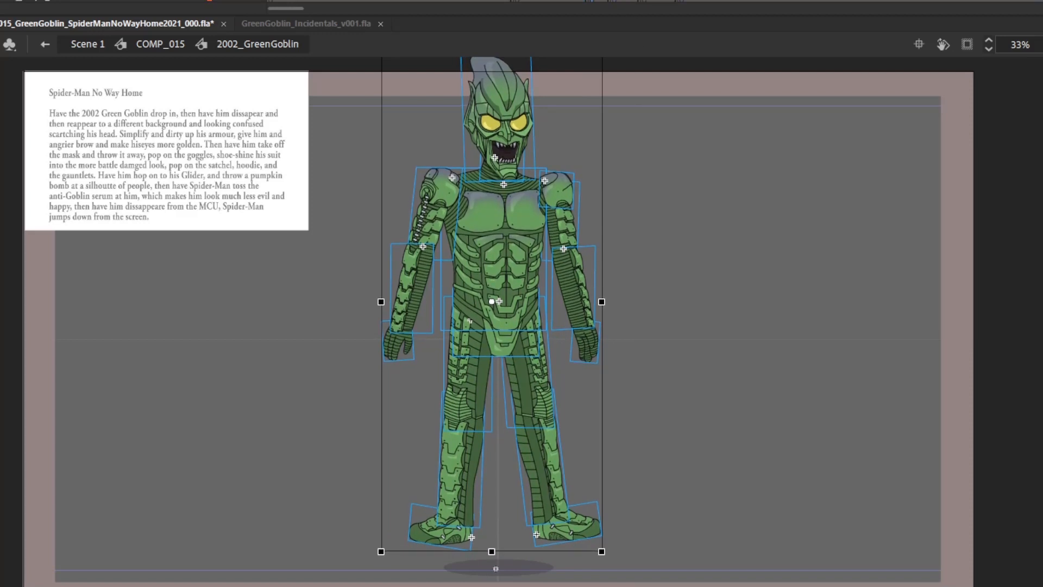
Step back and forth between the lifted and standing keyframes to compare the goblin's poses and shadow
click(600, 1)
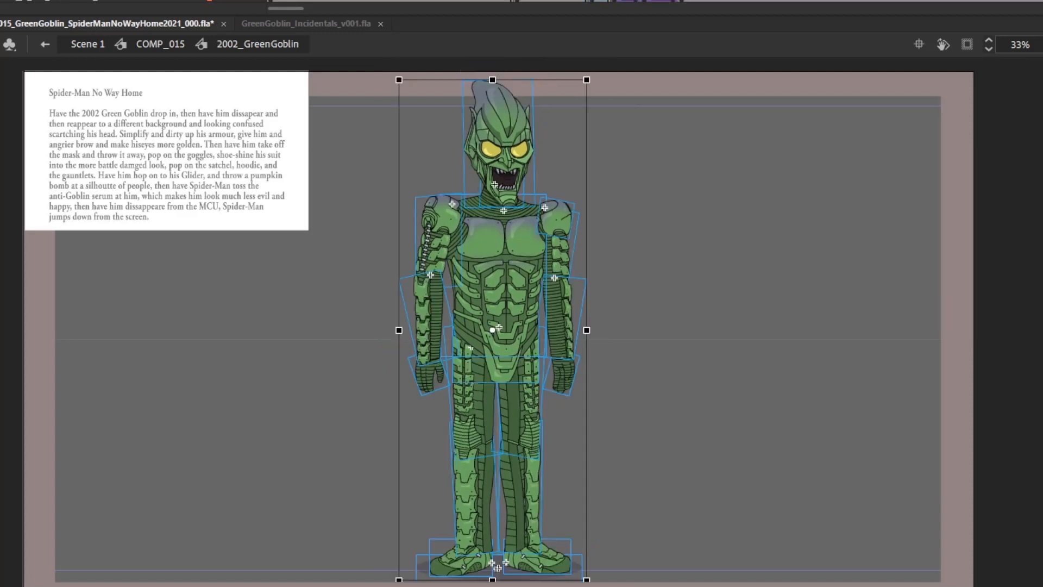
key(comma)
key(period)
key(period)
key(comma)
key(comma)
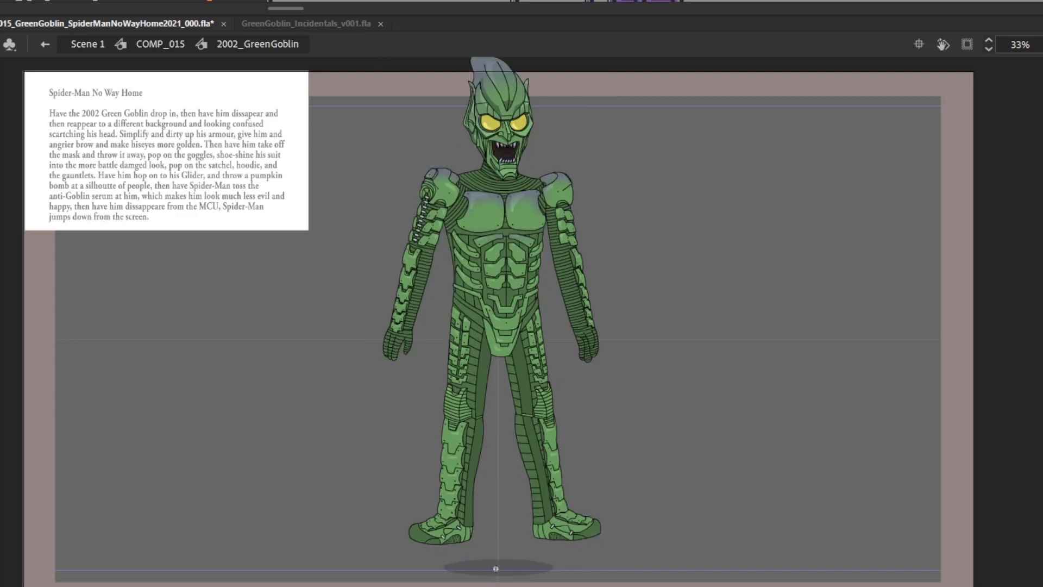
click(601, 1)
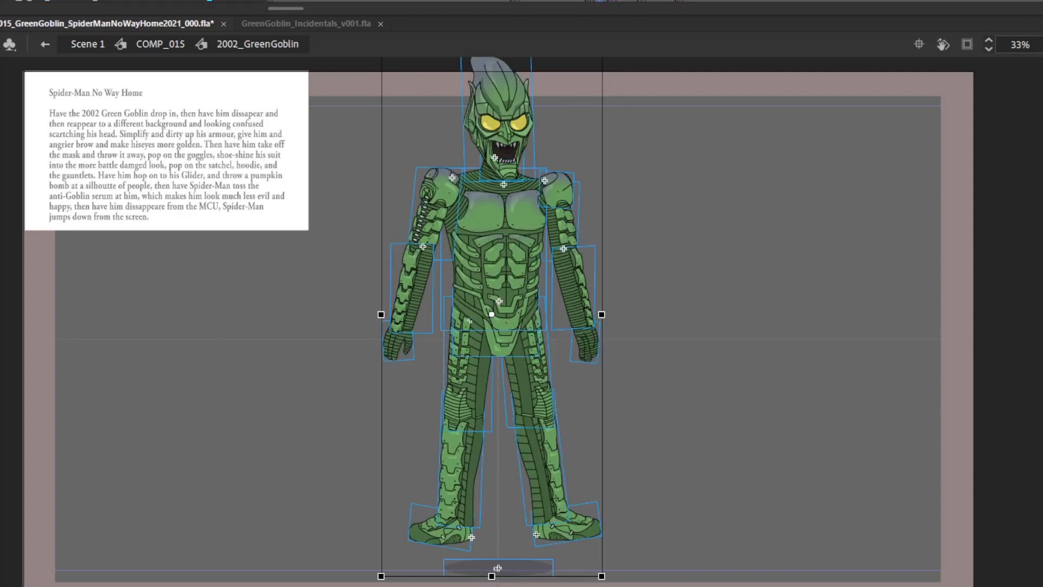
scroll(600, 2, up, 3)
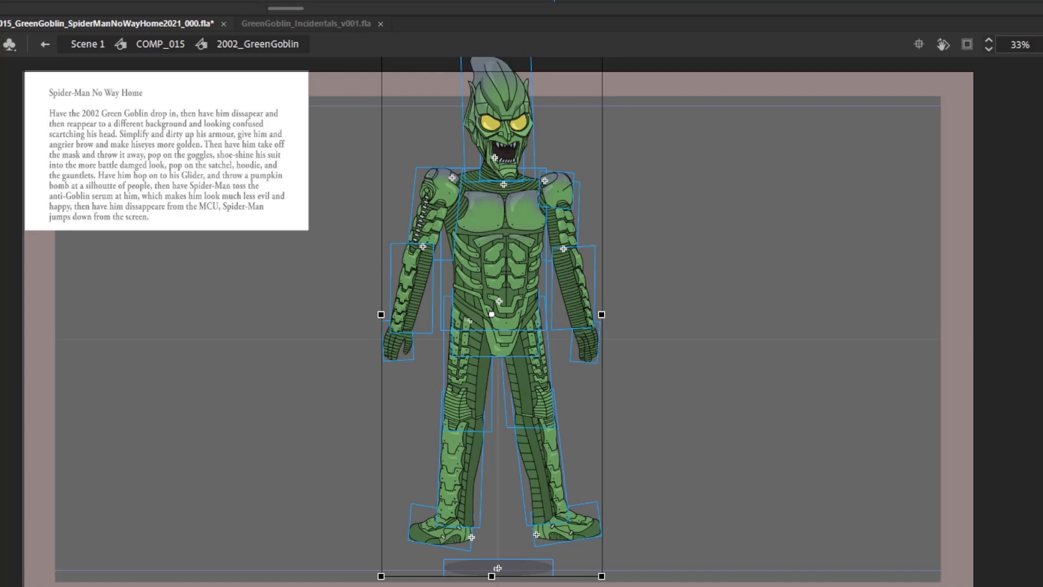
click(745, 296)
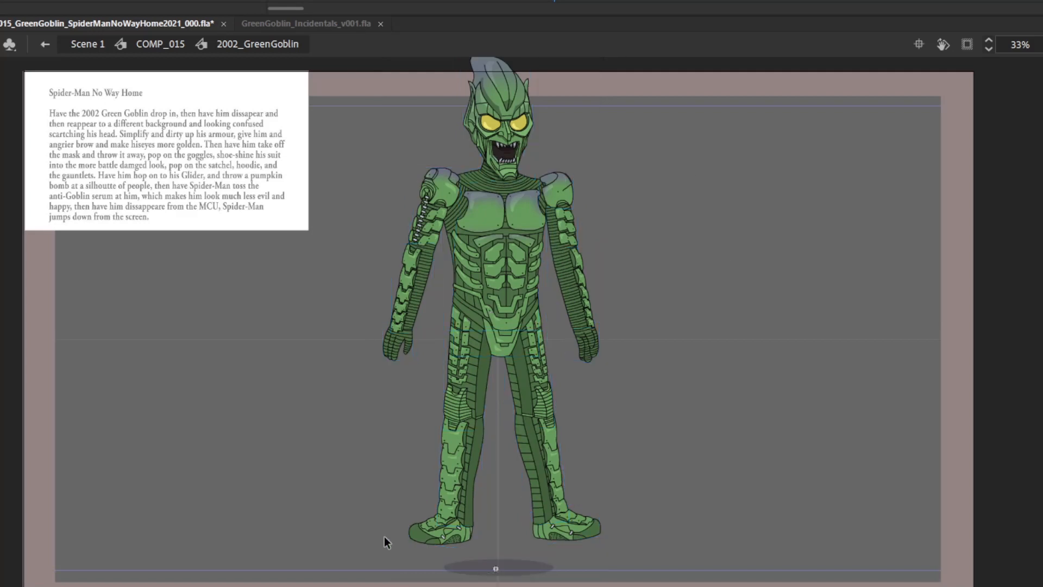
In the adjacent airborne keyframe, lower the goblin's body slightly toward the shadow and rotate his arms a little inward around the shoulders
drag(373, 545, 631, 79)
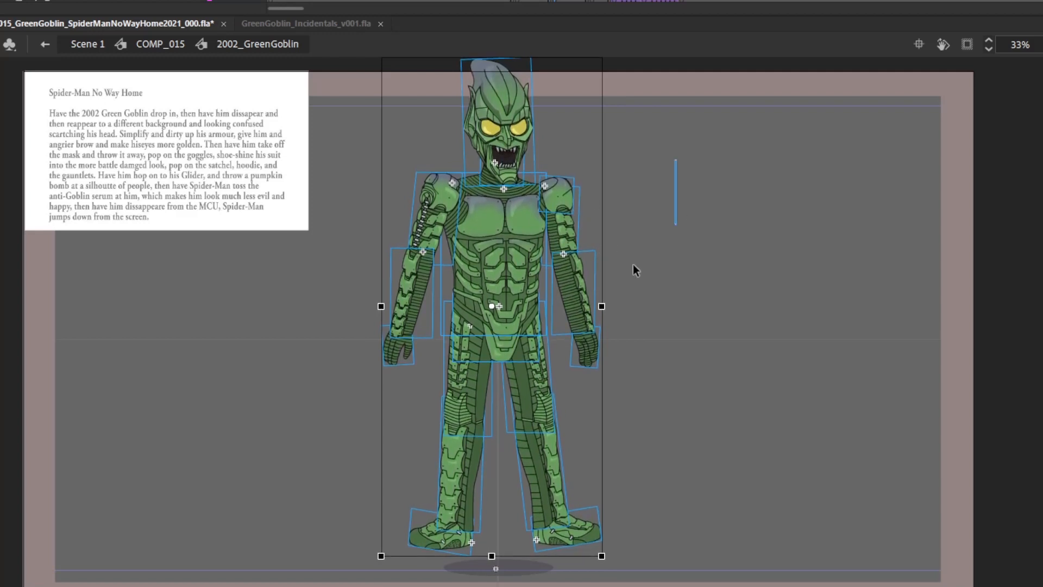
drag(345, 387, 465, 170)
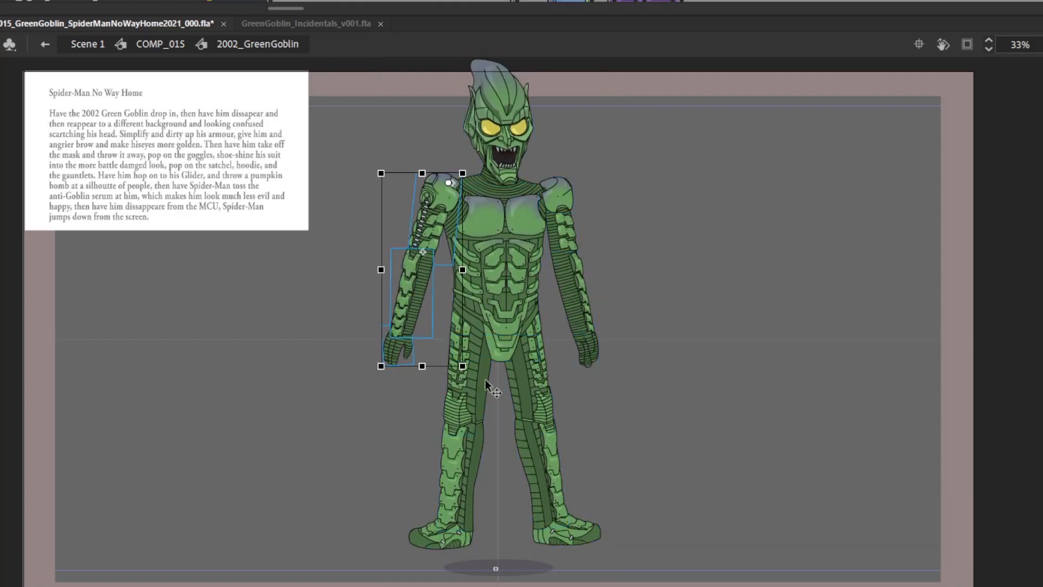
drag(655, 372, 567, 206)
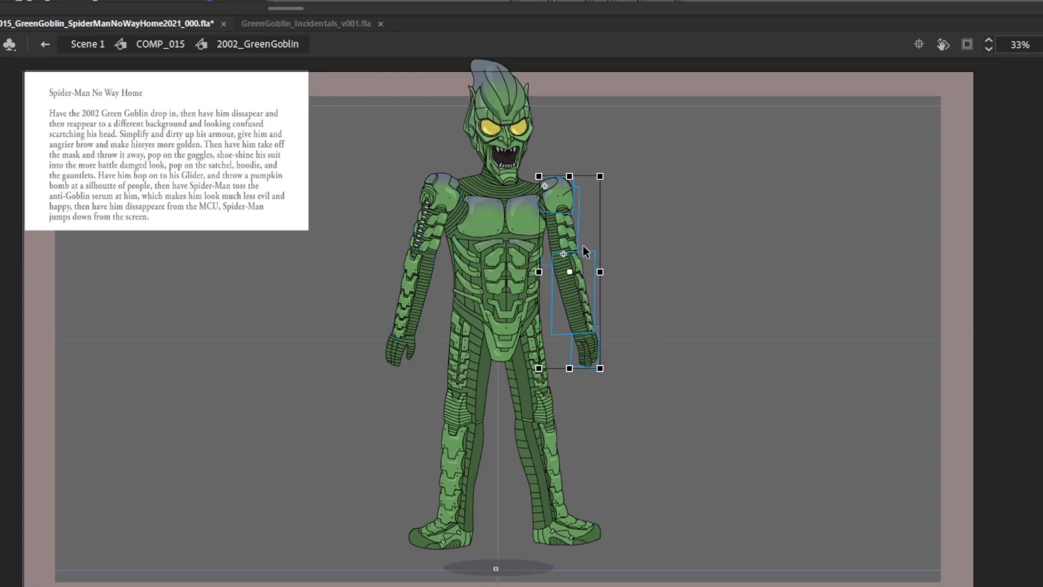
drag(565, 254, 553, 191)
drag(617, 376, 615, 385)
drag(657, 319, 645, 356)
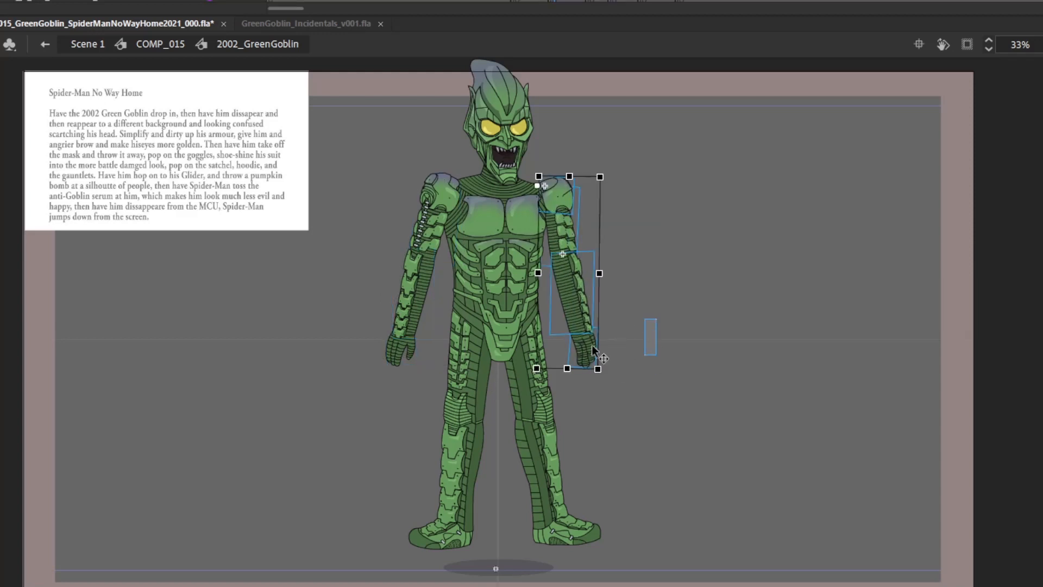
Rotate both of the goblin's legs slightly inward from the hips in the lower airborne keyframe
drag(380, 550, 420, 477)
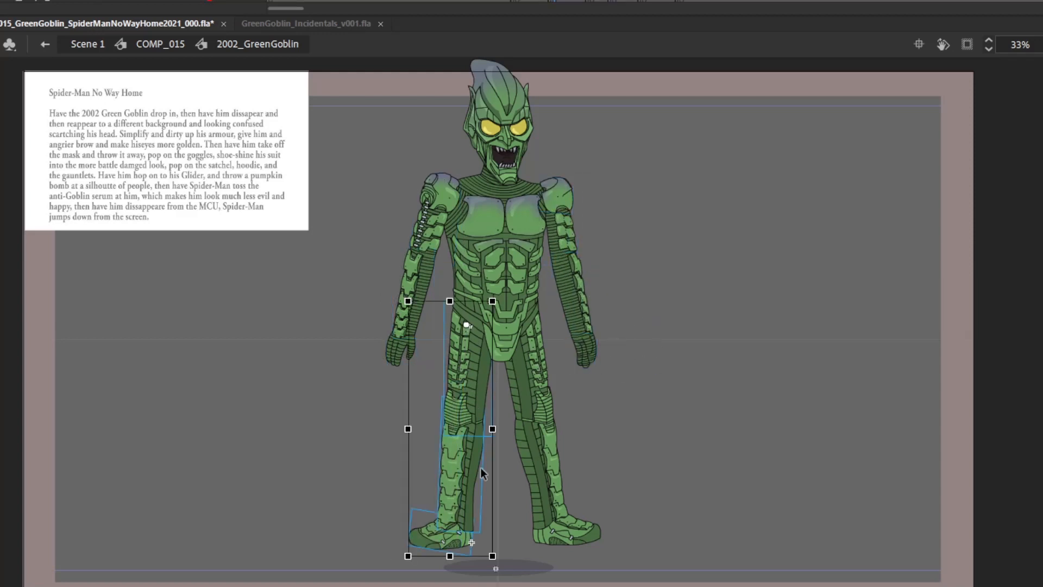
drag(656, 535, 510, 312)
drag(617, 560, 609, 563)
drag(598, 491, 597, 494)
drag(387, 545, 465, 407)
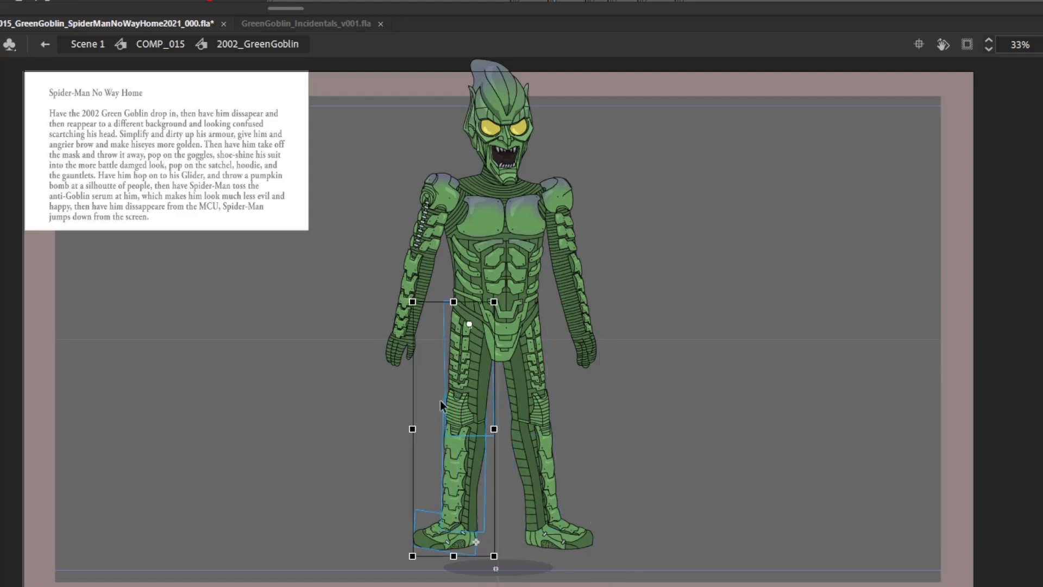
drag(412, 467, 412, 469)
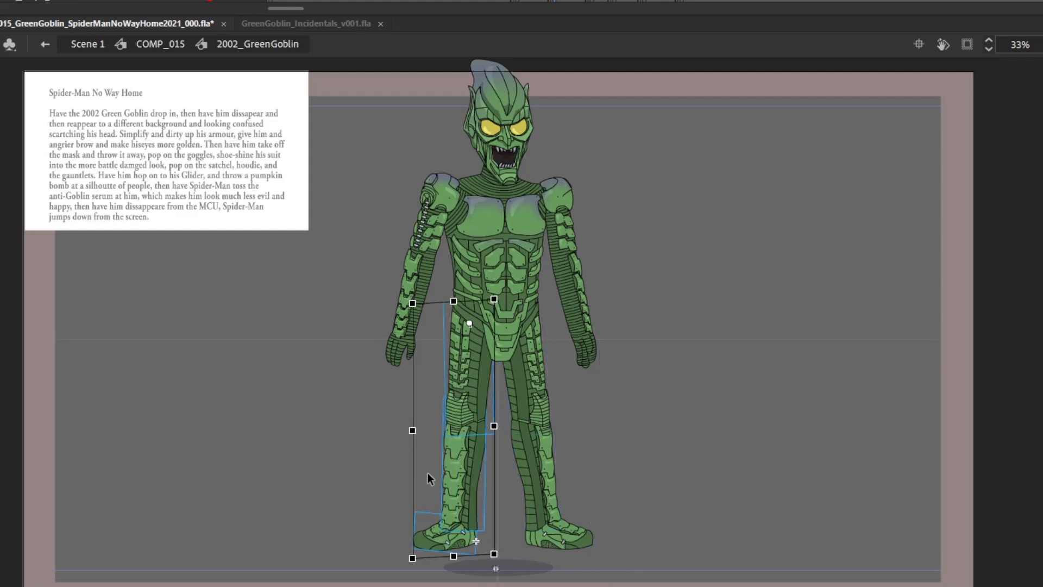
Step between the standing, lower airborne and higher airborne keyframes to compare the goblin's poses
click(650, 282)
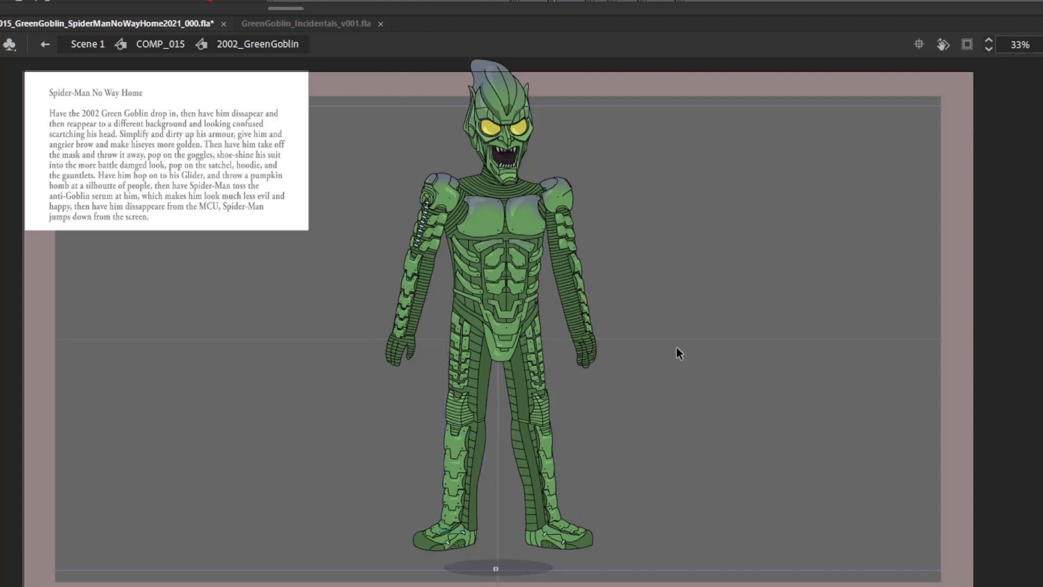
key(ctrl+a)
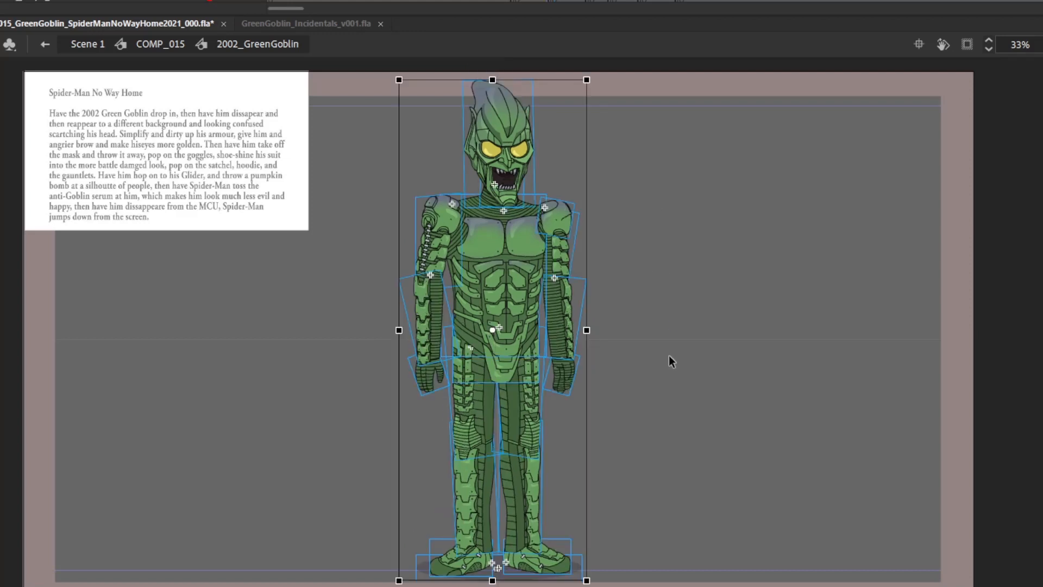
click(669, 360)
key(ctrl+a)
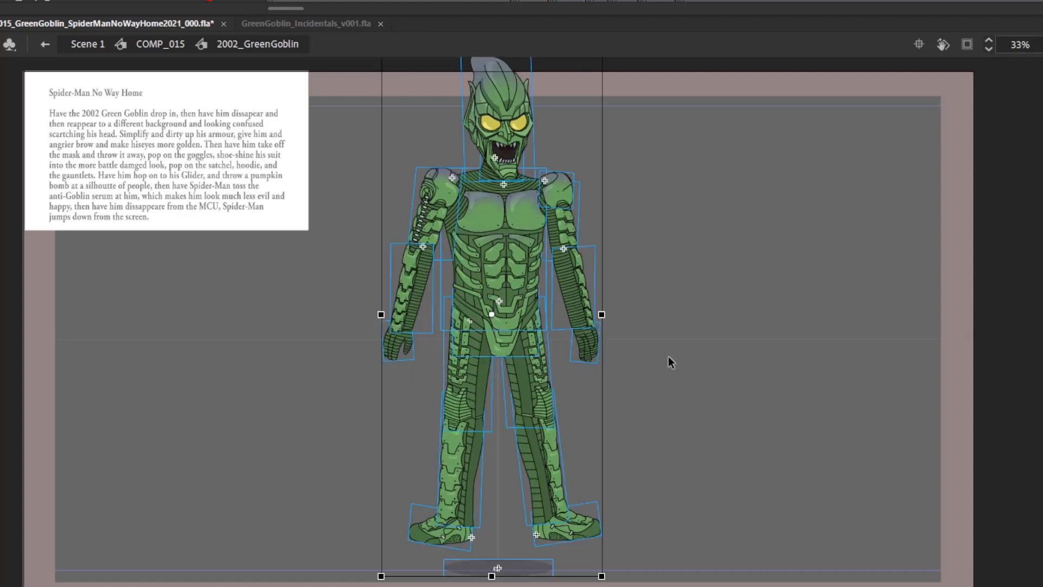
click(669, 356)
key(ctrl+a)
click(668, 357)
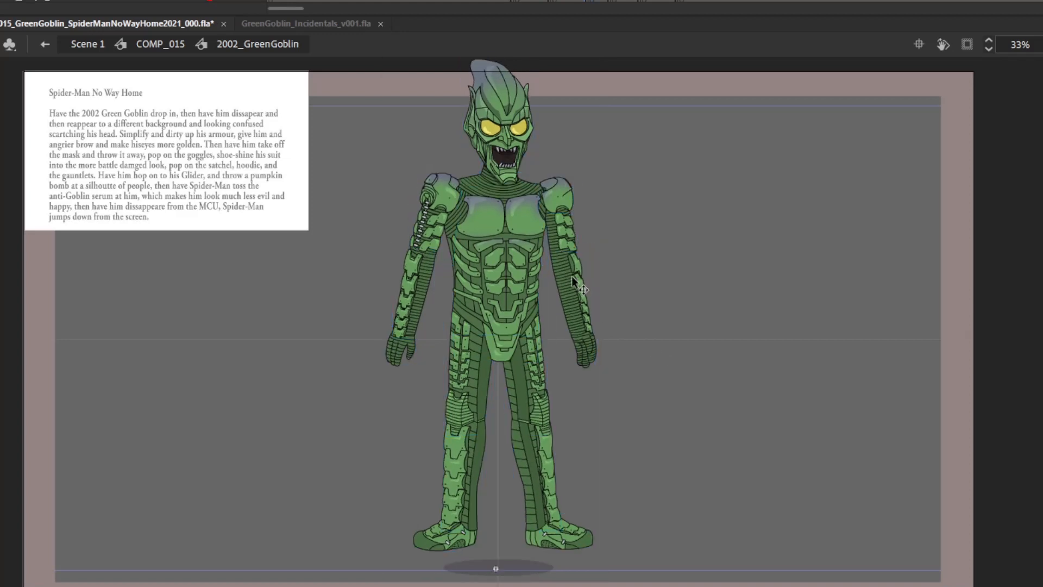
key(ctrl+a)
click(590, 312)
Fine-tune the rotation of both arms around their shoulder joints in the lower airborne keyframe
drag(637, 376, 569, 196)
drag(569, 272, 542, 184)
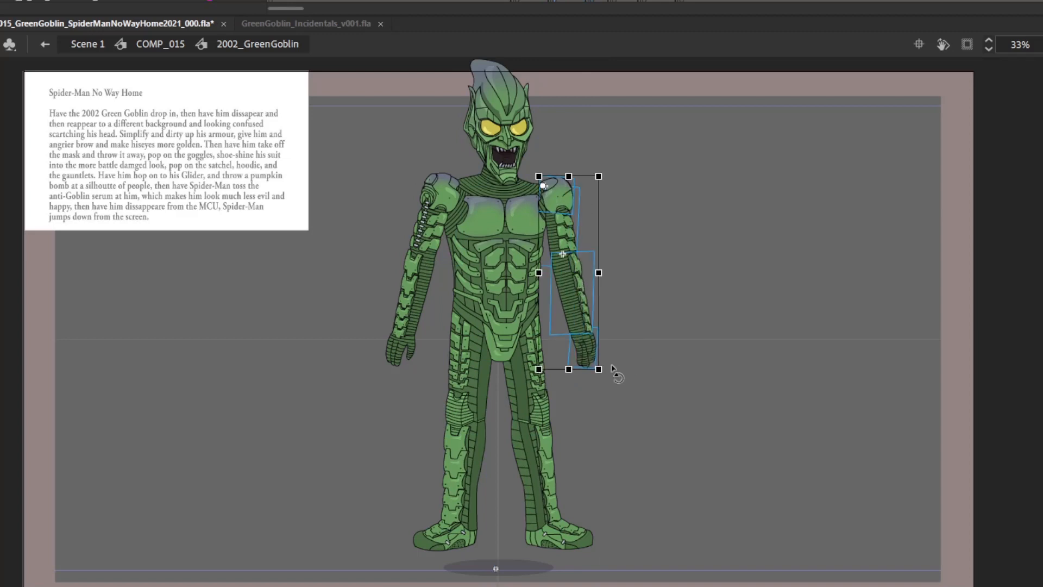
click(657, 376)
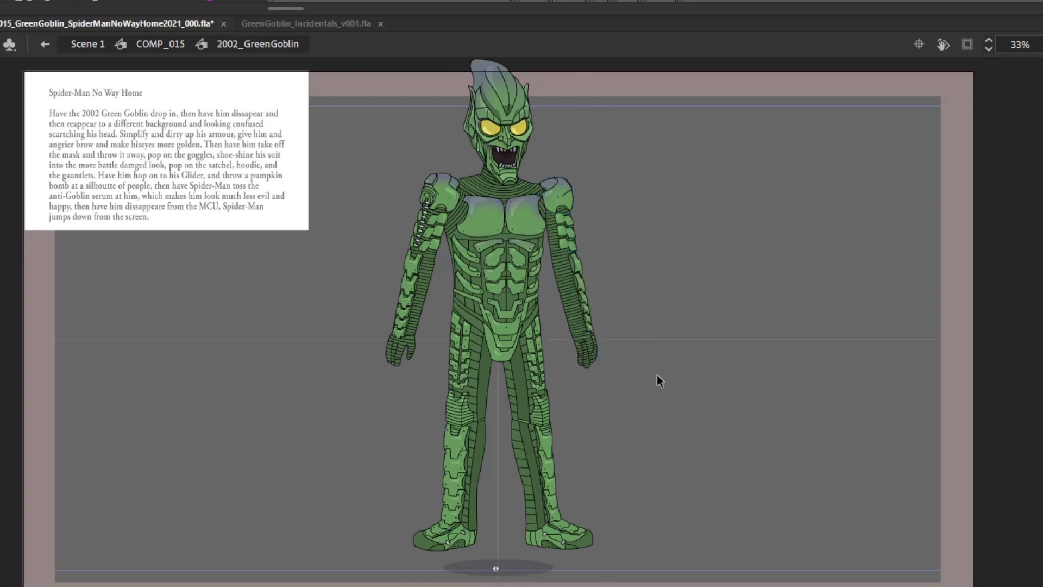
drag(347, 387, 428, 199)
drag(424, 270, 451, 186)
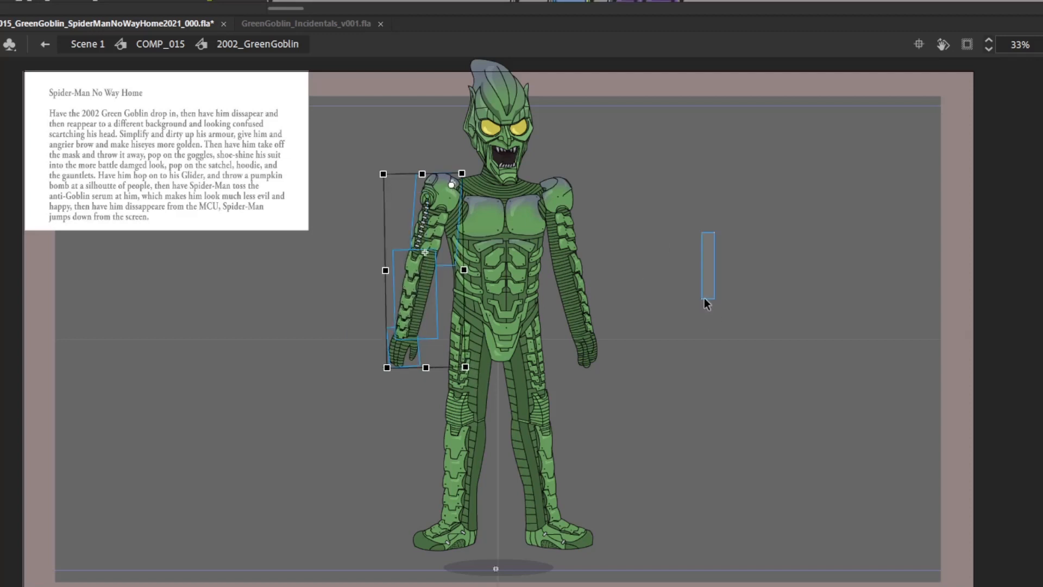
click(703, 294)
Check the pose against the neighbouring keyframes and nudge all body parts except the shadow slightly downward
key(ctrl+a)
click(699, 294)
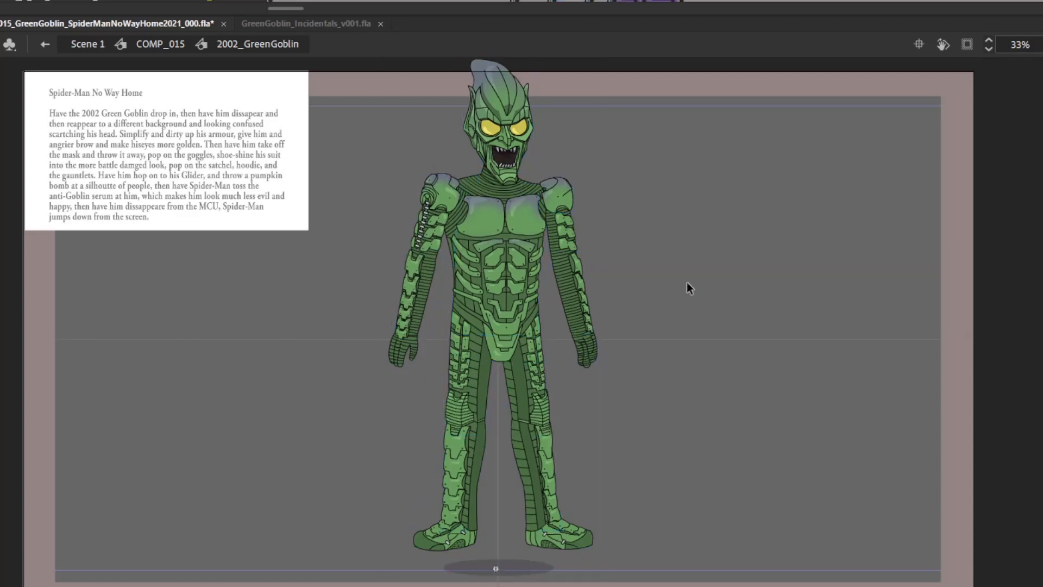
key(ctrl+a)
click(686, 287)
drag(366, 545, 632, 141)
click(698, 280)
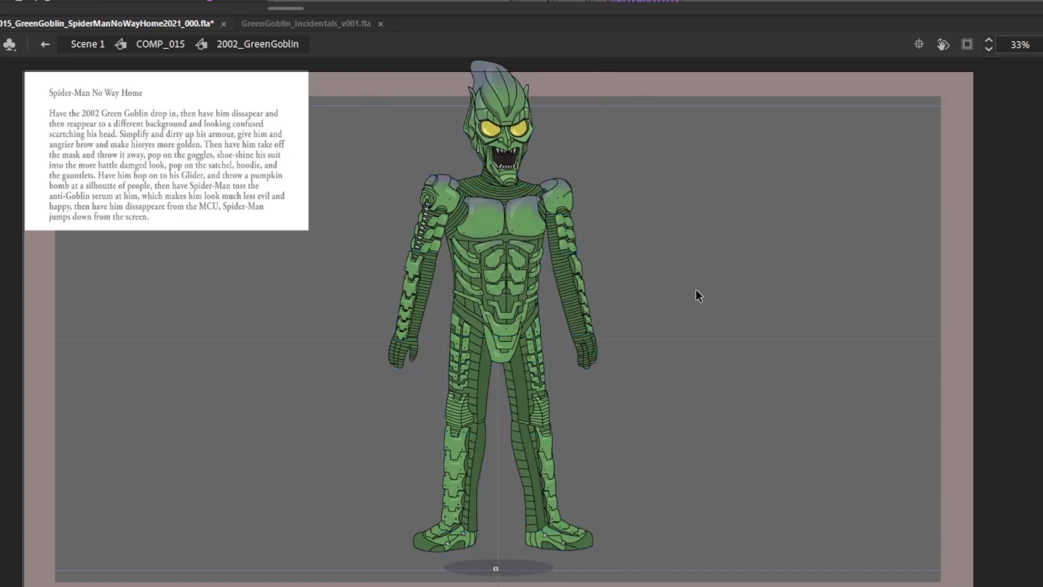
Examine the movement between the standing and airborne keyframes by stepping through them repeatedly
key(ctrl+a)
click(702, 299)
key(ctrl+a)
click(698, 294)
key(ctrl+a)
click(704, 302)
key(ctrl+a)
click(704, 237)
key(ctrl+a)
click(657, 215)
key(ctrl+a)
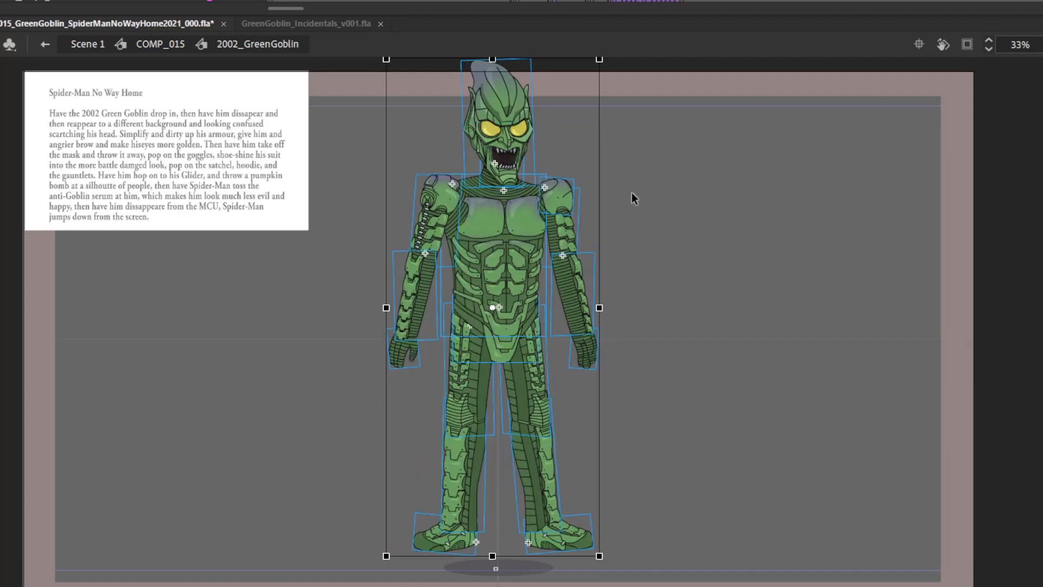
click(709, 295)
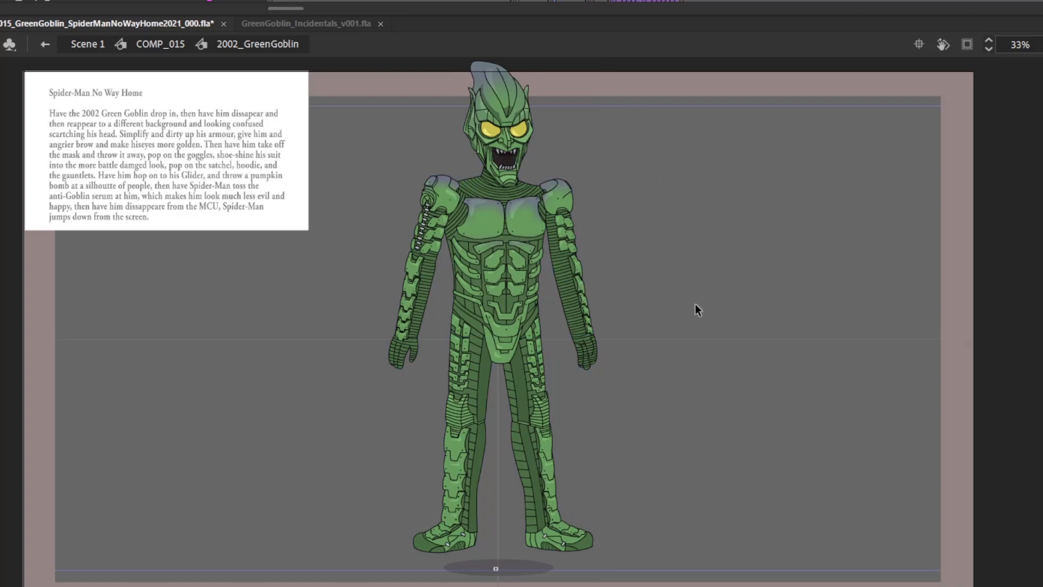
key(ctrl+a)
click(649, 263)
key(ctrl+a)
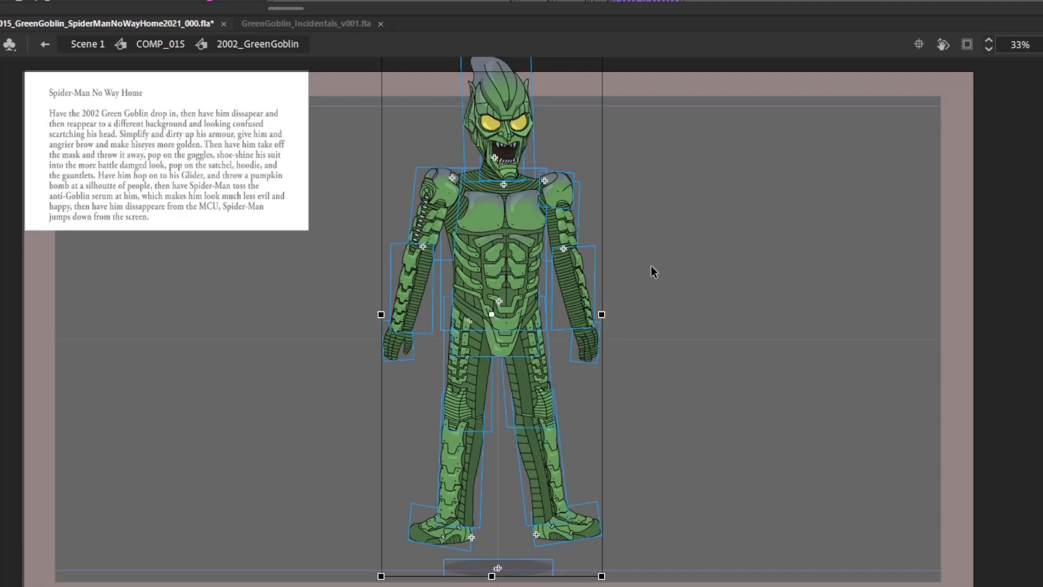
In the higher airborne keyframe, rotate the goblin's right-side arm slightly outward around its shoulder joint
click(586, 251)
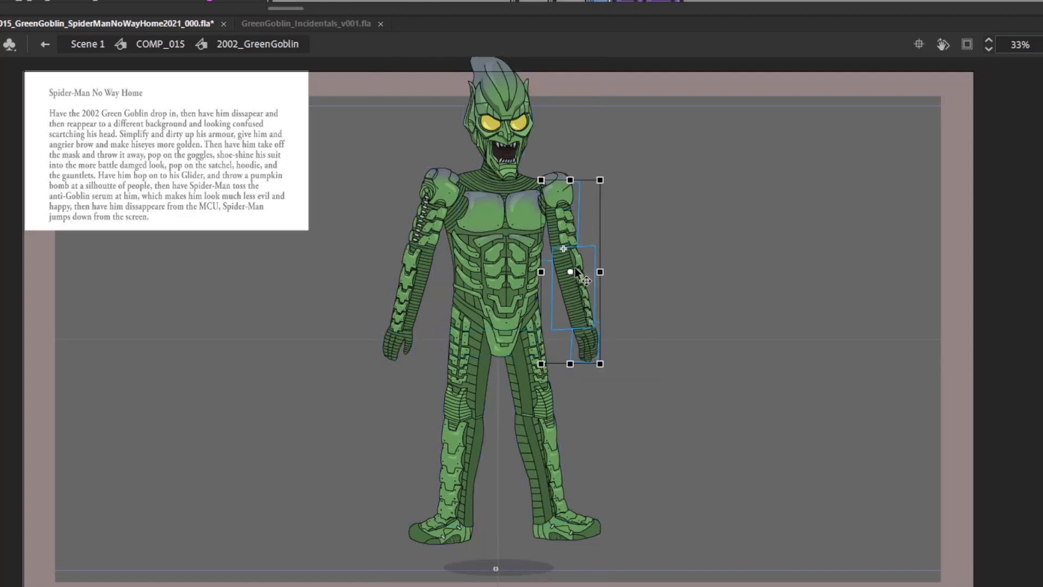
shift+click(562, 193)
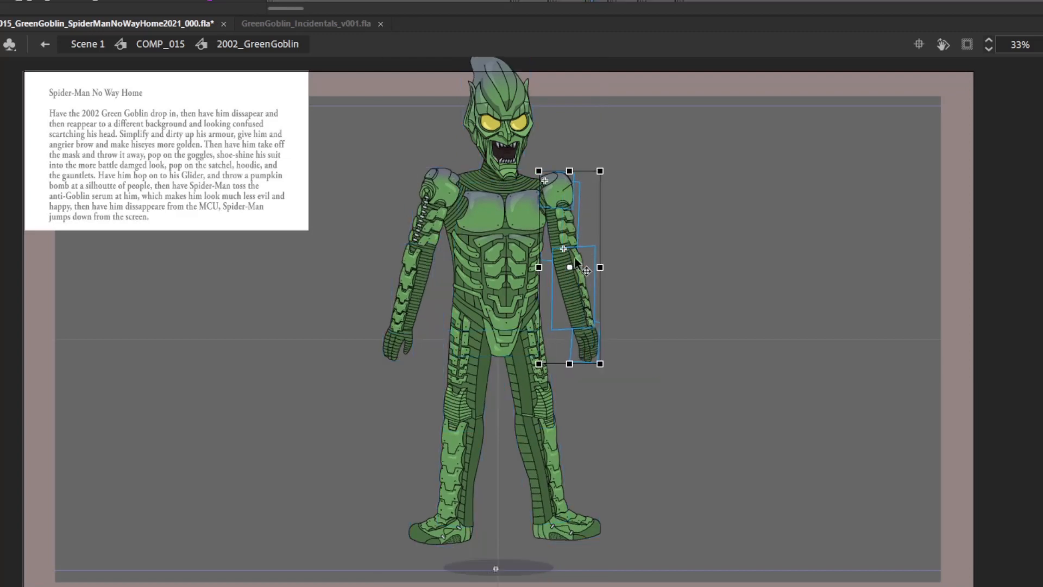
drag(569, 265, 543, 182)
drag(613, 376, 616, 375)
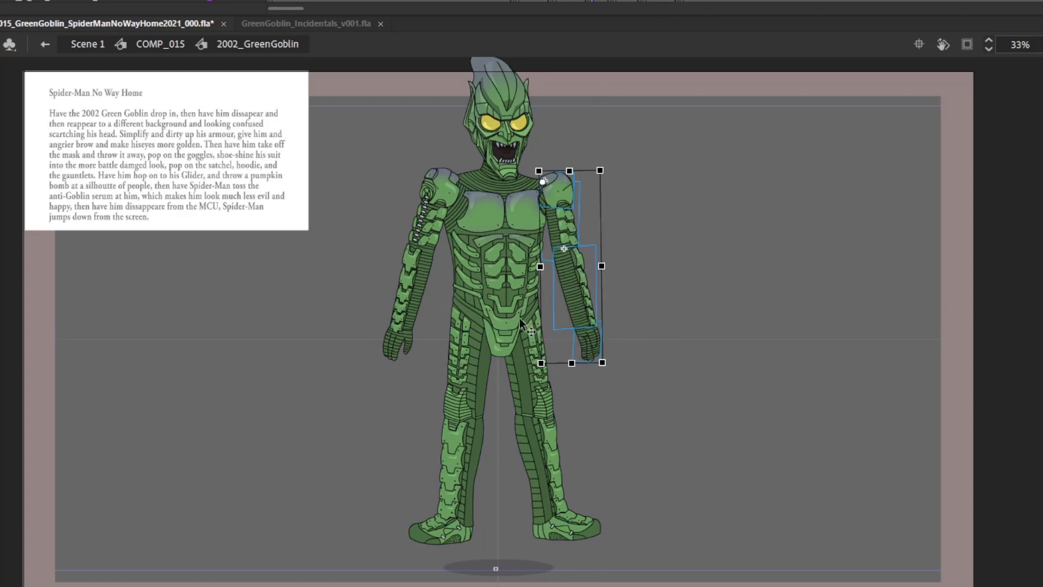
Swing the goblin's left-side arm outward from the shoulder and adjust its hand and forearm rotation to match
drag(327, 387, 428, 184)
drag(422, 264, 447, 179)
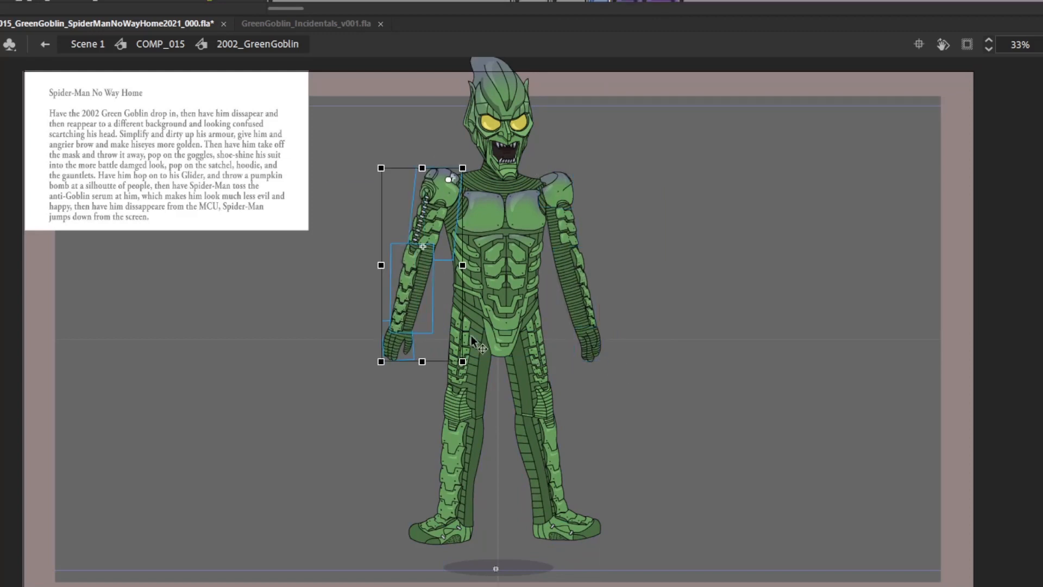
drag(474, 370, 471, 371)
drag(345, 397, 383, 352)
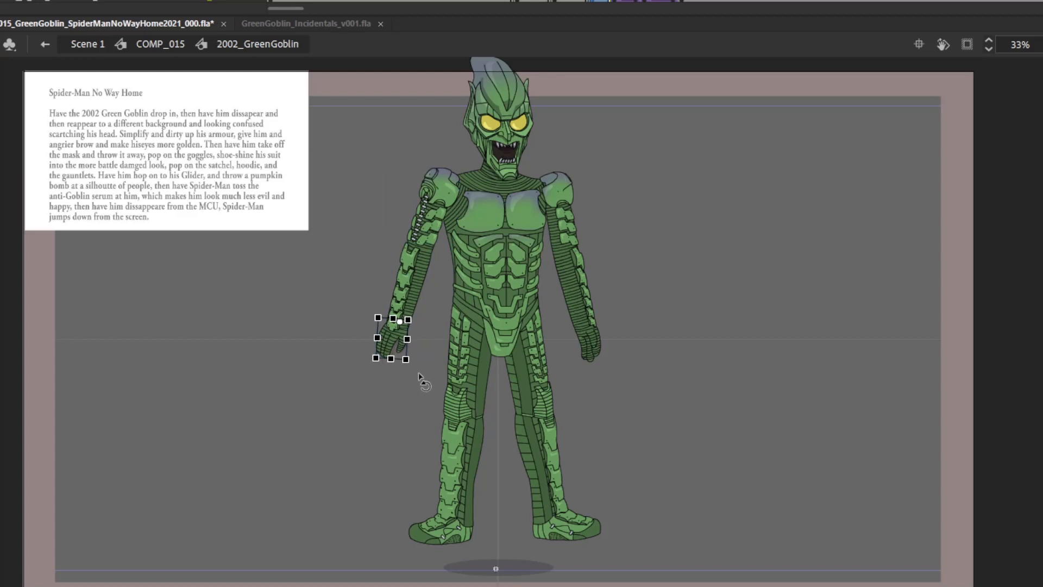
shift+click(401, 311)
drag(403, 301, 419, 247)
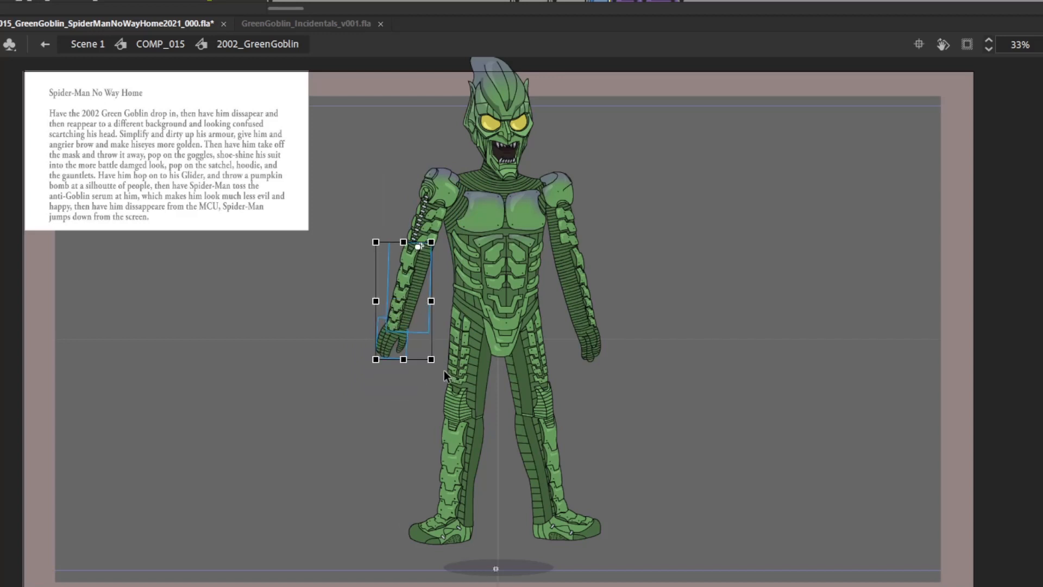
drag(371, 398, 419, 252)
drag(449, 369, 445, 371)
Swing the right-side arm further outward from the shoulder to balance the opposite arm, and compare with the adjacent keyframe
drag(673, 216, 688, 314)
drag(645, 365, 566, 210)
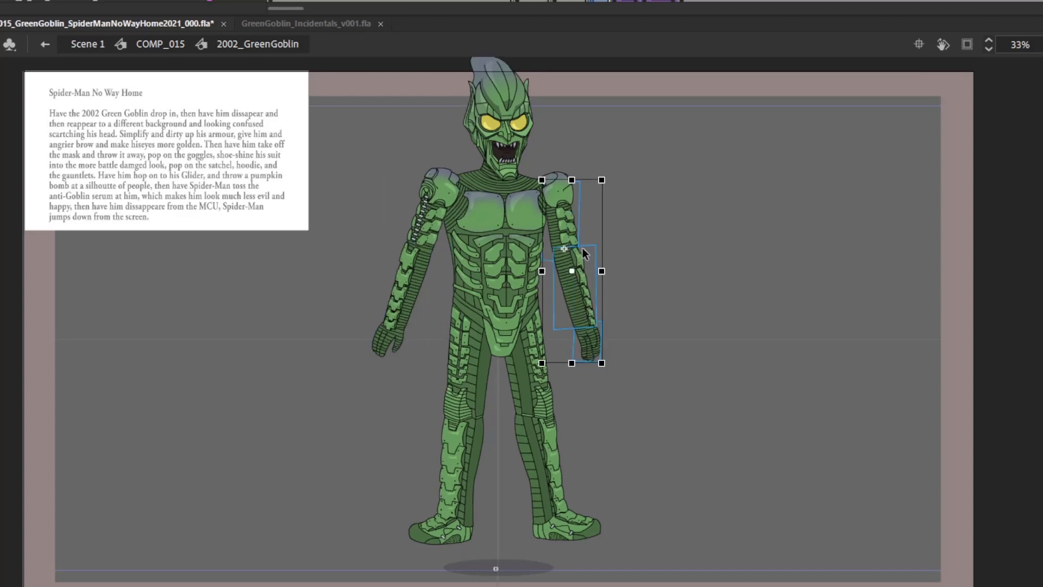
drag(579, 278, 542, 186)
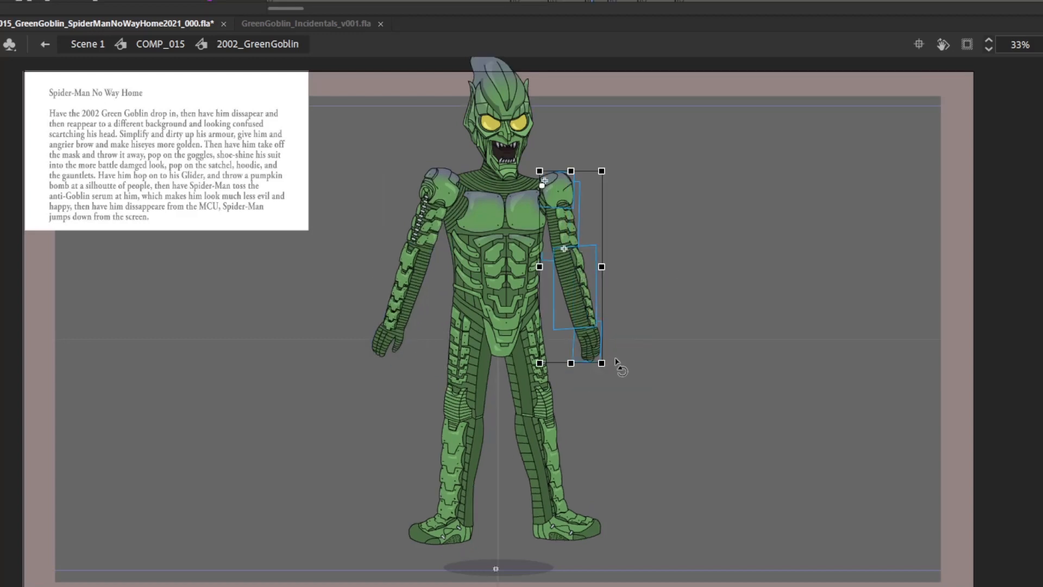
drag(618, 367, 635, 368)
click(673, 357)
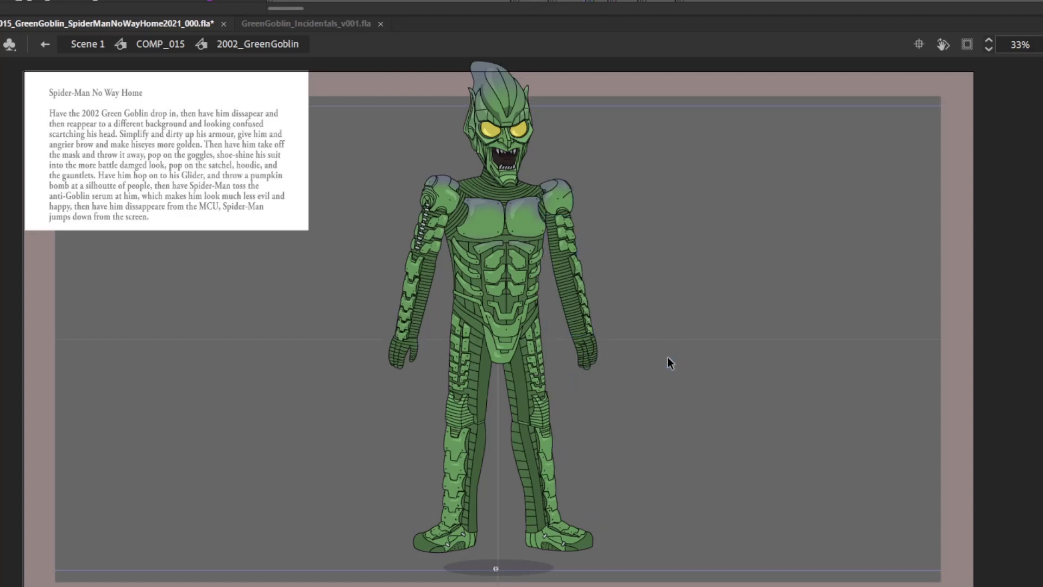
Rotate both of the goblin's legs slightly outward from the hips to widen the stance in the higher airborne keyframe
drag(647, 535, 517, 325)
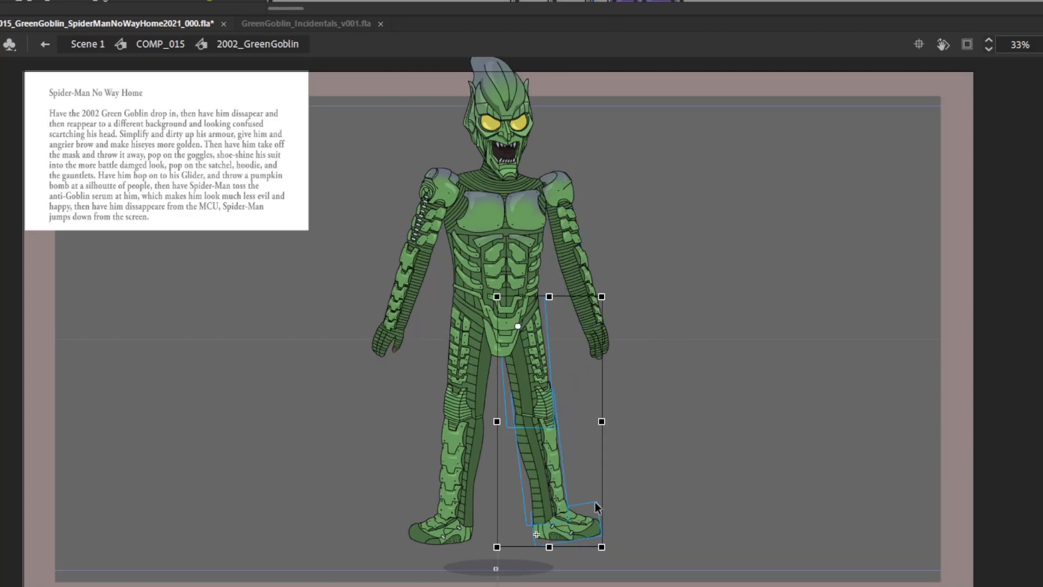
drag(611, 545, 616, 545)
drag(388, 542, 456, 381)
drag(451, 424, 465, 314)
drag(497, 540, 488, 552)
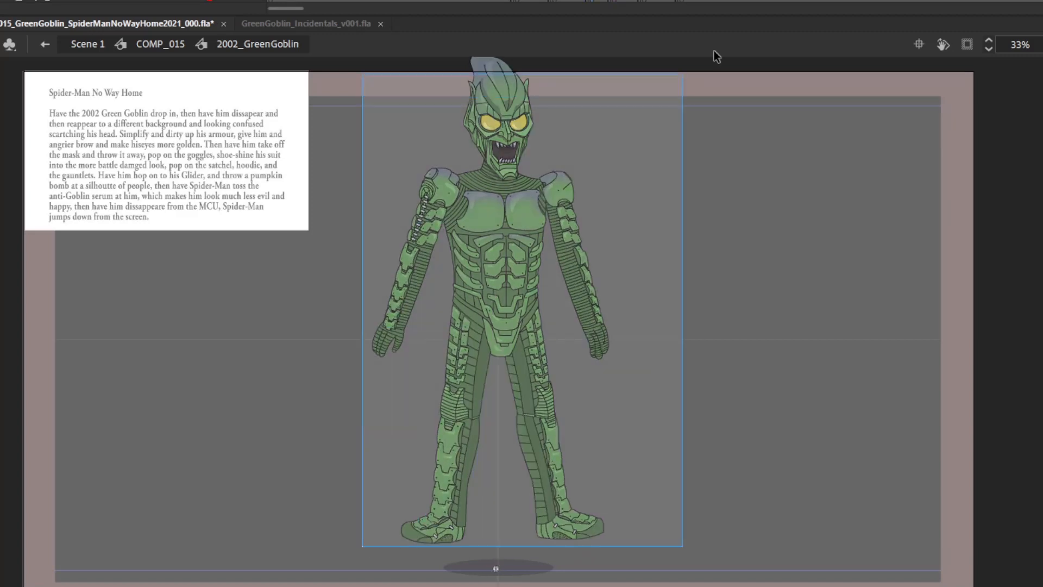
Select all body parts except the shadow and nudge them upward ten small increments in the higher airborne keyframe
drag(717, 56, 702, 71)
key(Up)
key(Up)
key(Up)
key(Up)
key(Up)
key(Up)
key(Up)
key(Up)
key(Up)
key(Up)
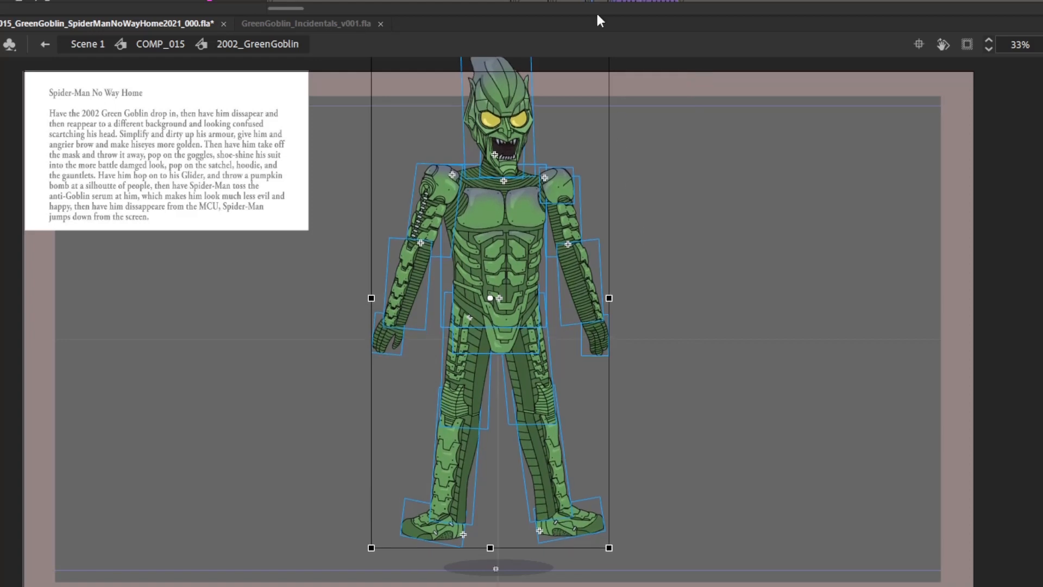
Step through the airborne and standing keyframes to compare the raised pose with its neighbours
key(comma)
key(period)
key(comma)
key(period)
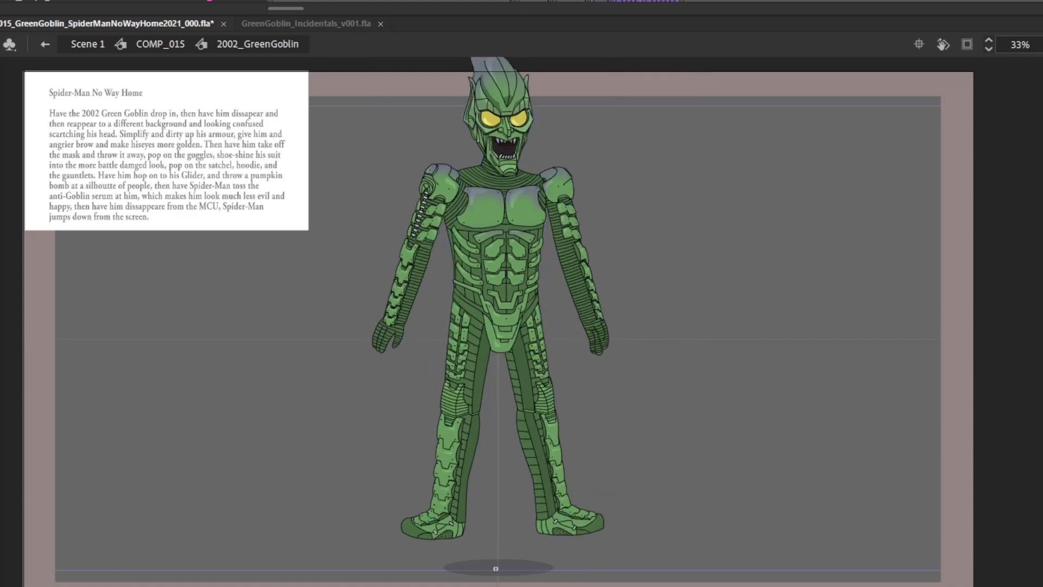
key(comma)
key(ctrl+a)
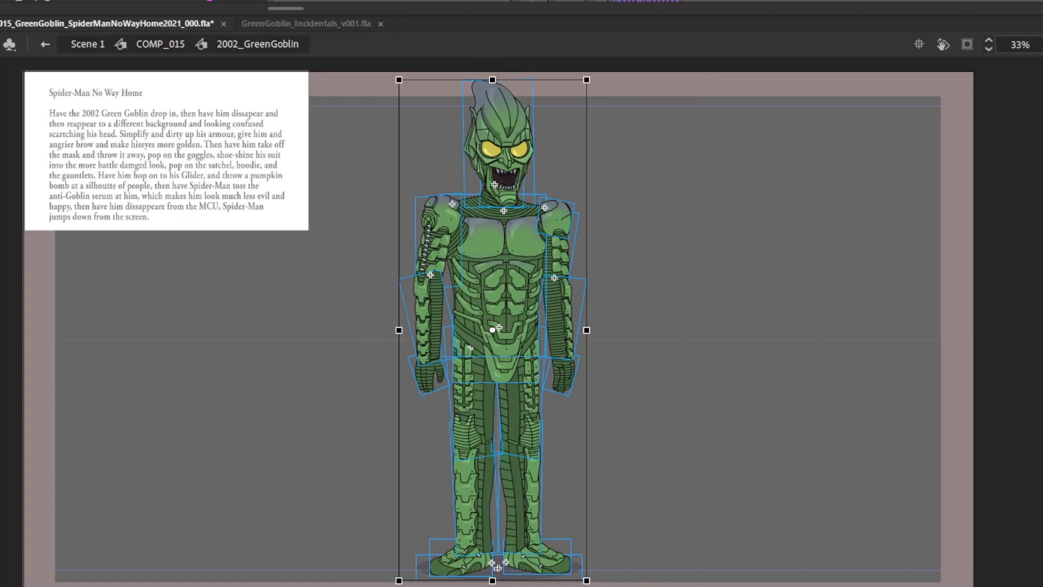
key(comma)
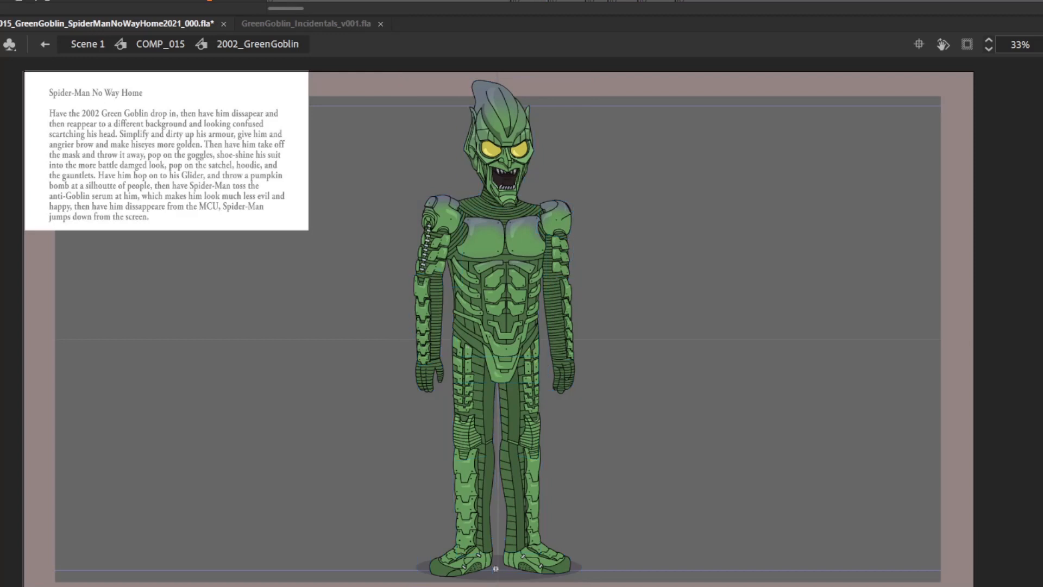
Apply classic tweens between the goblin's standing and airborne keyframes across all body-part layers, and play back the drop-in
key(comma)
key(period)
click(559, 1)
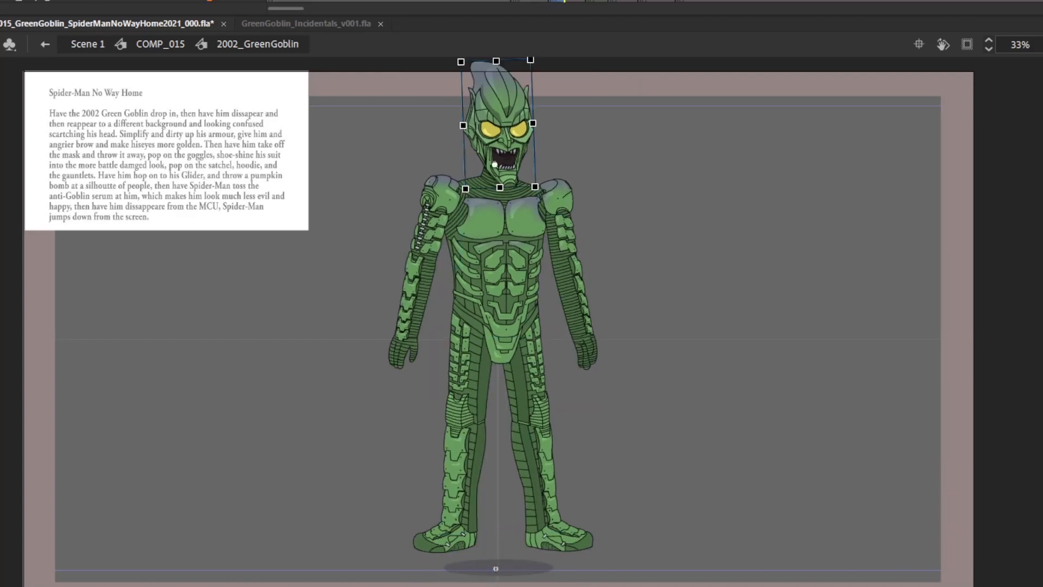
key(comma)
key(ctrl+a)
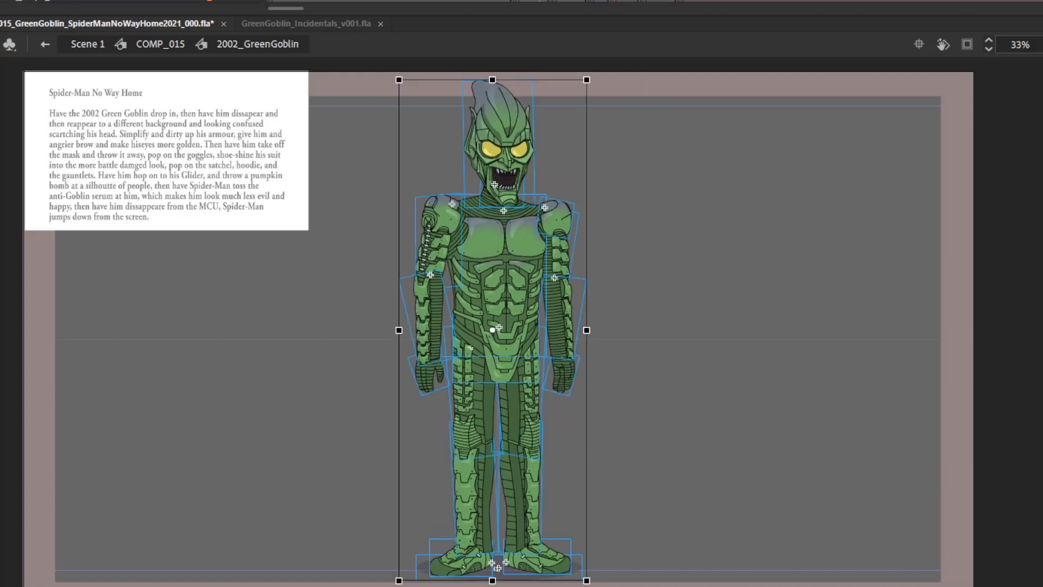
right_click(539, 2)
click(559, 1)
click(544, 1)
right_click(539, 1)
click(604, 81)
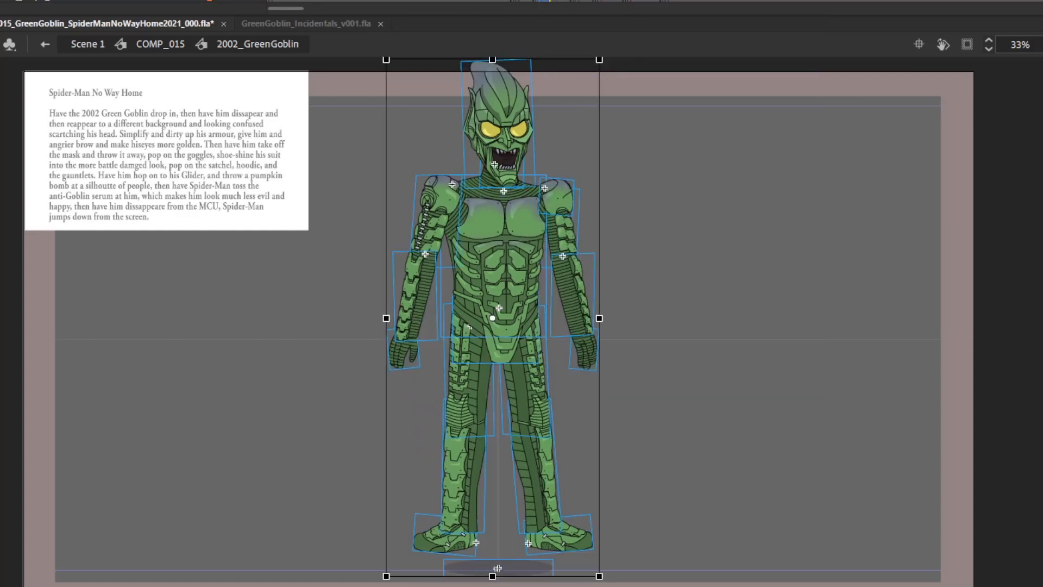
click(706, 2)
key(ctrl+a)
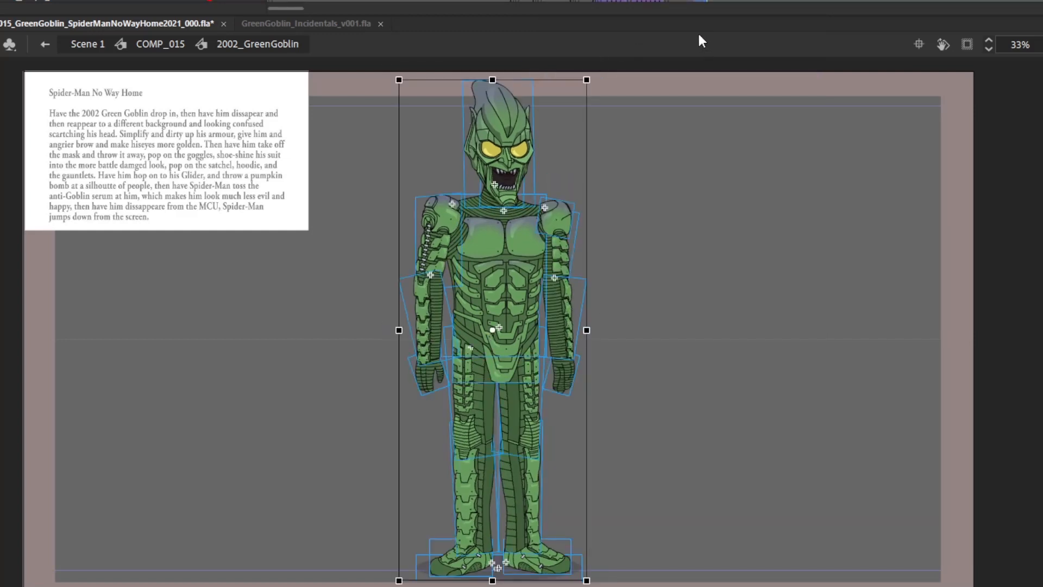
key(Return)
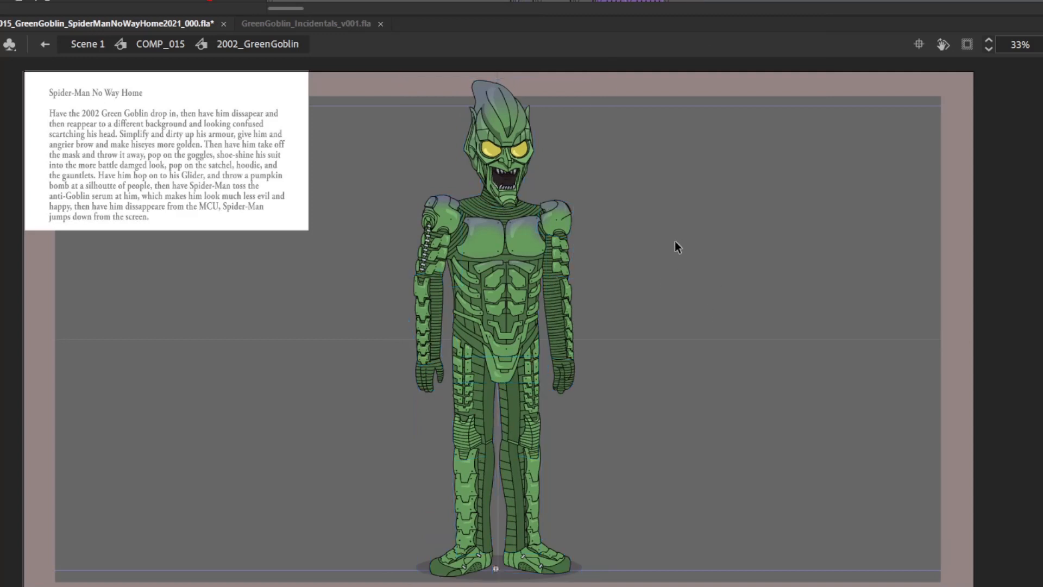
Rotate both whole arms slightly inward from the shoulders in the first standing keyframe so they hang close to the torso
drag(390, 437, 431, 252)
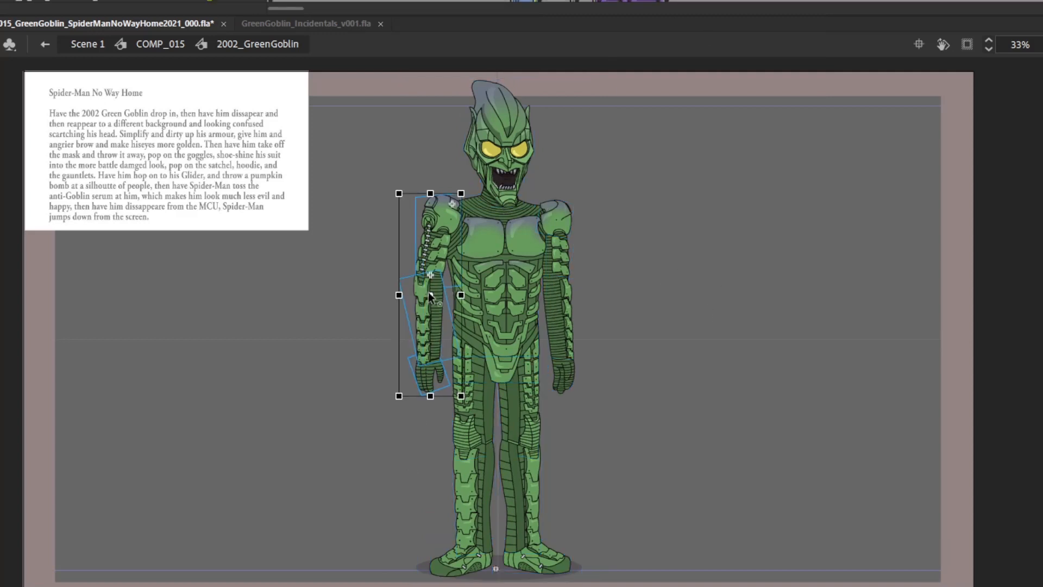
drag(626, 378, 543, 207)
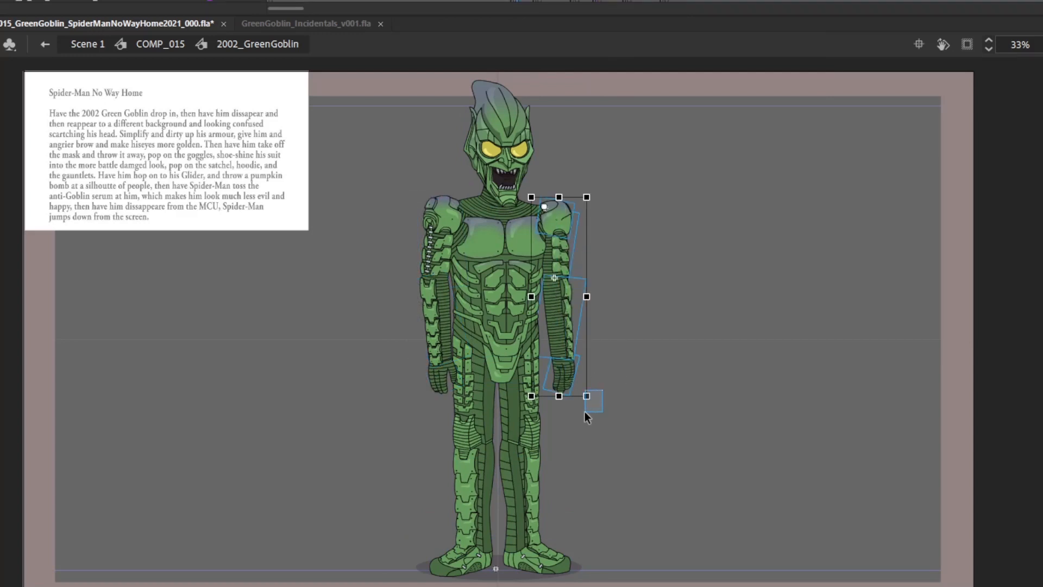
drag(596, 403, 587, 422)
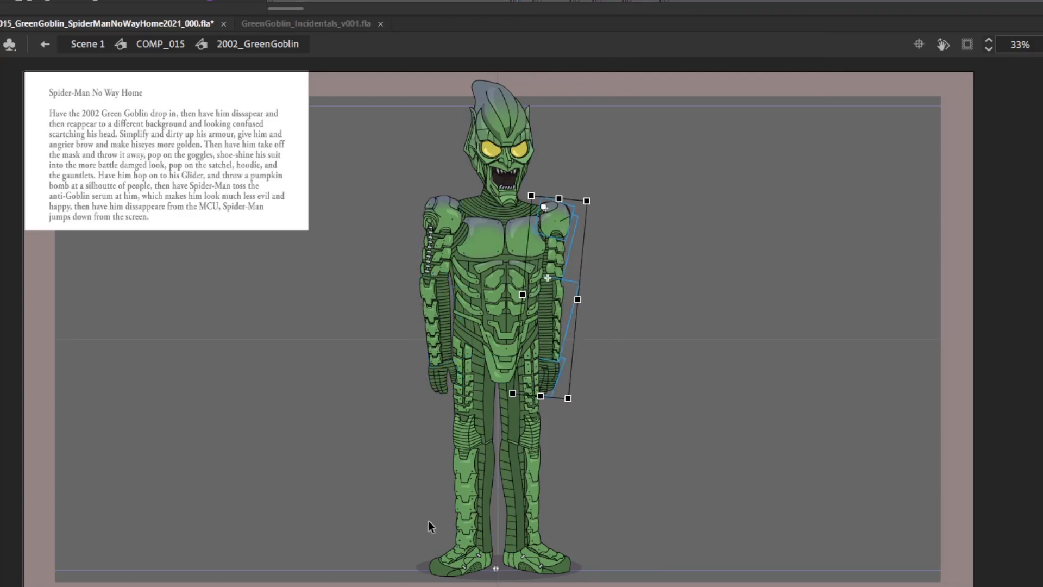
Rotate both whole legs slightly inward from the hips to bring the feet together in the first standing keyframe
drag(433, 475, 462, 568)
shift+click(461, 566)
drag(466, 448, 469, 340)
drag(428, 487, 427, 494)
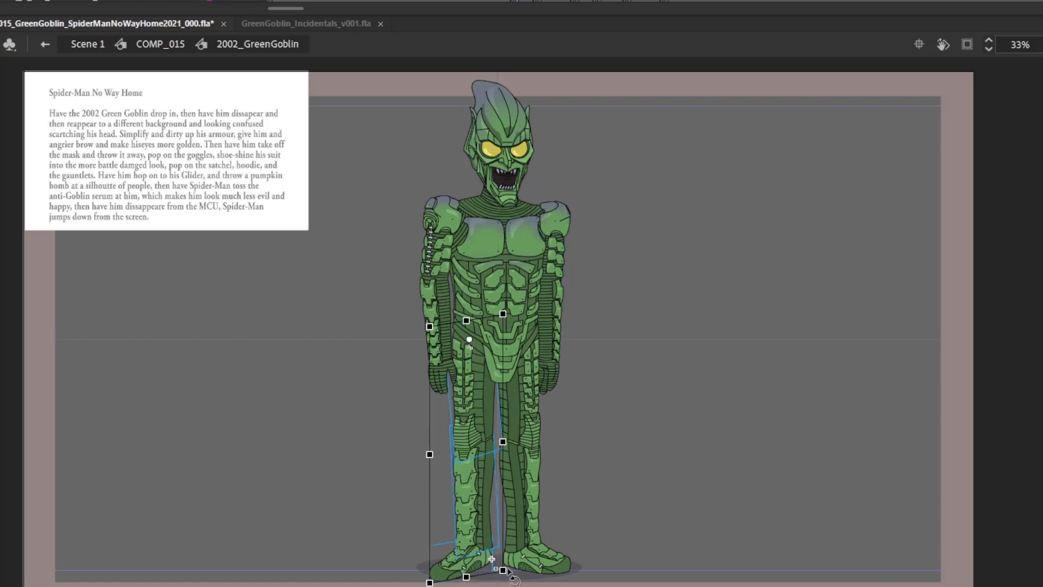
drag(515, 576, 523, 577)
drag(579, 544, 532, 411)
drag(571, 506, 572, 513)
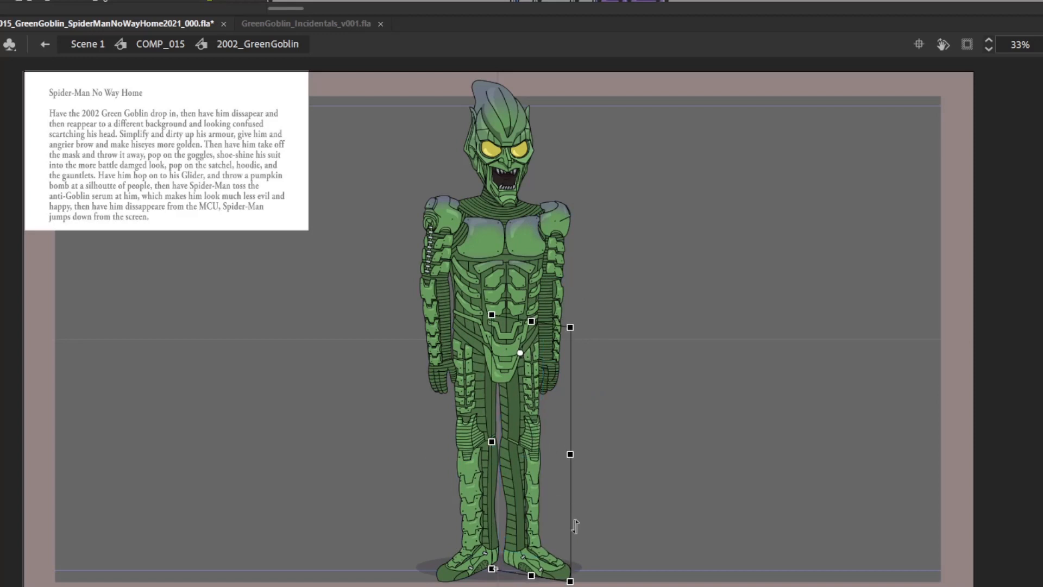
drag(582, 585, 579, 586)
Squash the whole body except the shadow horizontally into a thin vertical sliver and raise it slightly
drag(397, 562, 619, 94)
drag(579, 333, 510, 356)
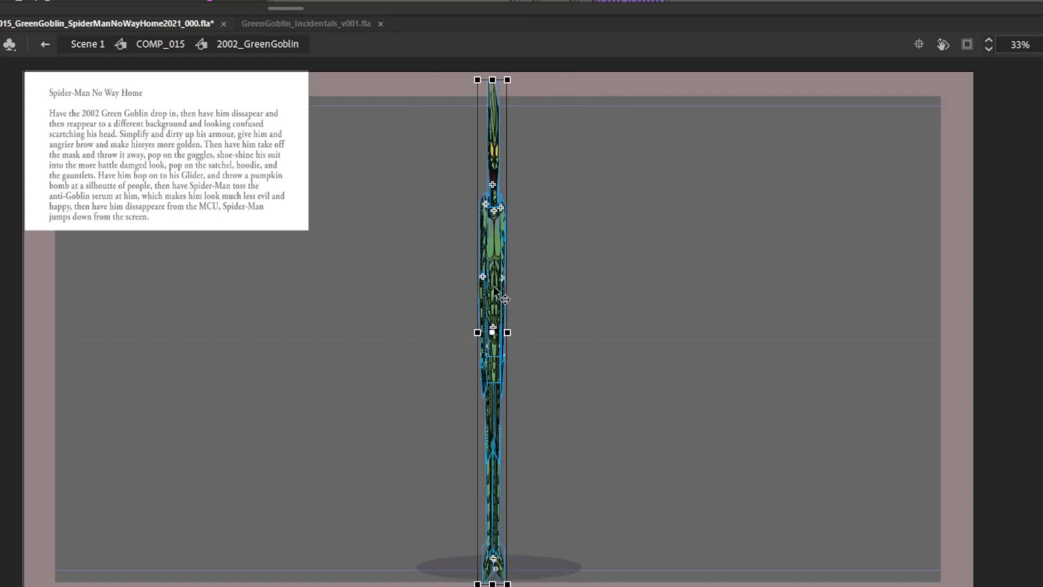
drag(501, 296, 501, 287)
Narrow the ground shadow symmetrically to match the sliver-thin body and shift it slightly toward the goblin's centre line
click(559, 564)
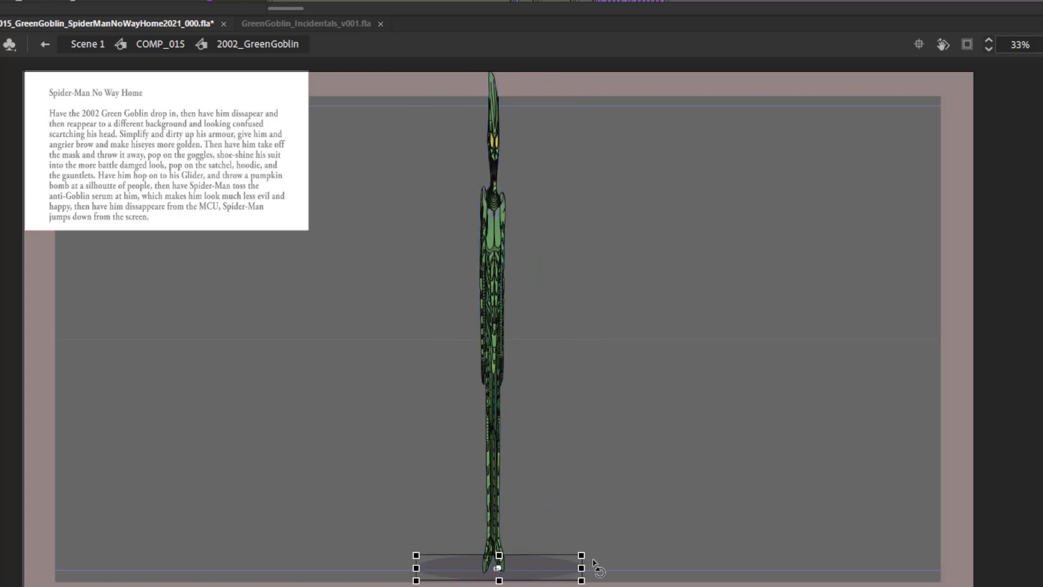
drag(583, 554, 514, 568)
key(shift+Right)
Select the squashed body parts and nudge them right four small increments to centre them over the narrowed shadow
drag(446, 574, 535, 138)
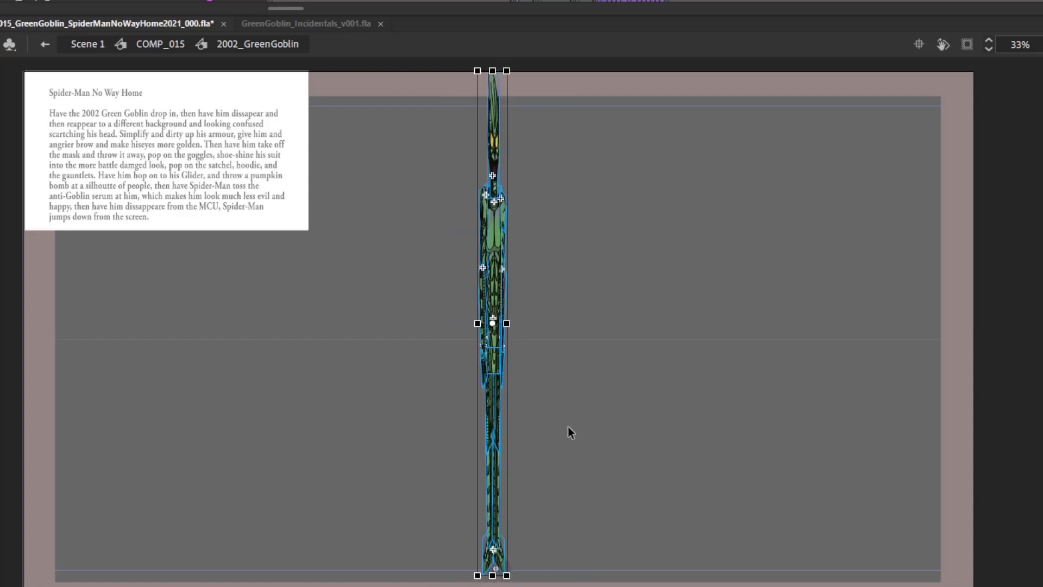
key(Right)
key(Right)
key(Right)
key(Right)
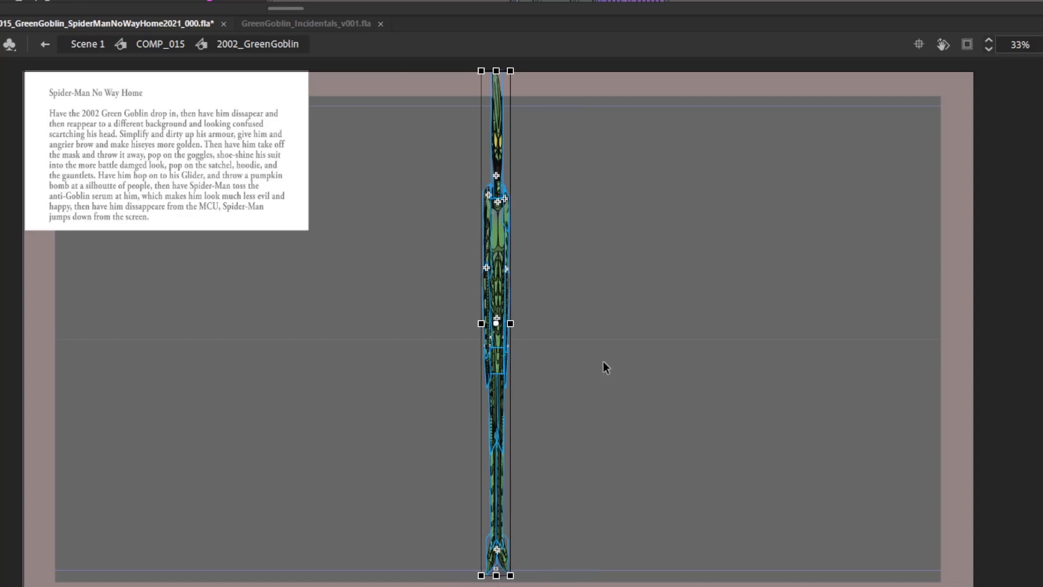
click(643, 385)
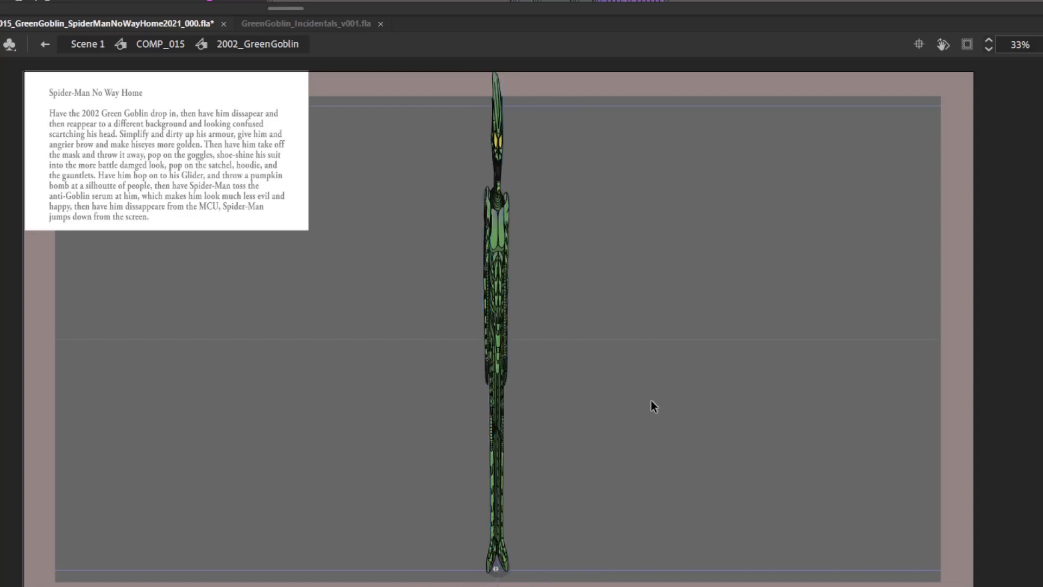
Step through the frames from the thin pose to the landed pose to check the stretch, drop and settle
key(period)
key(period)
key(period)
key(period)
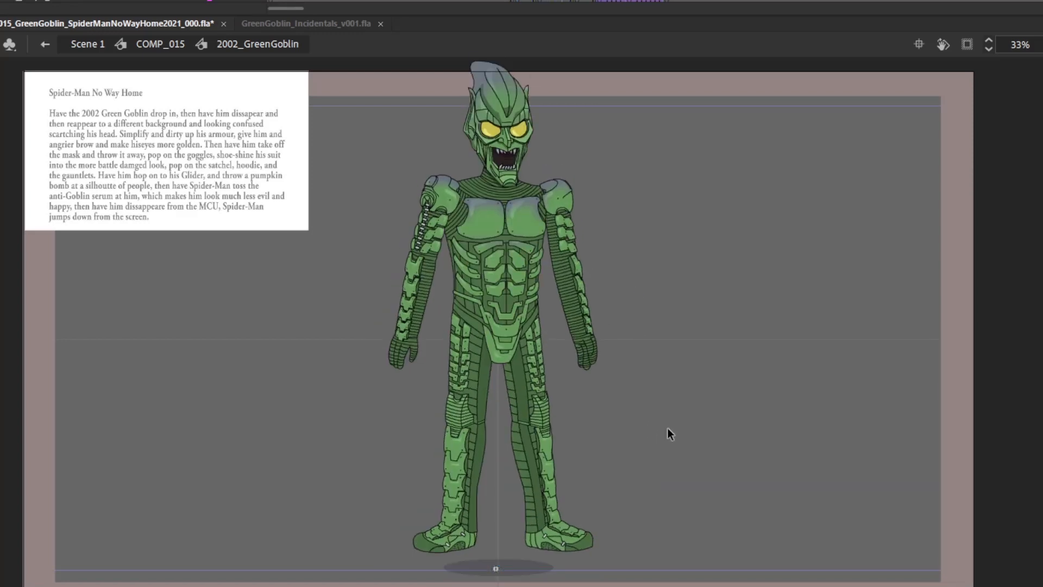
key(period)
key(period)
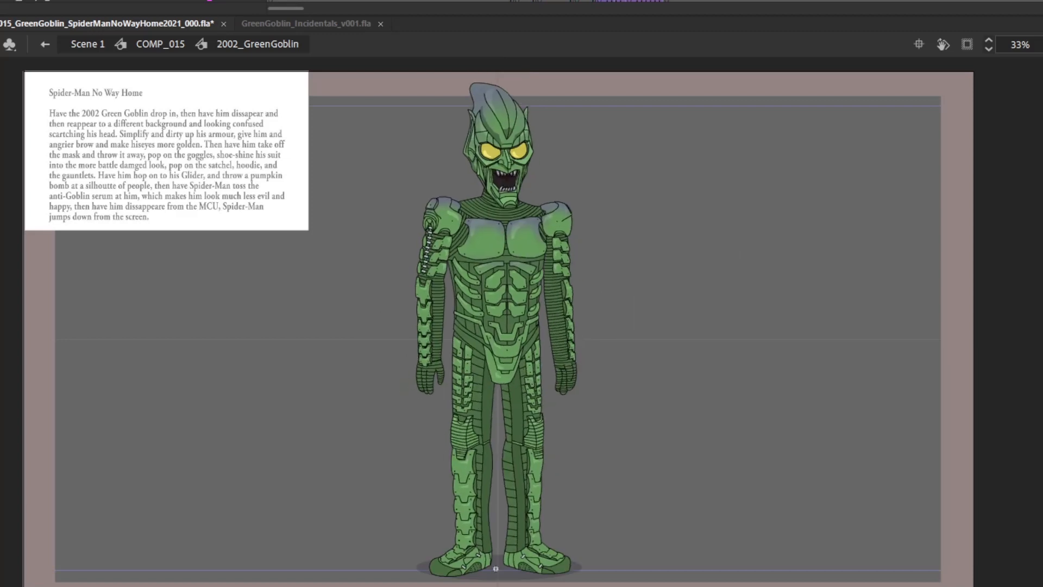
key(period)
key(period)
key(period)
key(period)
key(period)
key(period)
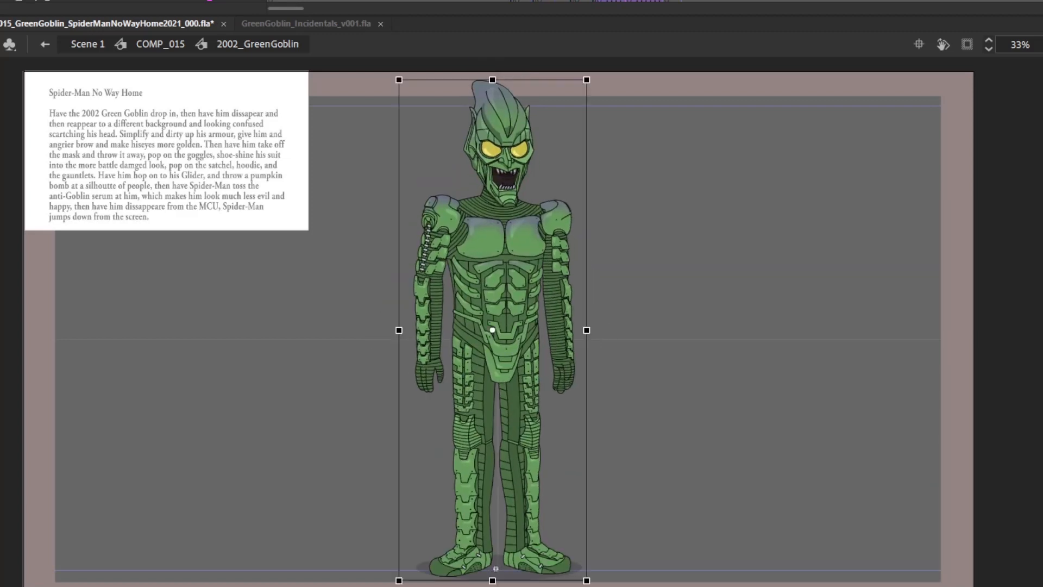
key(comma)
key(comma)
key(period)
key(period)
key(period)
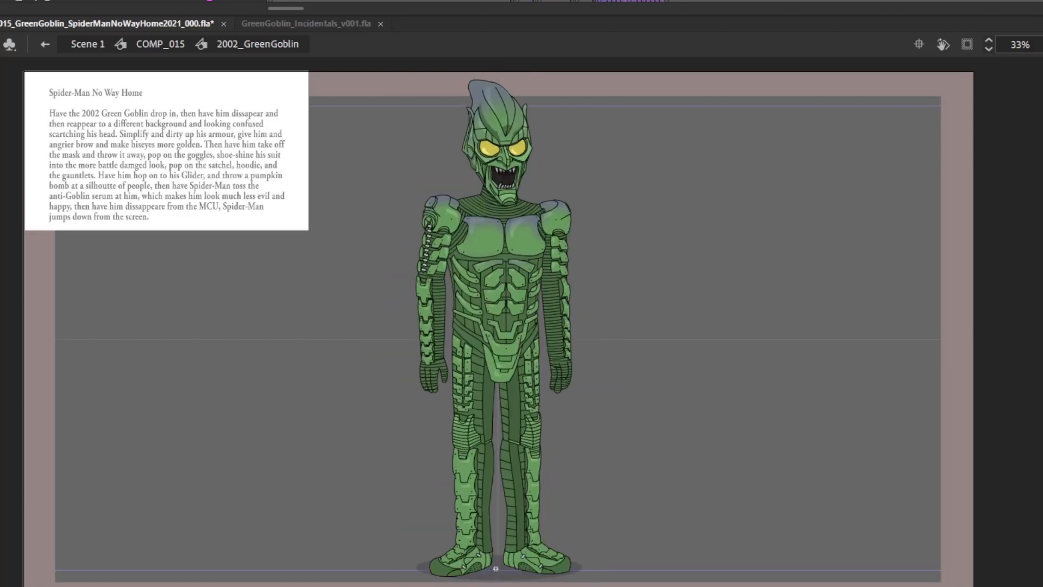
Insert keyframes across all layers at the standing pose and at the sliver-thin opening pose
key(period)
key(F6)
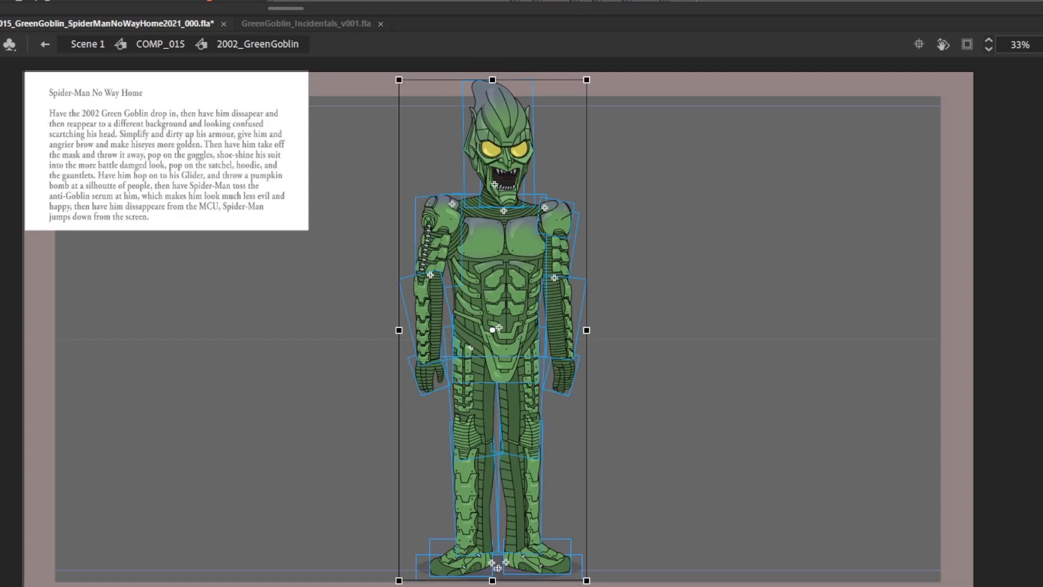
key(period)
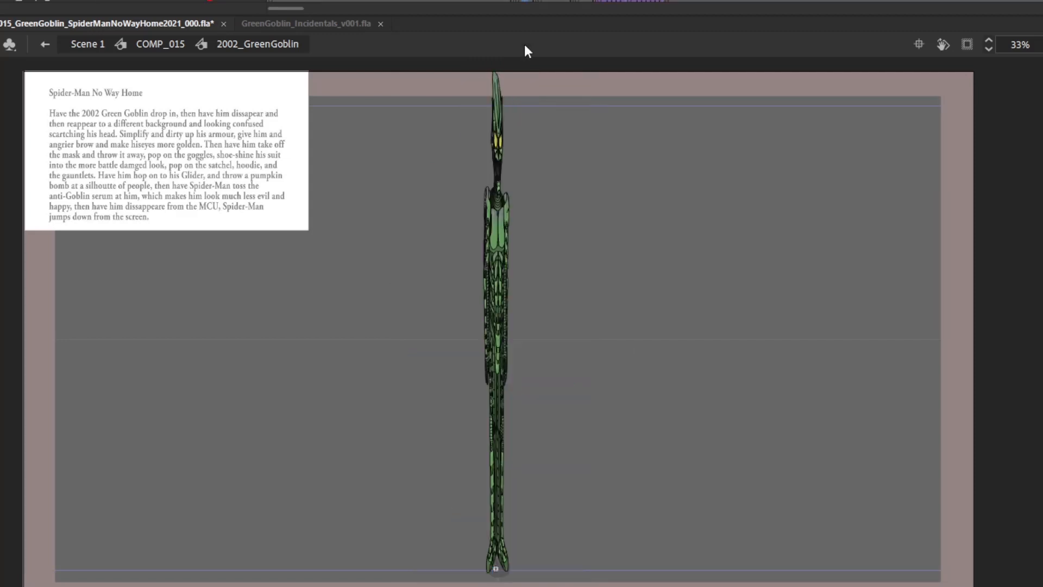
key(F6)
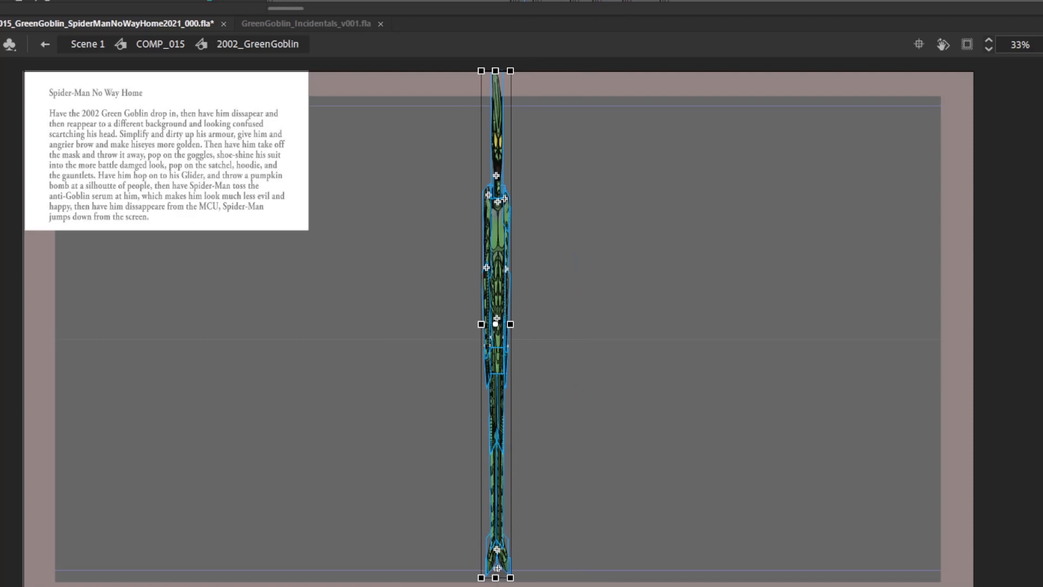
Step back and forth through the tweened frames to examine how the goblin widens, hangs in the air and lands
key(period)
key(period)
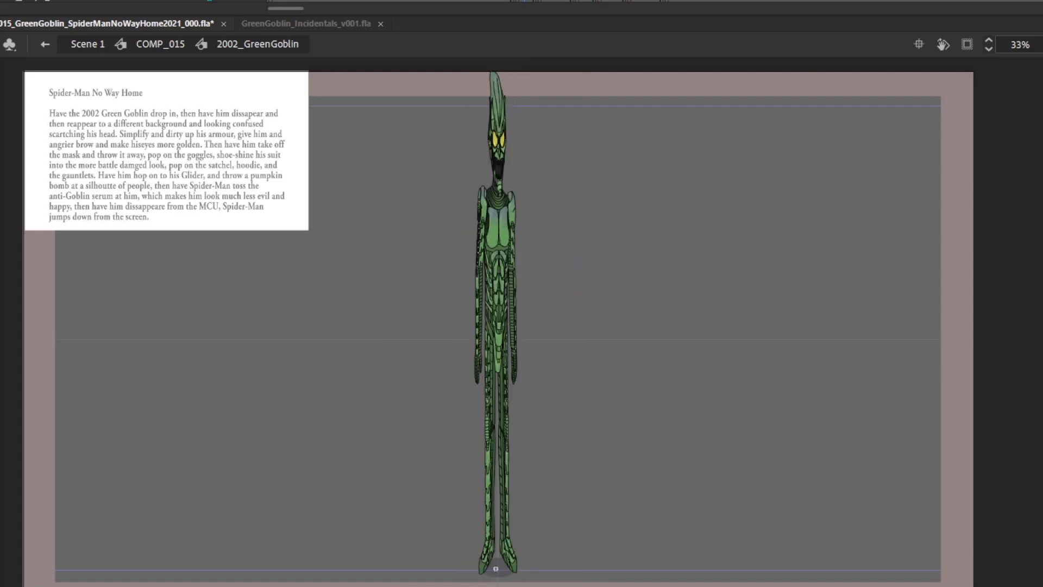
key(period)
key(period)
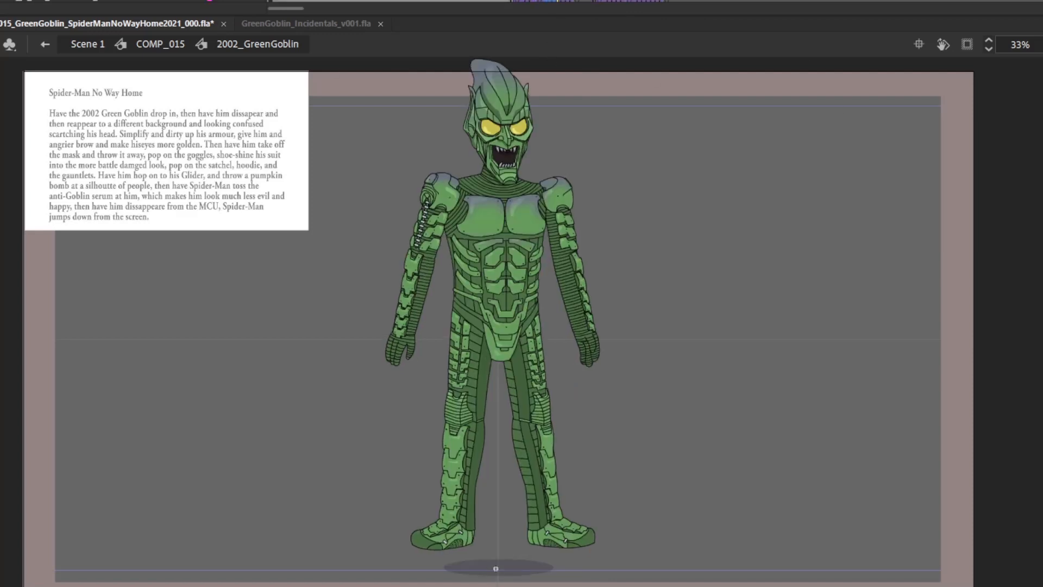
key(period)
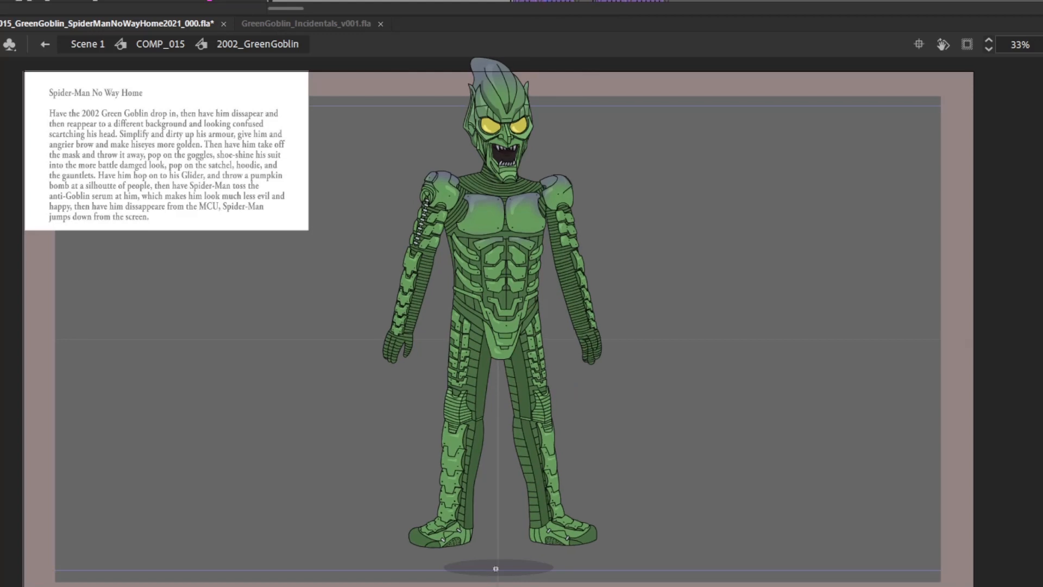
key(comma)
key(comma)
key(comma)
key(period)
key(period)
key(period)
key(period)
key(period)
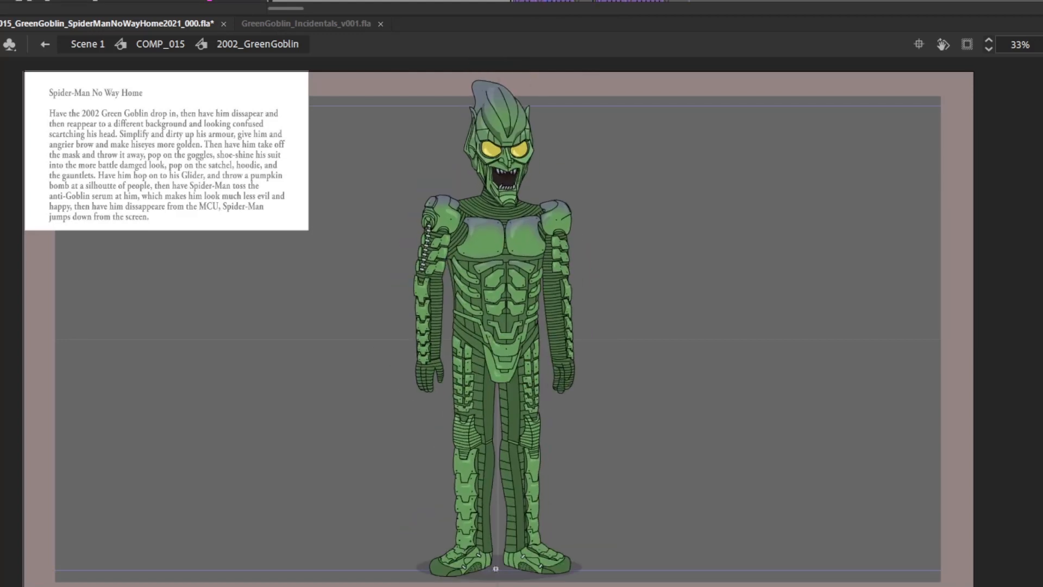
key(comma)
key(comma)
key(comma)
key(comma)
key(period)
key(period)
key(period)
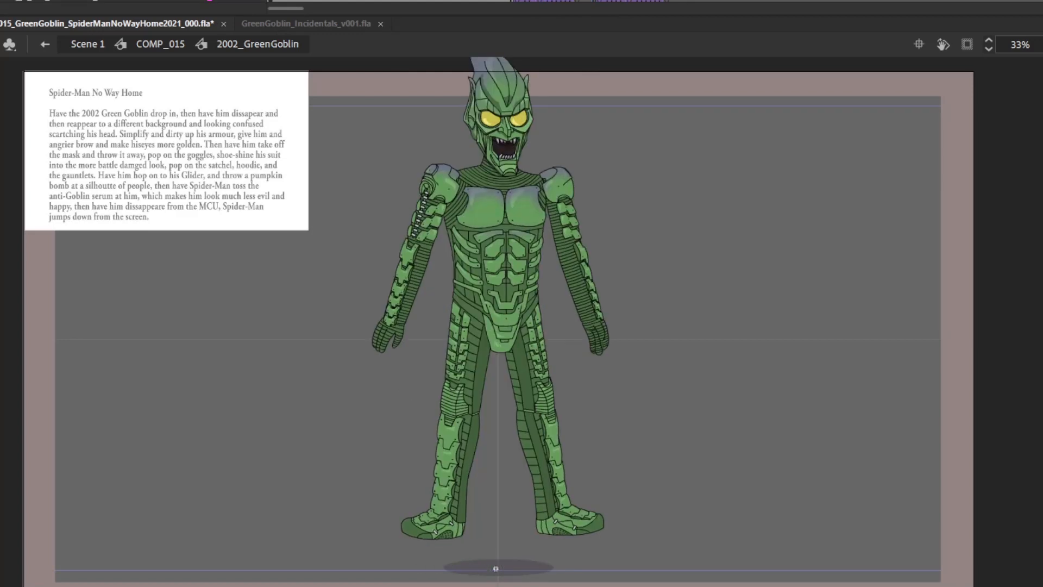
Set the classic ease on the goblin's falling tween to Classic Ease-In with a strength of -100
key(ctrl+a)
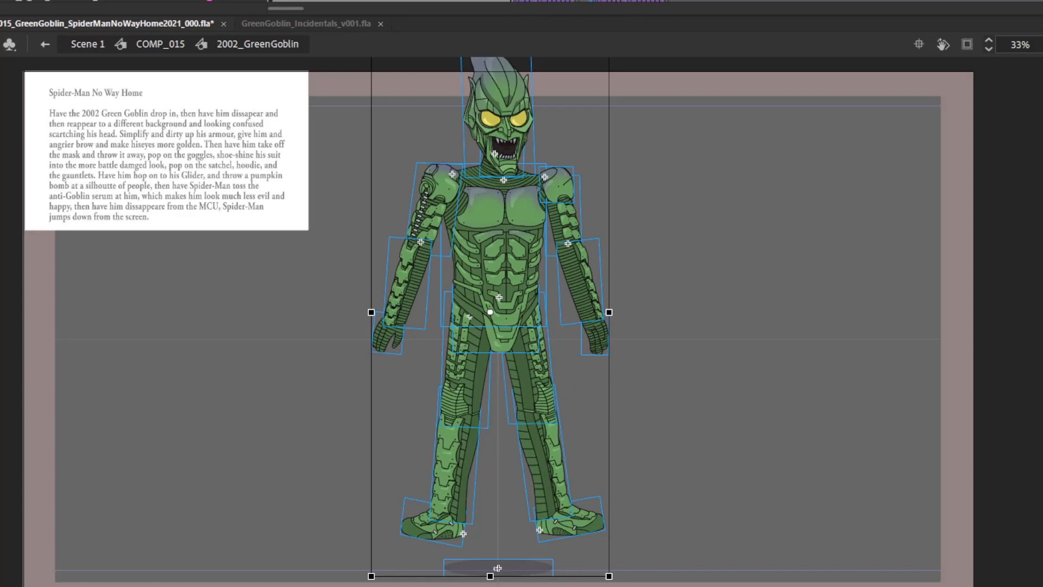
key(period)
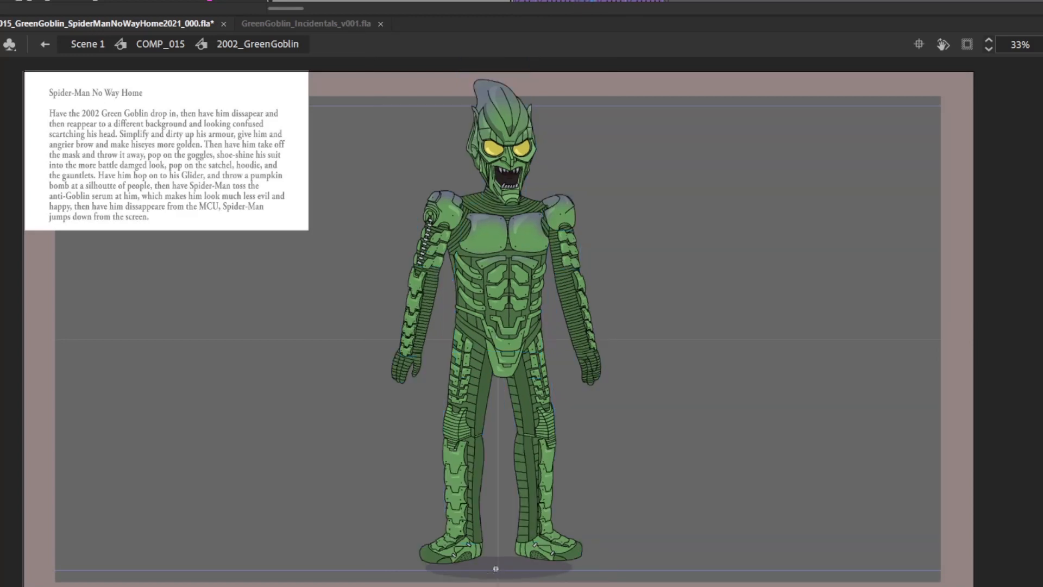
key(period)
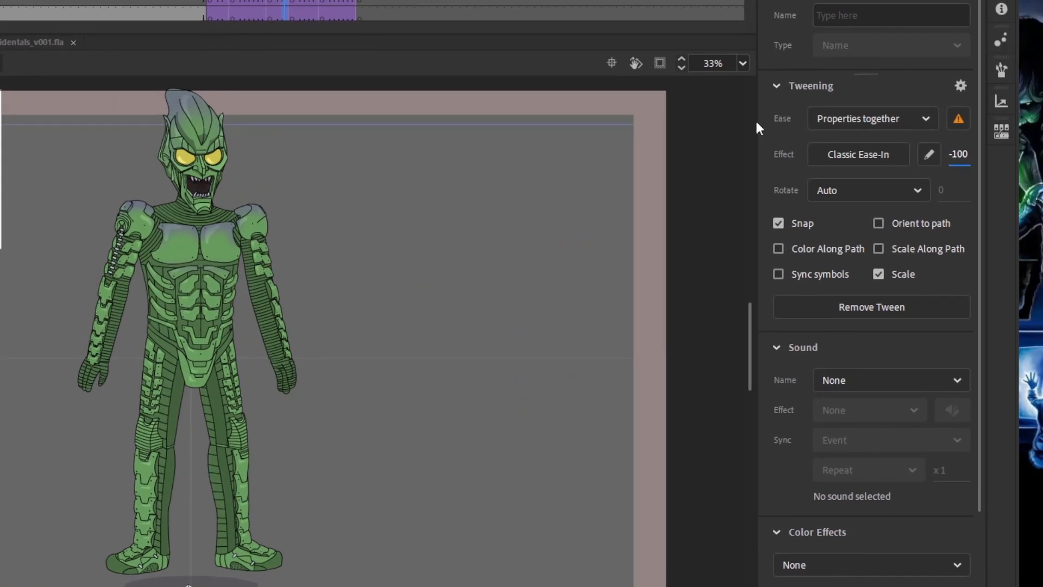
scroll(220, 3, down, 5)
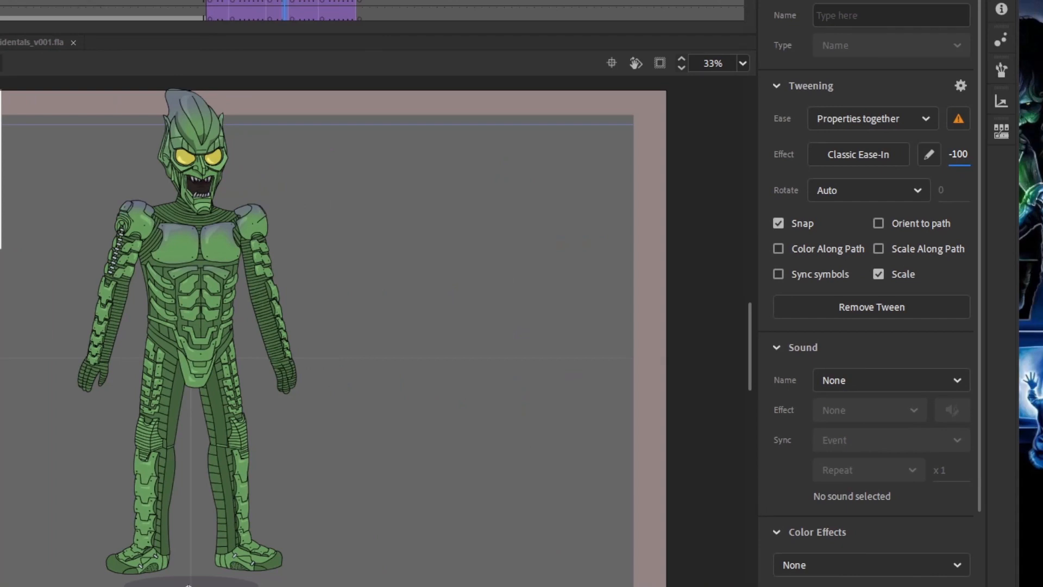
Examine the first in-between frames and their easing where the goblin widens from the thin opening pose
click(227, 2)
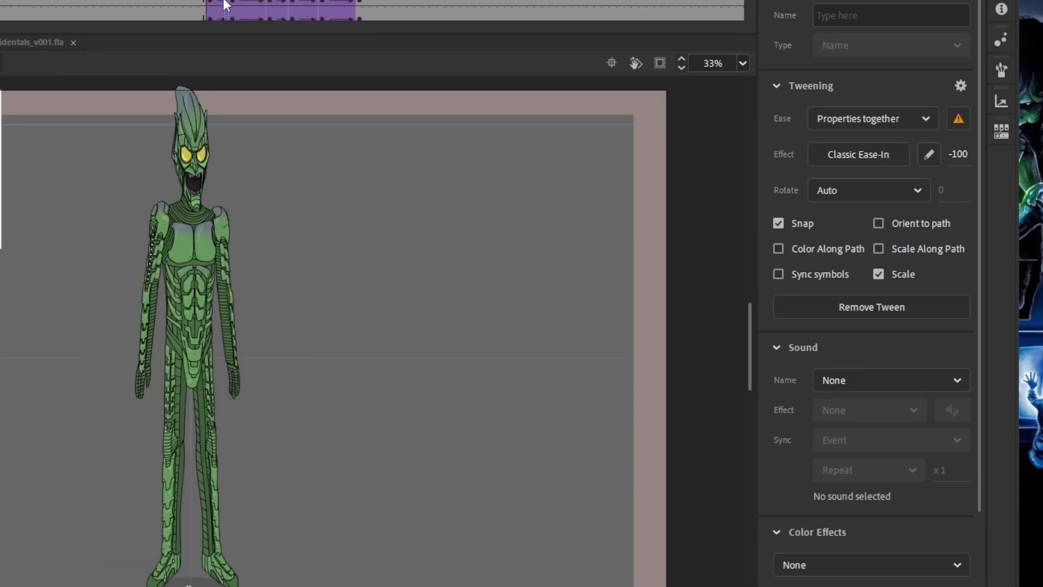
click(219, 1)
click(217, 3)
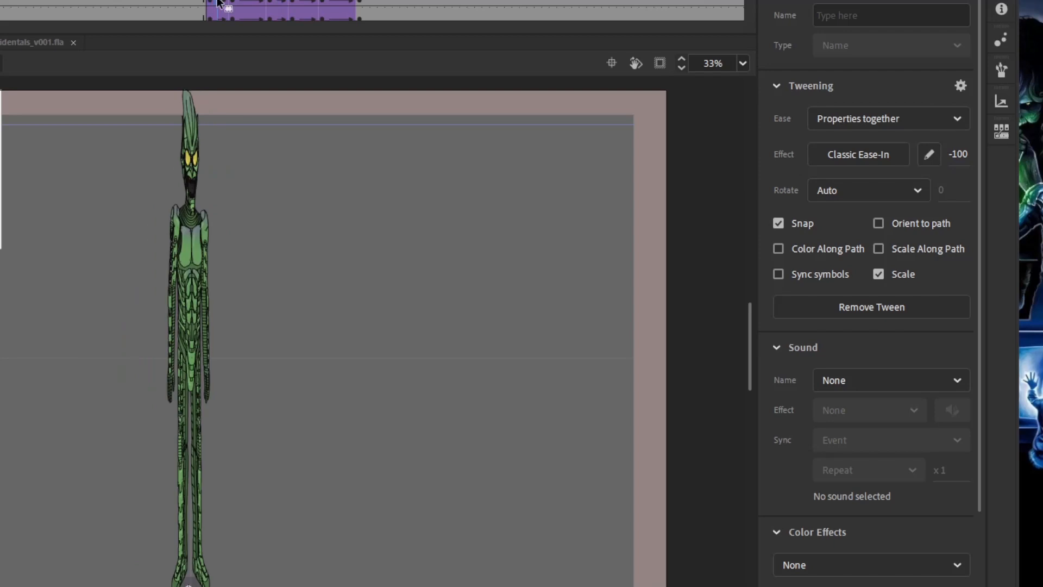
key(comma)
key(period)
key(period)
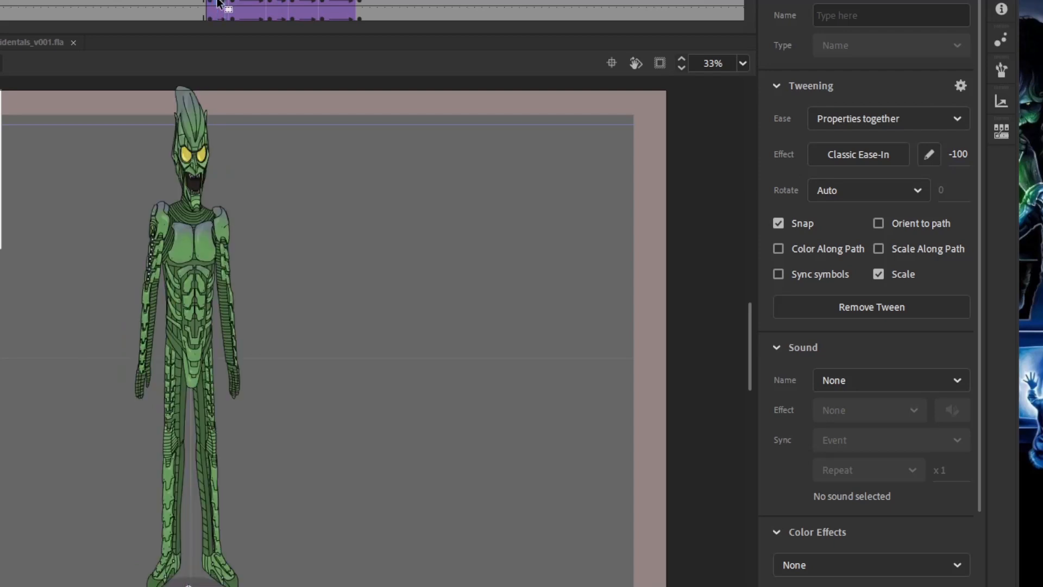
click(439, 250)
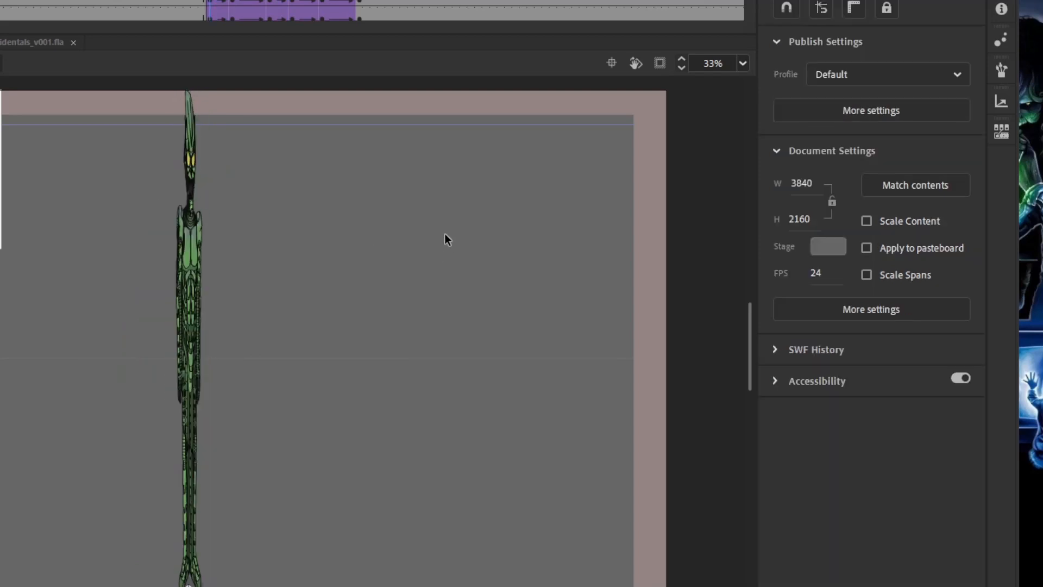
Compare the sliver-thin opening frame with the next few tweened frames to judge how quickly the goblin widens
key(period)
key(comma)
key(comma)
key(period)
key(period)
key(period)
key(comma)
key(comma)
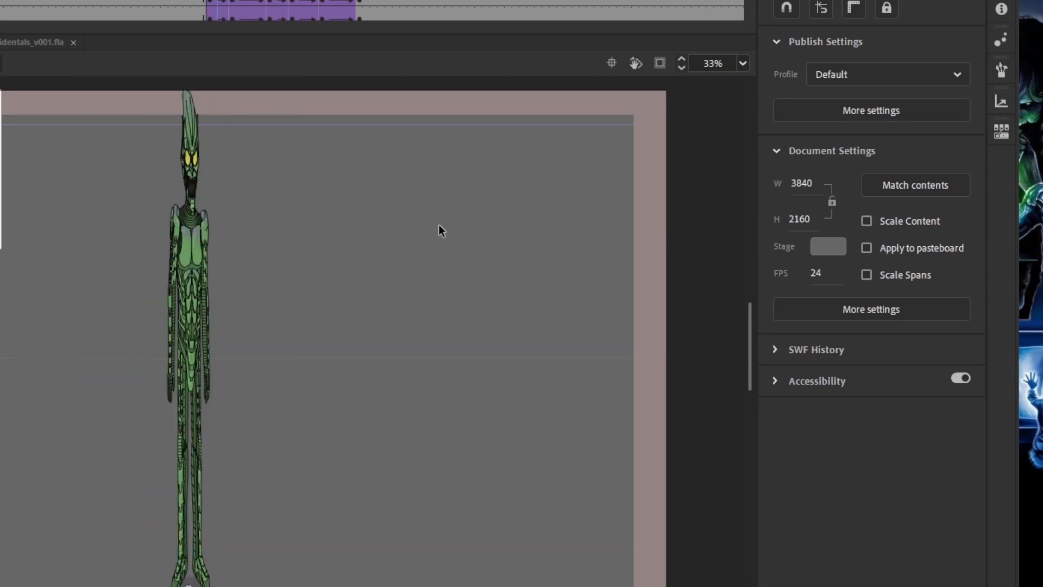
key(comma)
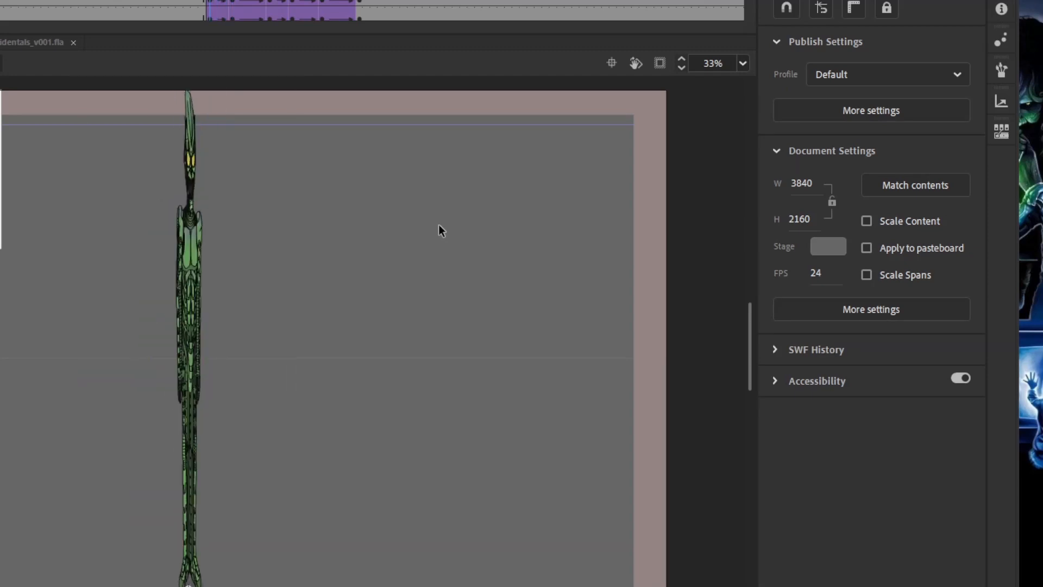
key(period)
key(period)
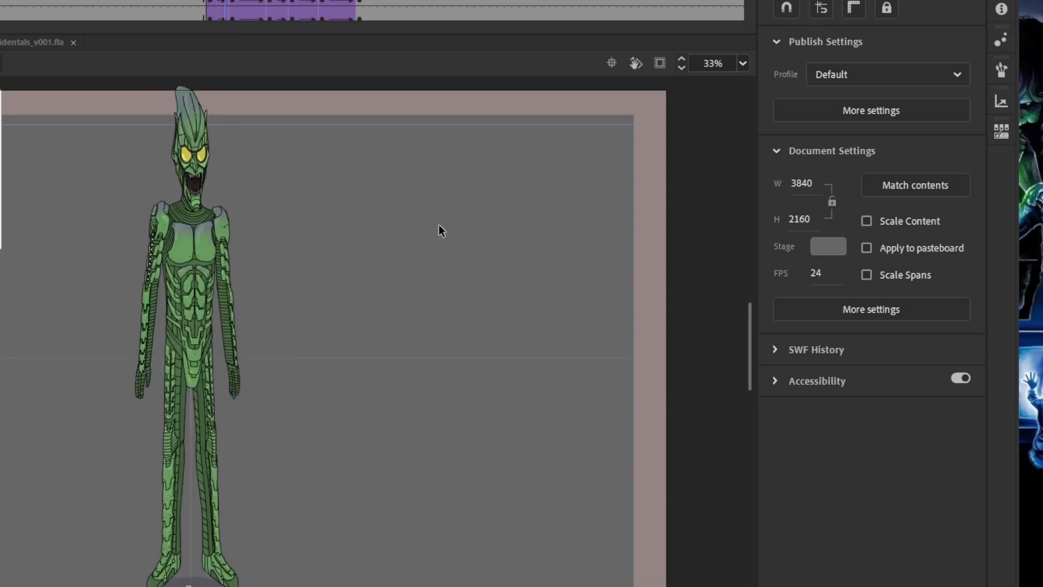
key(comma)
key(comma)
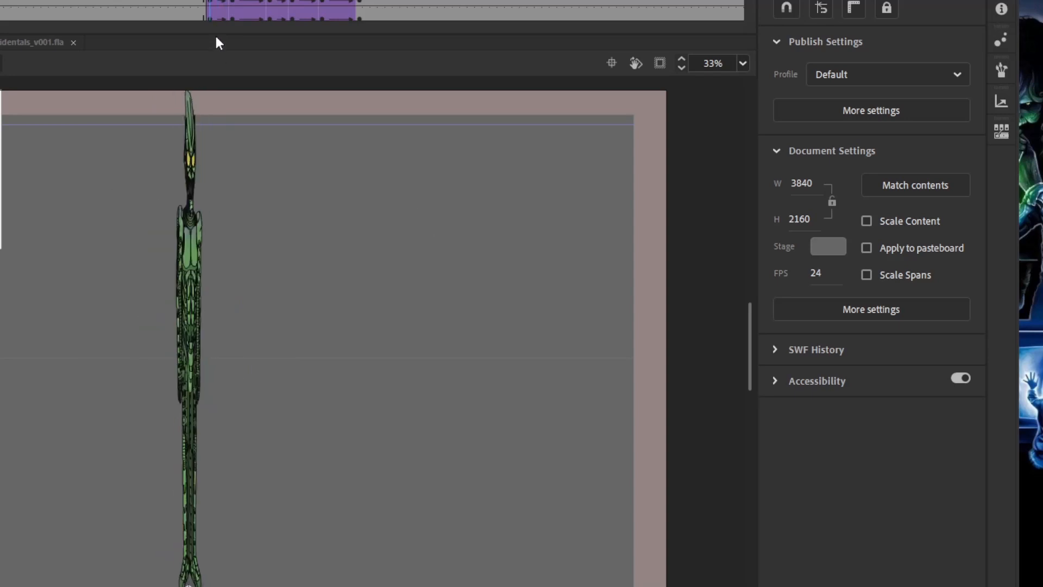
Try Classic Ease-Out with a strength of 100 on the goblin's widening tween and review its in-between frames
key(period)
key(period)
key(period)
key(ctrl+a)
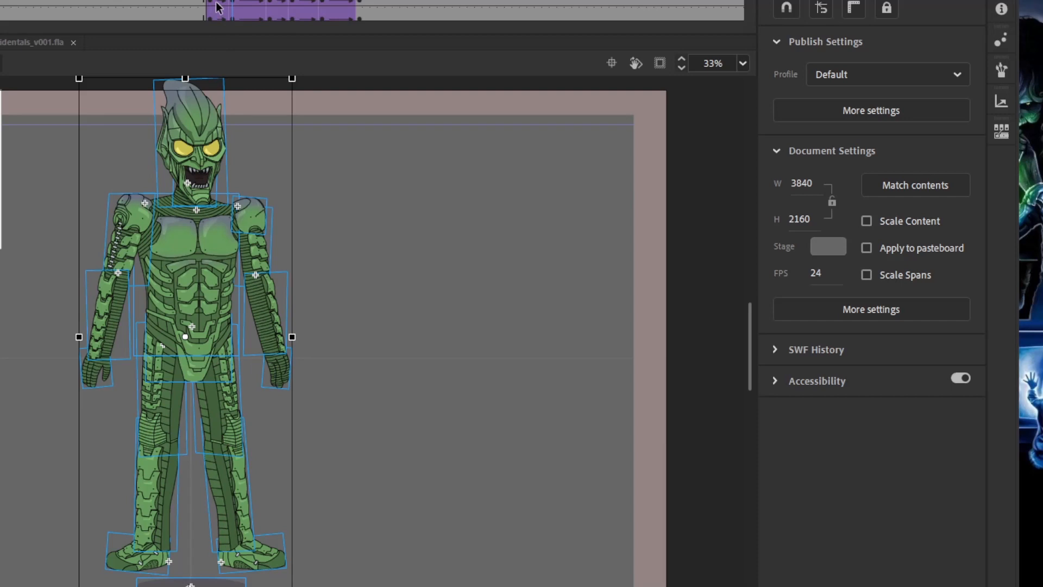
key(comma)
click(223, 3)
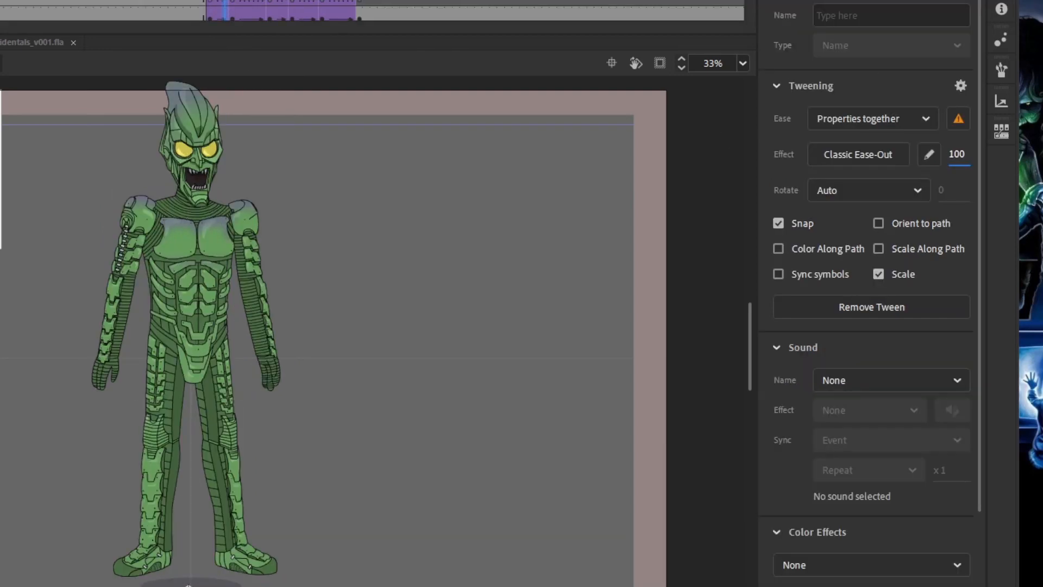
click(522, 211)
key(comma)
key(comma)
key(period)
key(period)
key(period)
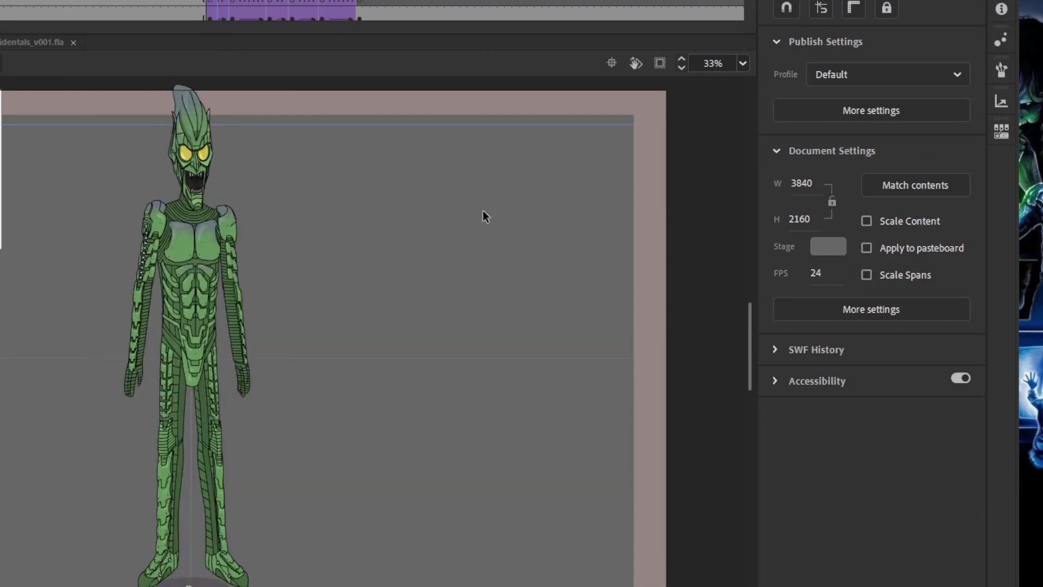
key(comma)
key(comma)
key(comma)
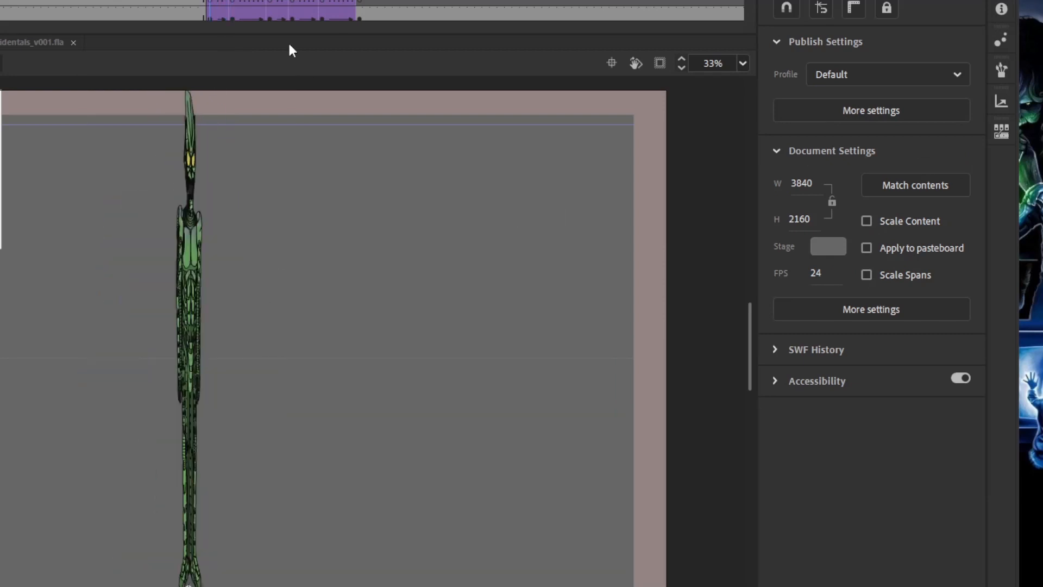
key(period)
key(period)
Switch the goblin's widening tween to a classic ease-in on all layers and check its first in-between frame
scroll(237, 1, down, 3)
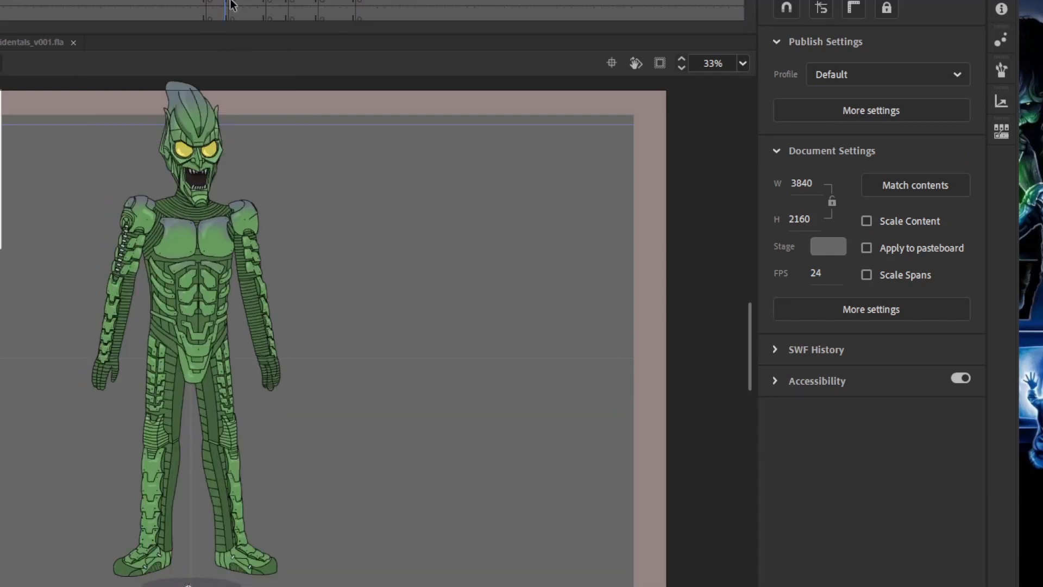
scroll(231, 2, down, 3)
drag(225, 6, 223, 53)
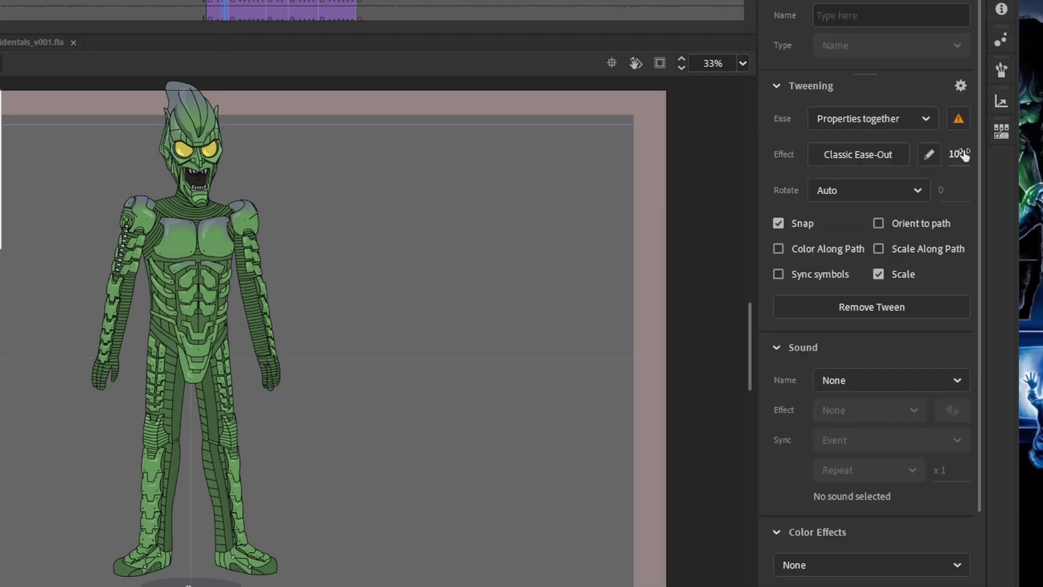
drag(963, 154, 310, 160)
click(545, 263)
key(comma)
key(comma)
key(period)
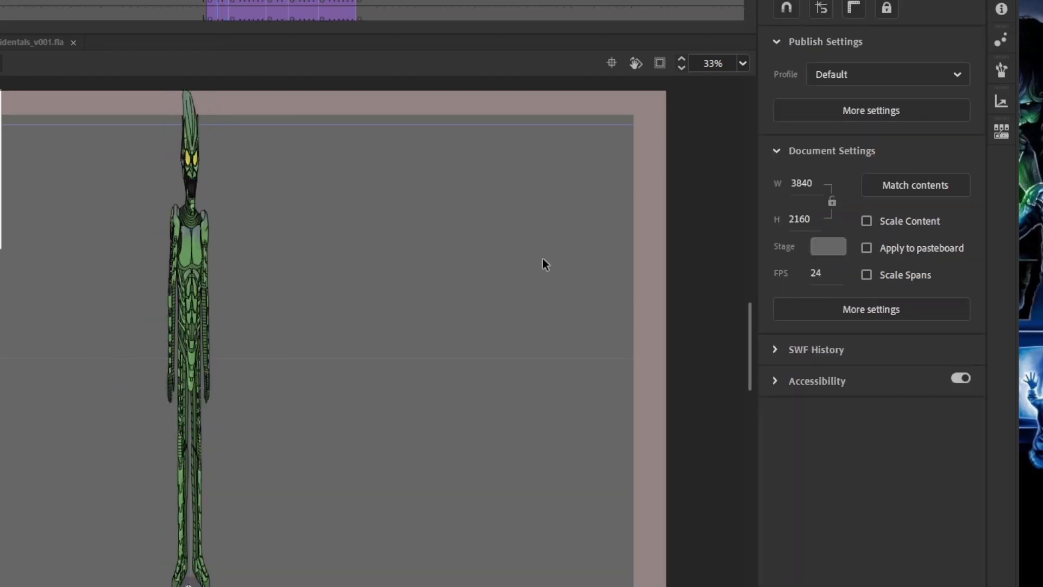
Check the easing of the tween after the goblin's highest pose and step through the frames of the fall
key(period)
key(period)
key(period)
key(period)
key(period)
key(period)
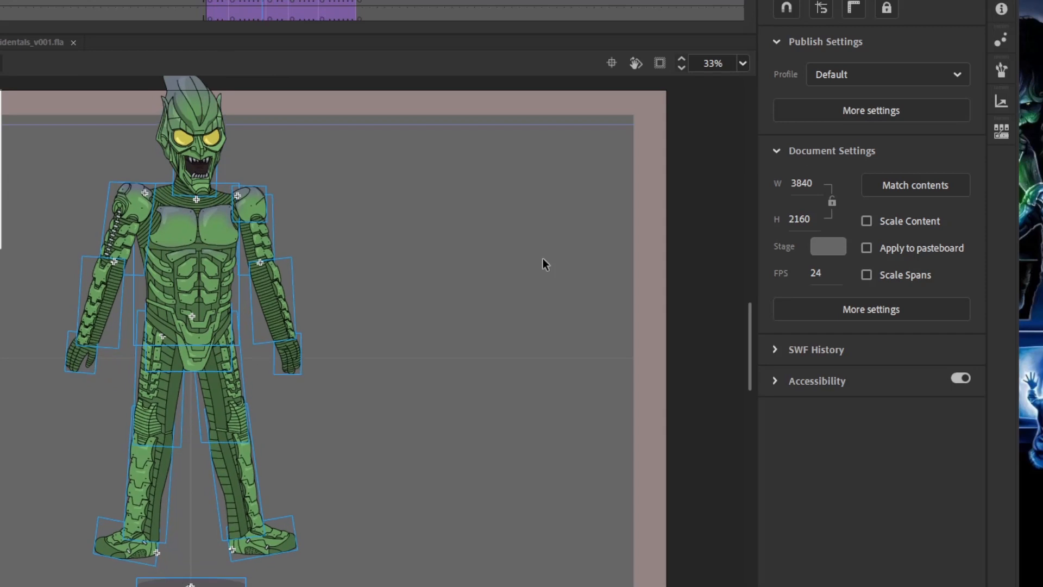
key(ctrl+a)
mouse_move(270, 2)
mouse_down()
mouse_move(240, 2)
mouse_move(269, 1)
mouse_up()
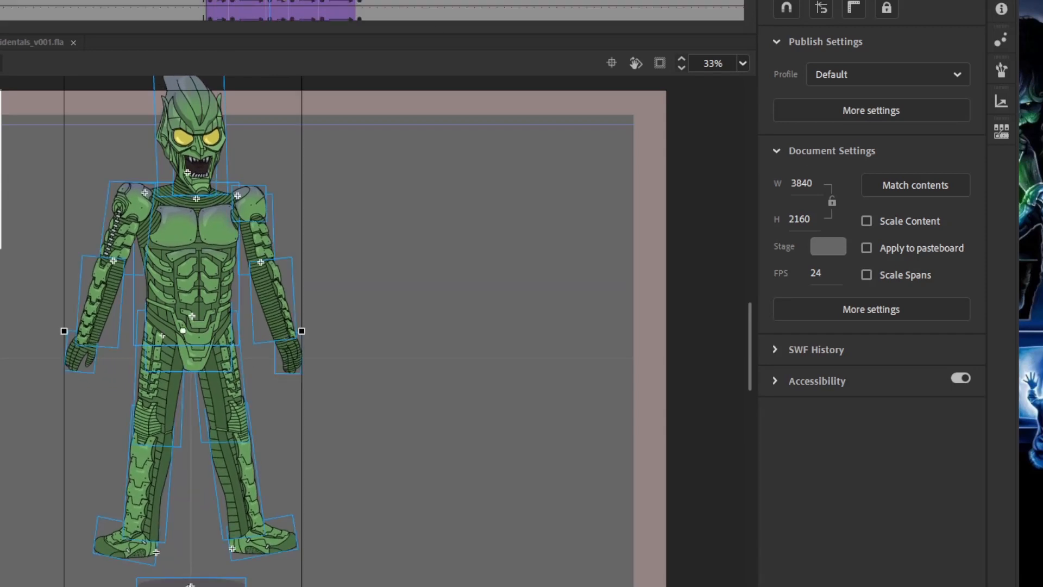
click(278, 12)
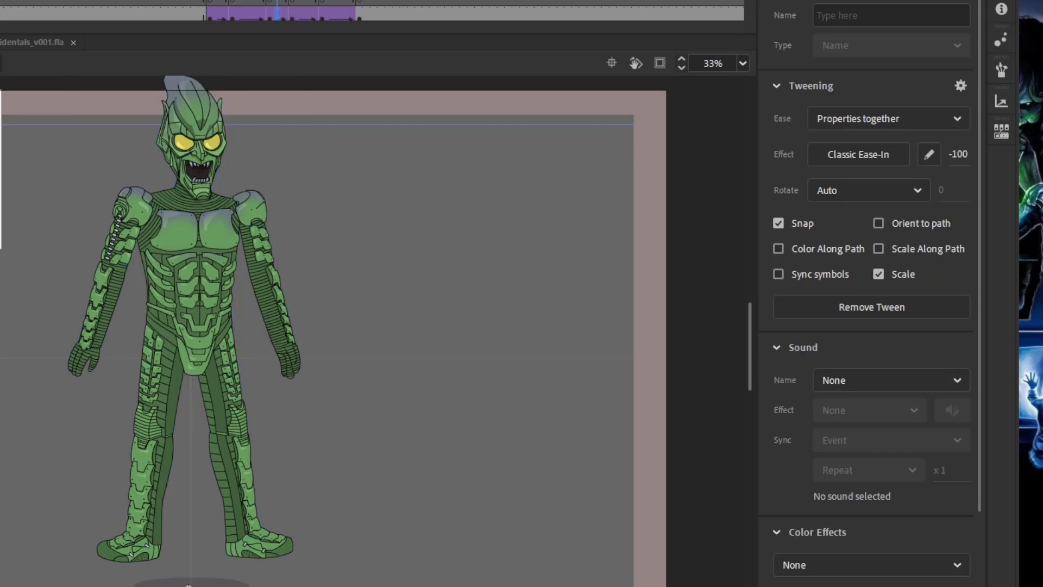
click(555, 287)
key(period)
key(period)
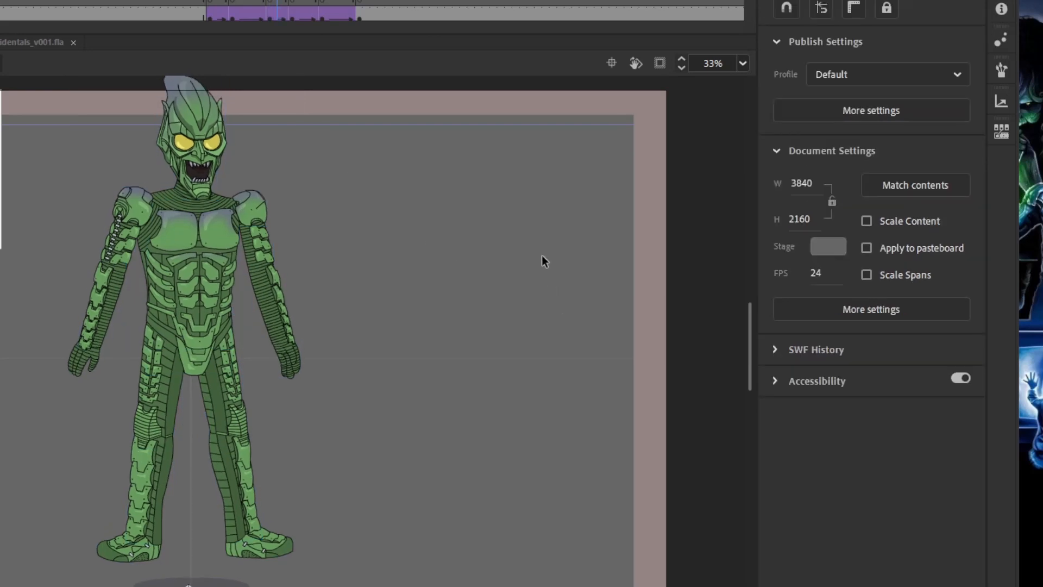
key(period)
key(period)
key(period)
key(period)
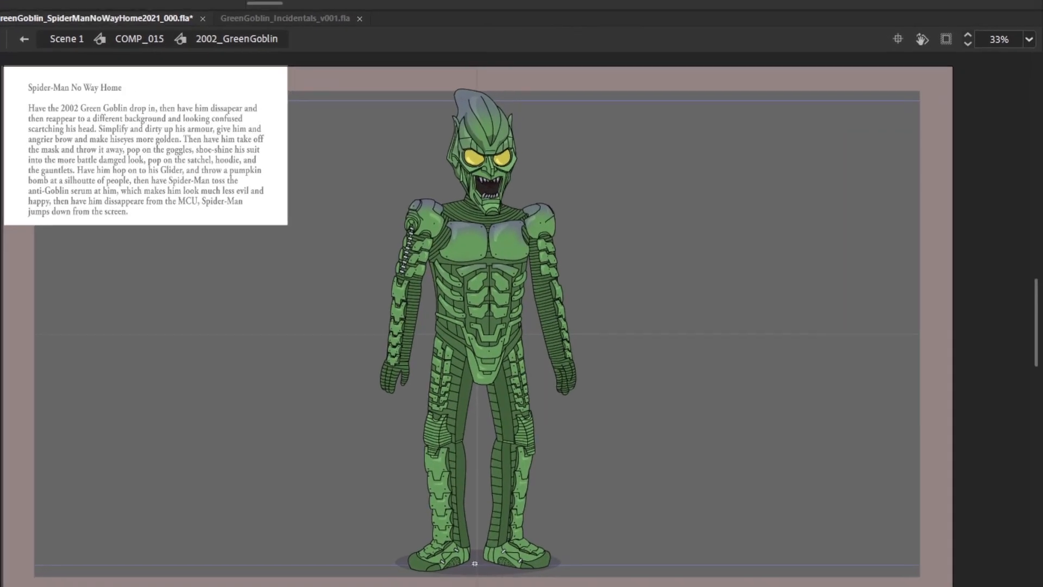
key(period)
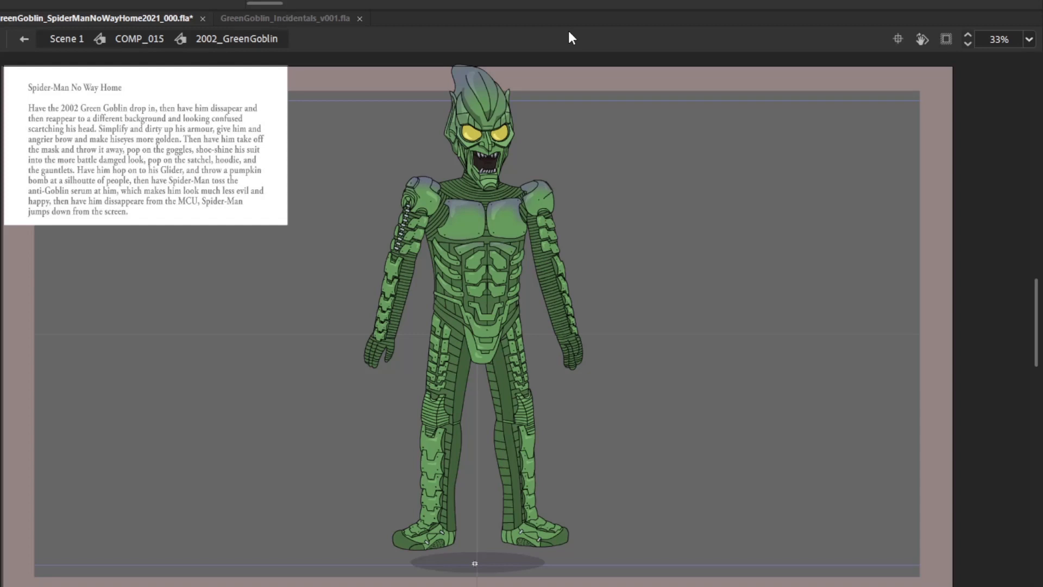
Rotate the goblin's viewer-left lower leg and foot outward about the knee in the airborne falling pose
key(ctrl+a)
drag(687, 239, 699, 230)
click(439, 467)
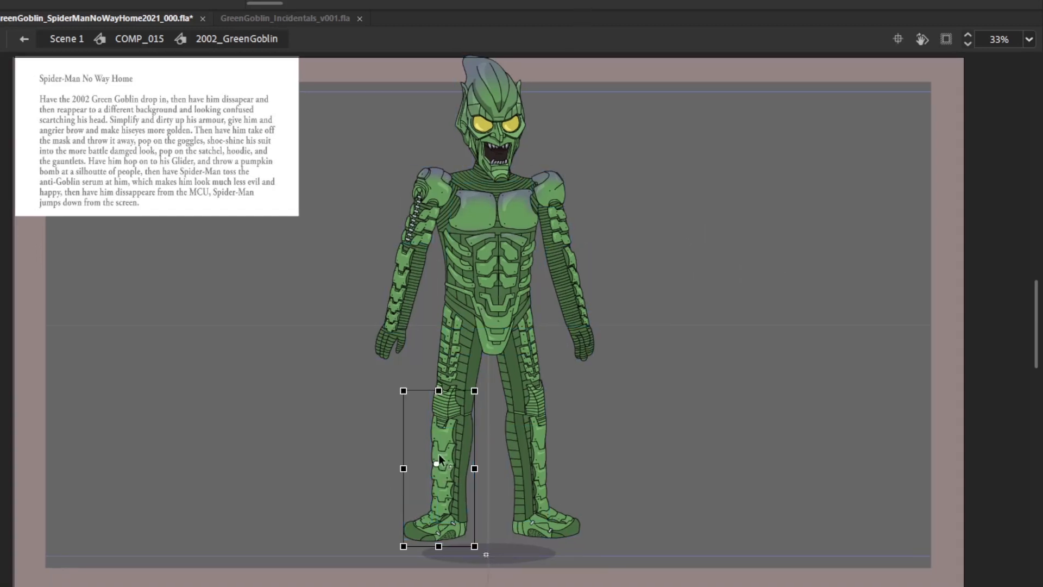
drag(487, 539, 480, 554)
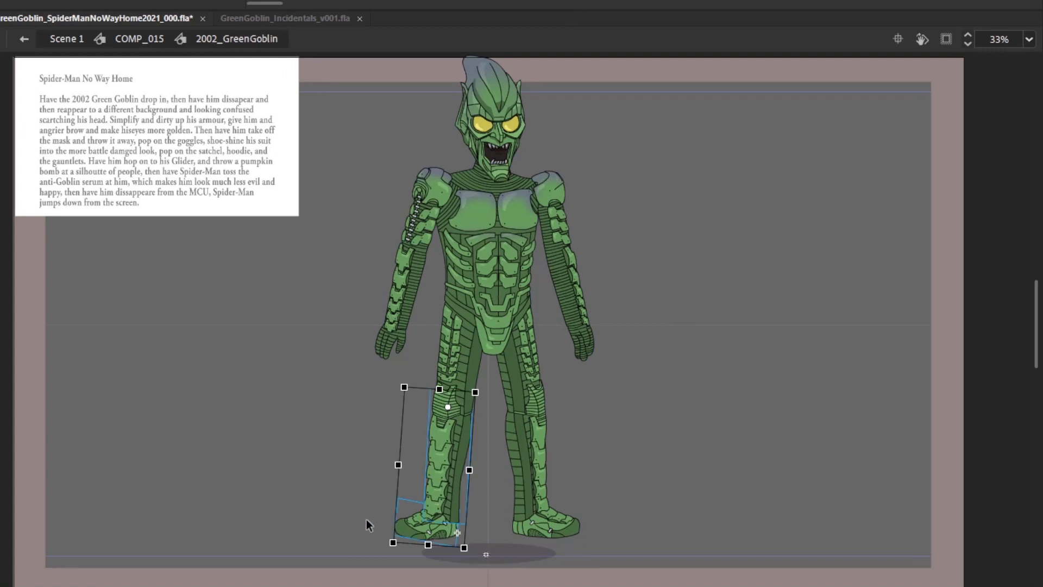
drag(366, 519, 457, 318)
drag(393, 469, 394, 466)
Rotate the viewer-right lower leg and foot outward about the knee and slightly skew the whole leg in the falling pose
click(543, 468)
drag(543, 467, 525, 406)
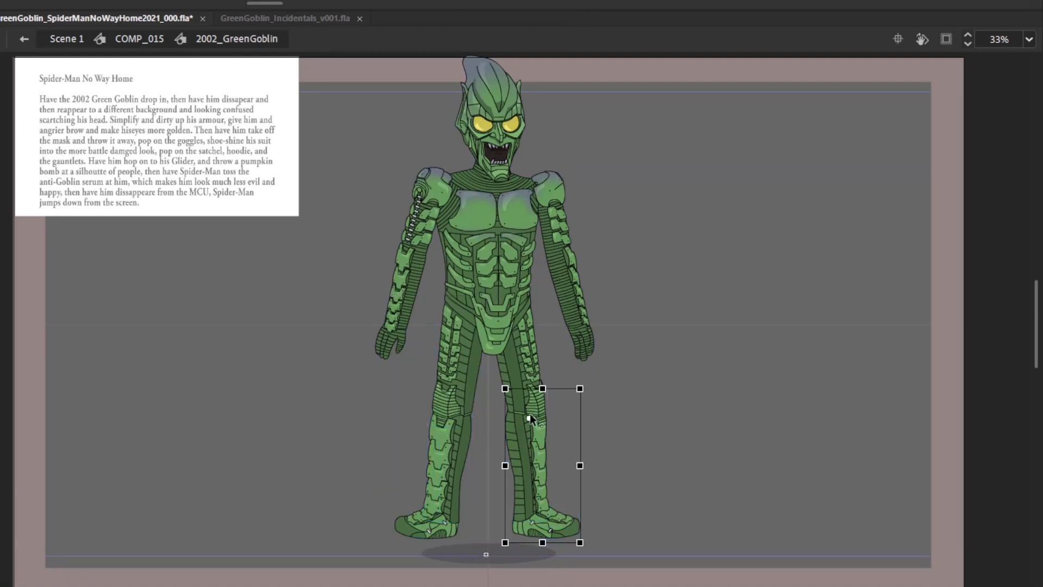
drag(588, 546, 606, 544)
drag(589, 494, 591, 489)
shift+click(537, 418)
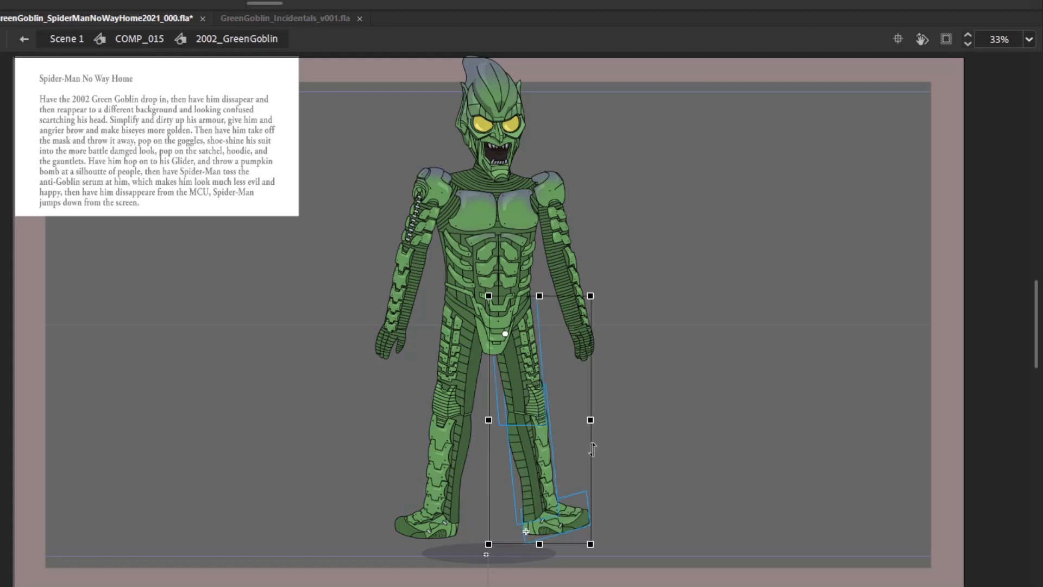
drag(591, 450, 594, 446)
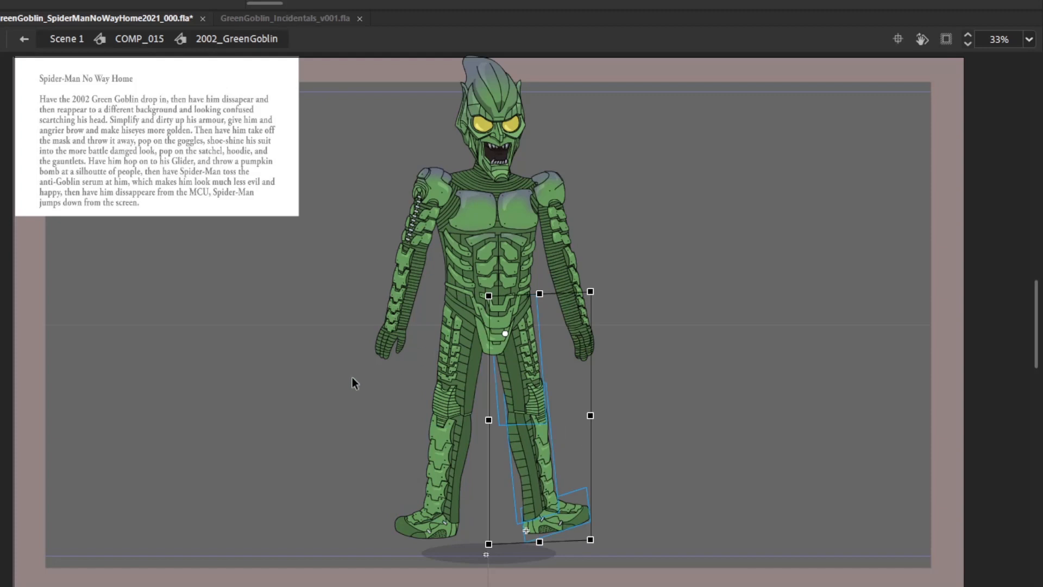
Adjust the viewer-left forearm about the elbow and swing the whole arm slightly outward from the body in the falling pose
click(400, 297)
drag(400, 300, 412, 250)
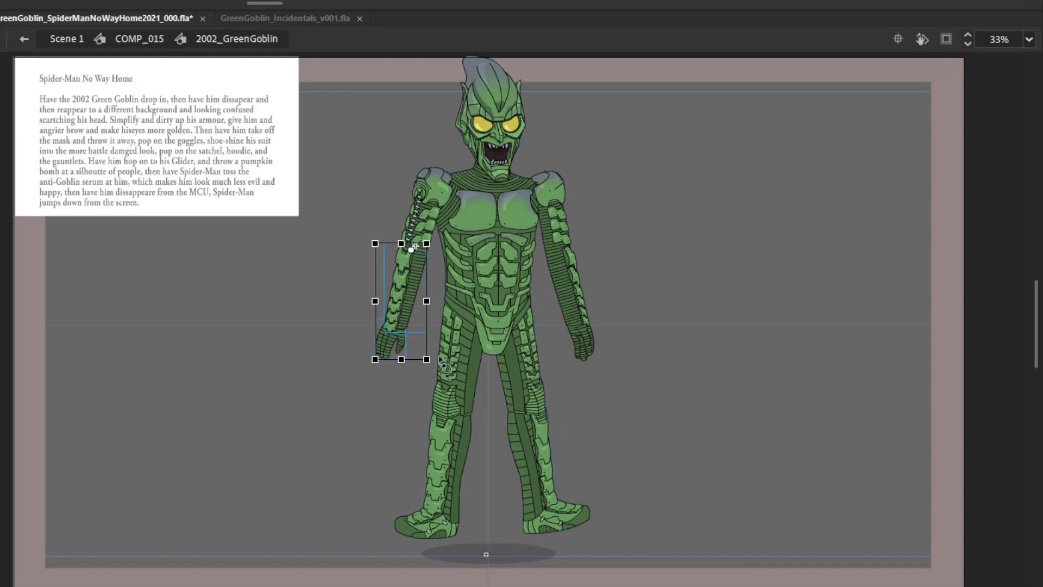
drag(442, 363, 440, 371)
click(384, 346)
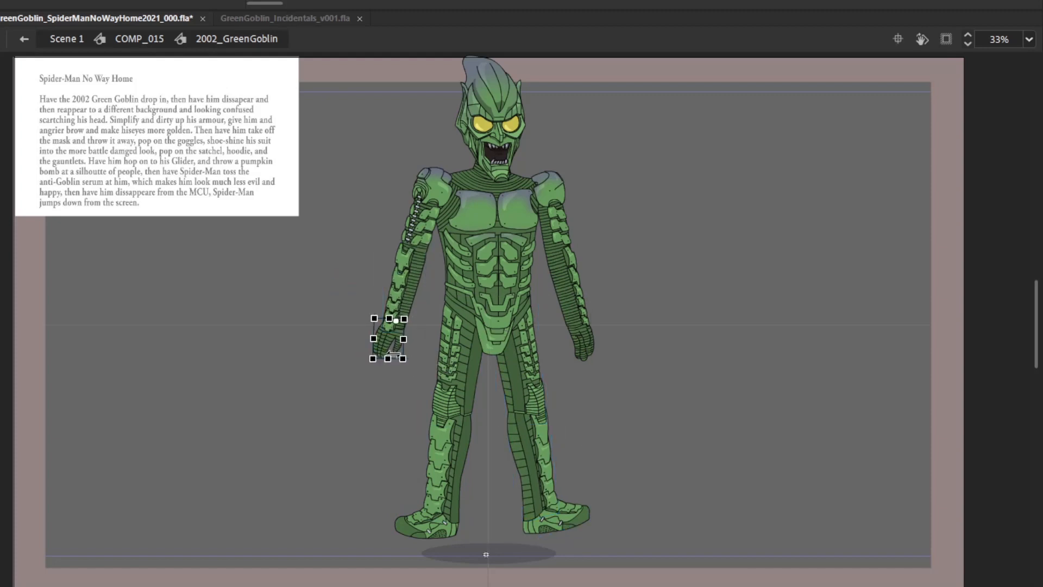
drag(418, 373, 393, 299)
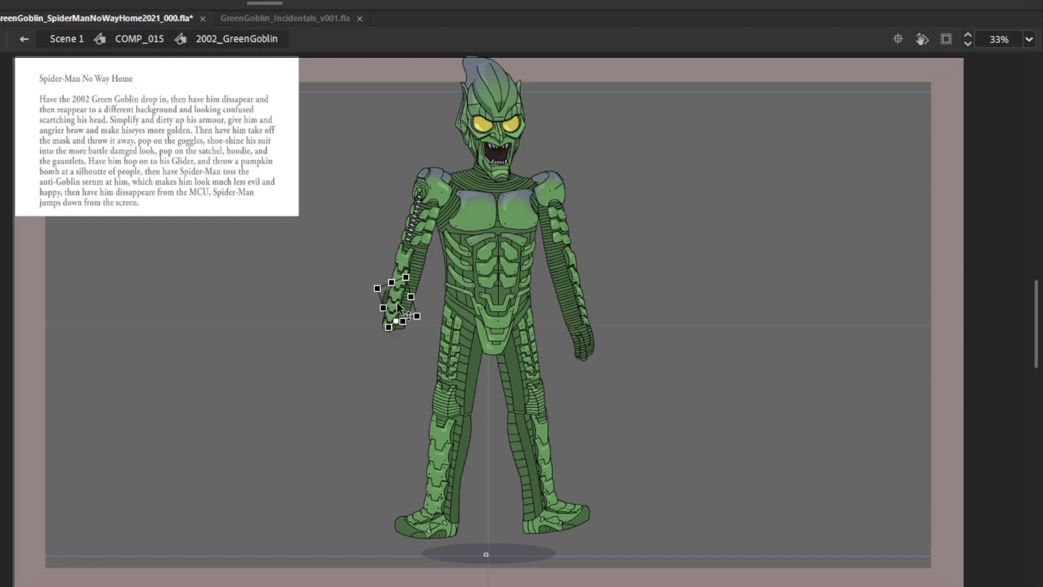
key(ctrl+z)
drag(345, 398, 440, 179)
drag(472, 365, 467, 368)
Swing the viewer-right arm and hand outward about the shoulder and nudge the arm into place in the falling pose
click(587, 350)
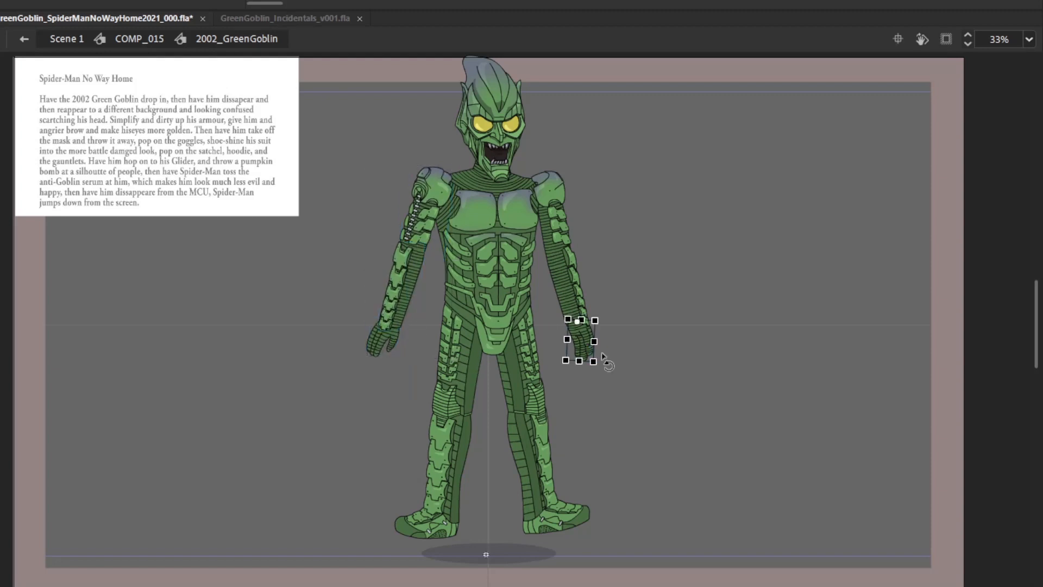
drag(619, 365, 571, 234)
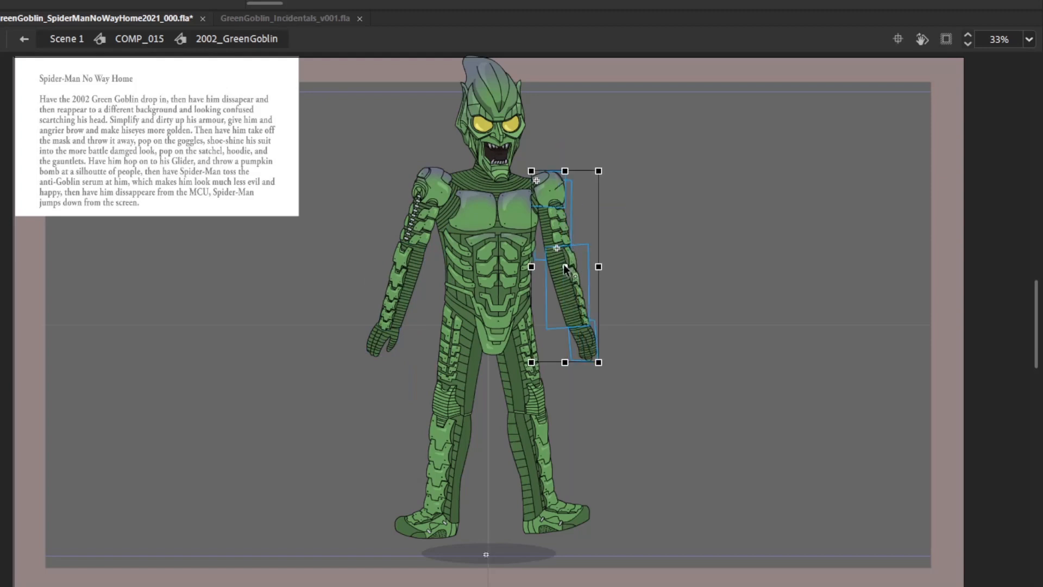
drag(567, 271, 535, 183)
drag(608, 363, 570, 144)
click(676, 334)
drag(693, 376, 553, 170)
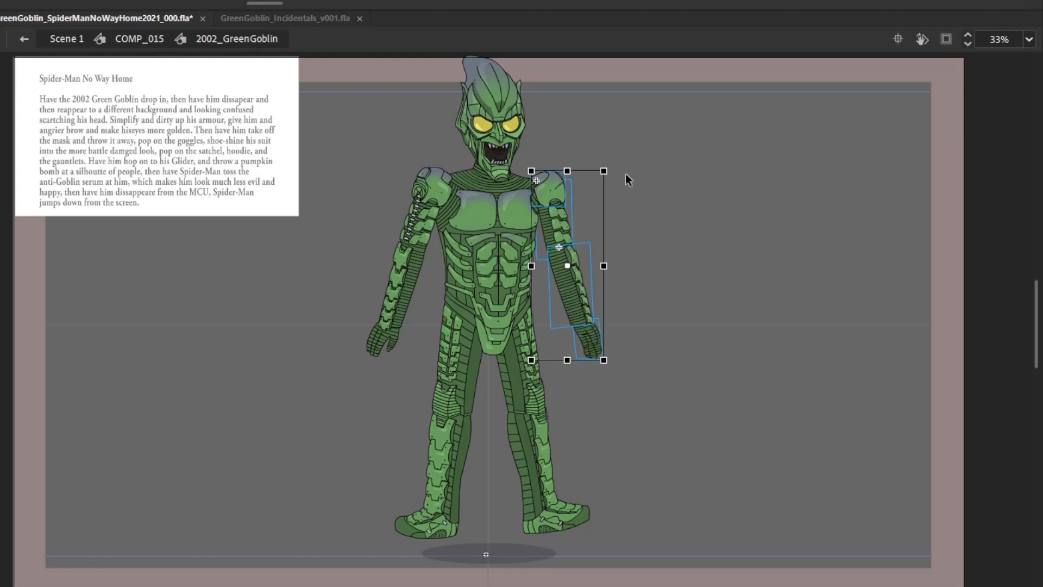
key(Left)
key(Left)
drag(657, 262, 646, 210)
Step back and forth between the airborne frames and the landing to examine how the adjusted falling pose reads
key(comma)
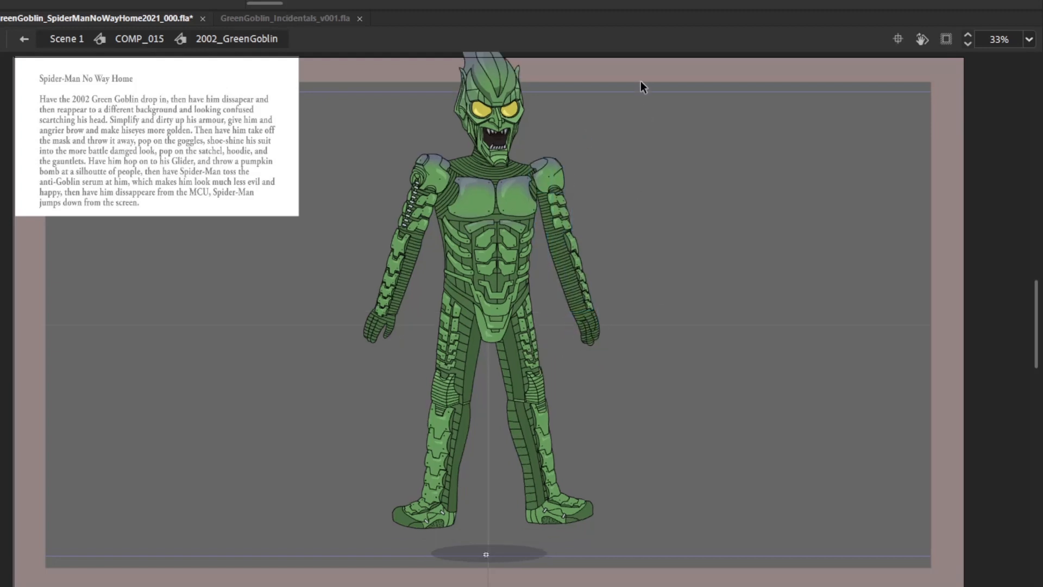
key(comma)
key(period)
key(period)
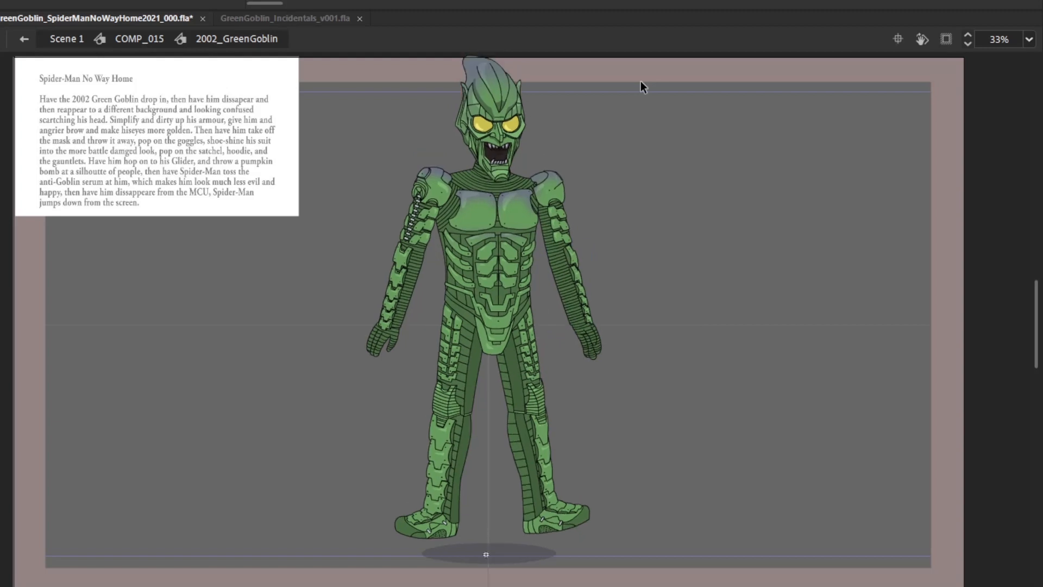
key(comma)
key(comma)
key(period)
key(period)
key(period)
key(period)
key(comma)
key(comma)
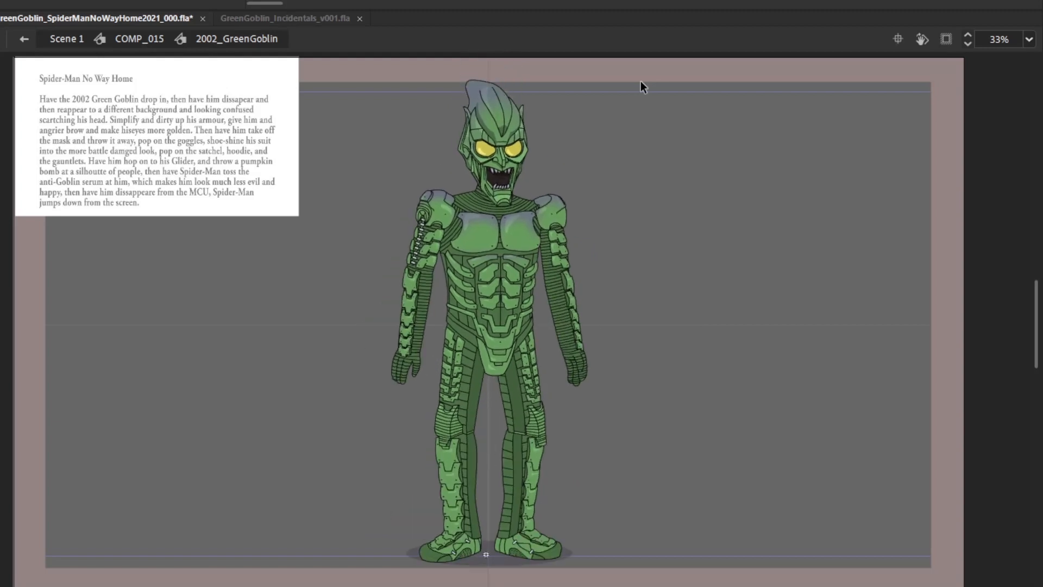
Stretch the goblin's body without the head slightly downward from a pivot at the neck, and slightly rotate the head
drag(368, 529, 666, 70)
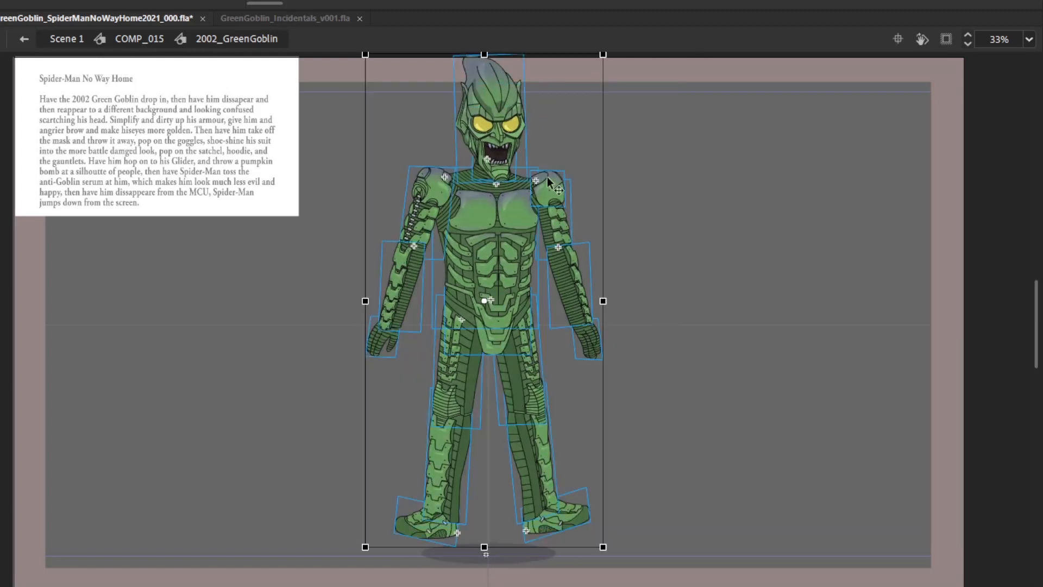
shift+click(514, 144)
drag(485, 344, 492, 162)
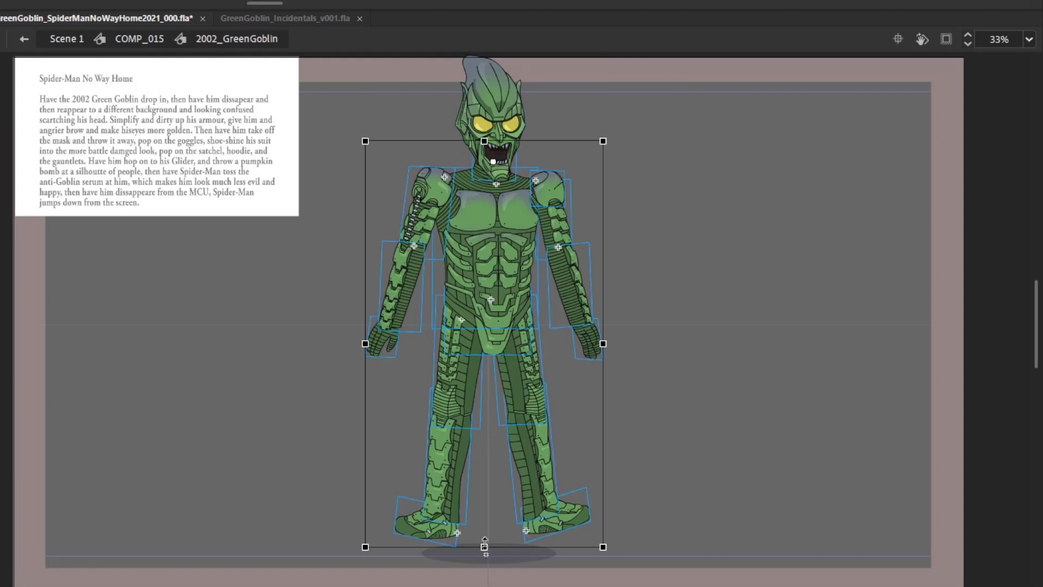
drag(484, 547, 484, 557)
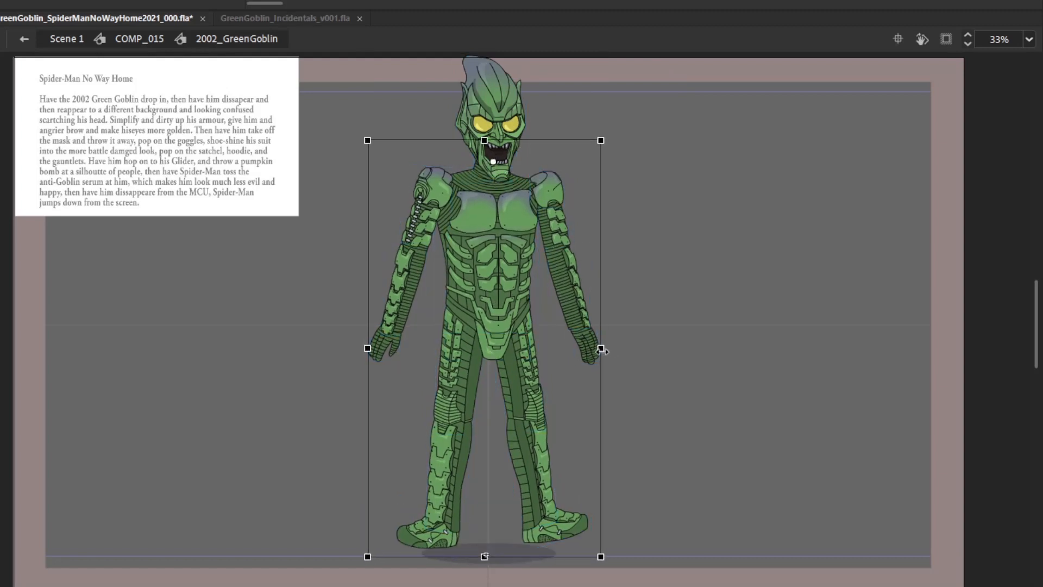
click(516, 95)
drag(532, 55, 532, 53)
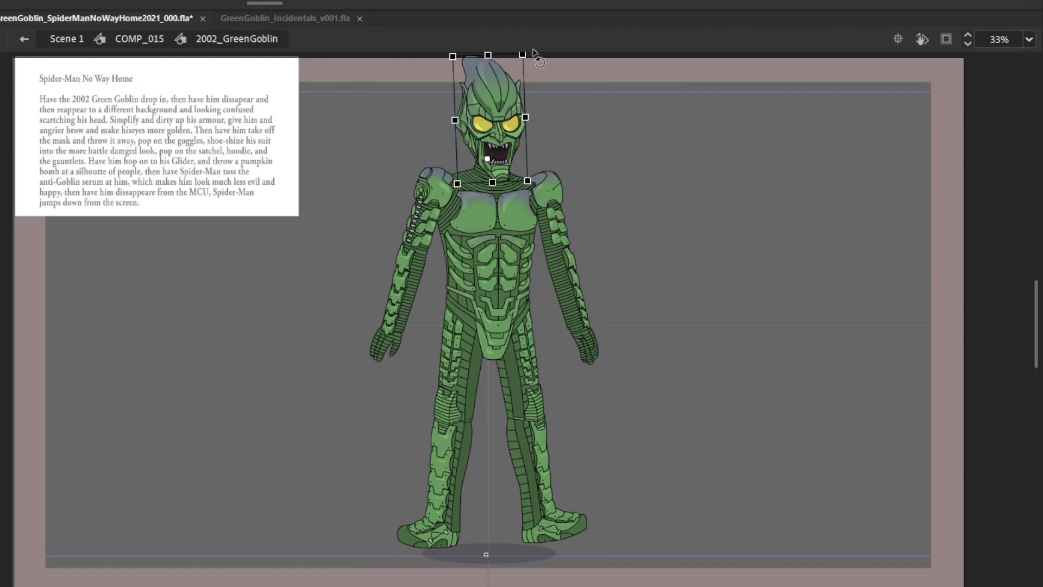
Narrow the goblin's head slightly, and nudge the entire goblin upward above its shadow in the widest-spread airborne pose
drag(525, 118, 524, 118)
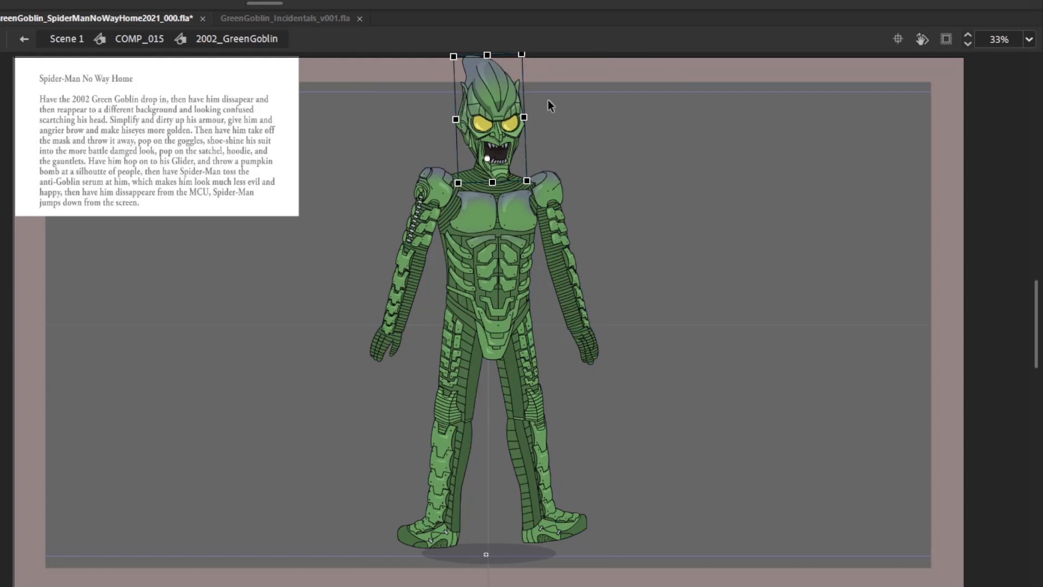
key(Return)
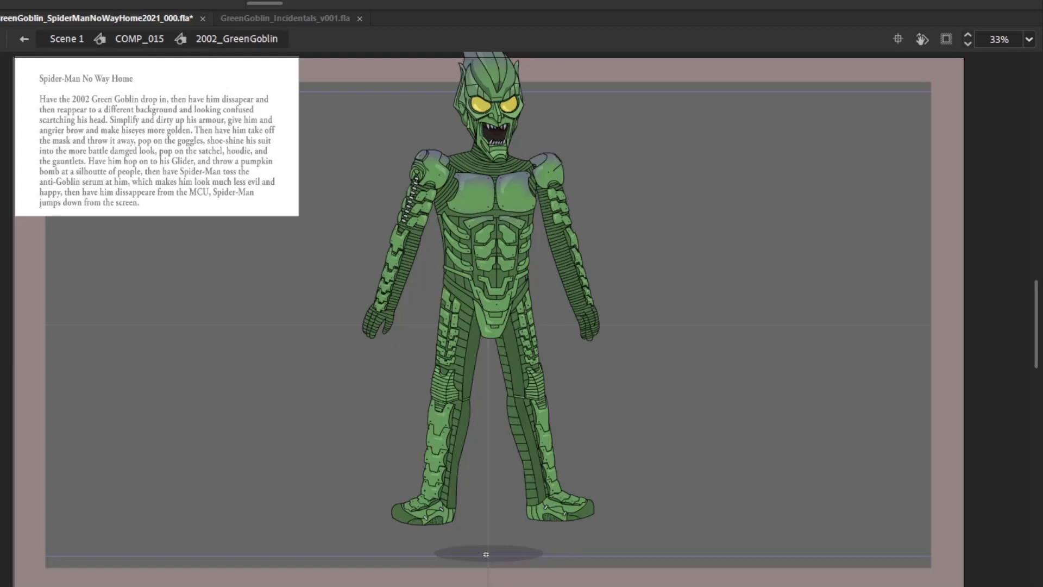
drag(295, 530, 839, 120)
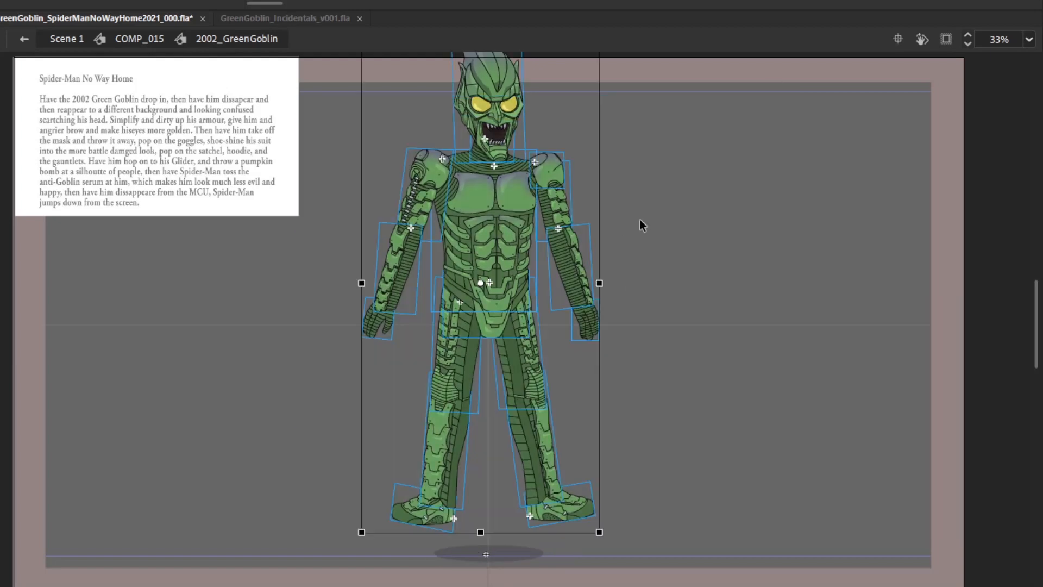
key(Up)
key(Up)
key(Up)
key(Up)
key(Up)
key(Up)
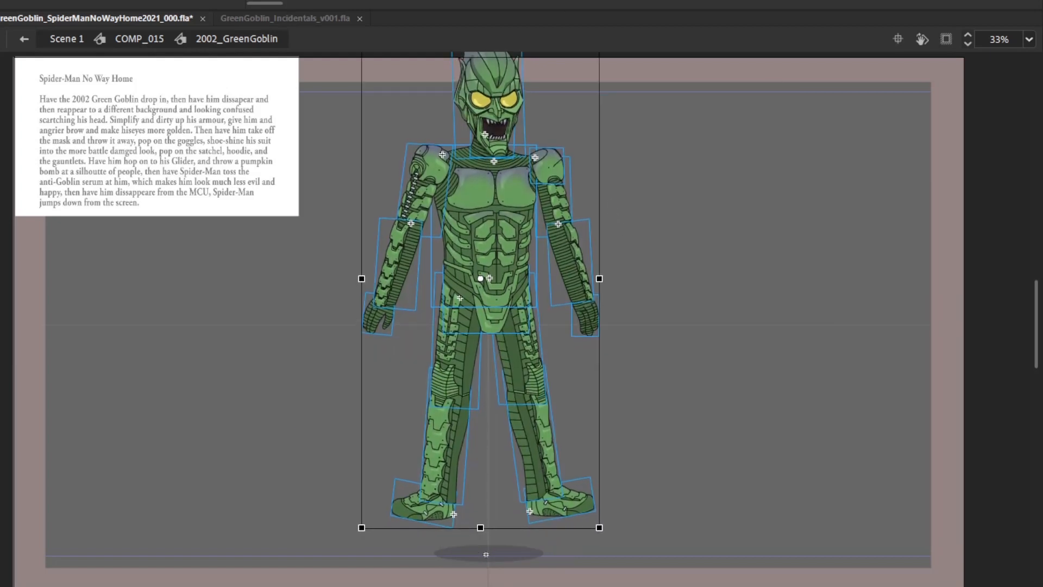
Nudge all the goblin's body parts upward in the adjacent airborne frame with the arms closer in
key(.)
drag(370, 497, 711, 53)
key(Up)
key(Up)
key(Up)
key(Up)
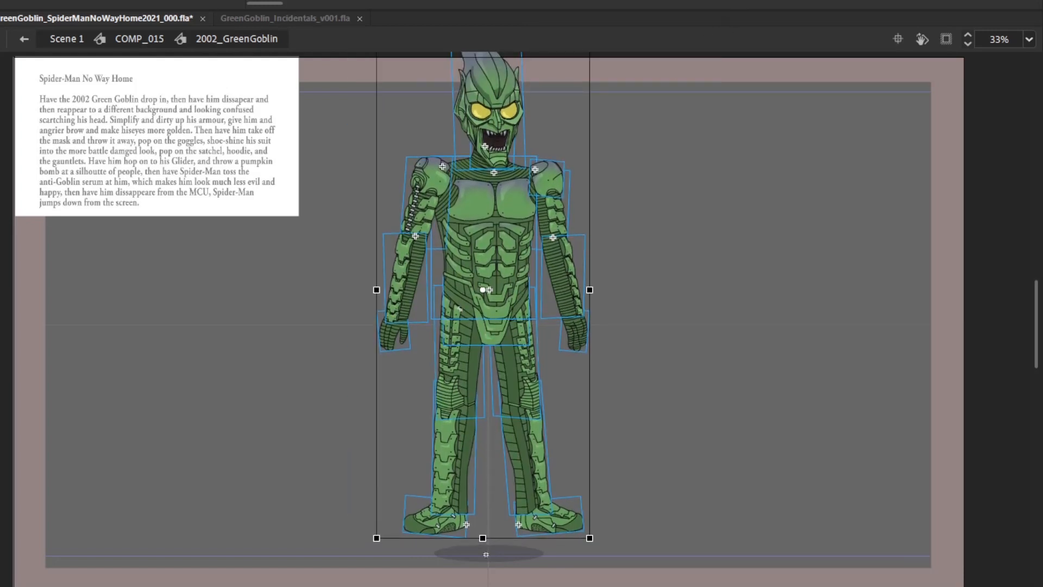
Step through the thin sliver and landing frames to examine how the raised airborne poses connect
key(.)
key(.)
key(.)
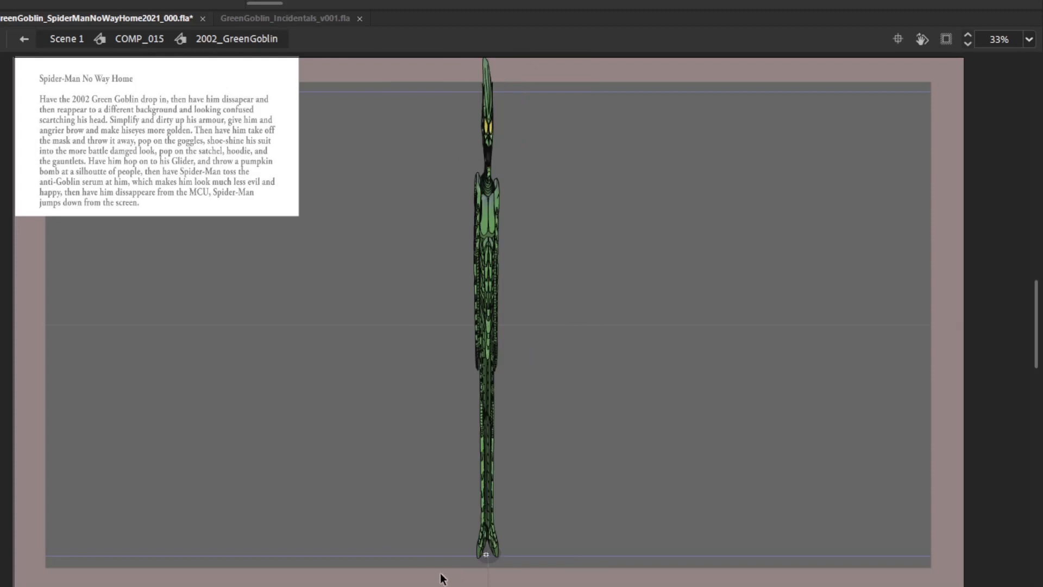
drag(441, 533, 678, 71)
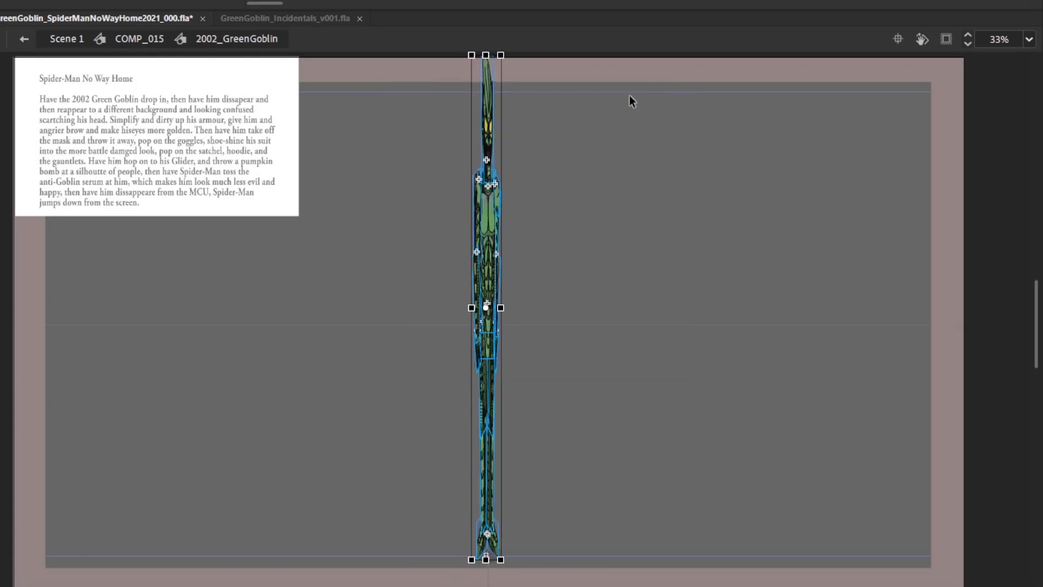
key(.)
key(.)
key(.)
key(.)
key(.)
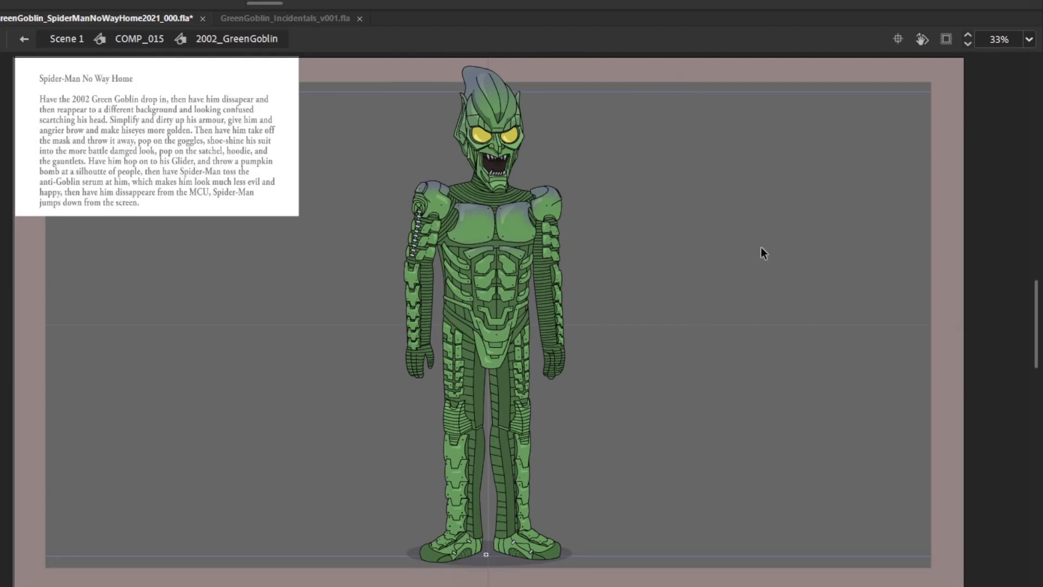
Return to COMP_015 and scale the 2002 Green Goblin down slightly from its feet
double_click(678, 159)
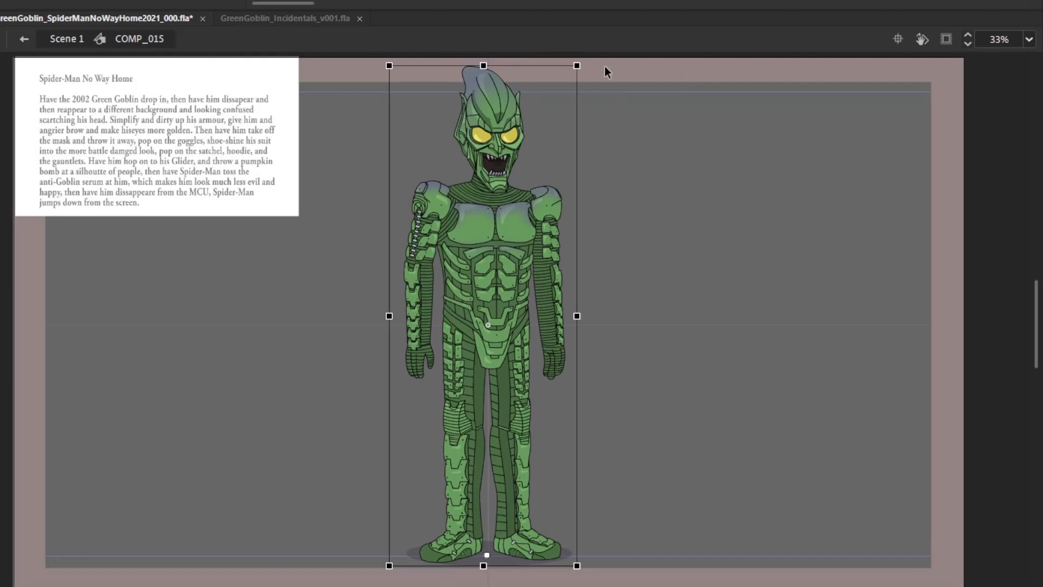
drag(577, 65, 577, 72)
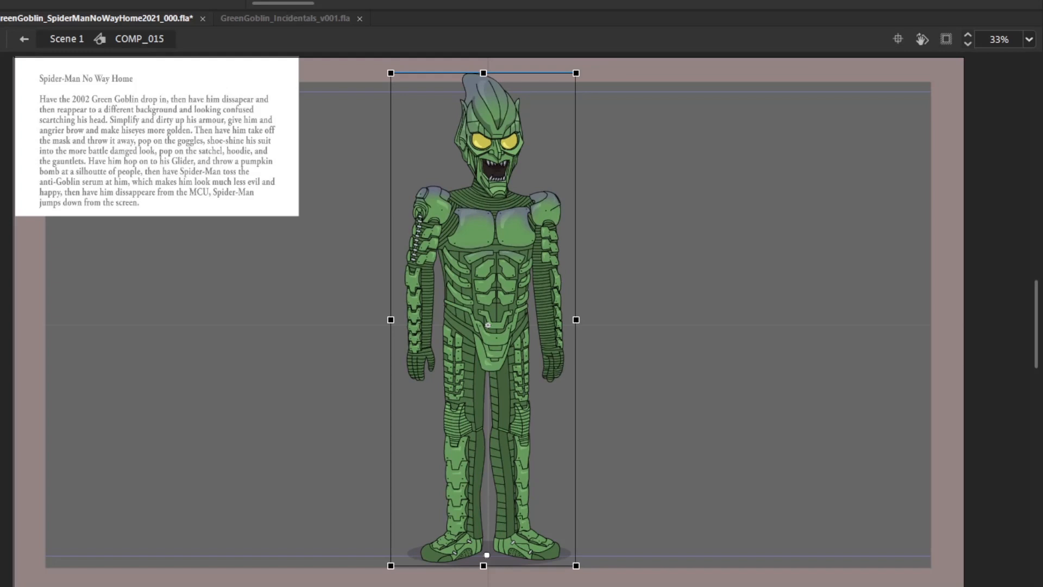
key(.)
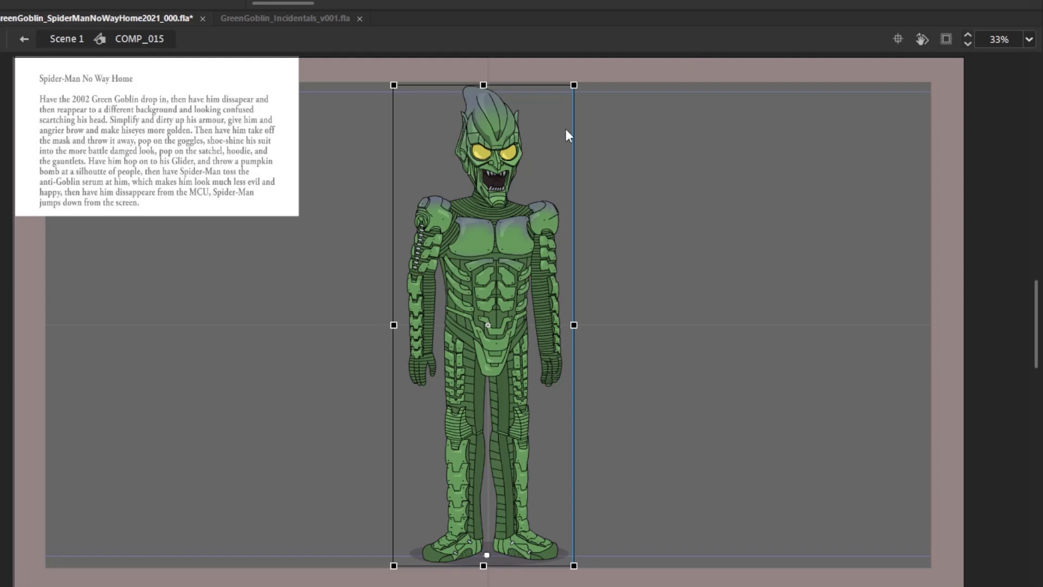
key(.)
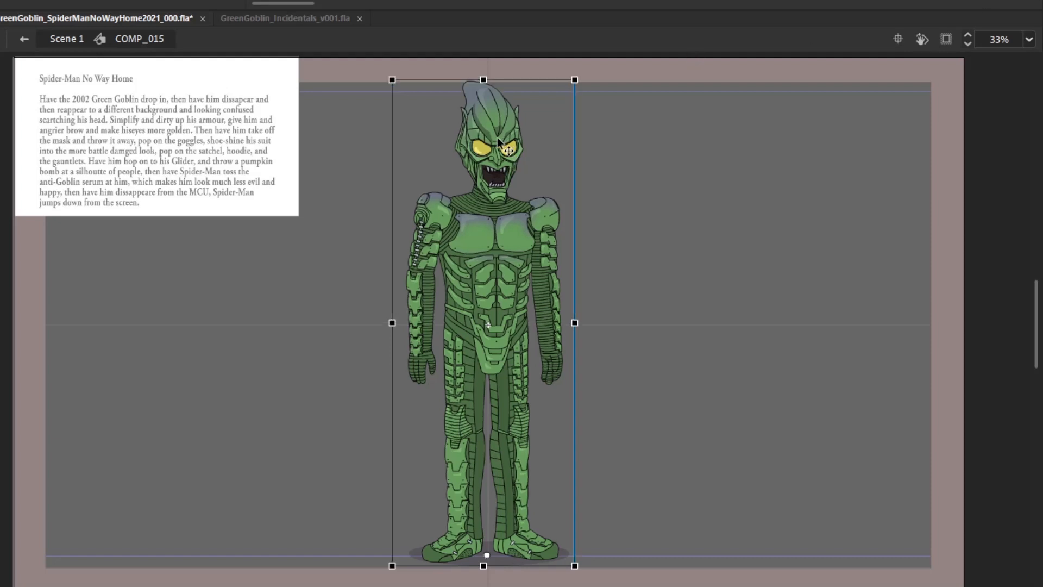
Nudge the scaled goblin slightly down and toward the vertical centre guide in COMP_015
key(Down)
key(Down)
key(Down)
key(Right)
key(Right)
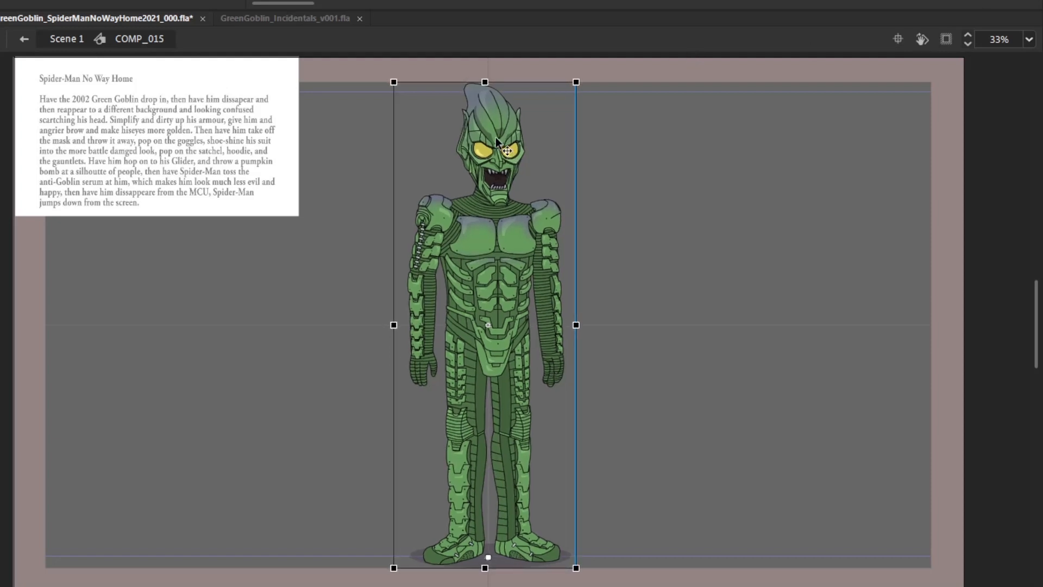
key(Up)
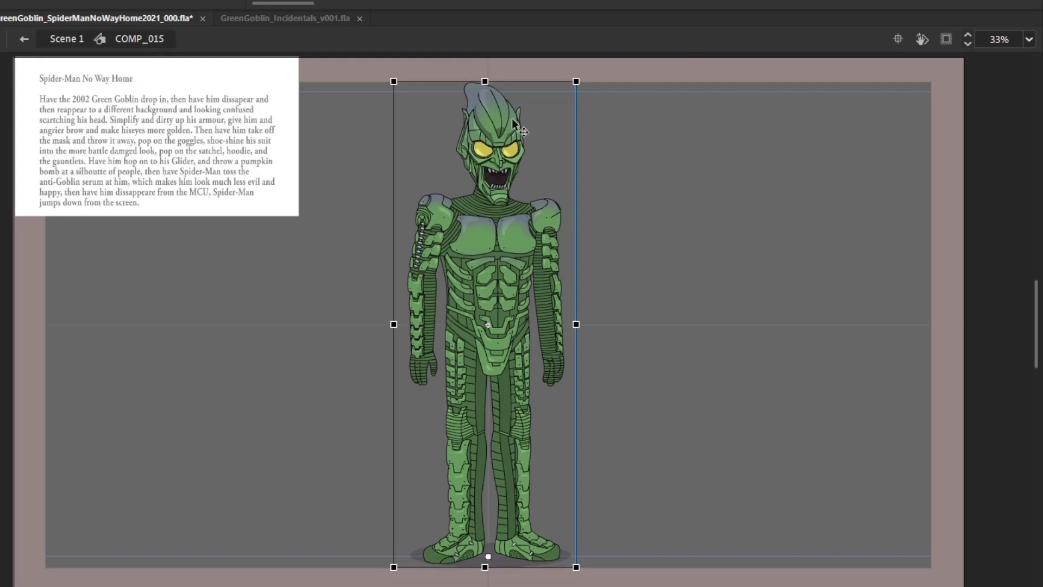
Reopen the 2002_GreenGoblin symbol and apply Synchronize Symbols to the airborne animation frames
double_click(511, 119)
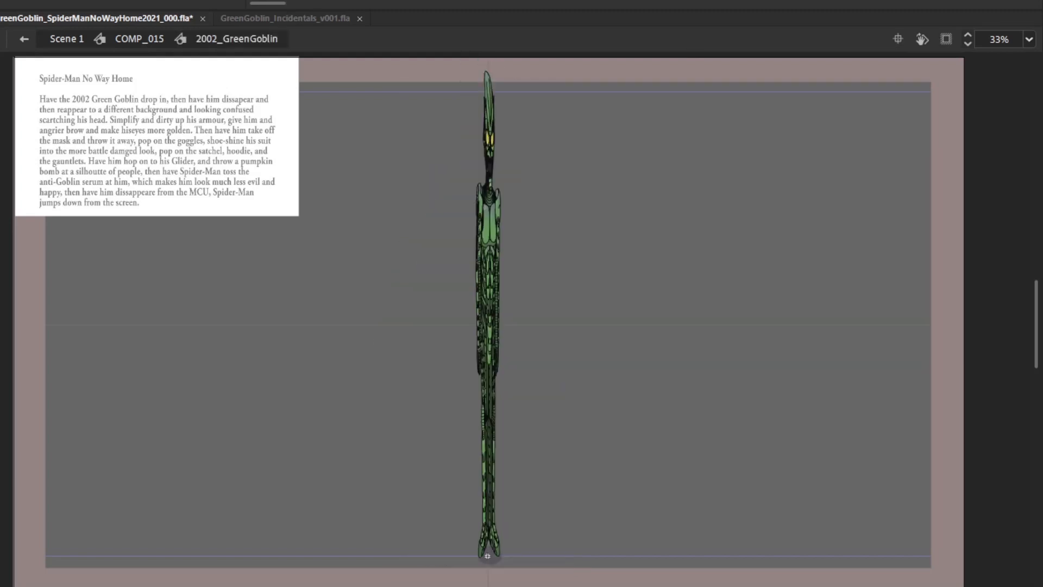
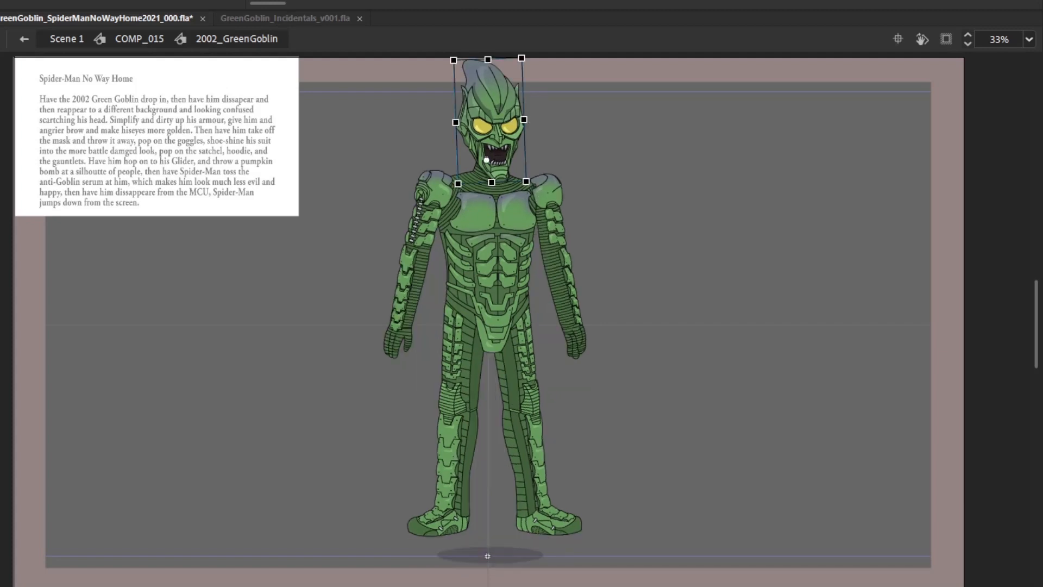
right_click(430, 1)
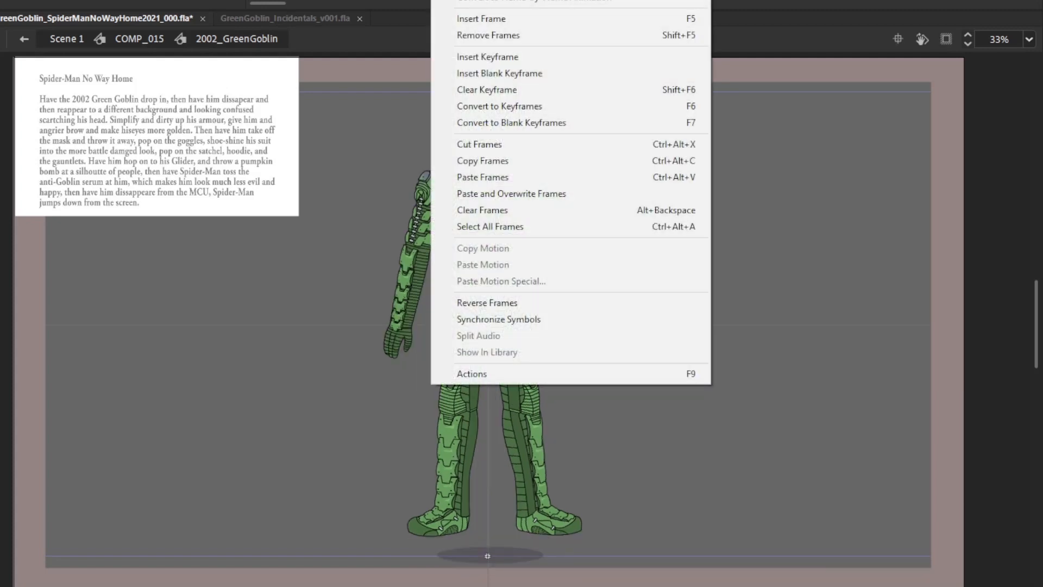
click(506, 322)
Step through the 2002_GreenGoblin timeline from the man in the lab coat through the sliver, airborne and landing poses to examine the timing
key(comma)
key(comma)
key(period)
key(period)
key(period)
key(period)
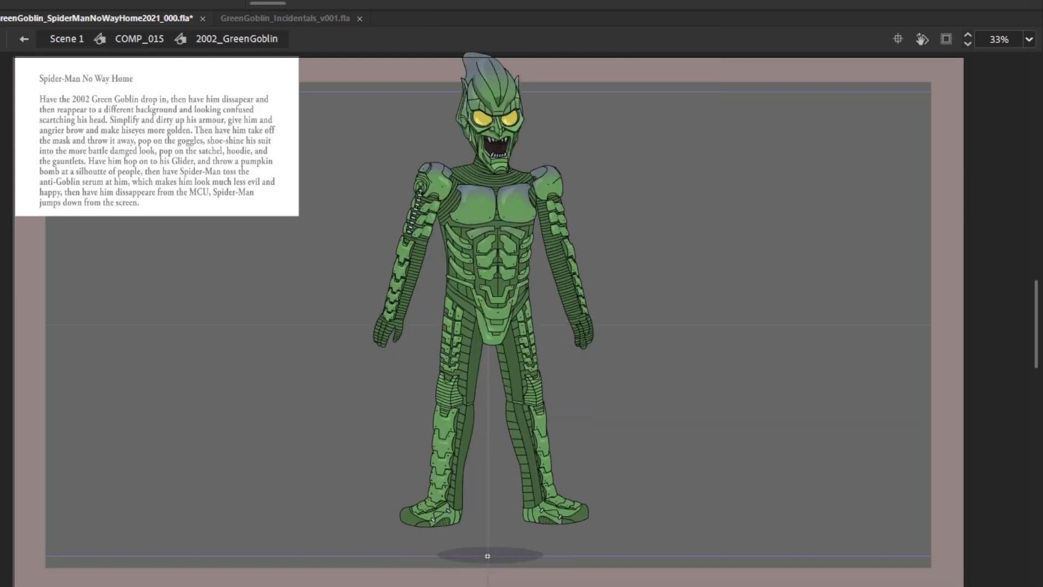
key(period)
key(period)
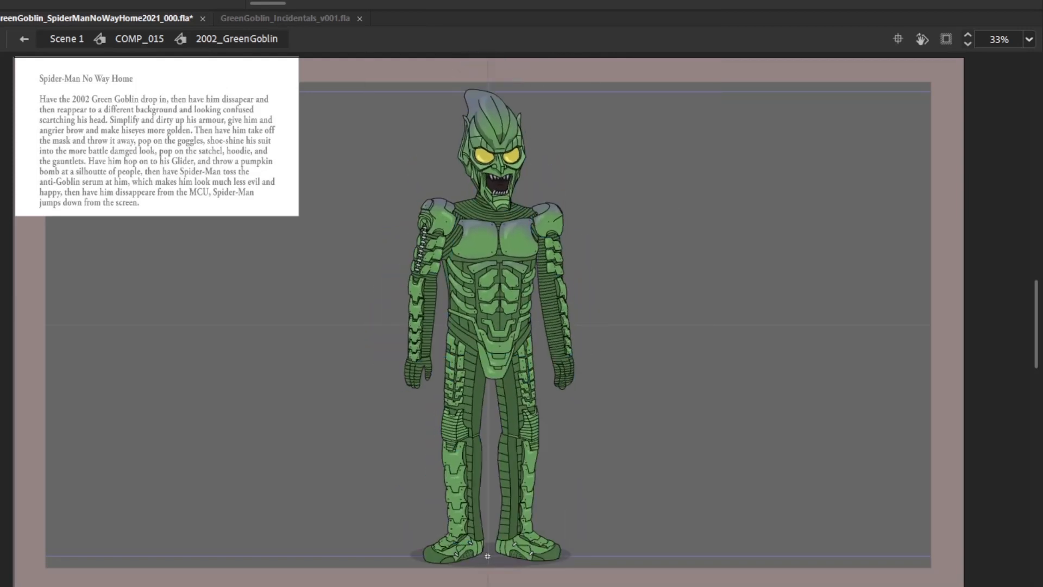
key(period)
key(period)
key(comma)
key(comma)
key(comma)
key(period)
key(period)
key(period)
key(period)
key(period)
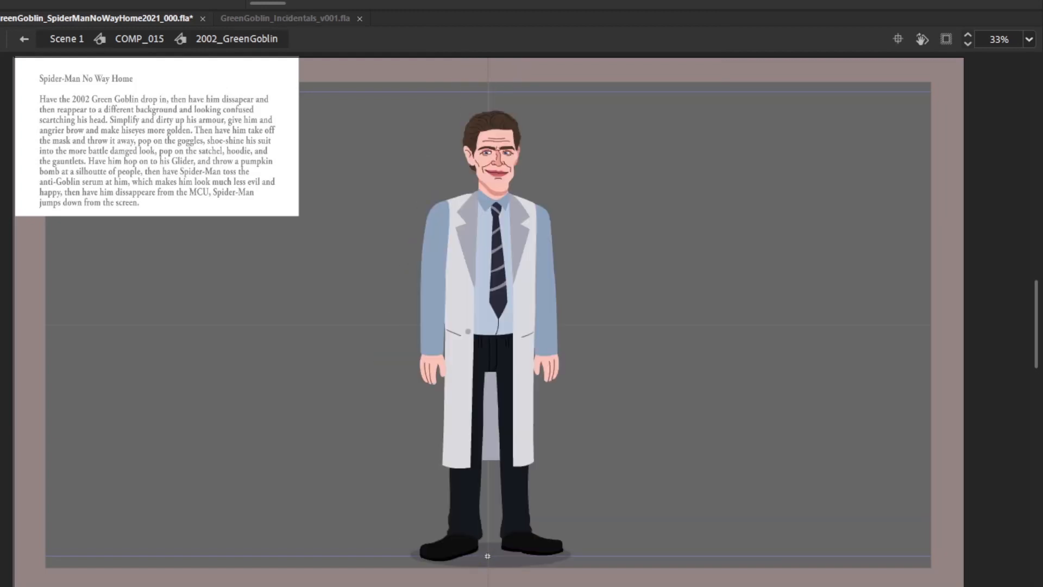
key(period)
key(period)
key(period)
key(period)
key(period)
key(period)
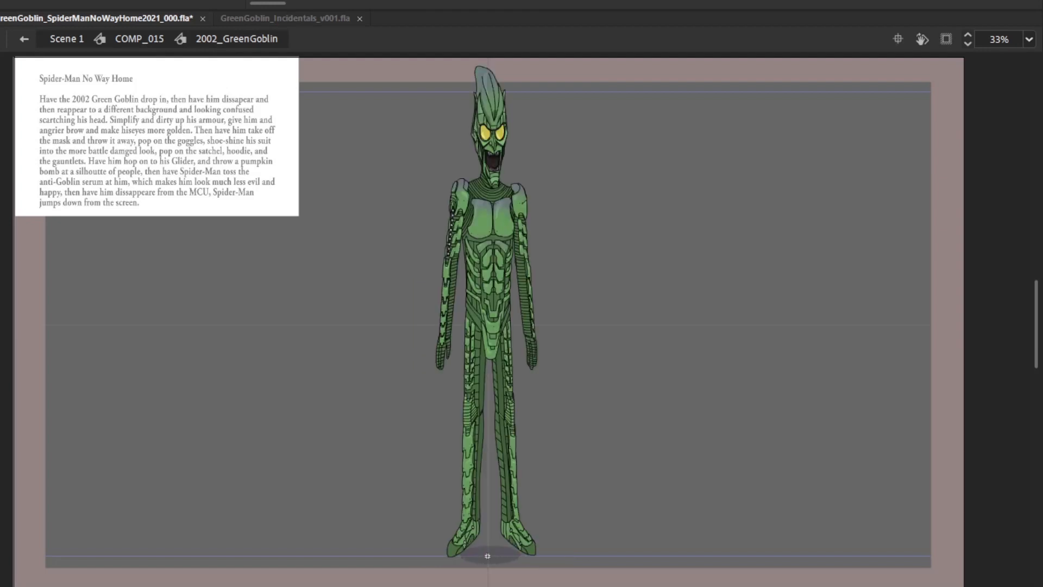
key(period)
key(period)
key(period)
key(period)
key(period)
key(period)
key(period)
key(period)
key(period)
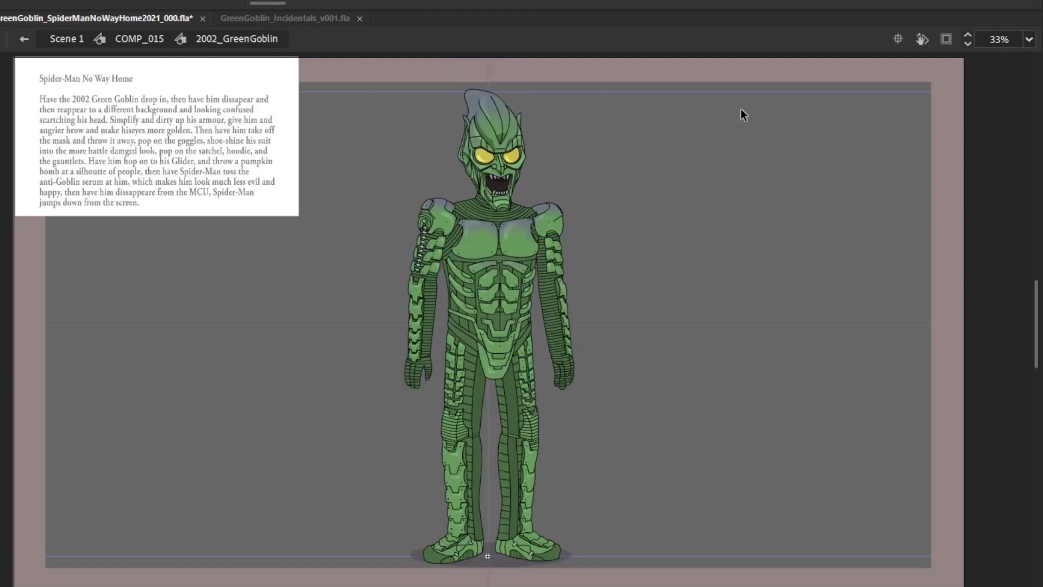
key(period)
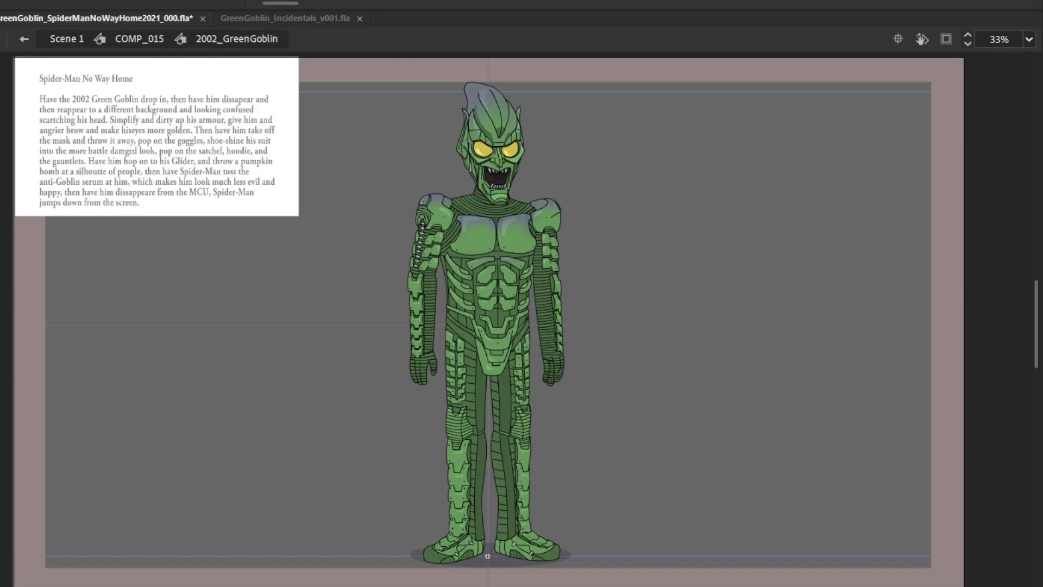
Leave the goblin symbol, check the COMP_015 playback with the gloved hand, and return to Scene 1
double_click(690, 228)
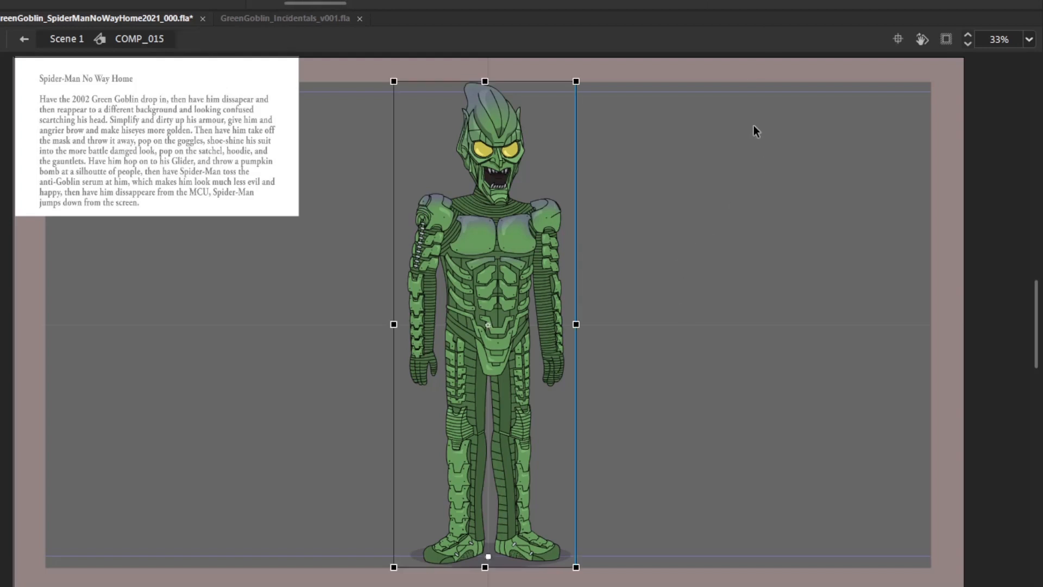
key(Return)
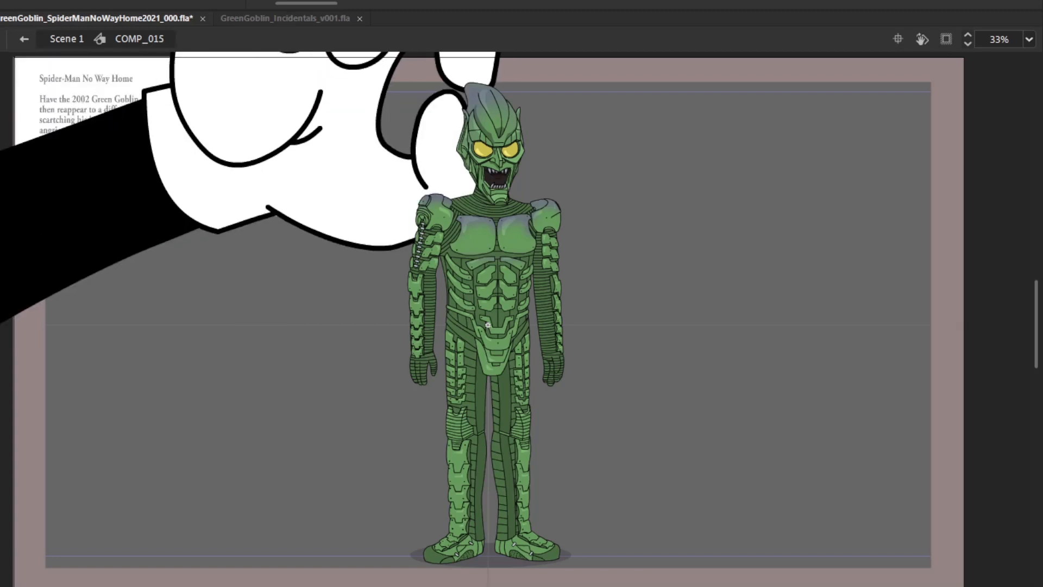
alt+click(568, 439)
drag(190, 448, 738, 115)
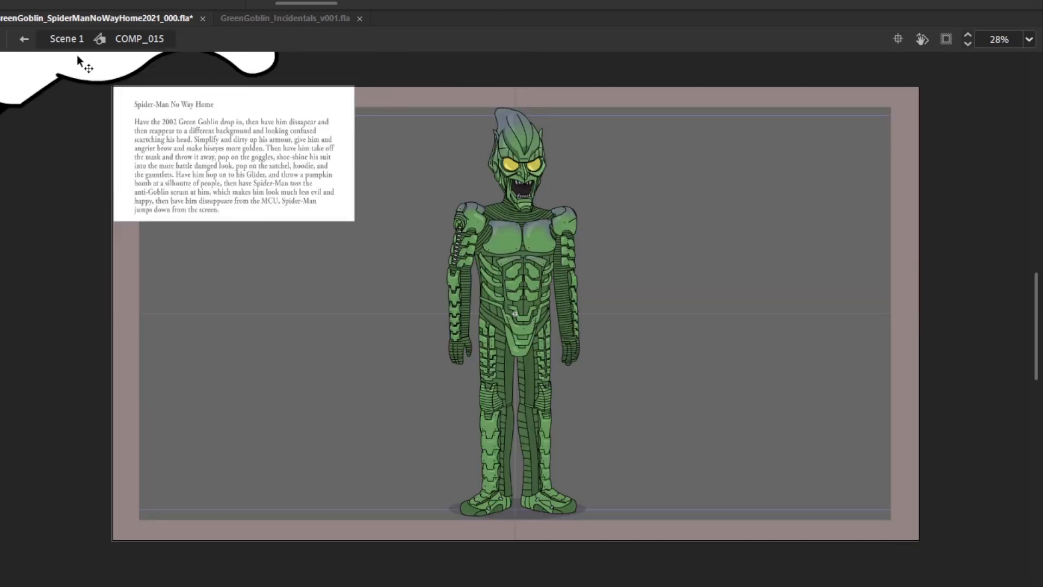
click(67, 39)
key(Escape)
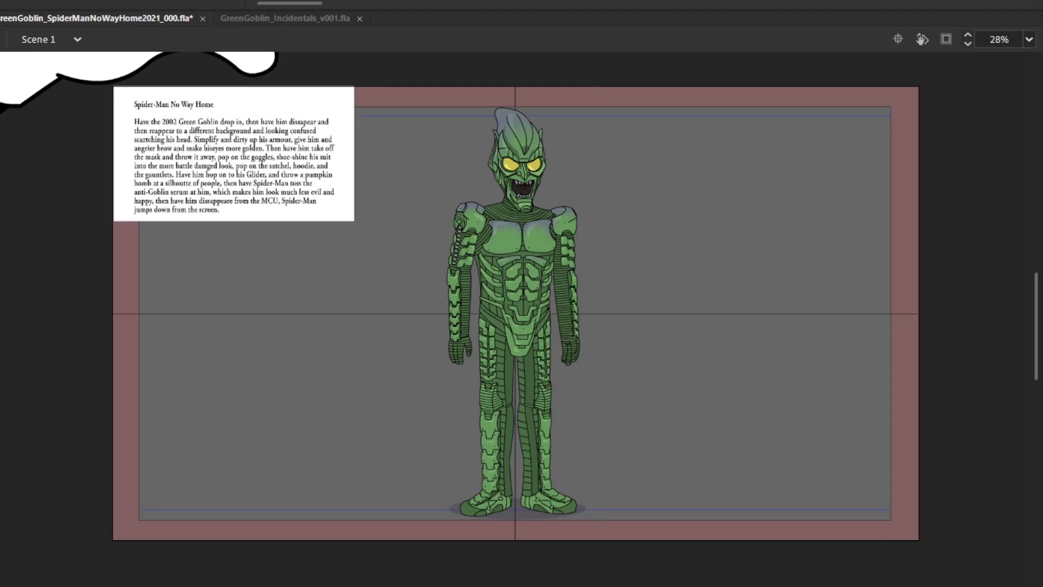
Scale the COMP_015 instance down about its centre on the gloved-hand frame, and lower it so the goblin stands near the bottom guide
click(519, 304)
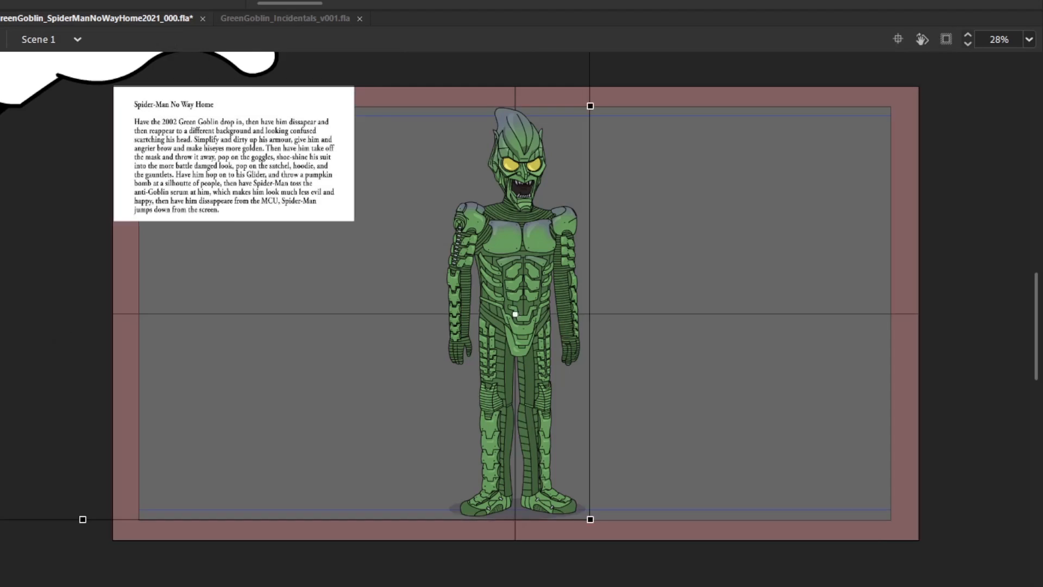
key(period)
key(period)
key(period)
key(period)
key(period)
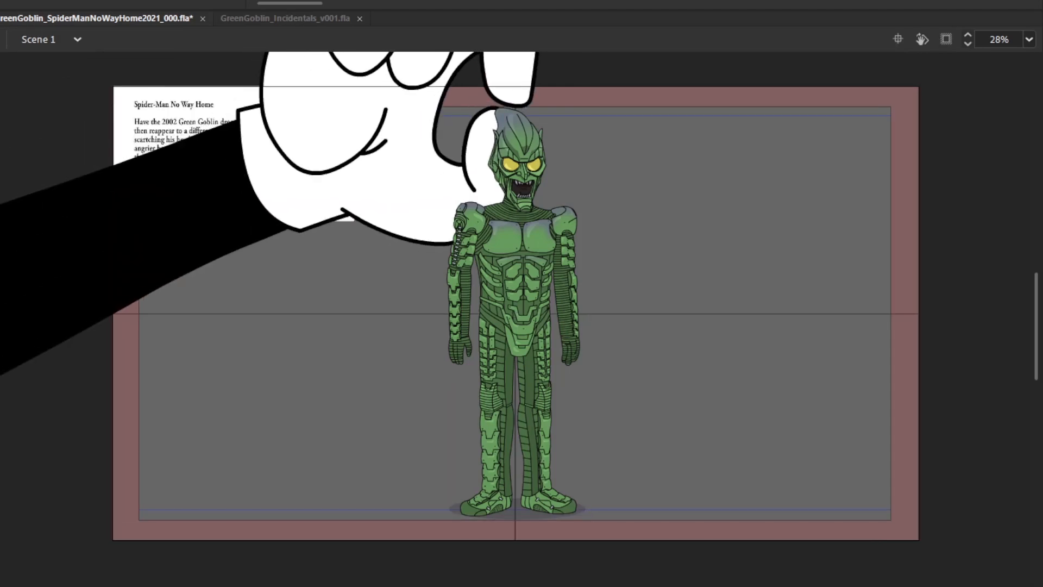
click(519, 304)
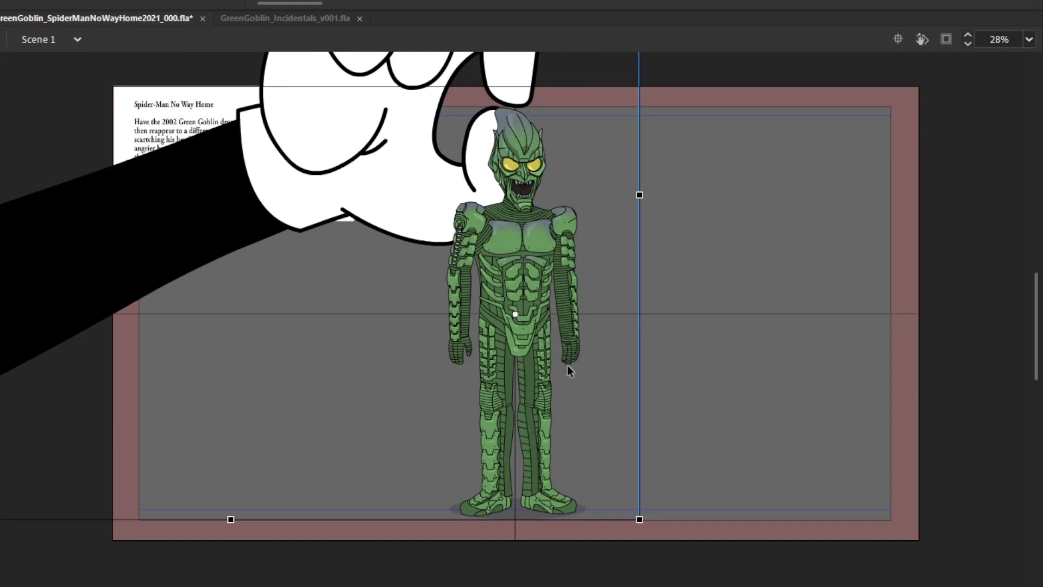
drag(639, 519, 629, 467)
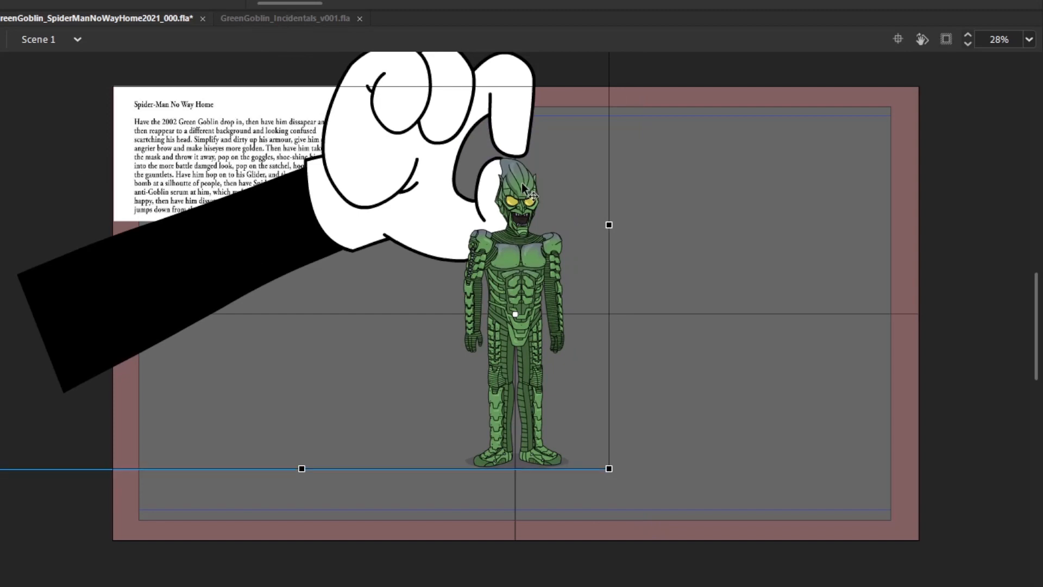
drag(522, 184, 525, 220)
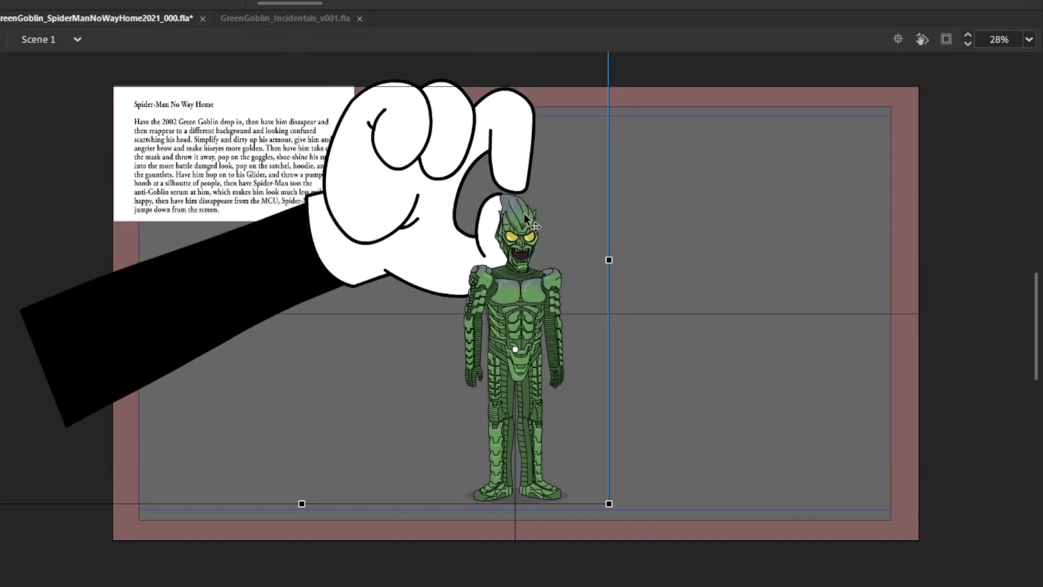
Compare the resized COMP_015 frame with the following frames, and reopen COMP_015 to check its next frame
key(period)
key(period)
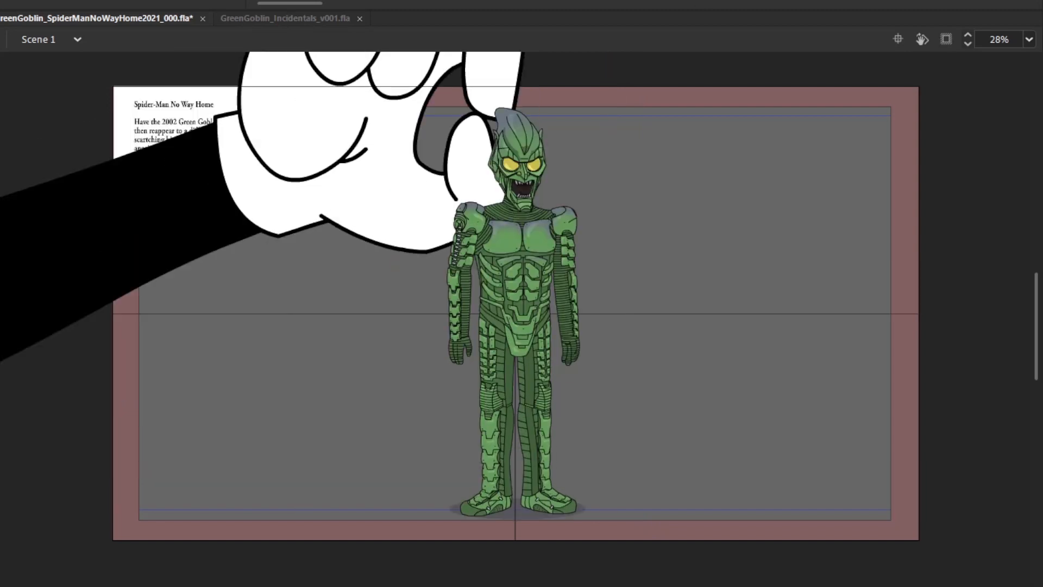
key(comma)
key(comma)
double_click(517, 236)
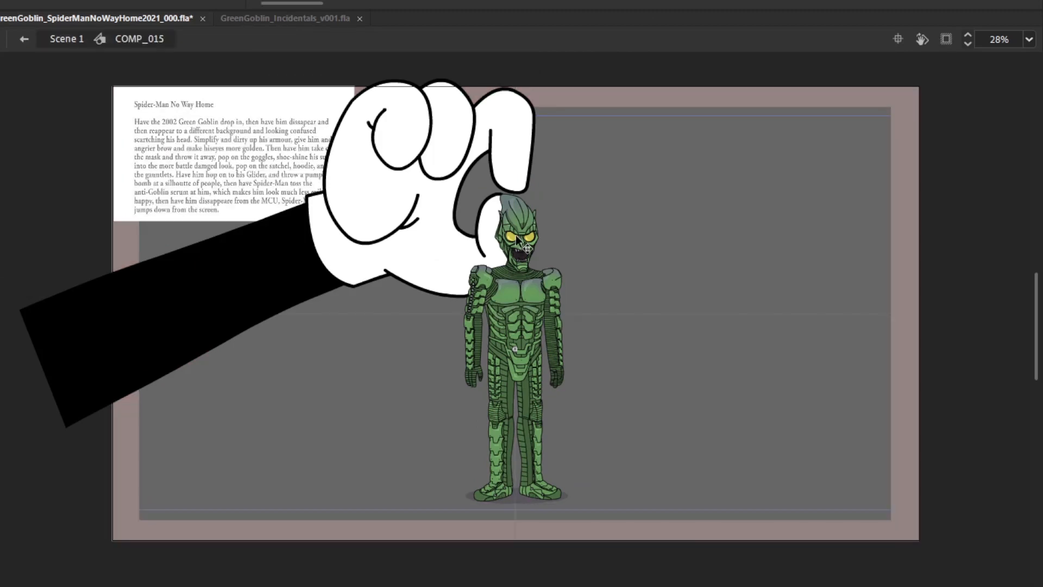
key(period)
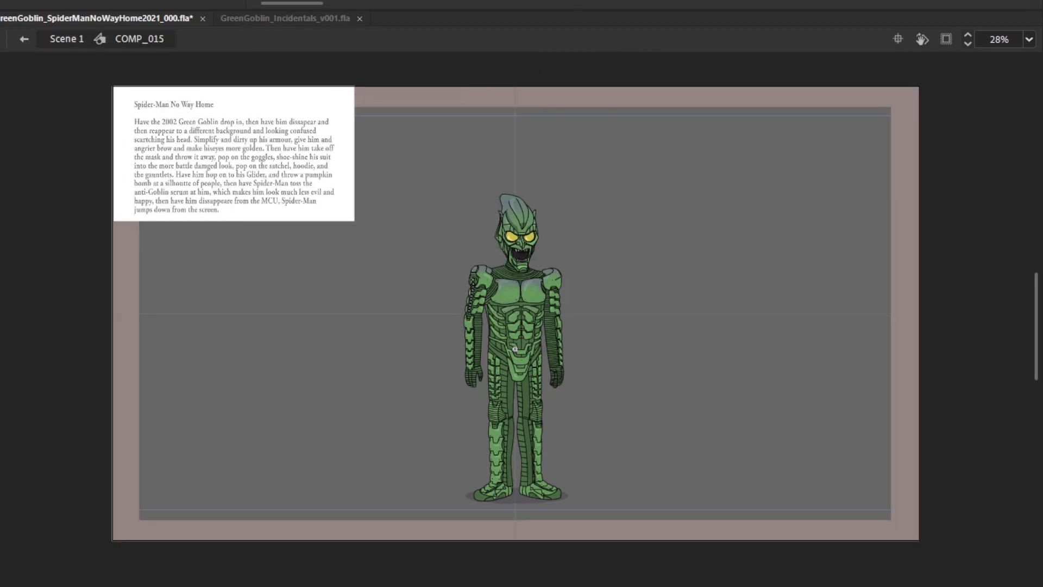
Step back and forth through the COMP_015 frames around the goblin's standing pose to examine how the landing settles
key(comma)
key(comma)
key(comma)
key(comma)
key(period)
key(period)
key(period)
key(period)
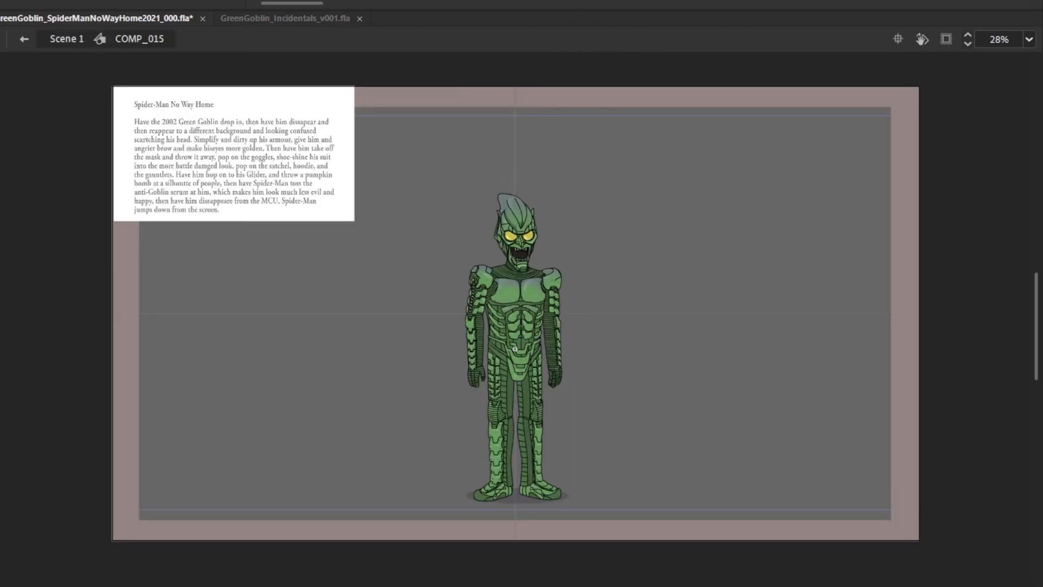
key(period)
key(period)
key(period)
key(period)
key(period)
key(comma)
key(comma)
key(comma)
key(comma)
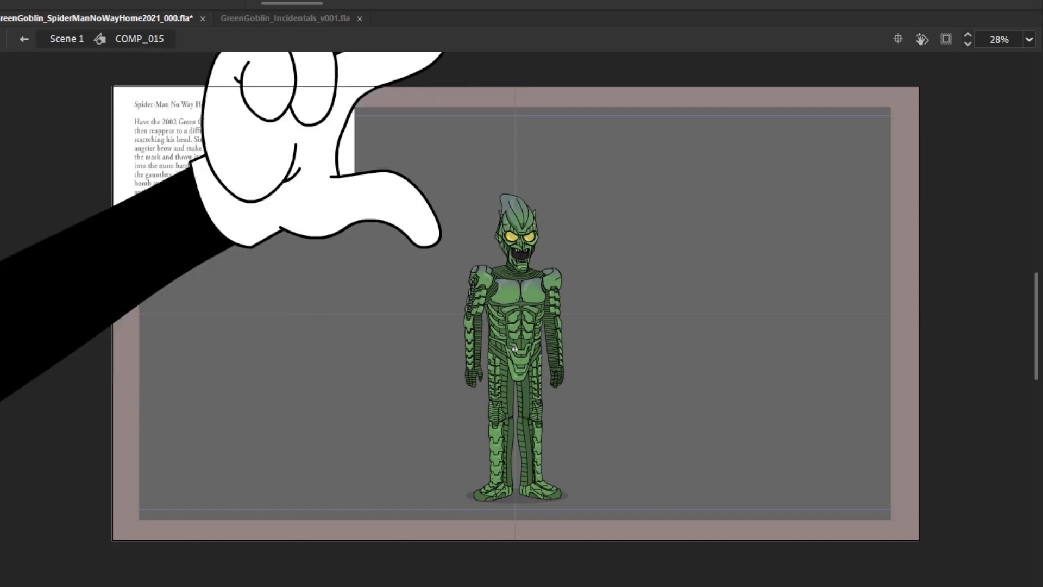
Step through the gloved hand's reach towards the goblin's head to examine the frames where it grips him
key(period)
key(period)
key(comma)
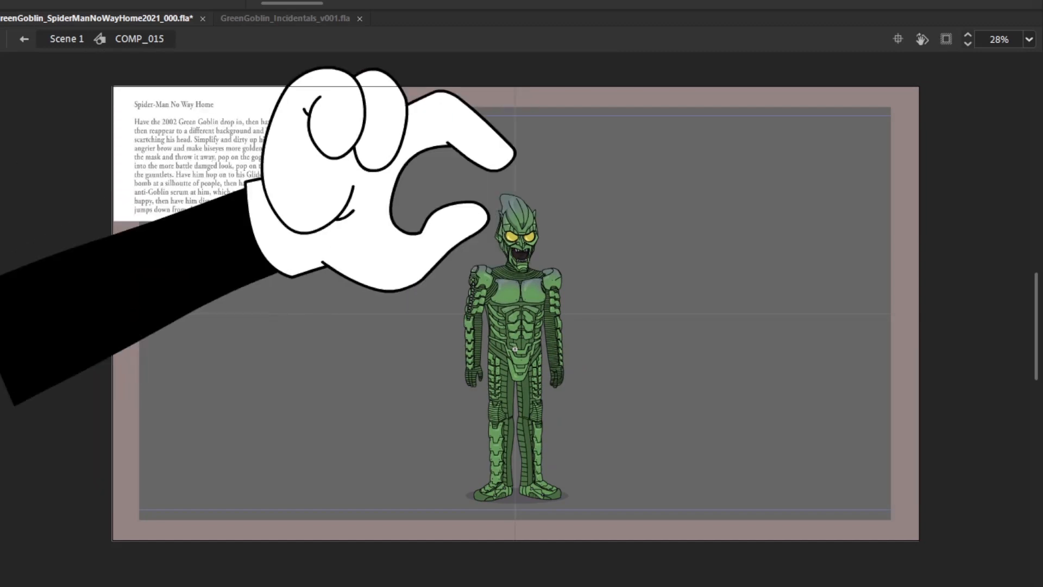
key(period)
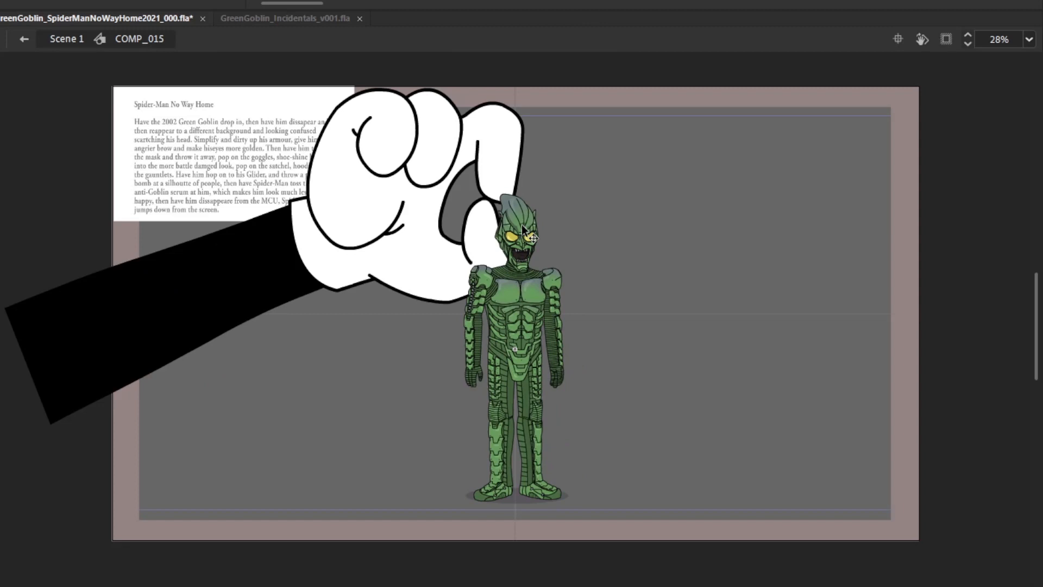
key(period)
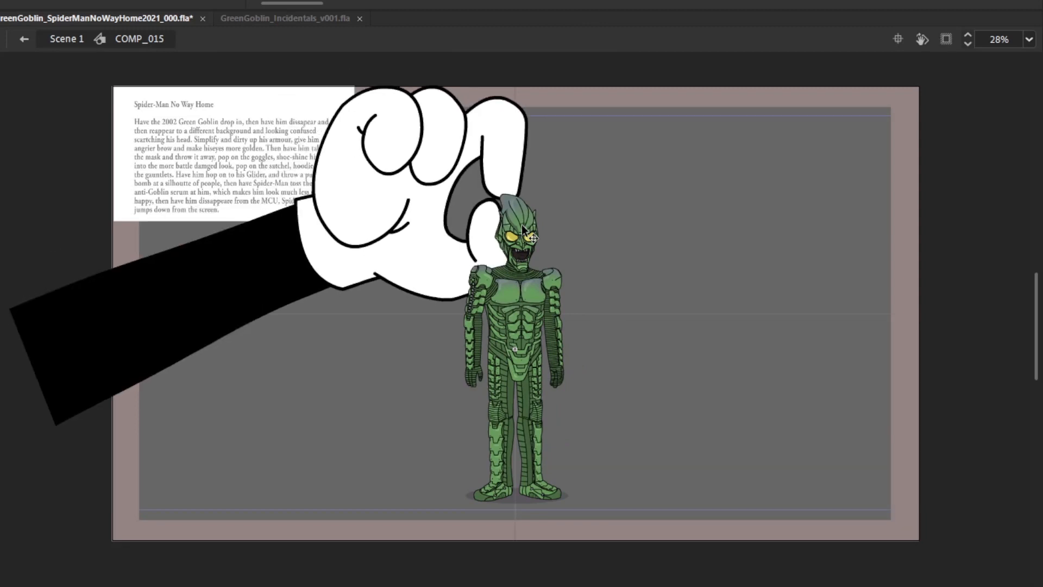
key(period)
click(524, 226)
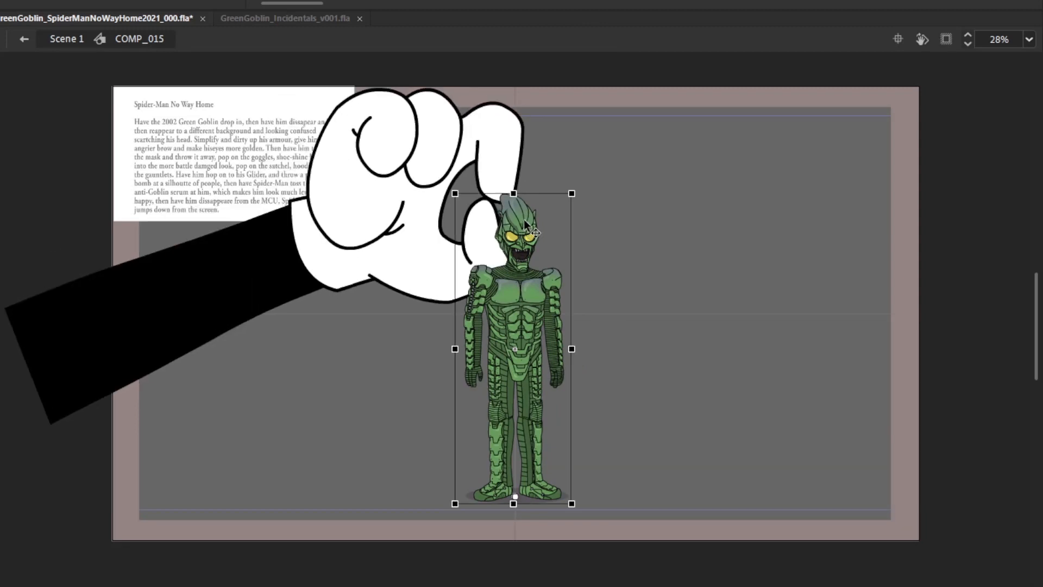
key(period)
key(period)
key(period)
key(period)
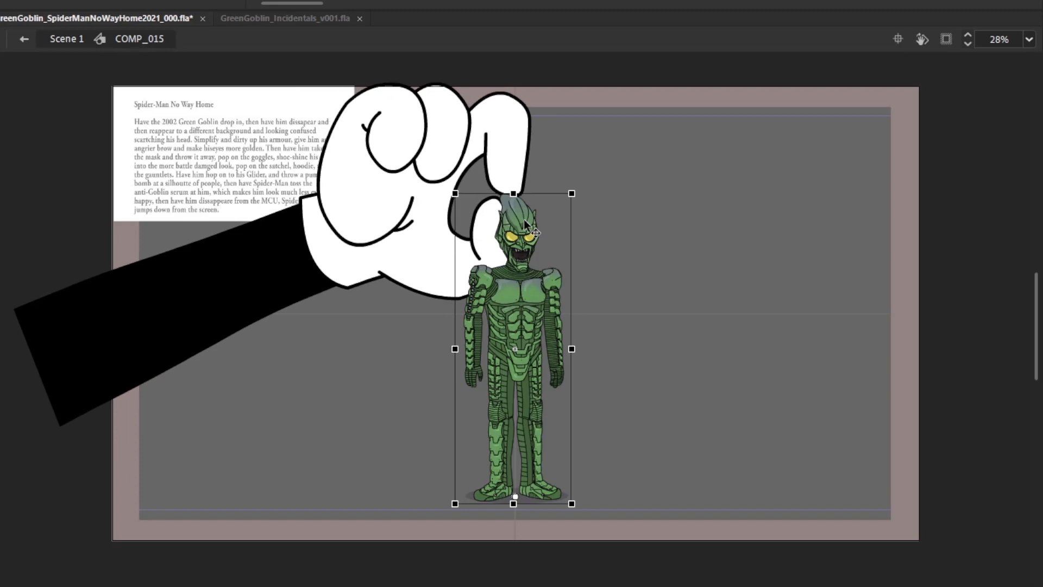
key(comma)
key(period)
key(comma)
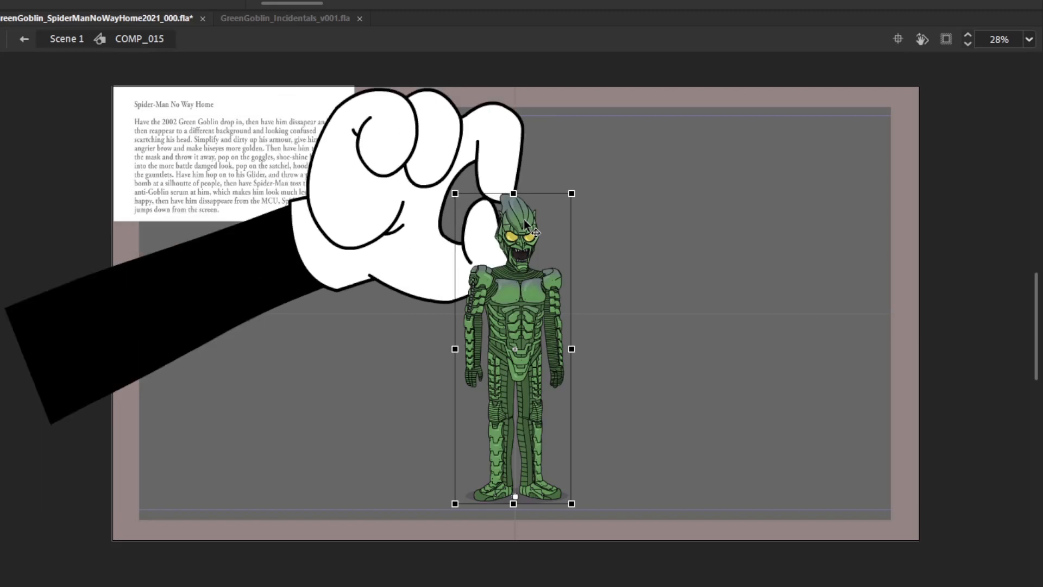
Open the 2002_GreenGoblin symbol on the grip frame and raise all the goblin's body parts above the ground shadow
double_click(524, 222)
double_click(725, 230)
double_click(519, 222)
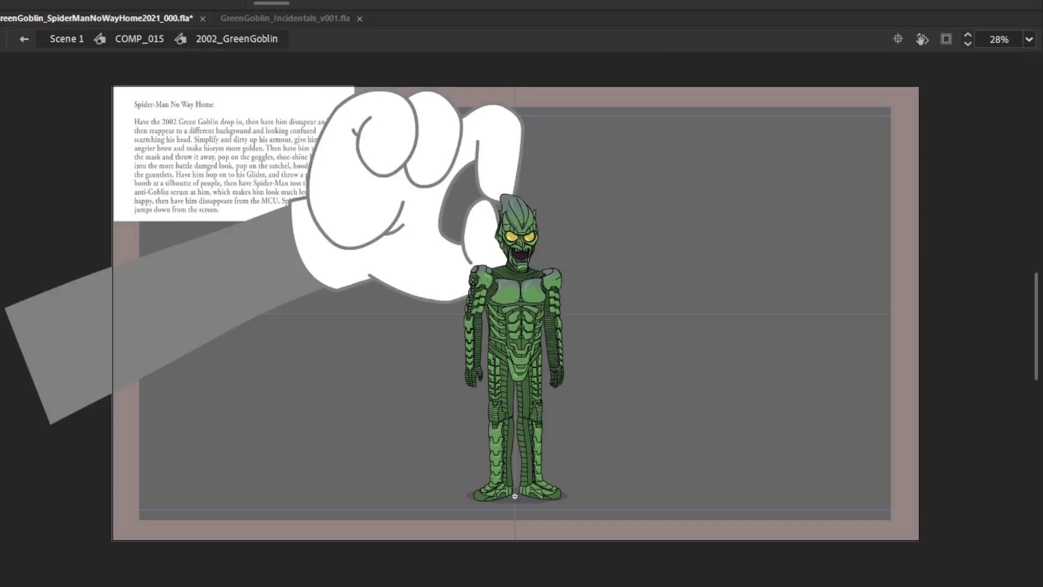
key(ctrl+a)
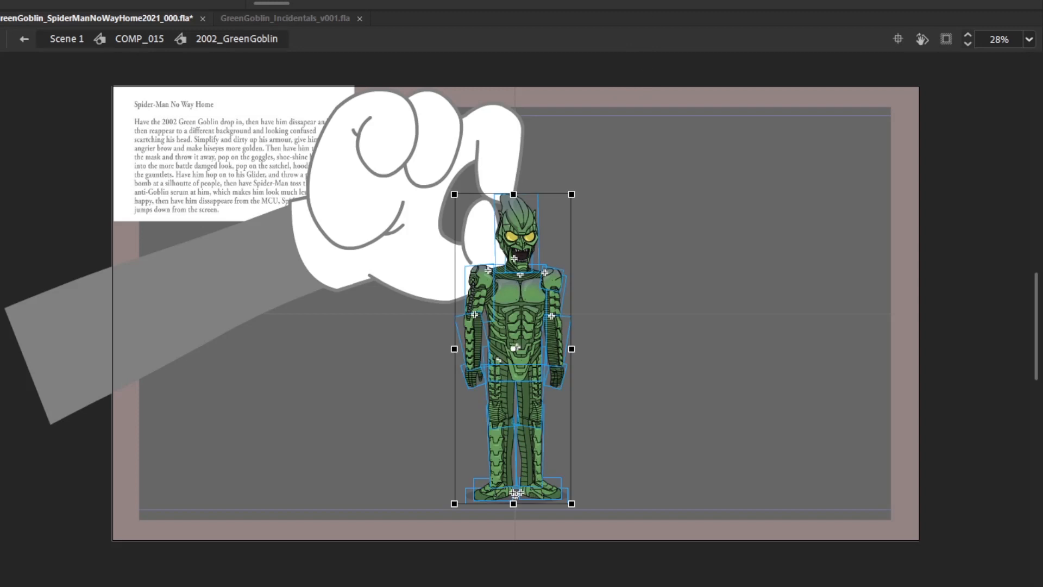
key(ctrl+shift+a)
key(ctrl+a)
key(Return)
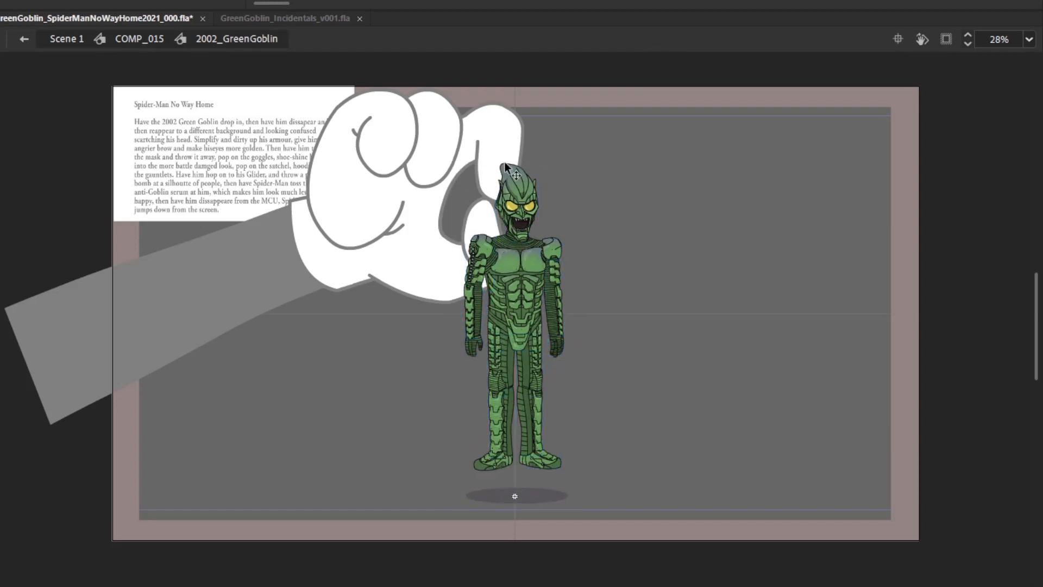
Rotate the goblin's forearm, hands and opposite arm slightly outward so both arms hang away from the lifted body
click(475, 321)
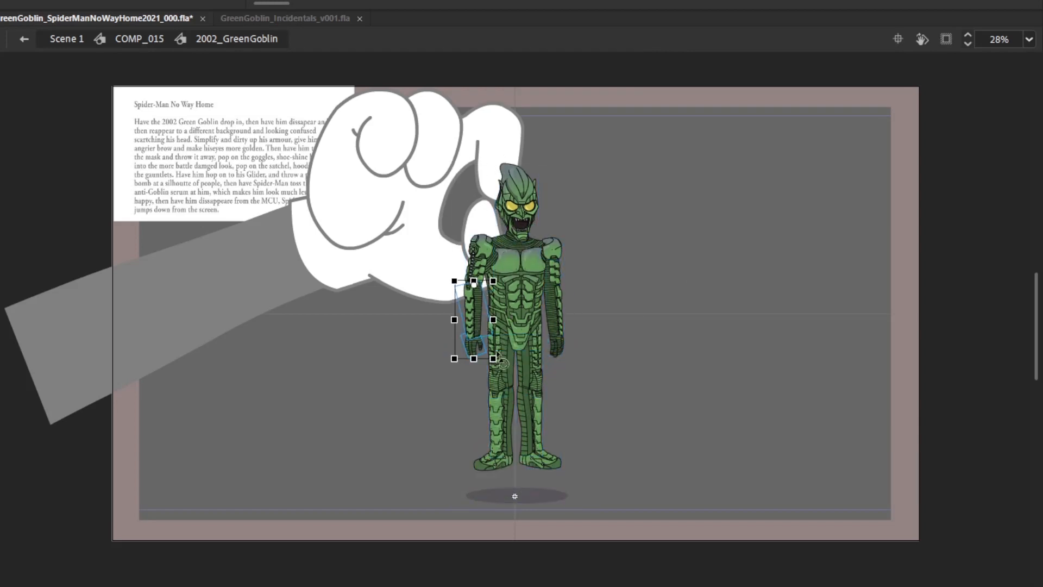
drag(500, 365, 482, 376)
click(463, 344)
click(556, 346)
drag(577, 363, 579, 369)
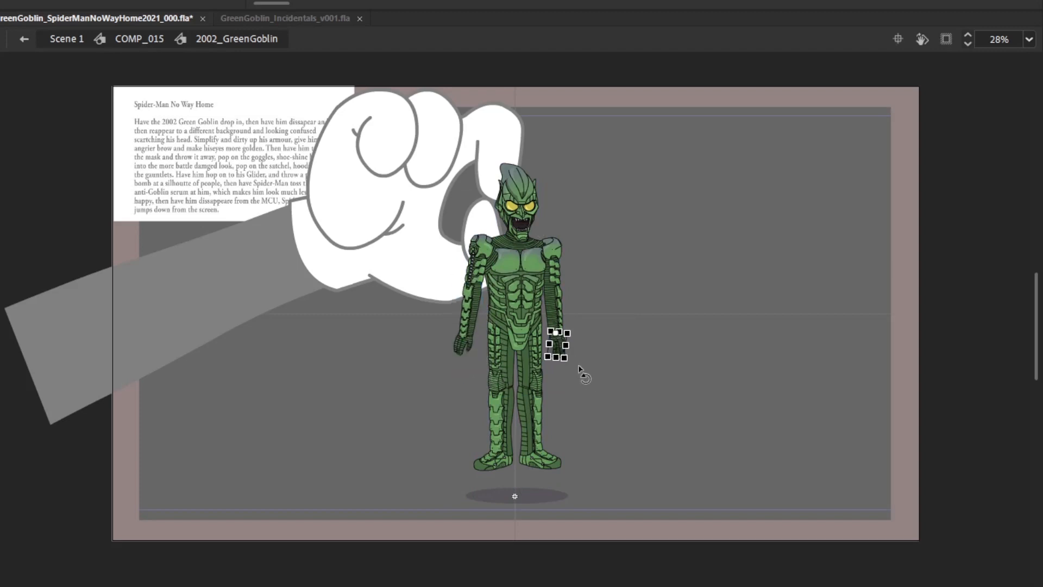
click(560, 293)
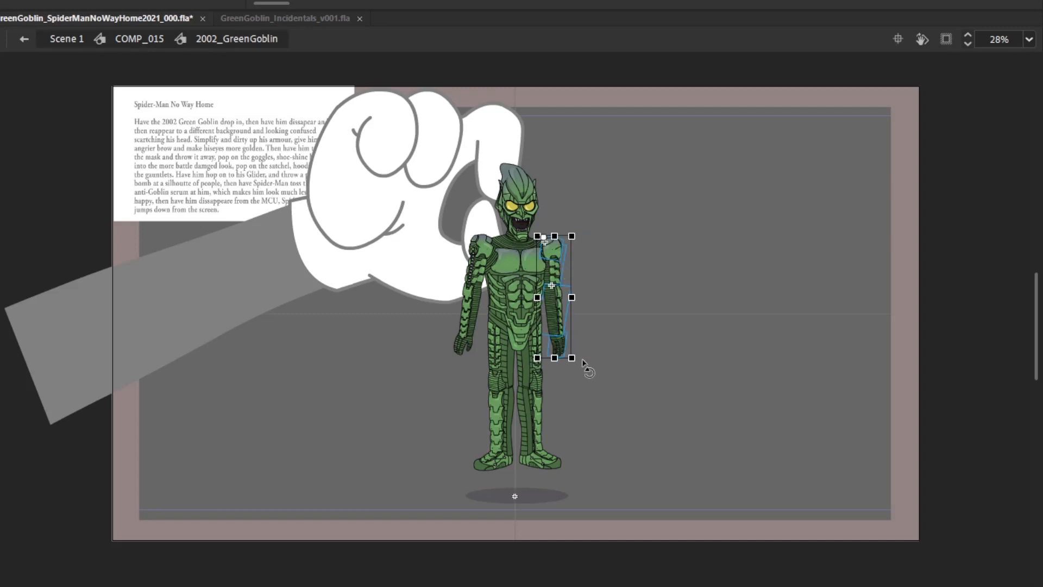
drag(586, 365, 613, 393)
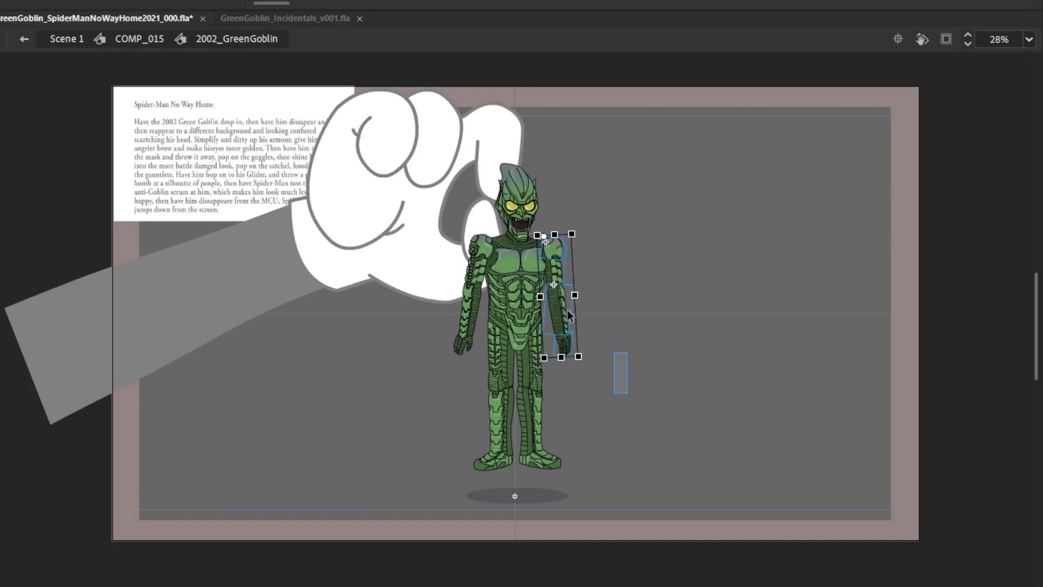
Rotate both of the raised goblin's legs outward from the hips and tilt the feet so the toes point down
click(511, 386)
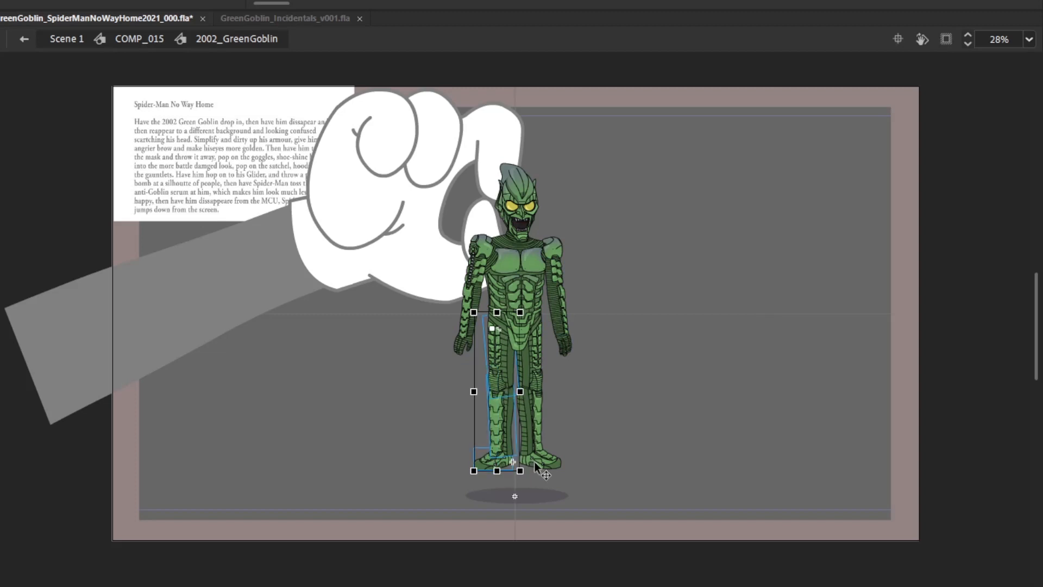
drag(538, 472, 527, 480)
click(539, 400)
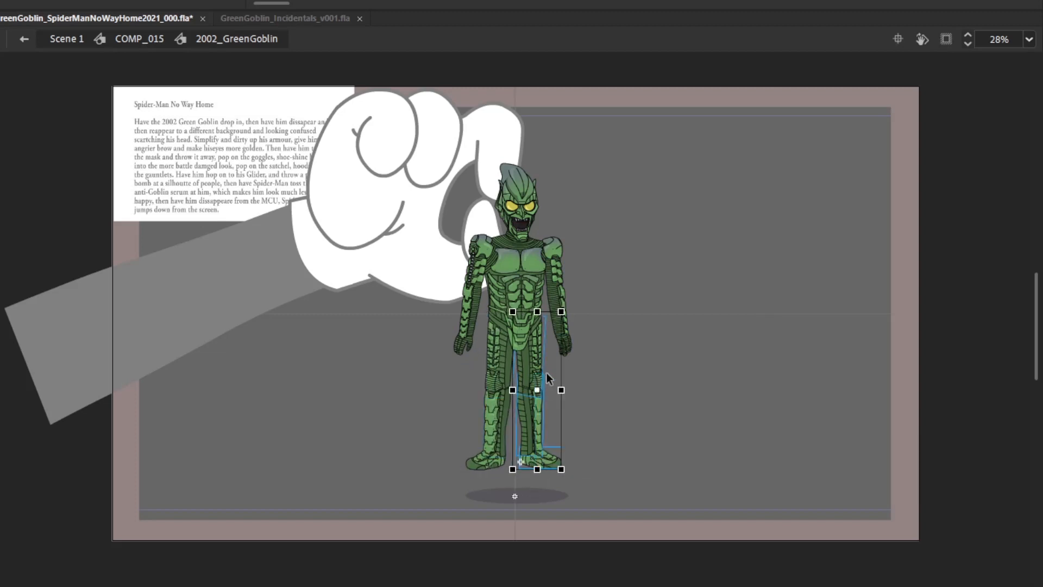
drag(537, 390, 520, 330)
drag(573, 469, 580, 467)
drag(598, 480, 598, 439)
drag(452, 477, 491, 455)
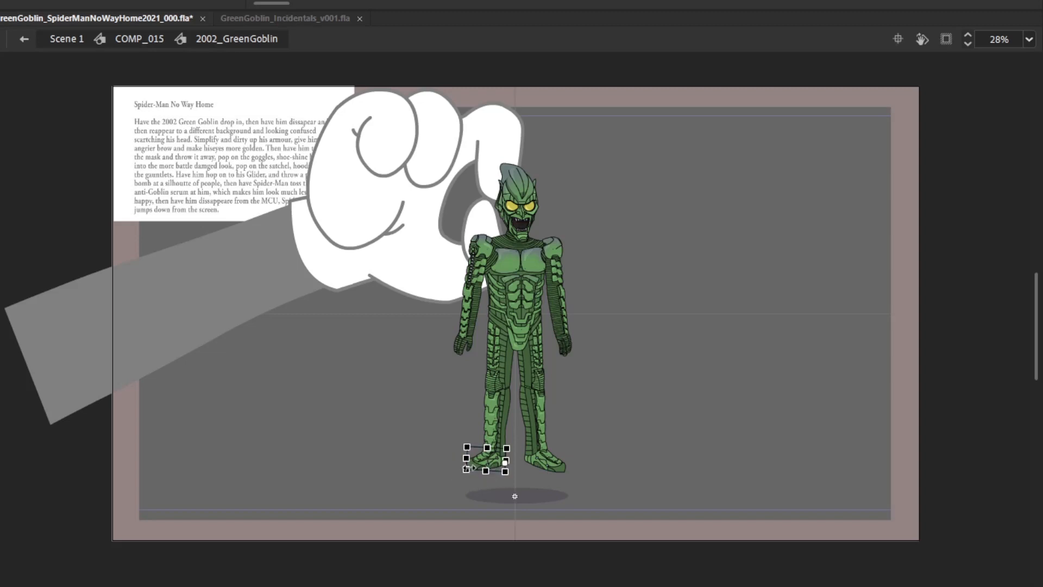
drag(467, 463, 466, 467)
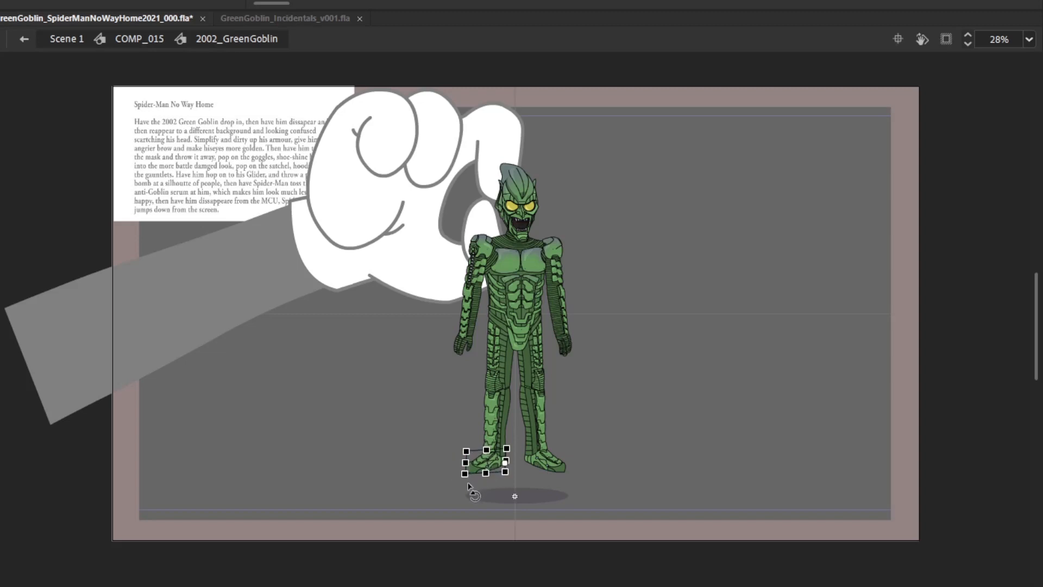
click(640, 402)
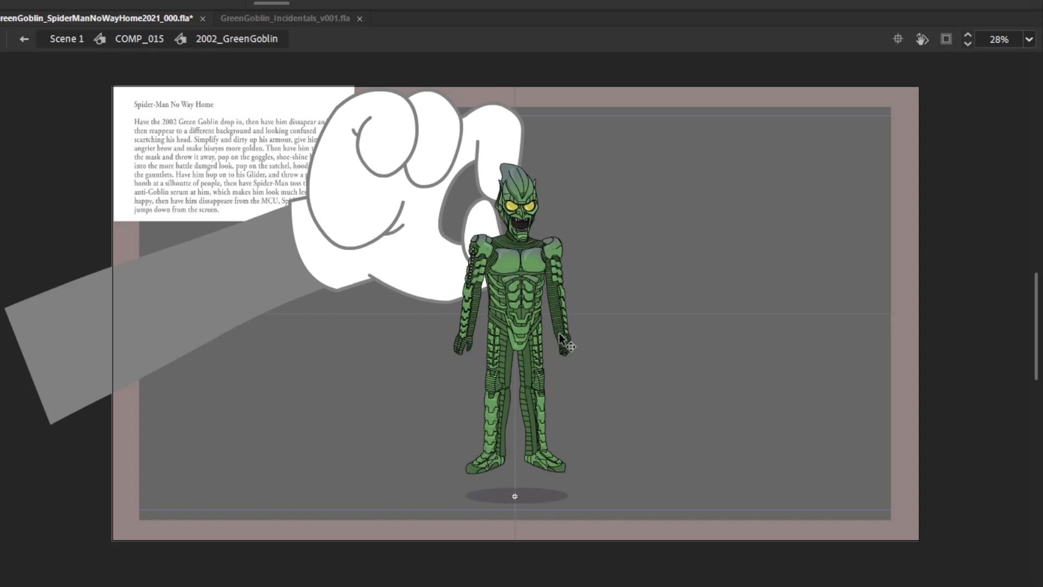
Skew each of the goblin's whole legs slightly downward on its outer side, and adjust its rotation at the hip
drag(439, 478, 502, 376)
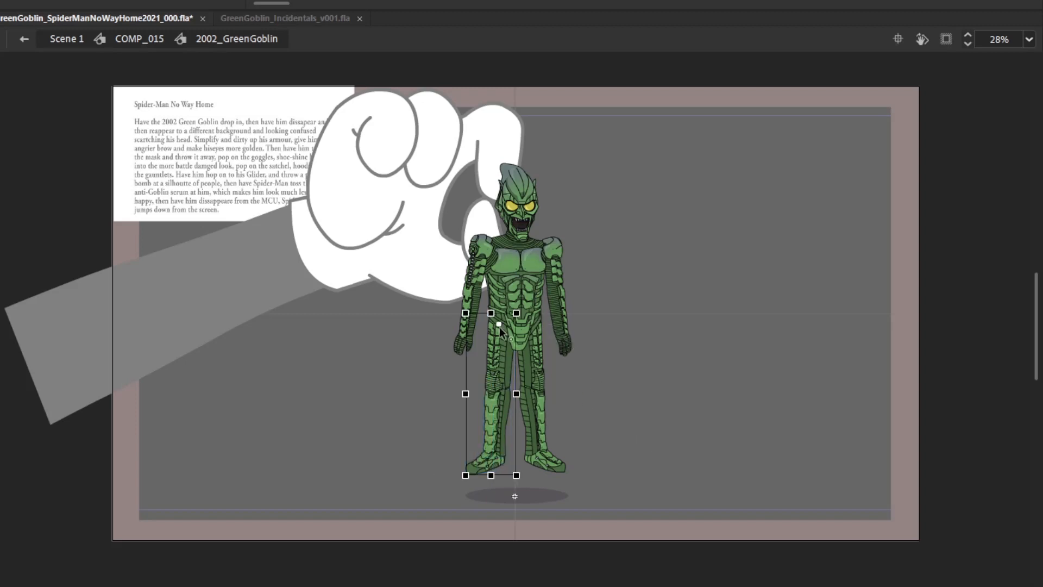
drag(466, 434, 466, 438)
drag(524, 472, 528, 472)
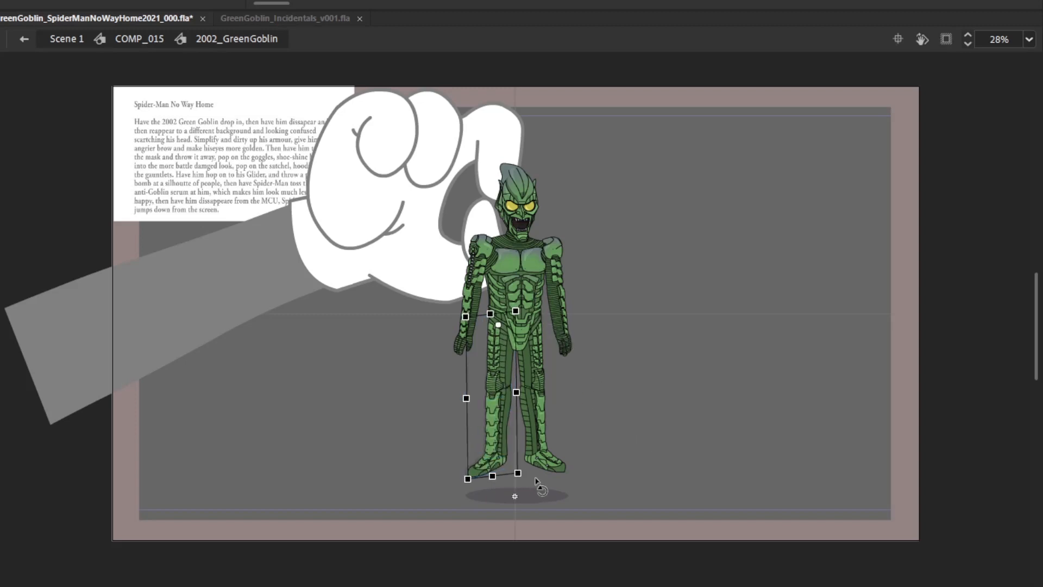
drag(594, 471, 479, 378)
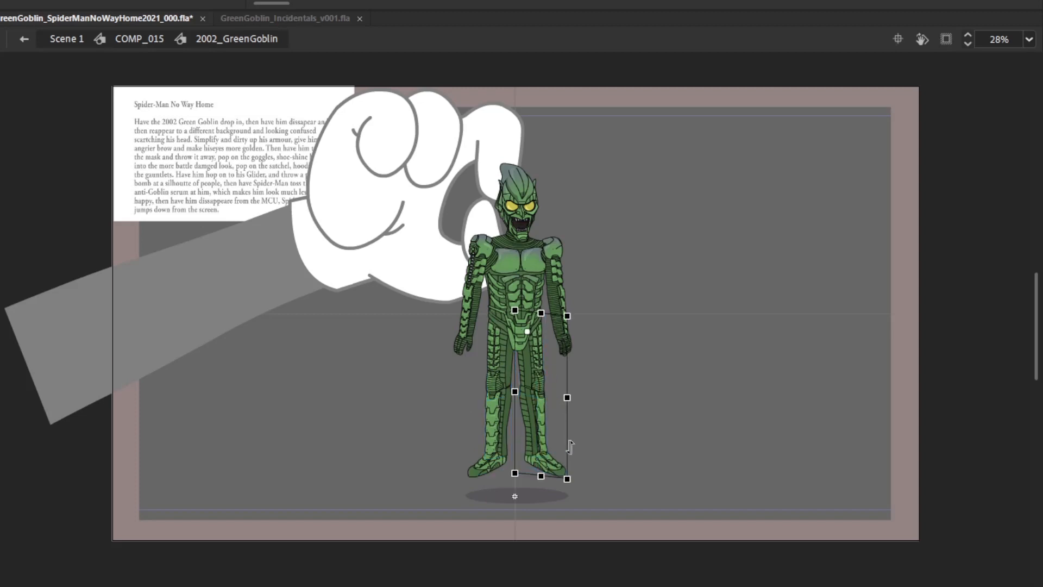
drag(570, 448, 570, 448)
drag(586, 495, 584, 495)
click(606, 503)
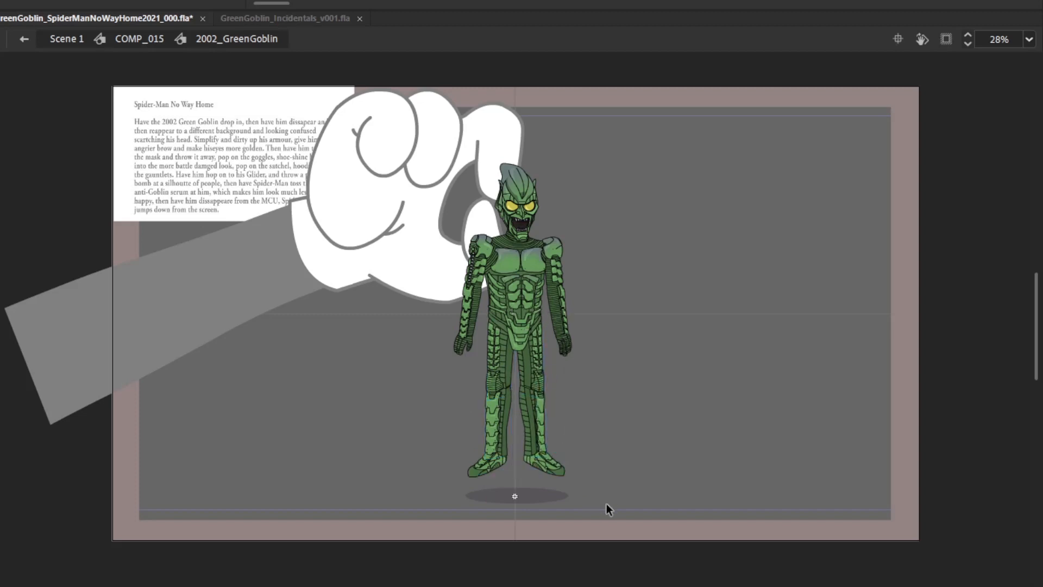
Shrink the ground shadow about its centre under the raised goblin, and check the lifted frame against its neighbours
key(period)
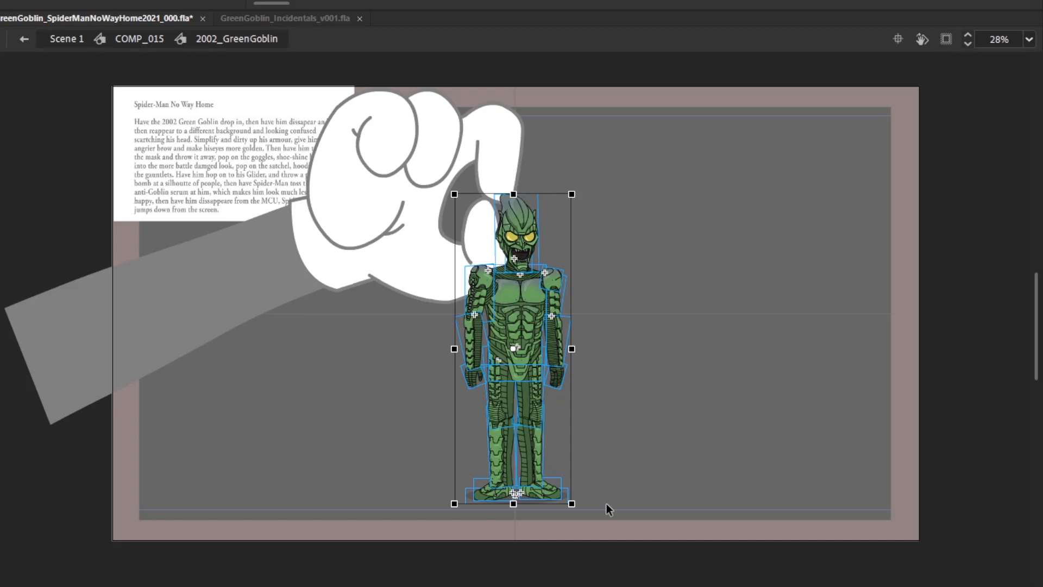
key(period)
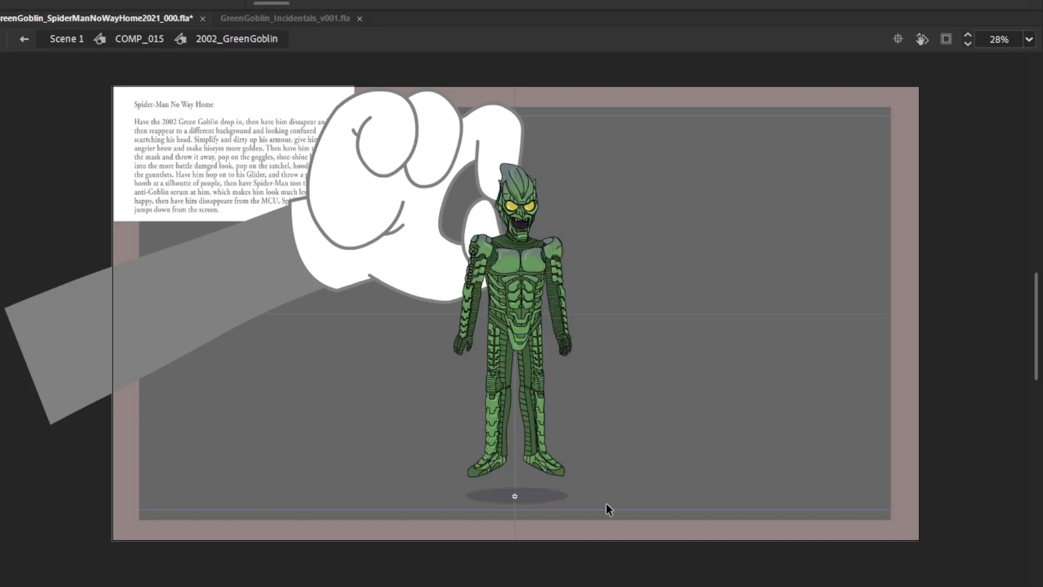
click(555, 494)
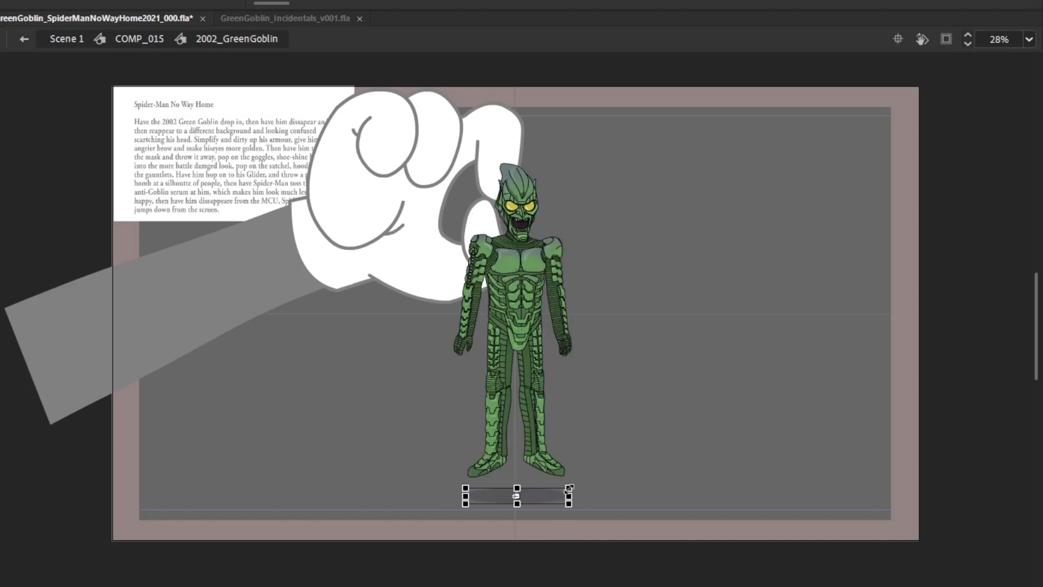
drag(567, 485, 560, 489)
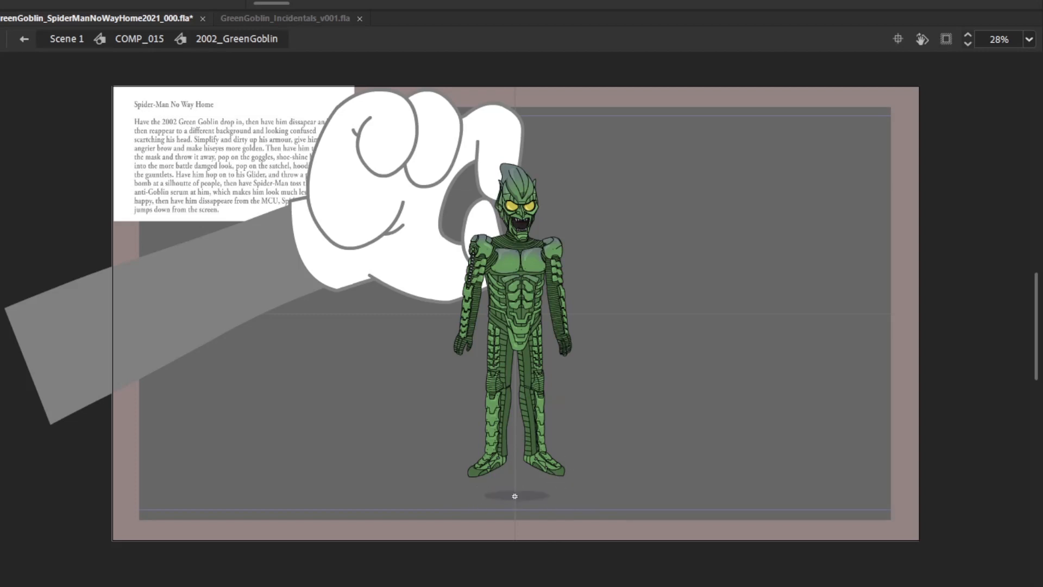
drag(808, 346, 746, 446)
key(.)
key(.)
key(.)
key(.)
Delete the purple shading that spills from the shoulder over the chest in 2002_GreenGoblin_arms, and return to the goblin symbol
click(535, 201)
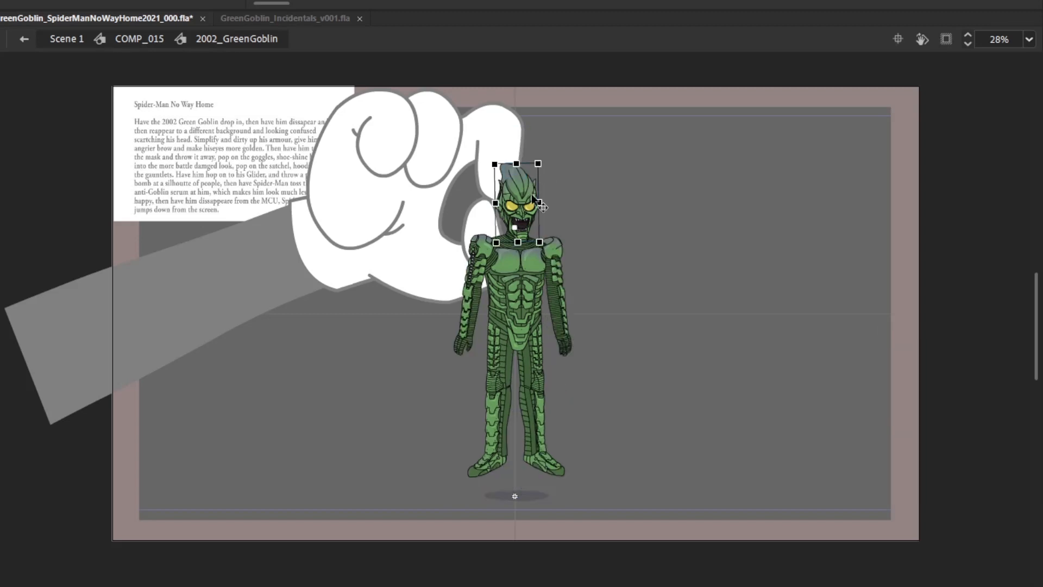
click(481, 258)
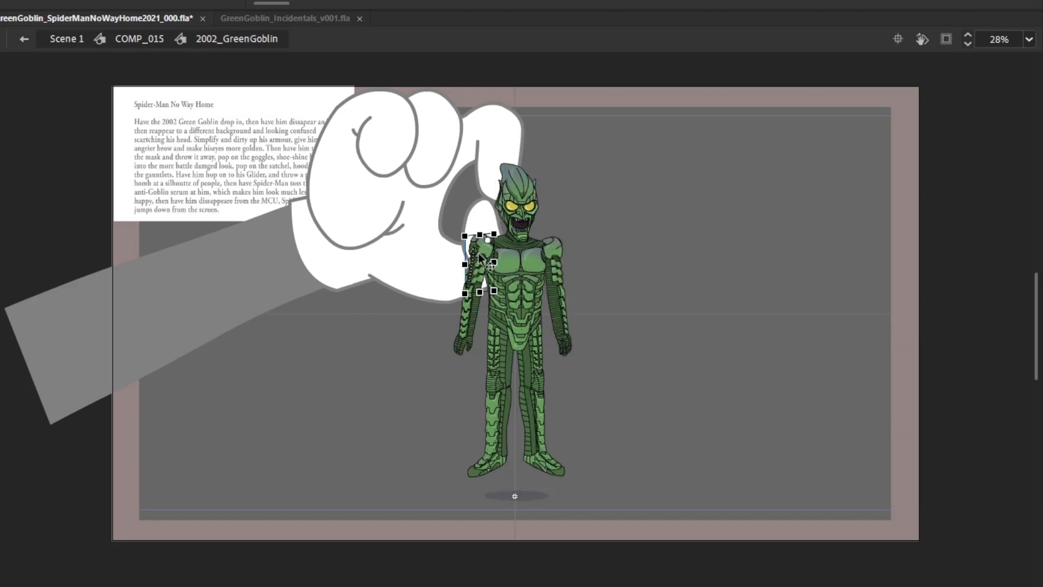
double_click(480, 254)
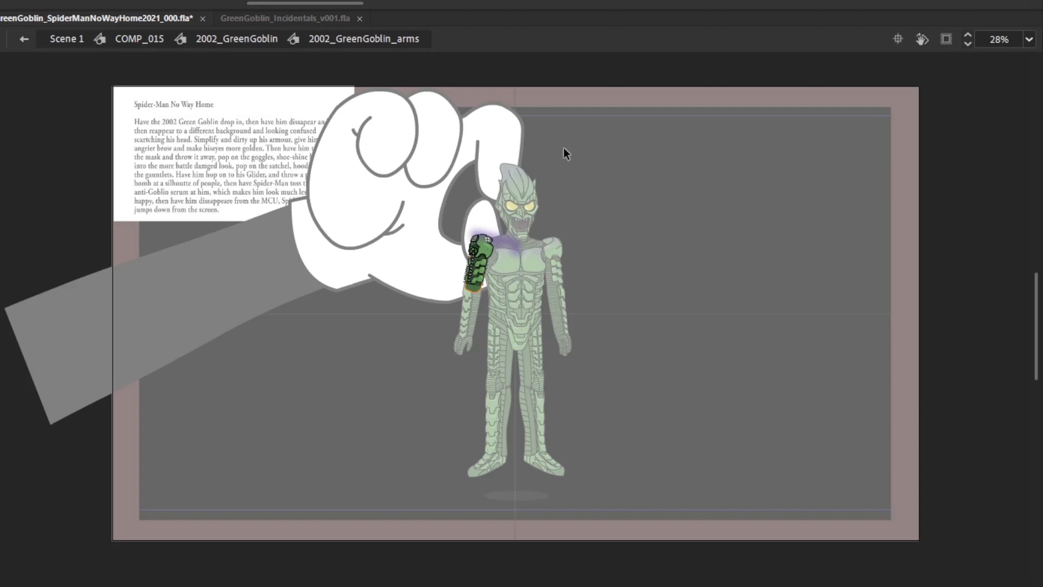
drag(514, 242, 512, 226)
key(ctrl+z)
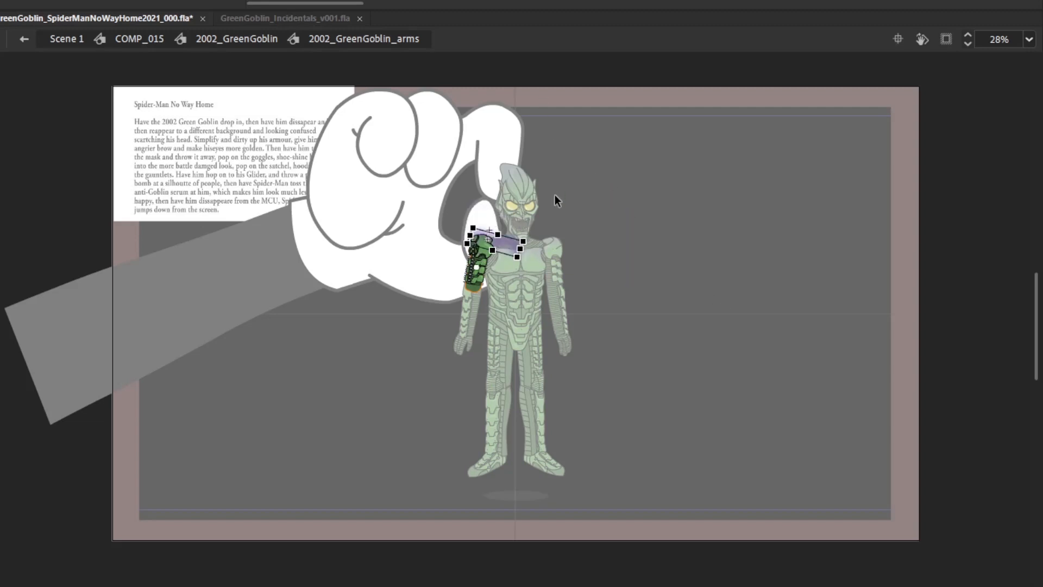
drag(639, 169, 556, 245)
mouse_move(600, 322)
mouse_down()
mouse_move(534, 203)
mouse_move(502, 204)
mouse_up()
key(Delete)
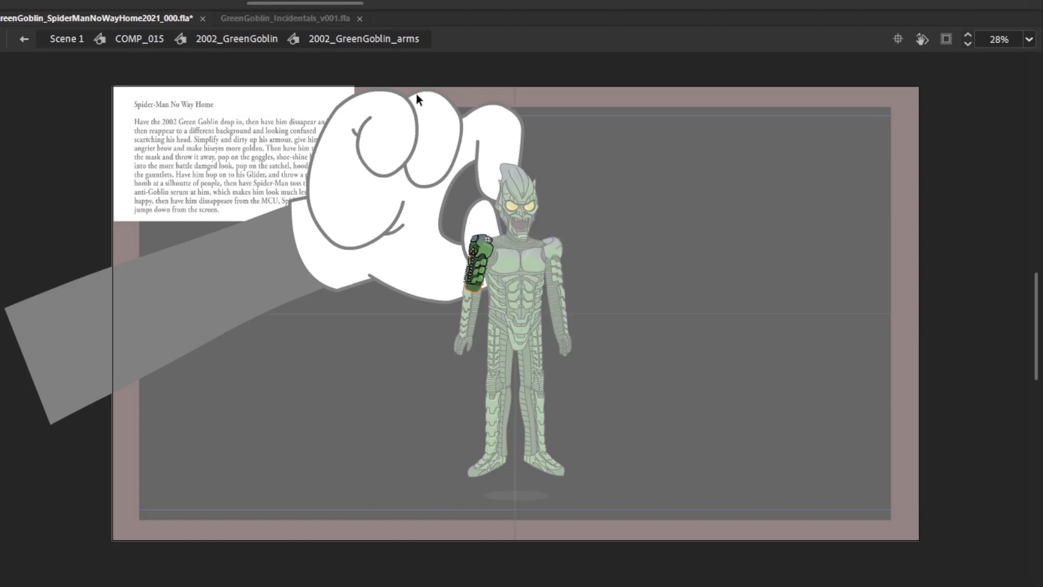
double_click(577, 233)
Flip between the raised and standing goblin frames to compare the lifted pose with its neighbour
drag(621, 221, 663, 138)
key(period)
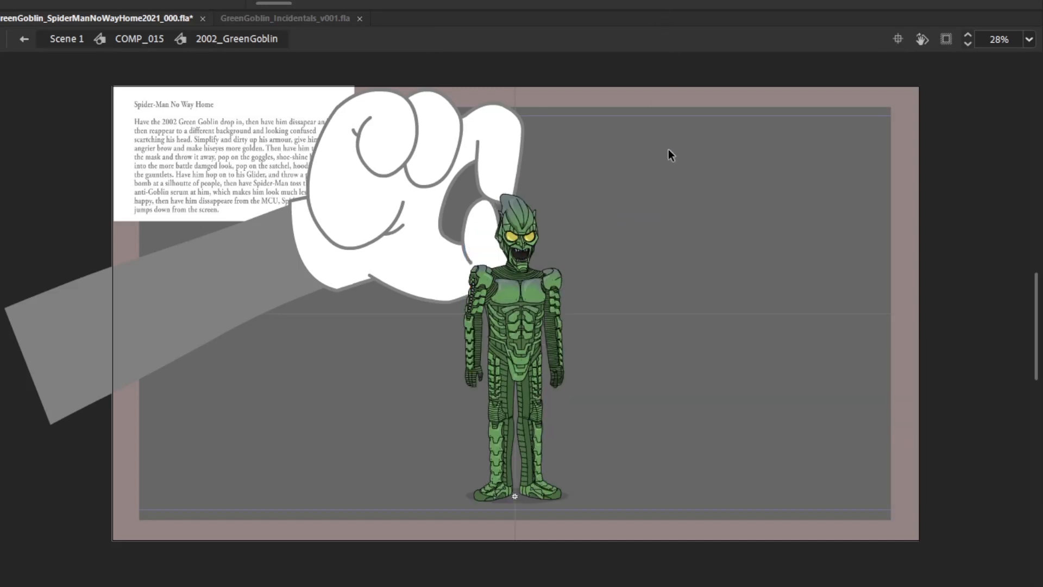
key(comma)
key(period)
key(comma)
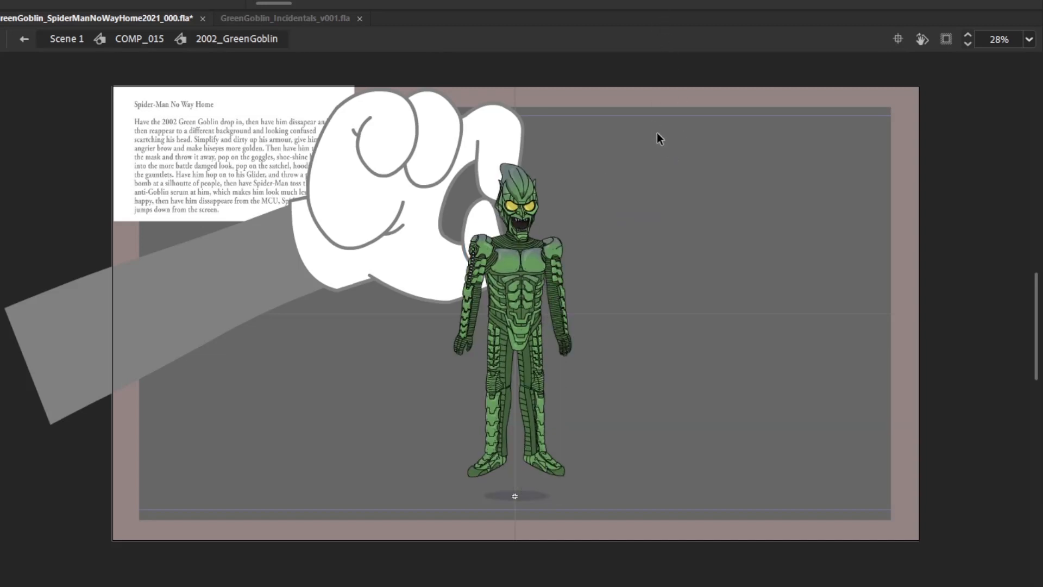
Rotate the goblin's arm farther from the gloved hand slightly outward at the shoulder in the raised frame
key(period)
key(comma)
drag(616, 354, 559, 258)
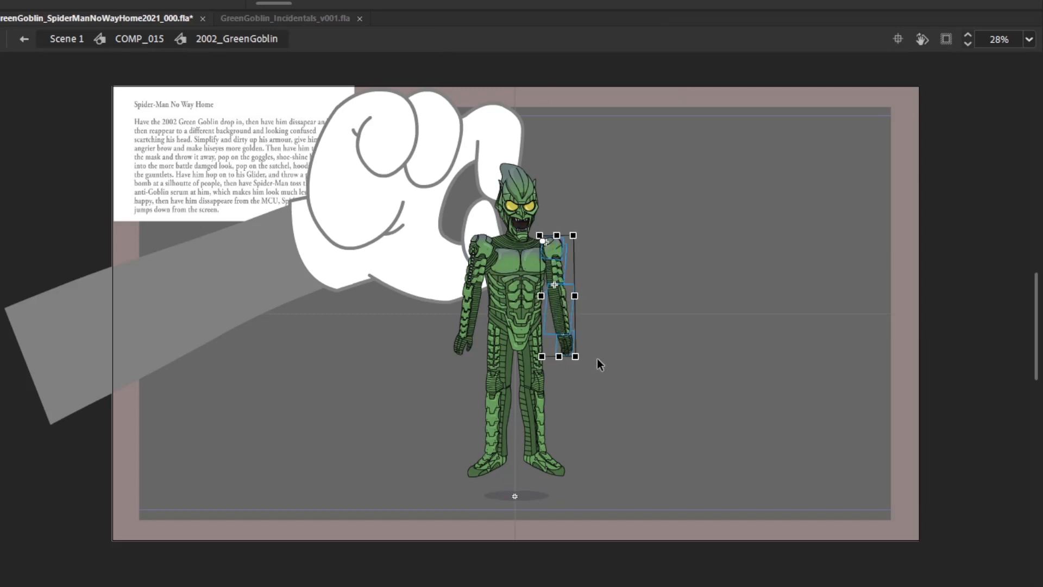
drag(618, 343, 693, 231)
Compare the arm and leg positions of the raised pose against the standing frame by flipping between them
key(period)
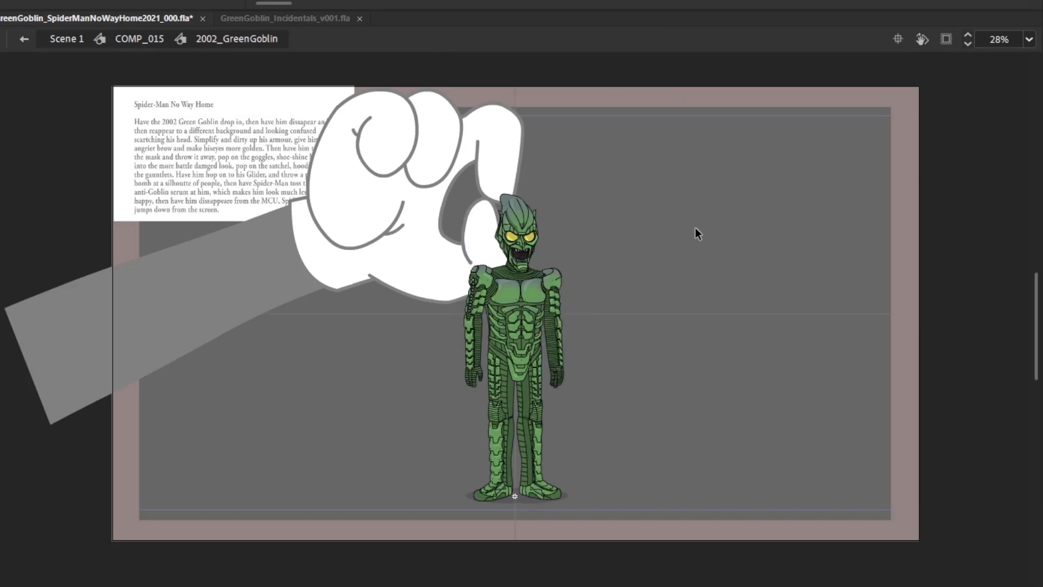
key(comma)
key(period)
key(comma)
key(period)
key(comma)
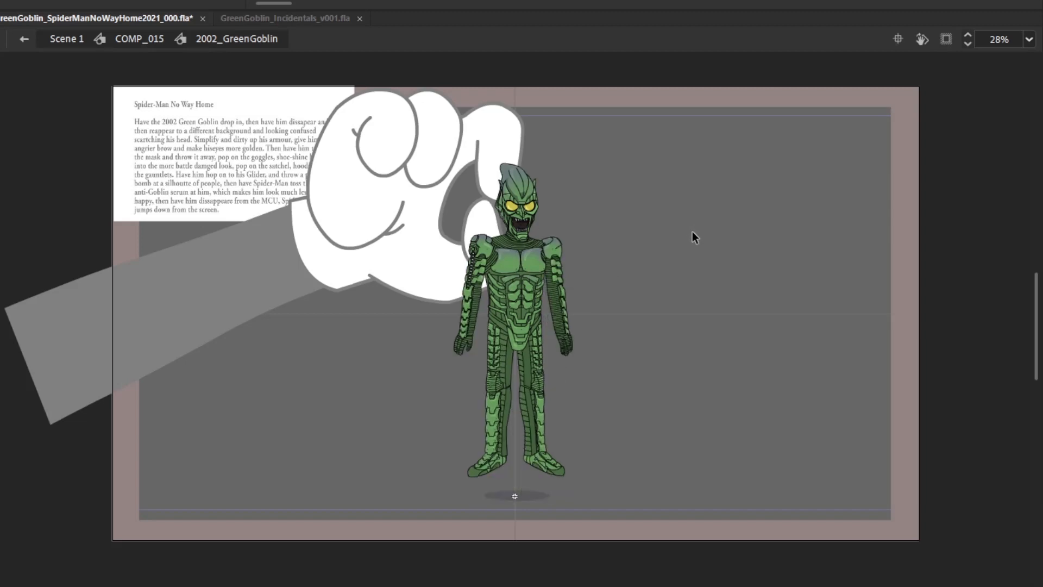
key(period)
key(comma)
key(period)
key(comma)
Rotate each of the raised goblin's whole legs slightly inward about its hip
click(493, 392)
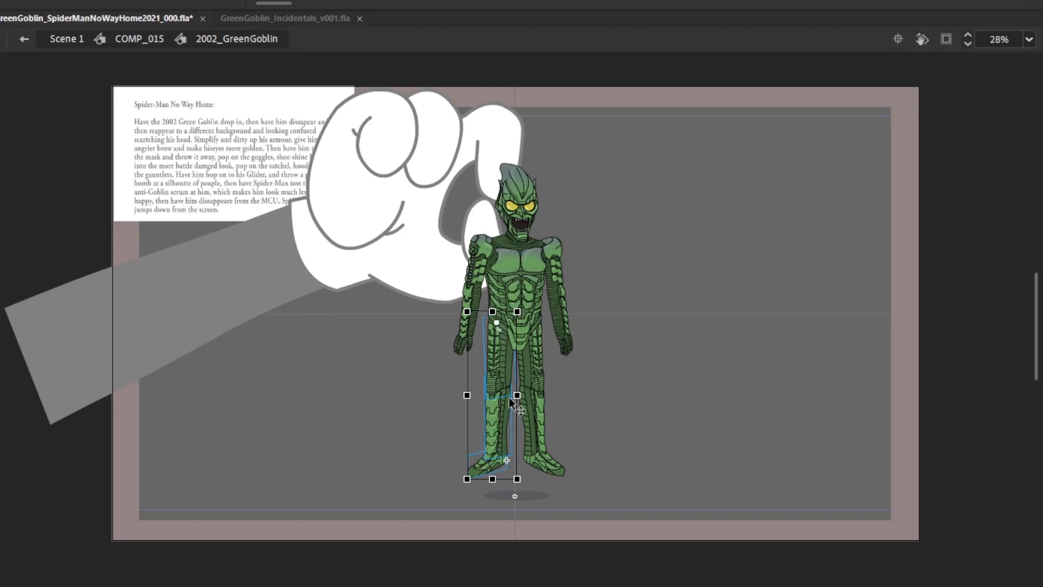
drag(601, 478, 541, 389)
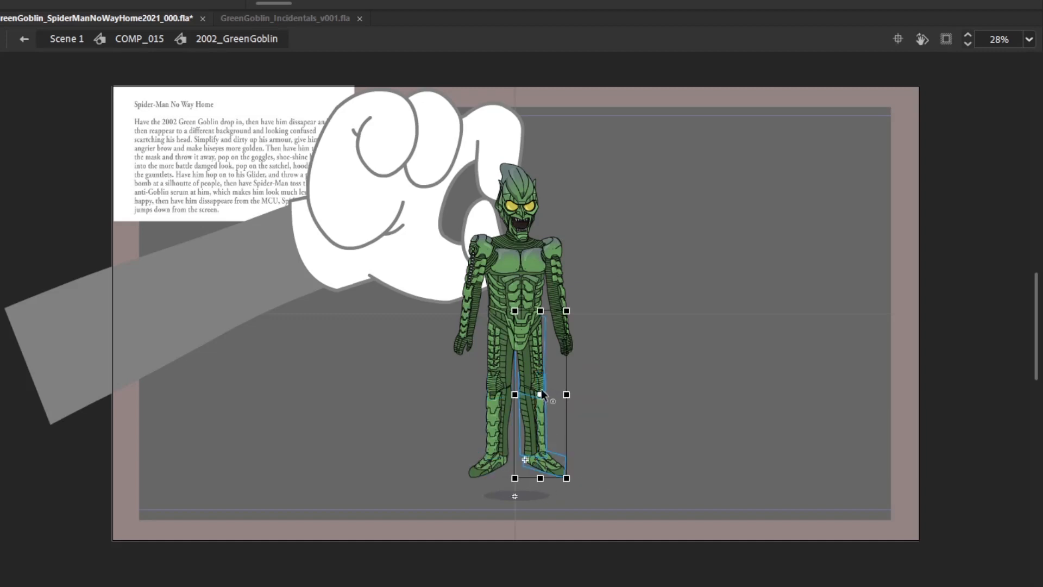
drag(580, 474, 582, 493)
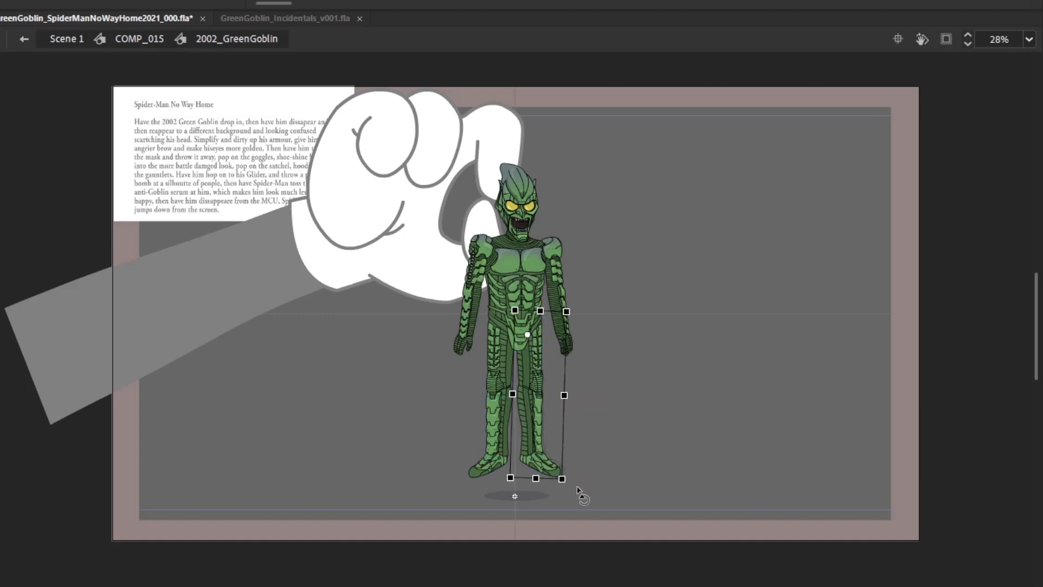
drag(445, 474, 504, 369)
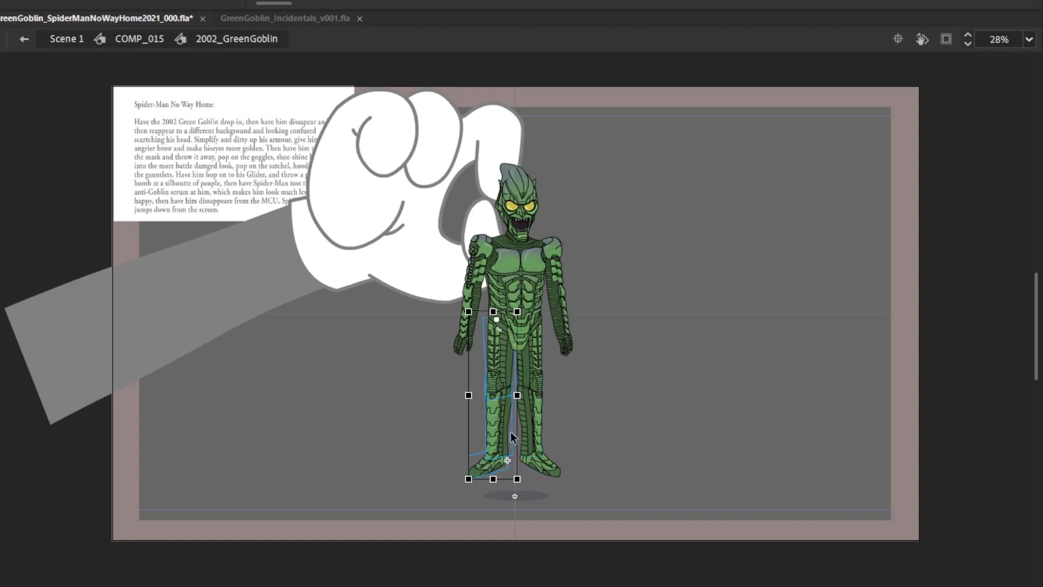
drag(533, 483, 535, 482)
Skew the outer side of each whole leg slightly so the feet hang at a matching angle
drag(471, 437, 471, 438)
drag(592, 480, 536, 380)
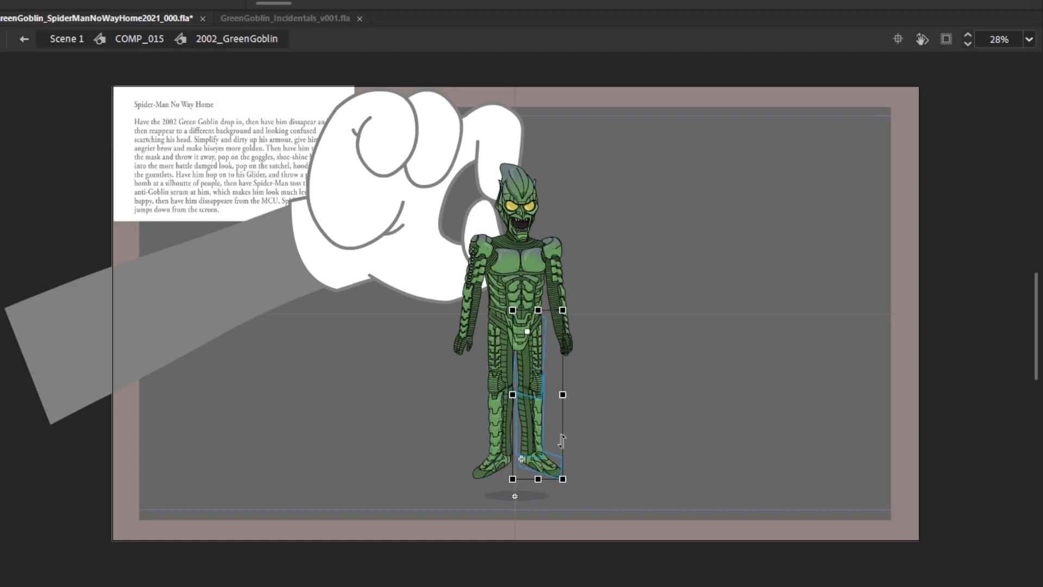
drag(567, 445, 566, 441)
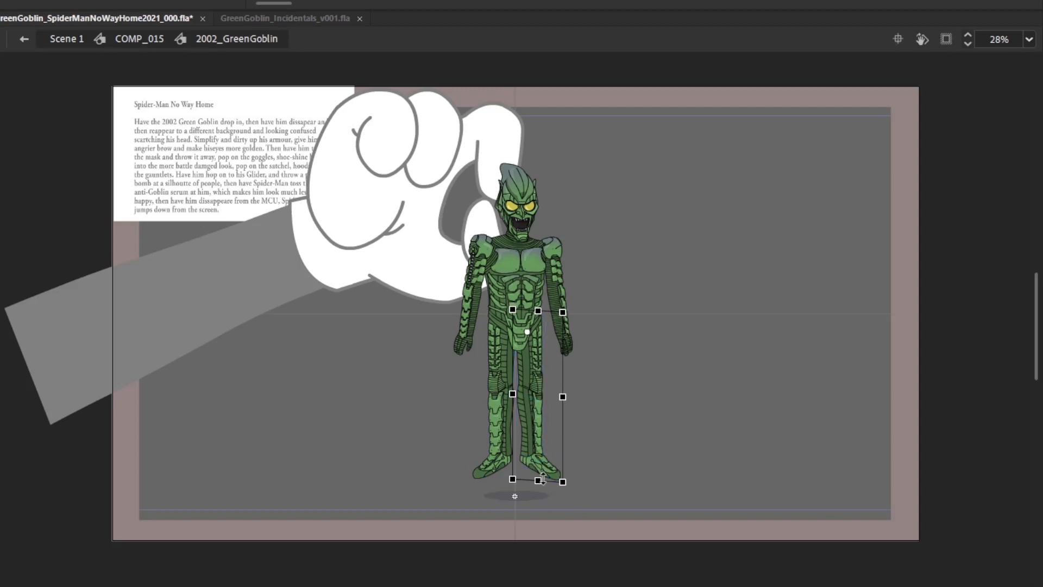
click(651, 425)
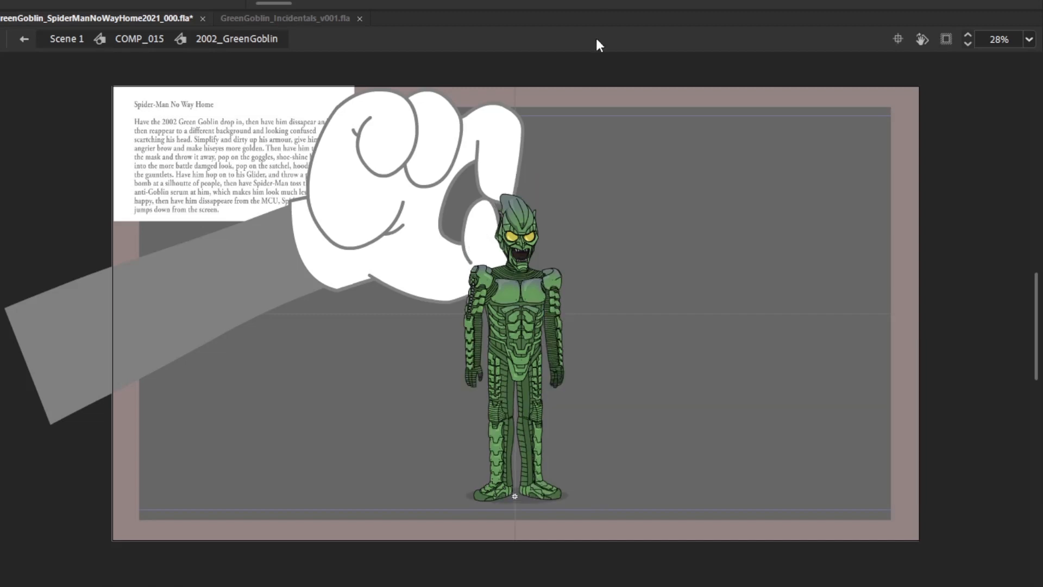
Step through the lift to the end of the raised pose, and nudge the whole body slightly higher without its ground shadow
key(ctrl+a)
key(.)
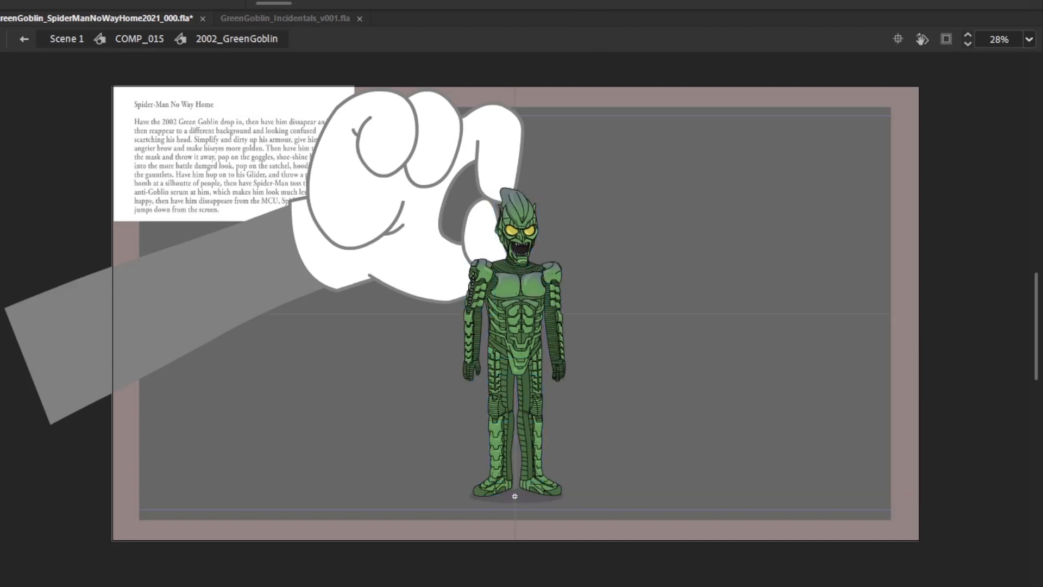
key(.)
key(.)
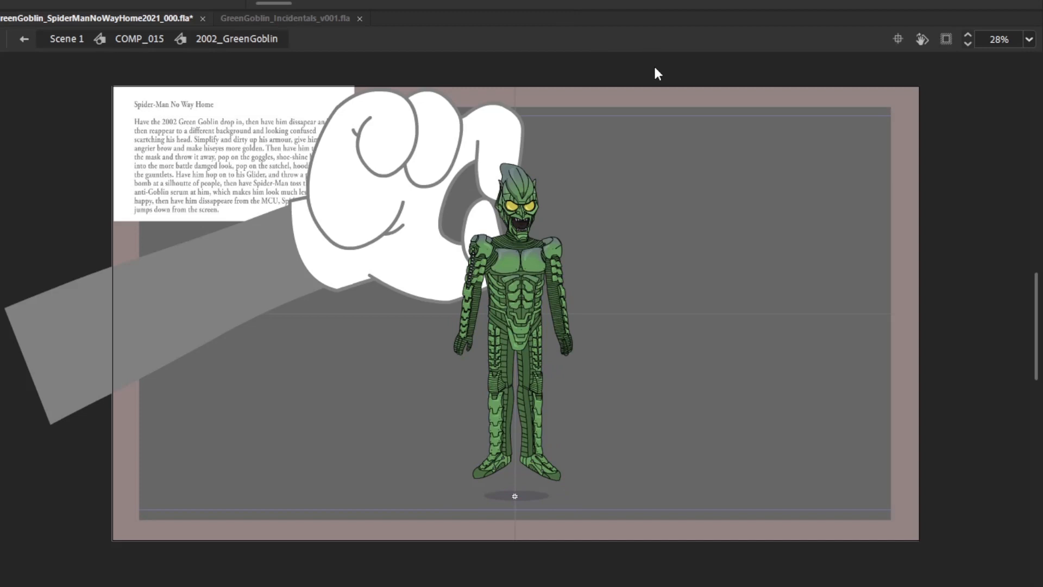
key(ctrl+a)
key(Escape)
drag(442, 477, 615, 129)
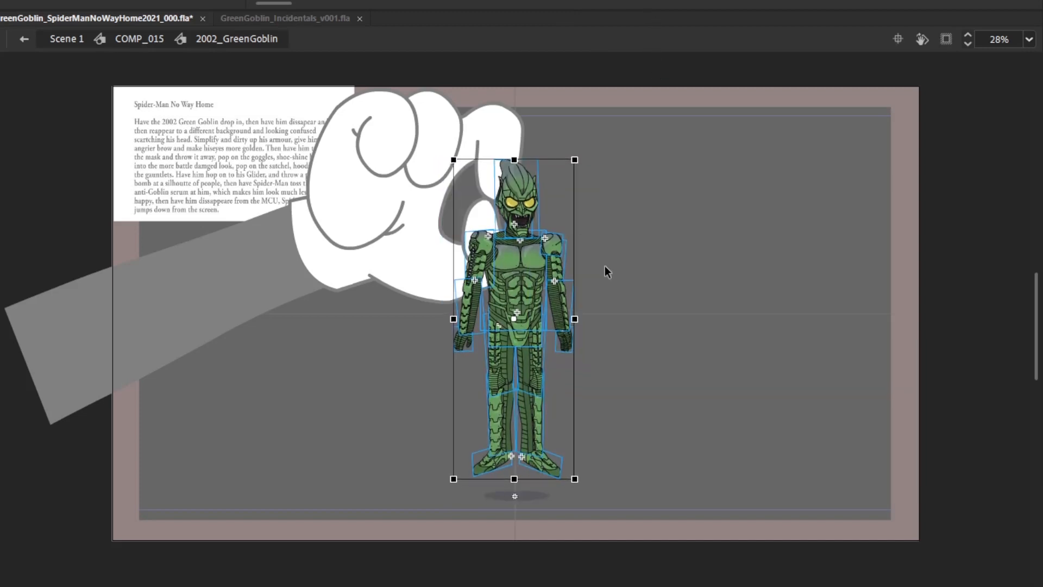
key(Up)
key(Up)
key(Up)
key(Up)
key(Up)
drag(660, 188, 625, 312)
Swing both of the higher goblin's arms slightly outward, adjusting the whole arms at the shoulders and the forearms at the elbows
drag(410, 373, 496, 227)
drag(504, 362, 500, 358)
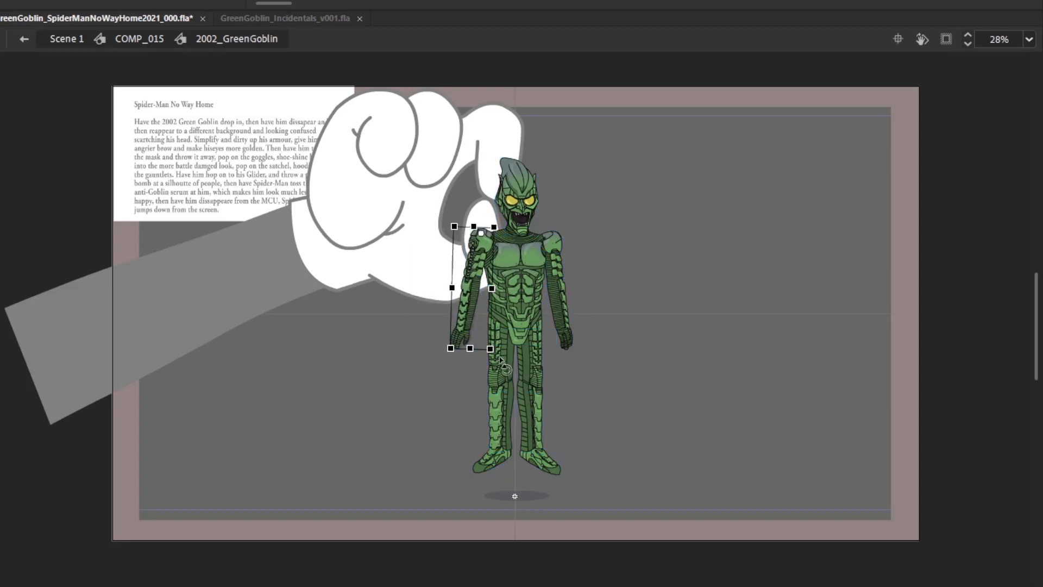
drag(618, 361, 554, 224)
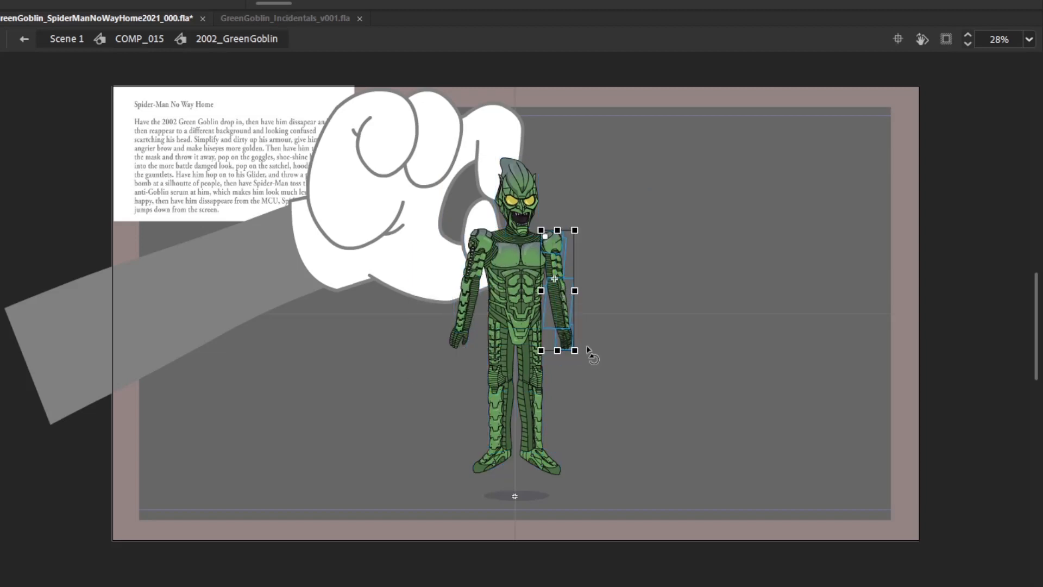
drag(618, 364, 557, 283)
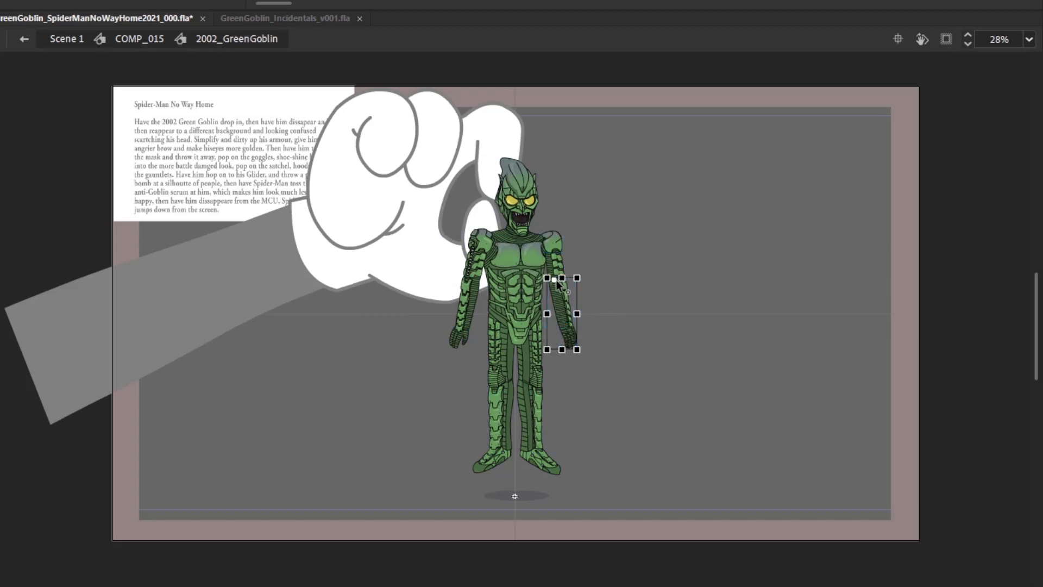
drag(592, 357, 593, 360)
drag(415, 383, 476, 307)
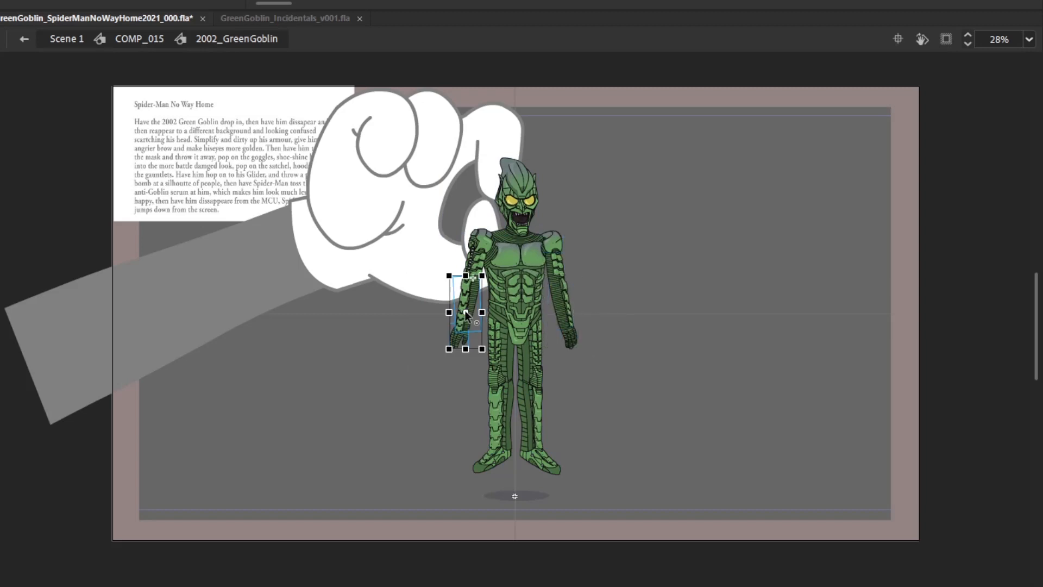
click(576, 477)
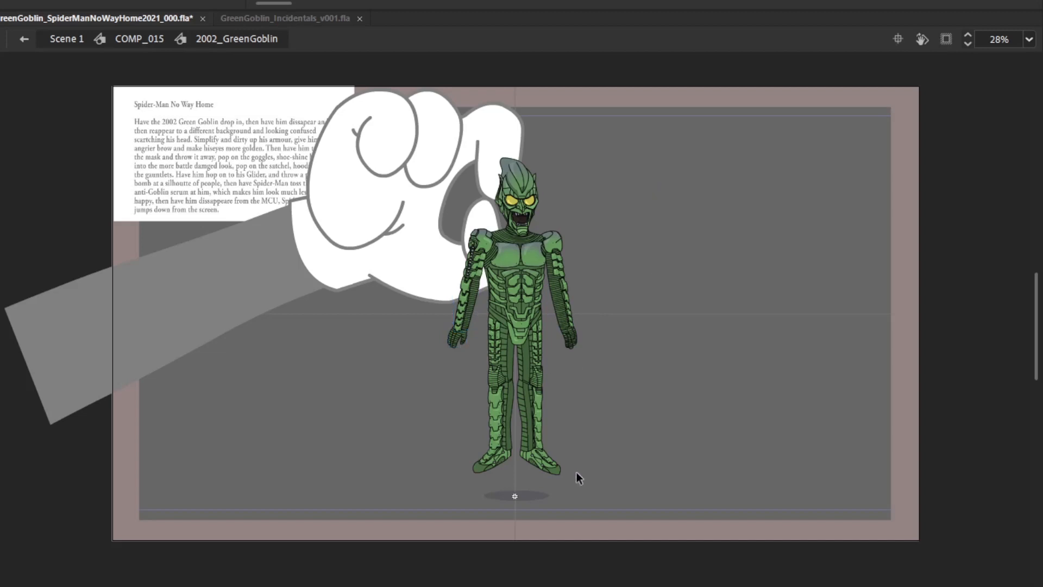
Rotate both whole legs of the higher goblin slightly inward at the hips, and compare the pose with the adjacent frames
drag(576, 477, 510, 369)
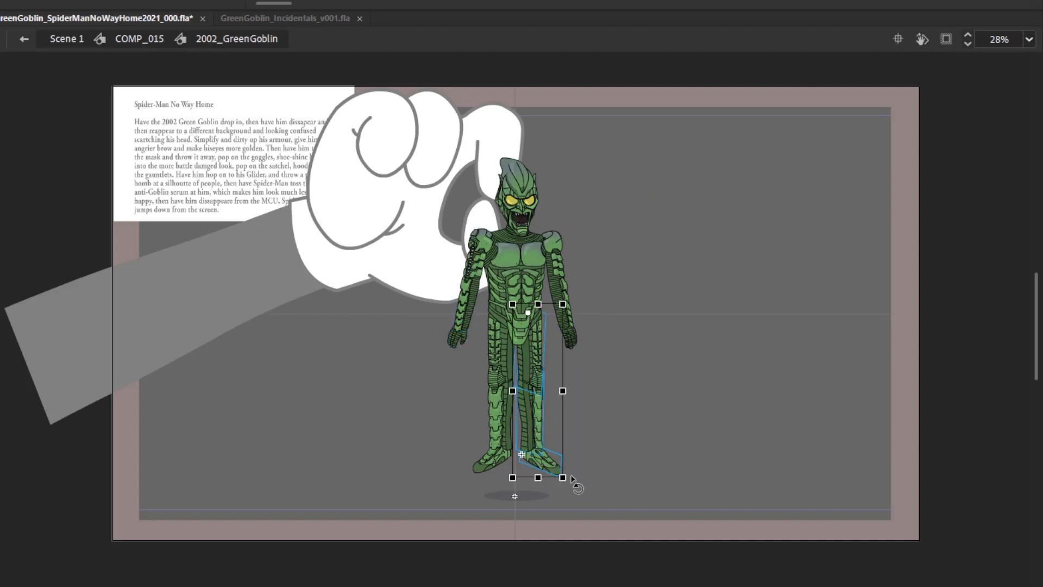
drag(572, 480, 567, 481)
drag(455, 460, 503, 325)
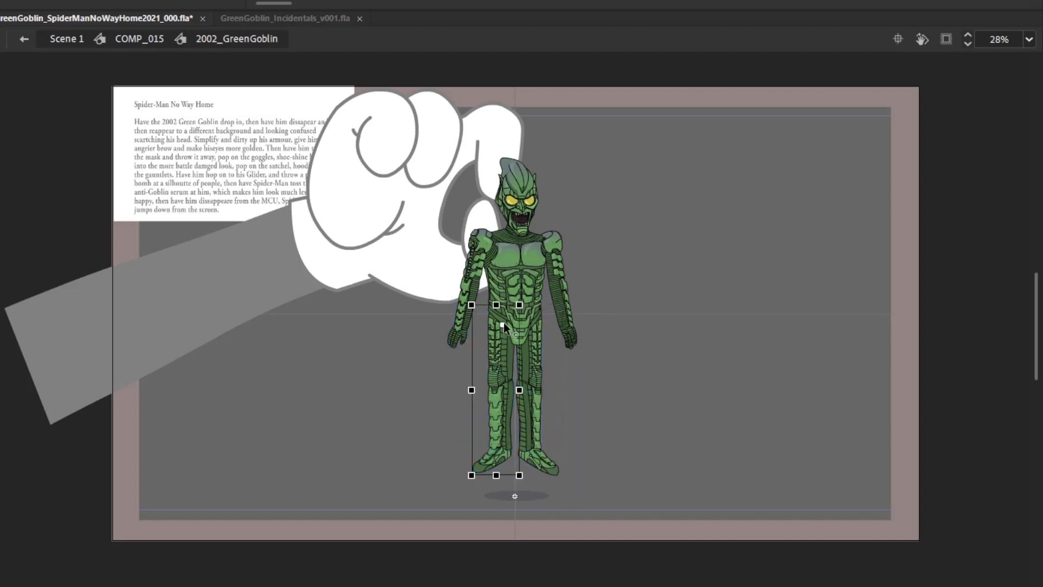
mouse_move(475, 489)
mouse_down()
mouse_move(471, 447)
mouse_move(484, 498)
mouse_up()
drag(677, 256, 670, 308)
key(comma)
key(comma)
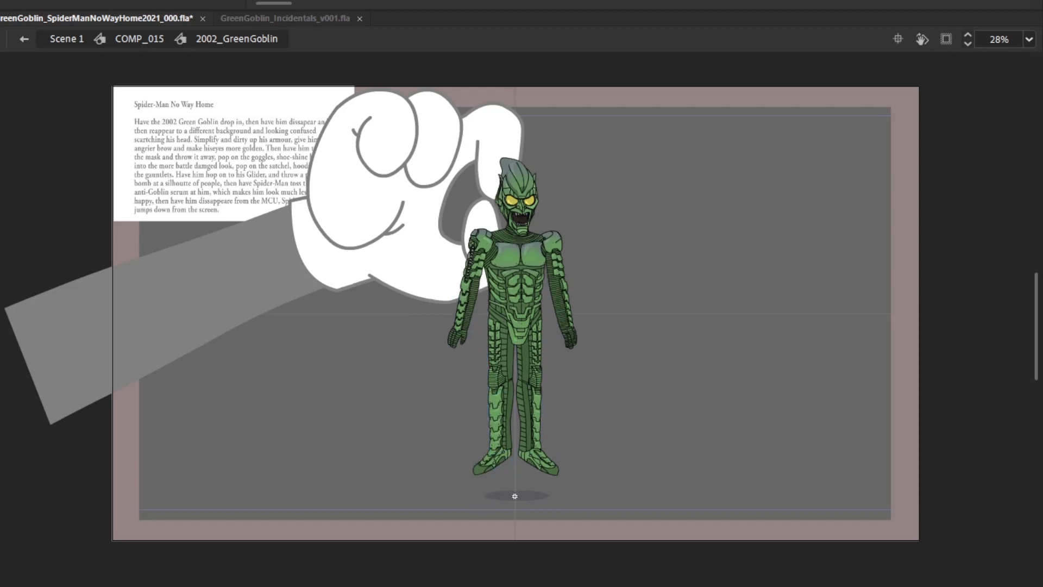
key(period)
key(comma)
key(period)
key(comma)
Refine both legs' inward rotation, and nudge the leg nearer the gloved hand slightly up to fit the hip
click(530, 376)
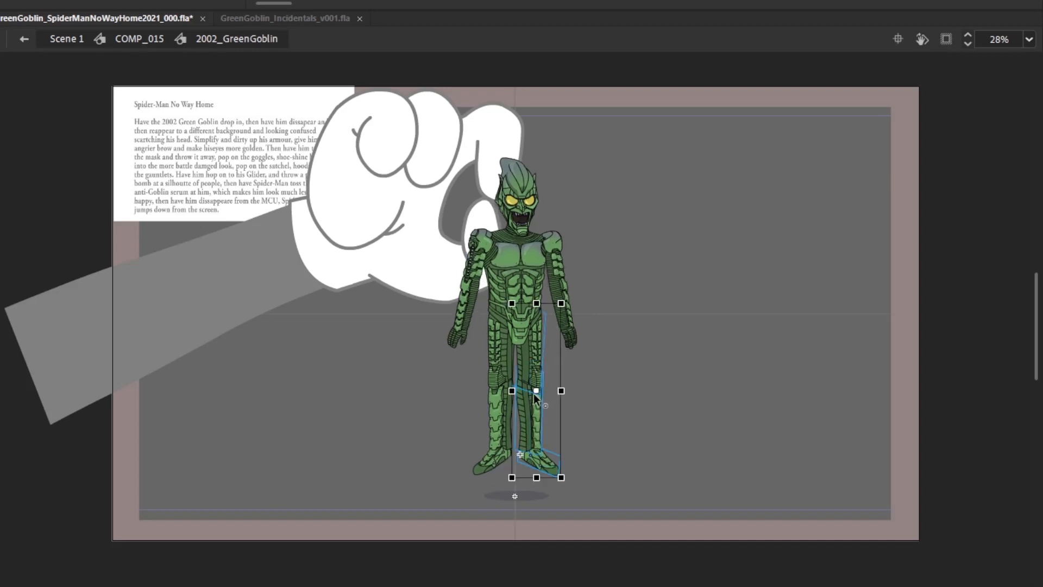
click(500, 348)
drag(533, 488, 536, 491)
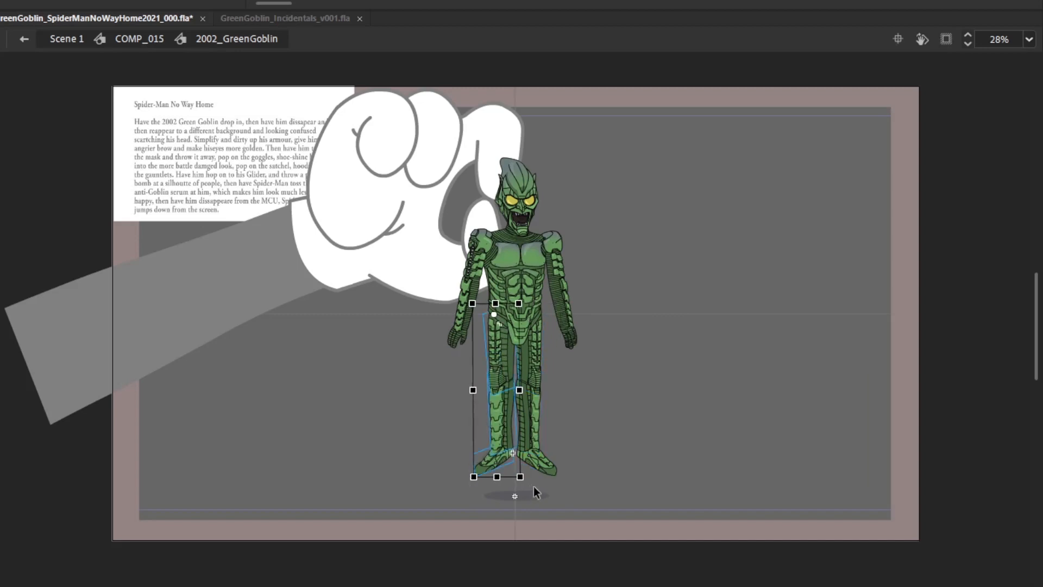
key(shift+Up)
key(shift+Up)
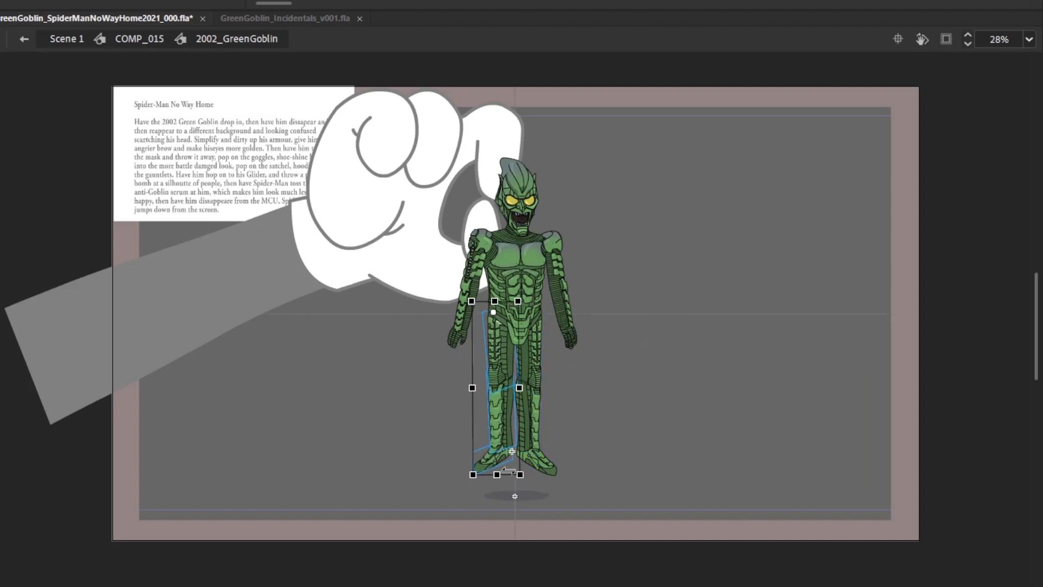
drag(498, 469, 538, 496)
key(Right)
key(Left)
drag(637, 335, 641, 373)
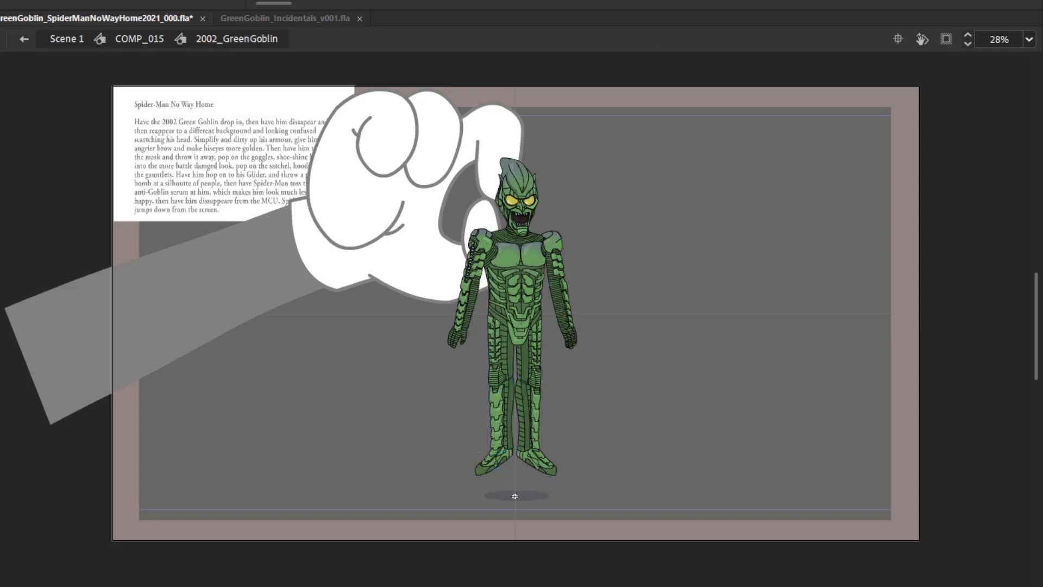
Flip between the two raised frames to compare the refined legs and the fit of the thigh at the hip
key(comma)
key(period)
key(comma)
key(period)
click(502, 350)
click(625, 355)
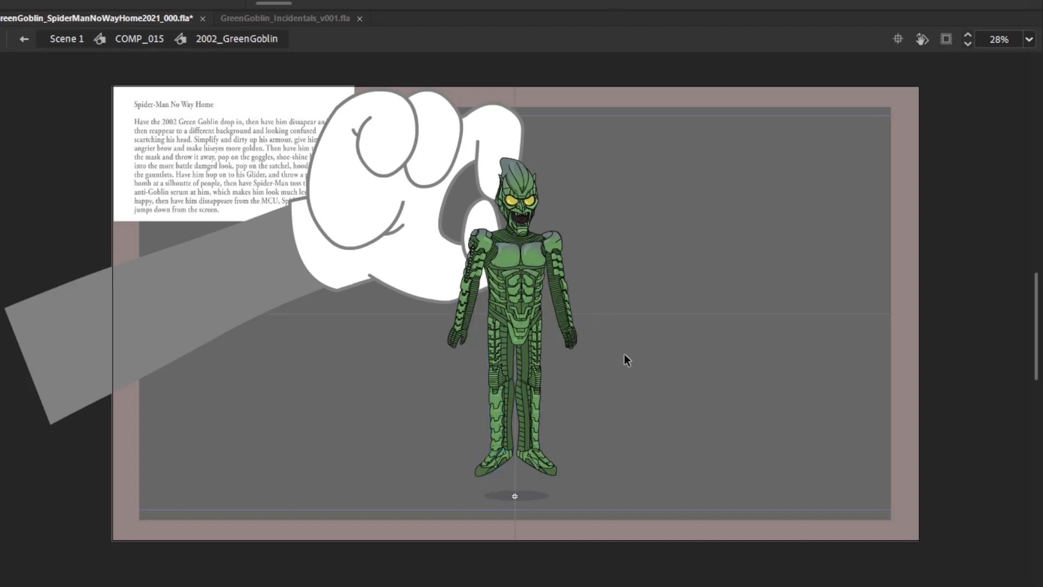
key(comma)
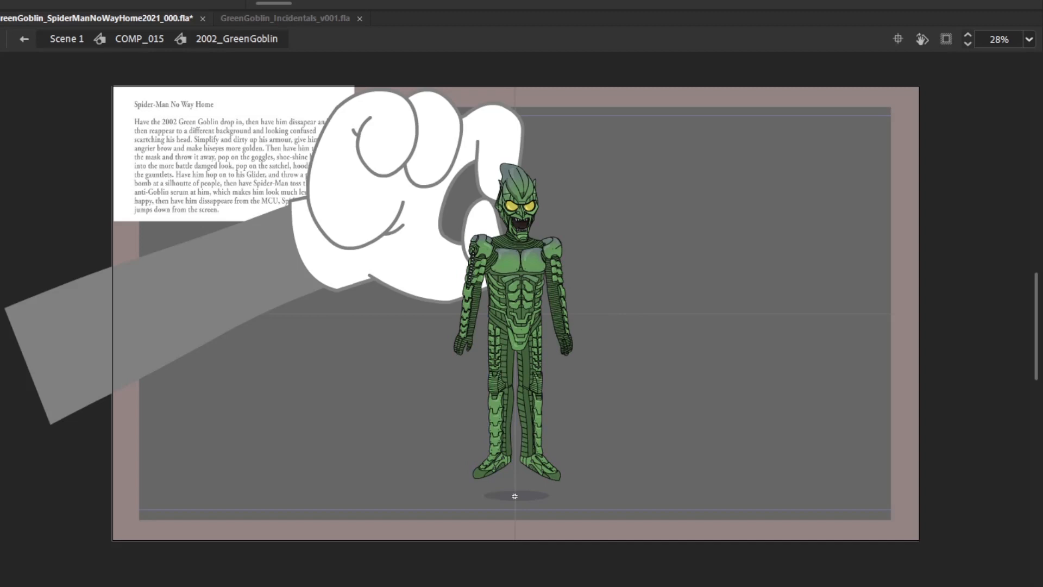
Nudge the whole Green Goblin figure, without its ground shadow, slightly upward on the frame with the arms spread widest
key(period)
key(comma)
drag(456, 480, 508, 356)
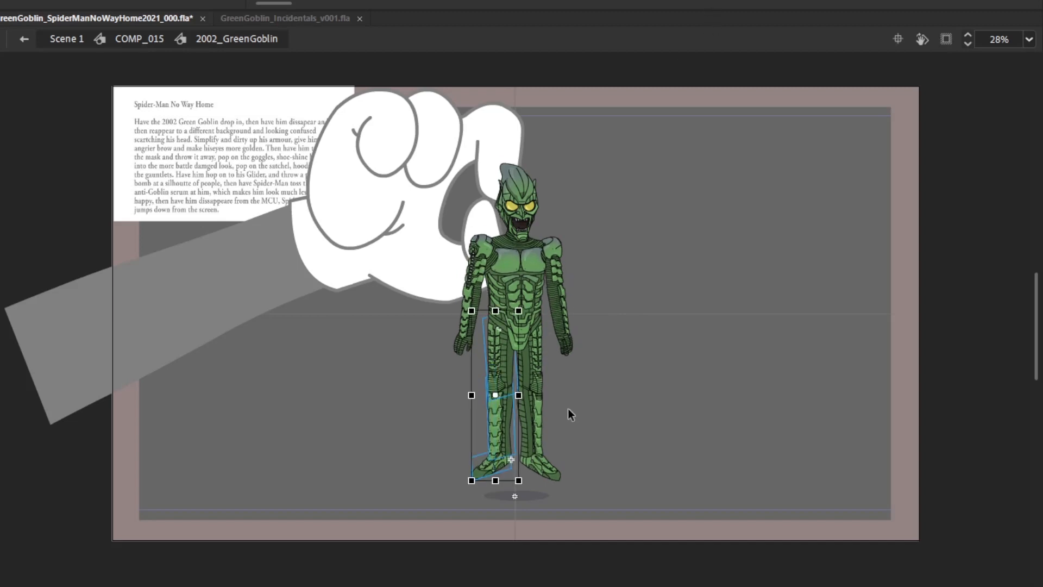
click(617, 445)
key(period)
key(comma)
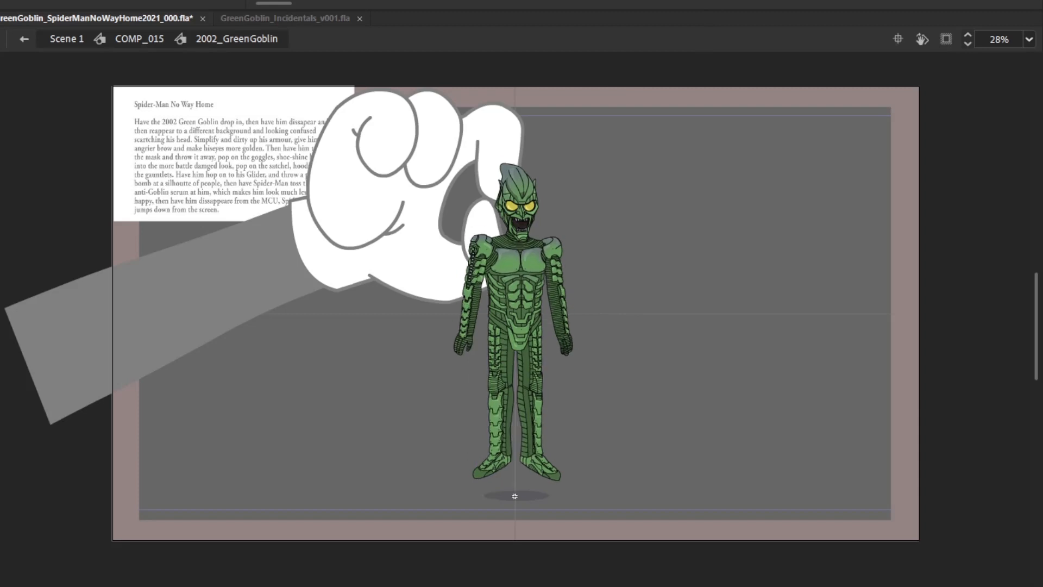
key(period)
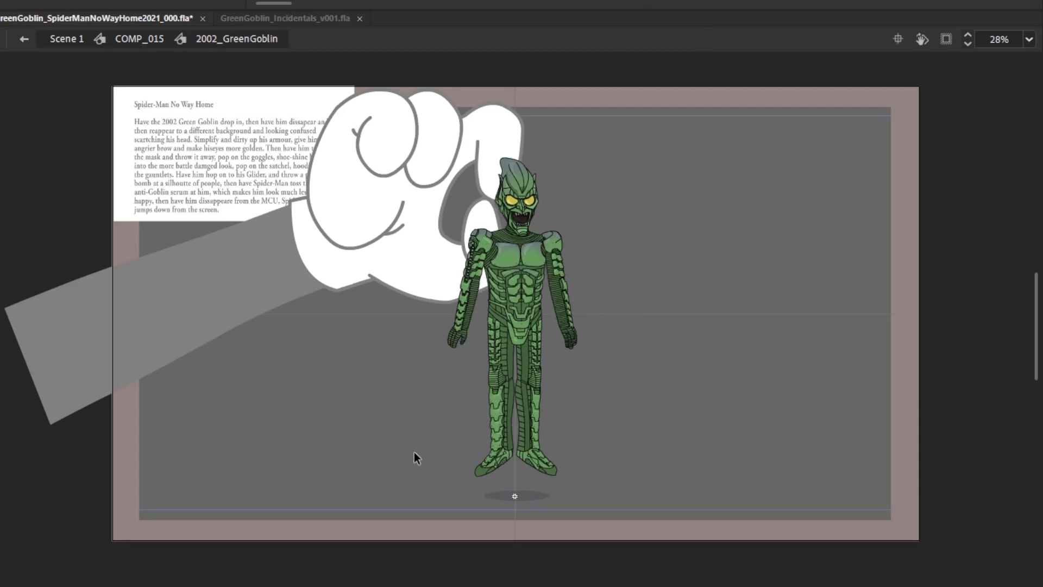
drag(414, 480, 668, 182)
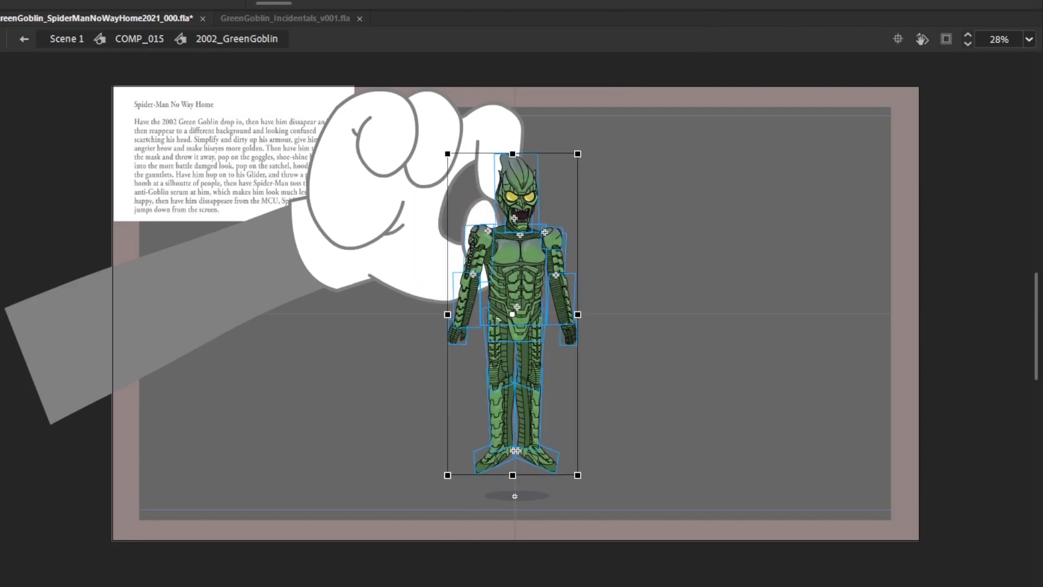
key(Up)
key(Escape)
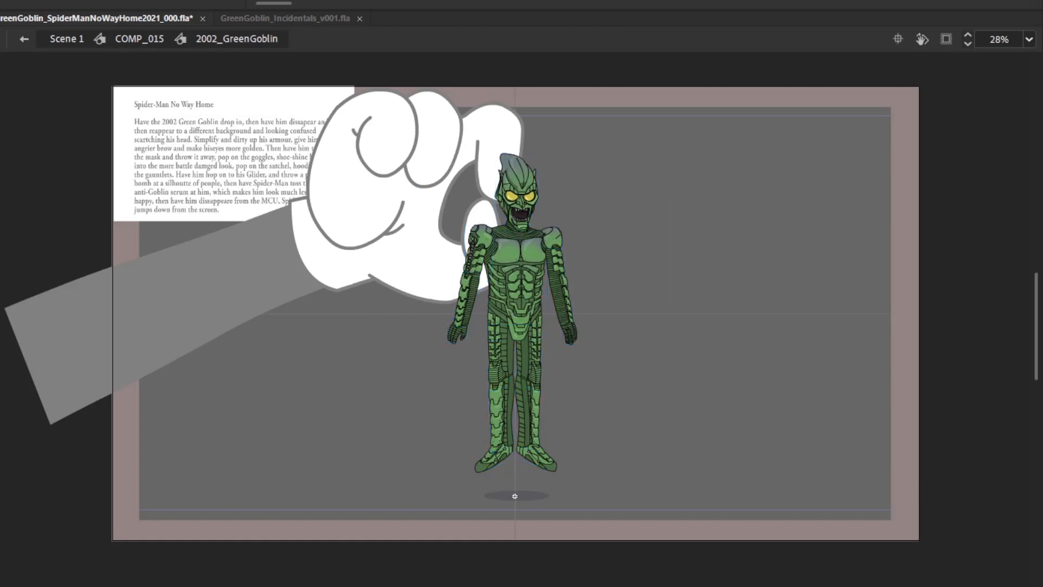
Step back and forth through the figure's airborne and landed frames to check the hop
key(ctrl+a)
key(period)
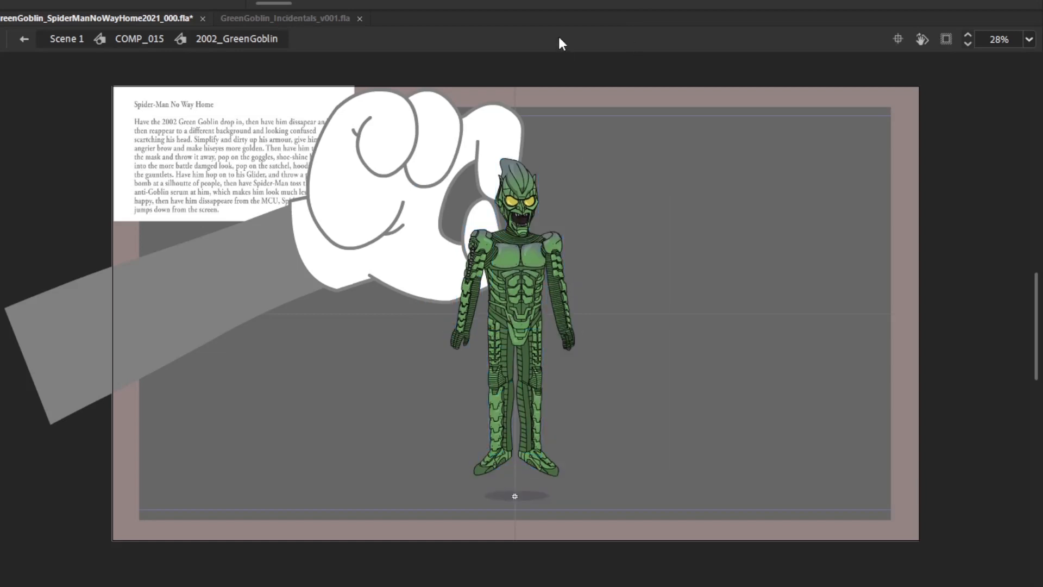
key(period)
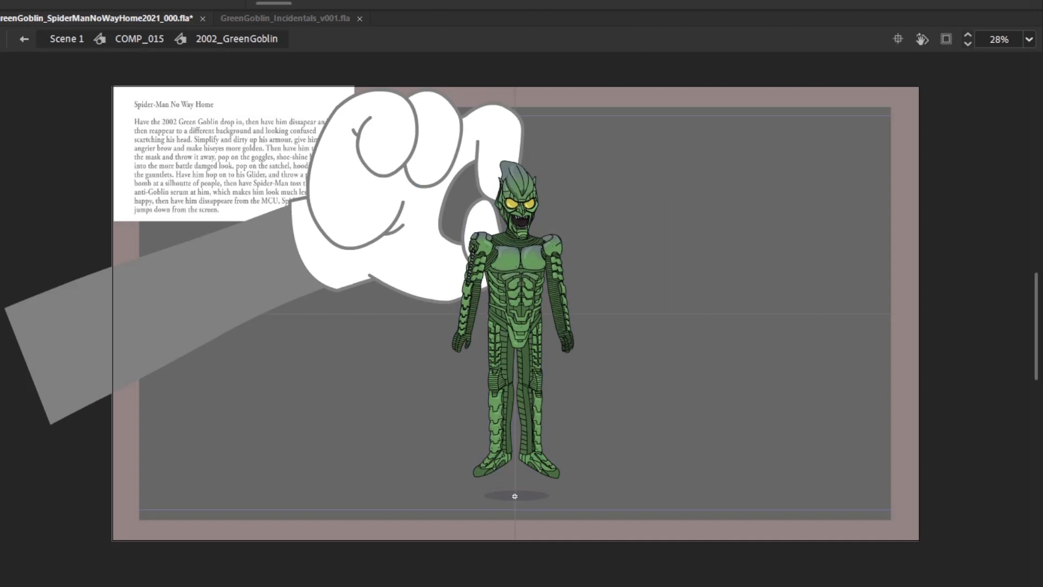
key(period)
key(period)
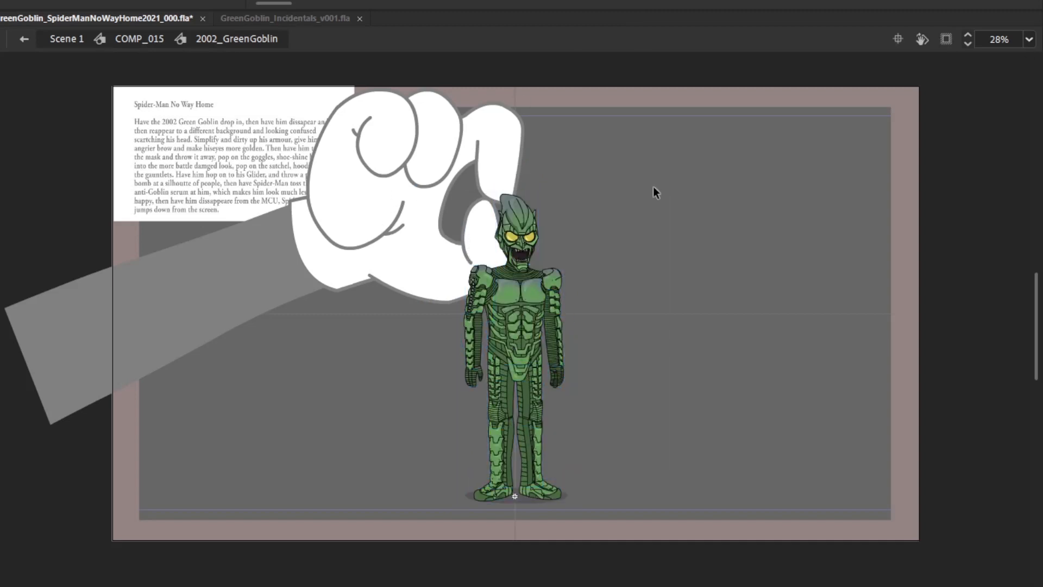
key(comma)
key(comma)
key(comma)
key(comma)
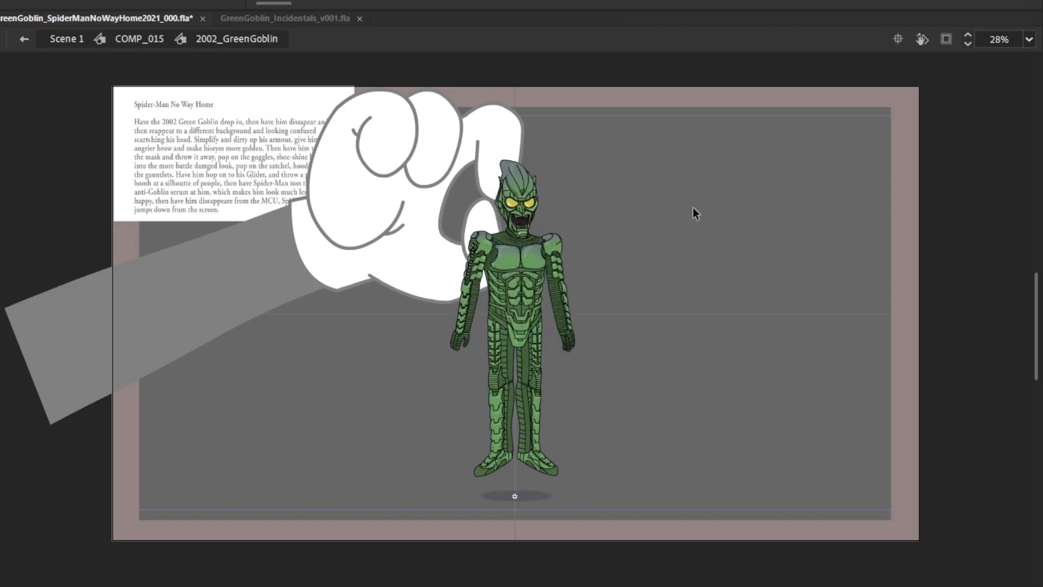
key(period)
key(period)
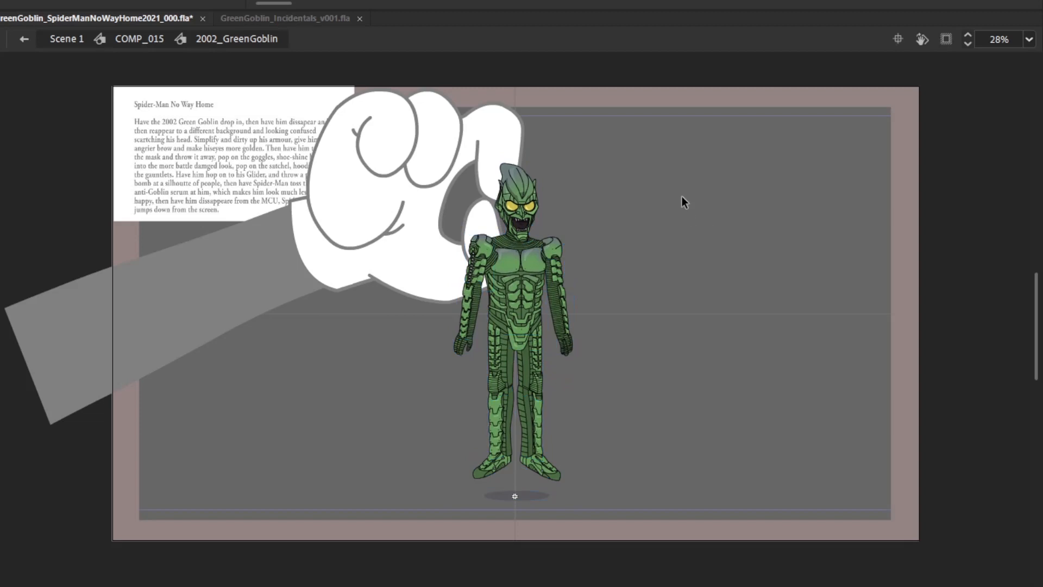
Return to COMP_015 and step through the frames where the gloved hand releases the figure and it hops
double_click(682, 196)
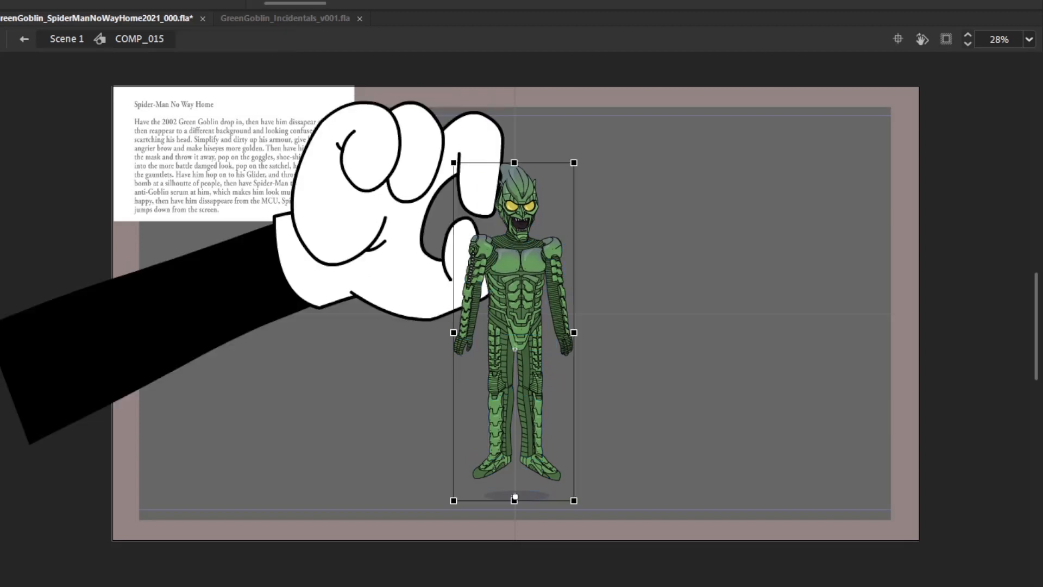
key(period)
key(period)
key(period)
key(period)
key(period)
key(comma)
key(comma)
key(comma)
key(comma)
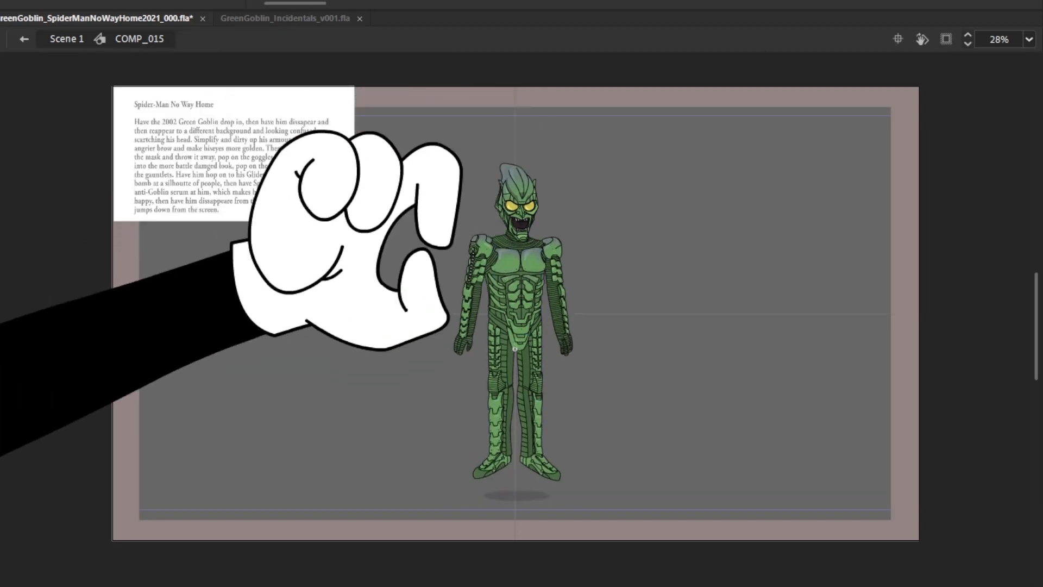
key(period)
key(period)
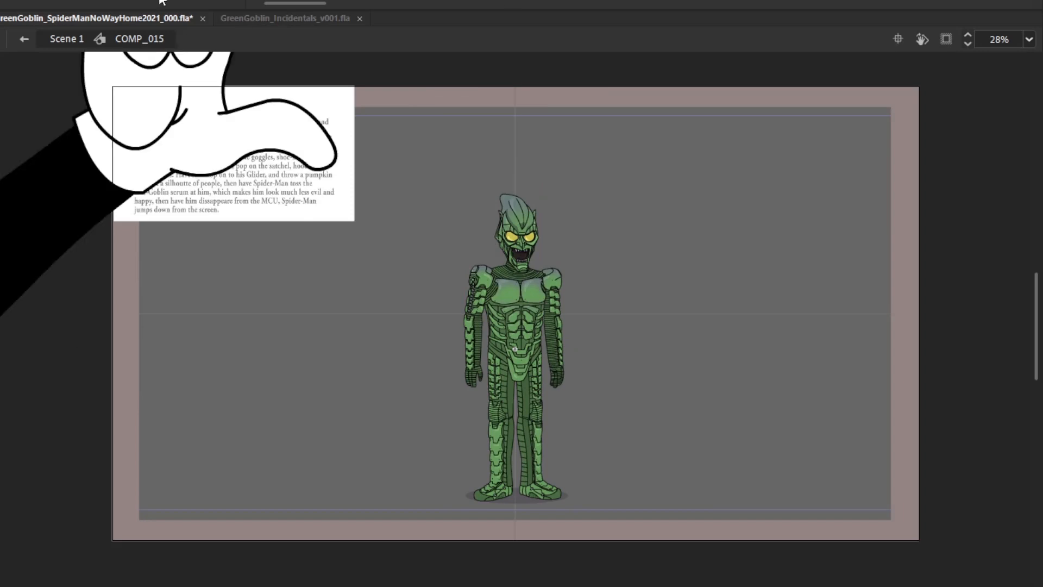
key(period)
key(period)
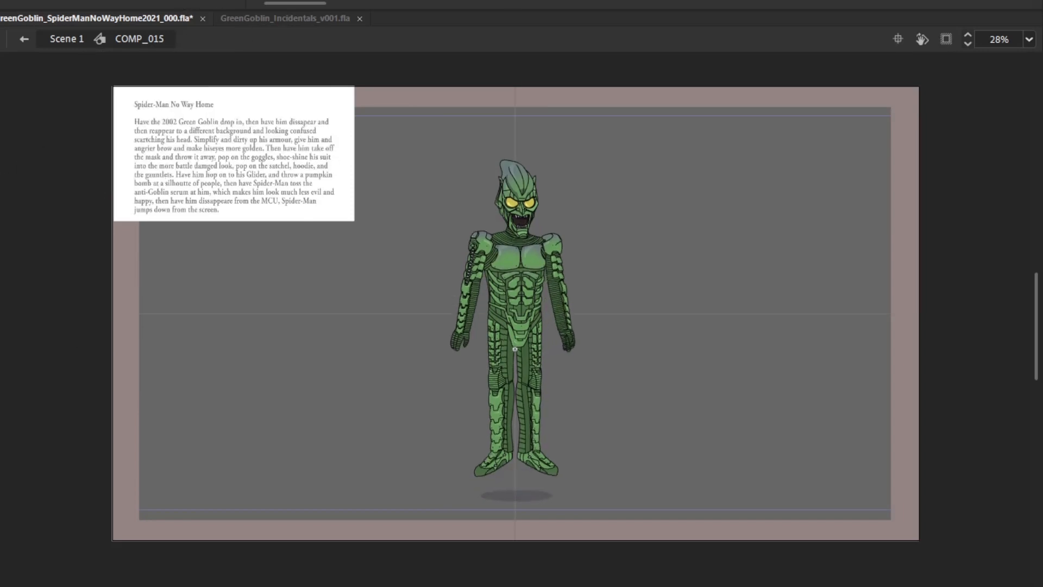
key(period)
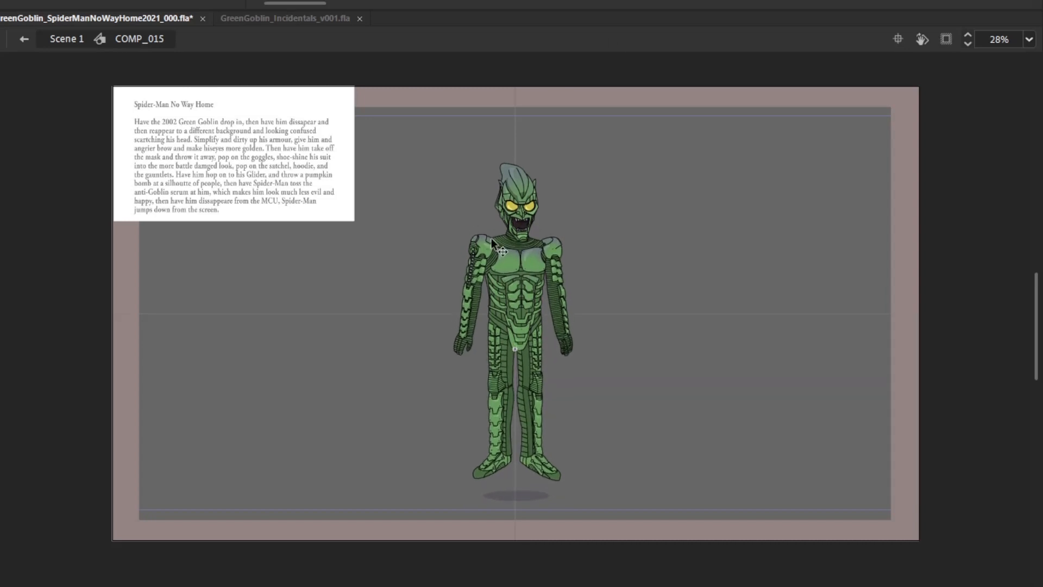
Open the 2002_GreenGoblin symbol and nudge the complete figure with its shadow slightly left
double_click(518, 200)
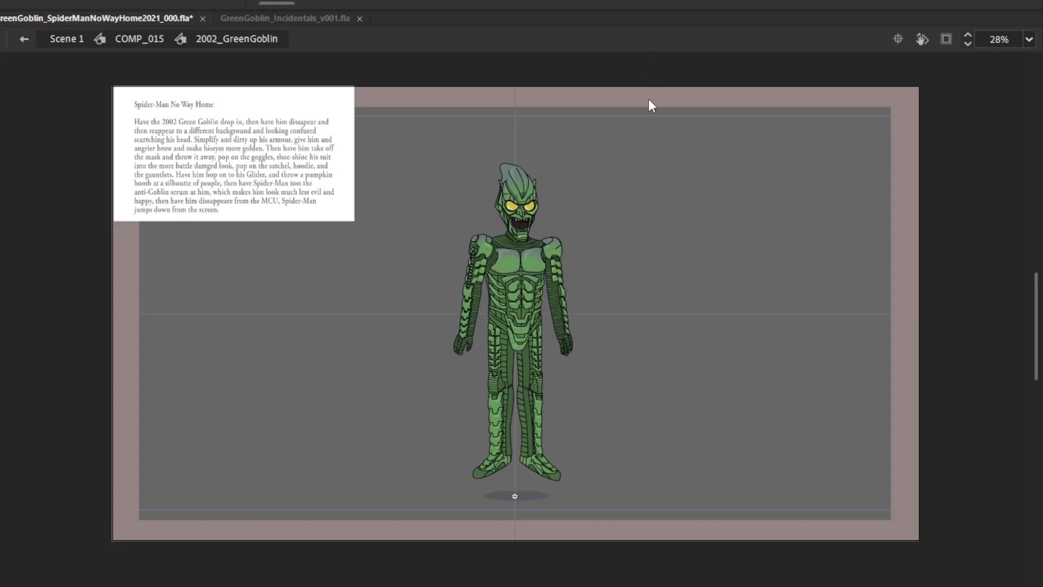
key(ctrl+a)
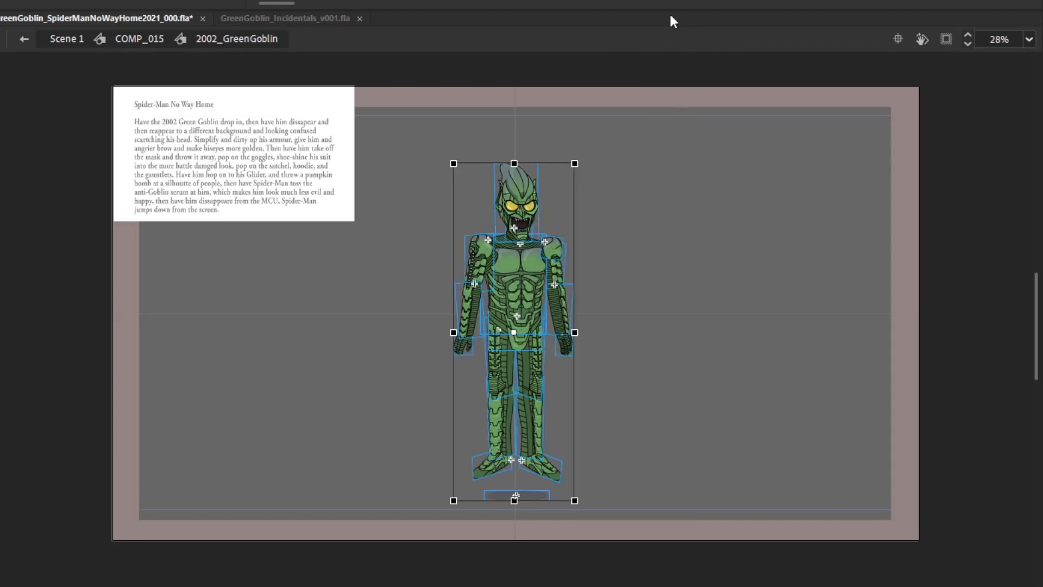
key(Left)
key(Left)
key(Left)
key(Left)
key(Left)
key(Left)
key(Left)
key(Left)
key(Left)
key(Left)
key(Left)
key(Left)
key(Left)
key(Left)
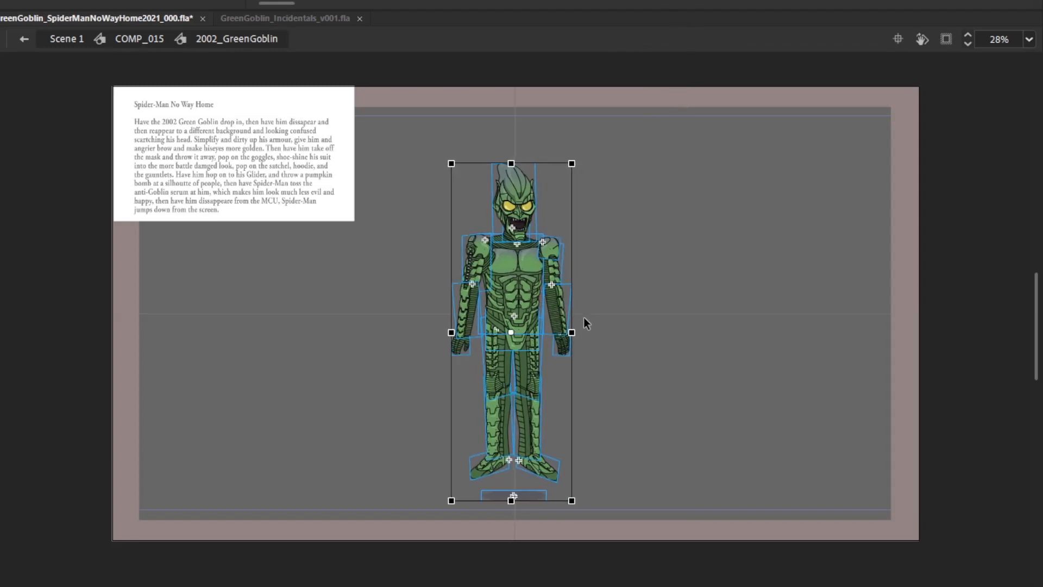
drag(625, 174, 620, 240)
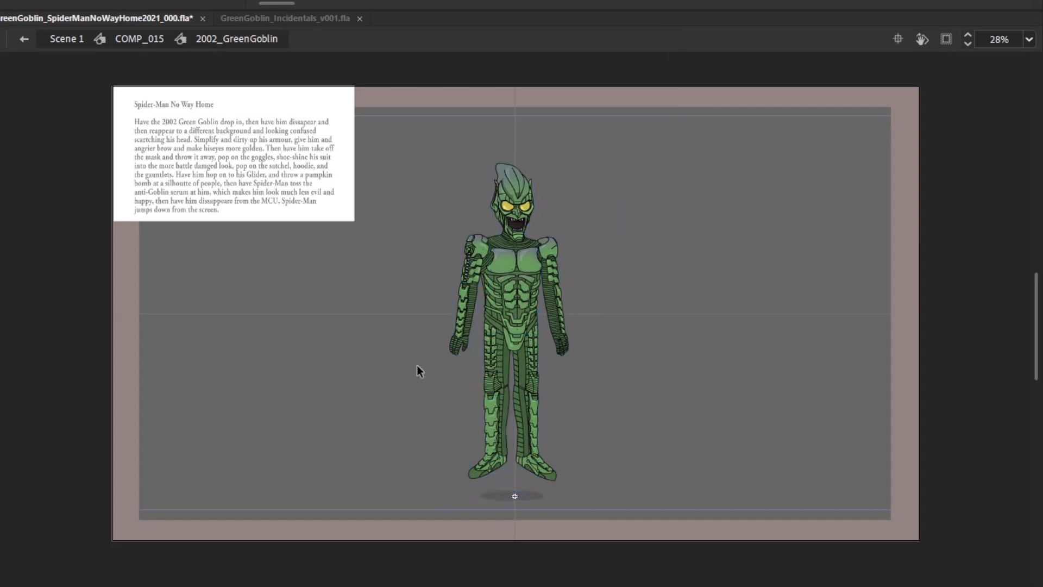
Rotate the figure's arm on the viewer's left, then its forearm and hand, slightly inward toward the body
drag(418, 368, 479, 251)
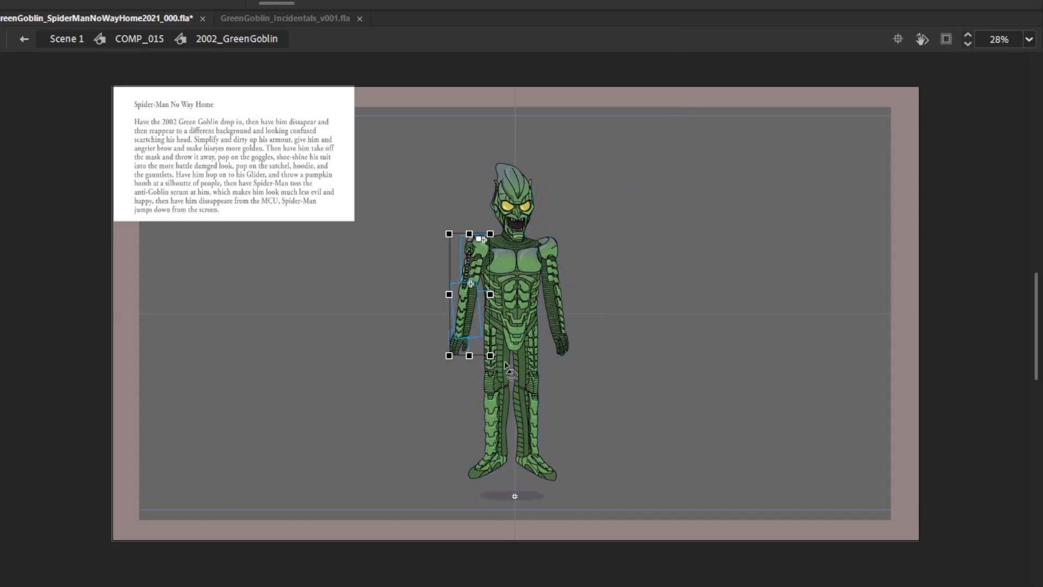
drag(502, 371, 477, 327)
drag(489, 233, 954, 211)
key(ctrl+z)
click(442, 372)
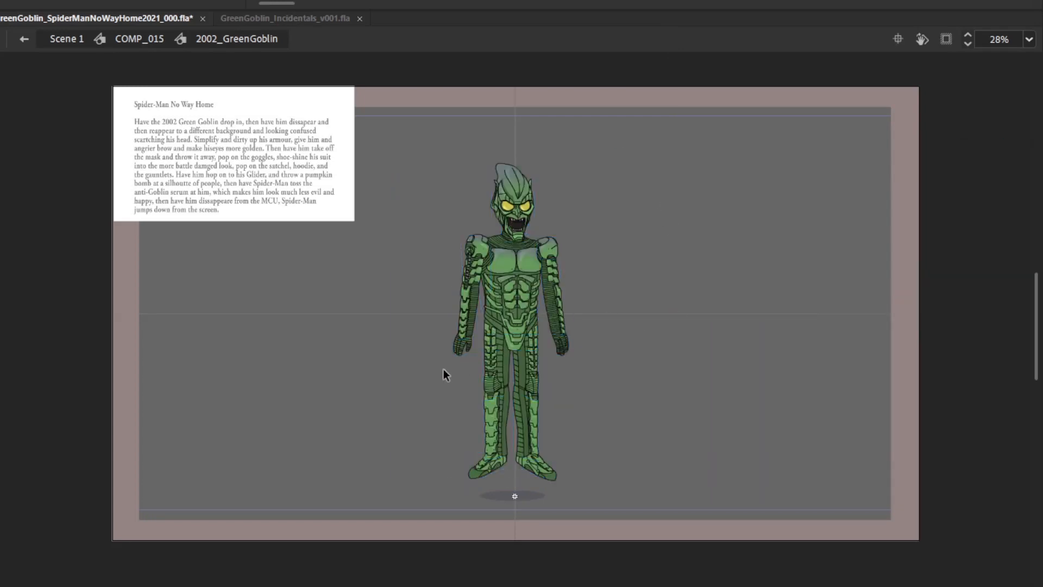
drag(418, 379, 480, 242)
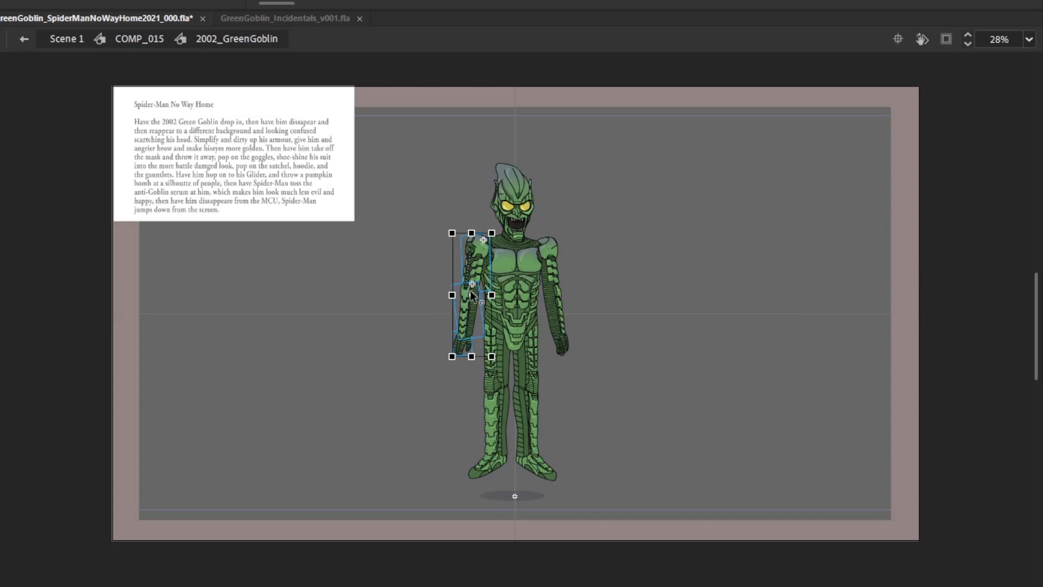
drag(435, 385, 471, 298)
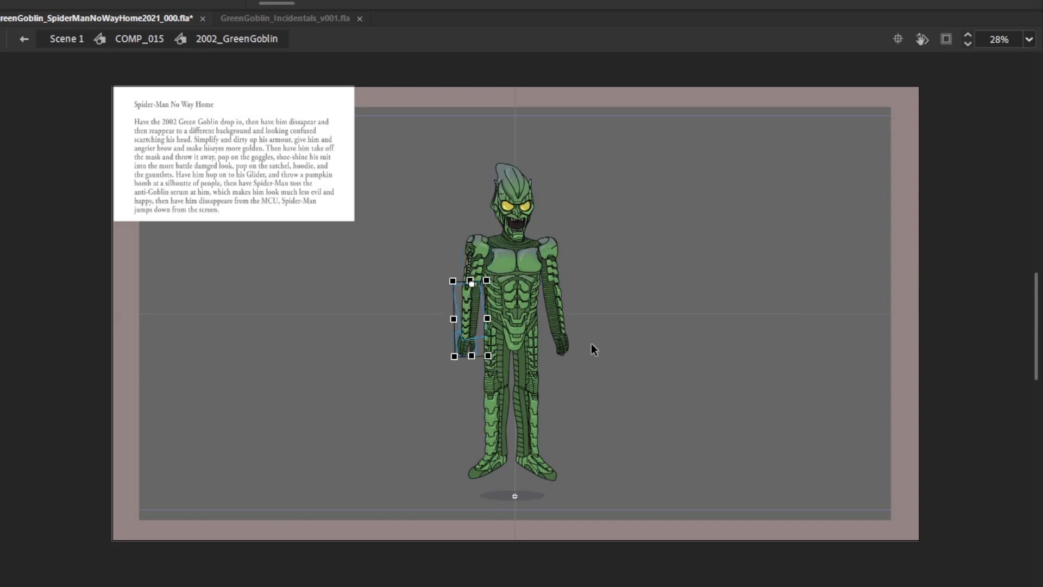
Rotate the figure's arm on the viewer's right slightly outward from the shoulder
drag(596, 352, 551, 239)
drag(554, 295, 541, 242)
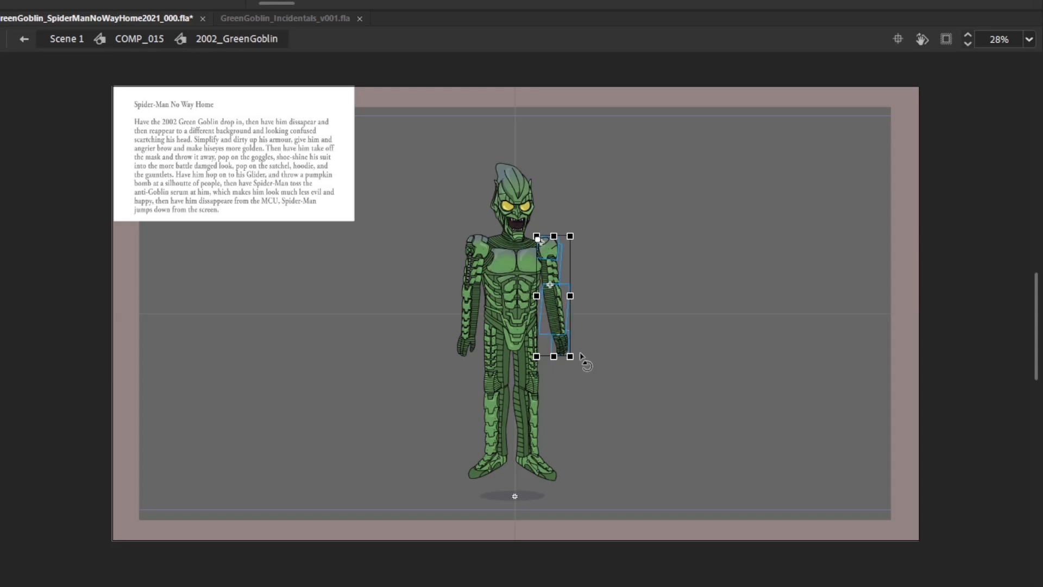
mouse_move(586, 362)
mouse_down()
mouse_move(593, 370)
mouse_move(546, 283)
mouse_move(596, 366)
mouse_up()
Rotate both legs, then both lower legs with their feet, so that they trail slightly toward the viewer's right
drag(472, 412, 489, 326)
click(531, 473)
drag(536, 465, 531, 380)
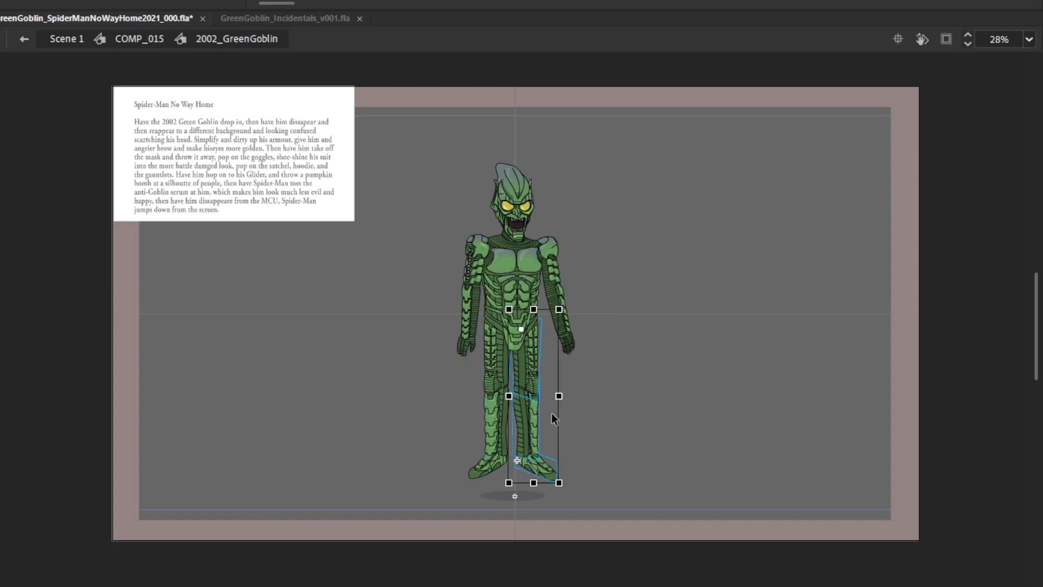
drag(460, 451, 490, 320)
drag(527, 482, 532, 480)
drag(437, 484, 496, 388)
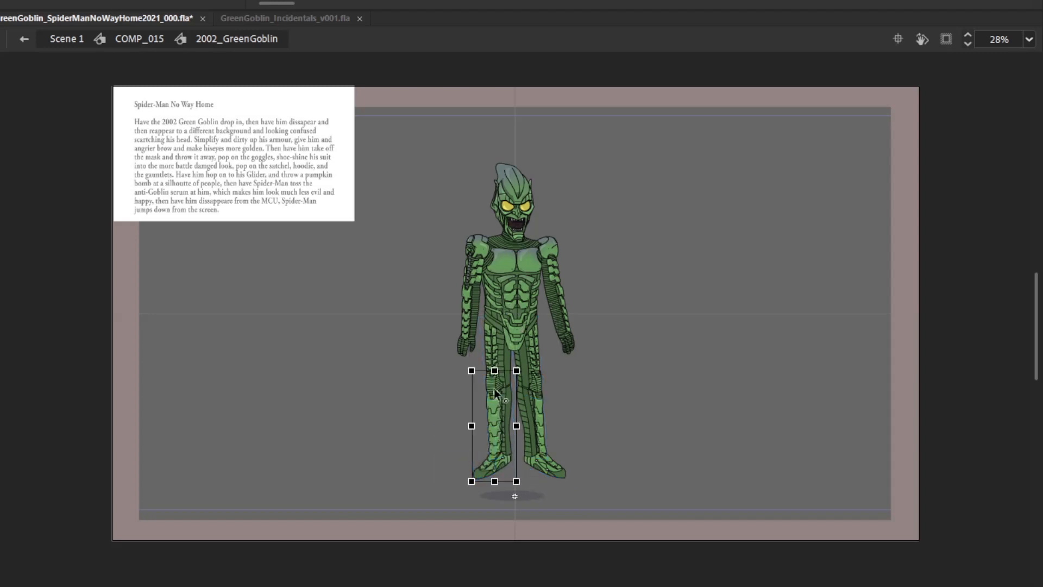
drag(527, 476, 531, 392)
drag(587, 489, 593, 492)
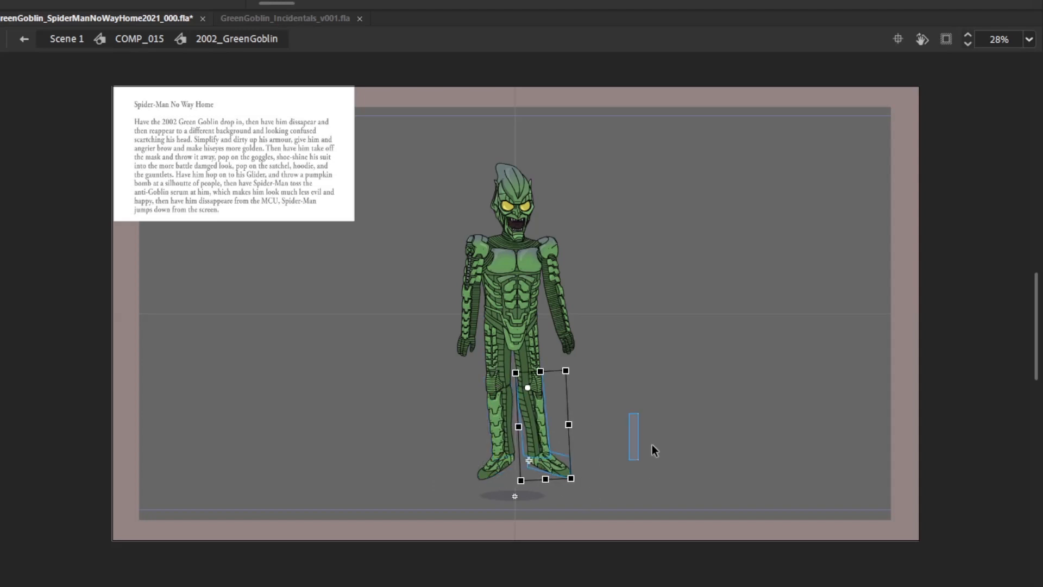
Flip between the adjusted pose and the preceding frame to compare the figure's movement
click(652, 445)
drag(667, 422, 664, 427)
key(comma)
key(period)
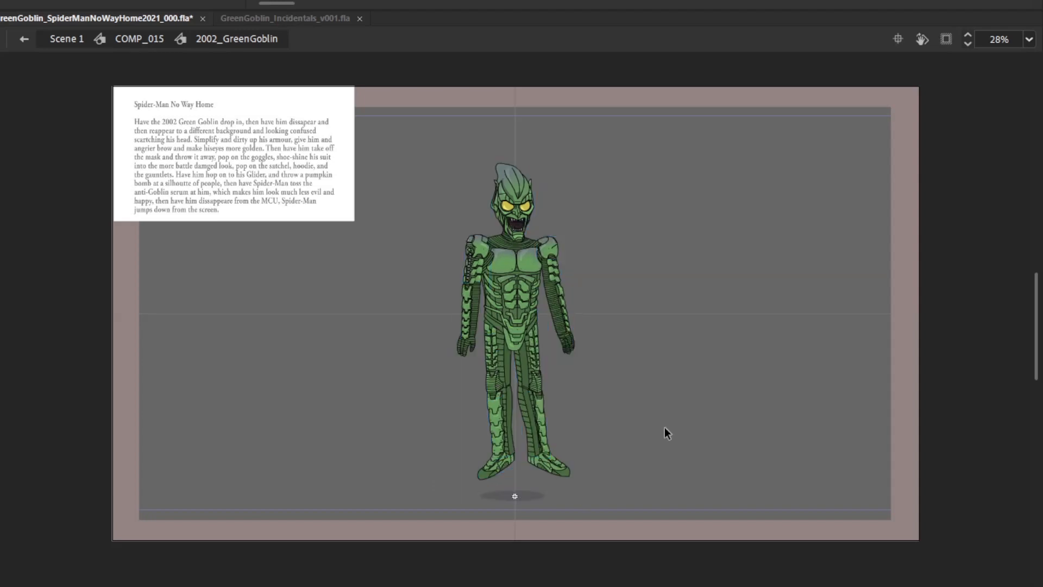
key(comma)
key(period)
key(comma)
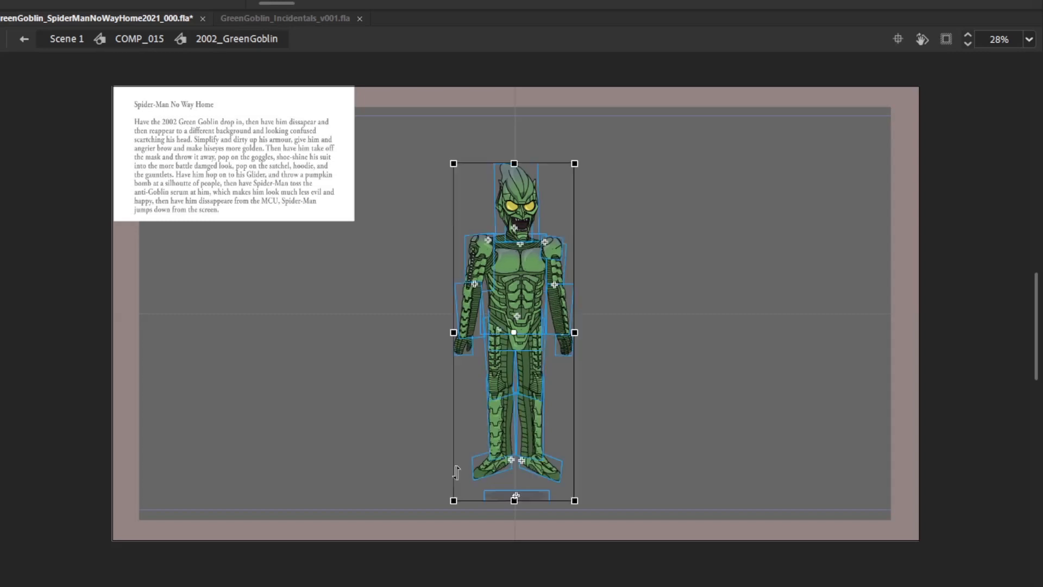
key(period)
key(comma)
key(period)
key(comma)
key(period)
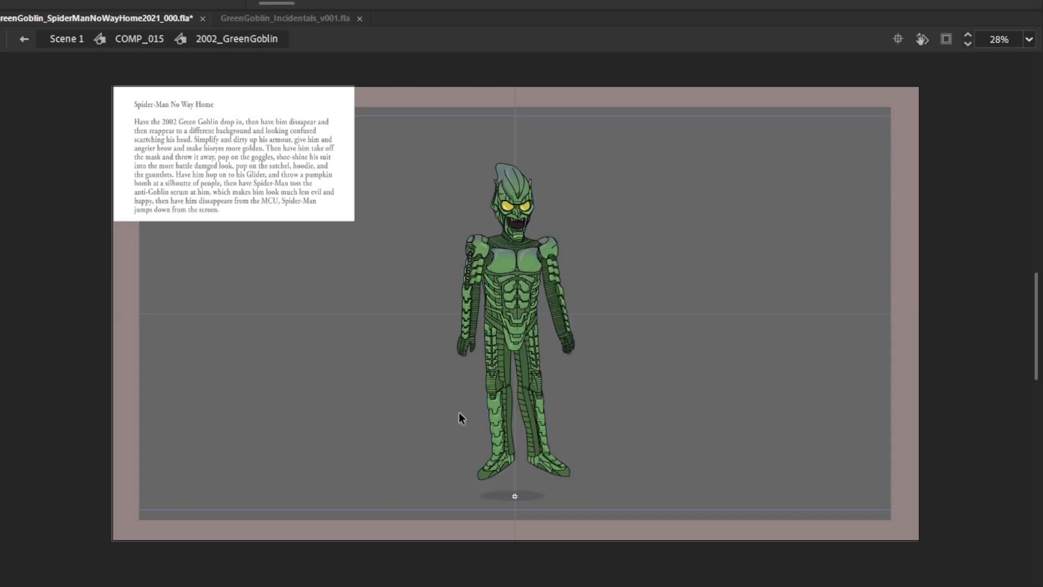
key(comma)
Shift the figure's body parts left over the stationary ground shadow and compare with the adjacent frame
key(Left)
key(Left)
key(Left)
key(Left)
key(Left)
key(Left)
key(Left)
key(Left)
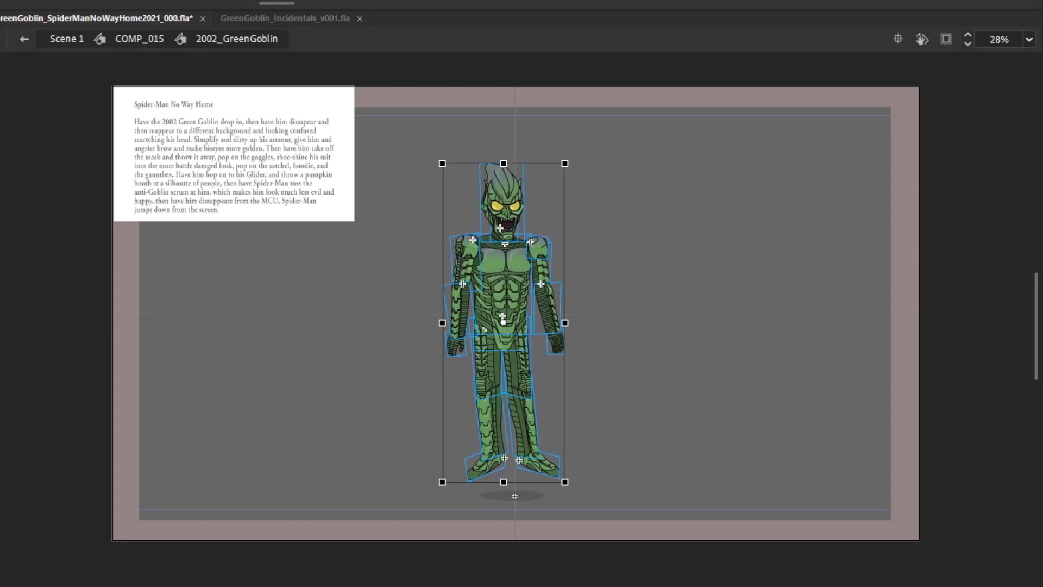
key(period)
key(comma)
key(period)
key(comma)
Tilt the body without its shadow about a pivot placed at the head, swinging the feet toward the viewer's right
drag(401, 144, 590, 472)
drag(503, 322, 499, 180)
drag(583, 489, 567, 465)
key(comma)
key(period)
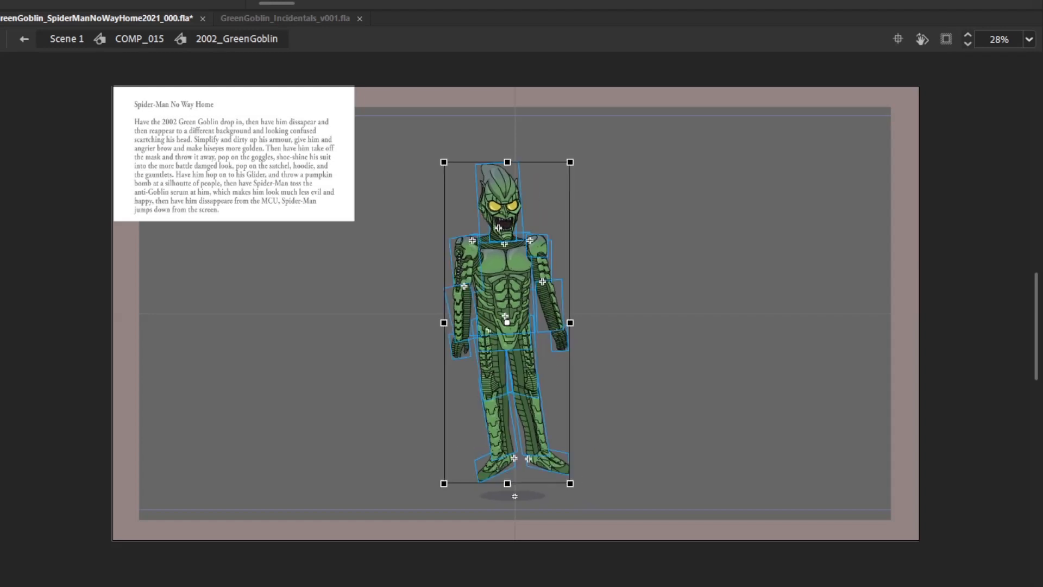
key(comma)
key(period)
Move the tilted figure together with its ground shadow further left
drag(580, 518, 515, 486)
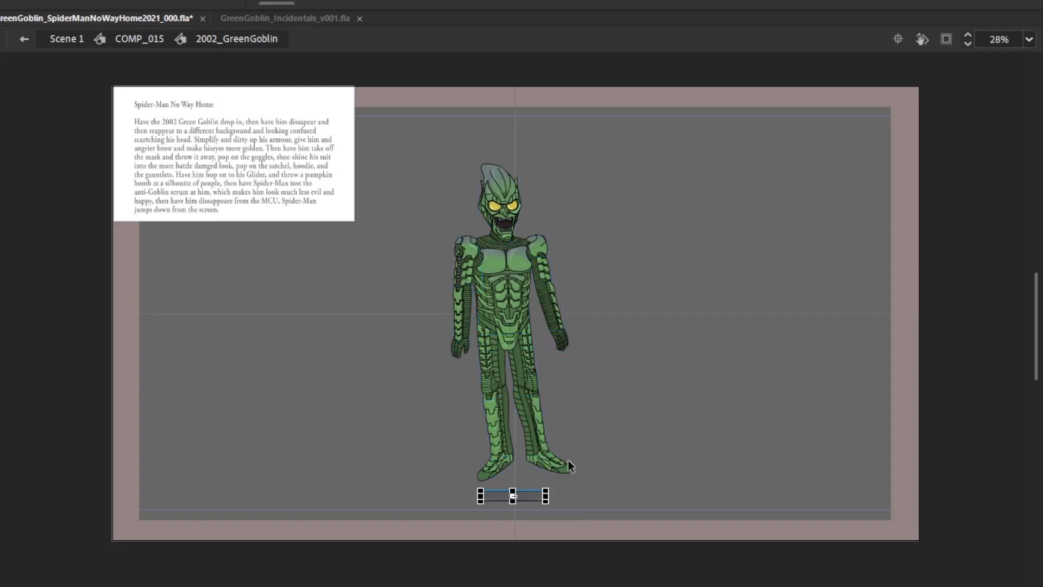
drag(411, 514, 688, 122)
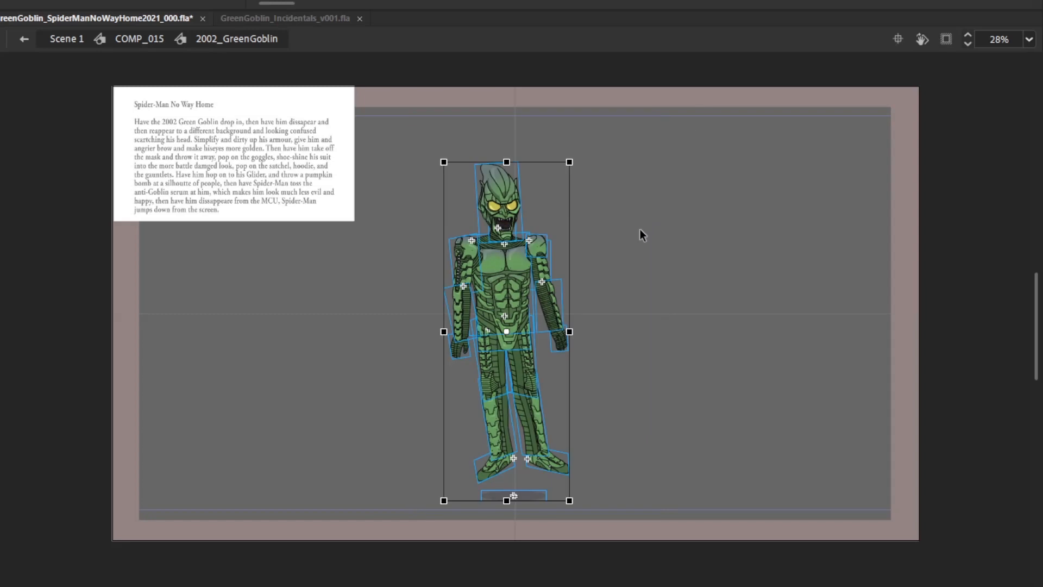
key(shift+Left)
key(shift+Left)
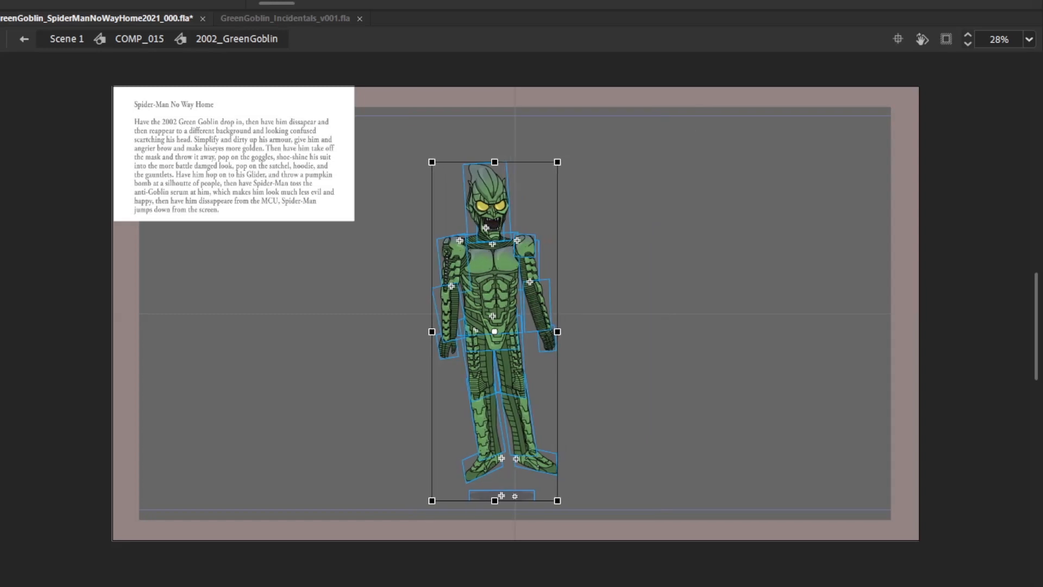
Move the upright figure together with its ground shadow left to match the tilted pose in the adjacent frame
key(comma)
key(period)
key(comma)
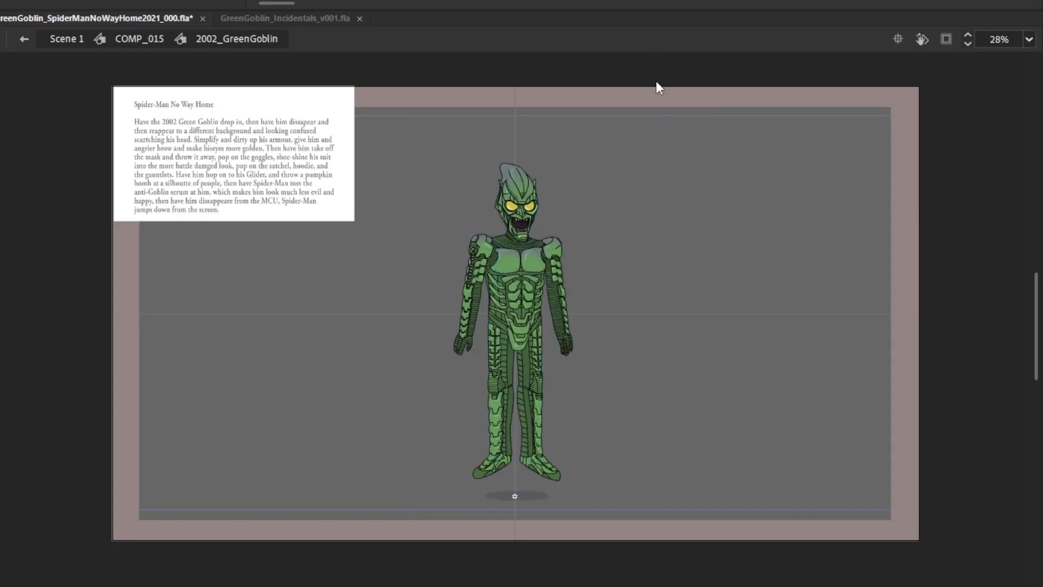
key(ctrl+a)
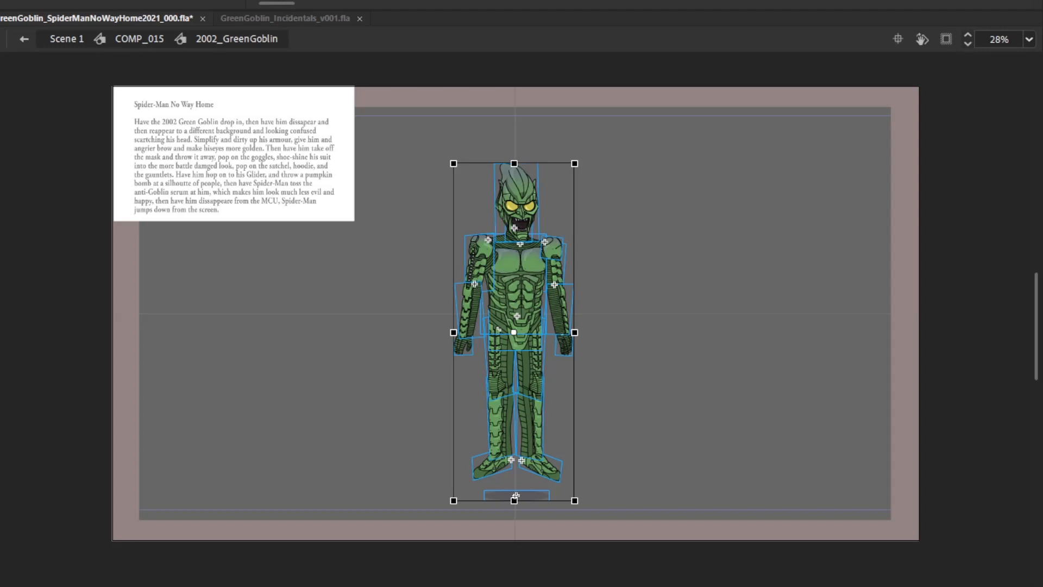
key(Escape)
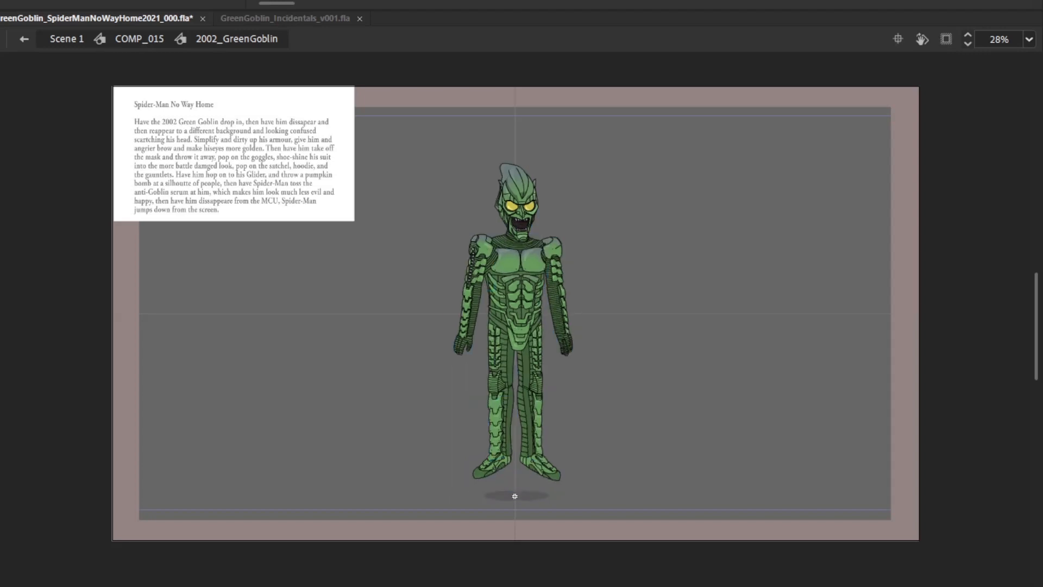
drag(403, 517, 694, 187)
drag(528, 205, 498, 205)
key(Escape)
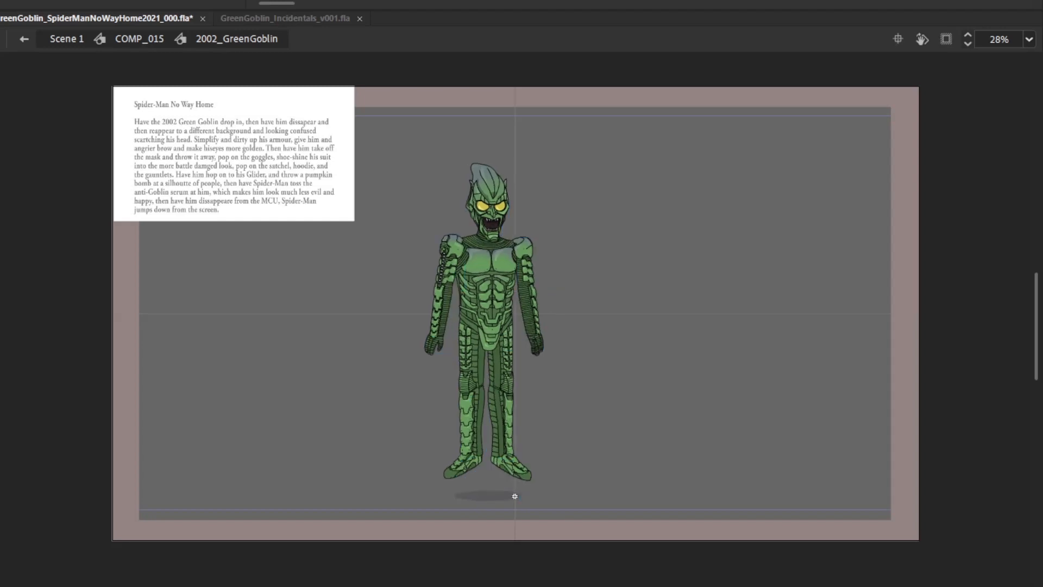
Step through the neighbouring frames to check how the figure travels from the centre to its shifted position
drag(397, 519, 589, 225)
key(Return)
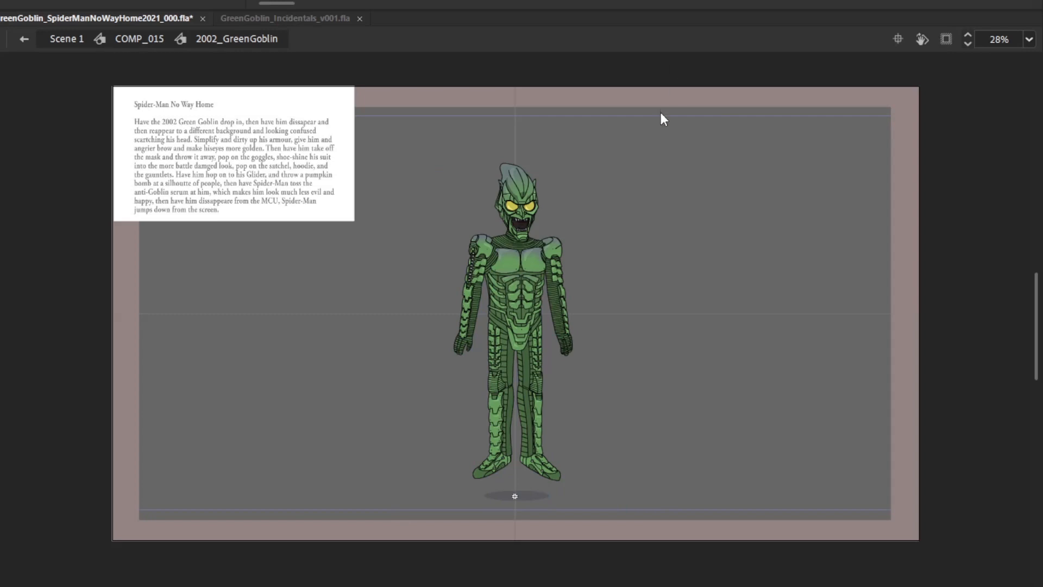
key(ctrl+a)
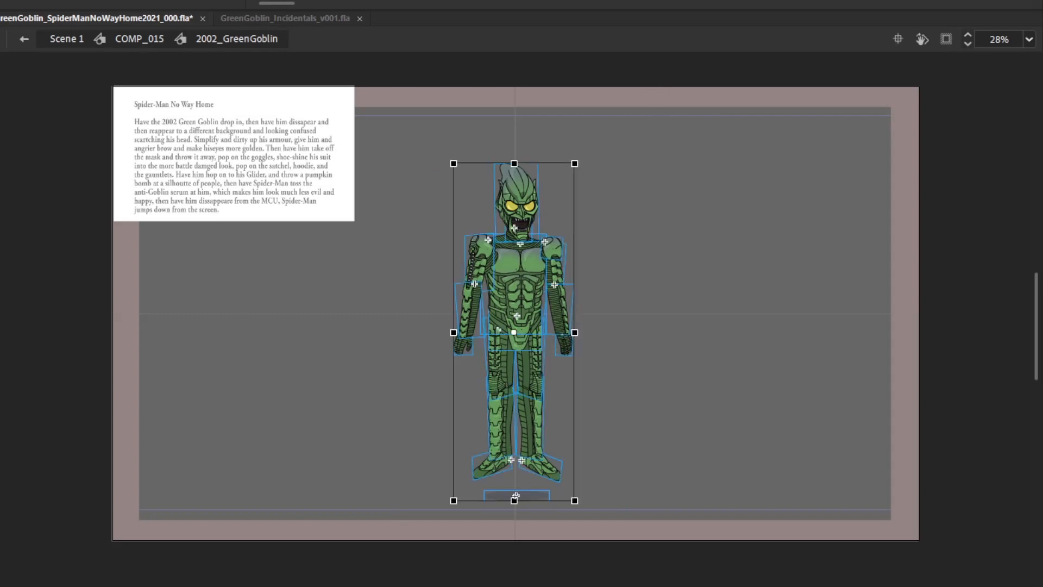
key(Return)
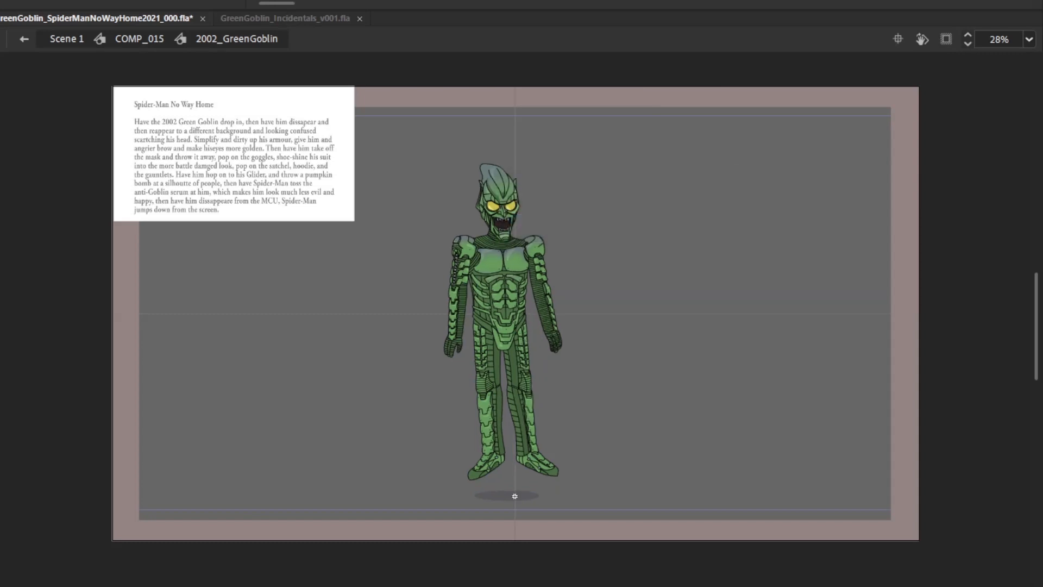
key(Return)
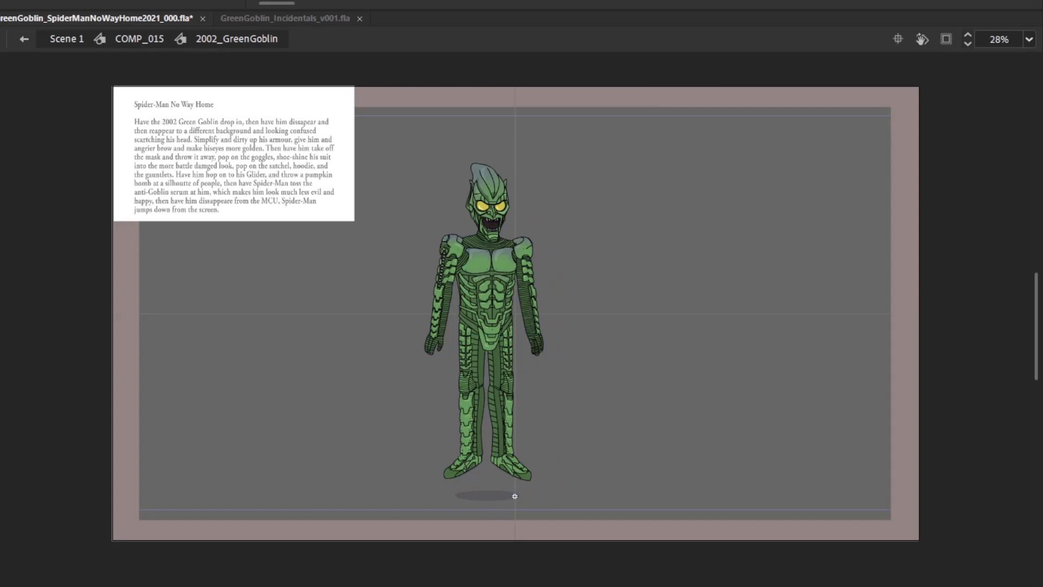
key(ctrl+a)
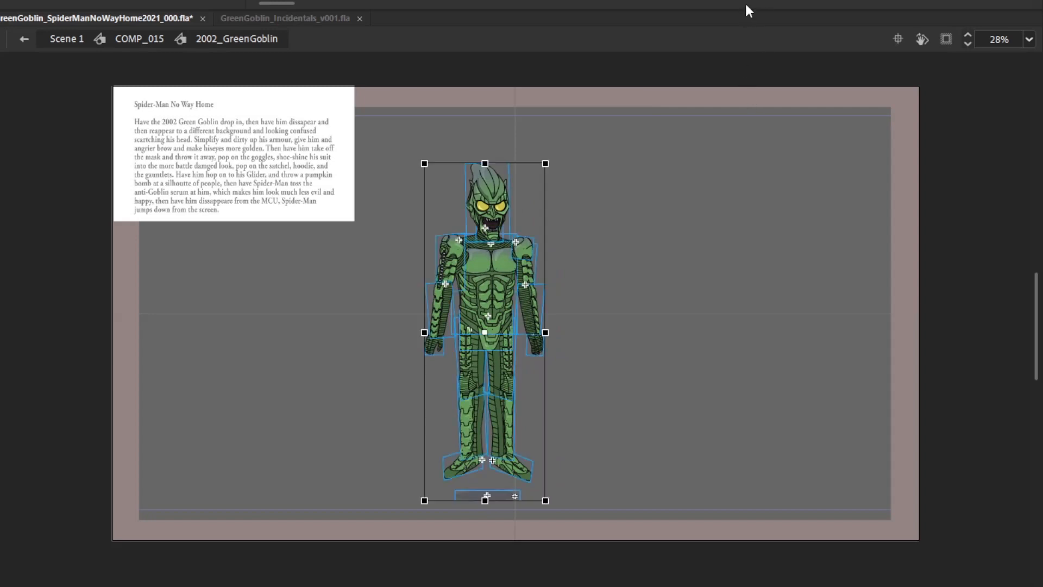
key(comma)
key(period)
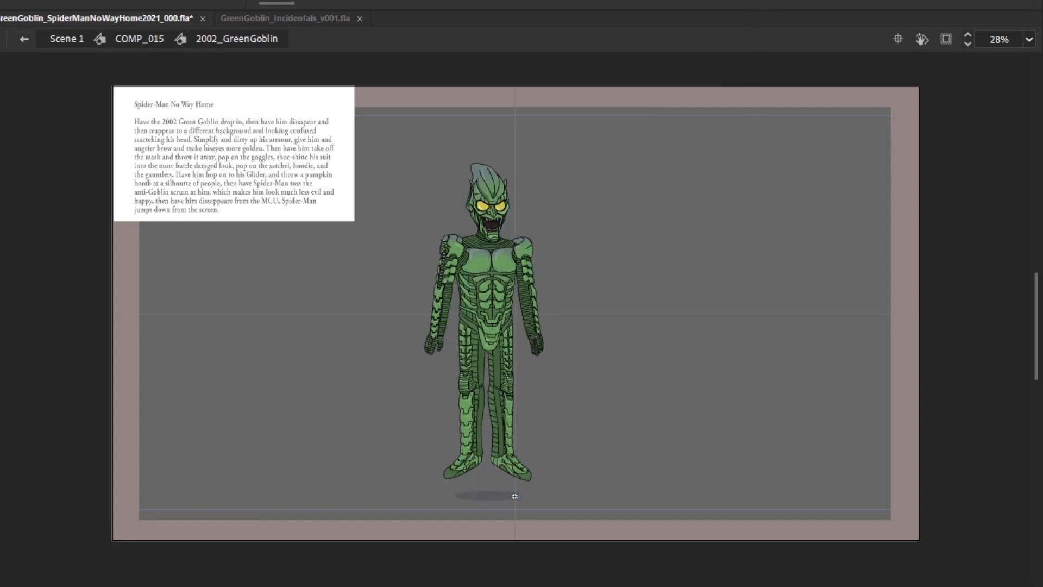
Rotate the body without its shadow slightly about a pivot at the head, swinging the feet toward the viewer's left
drag(396, 474, 624, 142)
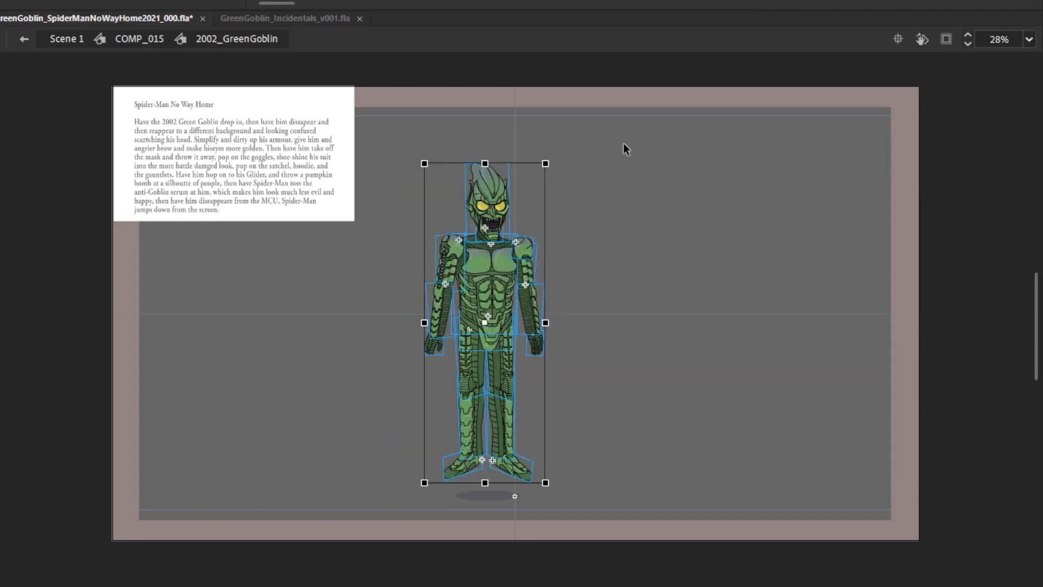
drag(485, 323, 486, 180)
key(comma)
key(period)
key(ctrl+a)
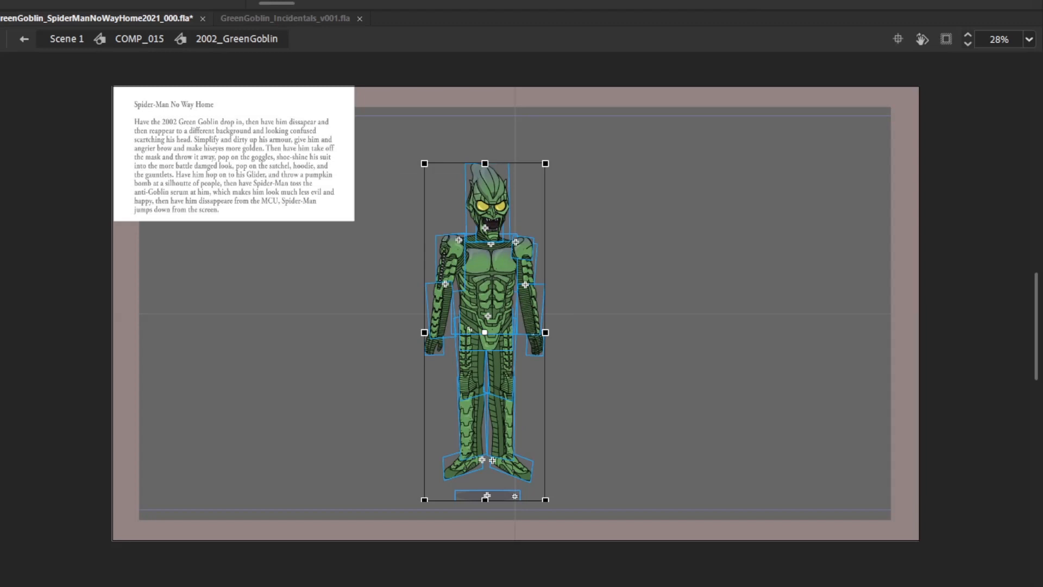
key(comma)
key(comma)
key(period)
drag(387, 479, 578, 150)
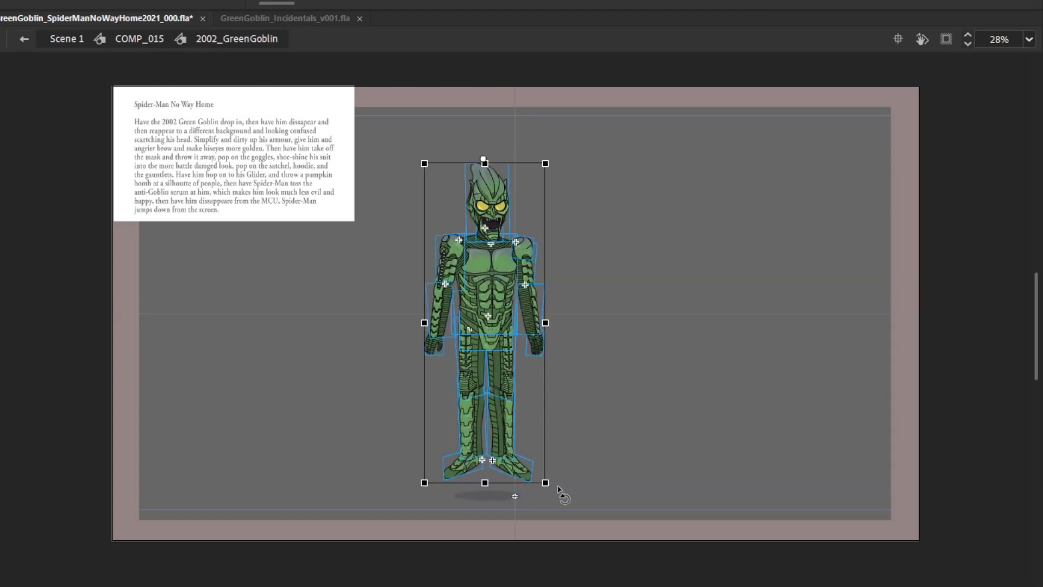
drag(559, 493, 555, 495)
key(comma)
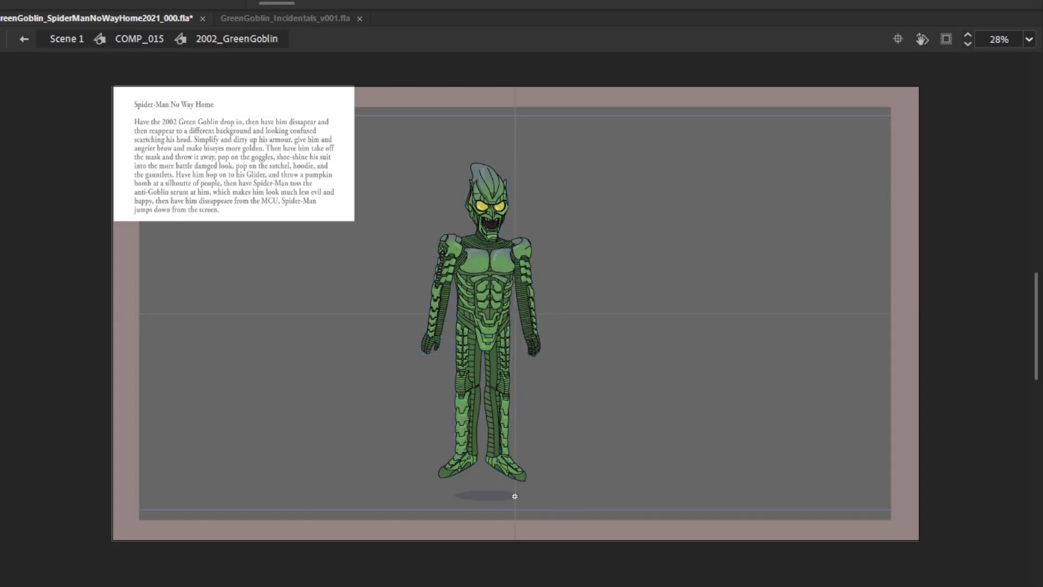
Rotate both arms slightly about the shoulders so the hands swing toward the viewer's left
key(comma)
key(period)
click(533, 290)
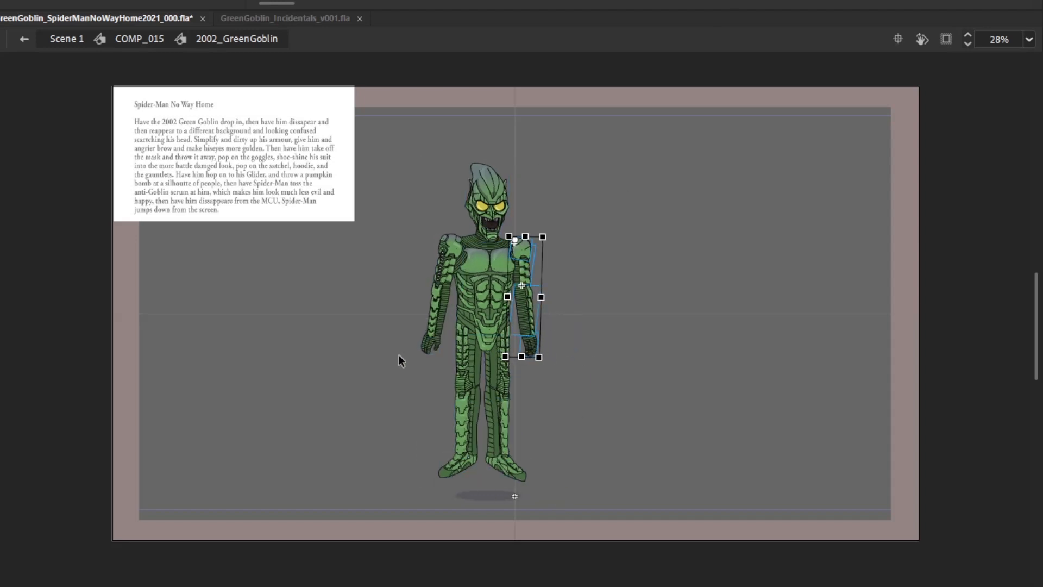
click(443, 301)
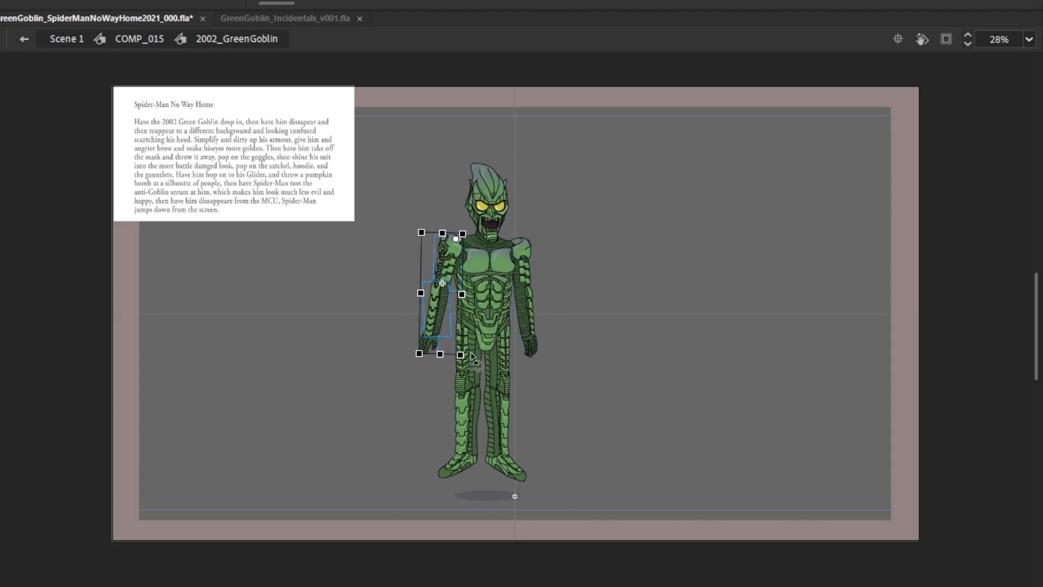
Rotate both legs slightly about the hips so the feet swing further toward the viewer's left
click(500, 380)
drag(504, 396, 493, 336)
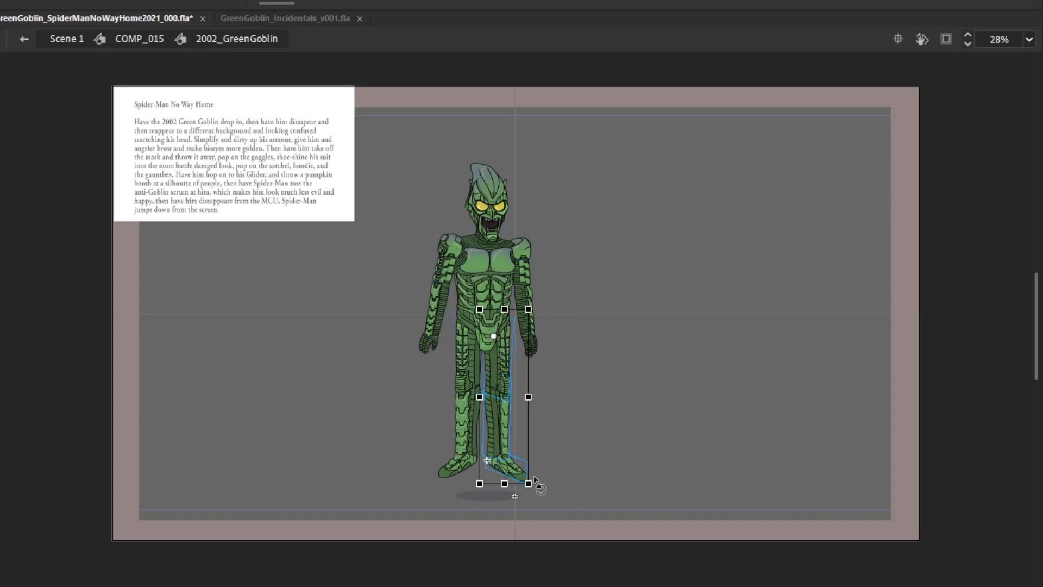
drag(541, 490, 537, 493)
drag(425, 470, 459, 316)
drag(503, 493, 499, 493)
Refine the leg poses with small extra rotations that carry both feet further toward the viewer's left
drag(410, 459, 462, 388)
key(ctrl+z)
drag(492, 488, 490, 490)
drag(539, 465, 500, 383)
drag(537, 488, 536, 488)
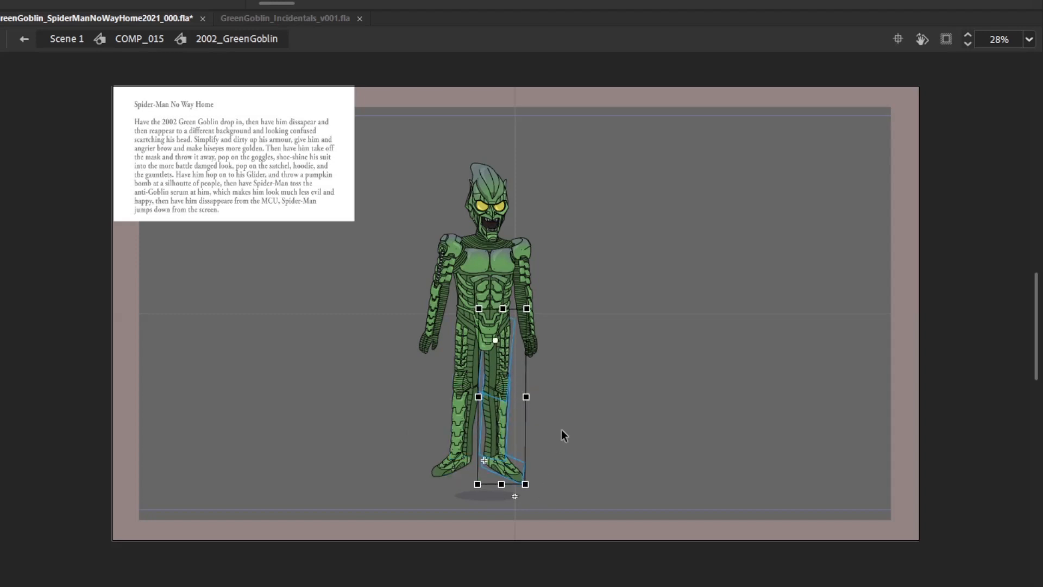
Flip through the tilted, upright and leg-swing frames to examine the flow of the figure's movement
key(comma)
key(period)
key(period)
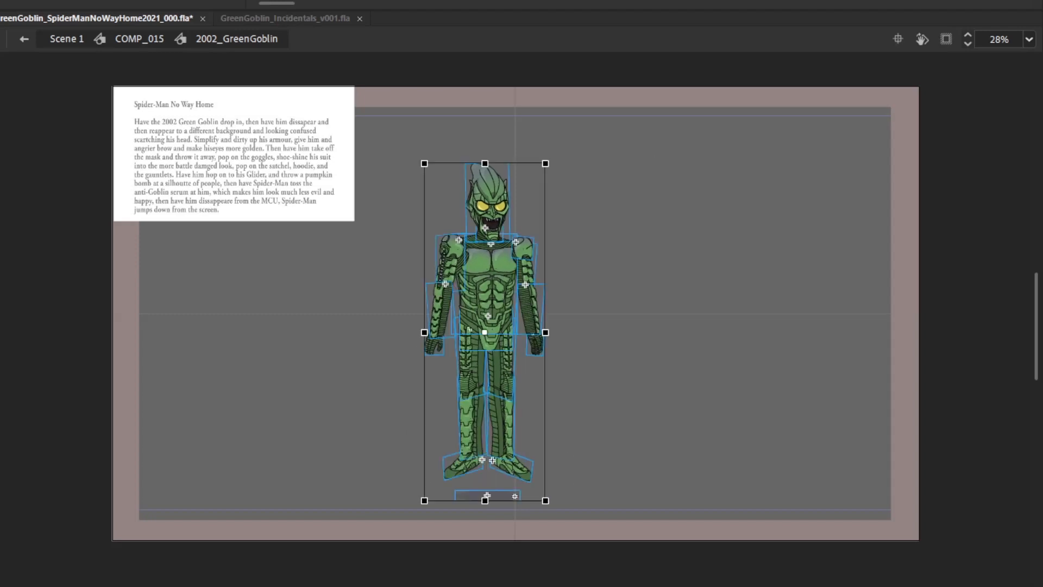
key(comma)
key(comma)
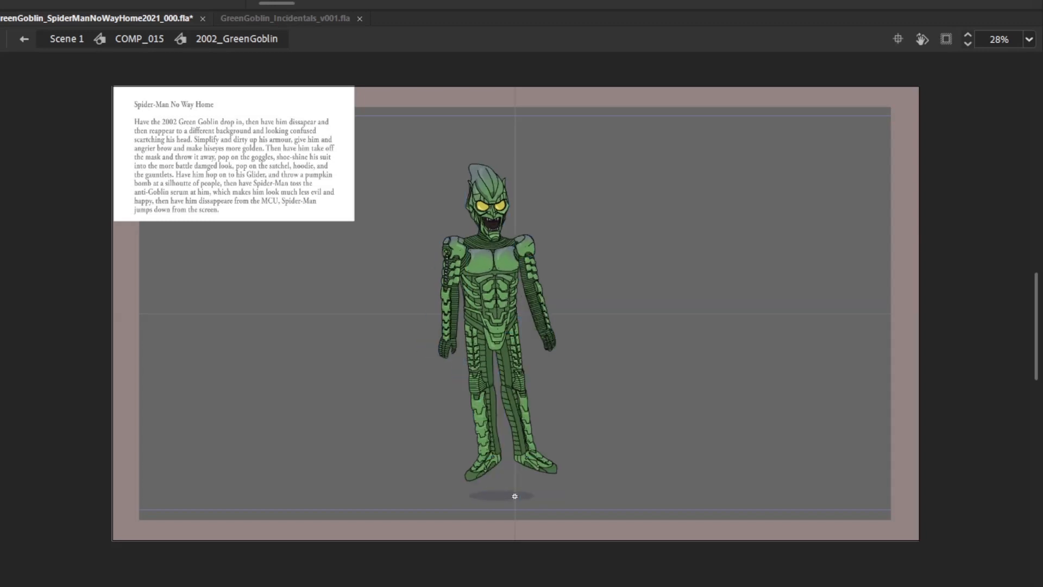
key(period)
key(period)
key(period)
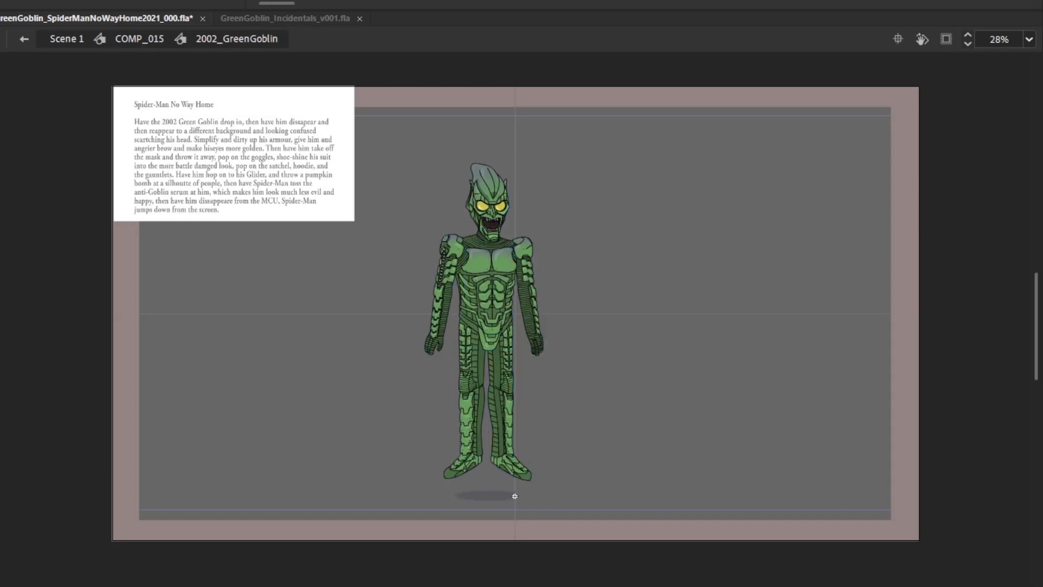
key(period)
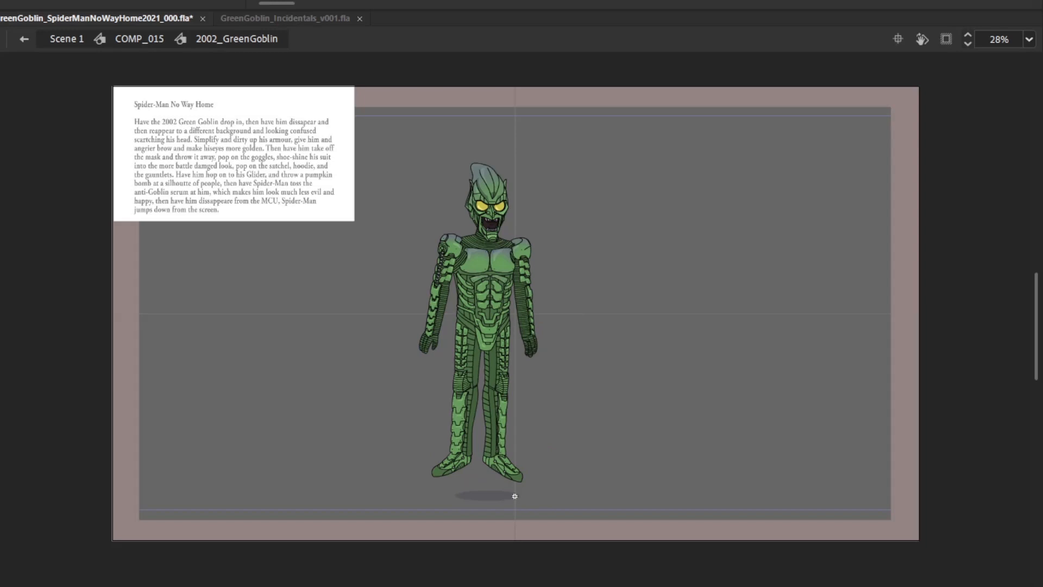
key(period)
In the upright pose, rotate both arms slightly at the shoulders and elbows to make them trail the body's swing
drag(565, 369, 522, 257)
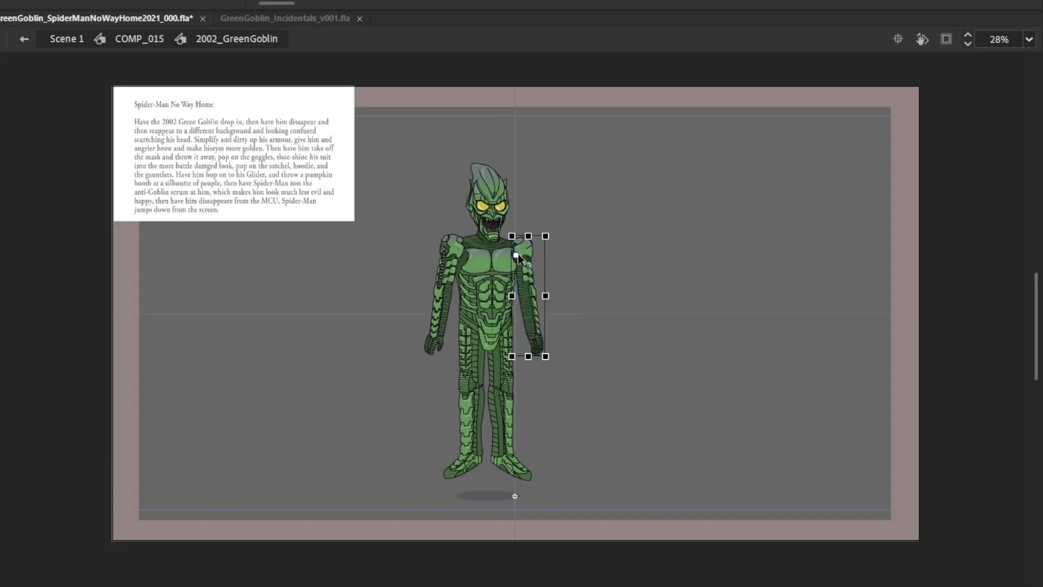
drag(564, 362, 530, 321)
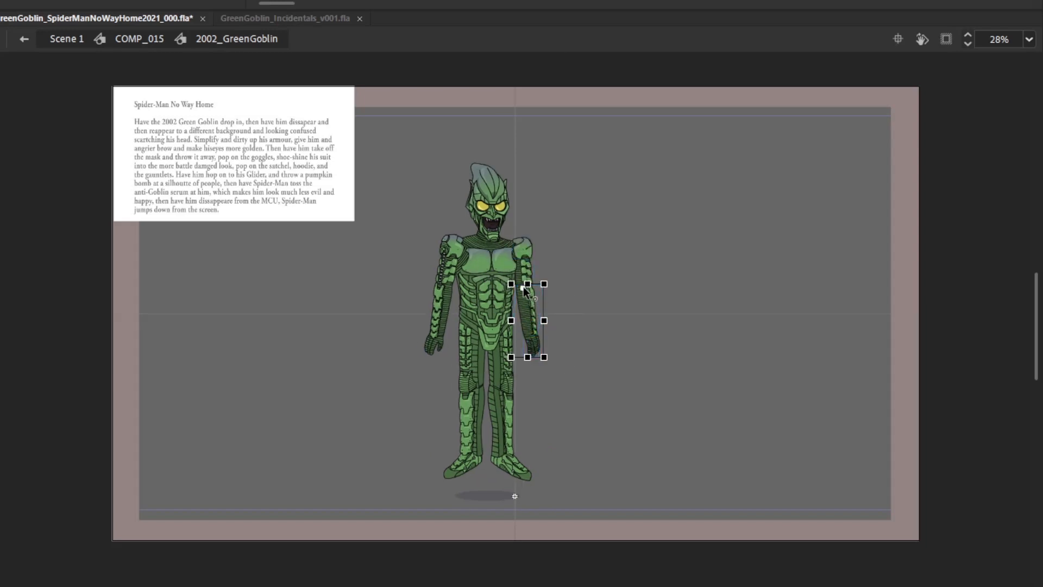
drag(442, 359, 397, 266)
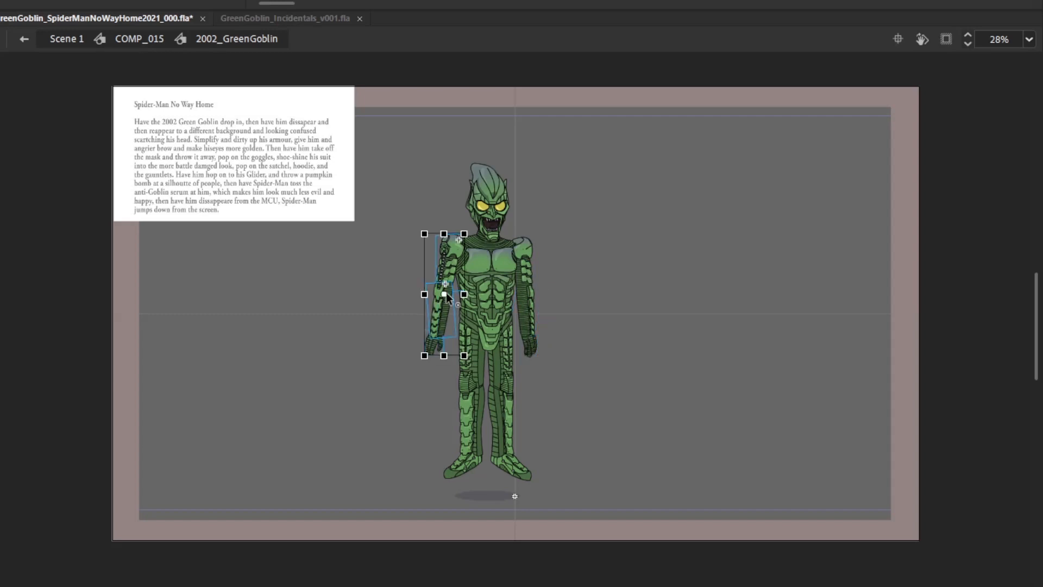
drag(418, 370, 446, 284)
drag(471, 354, 475, 357)
drag(421, 379, 461, 368)
drag(660, 254, 662, 189)
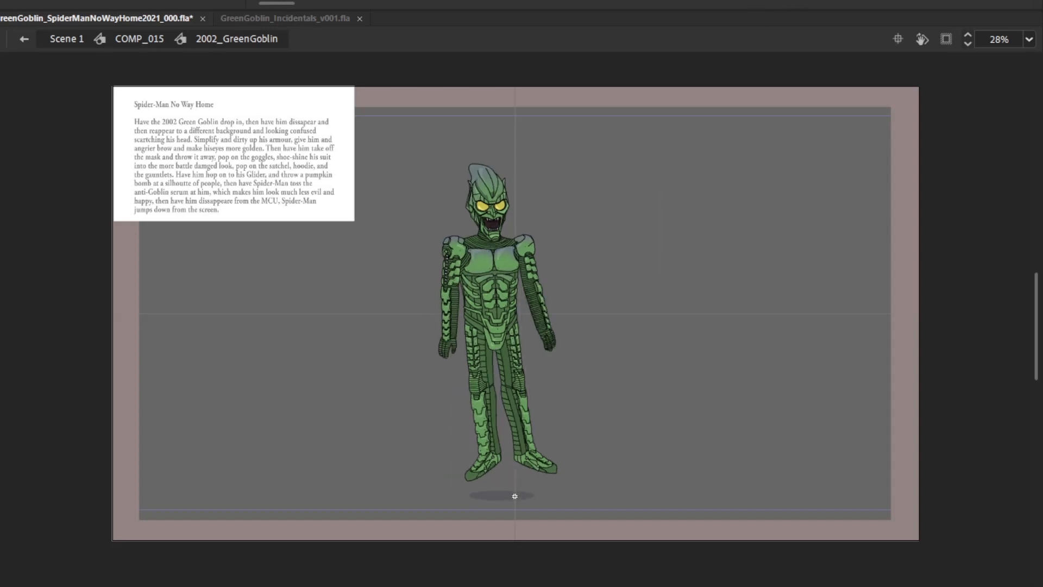
In the leg-swing pose, rotate the viewer's-right arm, forearm and hand about their joints toward the body
drag(572, 361, 523, 241)
drag(525, 297, 513, 238)
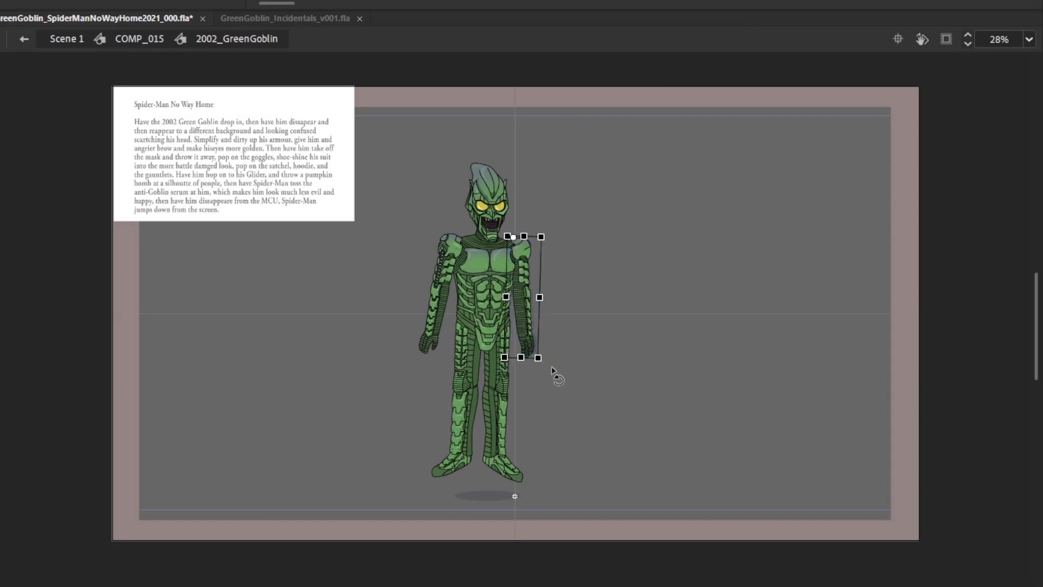
drag(563, 362, 525, 321)
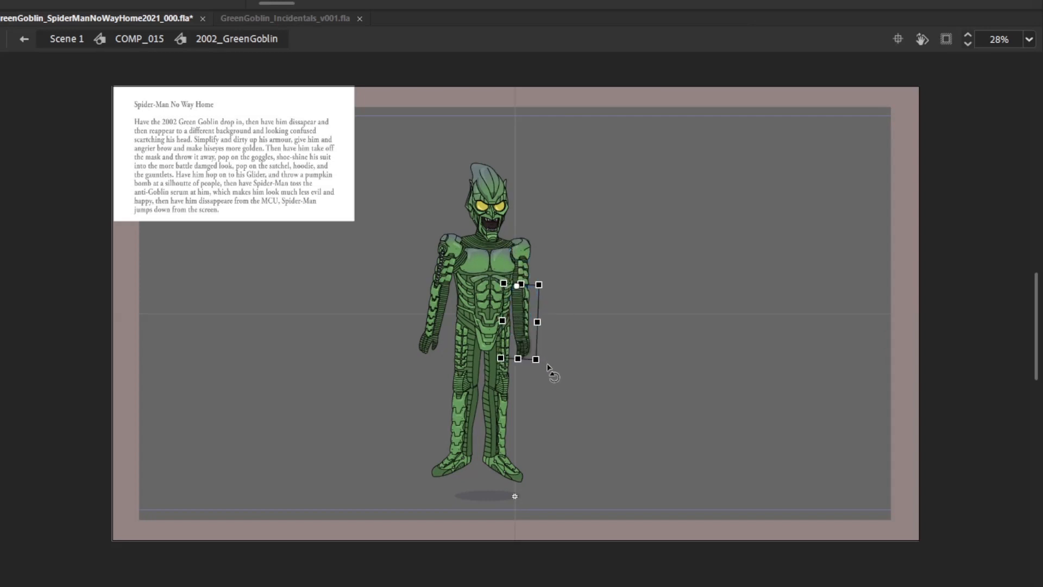
drag(562, 378, 515, 348)
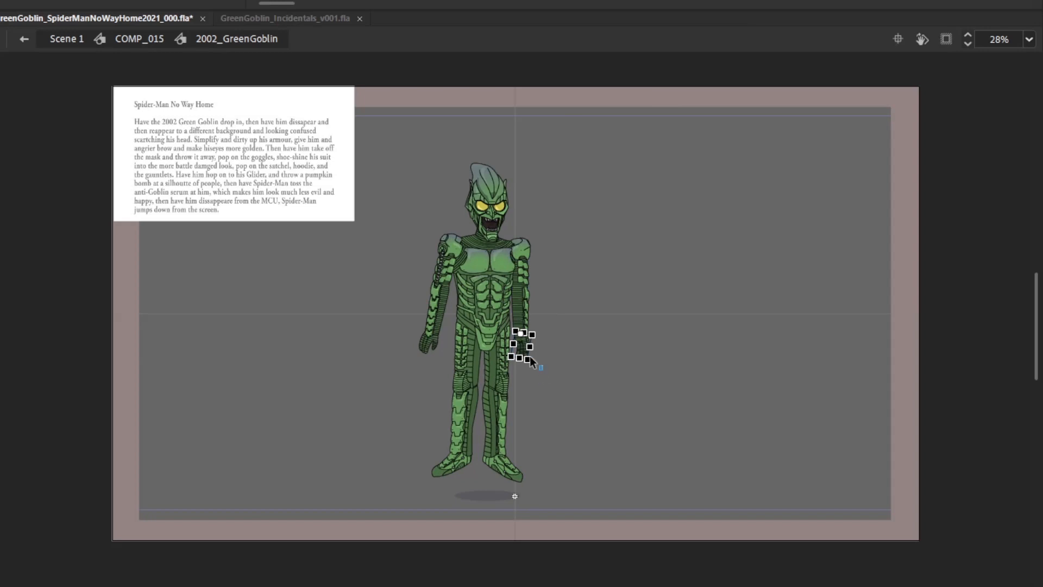
Step through the frames at a closer zoom to examine the whole sideways swing of the figure
key(z)
drag(404, 567, 677, 96)
key(space)
drag(671, 159, 692, 161)
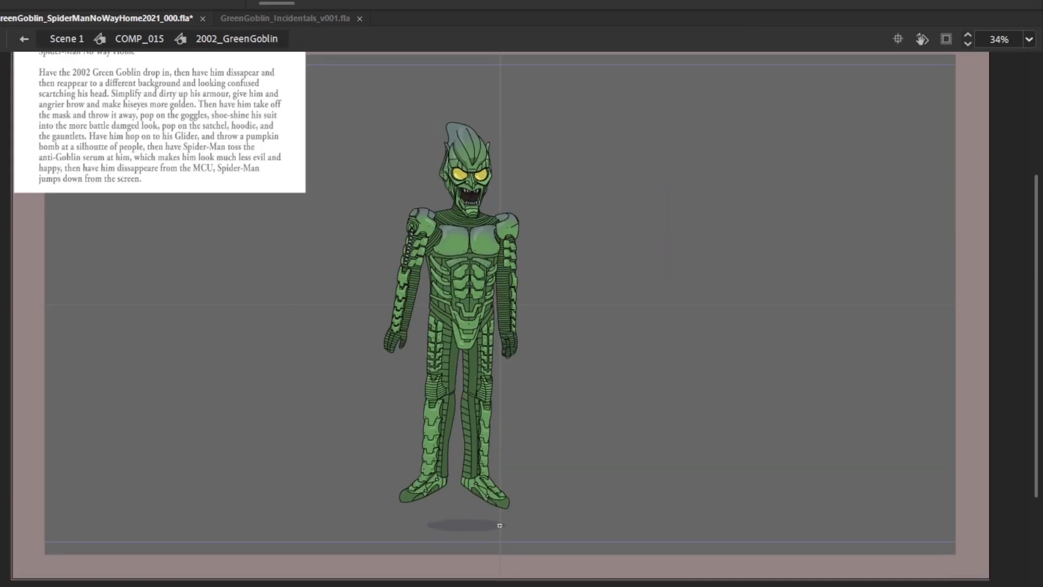
key(period)
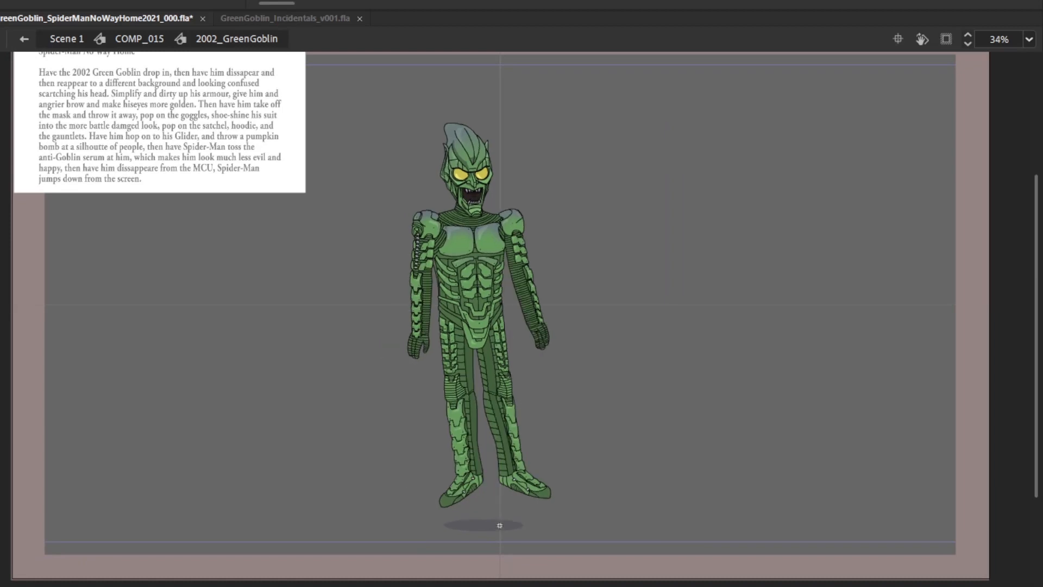
key(period)
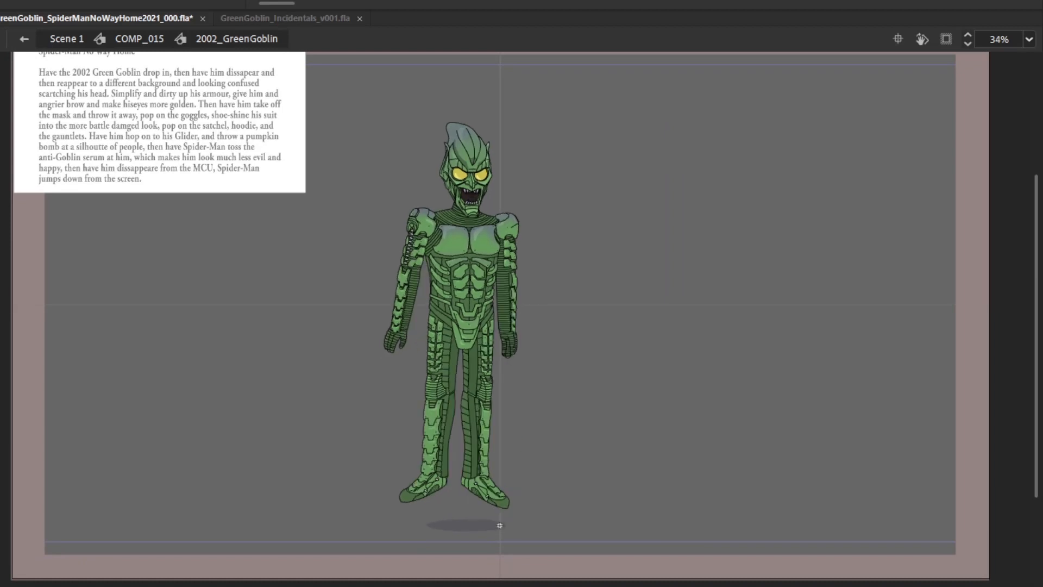
key(period)
key(period)
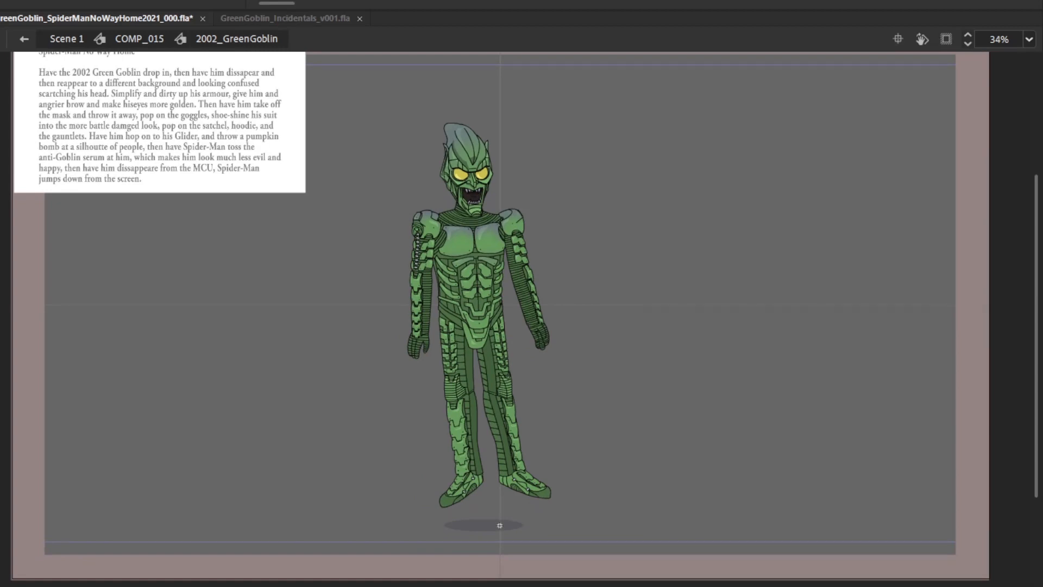
key(period)
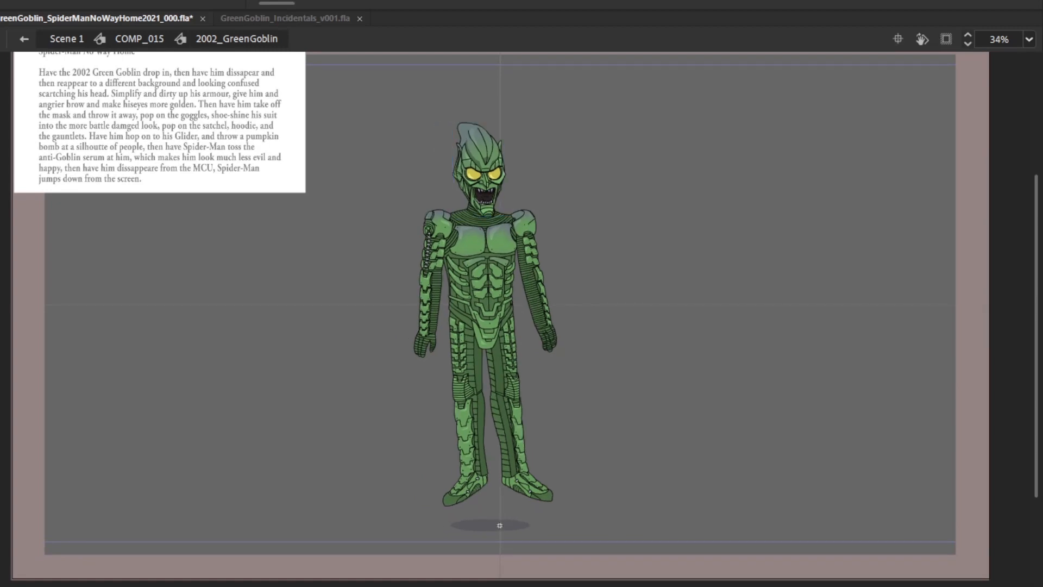
key(comma)
key(comma)
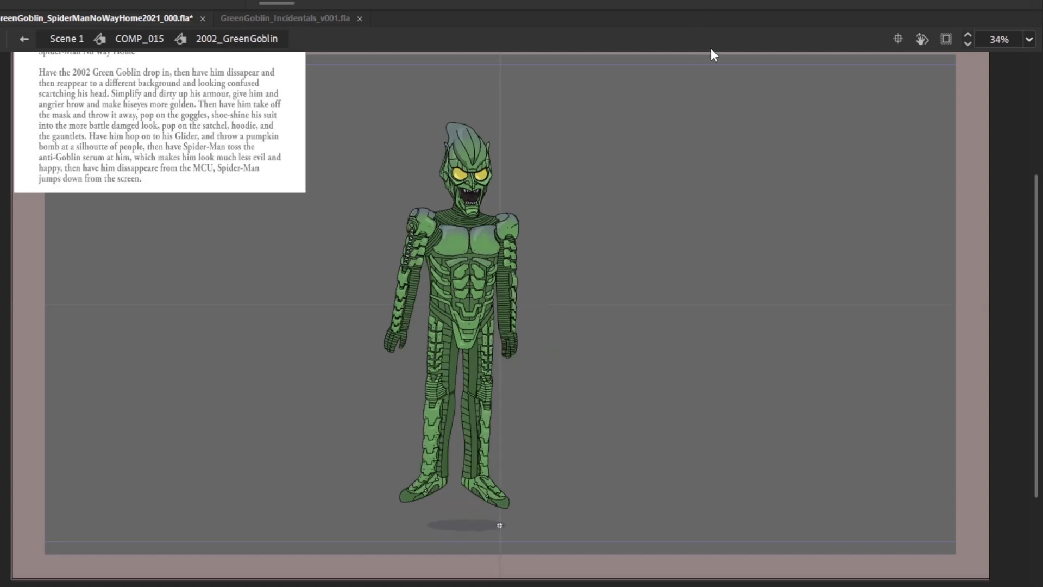
Flip back and forth through the upright, leaning and settling frames to examine the timing and spacing of the figure's sideways swing
key(ctrl+a)
key(period)
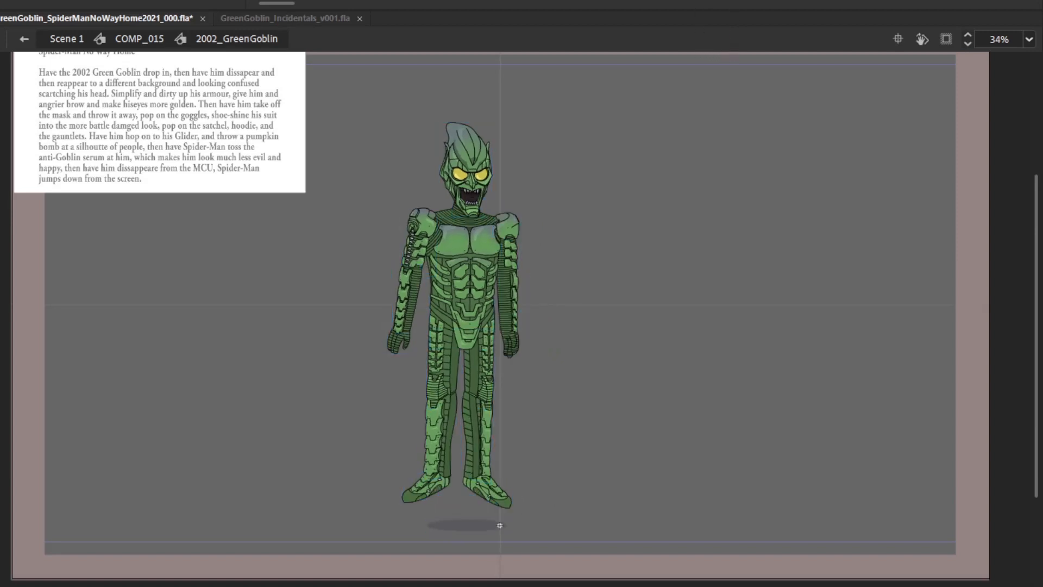
key(period)
key(period)
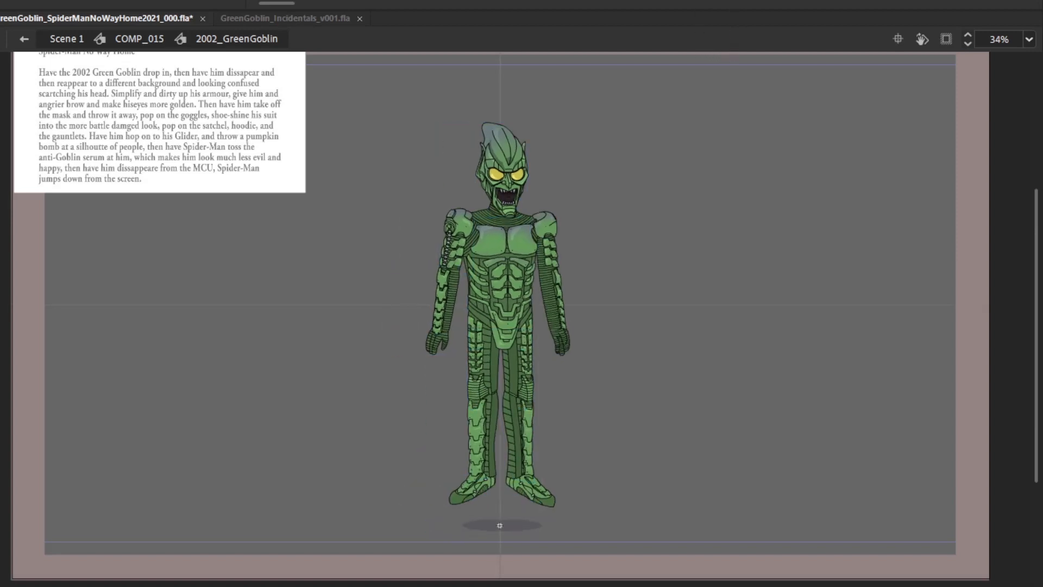
key(comma)
key(comma)
key(comma)
key(comma)
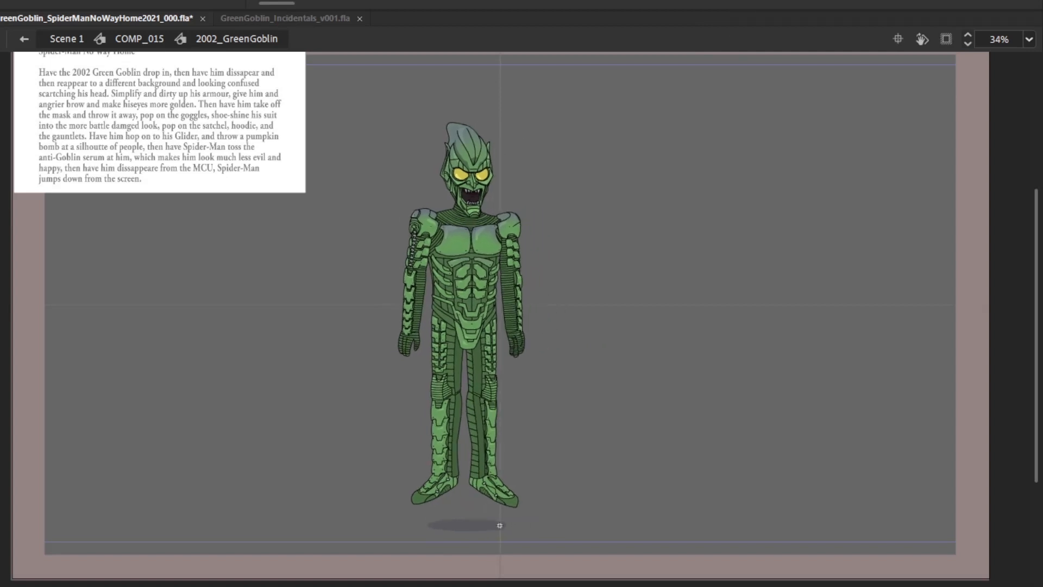
key(period)
key(period)
key(period)
key(period)
key(comma)
key(comma)
key(comma)
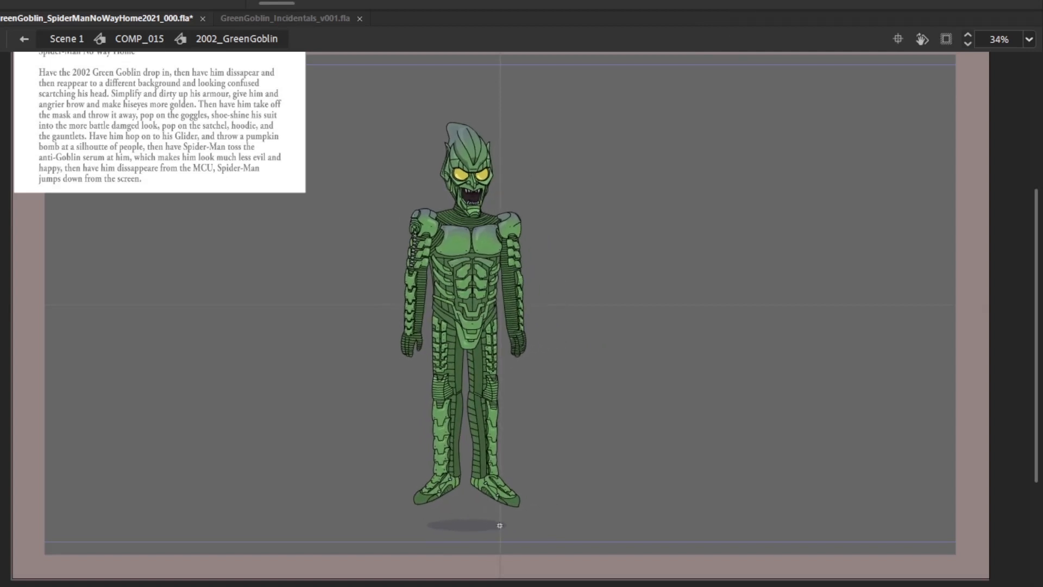
key(period)
key(period)
key(period)
key(period)
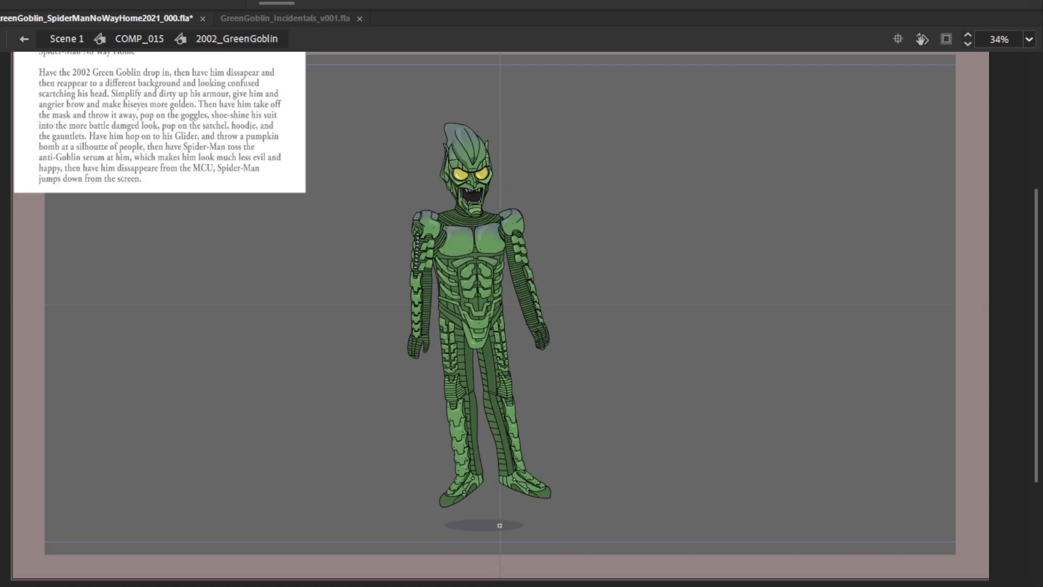
key(period)
key(period)
key(period)
key(comma)
key(comma)
key(comma)
key(comma)
key(comma)
key(comma)
key(comma)
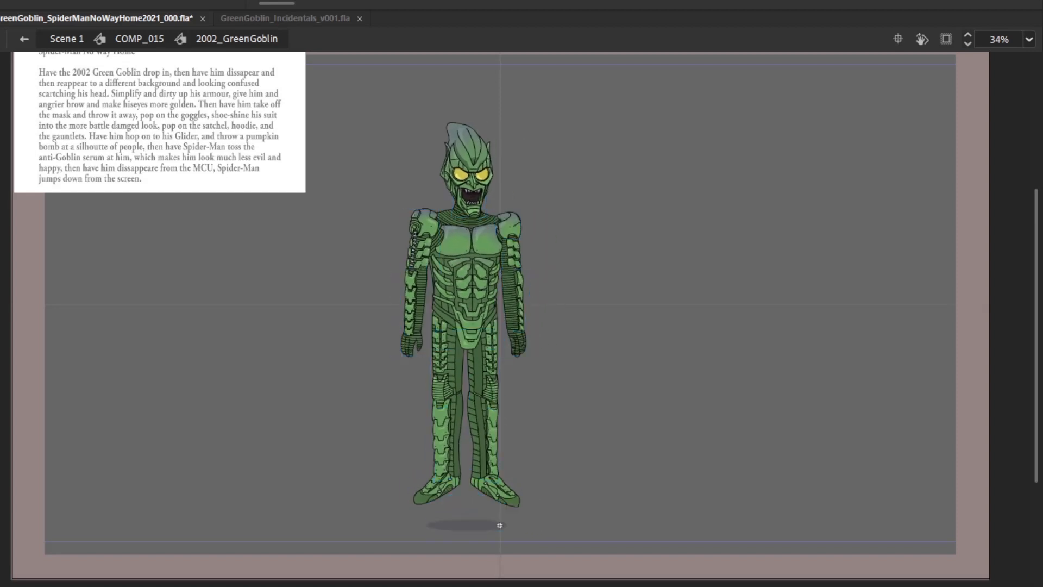
key(period)
key(period)
key(period)
key(period)
key(comma)
key(comma)
key(comma)
key(comma)
key(comma)
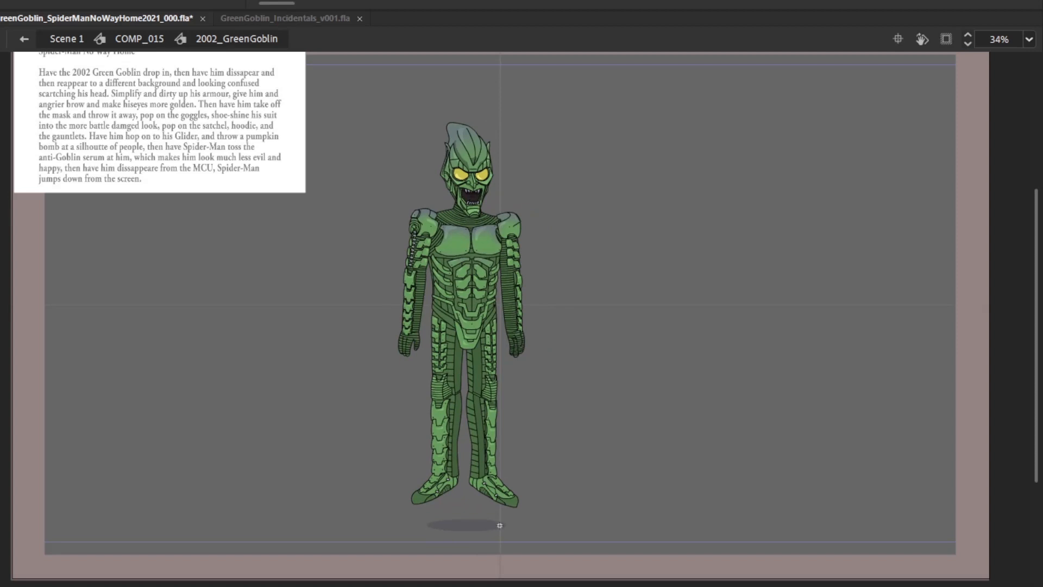
key(period)
key(period)
key(comma)
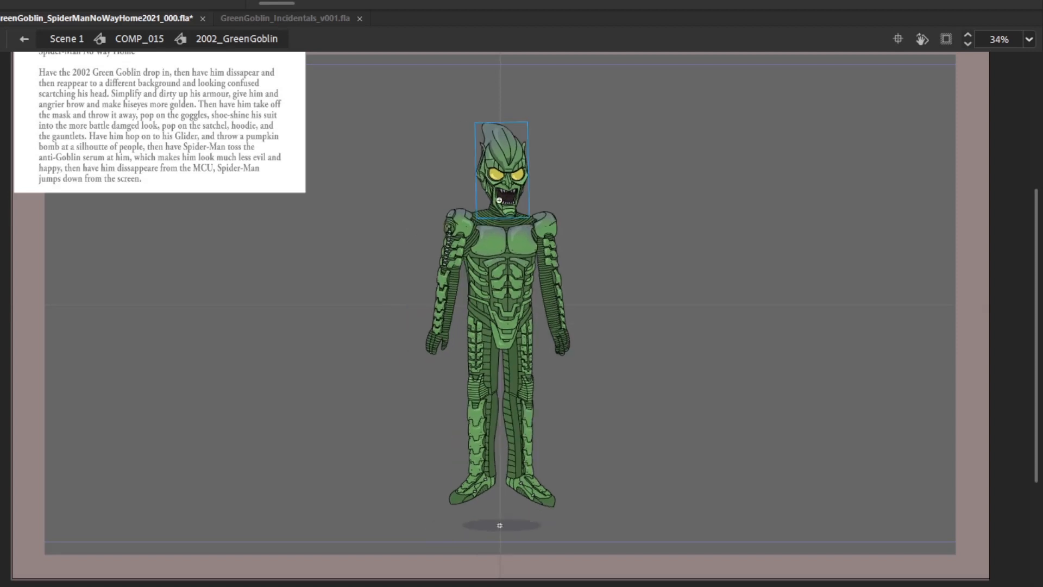
key(comma)
key(comma)
key(comma)
key(comma)
key(period)
key(period)
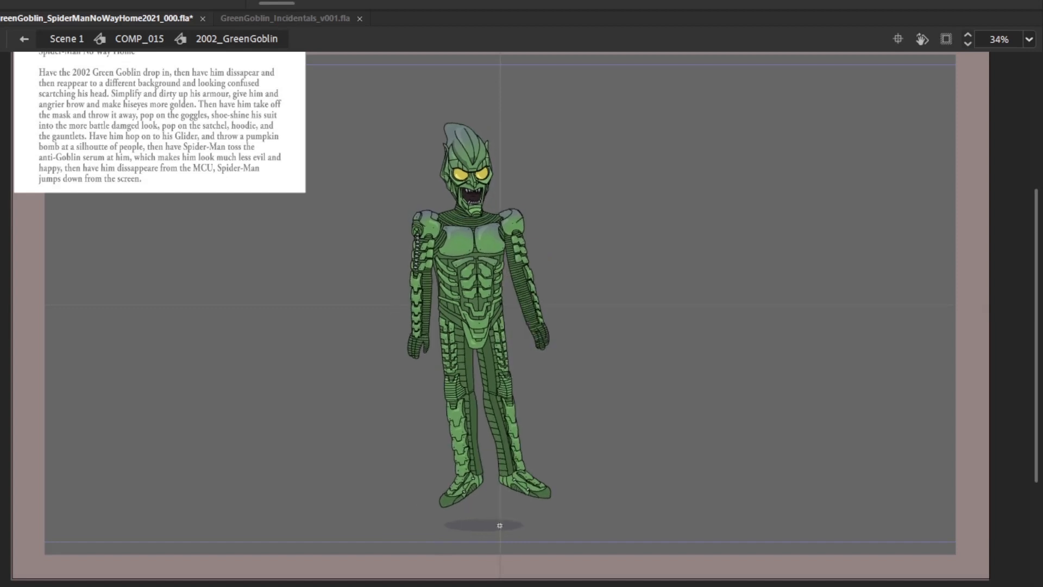
Shift the whole figure slightly right in the leaning frame and slightly farther left in the poses that follow to spread out the movement
drag(327, 546, 733, 107)
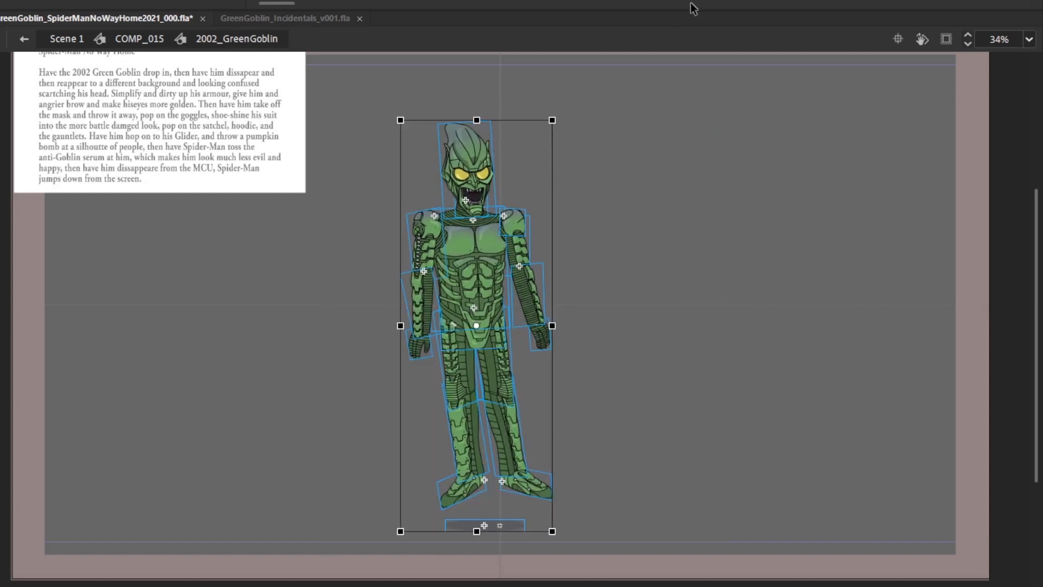
key(comma)
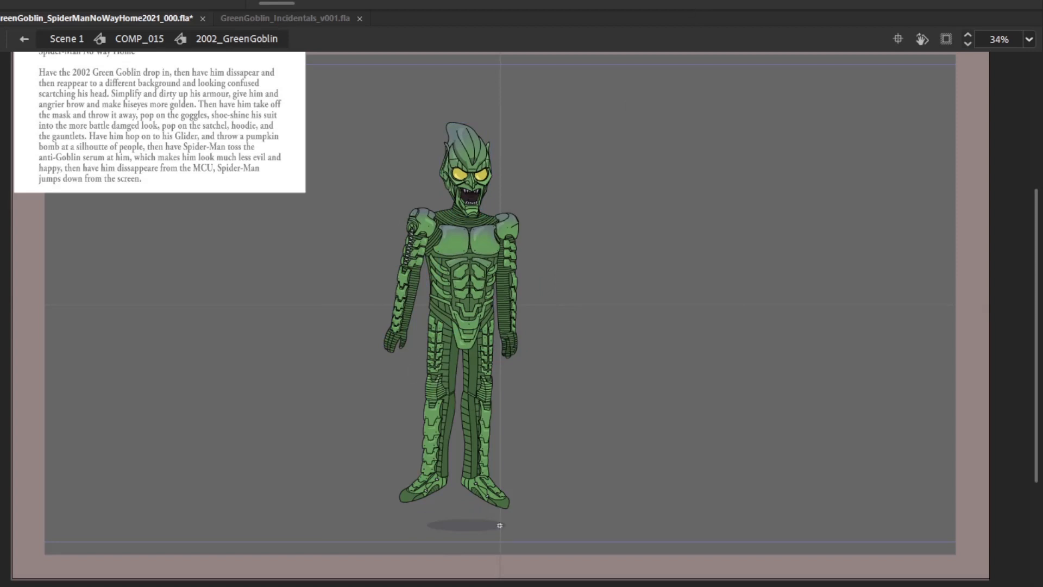
drag(351, 528, 712, 118)
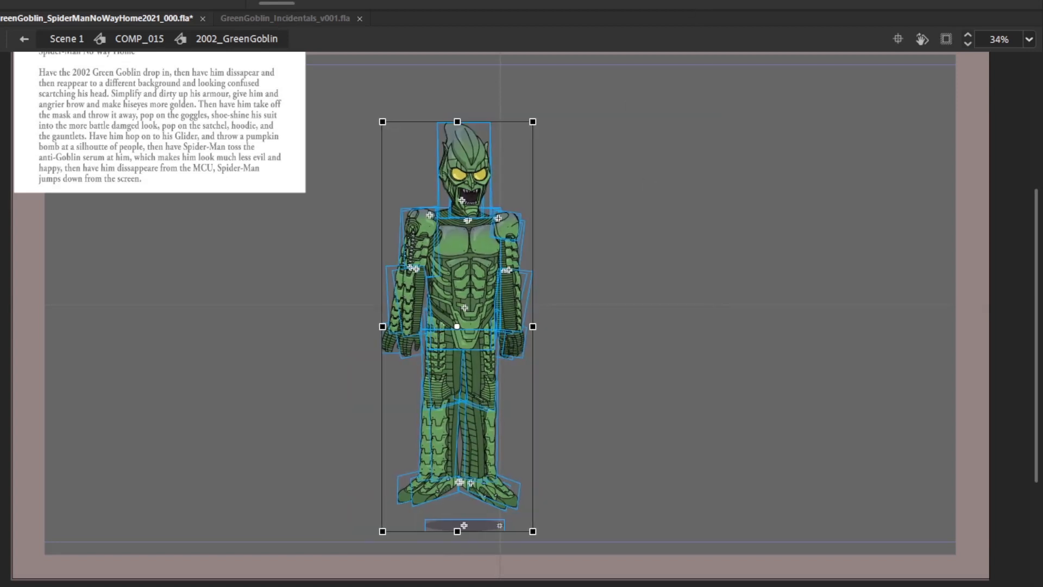
key(shift+Left)
key(shift+Left)
key(shift+Left)
key(shift+Left)
key(period)
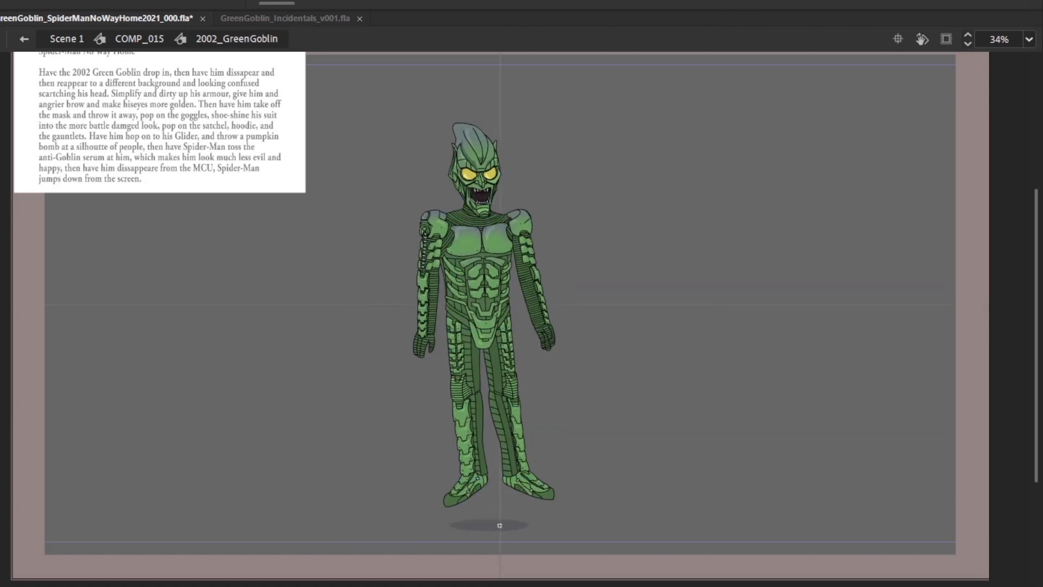
Step through and repeatedly play back the sideways swing to examine the spacing of the shifted poses
key(ctrl+a)
key(Return)
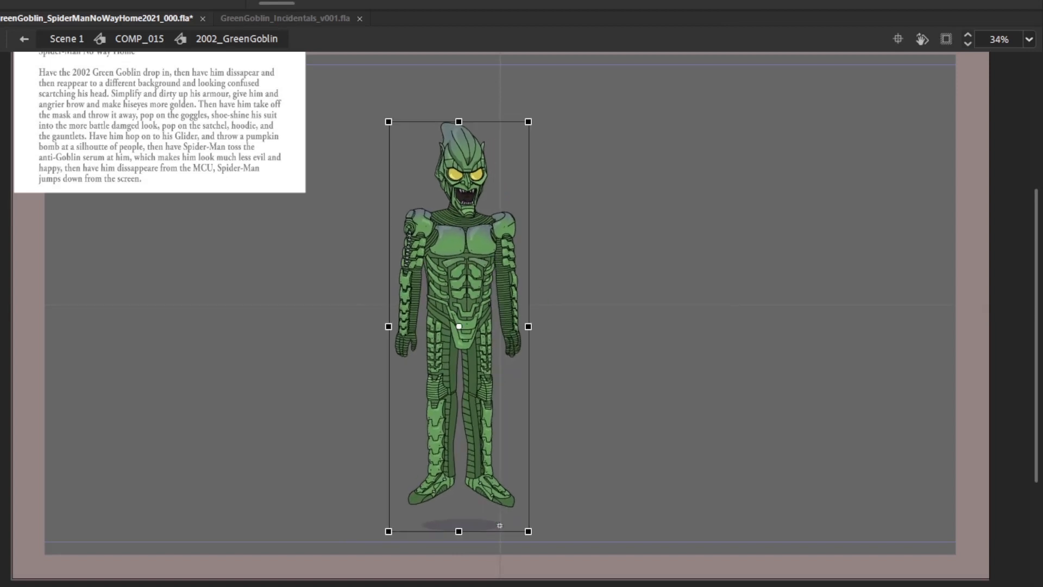
key(comma)
key(comma)
key(comma)
key(comma)
key(period)
key(period)
key(period)
key(period)
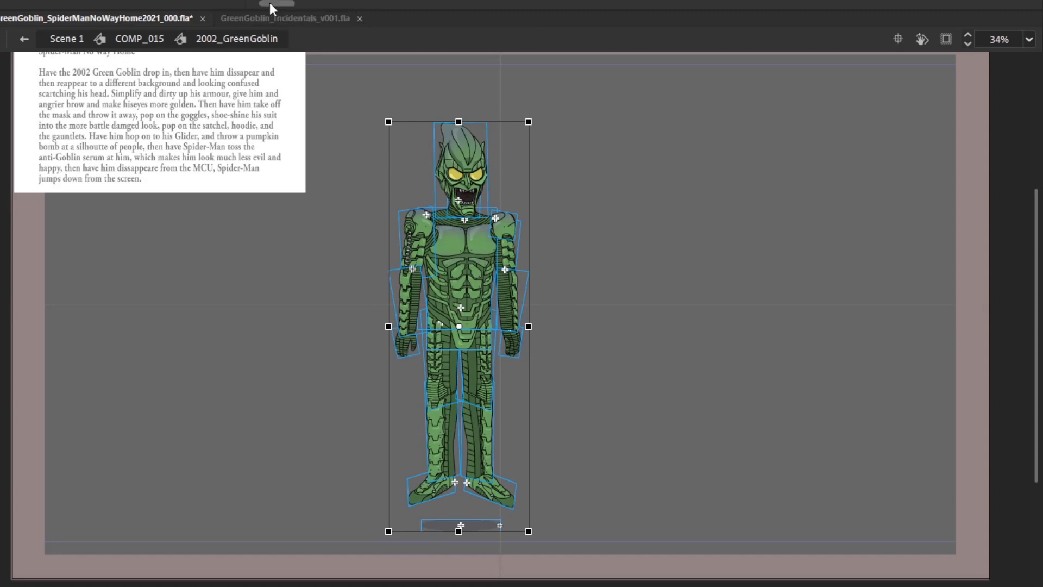
key(Return)
key(Return)
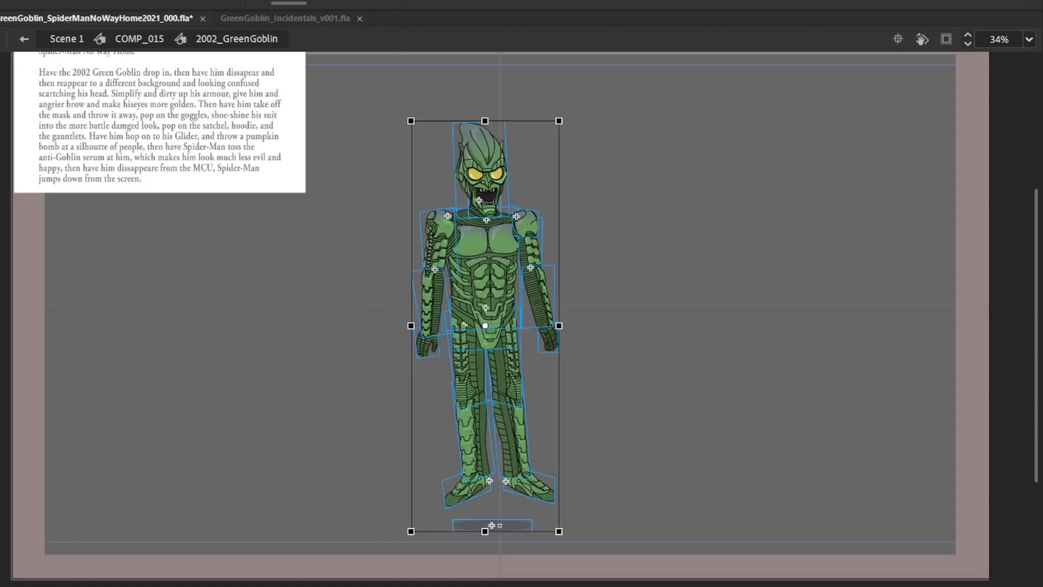
key(Return)
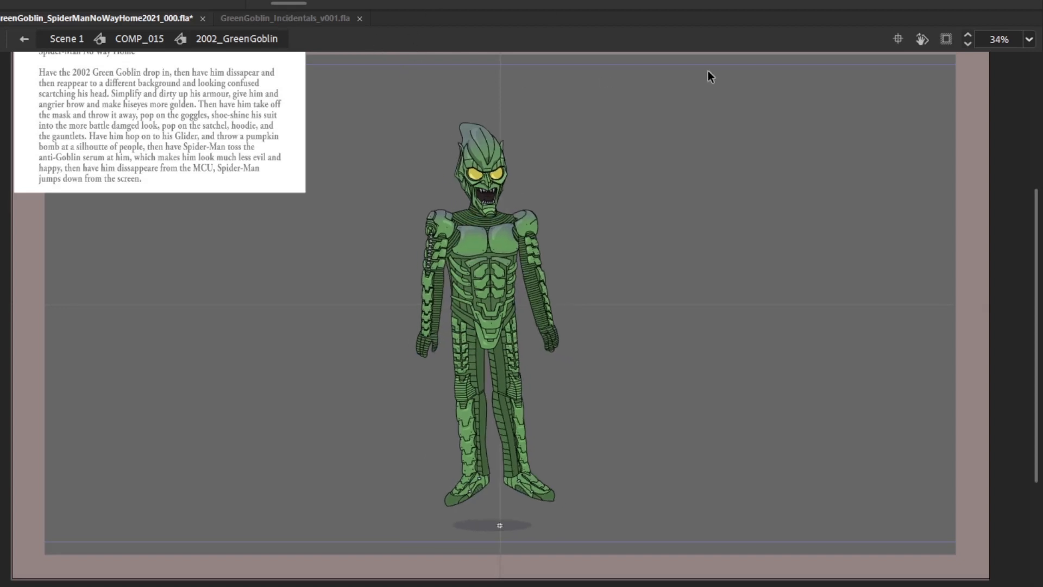
key(Return)
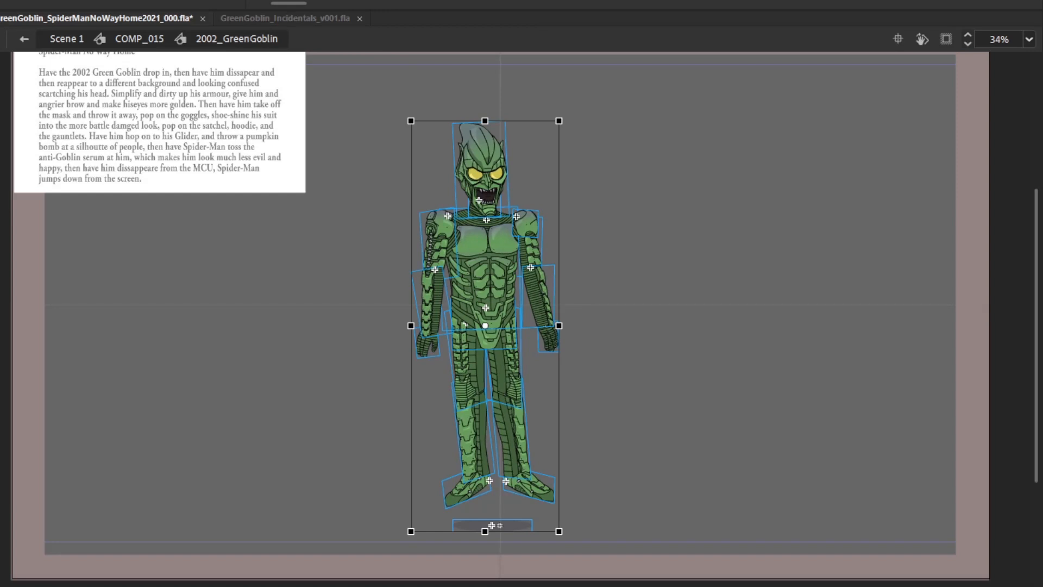
key(Return)
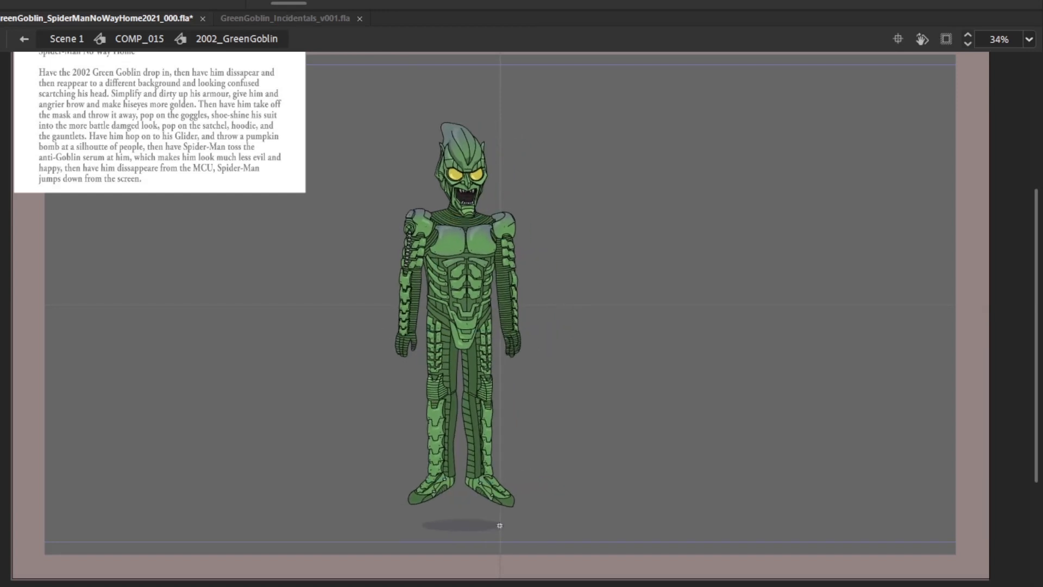
key(Return)
key(Return)
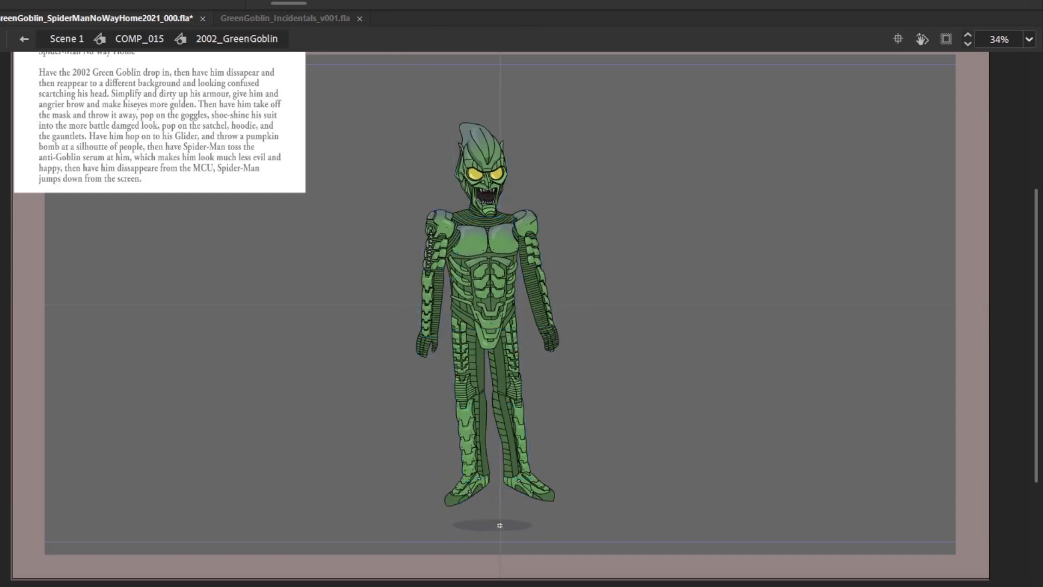
key(Return)
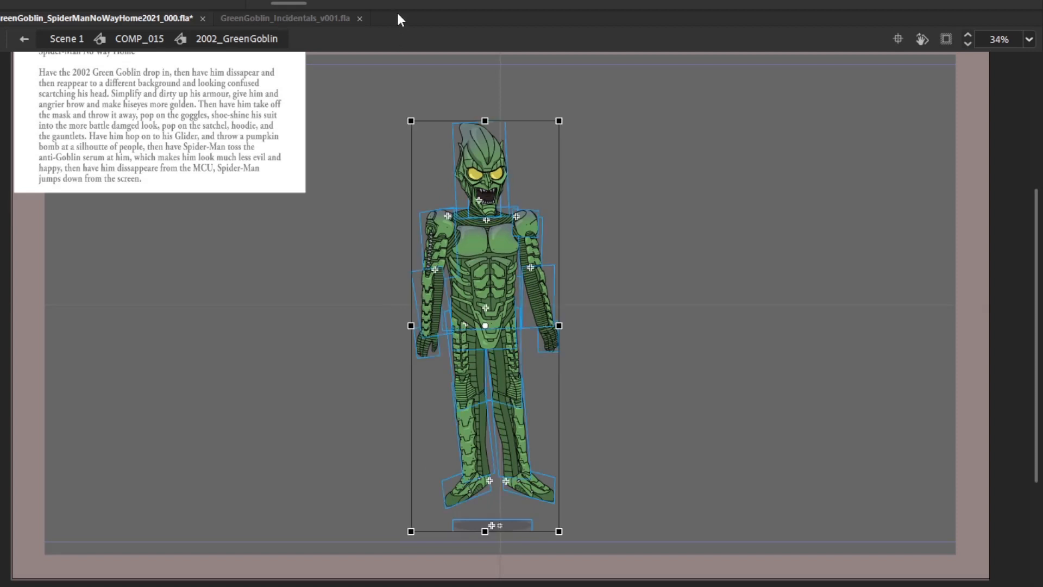
key(Return)
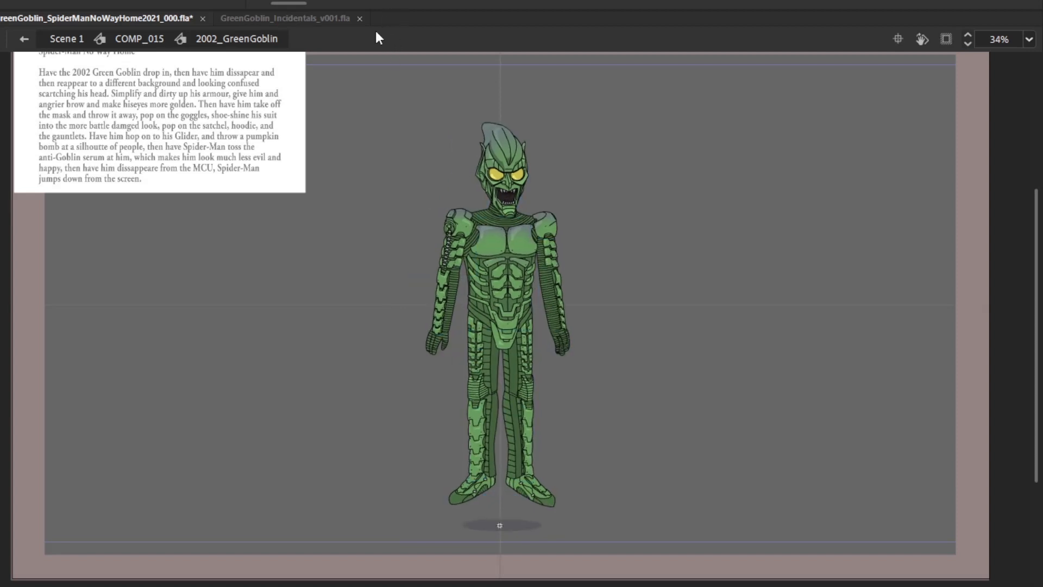
key(Return)
Insert a frame in the upright starting pose to lengthen its hold, and play back the figure's swing
right_click(377, 1)
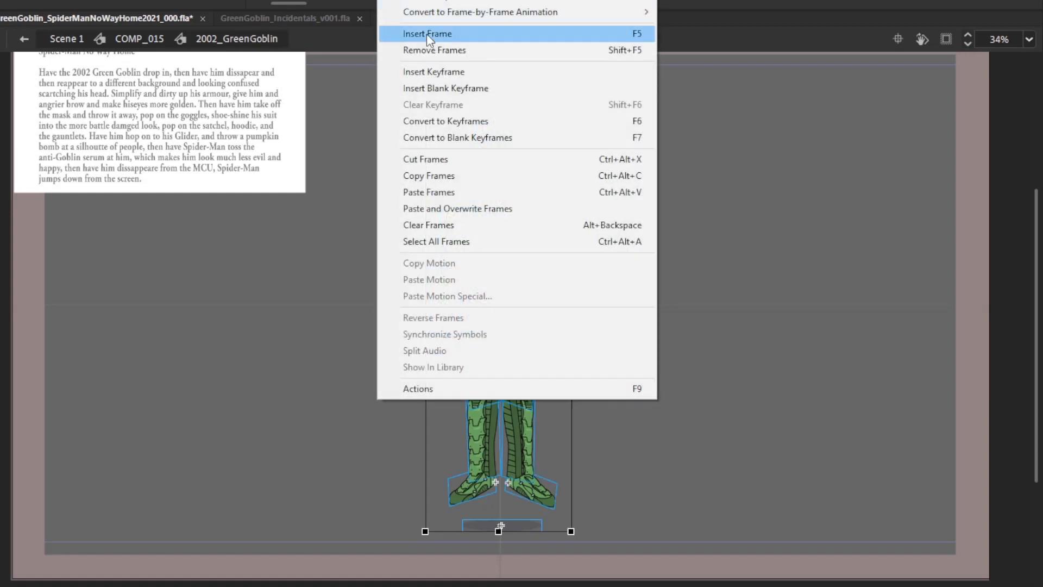
click(431, 45)
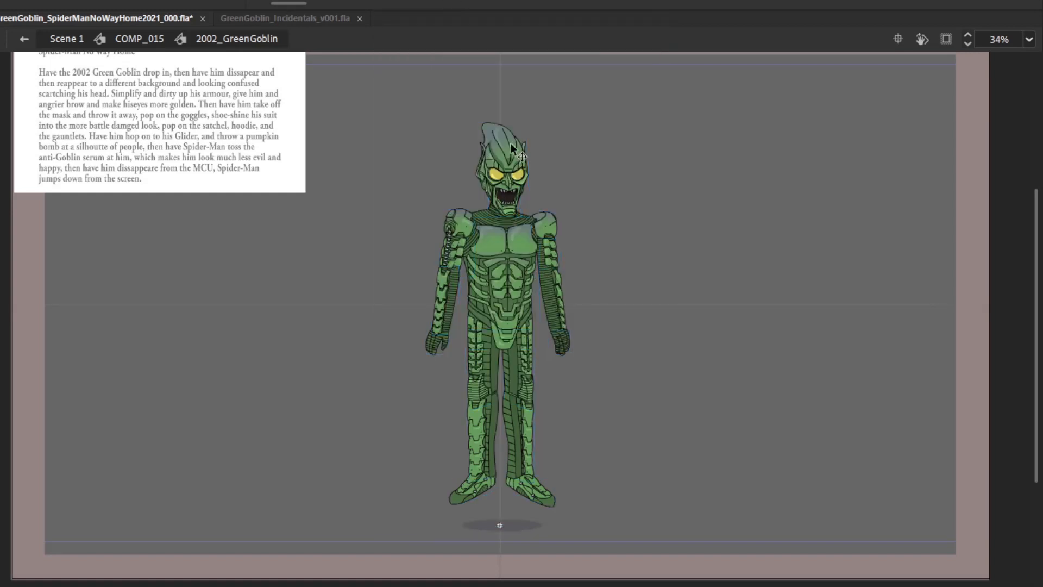
click(497, 189)
right_click(423, 1)
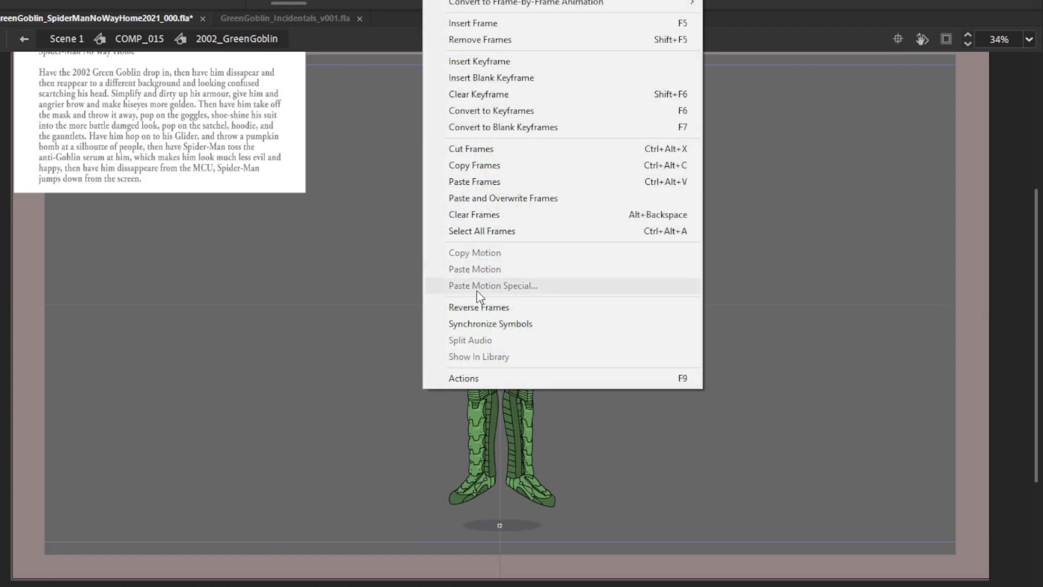
click(504, 322)
click(682, 143)
key(Return)
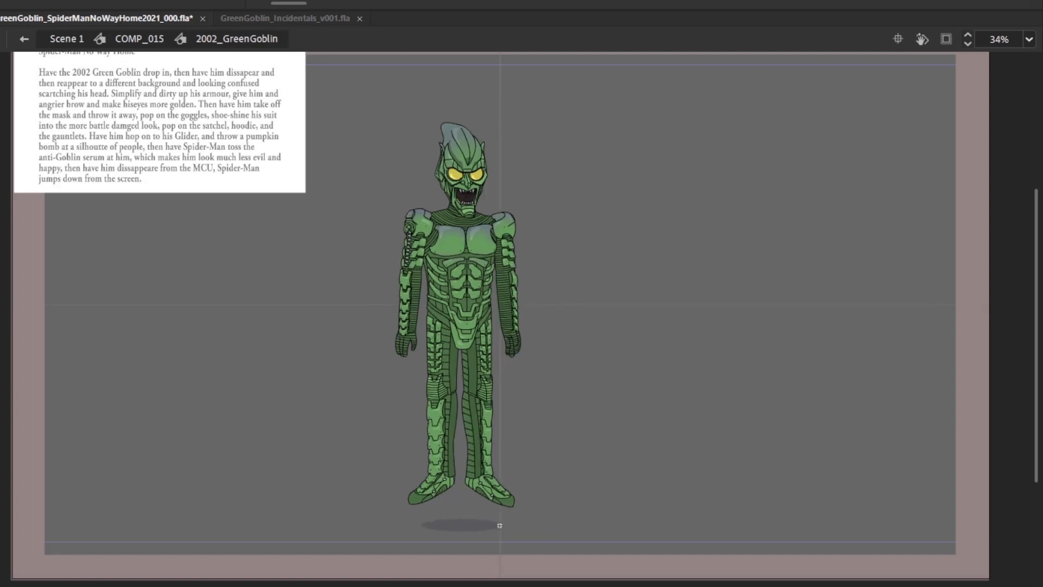
Move the entire figure with its shadow out of the stage, just past the stage's right edge
key(ctrl+a)
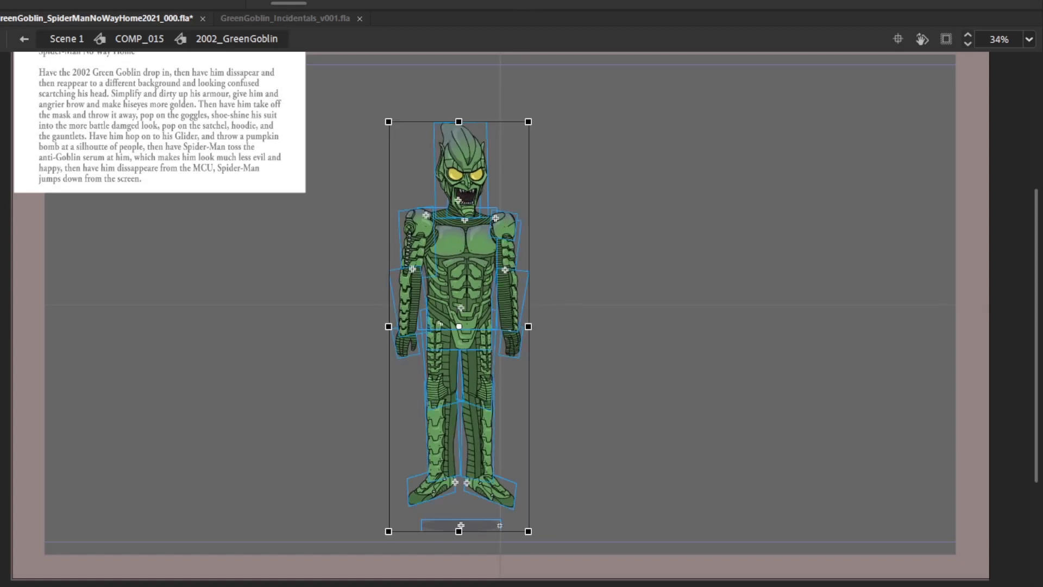
key(ctrl+shift+a)
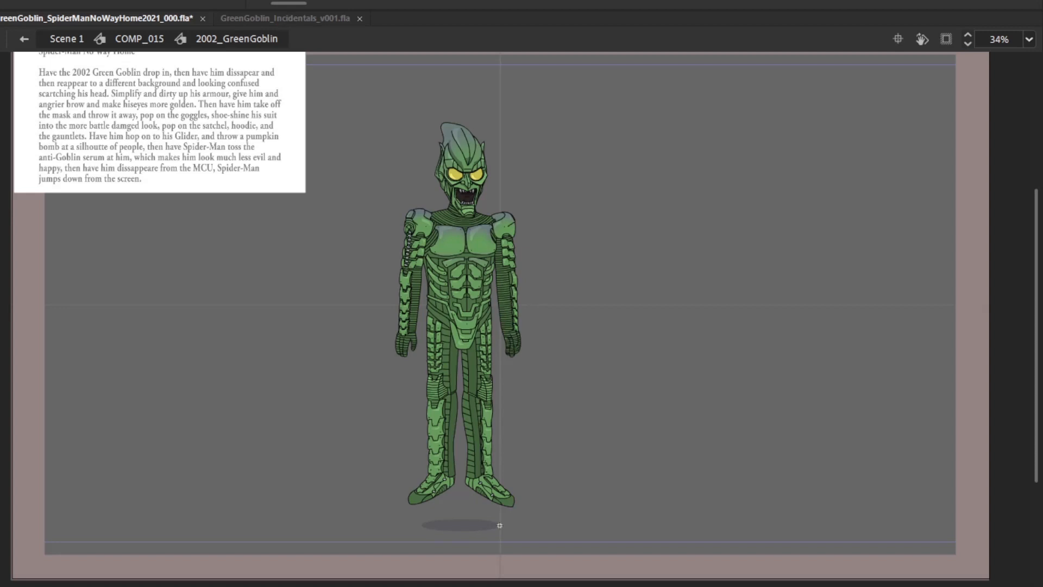
key(ctrl+a)
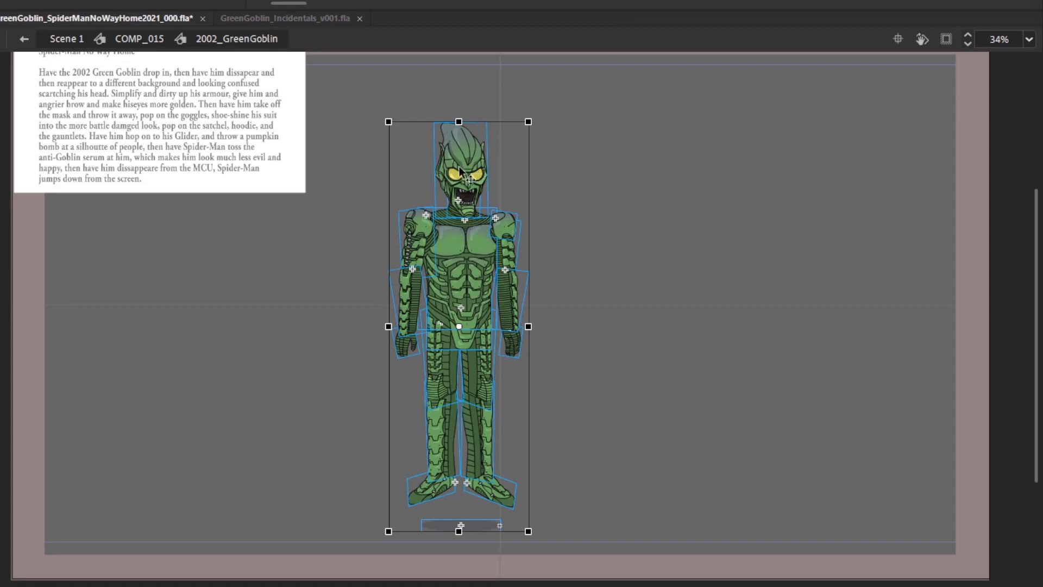
drag(455, 172, 1009, 172)
drag(660, 216, 464, 175)
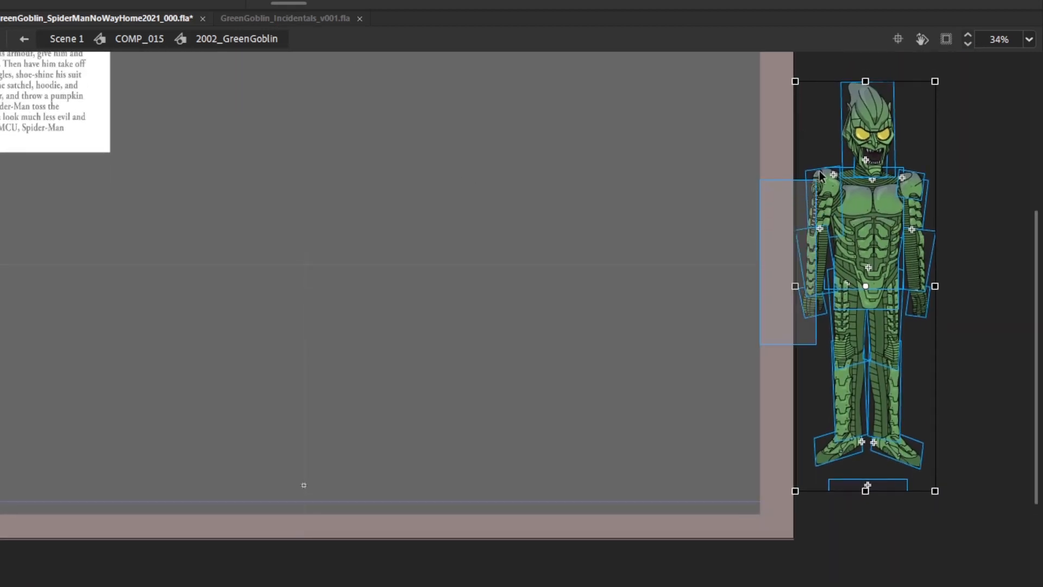
Rotate the viewer's-left arm, forearm and hand outward about the shoulder, elbow and wrist on the offstage figure
click(818, 240)
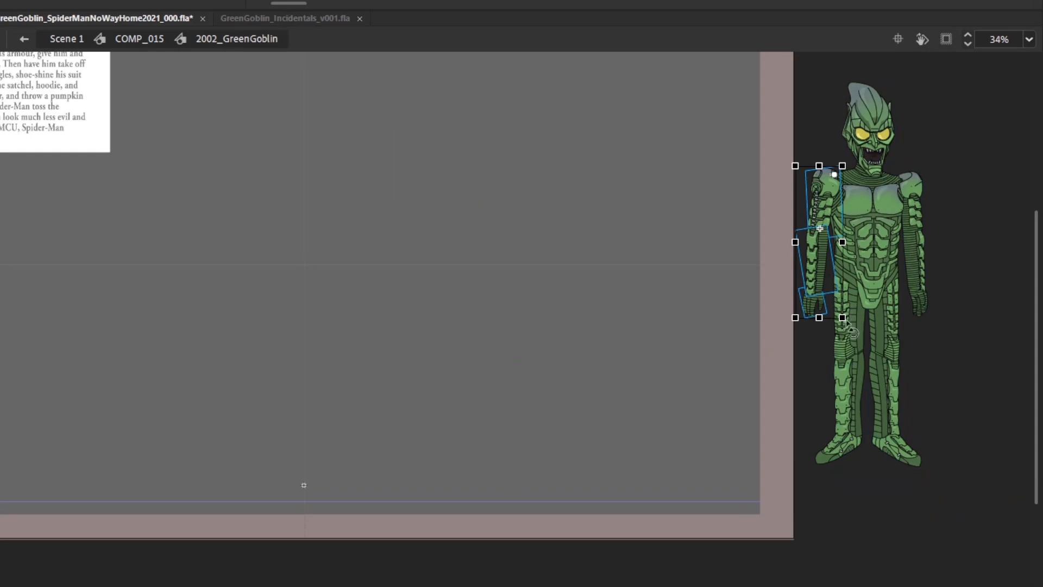
drag(746, 349, 807, 265)
drag(813, 229, 815, 231)
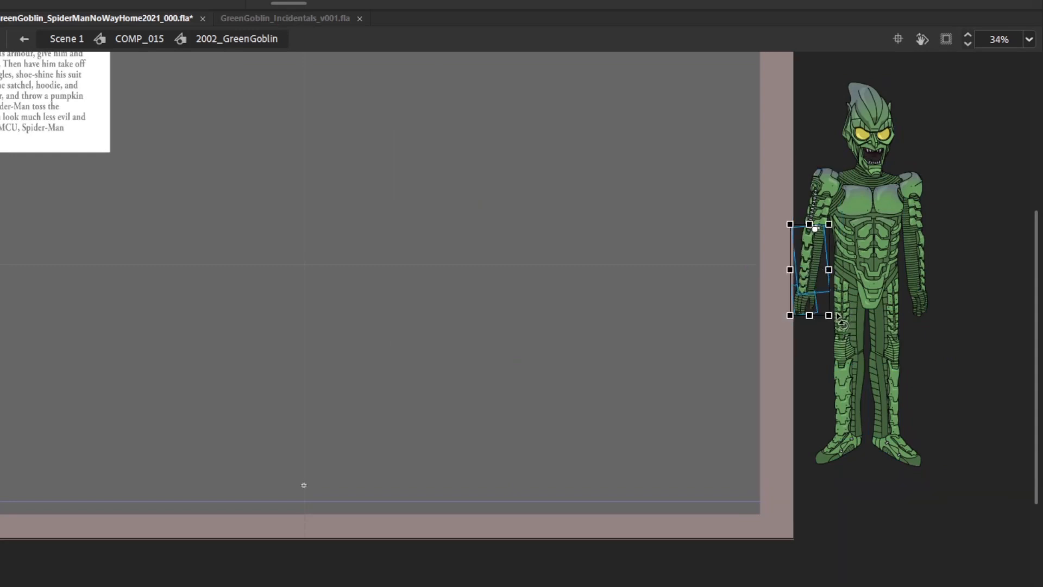
drag(839, 323, 831, 327)
drag(786, 344, 819, 334)
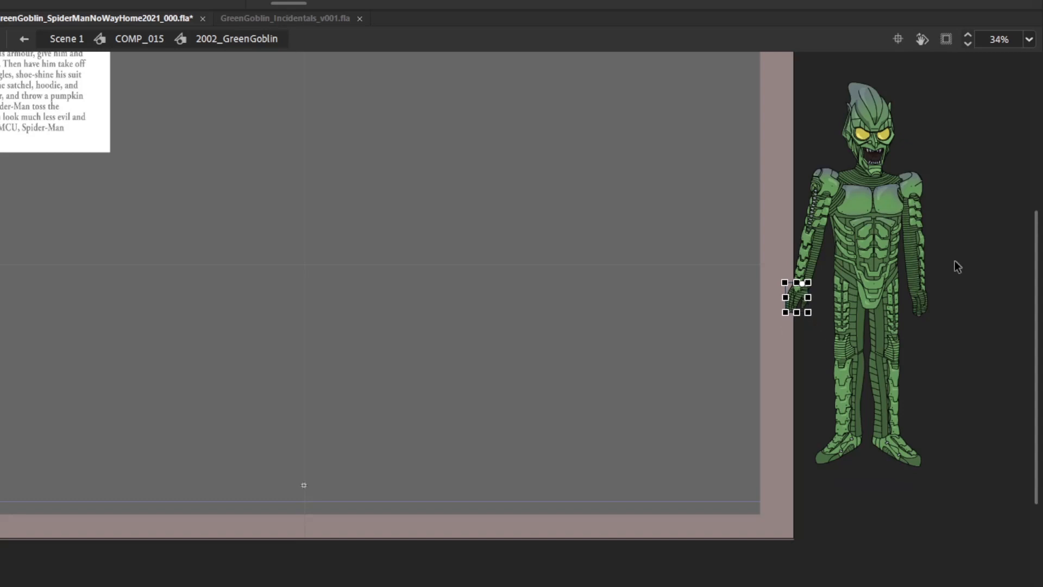
Rotate the offstage figure's viewer's-right arm about the shoulder and its forearm about the elbow, swinging them toward the stage
drag(968, 318, 926, 200)
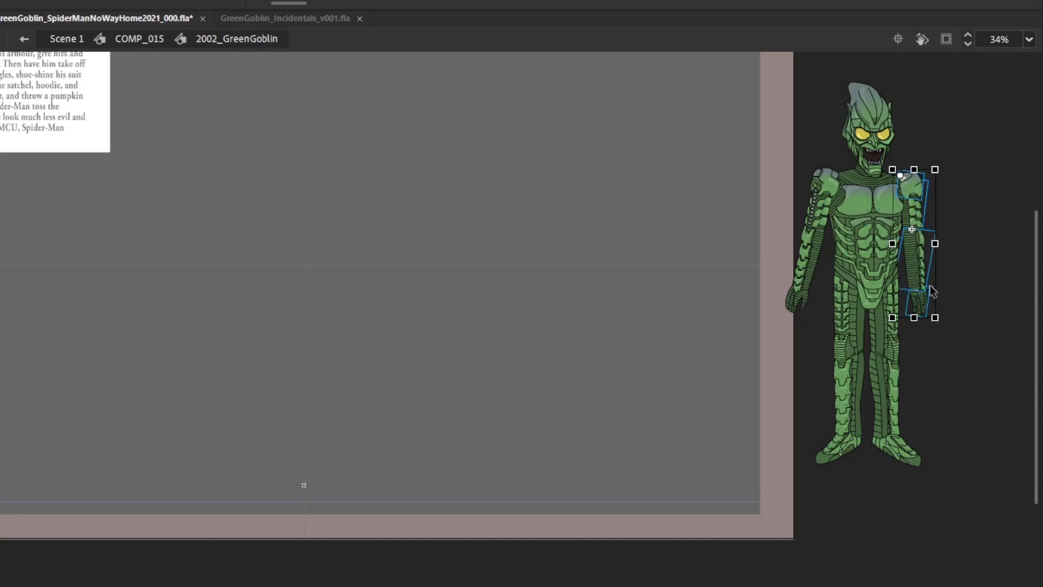
drag(965, 325, 911, 267)
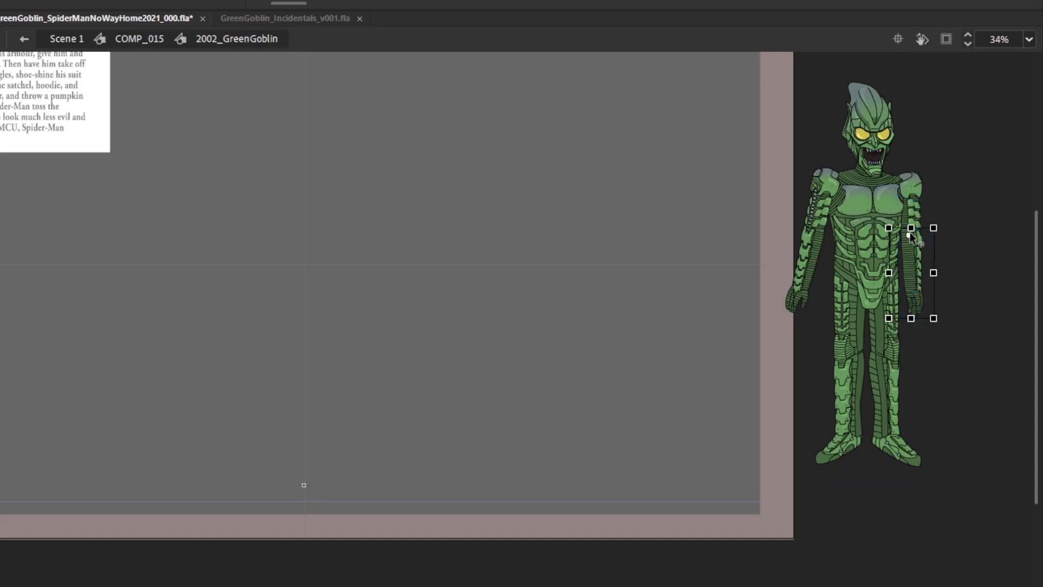
drag(948, 326, 946, 342)
Rotate both legs of the offstage figure about the hips so the feet swing toward the stage
drag(796, 451, 849, 329)
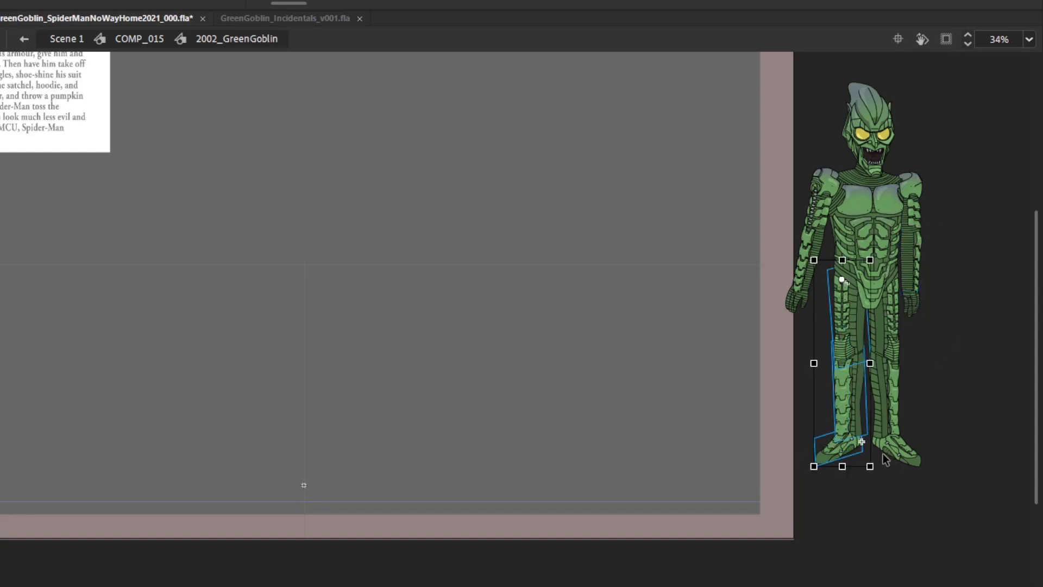
drag(876, 470, 862, 492)
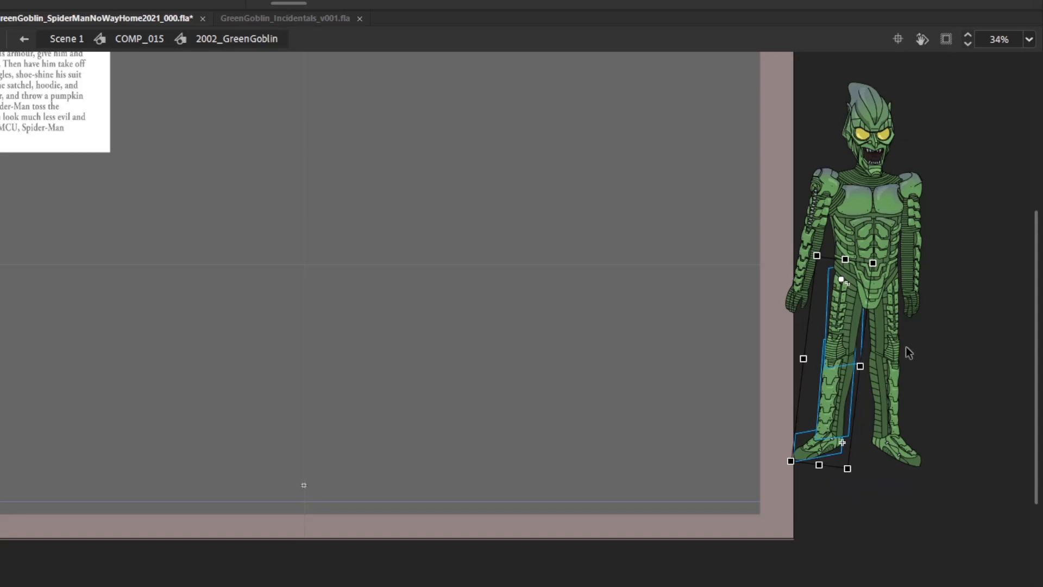
drag(936, 444, 884, 274)
drag(923, 467, 912, 492)
drag(968, 338, 936, 369)
Tilt the offstage figure's head slightly about its neck pivot and compare the pose with the previous frame
drag(828, 60, 875, 117)
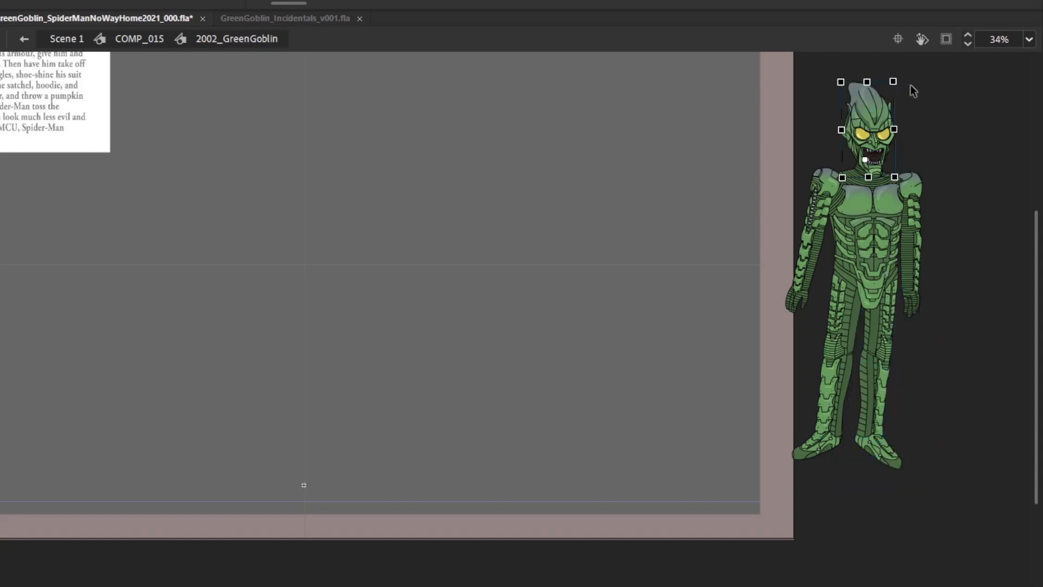
drag(905, 80, 905, 79)
click(943, 168)
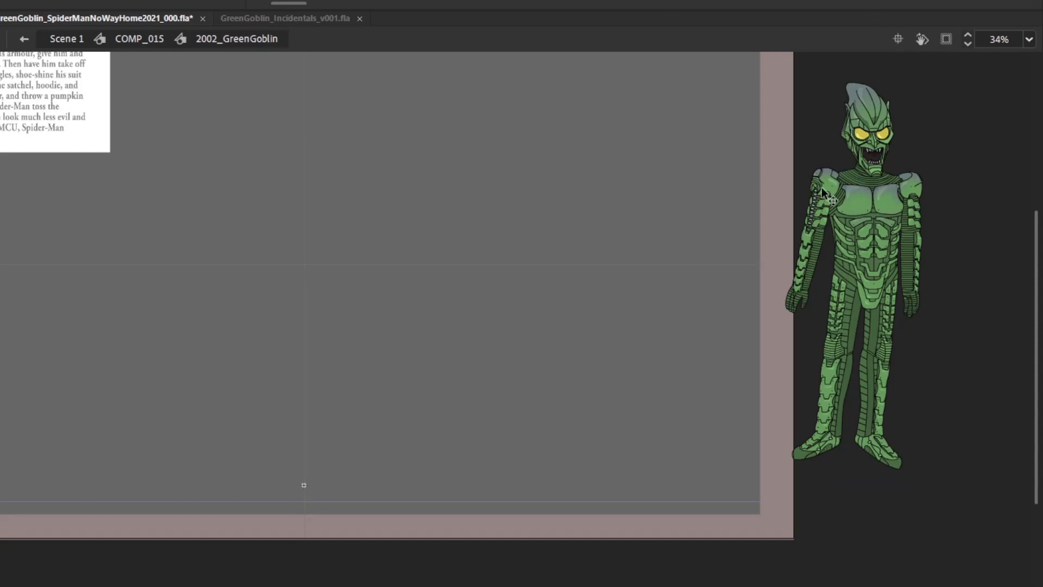
key(comma)
key(period)
Select the body, limbs and neck without the head and rotate them about the neck so the legs trail toward the stage
scroll(931, 163, up, 2)
drag(718, 506, 942, 226)
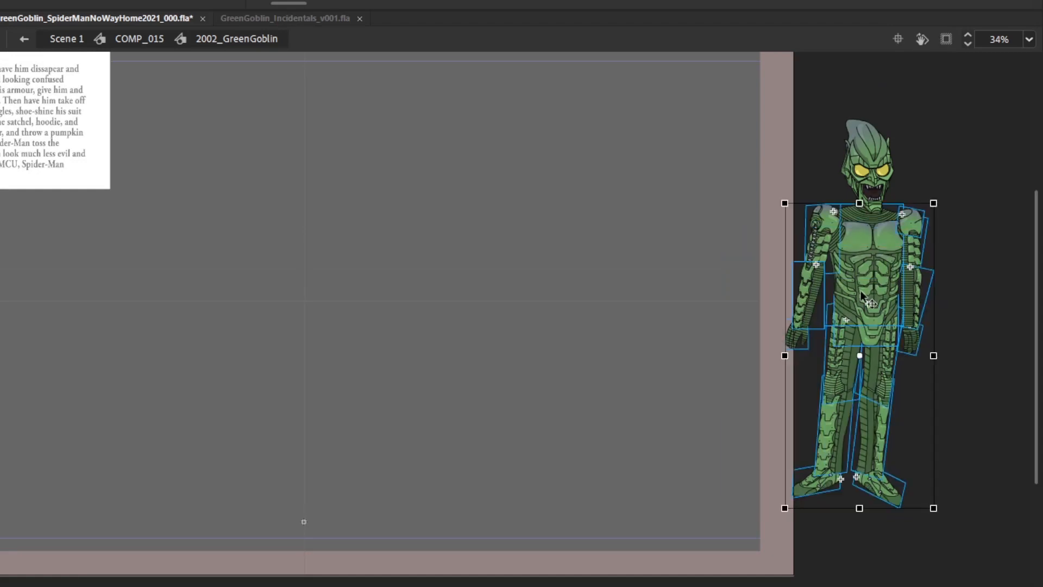
shift+click(871, 219)
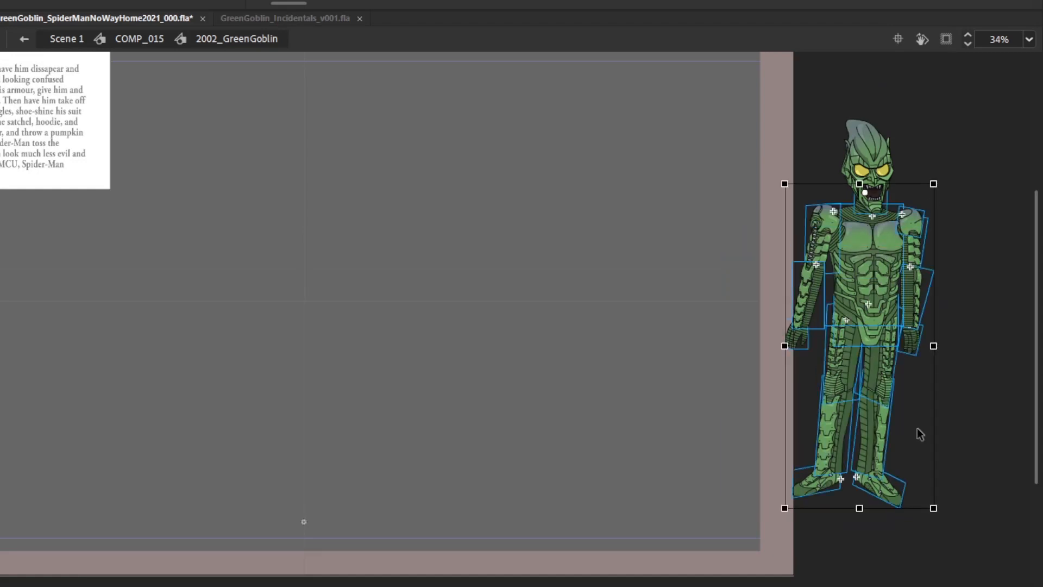
drag(940, 521, 831, 531)
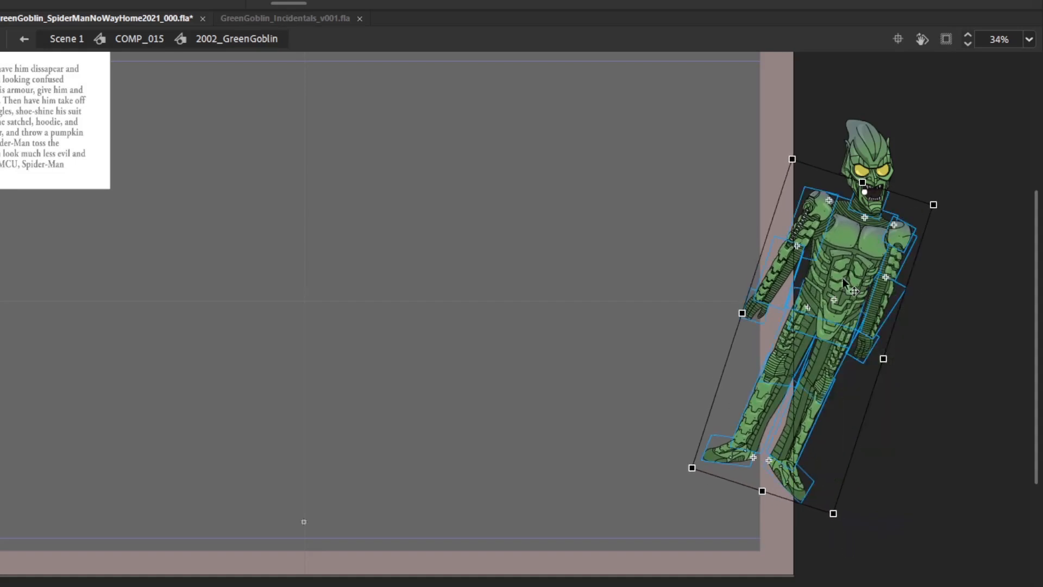
Set the viewer's-right leg's pivot at the hip and rotate the leg further toward the stage
click(809, 472)
shift+click(821, 390)
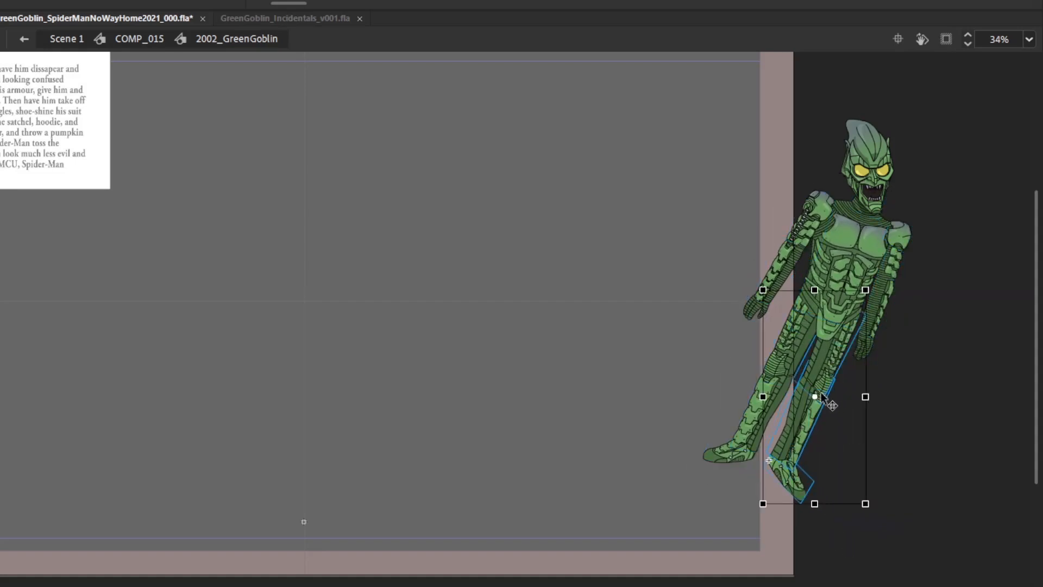
drag(820, 392, 849, 319)
key(ctrl+z)
drag(816, 395, 848, 318)
drag(765, 508, 810, 499)
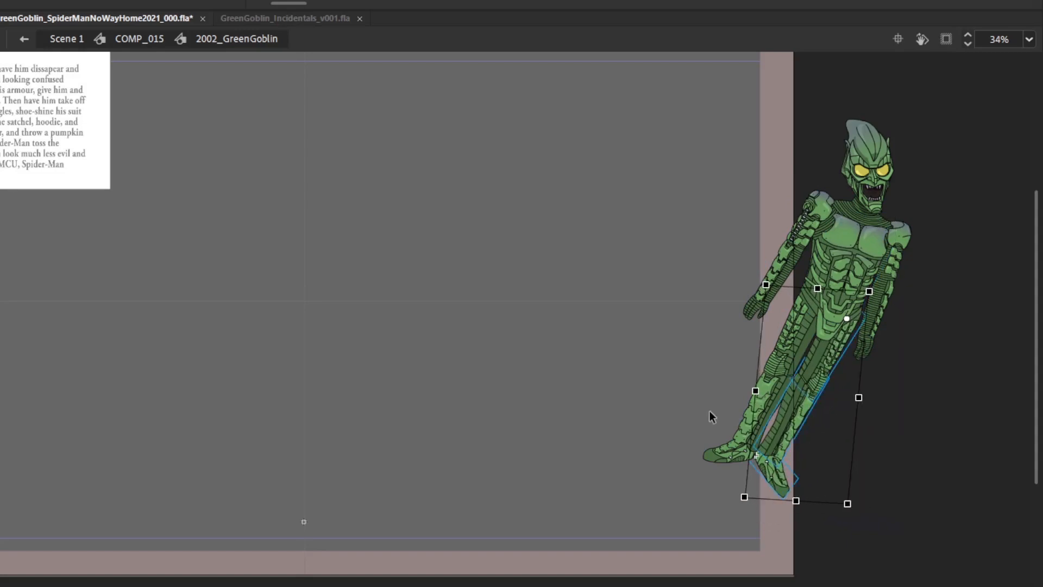
Set the viewer's-left leg's pivot at the hip and rotate the leg slightly outward toward the stage
click(731, 429)
shift+click(787, 362)
drag(766, 376, 810, 313)
drag(746, 467, 688, 488)
drag(793, 346, 791, 341)
Rotate the viewer's-right arm about its shoulder pivot so it trails closer to the slanted torso
click(900, 291)
drag(931, 330, 907, 233)
drag(881, 290, 889, 224)
drag(934, 365, 912, 406)
Rotate the viewer's-left arm about the shoulder and its forearm about the elbow, swinging them outward toward the stage
drag(710, 306, 810, 194)
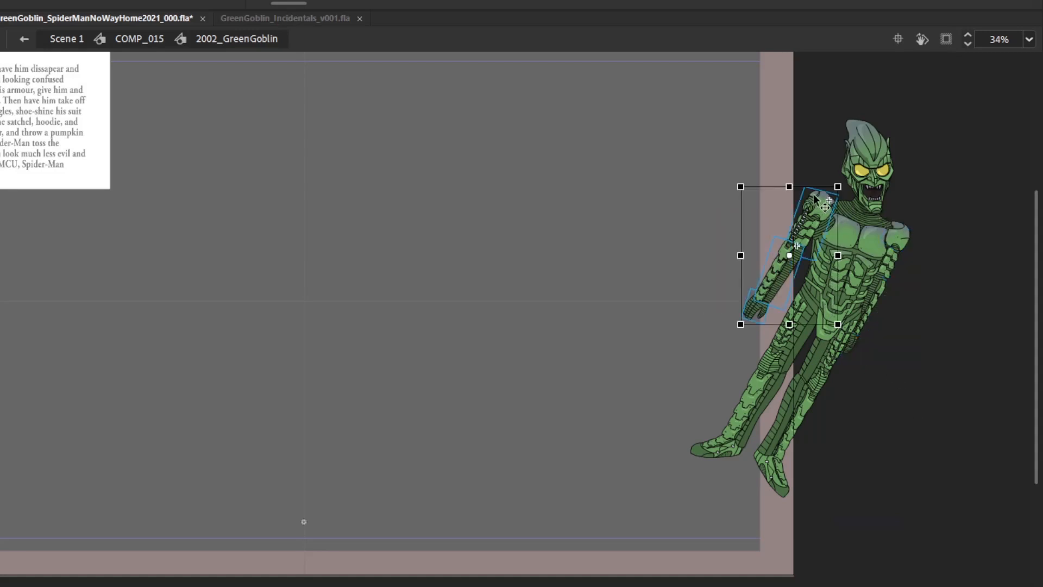
drag(789, 256, 826, 196)
drag(747, 340, 736, 333)
drag(696, 306, 787, 249)
drag(813, 328, 811, 336)
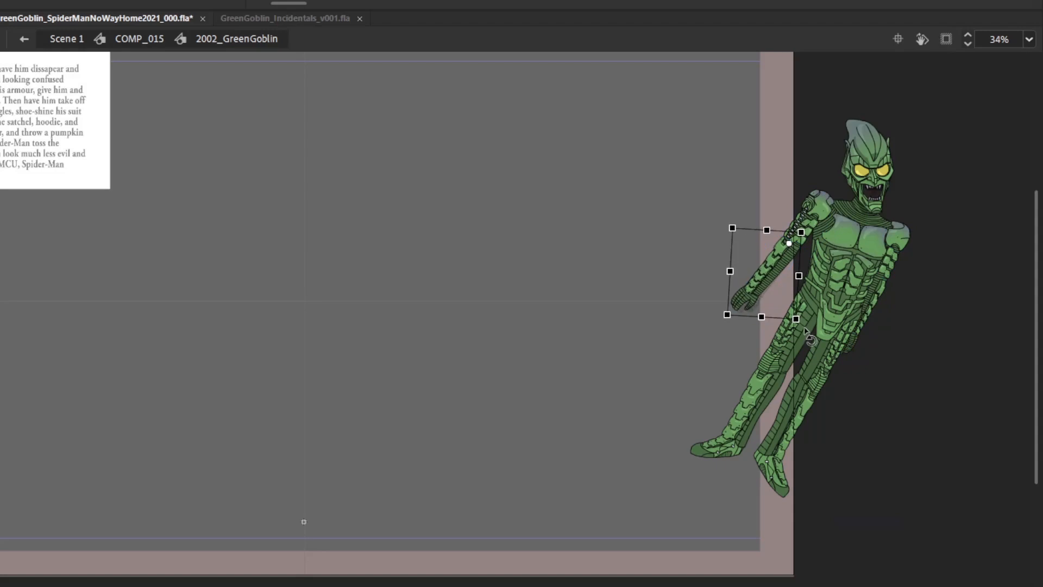
Select all parts of the slanted figure and move it completely clear of the stage's right edge
drag(822, 79, 928, 142)
key(ctrl+a)
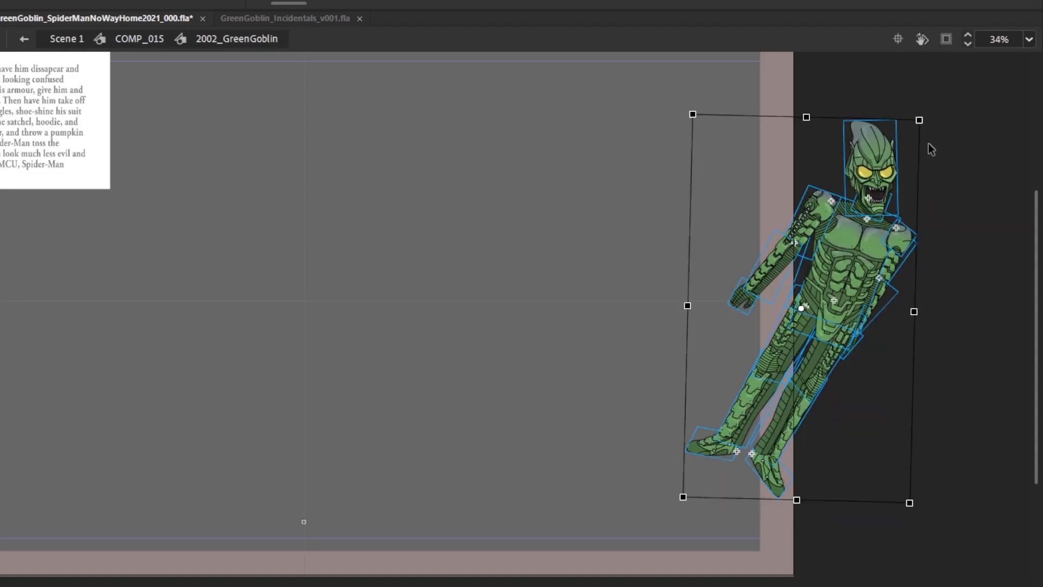
drag(766, 275, 895, 274)
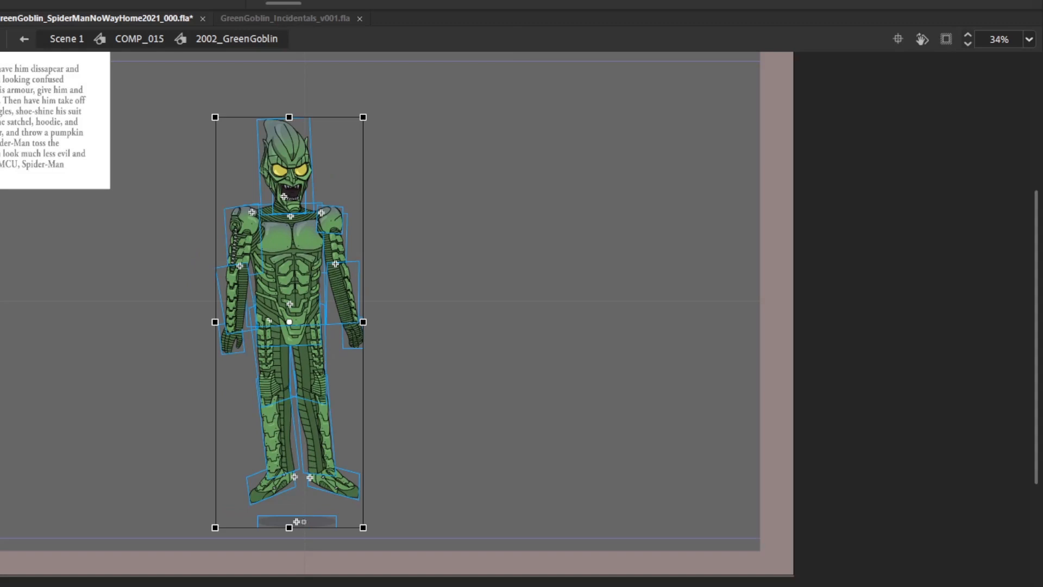
Clear the keyframe of the slightly left-shifted upright pose and add keyframes while stepping forward through the animation
right_click(510, 2)
click(587, 105)
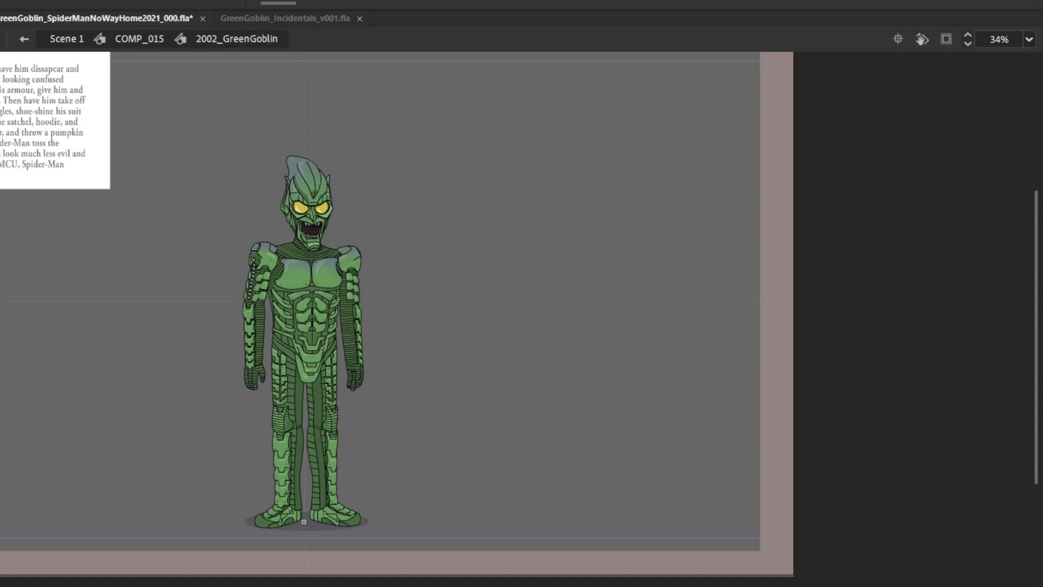
key(.)
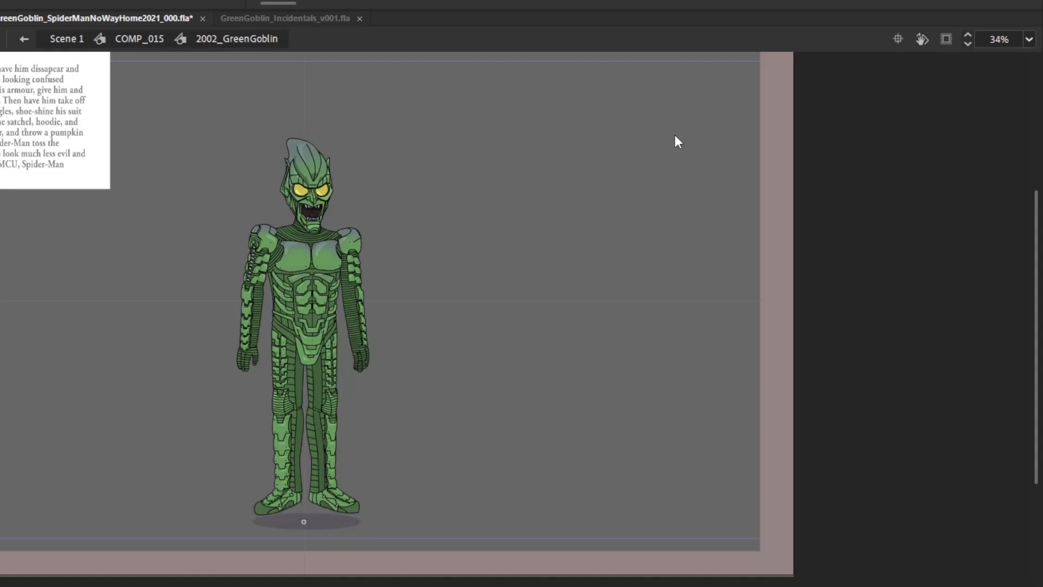
key(.)
key(F6)
key(.)
key(.)
key(F6)
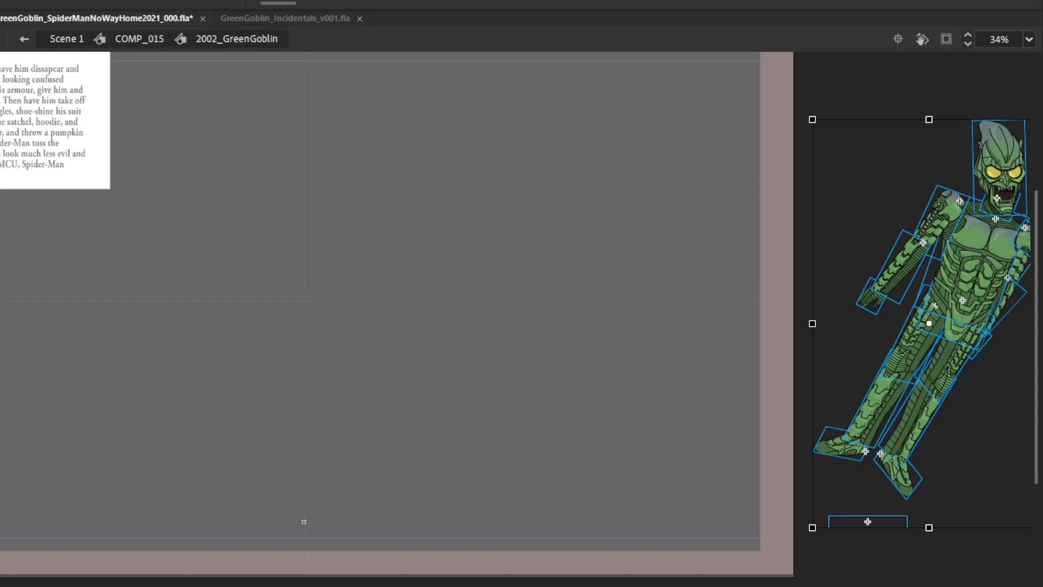
Move the airborne figure slightly down without its shadow and play back the animation
key(Return)
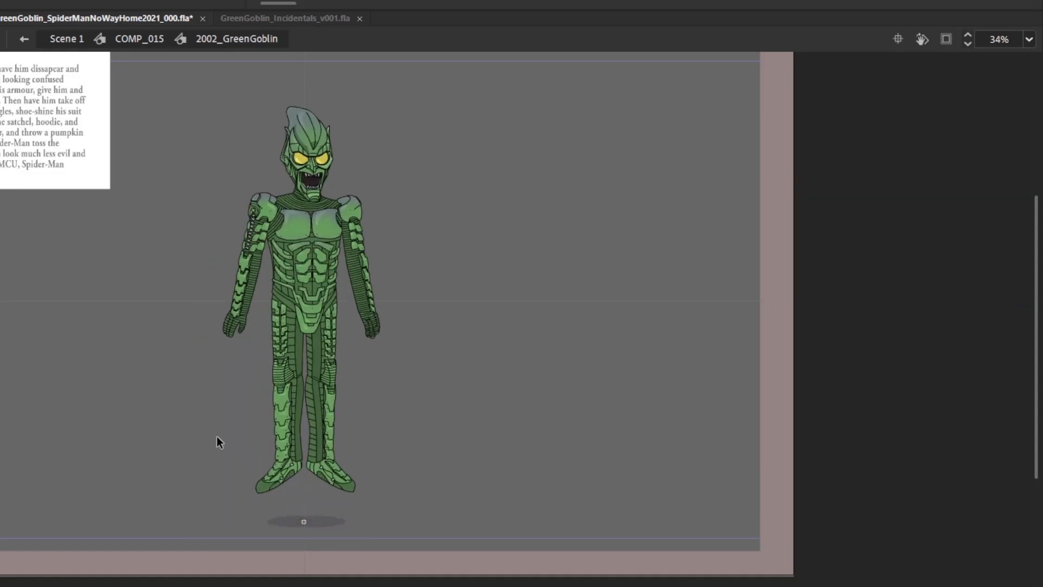
drag(181, 496, 432, 4)
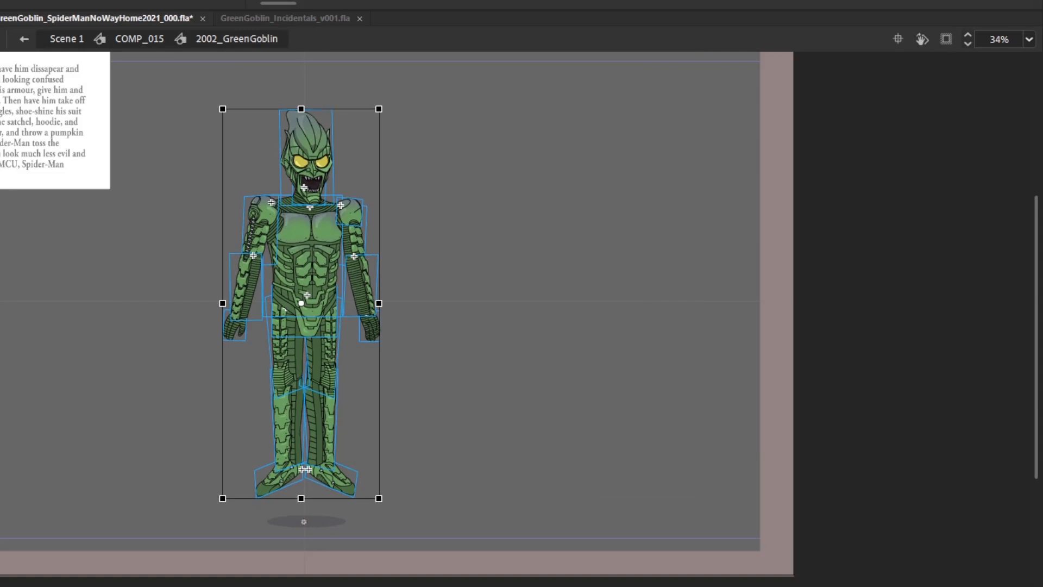
key(Return)
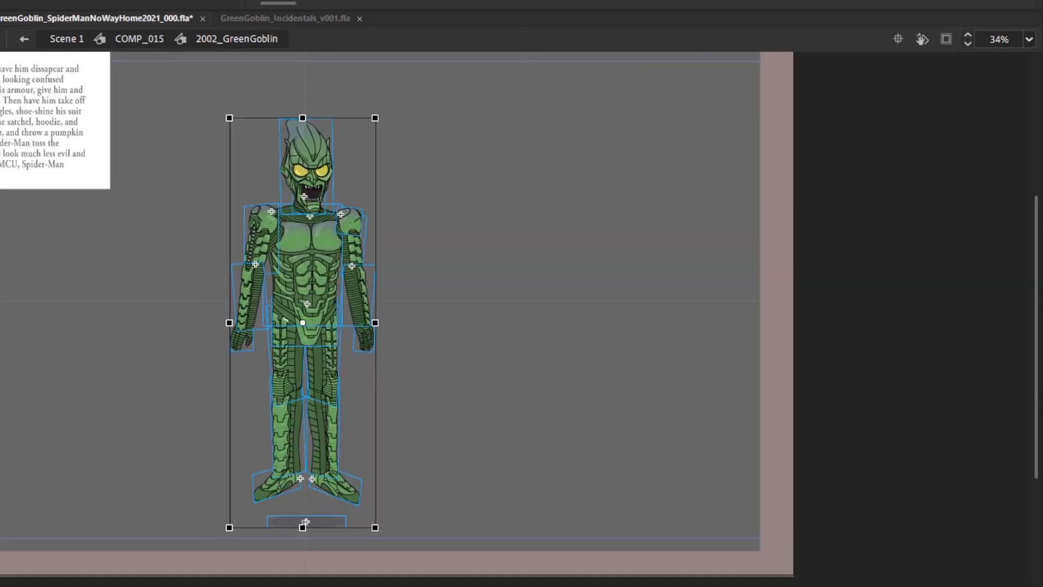
Clear the keyframe of the centred upright pose above the shadow and play back the animation
right_click(514, 55)
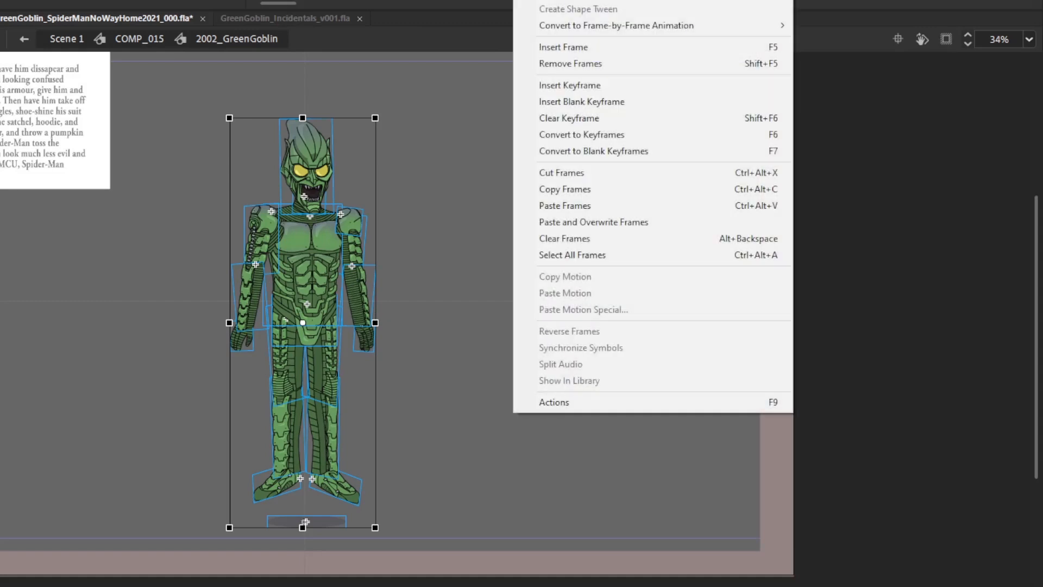
click(571, 118)
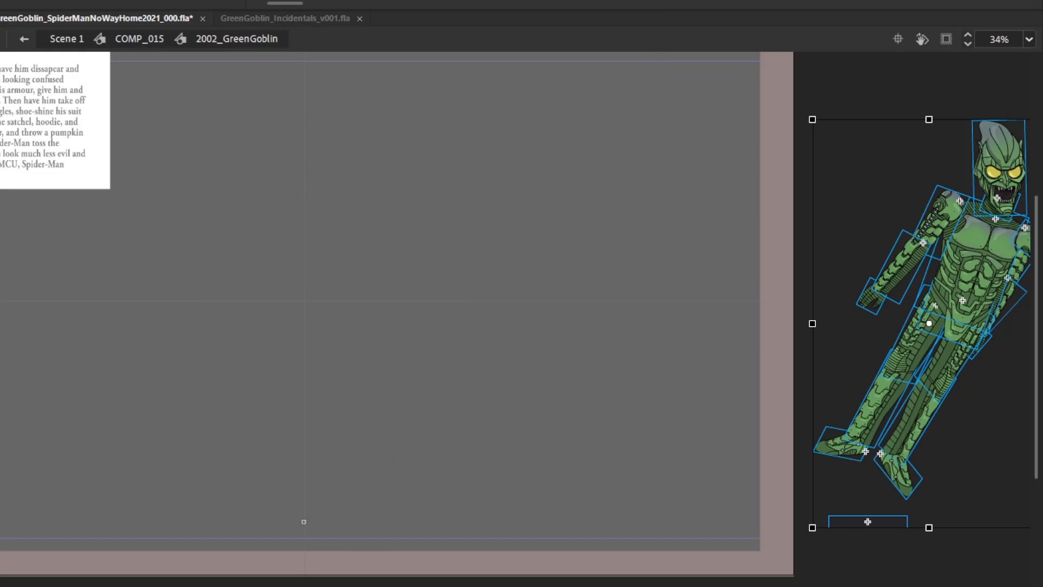
key(Return)
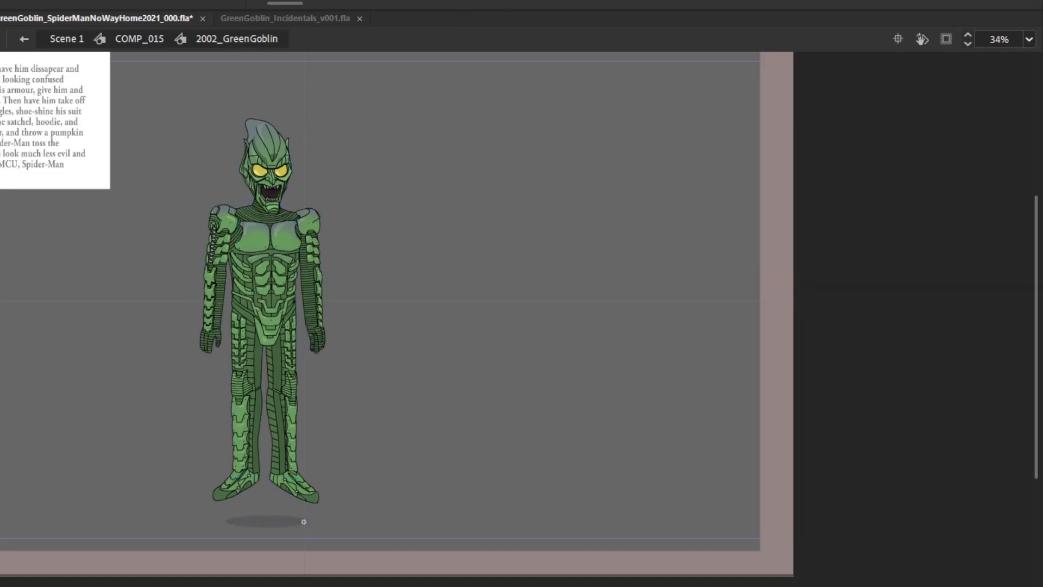
Clear the keyframe of the left-shifted upright pose and play back the exit to the right
right_click(487, 1)
click(522, 42)
click(489, 1)
right_click(489, 1)
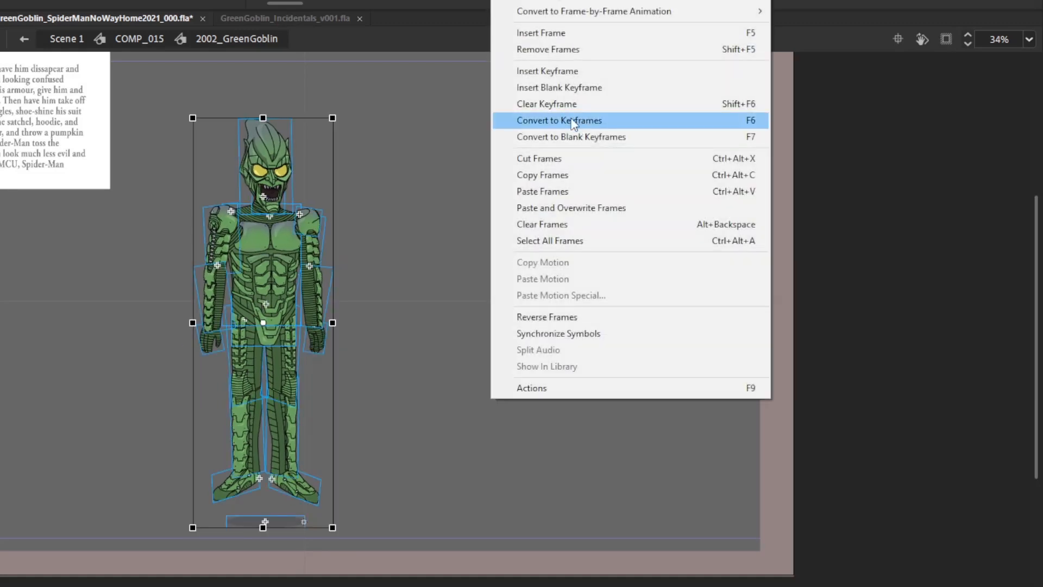
click(571, 103)
key(Return)
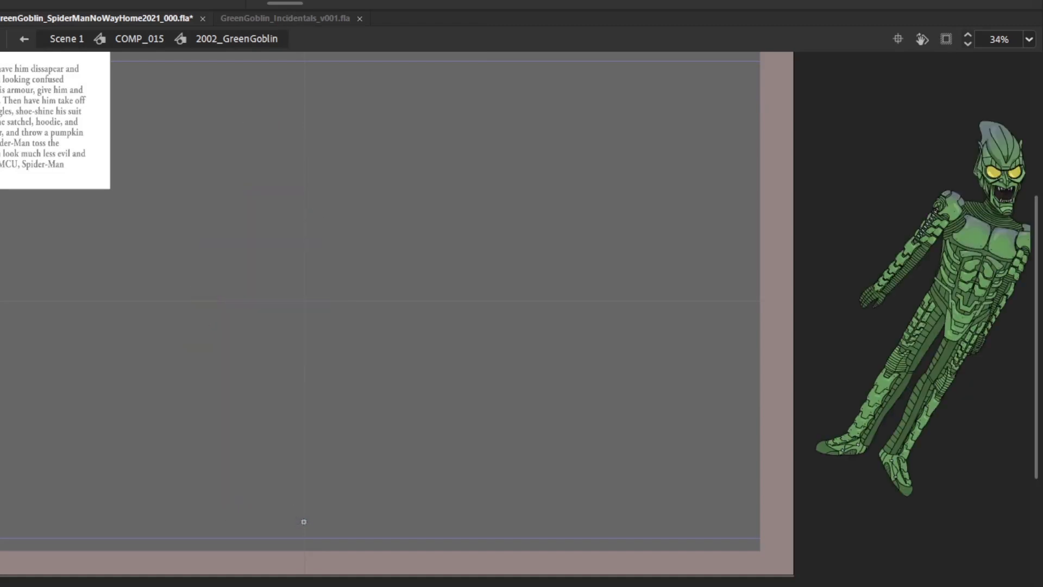
Move the slanted figure with its shadow from beyond the stage's right edge to just past its left edge
click(537, 1)
right_click(538, 1)
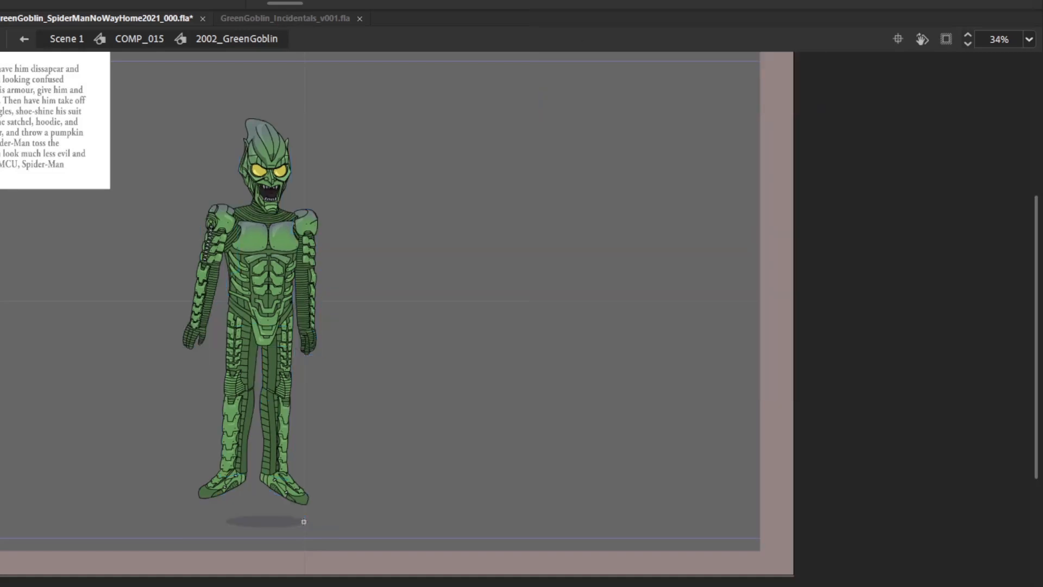
key(ctrl+a)
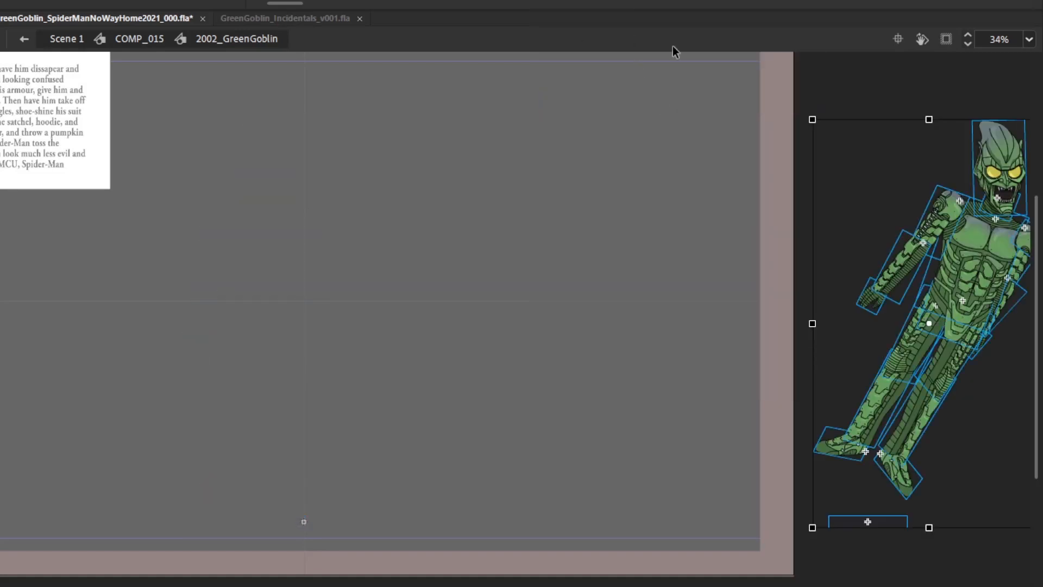
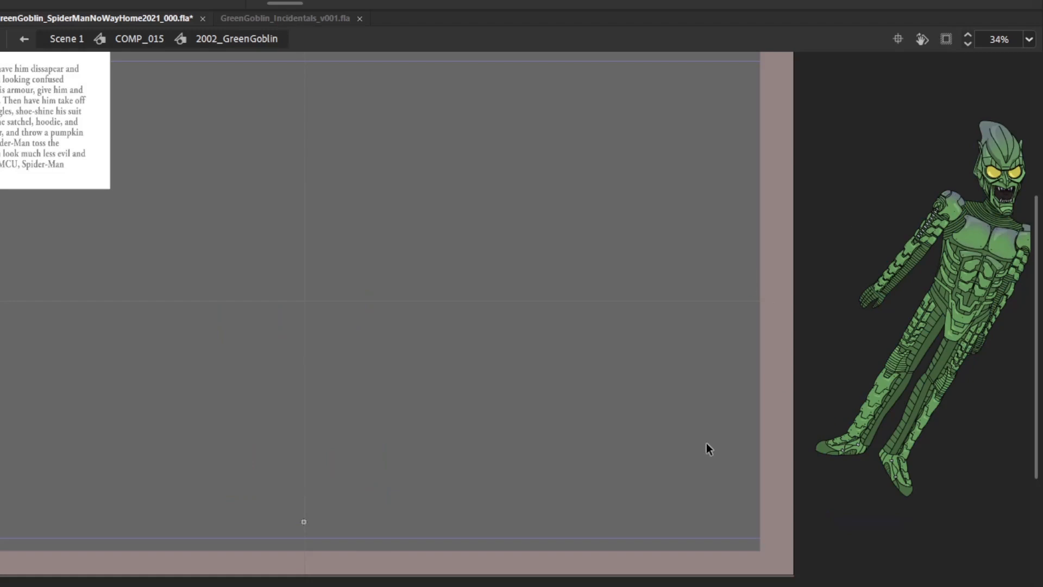
drag(665, 517, 1039, 131)
drag(951, 202, 76, 202)
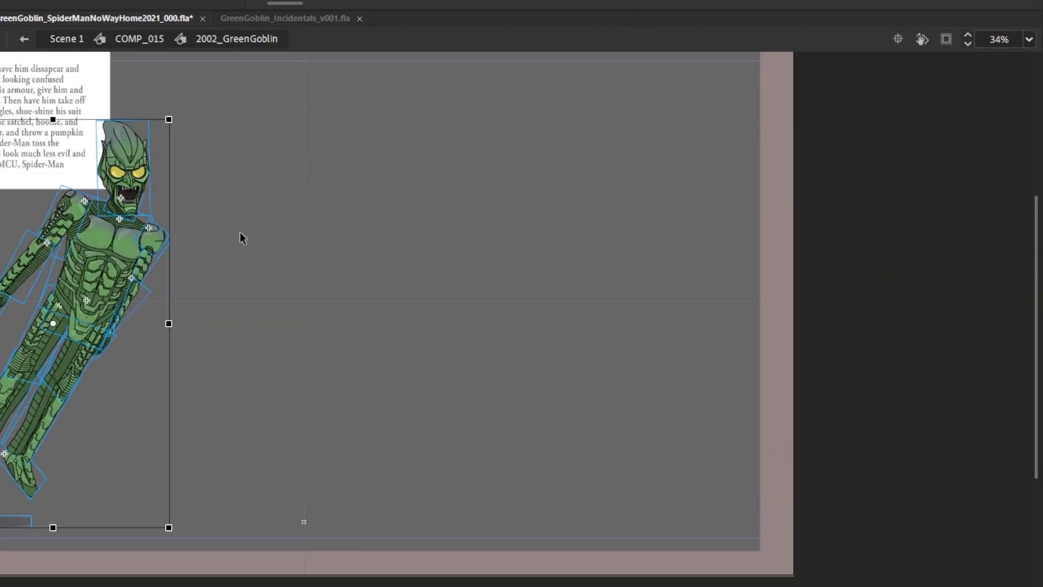
drag(304, 227, 764, 216)
drag(595, 175, 226, 177)
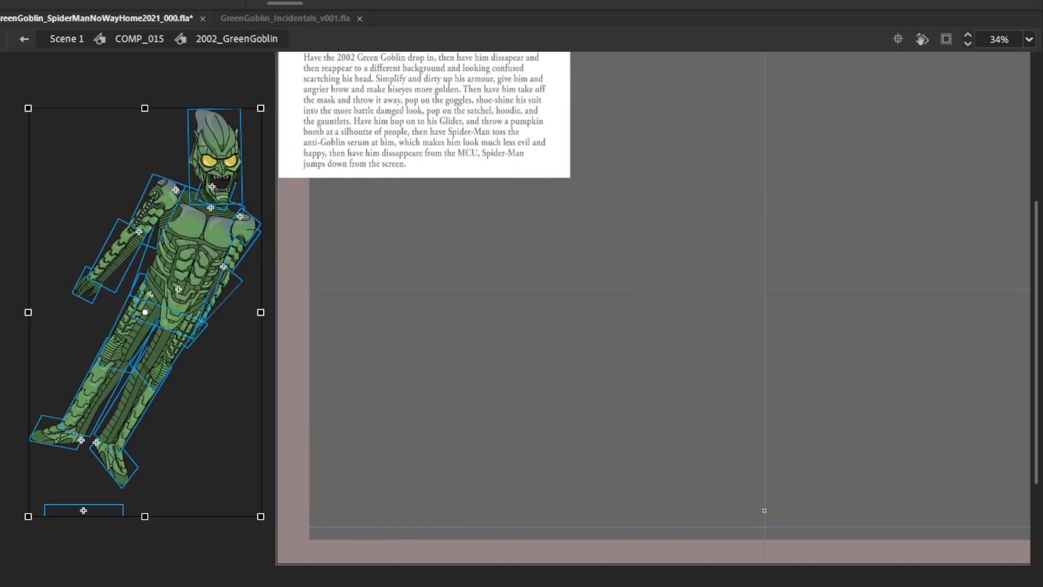
Add a keyframe after the left offstage pose and delete the figure from it
key(period)
key(F6)
key(Delete)
Step backward through the frames to examine the offstage poses and the figure's centred airborne pose
drag(801, 194, 522, 211)
key(comma)
key(comma)
key(comma)
key(comma)
key(comma)
key(comma)
key(comma)
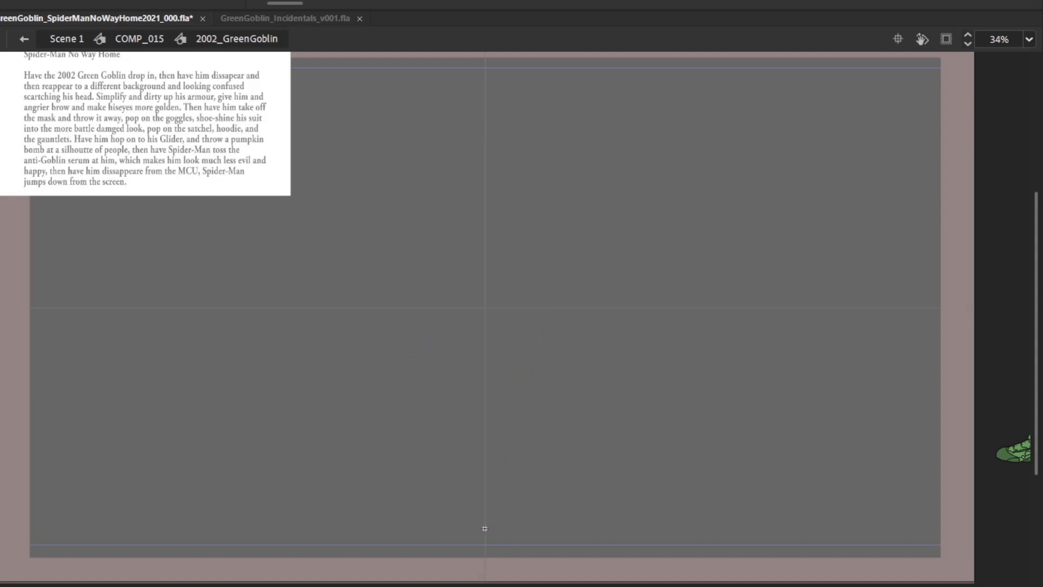
key(comma)
drag(510, 258, 567, 249)
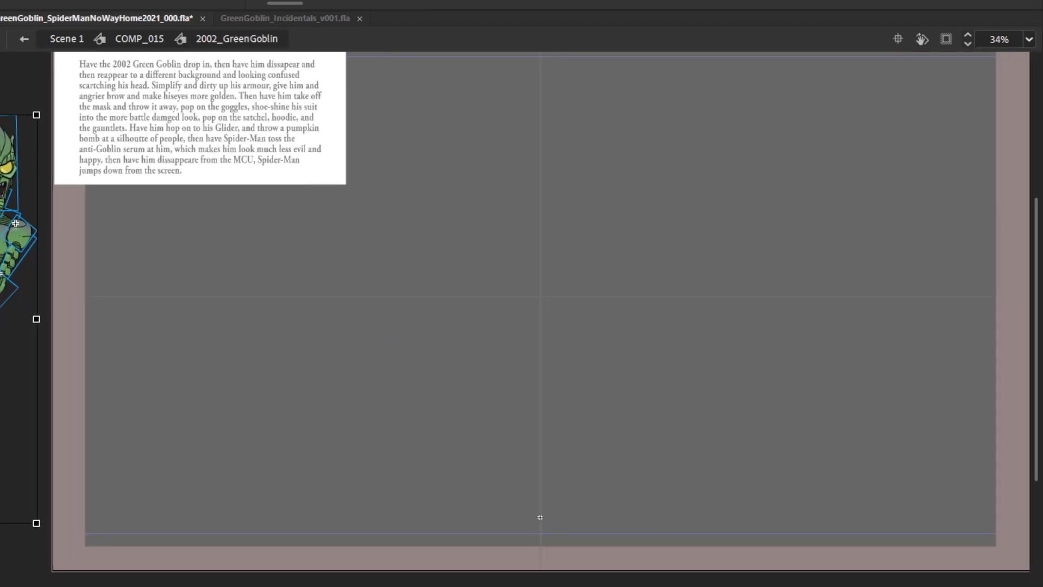
key(comma)
key(comma)
key(comma)
key(comma)
key(comma)
key(comma)
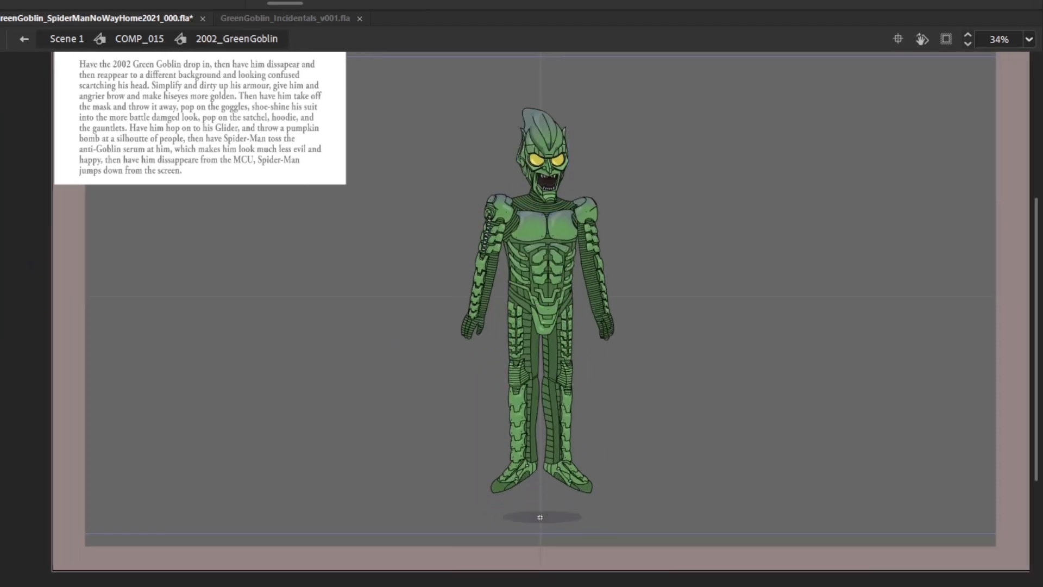
Add a keyframe holding the figure's centred airborne pose and step back to the grounded standing pose
key(comma)
key(F6)
key(v)
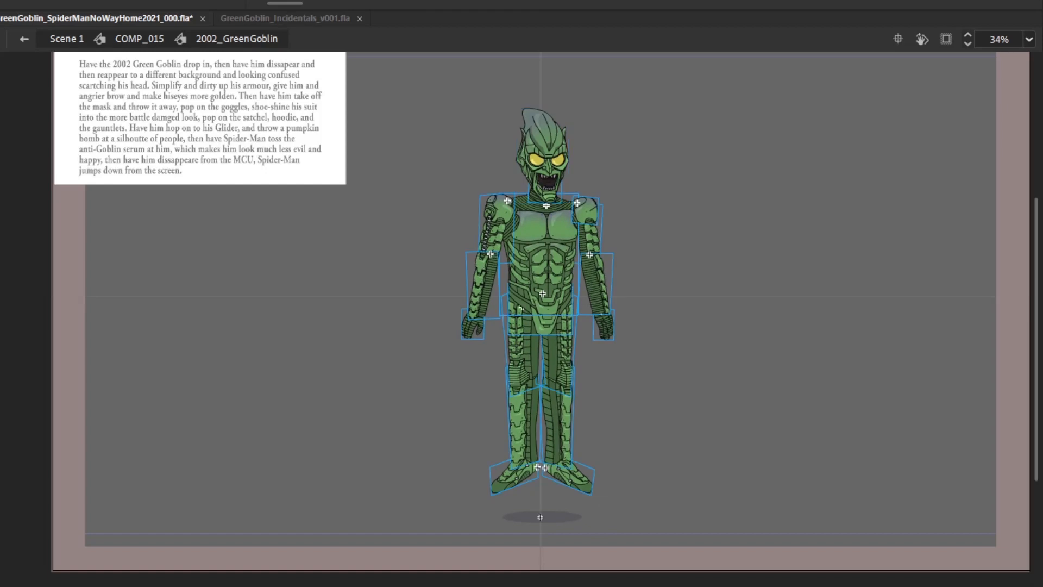
key(comma)
key(comma)
key(comma)
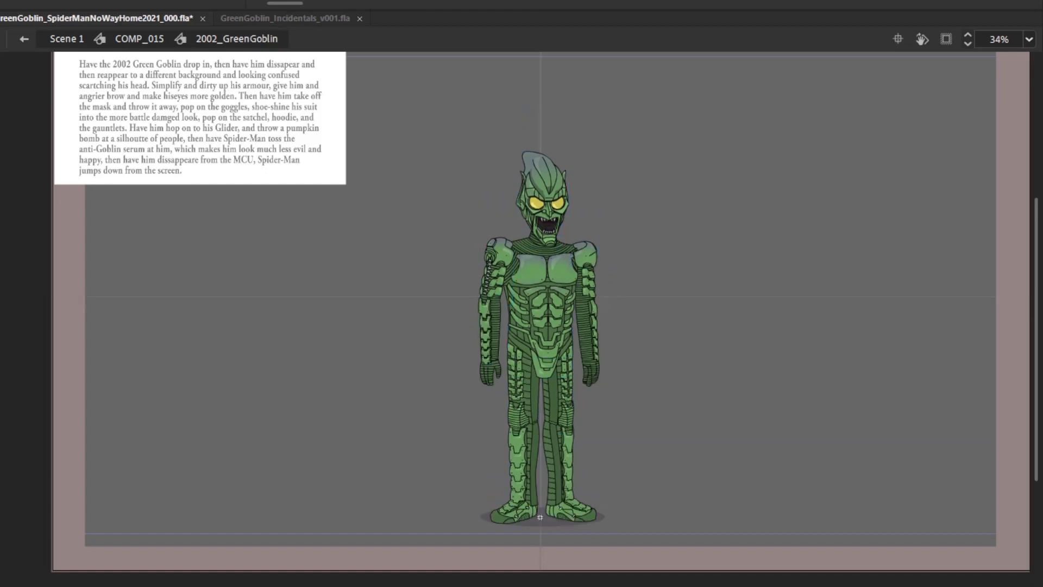
Add keyframes of the grounded standing pose while checking it against the neighbouring landing poses
key(F6)
key(comma)
key(comma)
key(period)
key(comma)
key(comma)
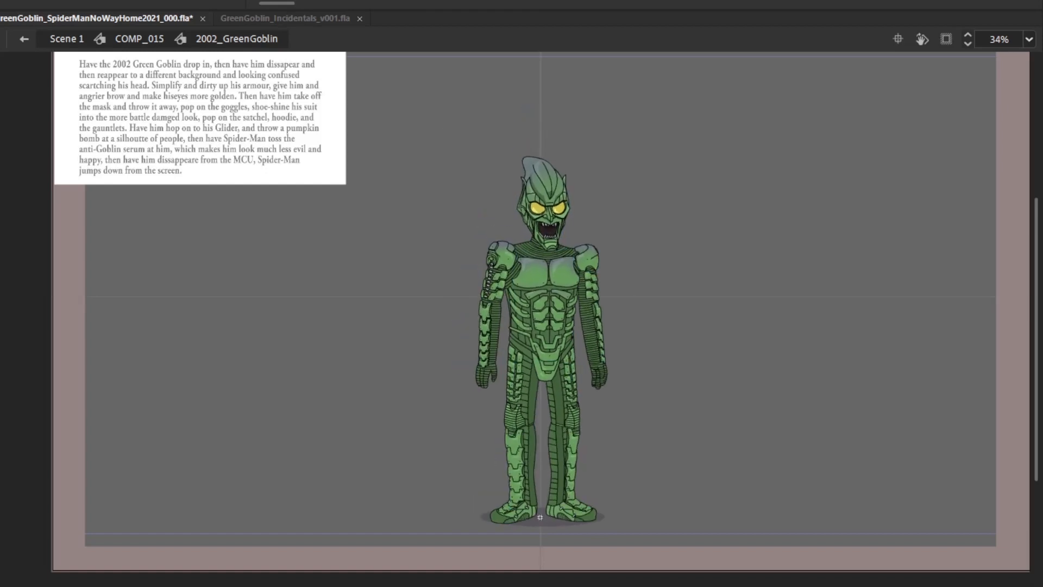
key(period)
key(comma)
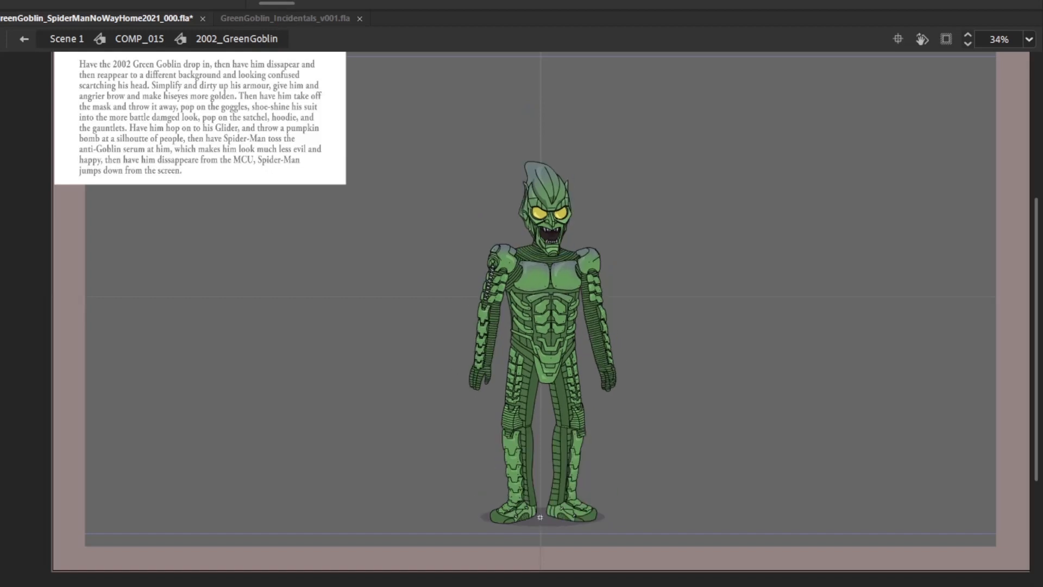
key(period)
key(period)
key(F6)
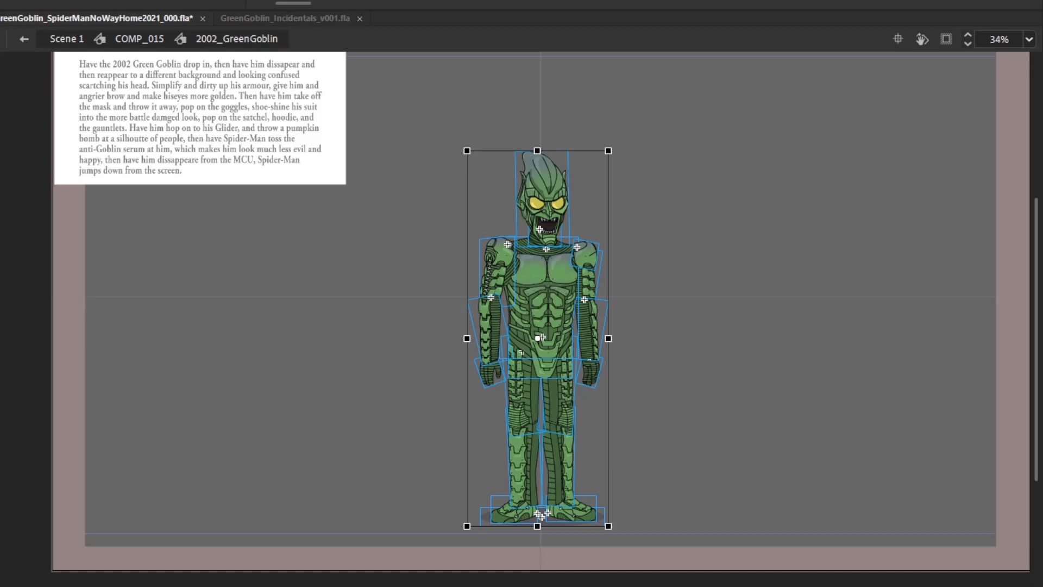
Step through the landing poses and play back the figure's exit and return around the left offstage pose
key(period)
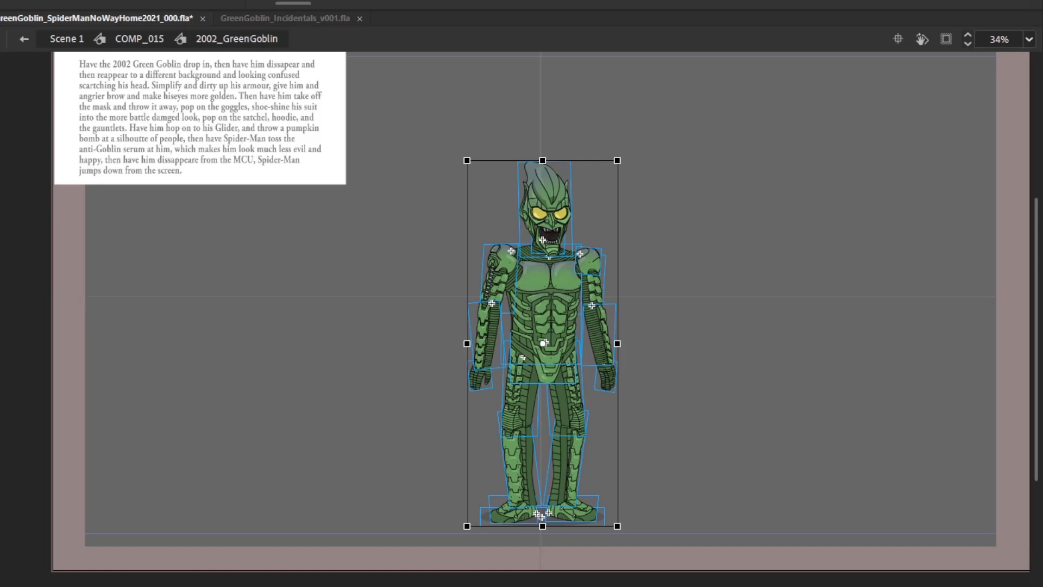
key(period)
key(comma)
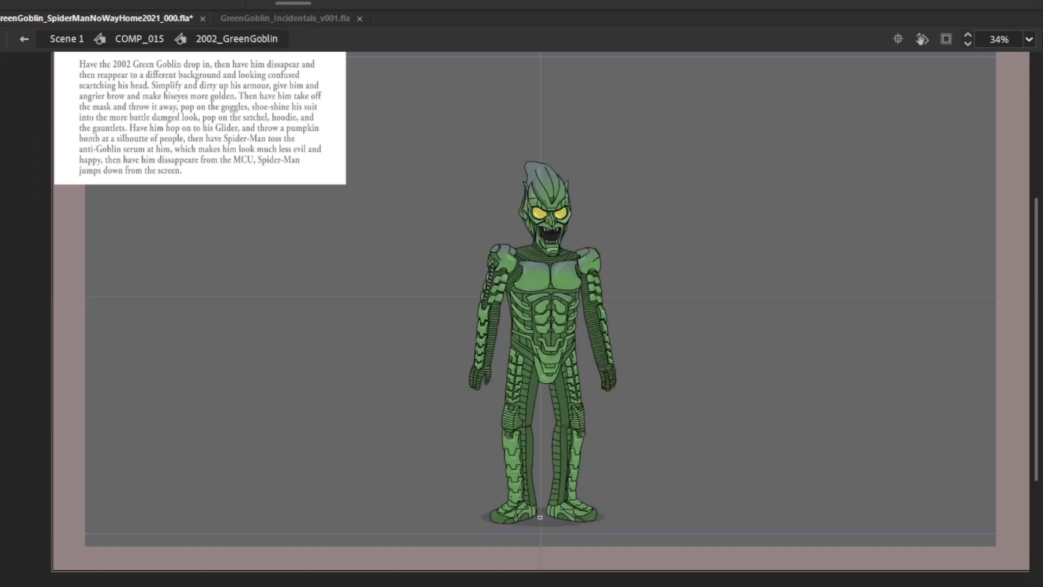
key(period)
key(period)
key(period)
key(comma)
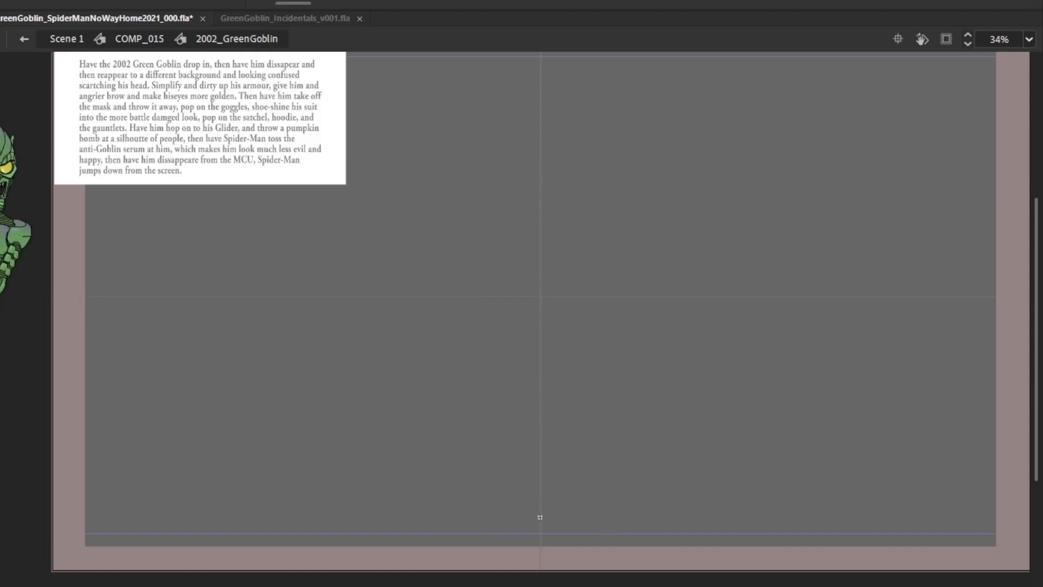
key(ctrl+a)
key(Return)
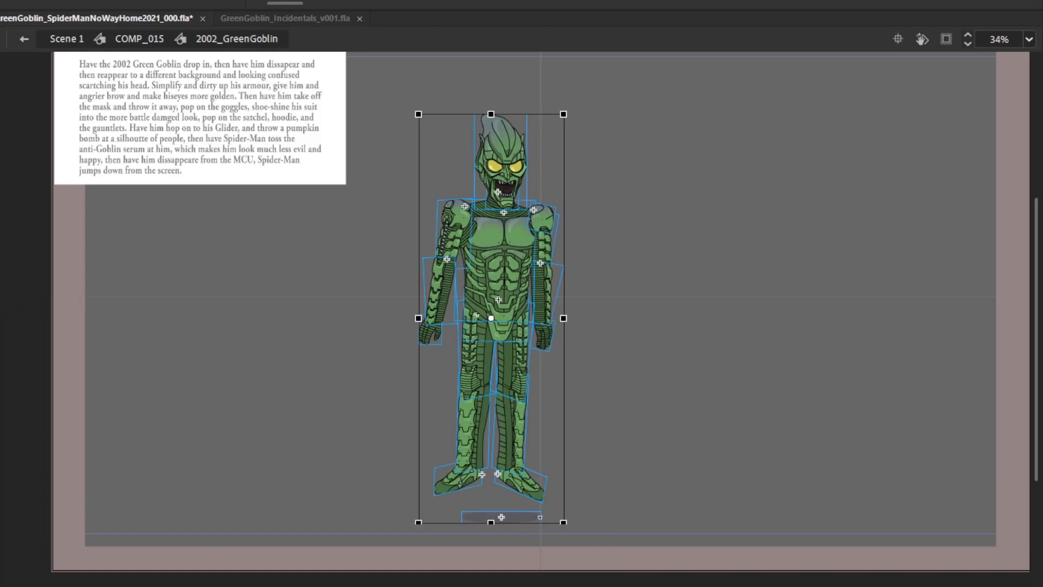
key(ctrl+a)
key(Return)
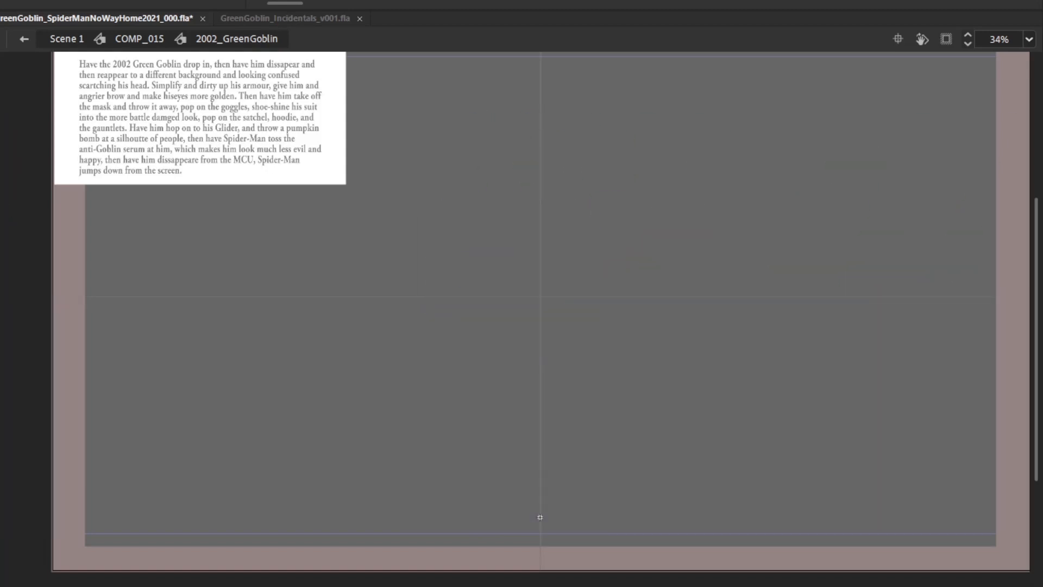
key(ctrl+a)
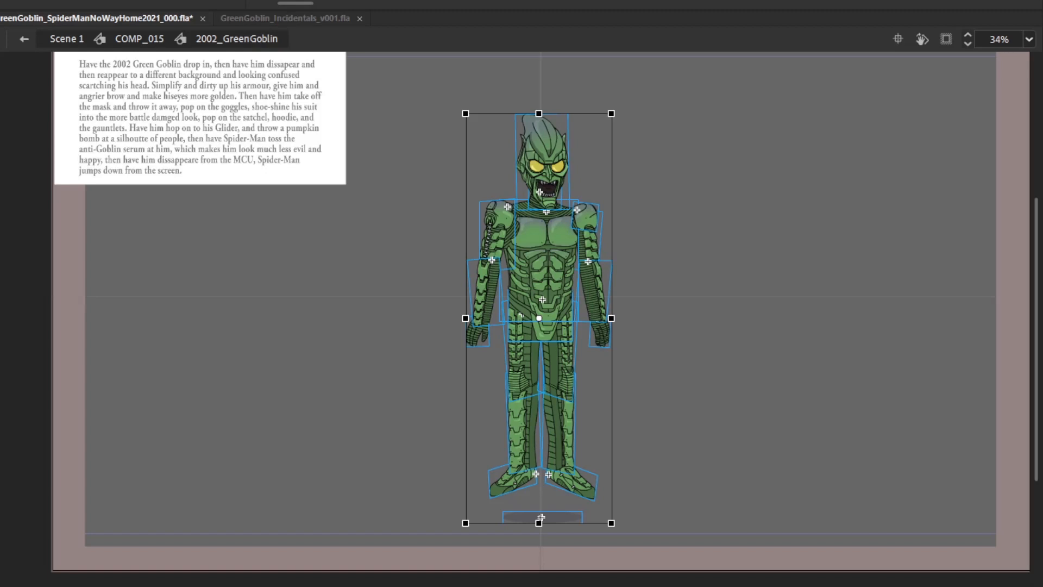
key(comma)
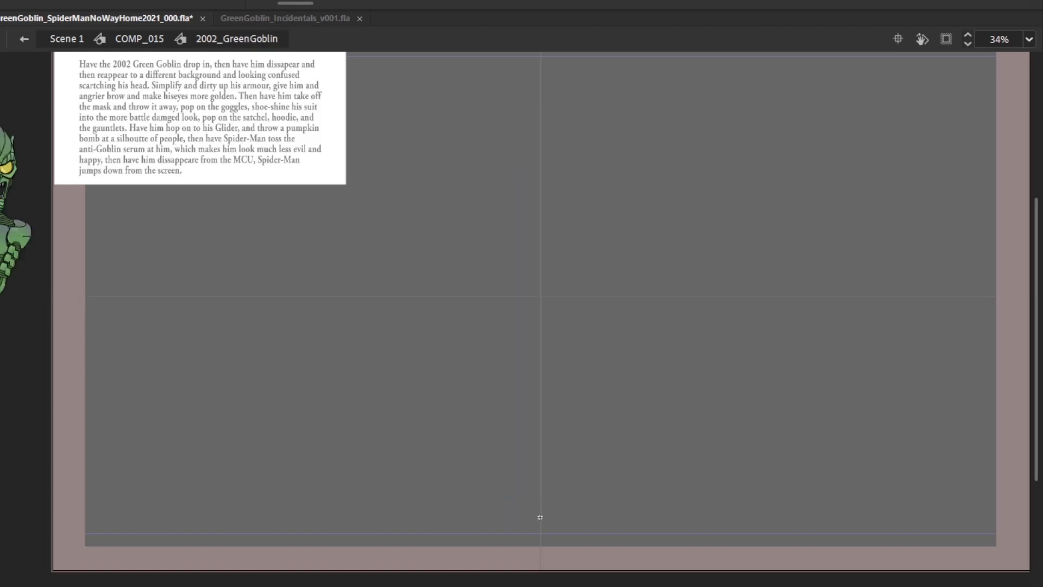
Move the slanted figure with its shadow from beyond the stage's left edge to just left of the stage centre
key(ctrl+a)
drag(177, 264, 326, 247)
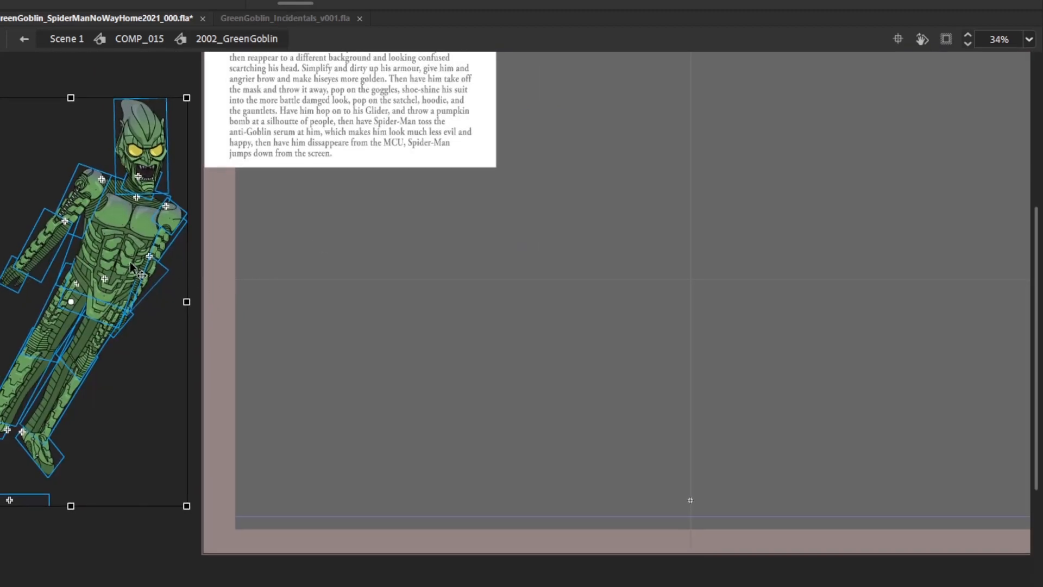
drag(131, 262, 667, 278)
drag(641, 173, 692, 172)
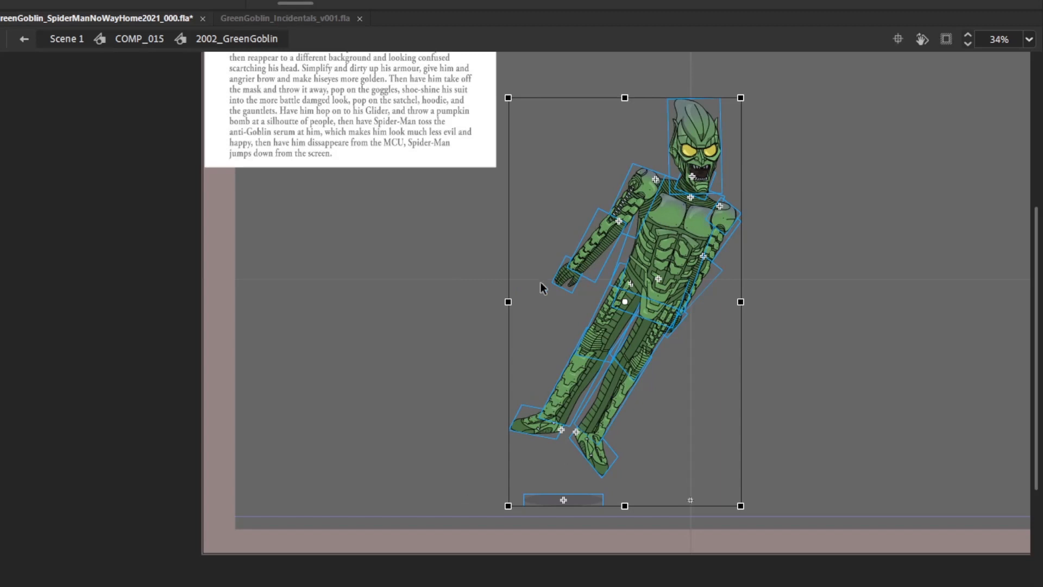
Rotate the slanted figure's whole trailing arm slightly outward around its shoulder joint
drag(543, 289, 646, 181)
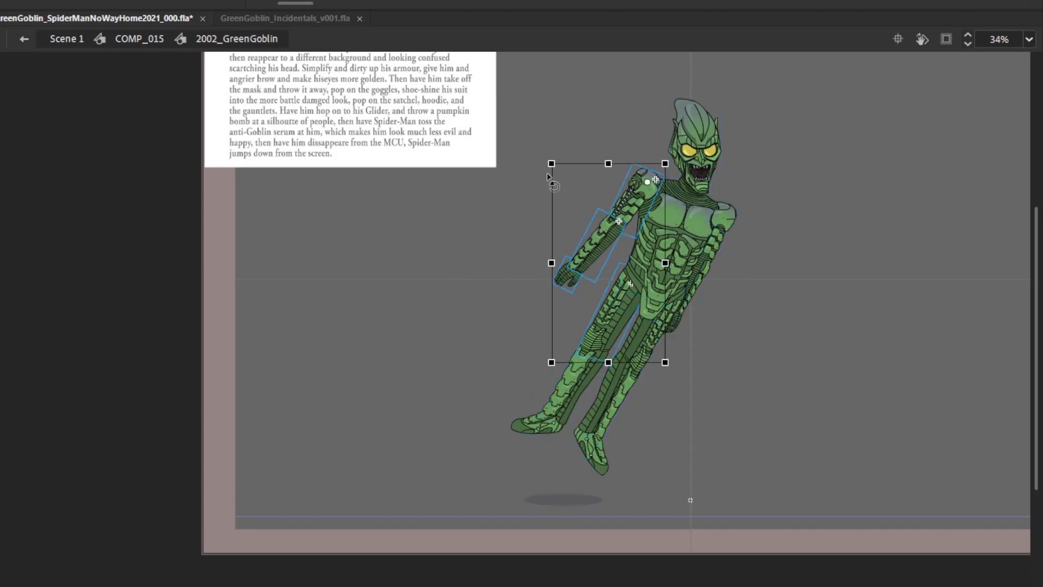
drag(515, 139, 594, 282)
drag(590, 116, 654, 179)
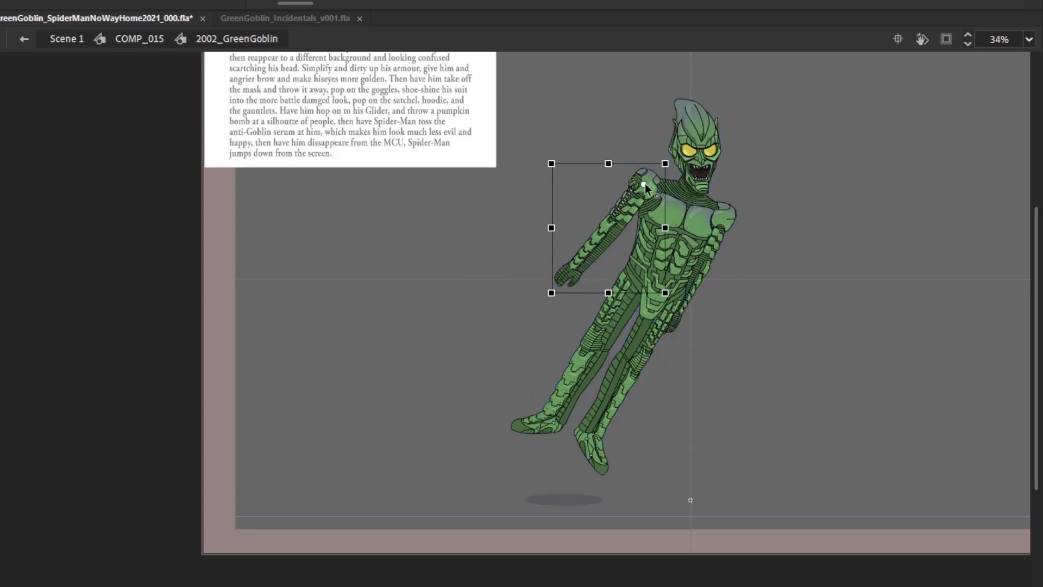
drag(554, 309, 540, 283)
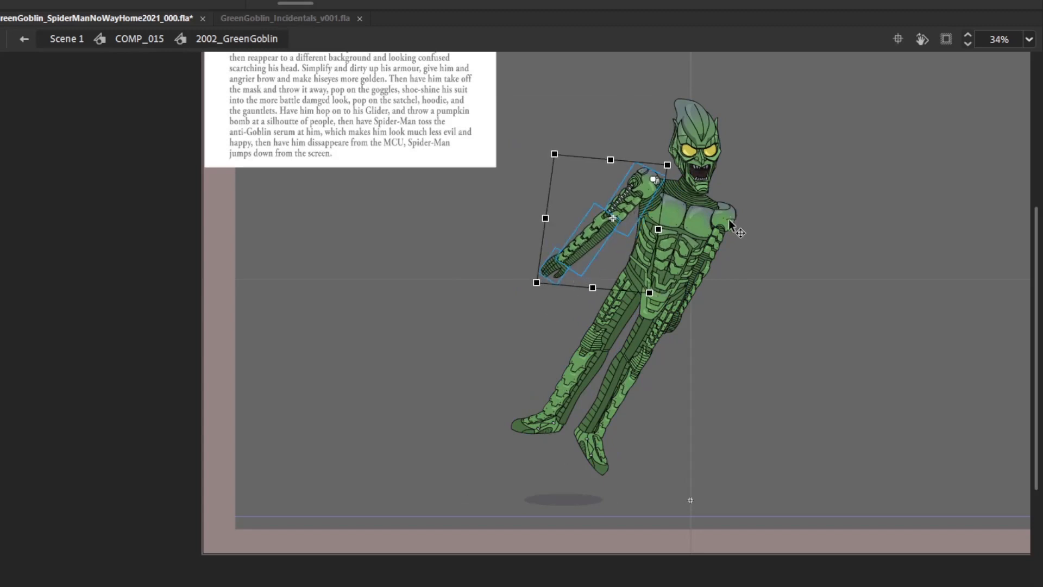
Rotate the arm on the figure's leading side slightly inward around its shoulder and select its forearm and hand
click(697, 335)
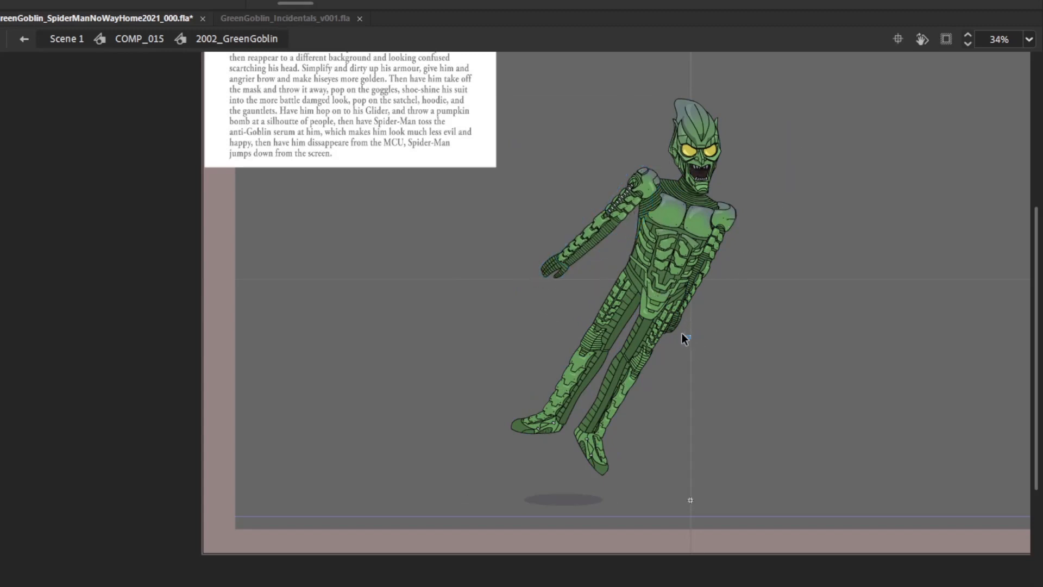
click(675, 325)
shift+click(699, 278)
shift+click(731, 219)
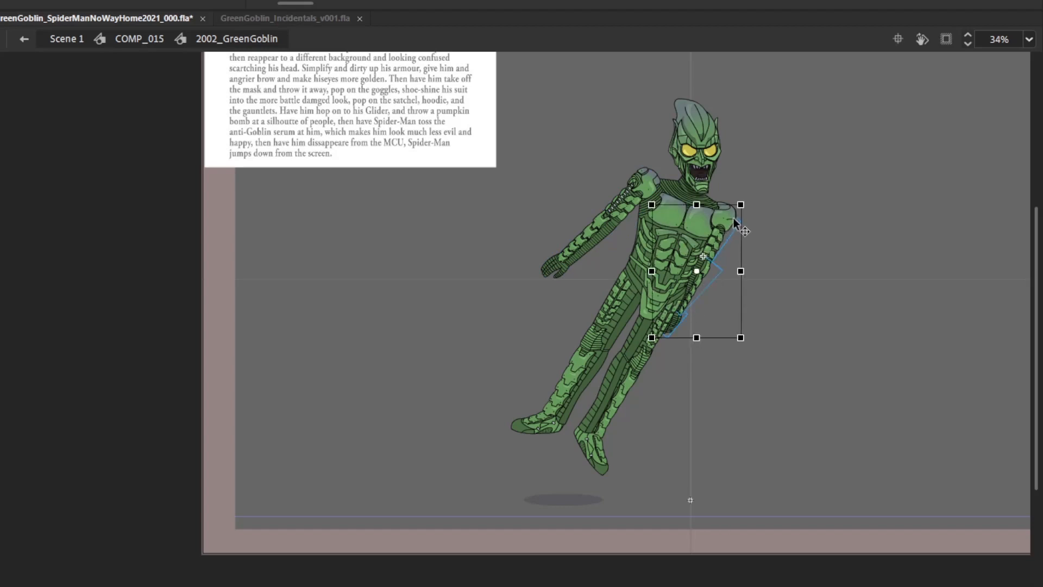
shift+click(728, 213)
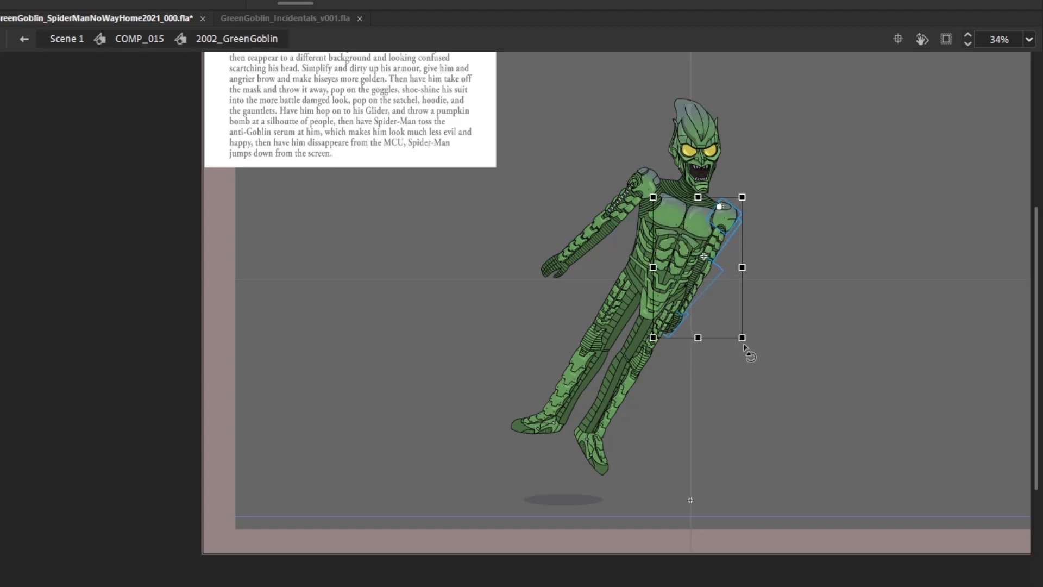
drag(746, 347, 749, 354)
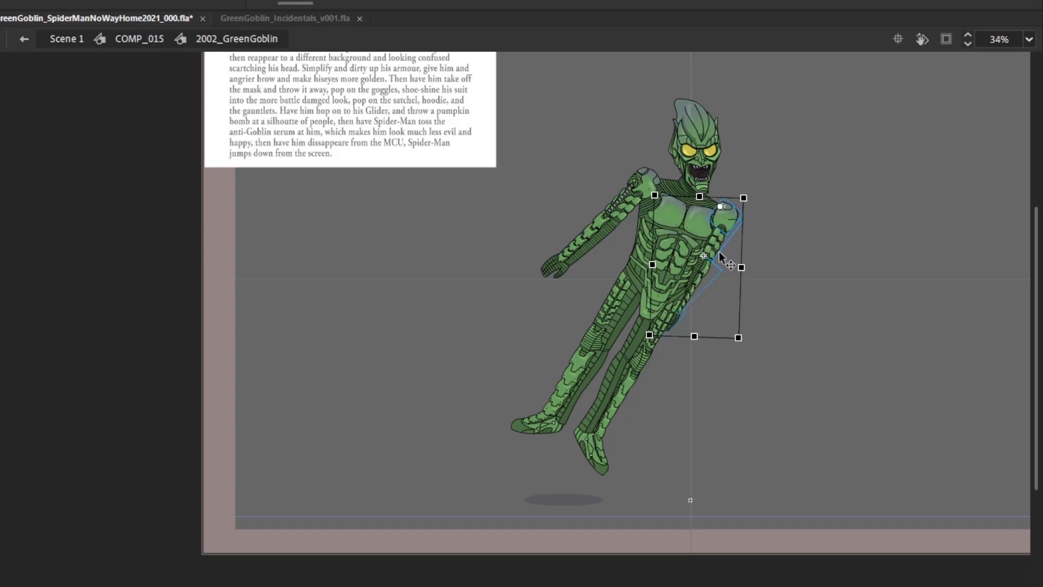
click(684, 326)
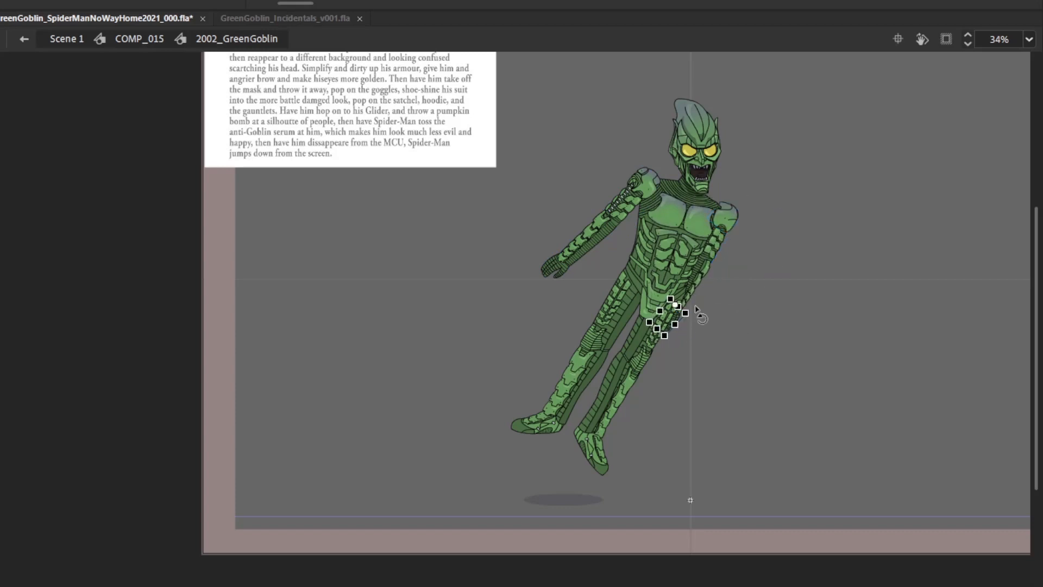
click(704, 285)
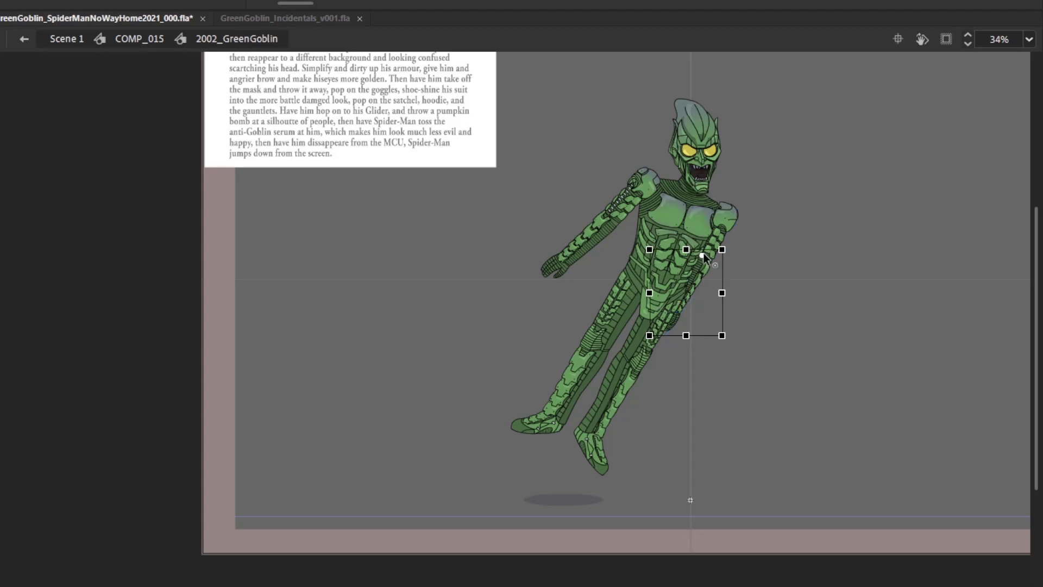
Rotate the whole trailing leg, including the foot, farther outward around its hip joint
click(568, 375)
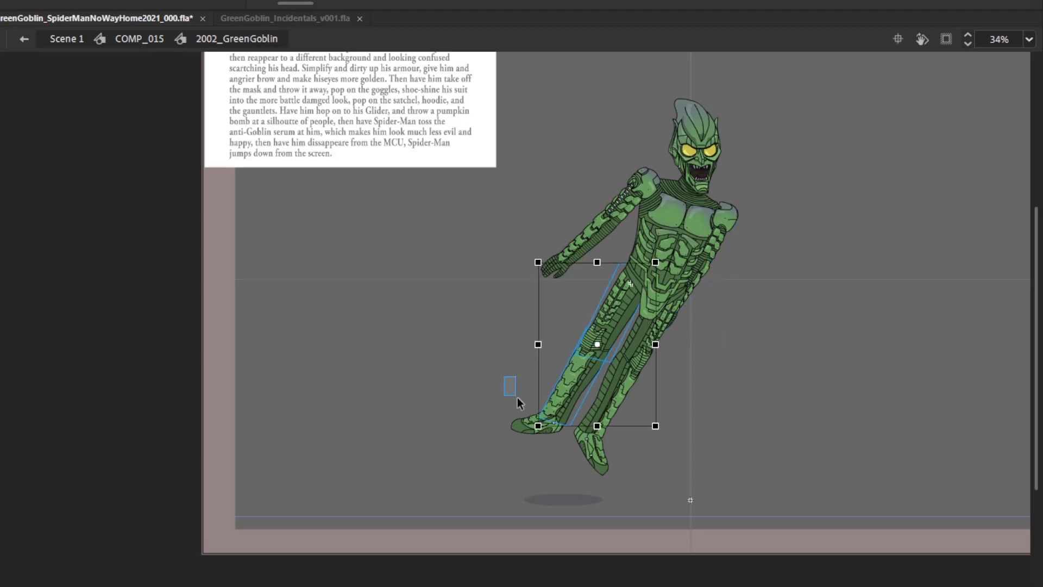
drag(517, 396, 533, 427)
drag(582, 351, 626, 270)
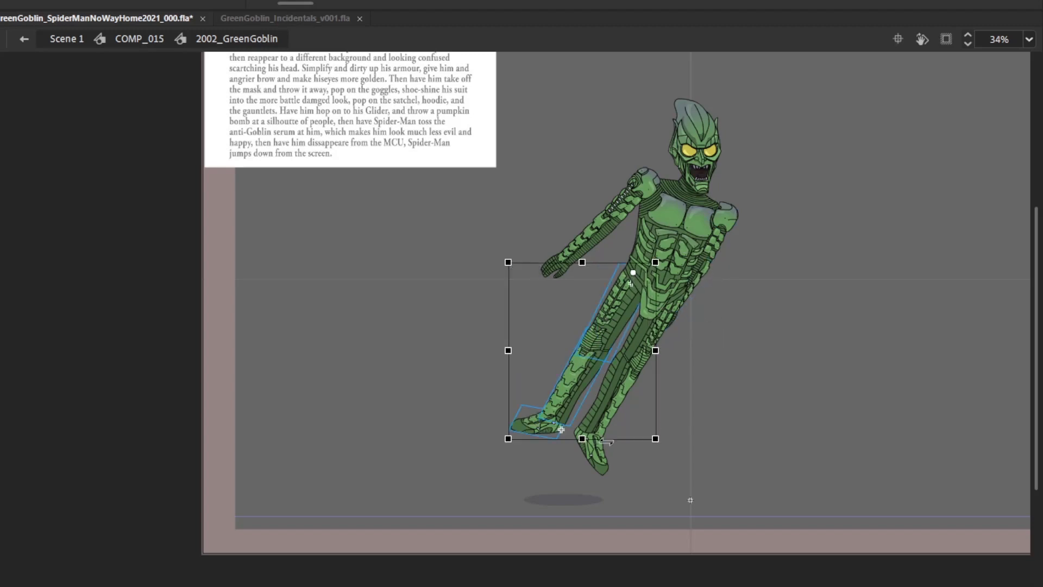
drag(659, 441, 594, 423)
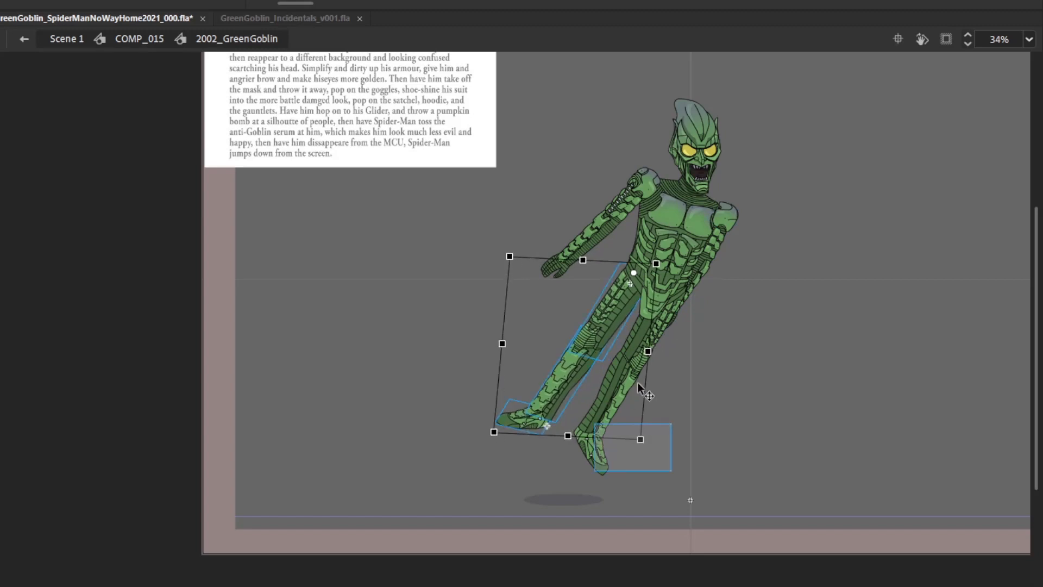
Swing the other leg backward around its hip and bend its lower leg and foot at the knee
shift+click(639, 371)
drag(629, 374, 675, 297)
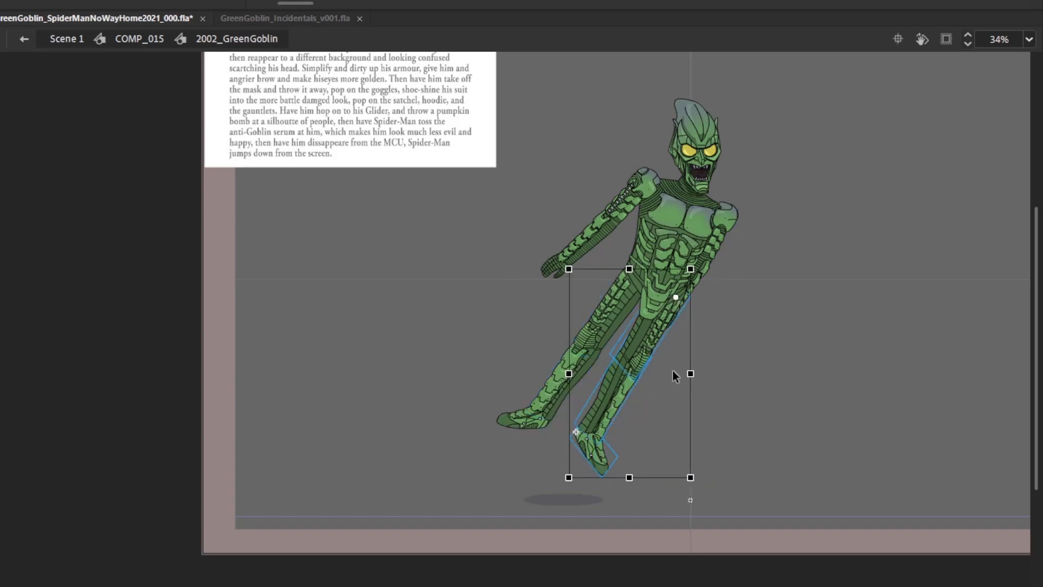
mouse_move(653, 479)
mouse_down()
mouse_move(691, 492)
mouse_move(605, 418)
mouse_move(600, 400)
mouse_move(621, 360)
mouse_move(658, 494)
mouse_up()
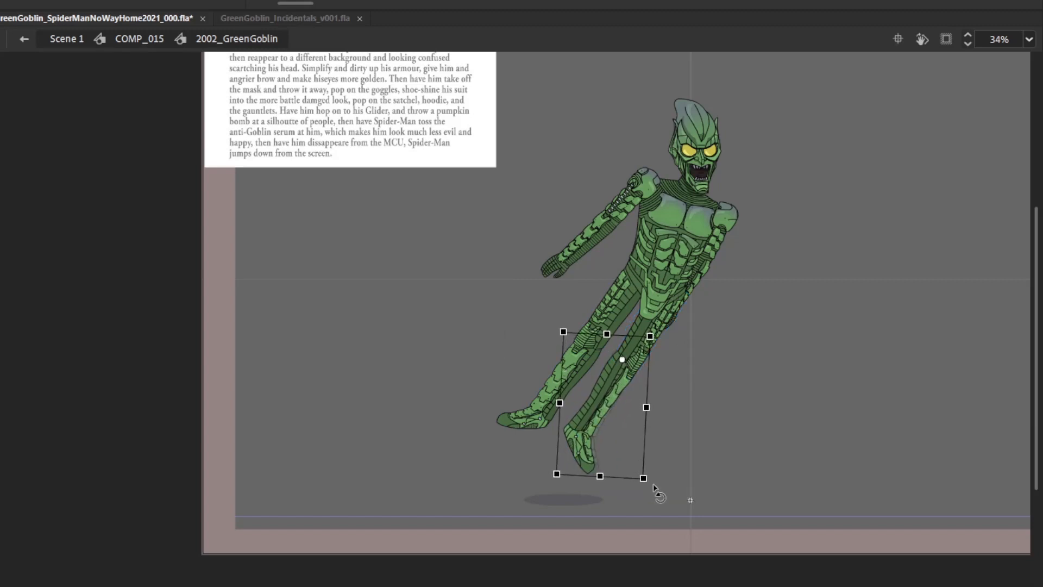
click(687, 63)
Shift the ground shadow slightly right beneath the slanted figure's feet
drag(805, 188, 696, 239)
drag(531, 574, 475, 545)
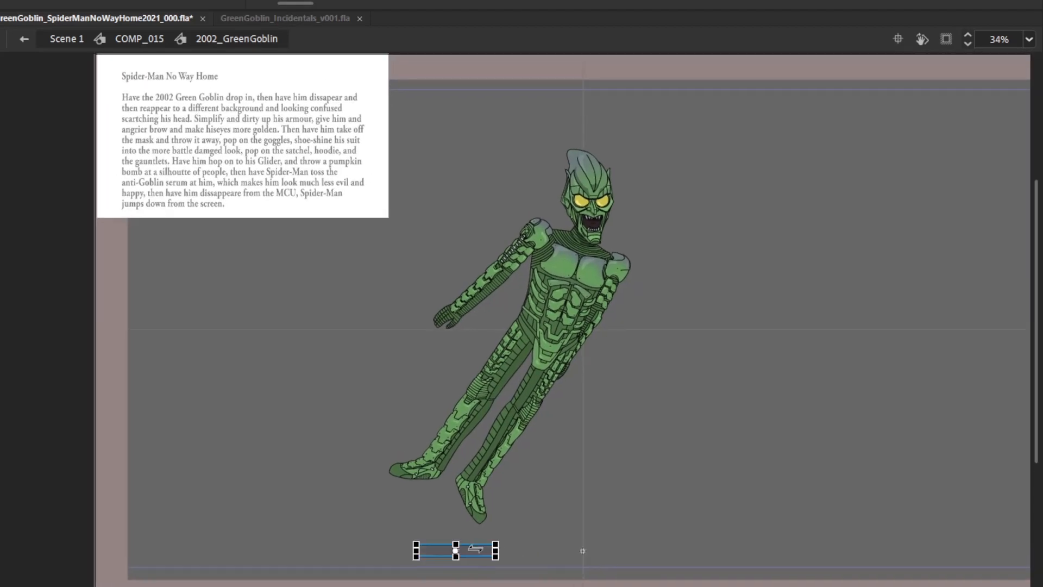
drag(551, 558, 576, 581)
drag(492, 549, 500, 550)
click(570, 71)
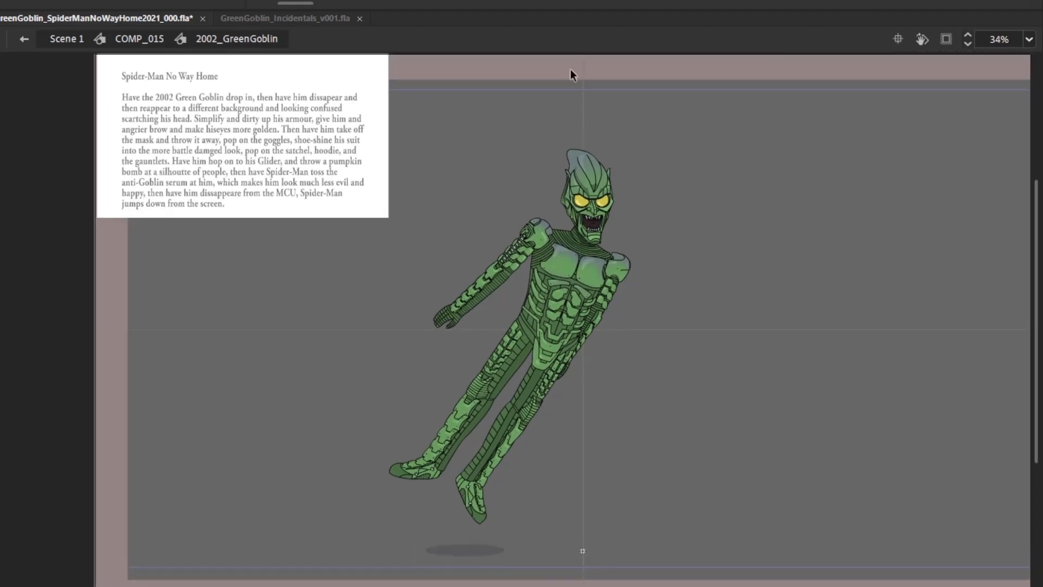
Compare the slanted pose with the centred upright pose, and rotate the upright figure's left-hand arm slightly inward around its shoulder
key(comma)
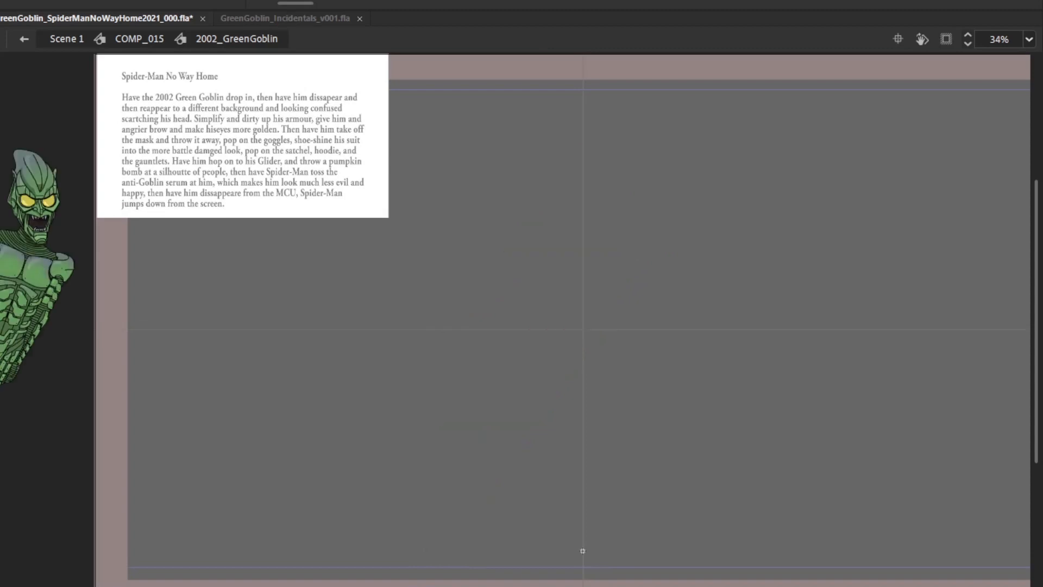
key(period)
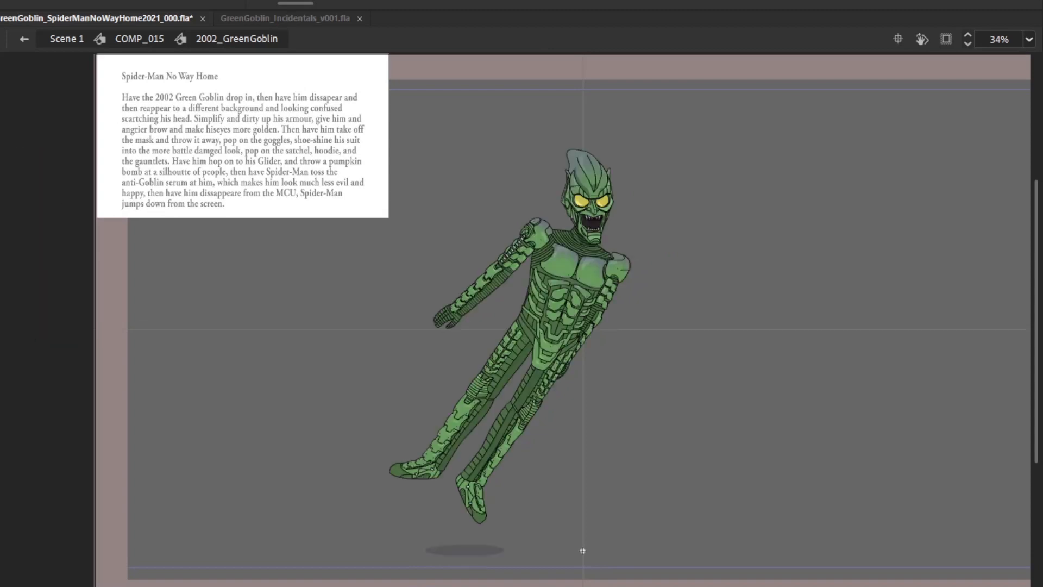
key(period)
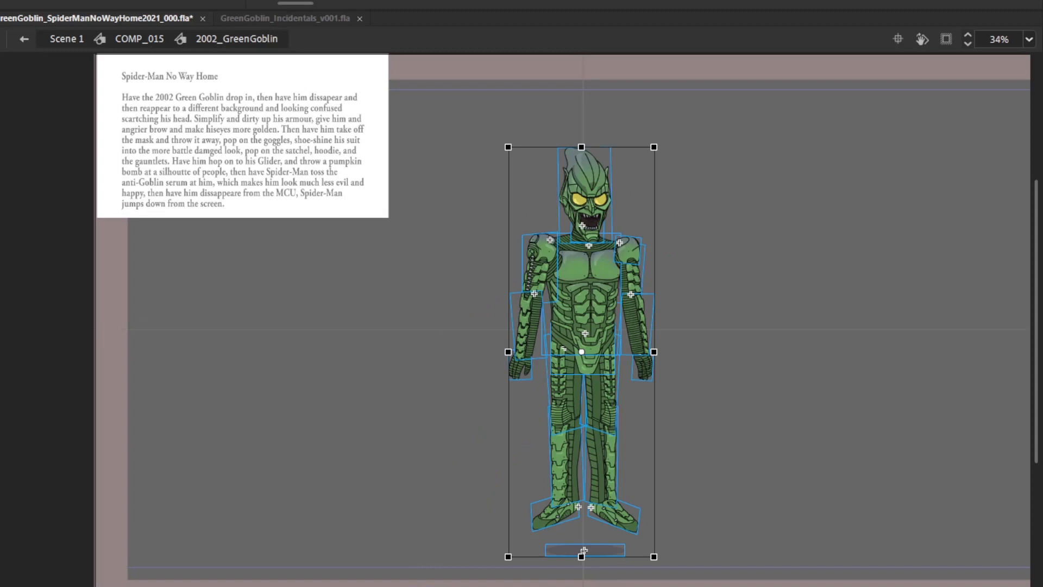
key(comma)
key(period)
key(comma)
key(period)
drag(462, 408, 532, 265)
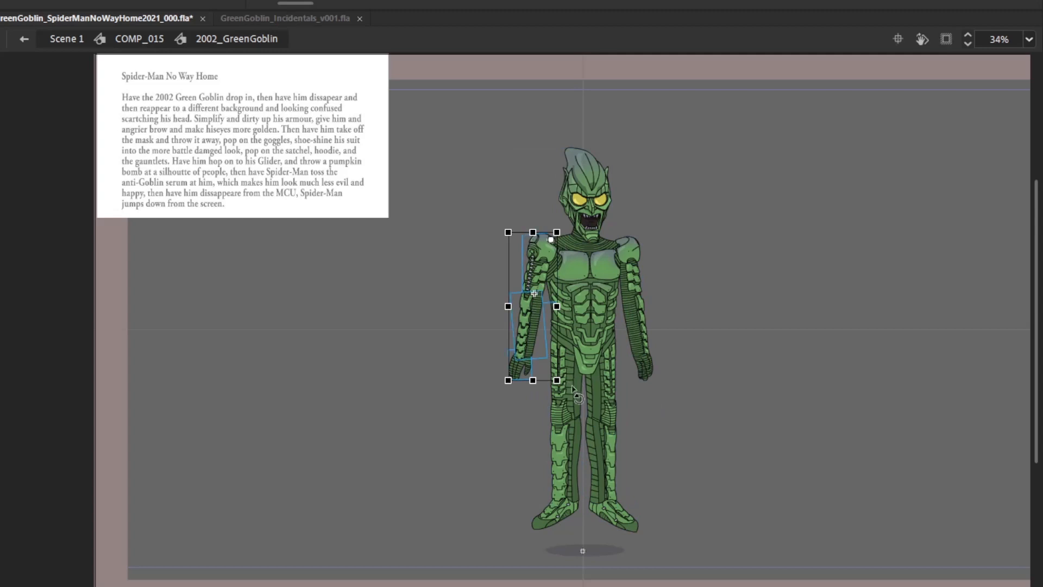
drag(570, 386, 580, 388)
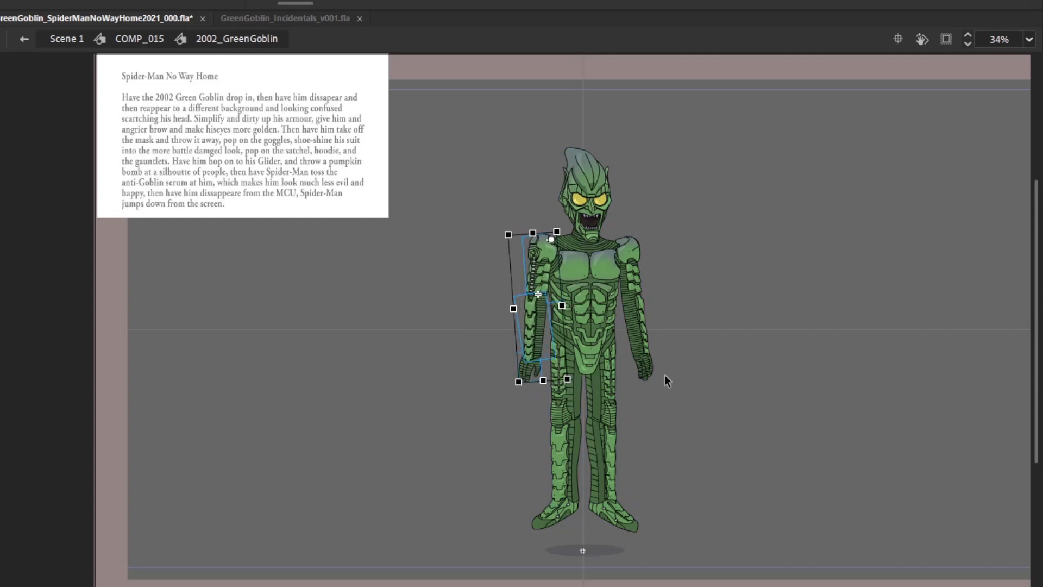
Rotate the upright figure's right-hand arm slightly inward around its shoulder joint
drag(689, 390, 632, 240)
drag(633, 300, 616, 245)
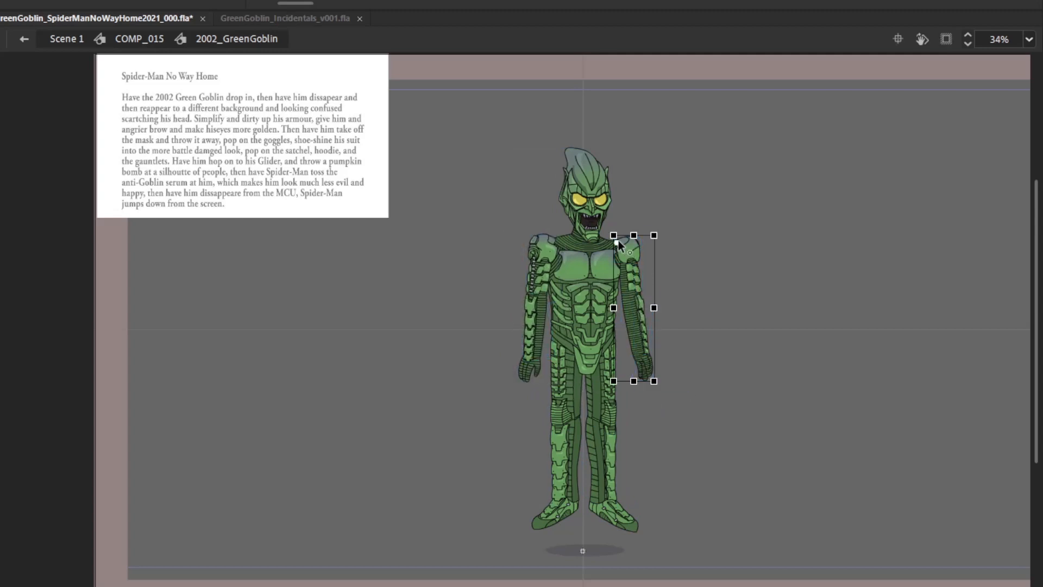
drag(668, 391, 659, 397)
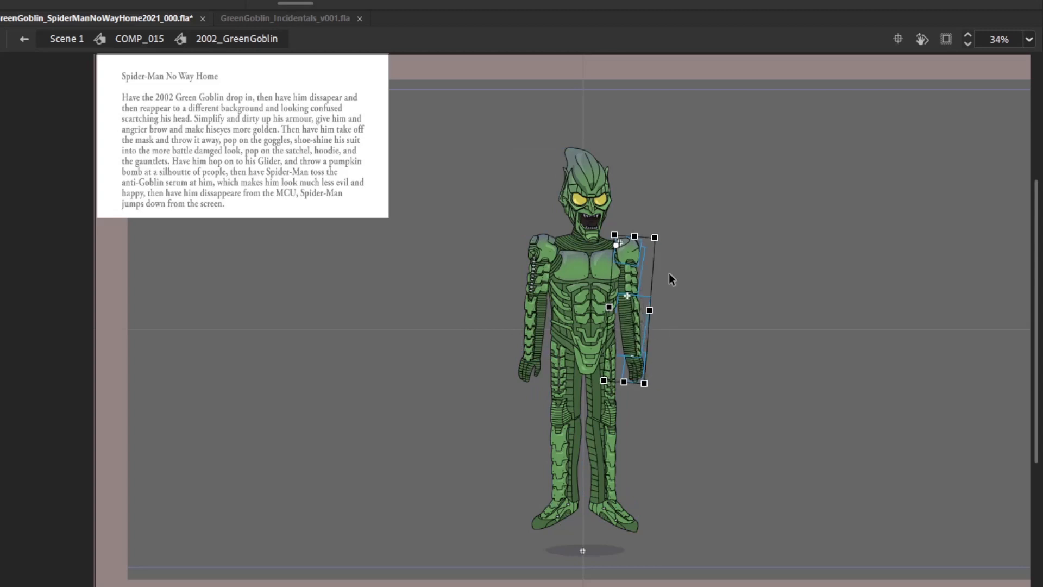
click(710, 331)
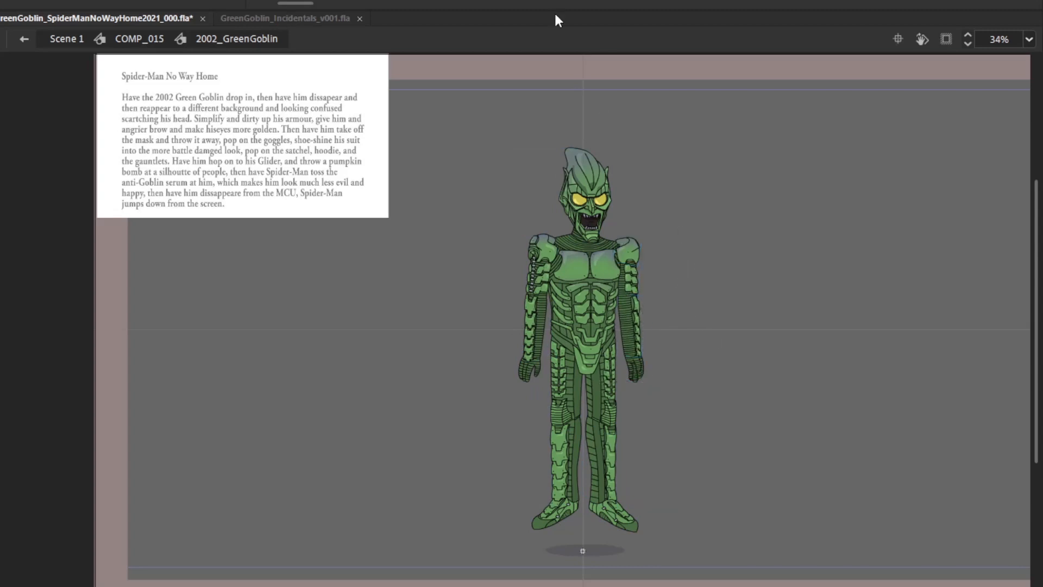
Swing the body below the head slightly to the right around the neck, and rotate the right-hand leg outward around its hip
key(Return)
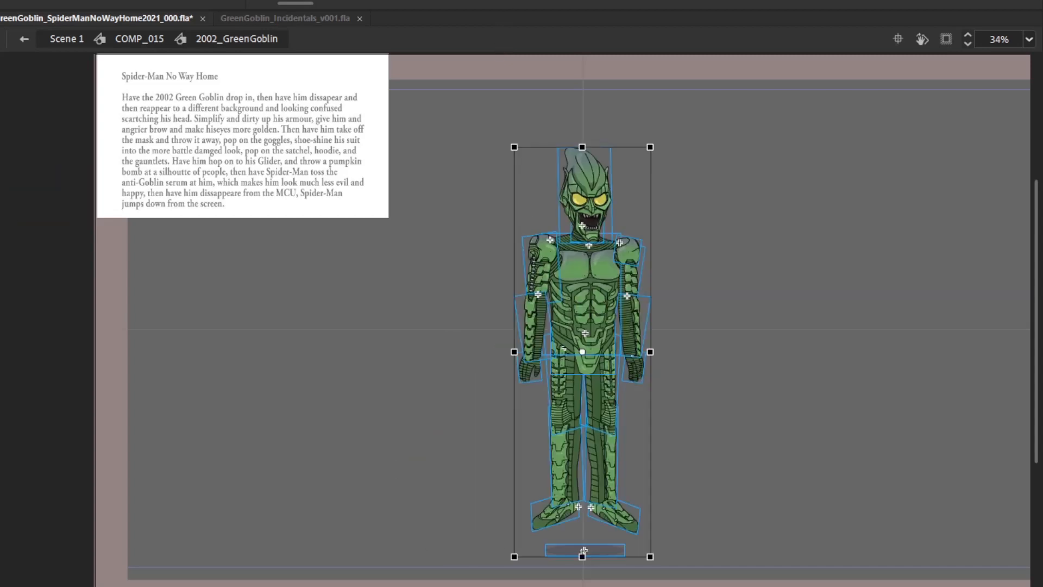
click(595, 260)
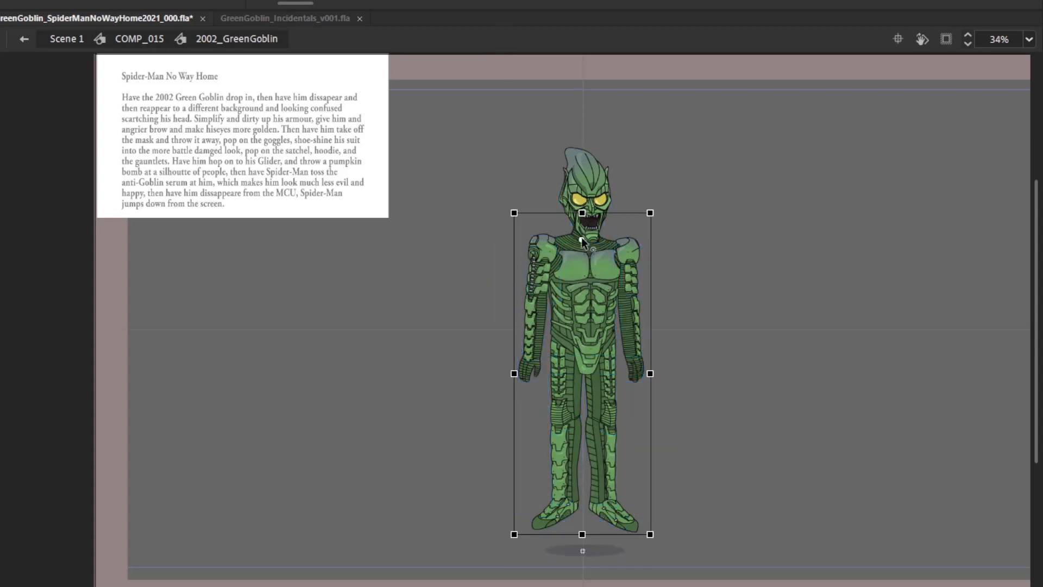
drag(673, 537, 619, 409)
drag(672, 538, 683, 542)
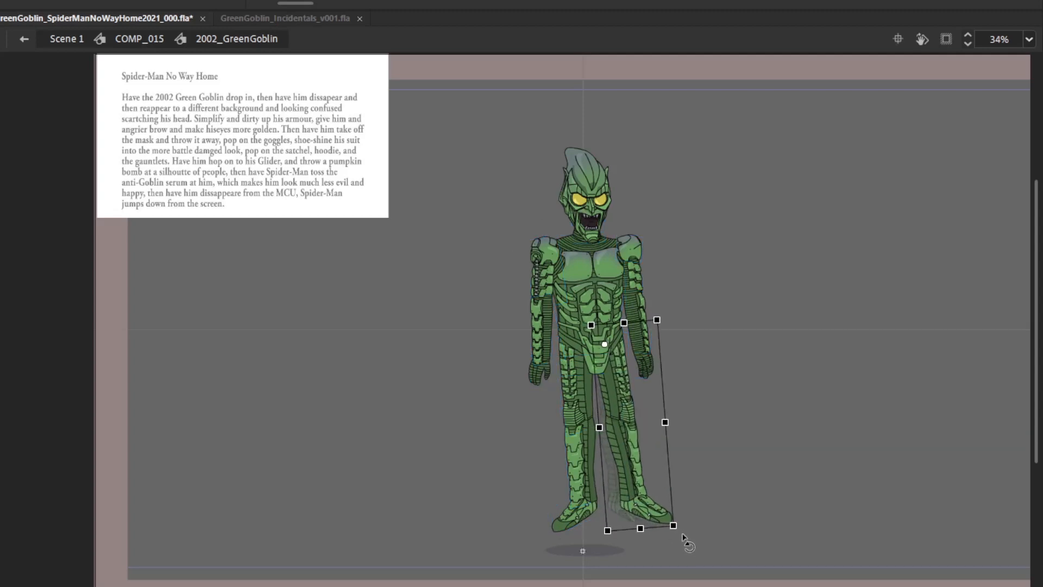
Rotate the left-hand leg around its hip and bend its lower leg and foot slightly inward at the knee
click(563, 449)
drag(570, 352, 566, 340)
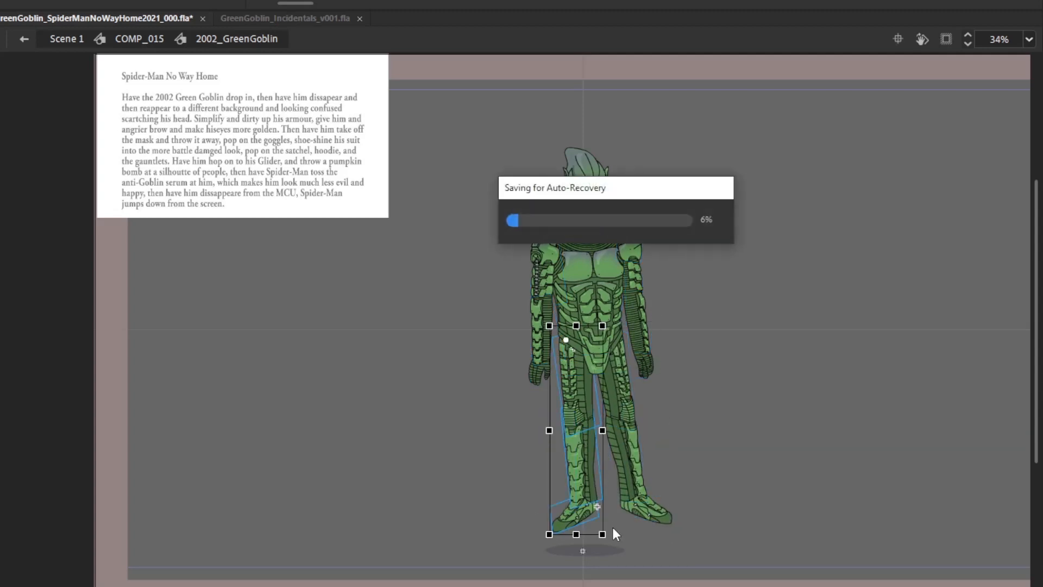
drag(616, 542, 628, 549)
drag(529, 524, 589, 469)
drag(619, 528, 626, 526)
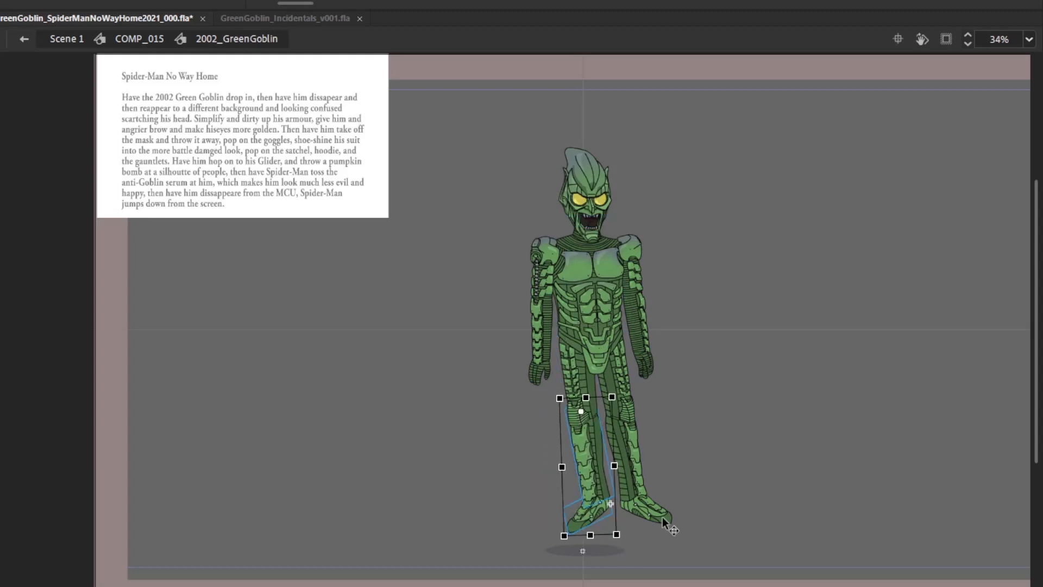
Kick the right-hand leg's lower part and foot slightly farther outward around the knee
drag(728, 520, 630, 423)
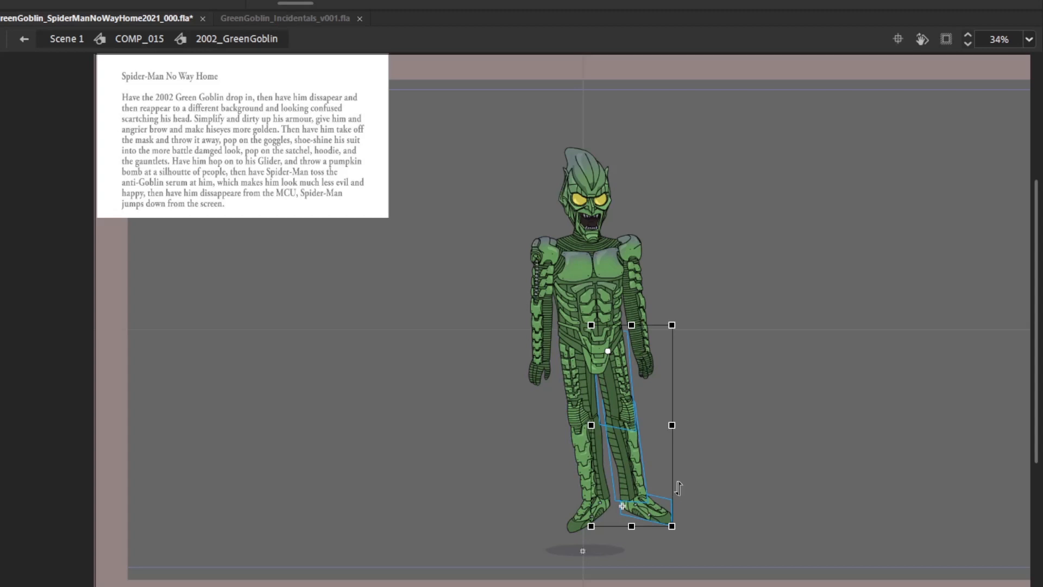
drag(689, 533, 696, 529)
drag(714, 514, 697, 528)
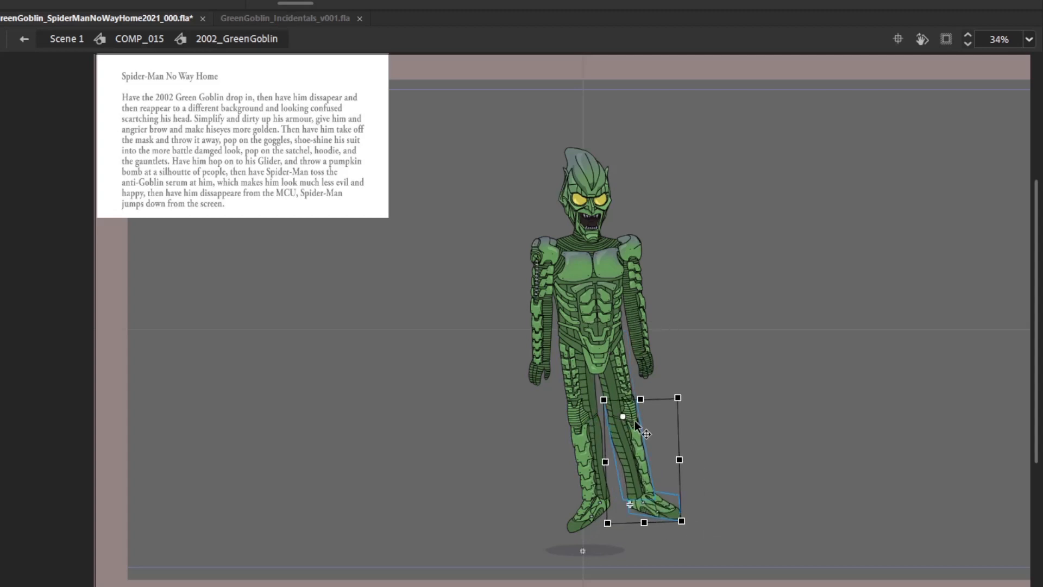
click(635, 421)
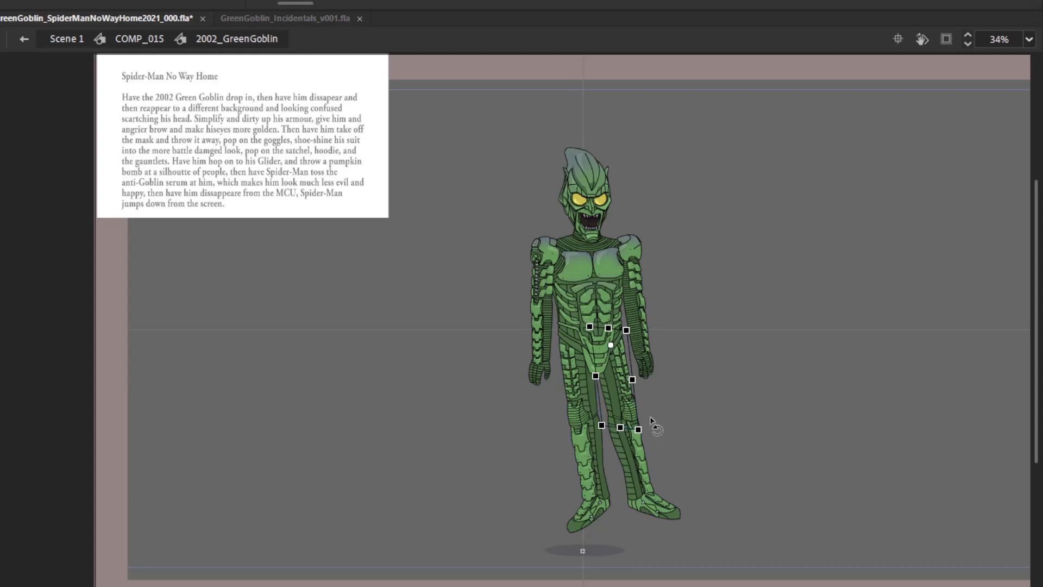
Rotate the whole right-hand arm slightly outward around its shoulder joint
drag(687, 372, 616, 235)
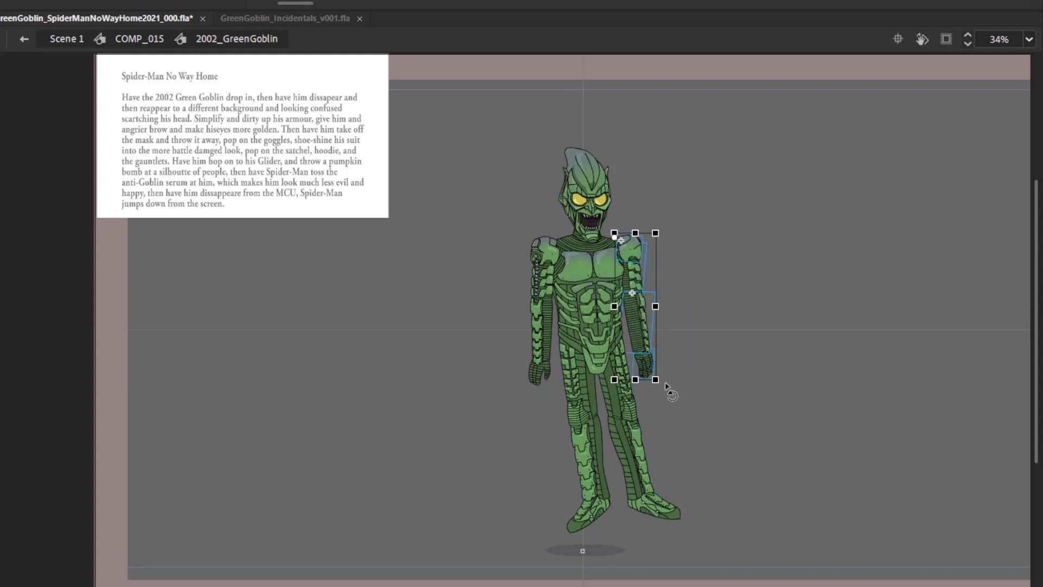
drag(666, 388, 681, 397)
Rotate the left-hand arm's forearm slightly inward at the elbow and turn its hand at the wrist
drag(505, 394, 545, 271)
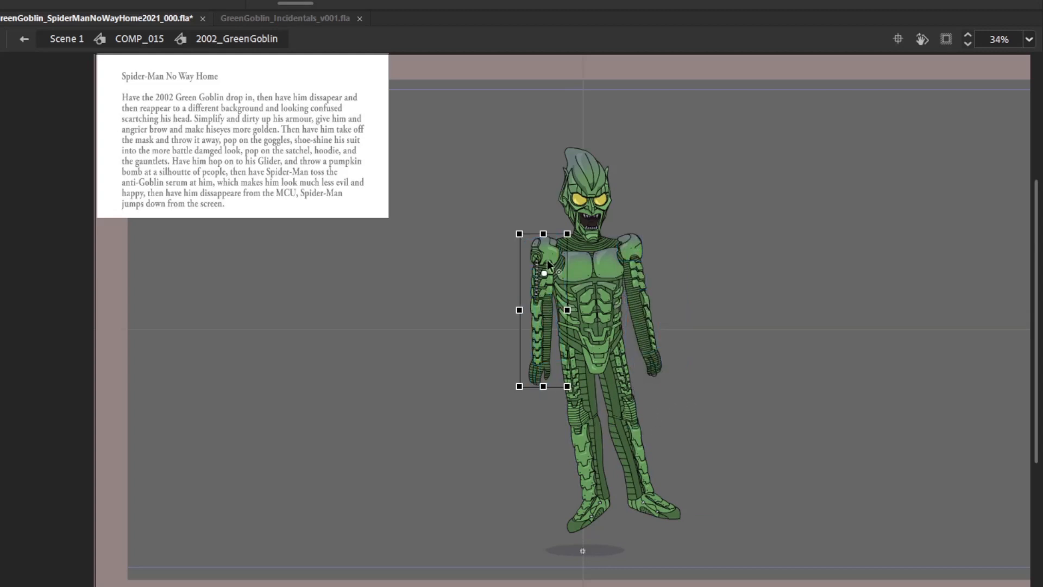
click(549, 352)
drag(544, 341, 542, 297)
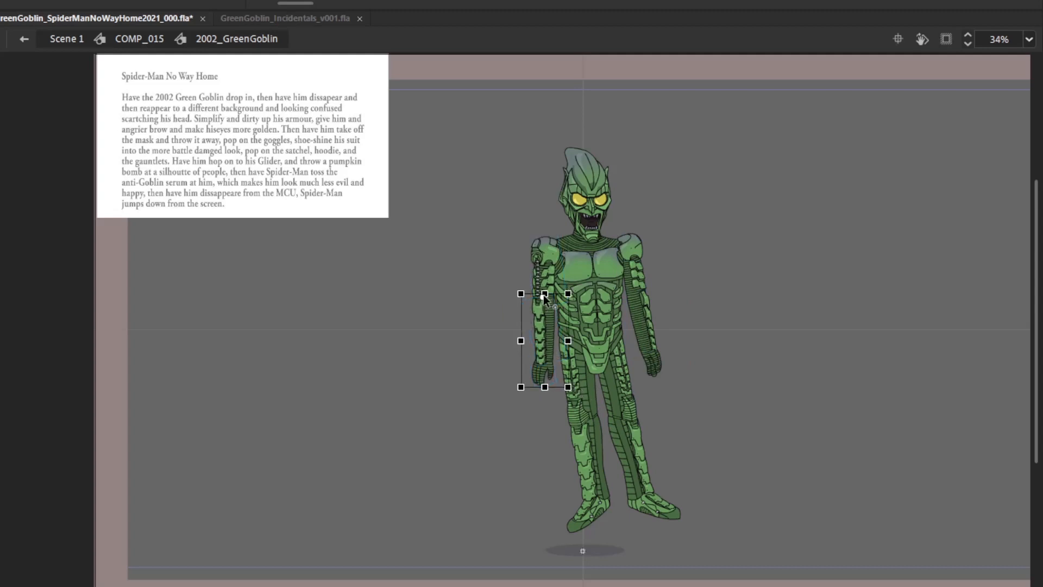
drag(574, 389, 576, 382)
key(ctrl+z)
drag(546, 321, 542, 297)
drag(575, 389, 569, 389)
click(544, 376)
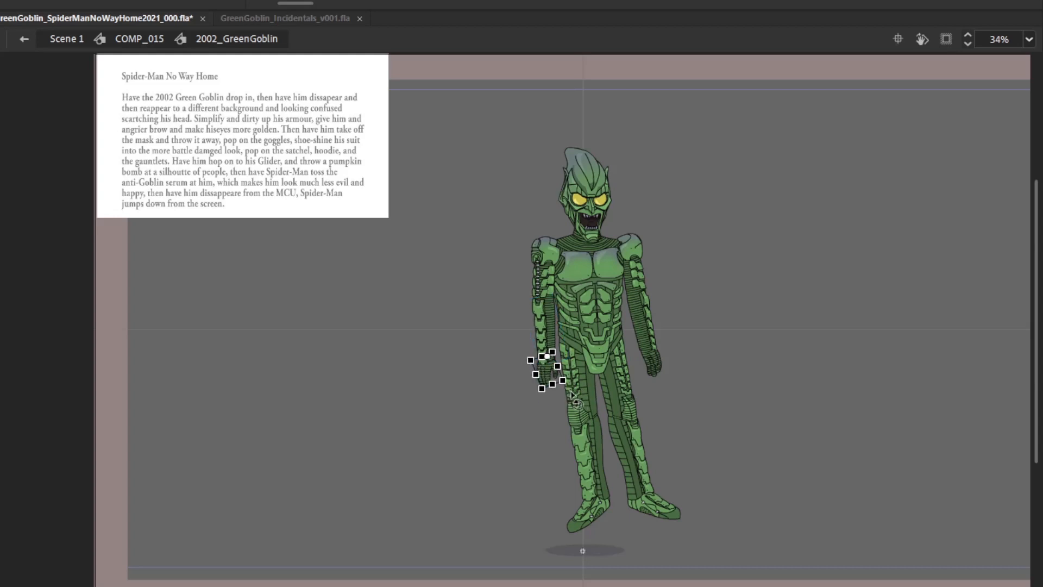
click(651, 222)
Compare the slanted, right-swung and upright poses across the neighbouring frames
key(comma)
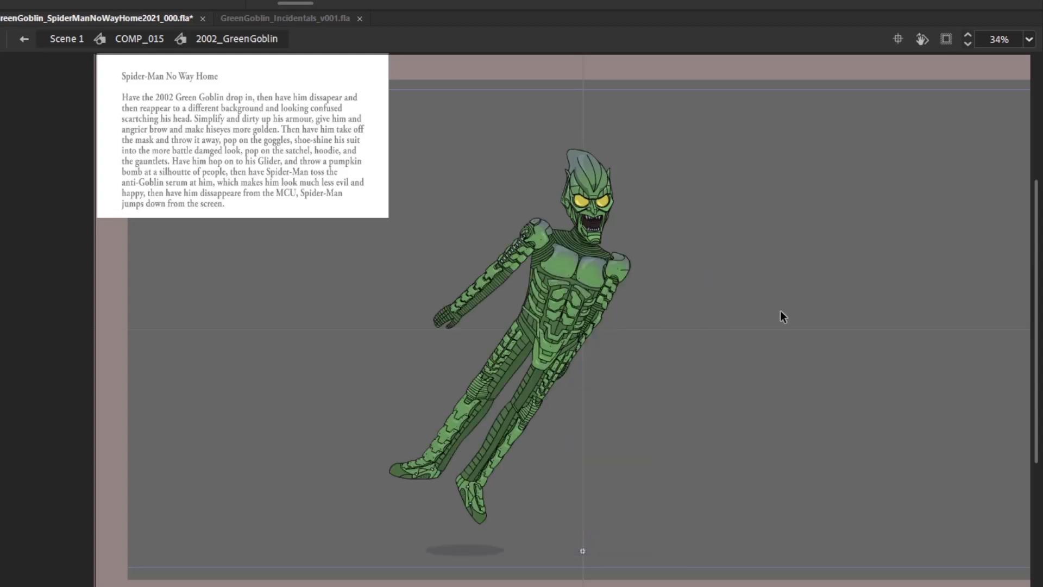
key(comma)
key(period)
key(period)
key(ctrl+a)
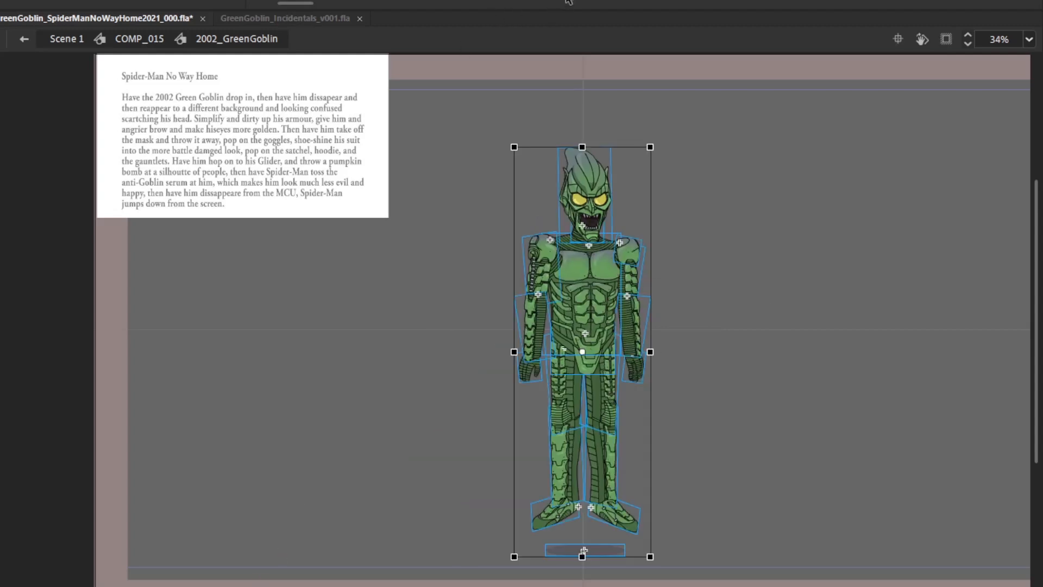
key(period)
key(ctrl+a)
key(comma)
key(period)
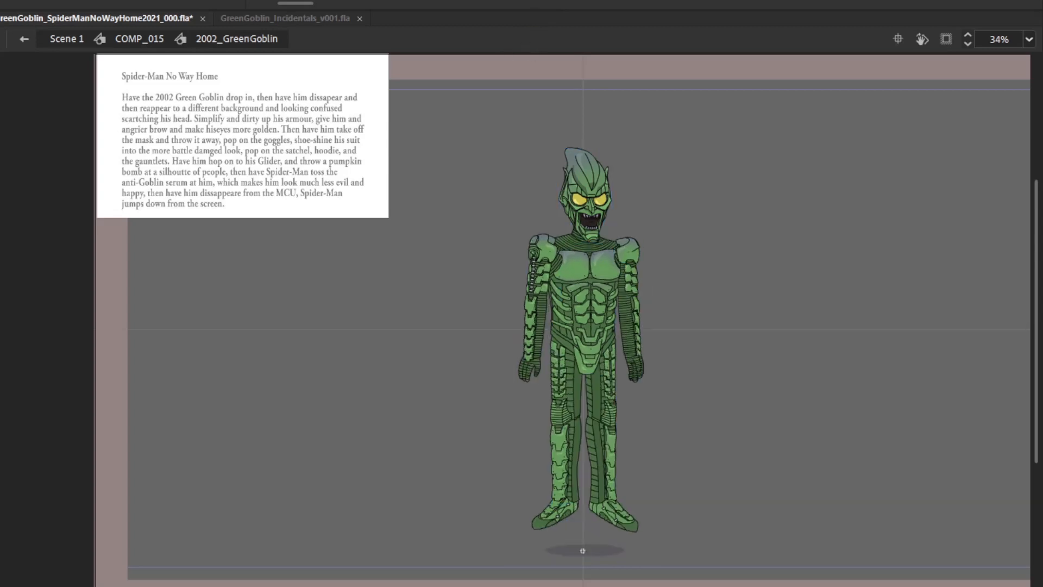
Swing the body below the head slightly to the left around the neck on the upright pose
drag(497, 526, 665, 252)
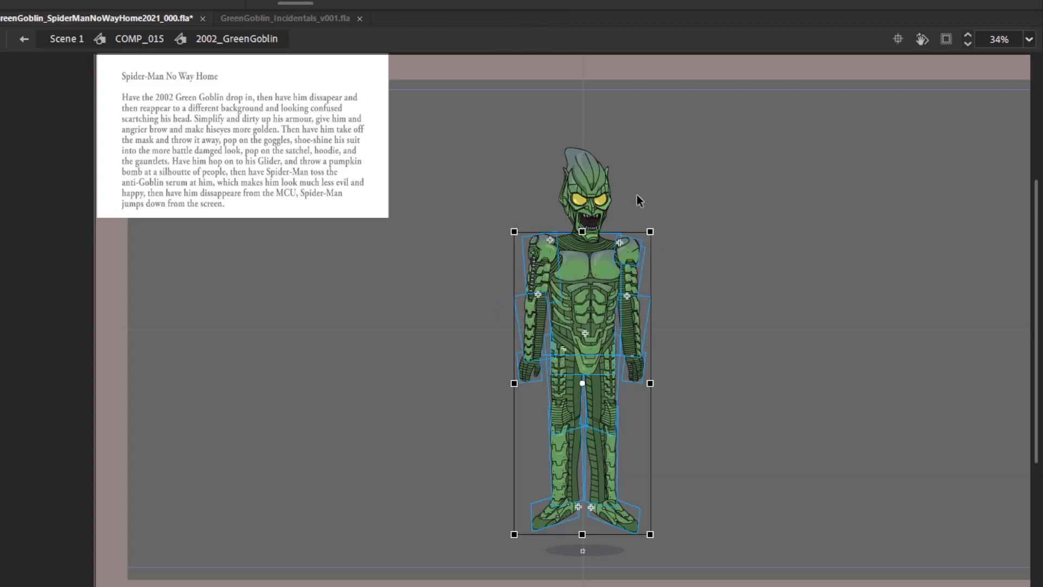
shift+click(586, 248)
drag(582, 374, 582, 216)
Rotate both legs slightly to the left around their hip joints
drag(665, 540, 603, 326)
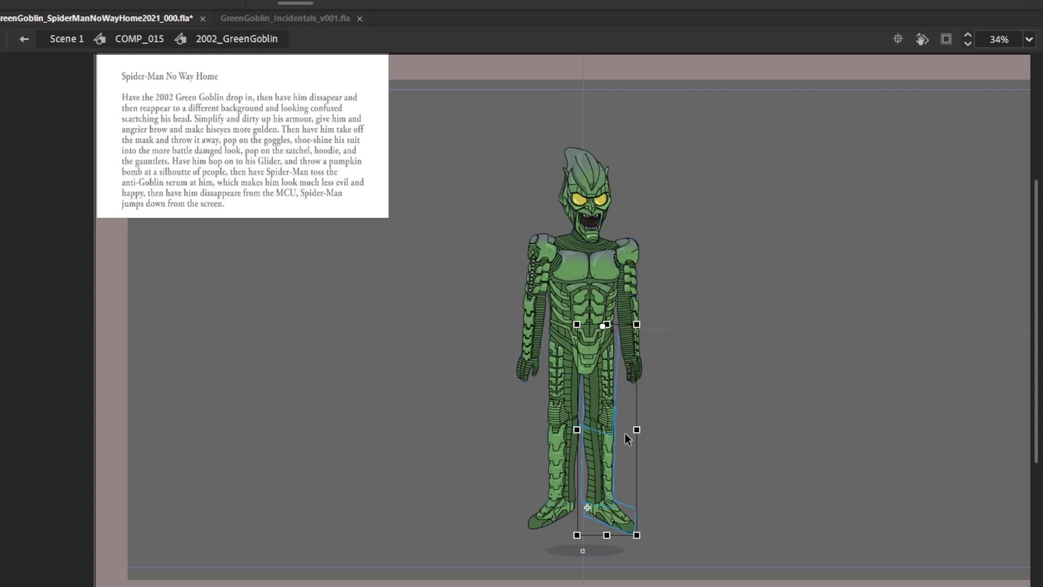
drag(652, 547, 649, 548)
drag(506, 509, 556, 336)
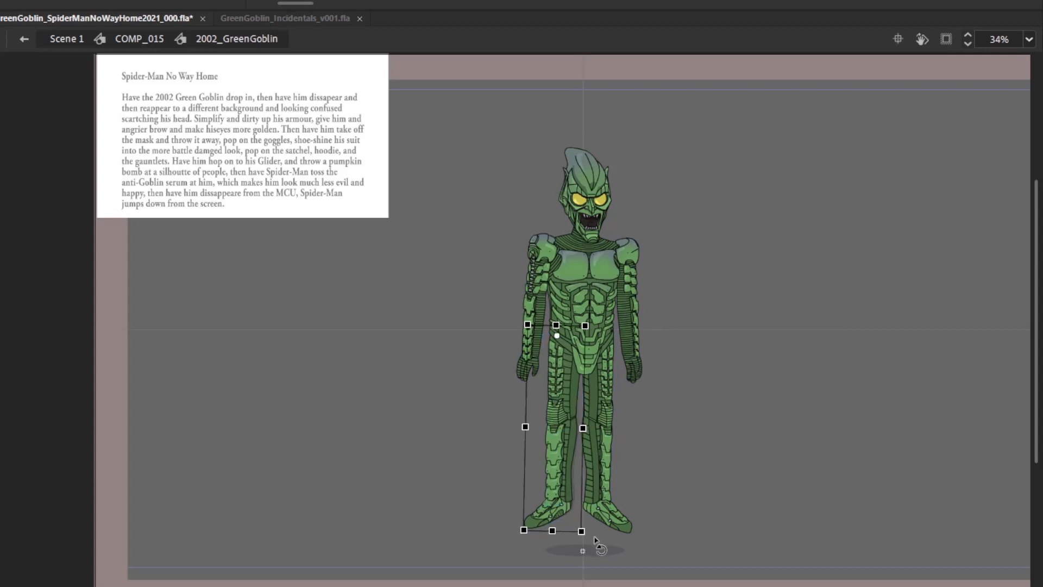
Rotate the right-hand arm's forearm inward at the elbow and turn its hand at the wrist
drag(669, 387, 631, 260)
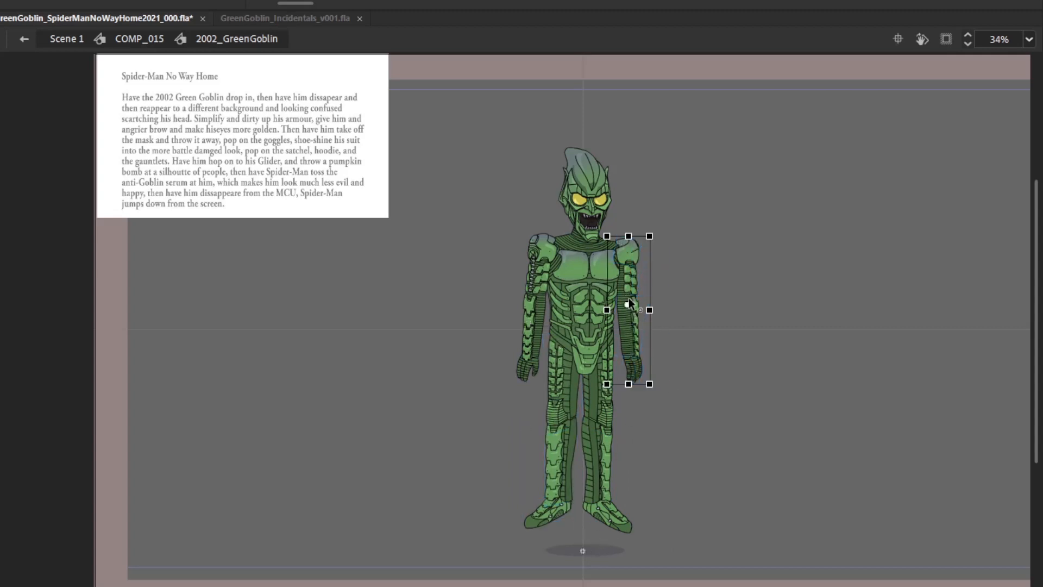
drag(628, 309, 618, 244)
drag(661, 378, 624, 298)
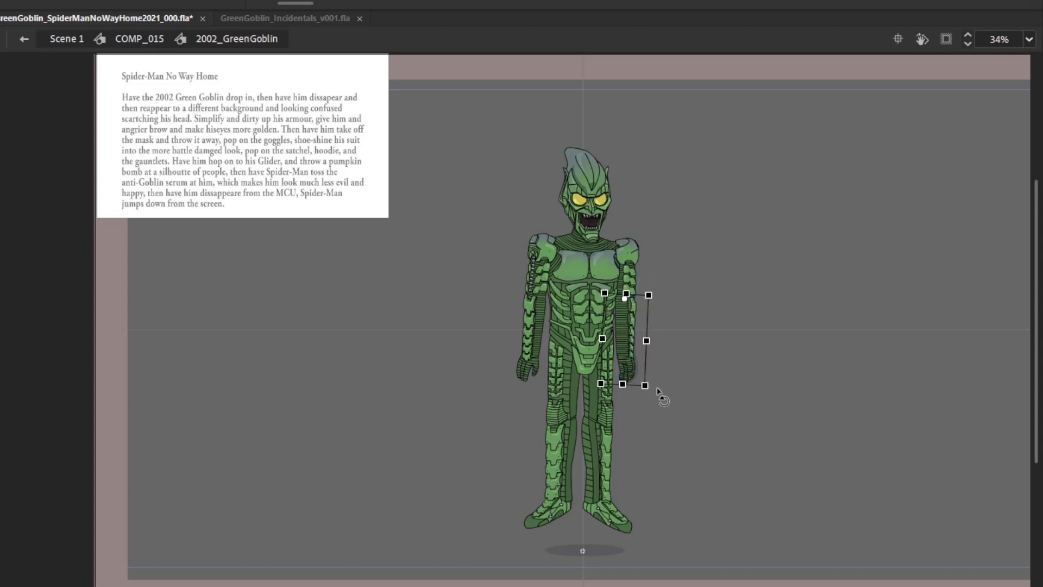
drag(672, 402, 606, 347)
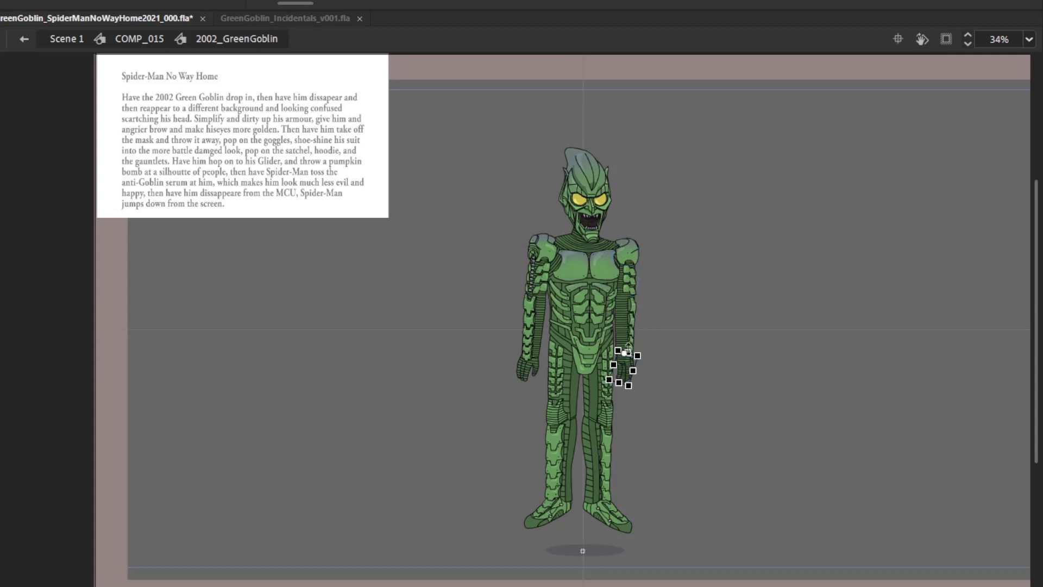
Angle the left-hand arm slightly outward at the shoulder and elbow, and adjust its hand at the wrist
drag(489, 389, 543, 224)
drag(536, 307, 550, 239)
drag(570, 387, 568, 389)
drag(471, 412, 531, 292)
mouse_move(563, 387)
mouse_down()
mouse_move(566, 405)
mouse_move(564, 389)
mouse_up()
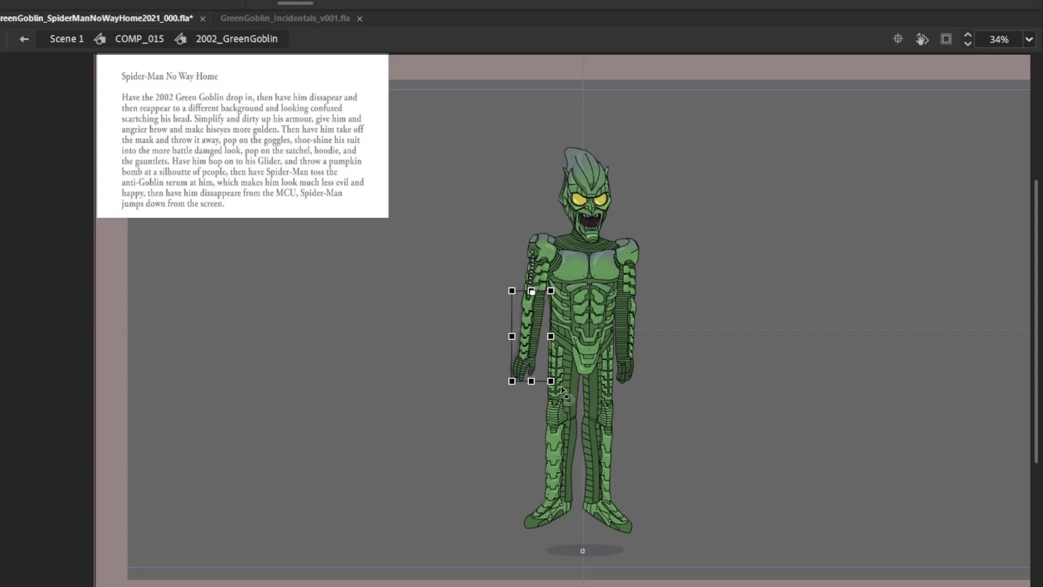
drag(492, 422, 526, 373)
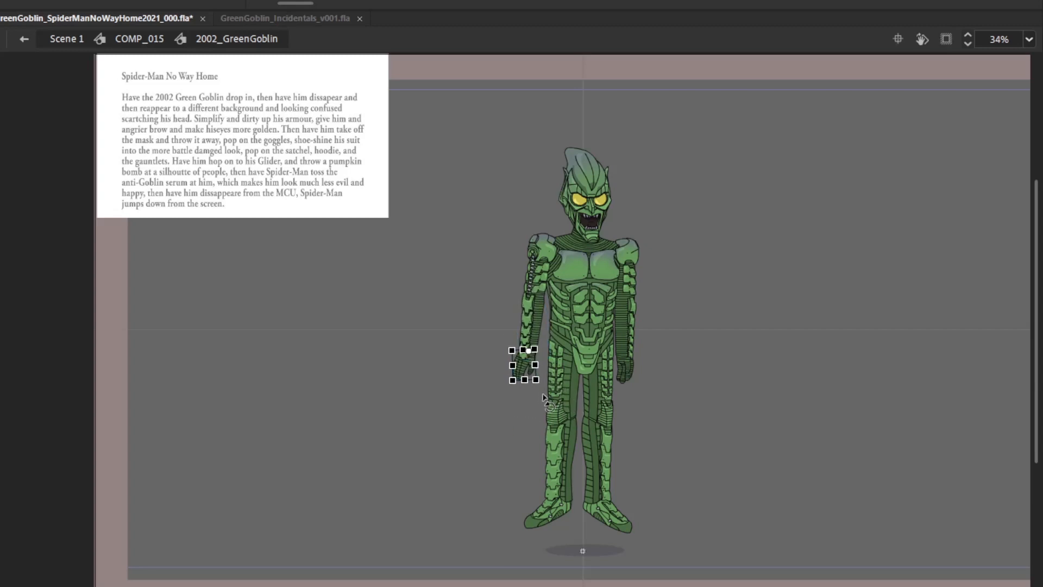
click(509, 456)
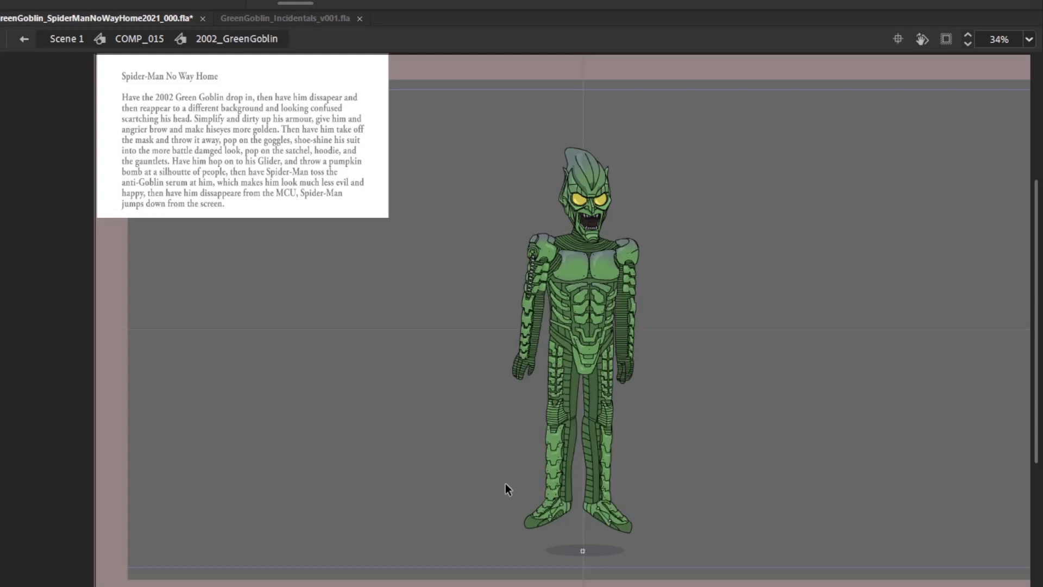
Examine the figure's motion frame by frame from the offstage left entry to the centred upright pose
key(ctrl+a)
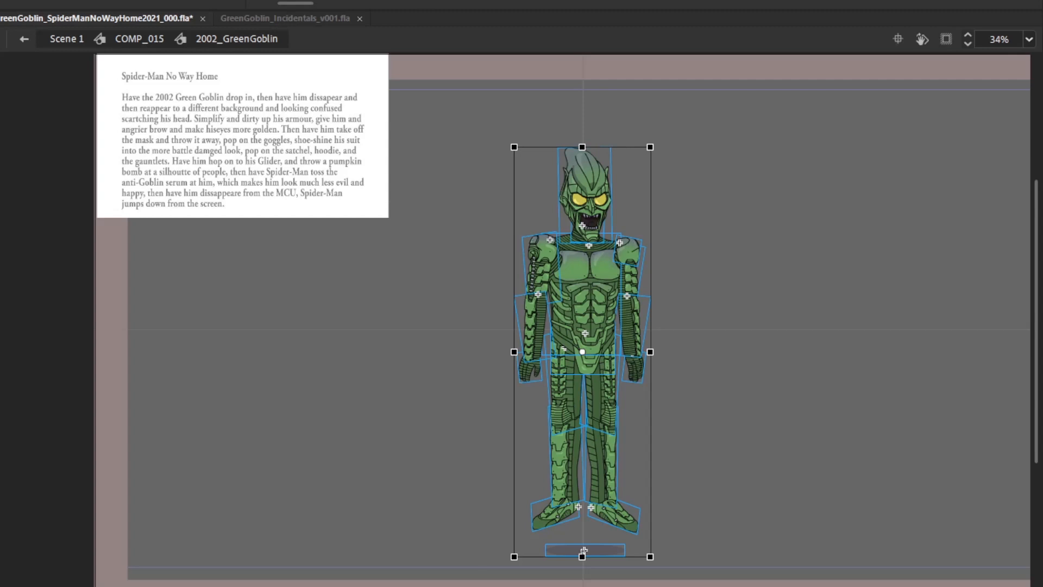
key(ctrl+a)
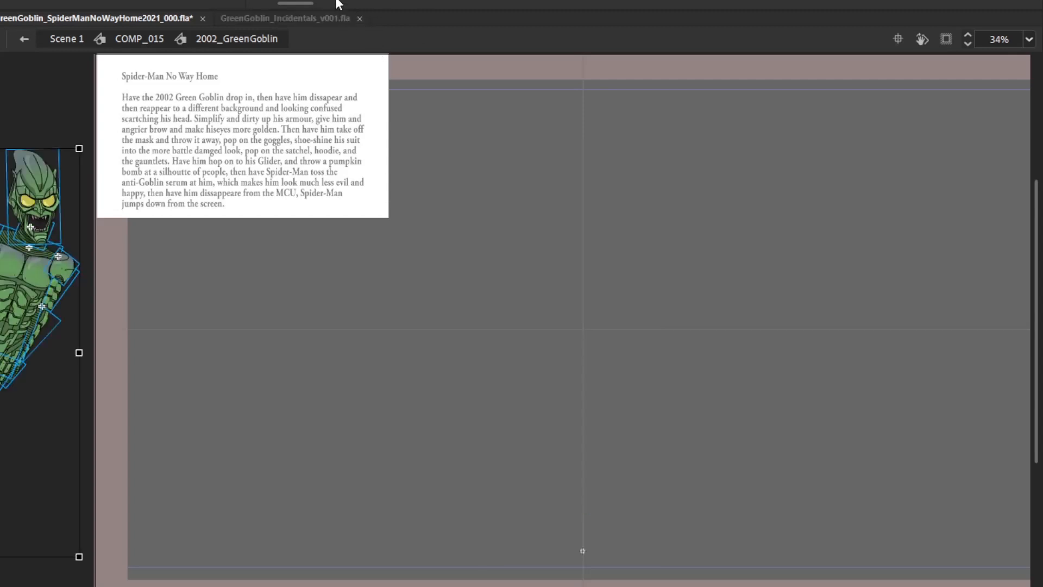
click(338, 0)
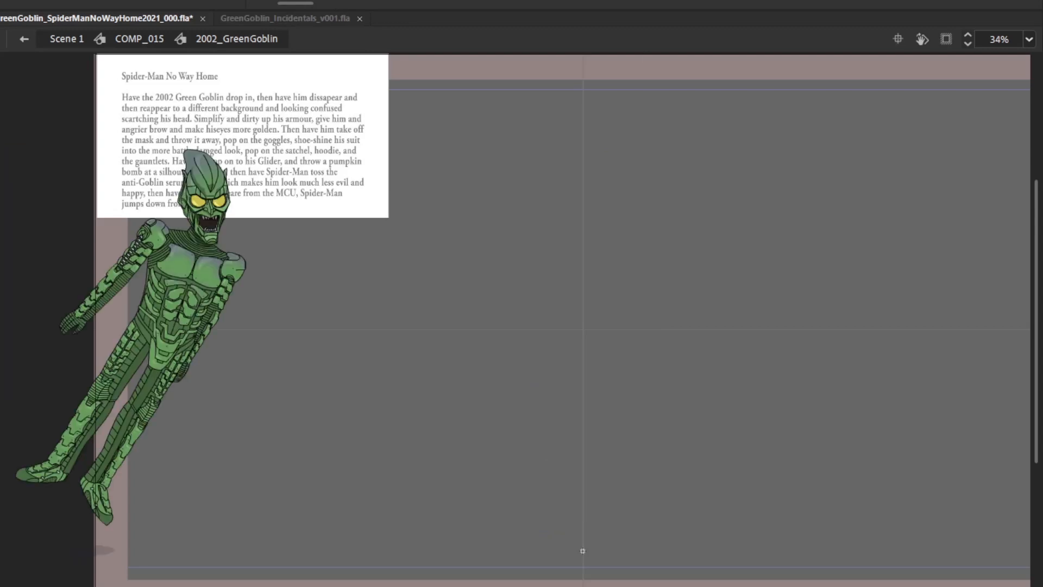
key(comma)
key(comma)
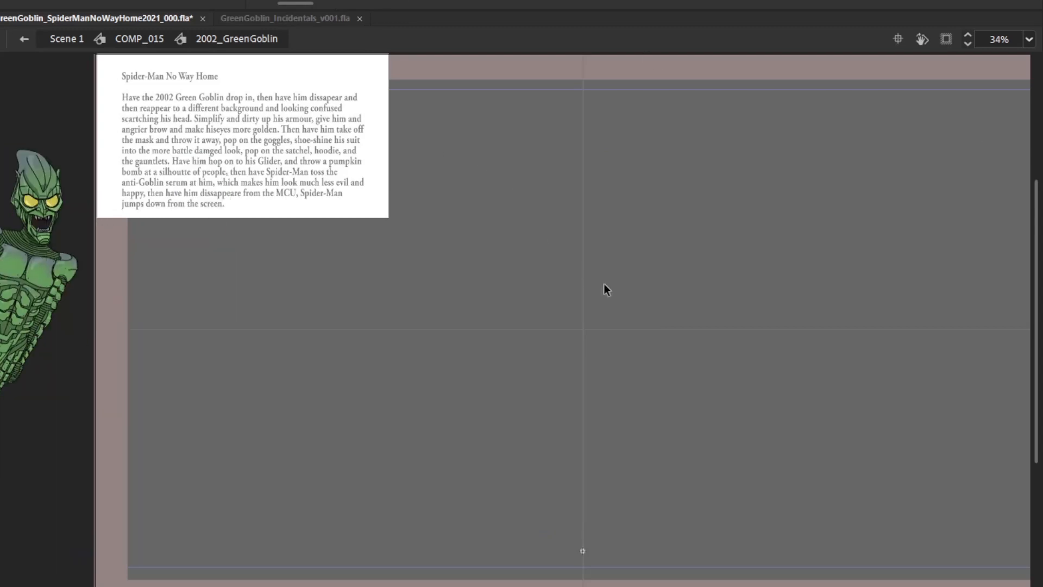
key(comma)
key(period)
key(period)
key(period)
key(period)
key(period)
key(period)
key(period)
key(period)
key(period)
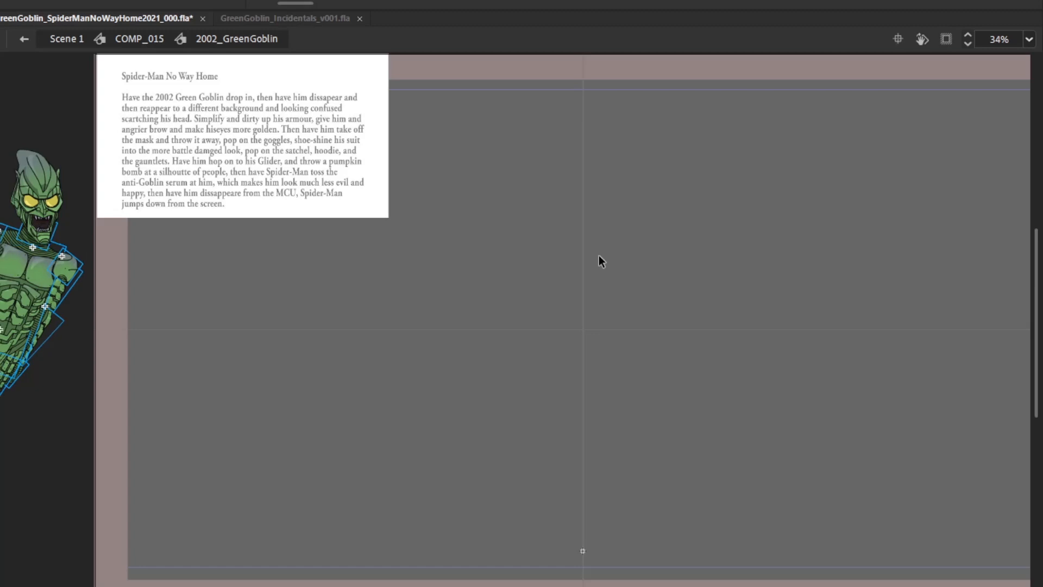
key(period)
key(period)
key(period)
key(period)
key(period)
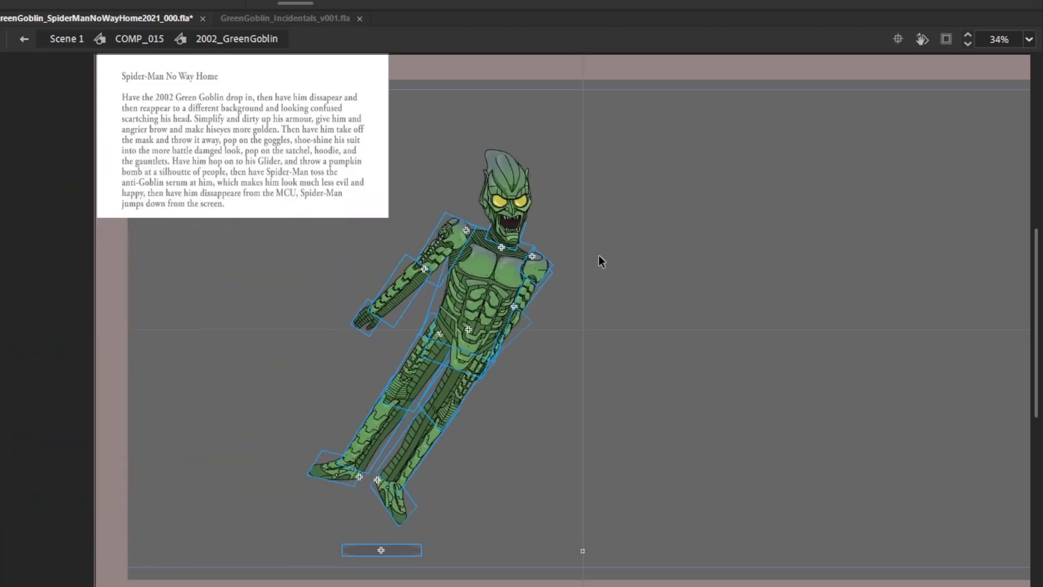
key(period)
key(comma)
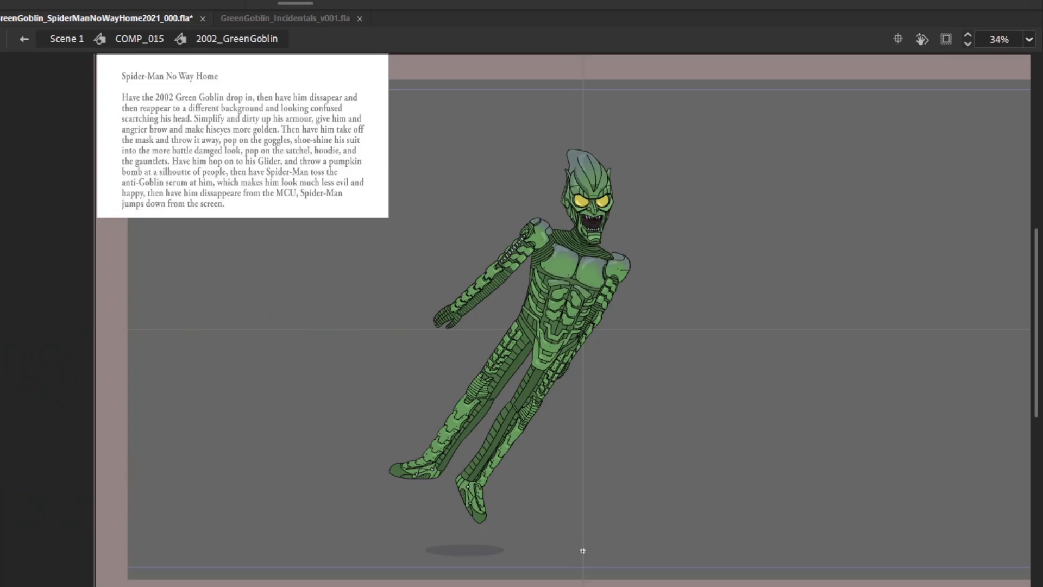
key(period)
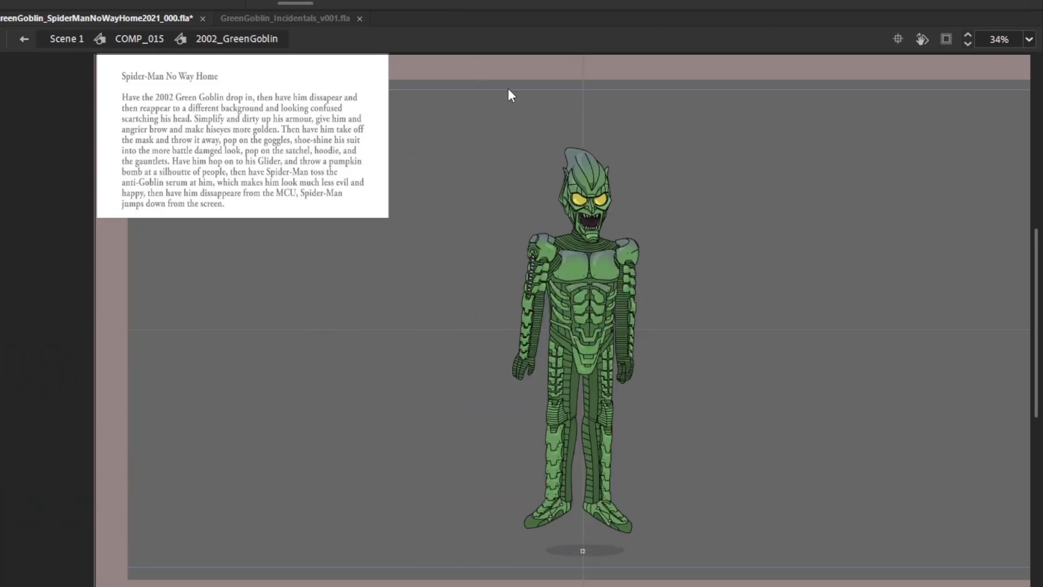
Rotate the figure around its head so the legs swing slightly further right, and shift the ground shadow right with them
key(period)
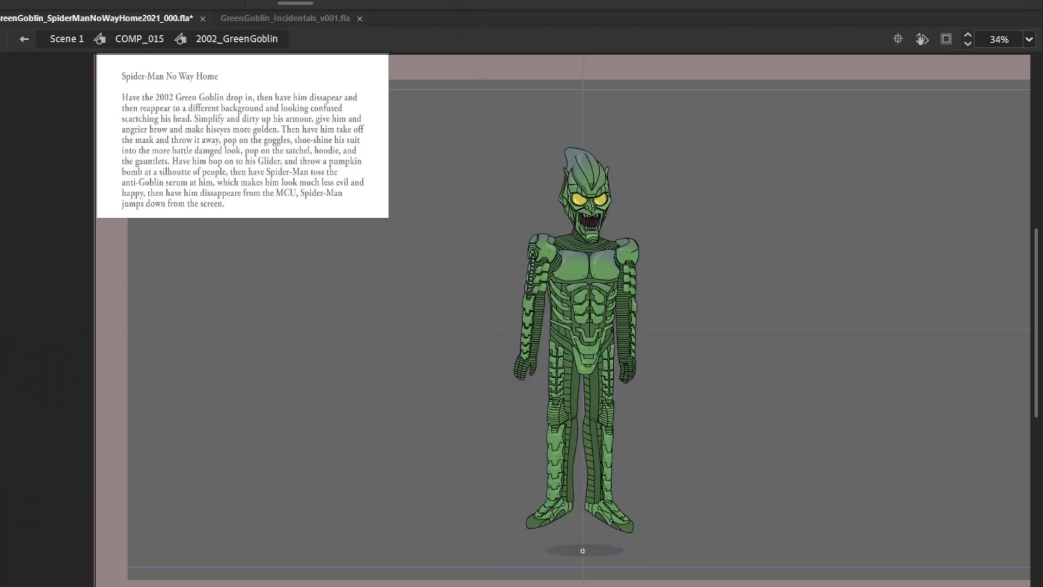
key(period)
key(Return)
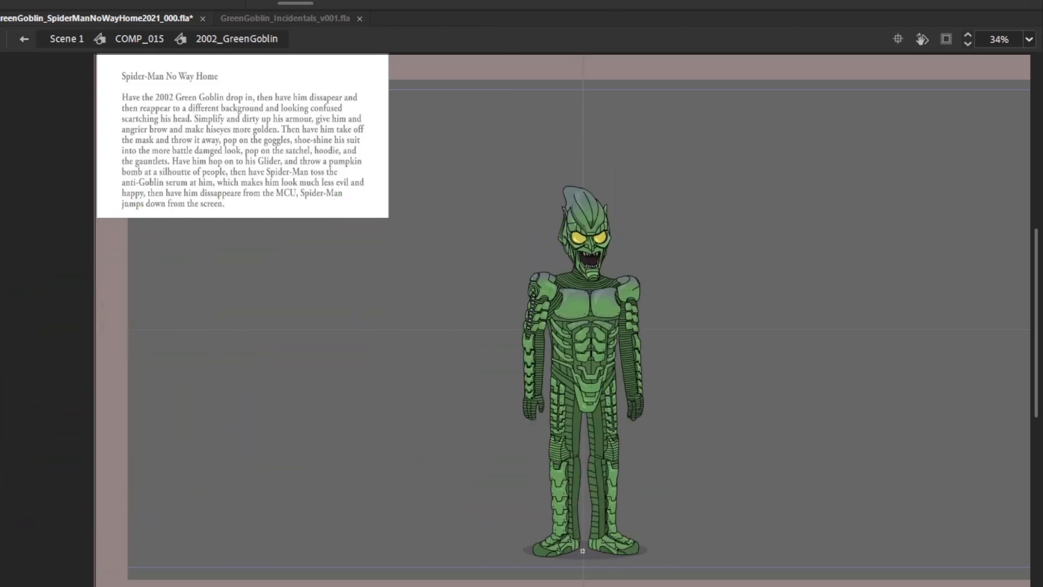
key(comma)
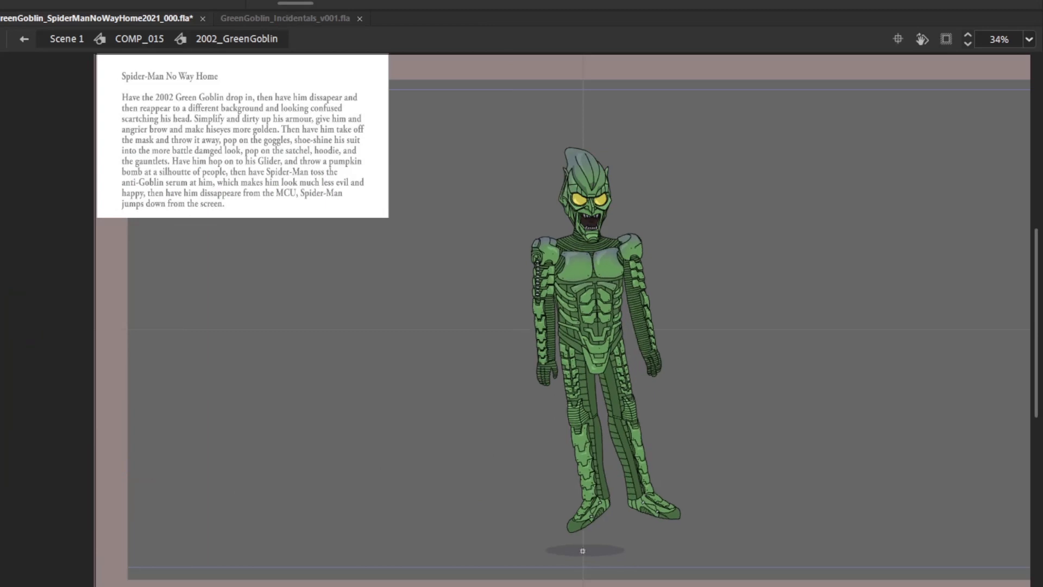
drag(508, 526, 728, 138)
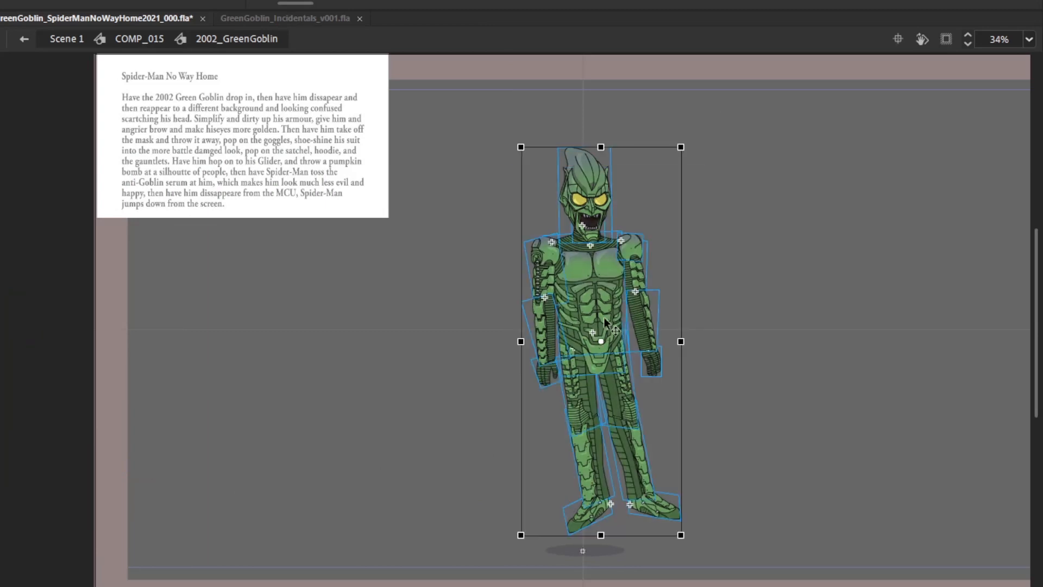
drag(601, 341, 581, 158)
drag(692, 518, 629, 549)
click(673, 559)
drag(746, 378, 766, 420)
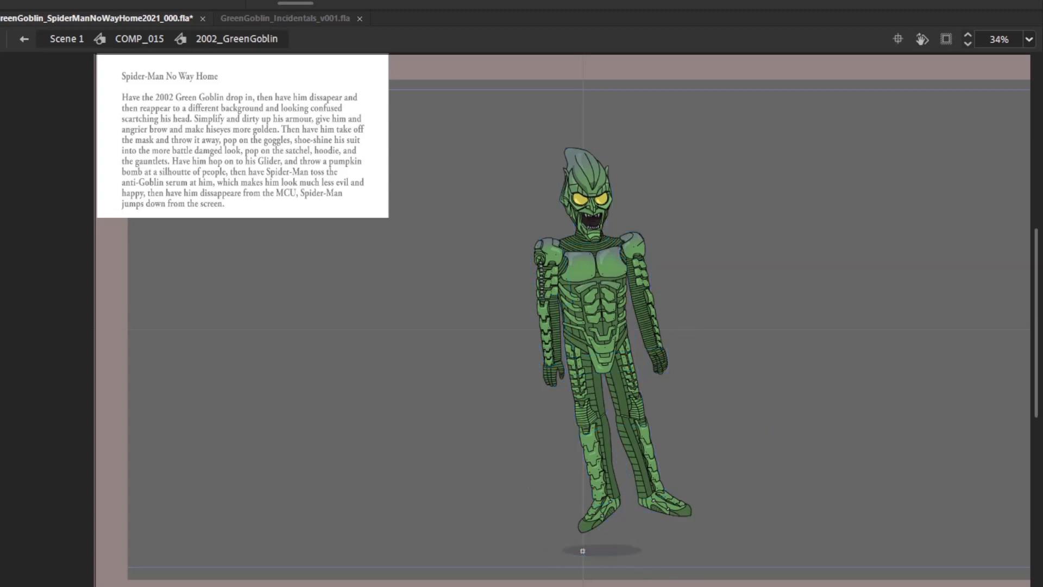
On the following left-swing pose, nudge the ground shadow slightly left beneath the figure
key(.)
drag(644, 574, 601, 539)
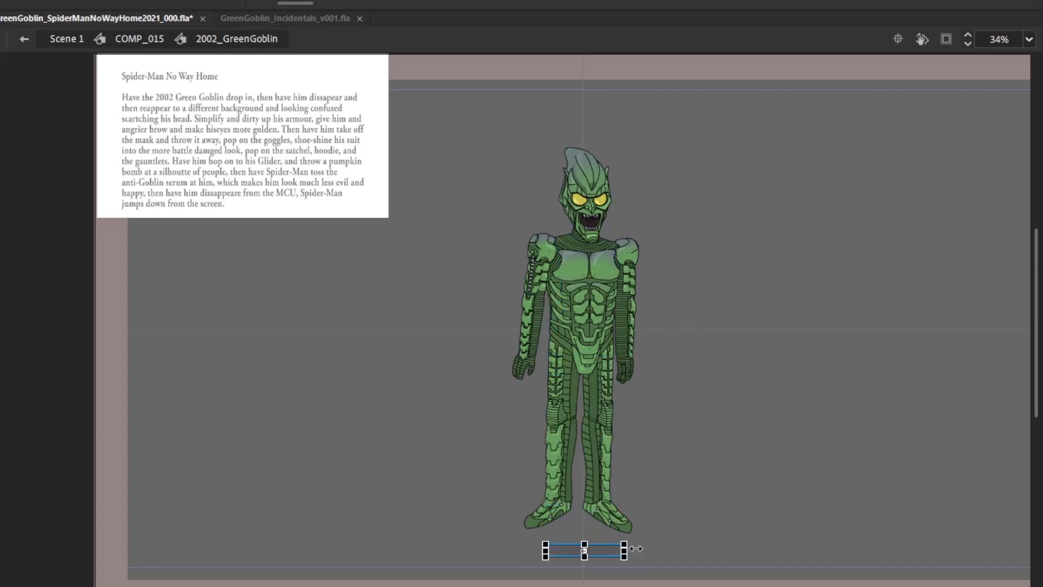
key(Left)
key(Left)
key(Left)
key(Left)
key(Left)
key(Left)
key(Left)
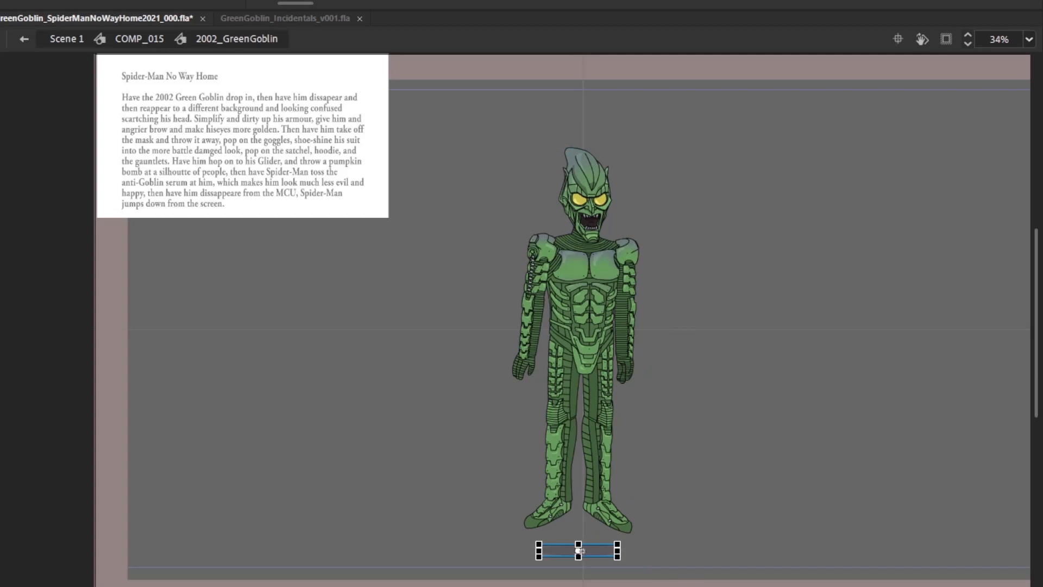
Check the motion through to the landing, return to the left-swing pose, and rotate the figure around its head so the legs swing further left
key(.)
key(.)
key(.)
key(.)
key(.)
key(.)
key(.)
key(.)
key(.)
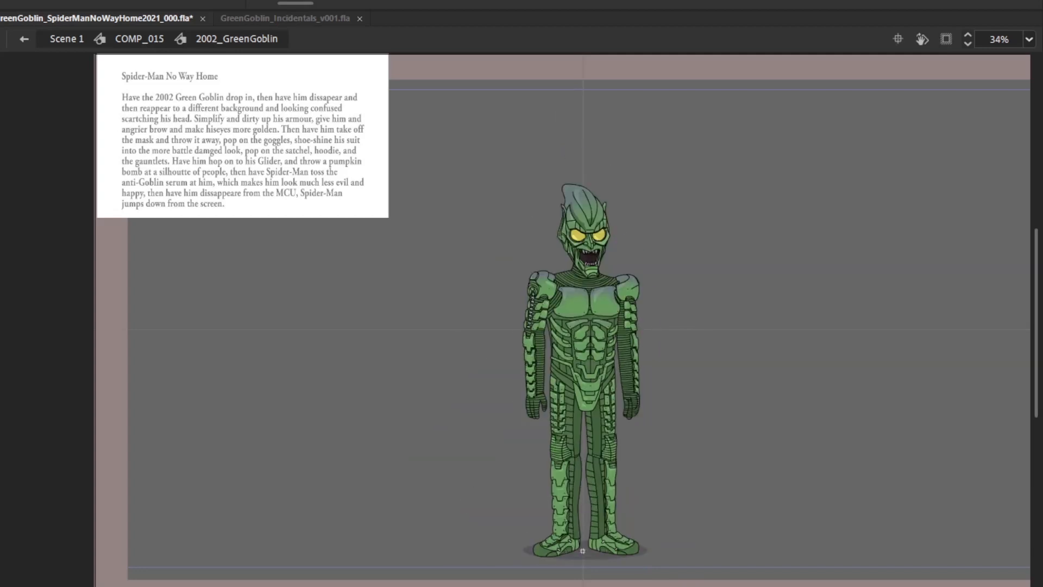
click(578, 550)
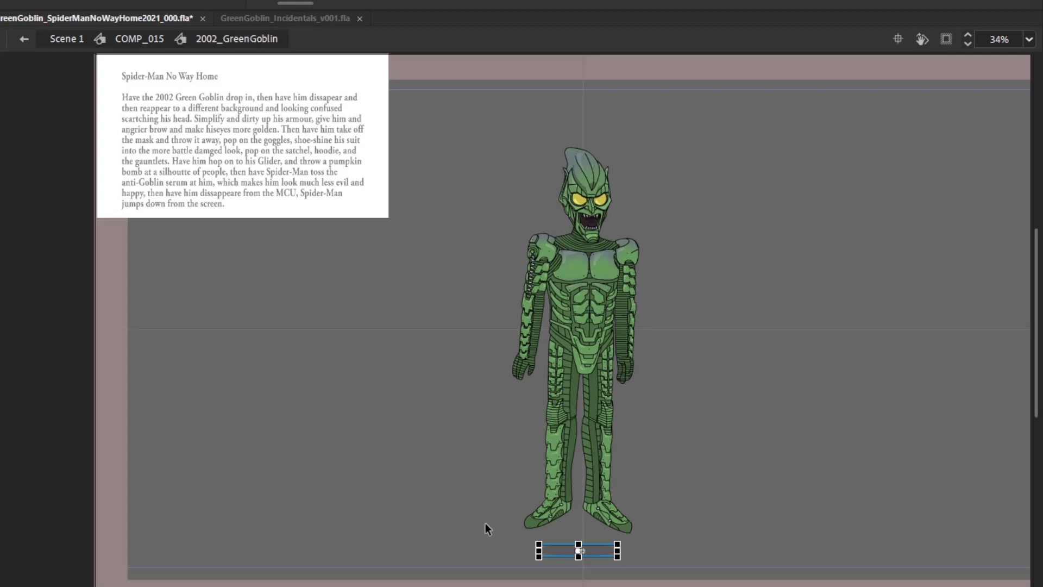
drag(487, 528, 713, 165)
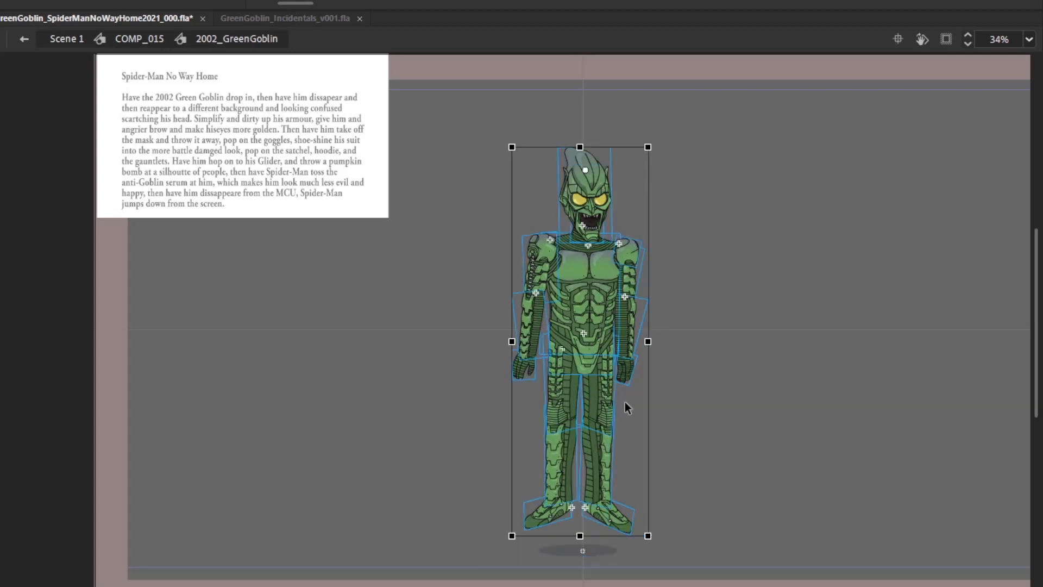
drag(661, 549, 647, 563)
Shift the ground shadow slightly further left to follow the legs in the left-swing pose
click(600, 549)
key(Left)
key(Left)
key(Left)
key(Left)
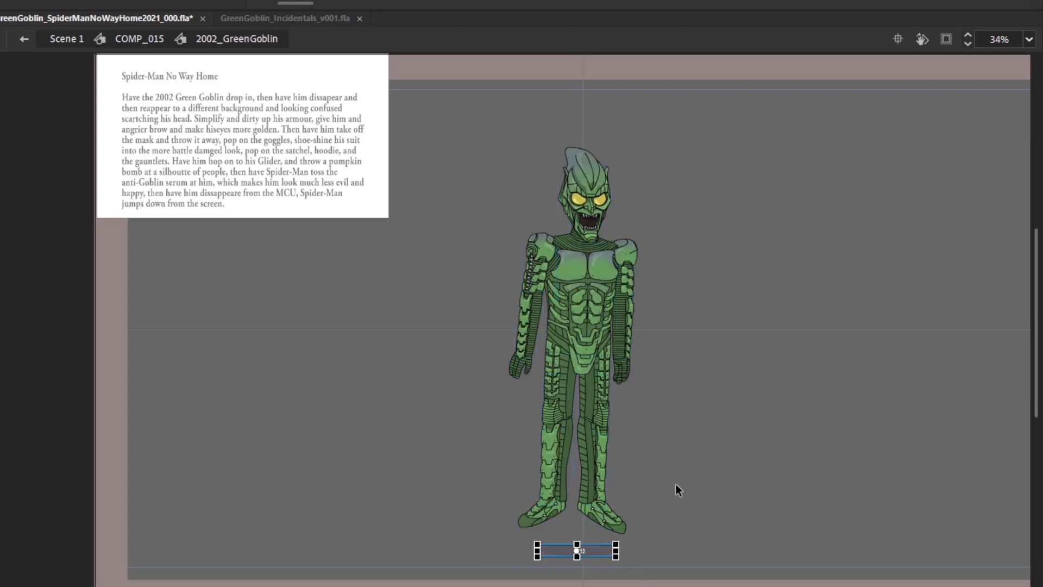
key(shift+Left)
key(Left)
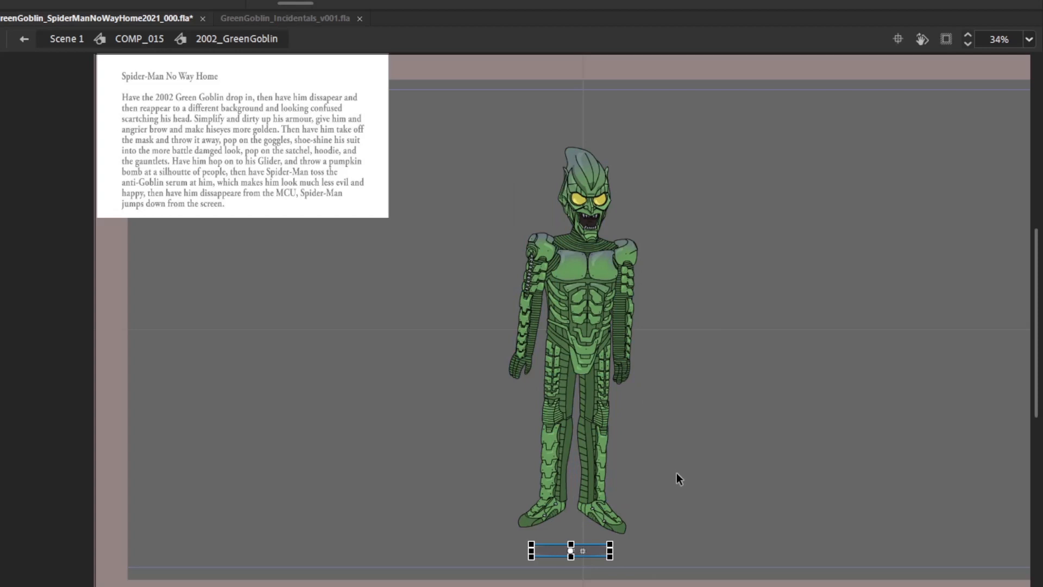
key(Right)
key(Right)
click(721, 386)
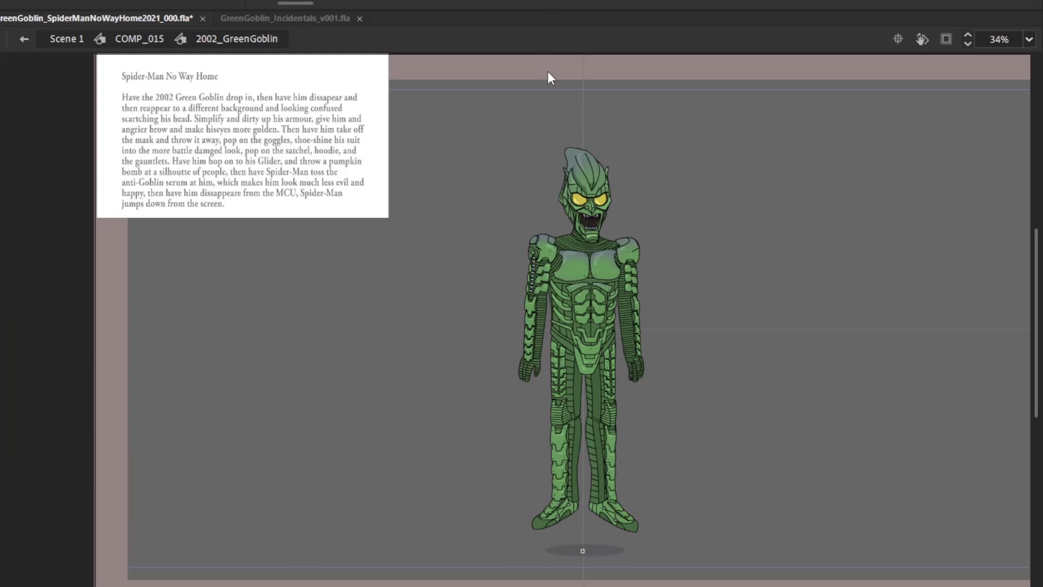
On the frame just above the ground, adjust the left-hand leg slightly at its knee and hip
key(ctrl+a)
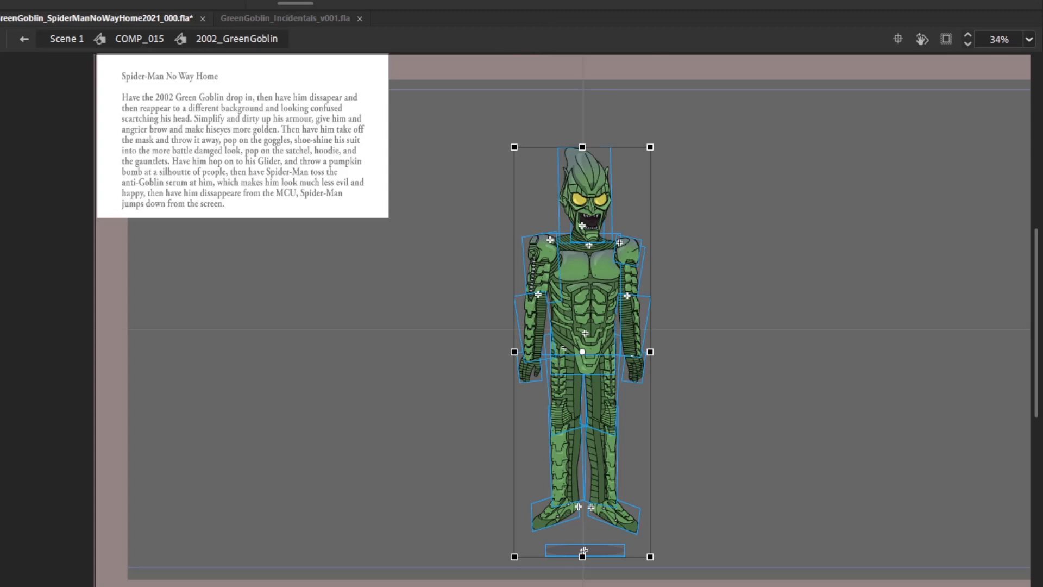
click(761, 175)
key(Return)
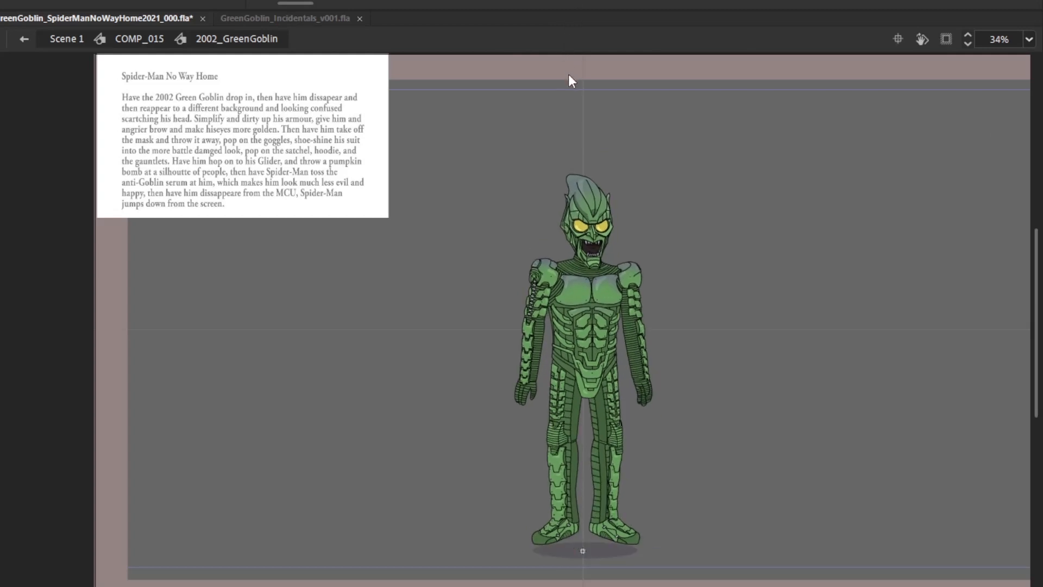
key(ctrl+a)
drag(736, 228, 756, 326)
drag(522, 486, 581, 538)
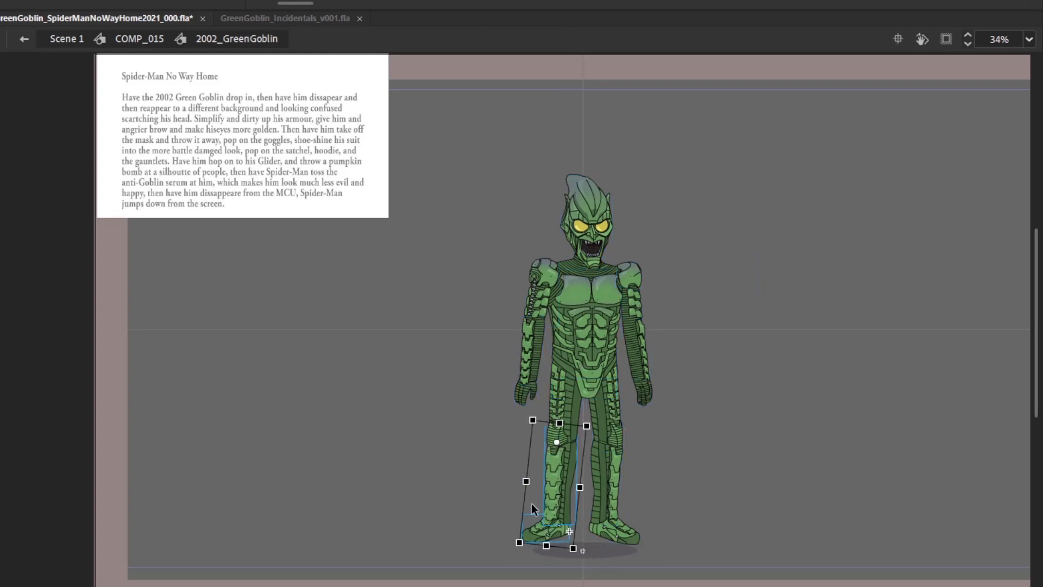
drag(485, 535, 563, 368)
drag(521, 478, 521, 476)
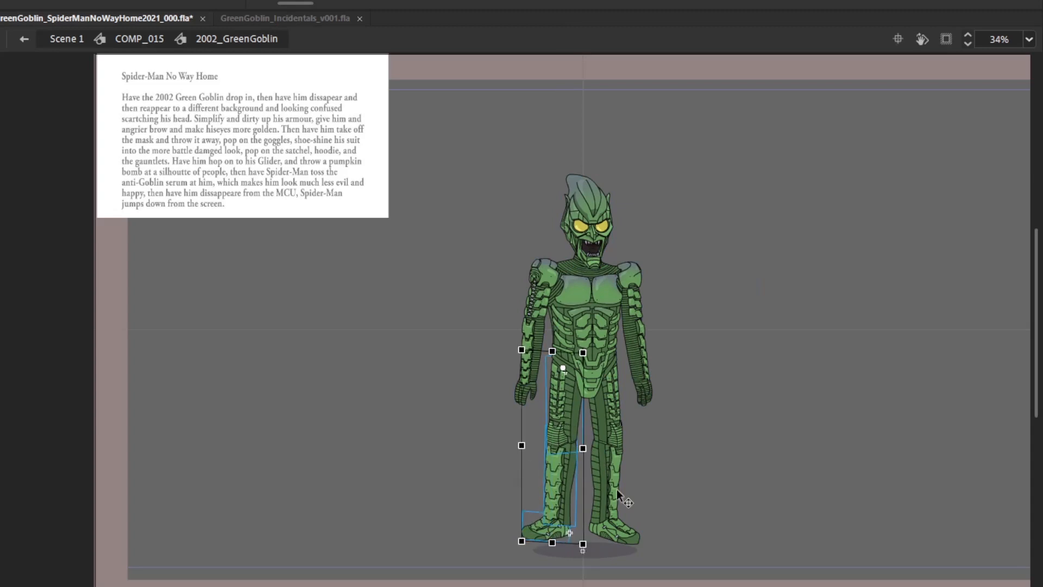
Adjust the right-hand leg slightly and rotate its foot so the toe tips upward
mouse_move(656, 533)
mouse_down()
mouse_move(606, 437)
mouse_move(664, 549)
mouse_up()
mouse_move(650, 510)
mouse_down()
mouse_move(617, 494)
mouse_move(594, 371)
mouse_move(651, 491)
mouse_up()
drag(666, 544, 668, 544)
drag(690, 337, 689, 392)
Rotate both hands slightly outward at the wrists and swing the right-hand arm outward at the shoulder
drag(511, 426, 528, 405)
click(526, 405)
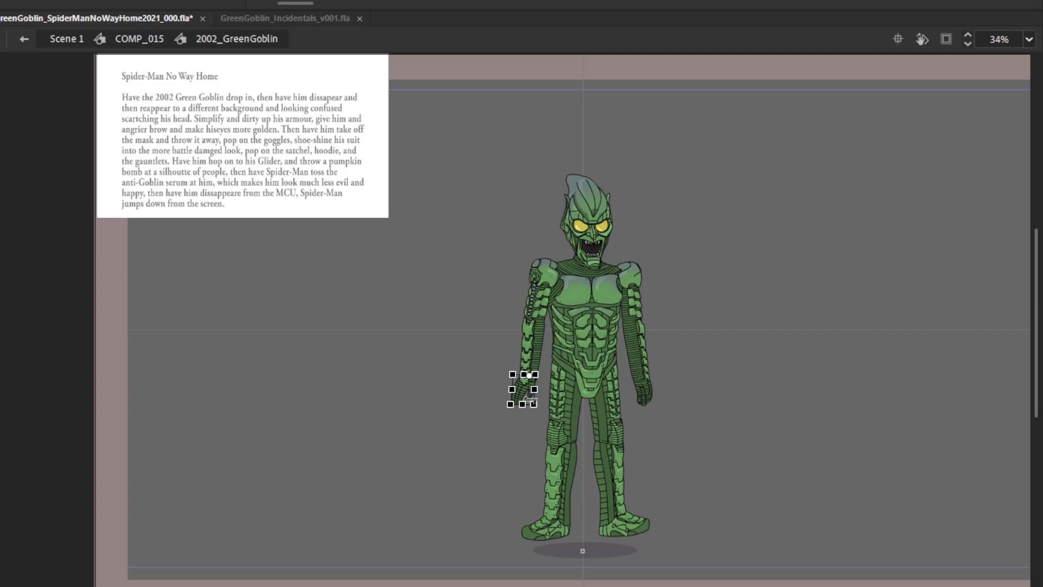
click(650, 400)
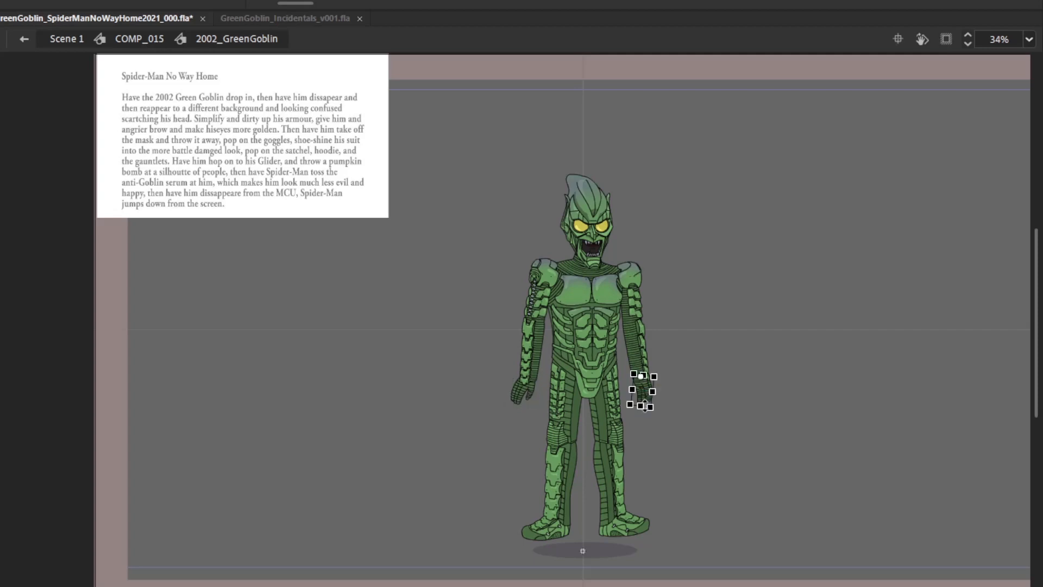
drag(645, 406, 610, 272)
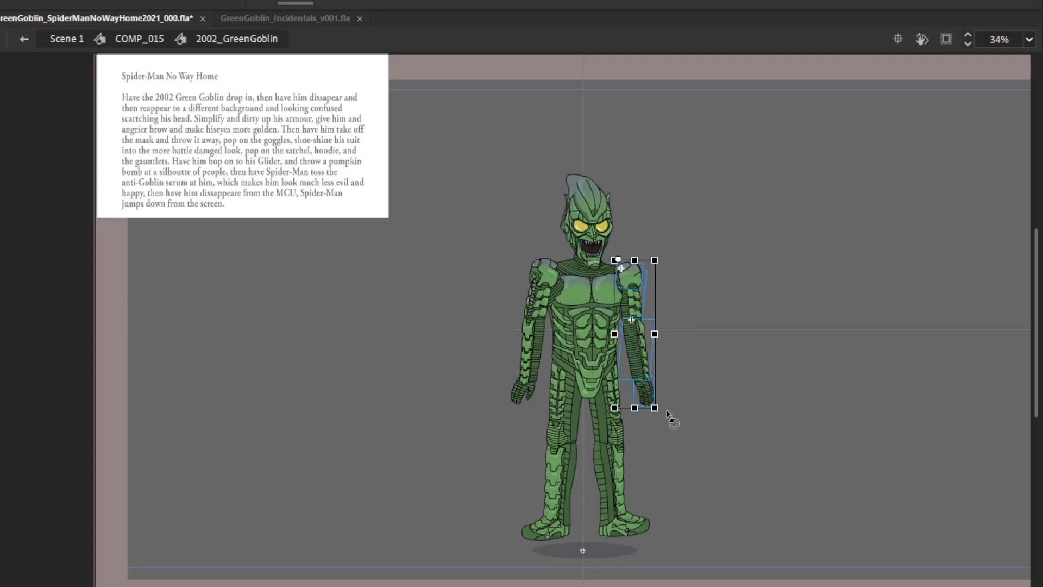
Swing the left-hand arm slightly outward at the shoulder and rotate its forearm outward at the elbow
drag(466, 414, 539, 287)
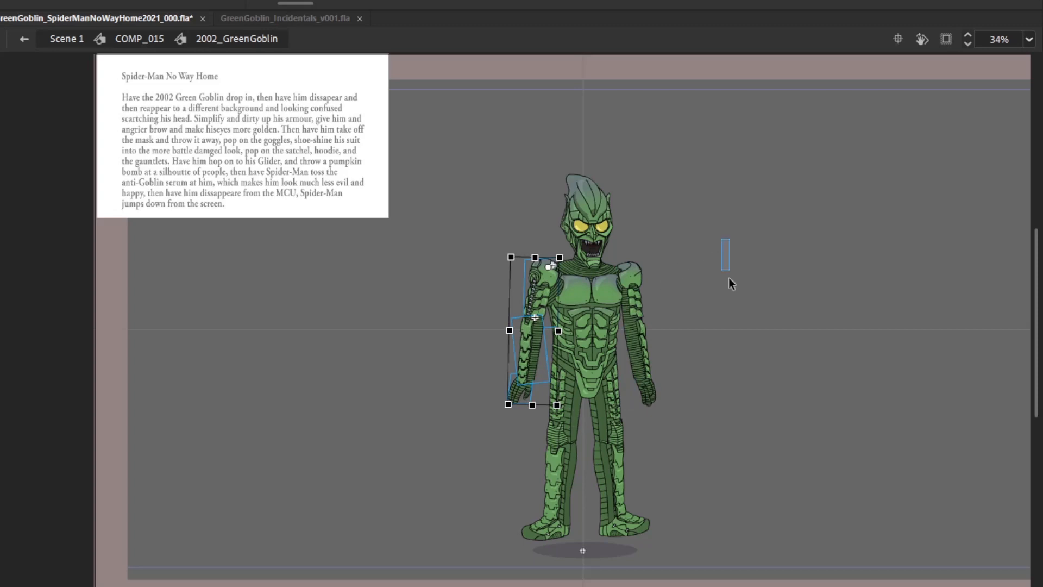
click(716, 291)
drag(479, 411, 533, 319)
drag(566, 416, 562, 417)
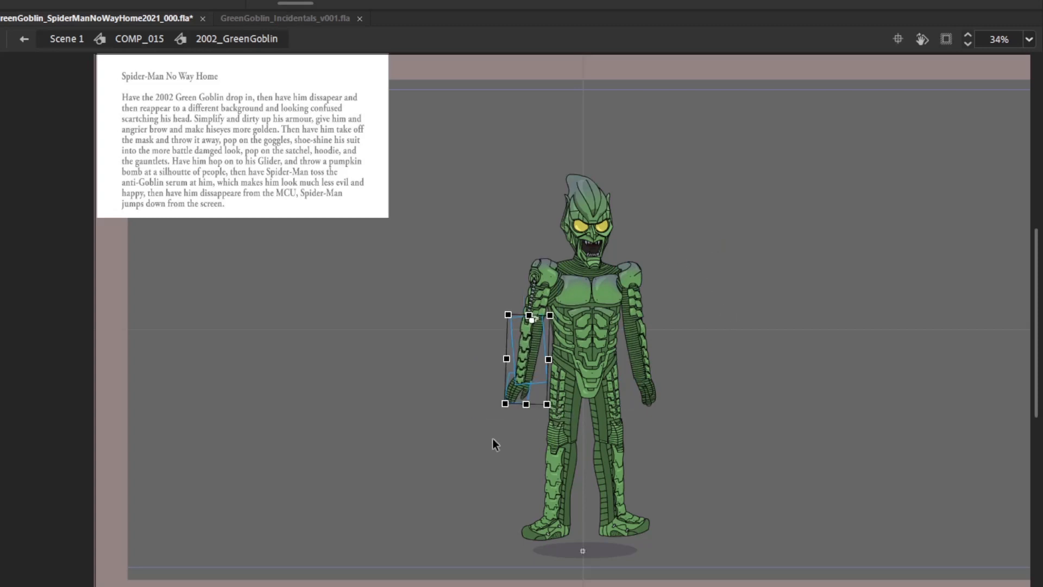
Make the body below the head slightly taller and narrower, nudge it down, and adjust the head's placement on the neck
drag(625, 139, 593, 188)
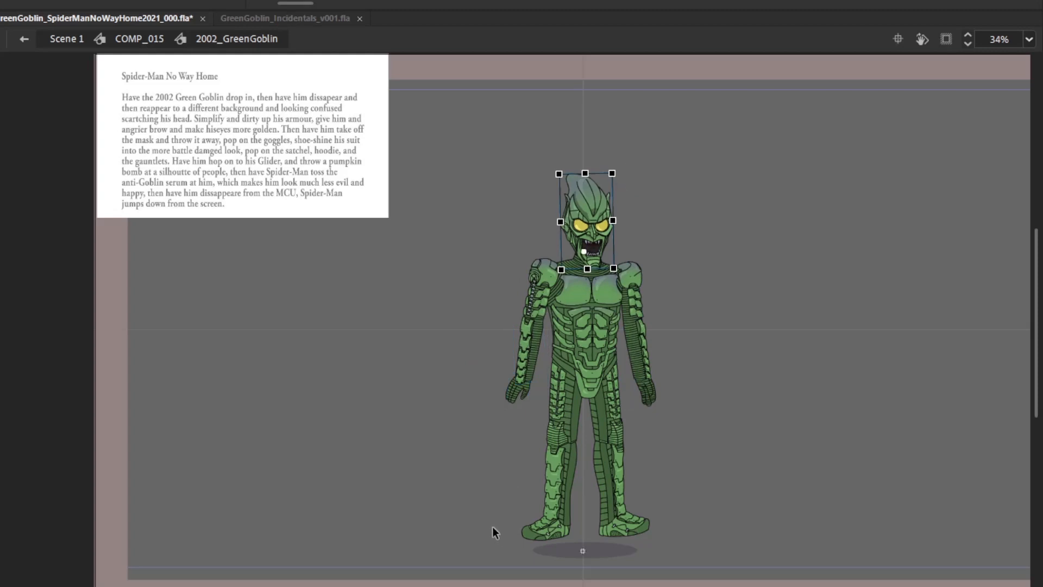
drag(494, 526, 672, 250)
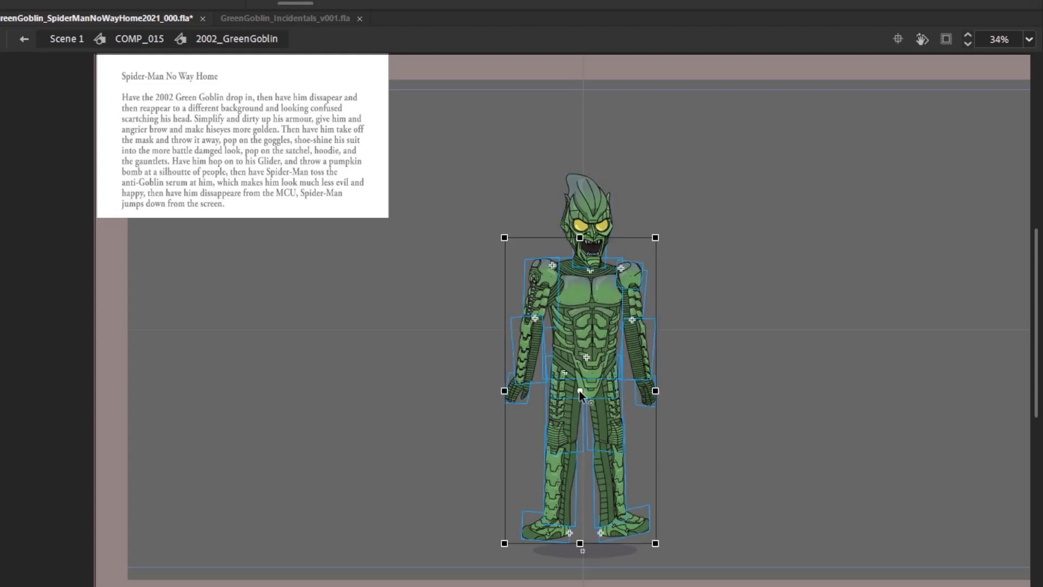
drag(580, 390, 585, 536)
drag(580, 238, 583, 234)
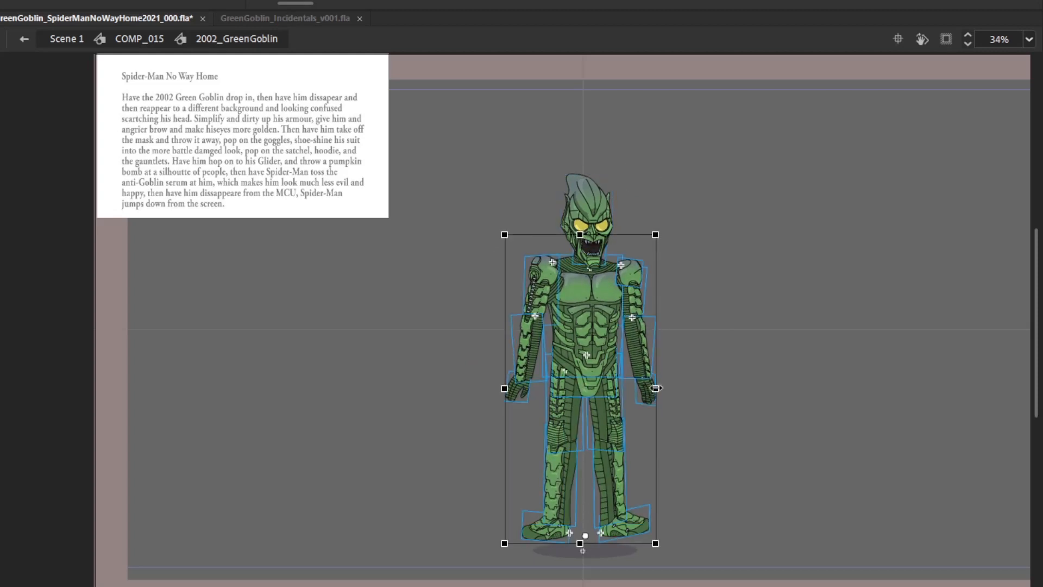
drag(656, 388, 654, 389)
key(Down)
key(Down)
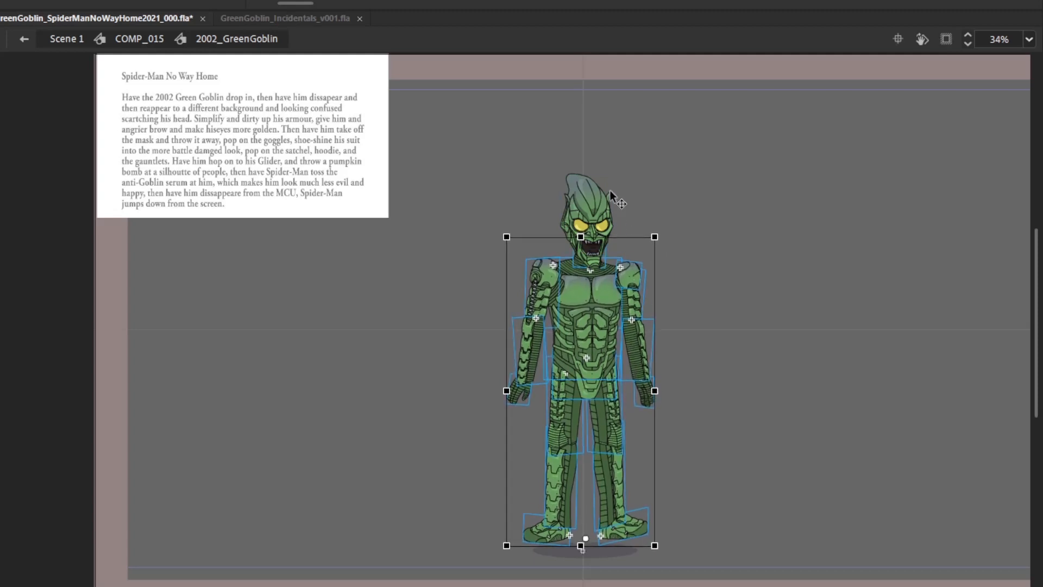
click(595, 187)
drag(624, 172, 626, 165)
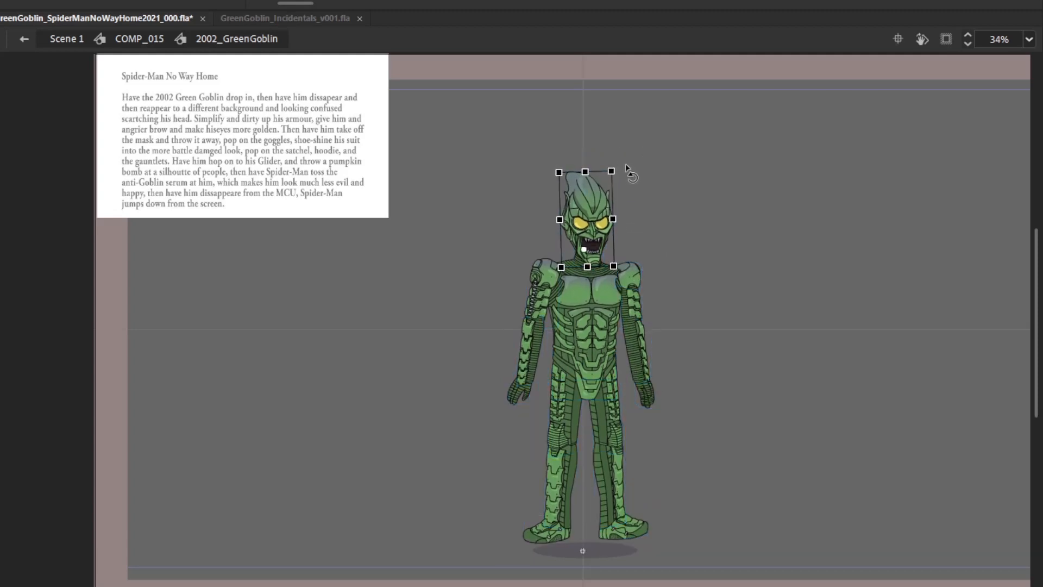
Examine the figure's drop frame by frame, from the hovering pose through the landing squash to the standing pose
key(comma)
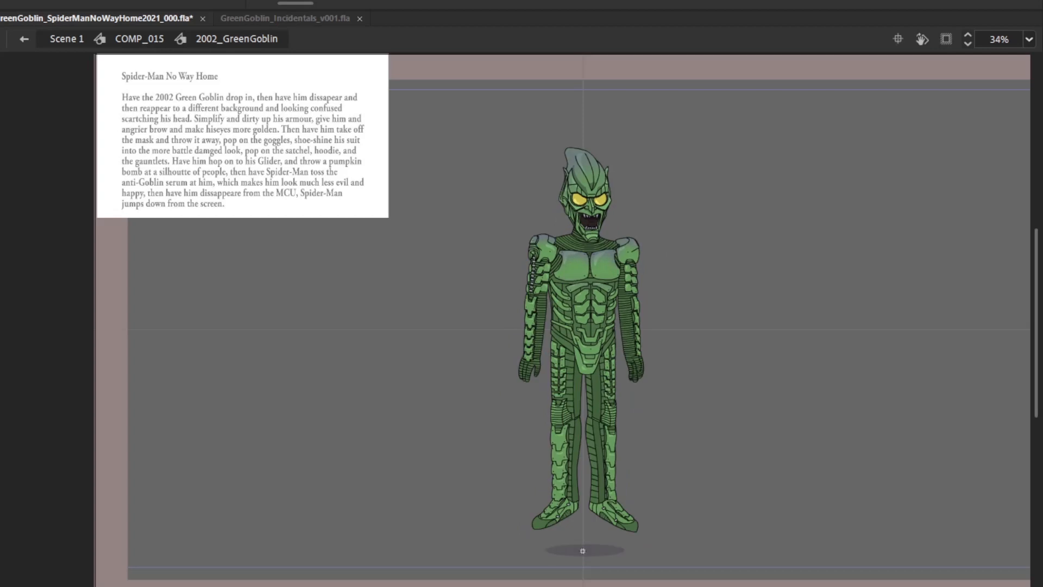
key(comma)
key(comma)
key(F6)
key(period)
key(period)
key(period)
key(period)
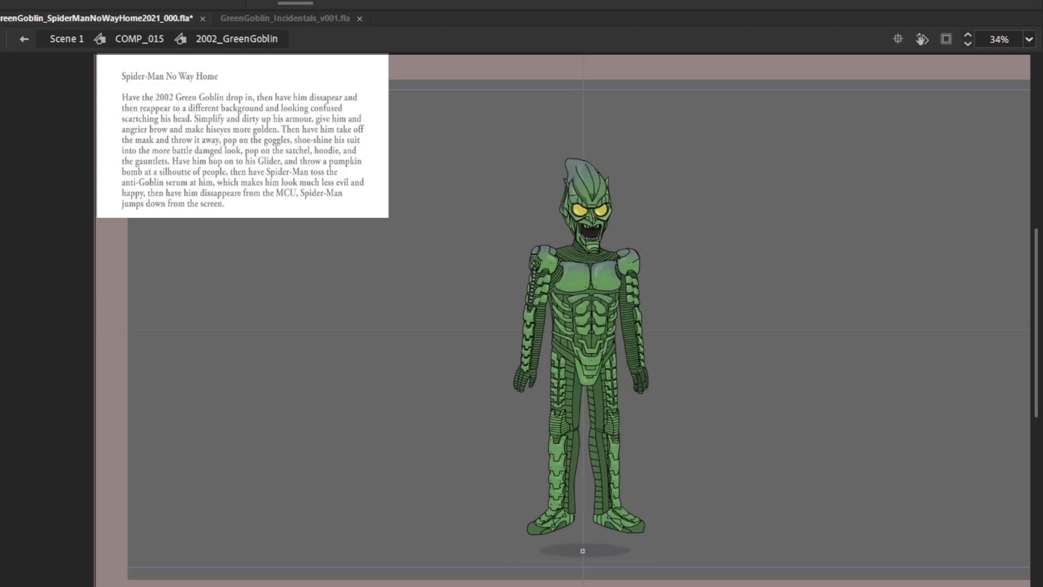
key(period)
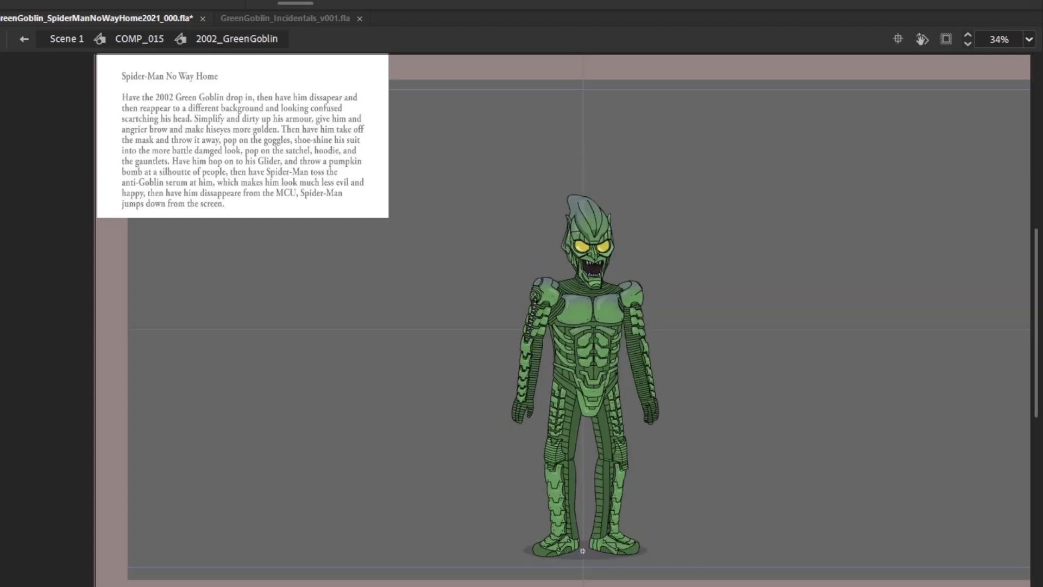
key(period)
key(period)
key(period)
key(comma)
key(comma)
key(comma)
key(comma)
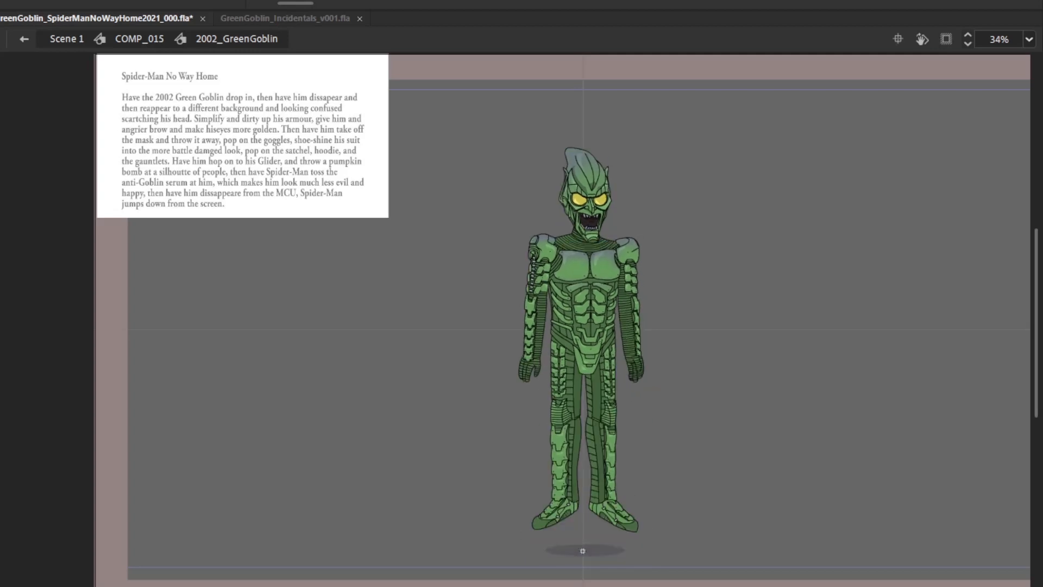
key(period)
key(period)
key(period)
key(period)
key(period)
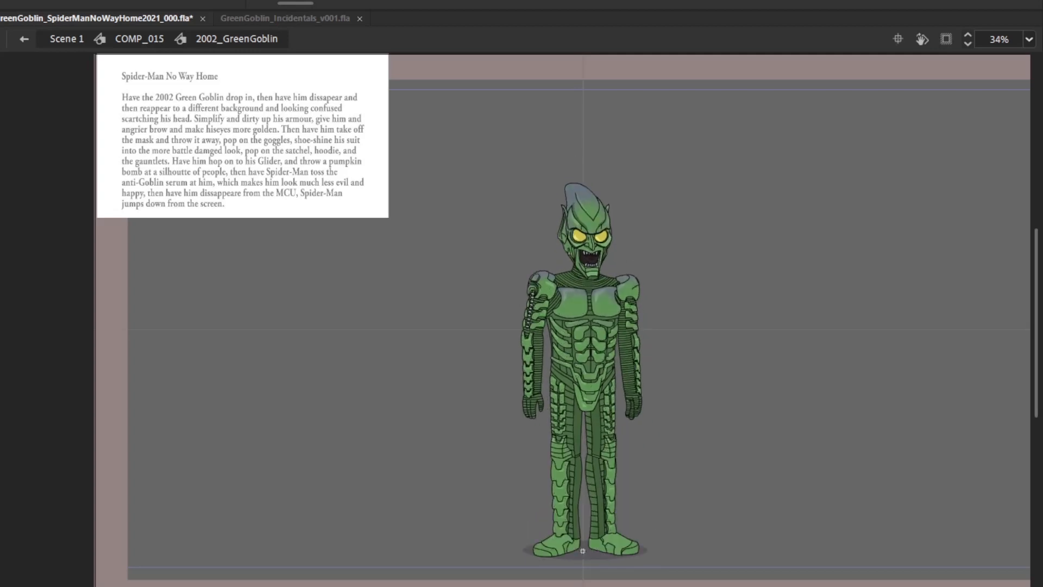
key(period)
key(period)
key(period)
key(ctrl+a)
key(v)
key(Escape)
key(ctrl+a)
key(Escape)
Go back through the timeline from the standing pose to the empty frame without the figure
key(period)
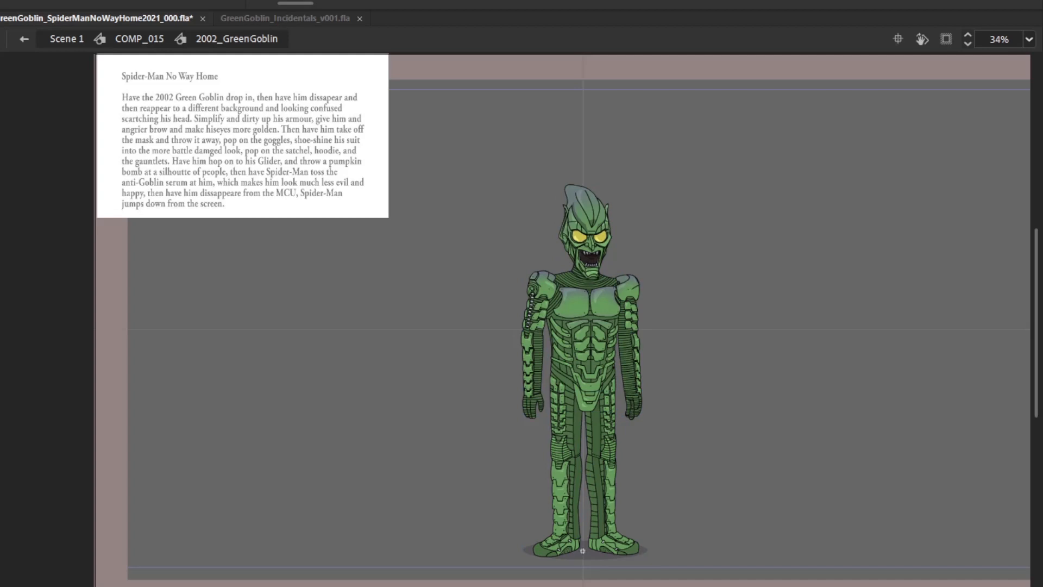
key(comma)
drag(303, 4, 300, 6)
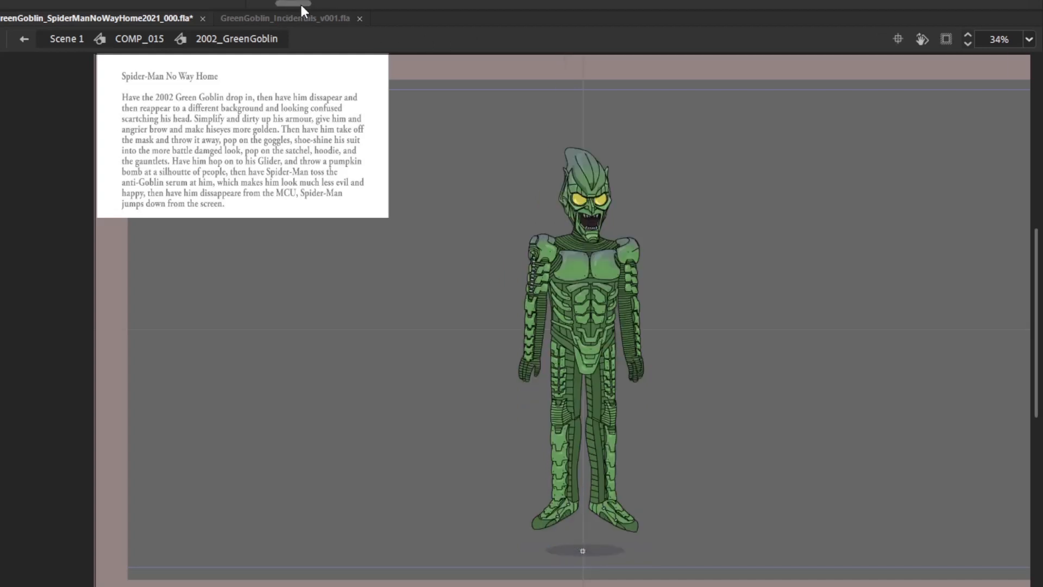
key(comma)
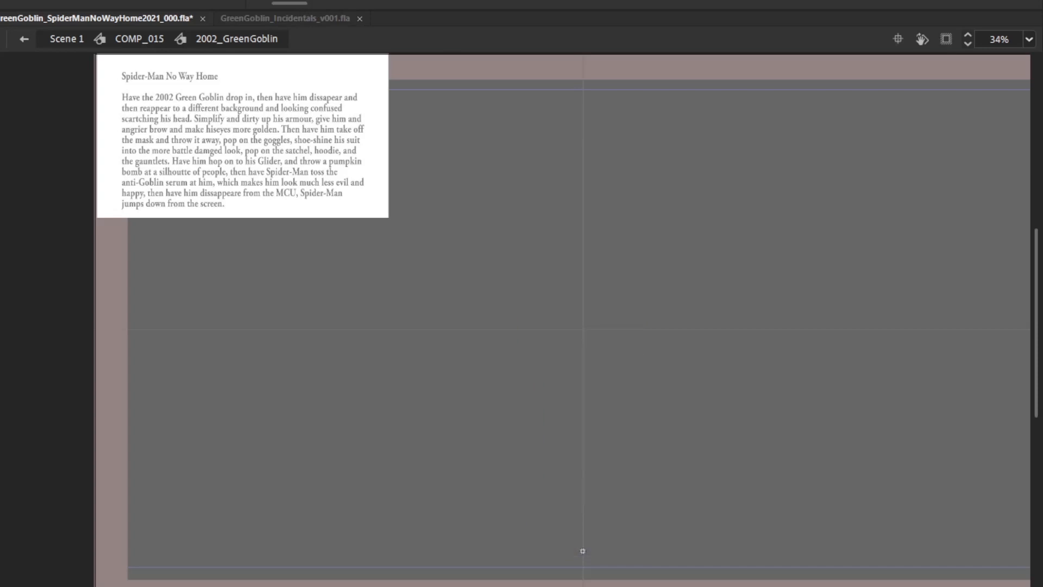
Play back the figure's drop animation in the 2002_GreenGoblin symbol and save the document
key(Return)
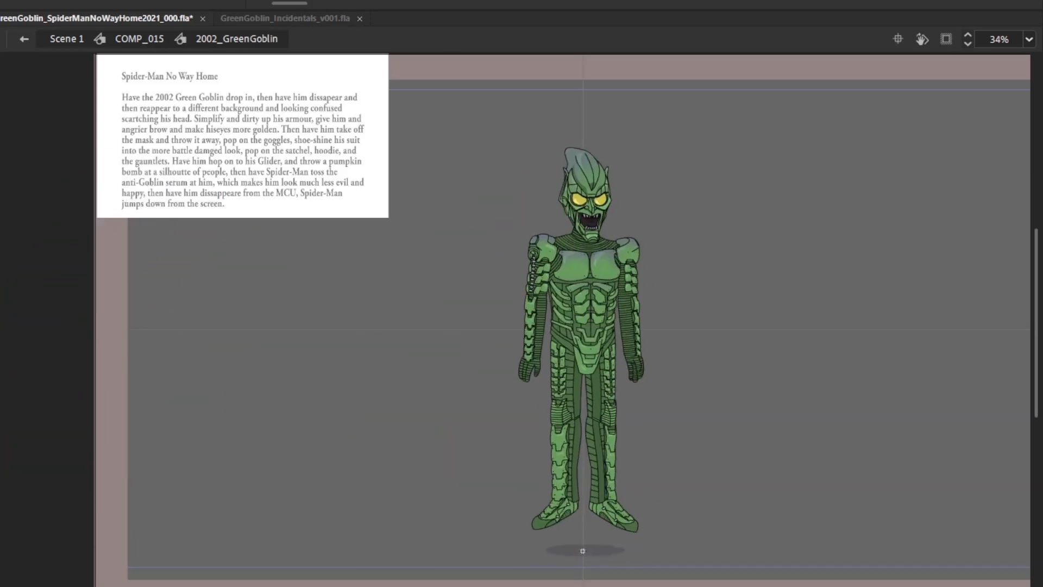
key(ctrl+s)
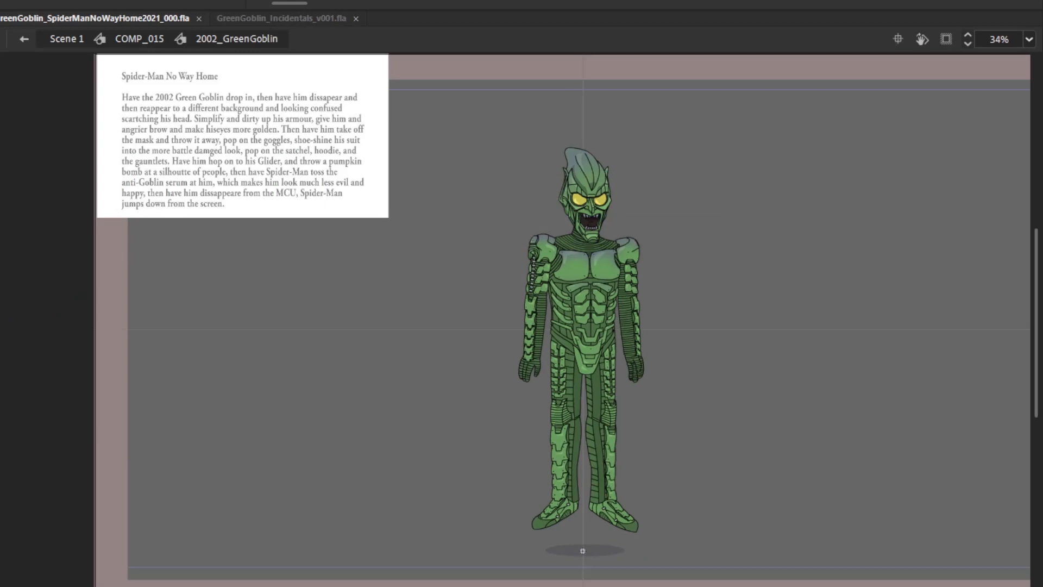
Deselect the head and compare the figure's hovering, falling and landing frames back and forth to judge the drop's spacing
key(period)
key(period)
key(period)
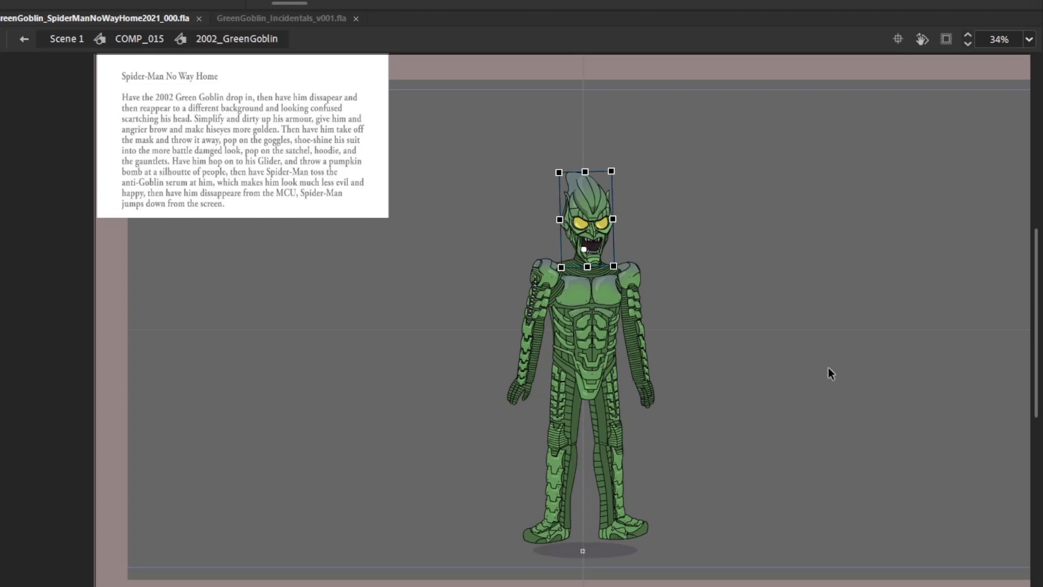
click(817, 265)
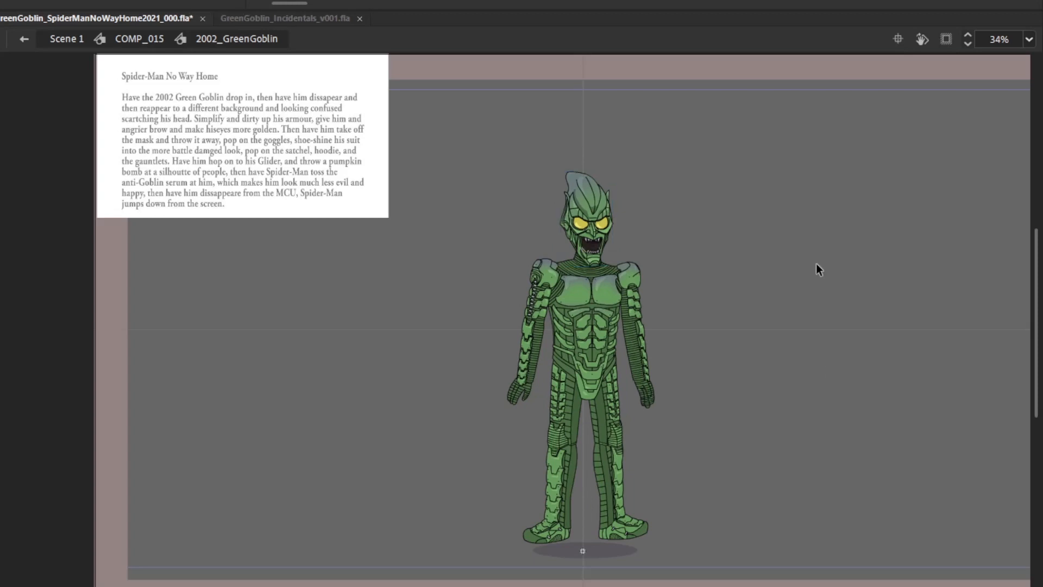
key(period)
key(comma)
key(comma)
key(comma)
key(comma)
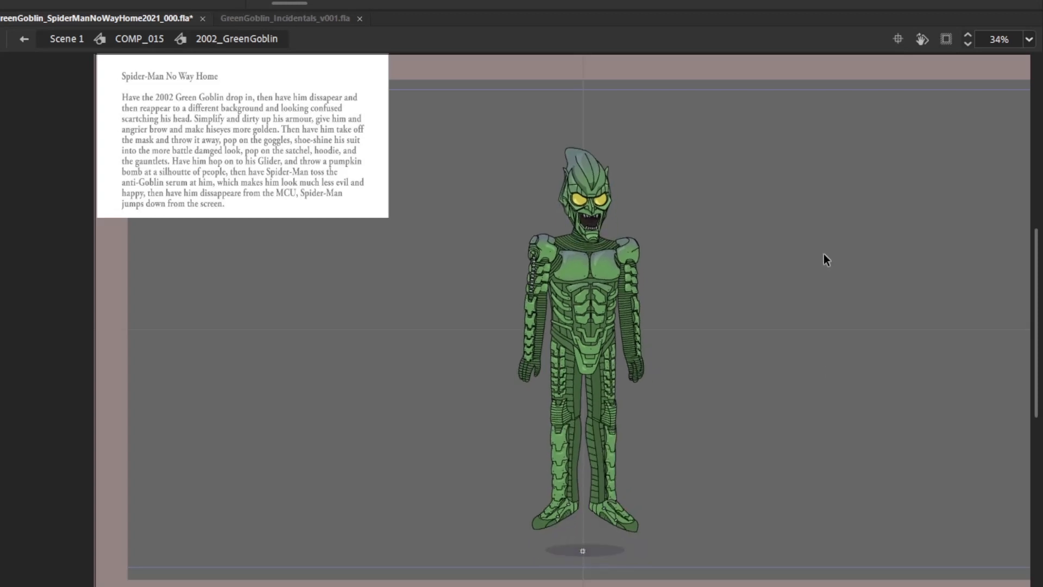
key(period)
key(period)
key(period)
key(period)
key(period)
key(comma)
key(comma)
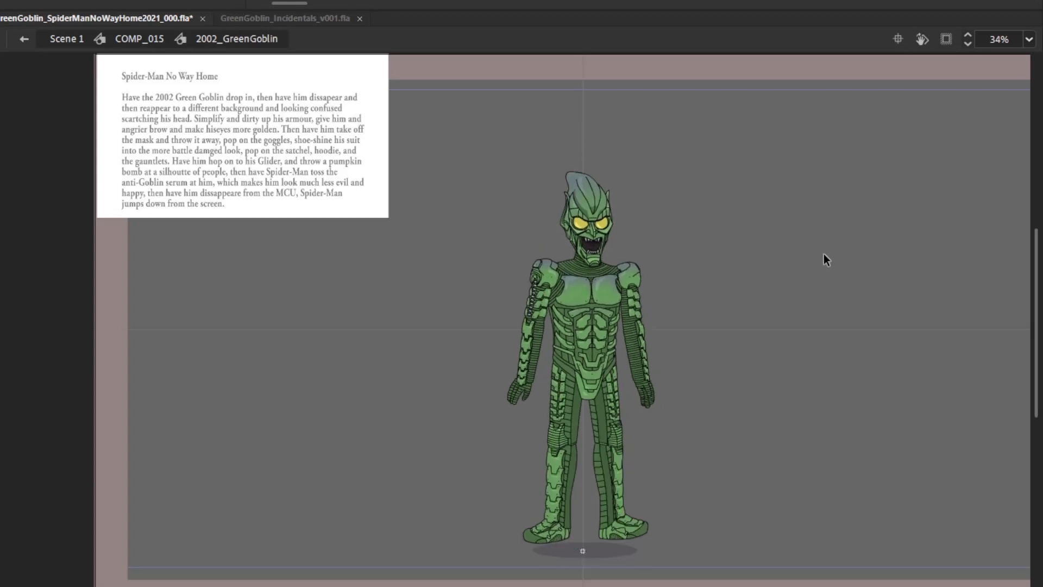
key(period)
key(comma)
key(comma)
key(comma)
key(comma)
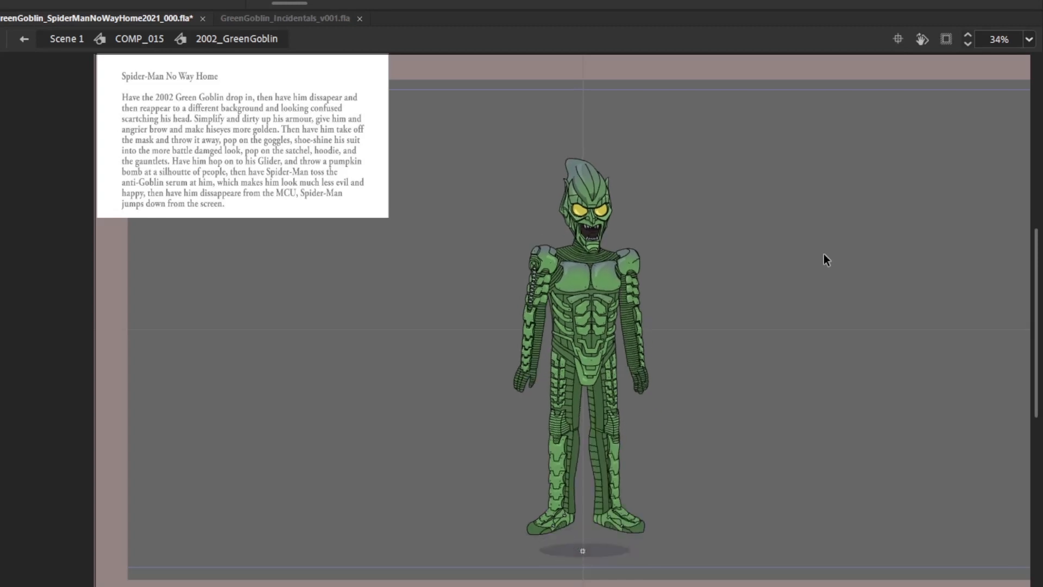
key(period)
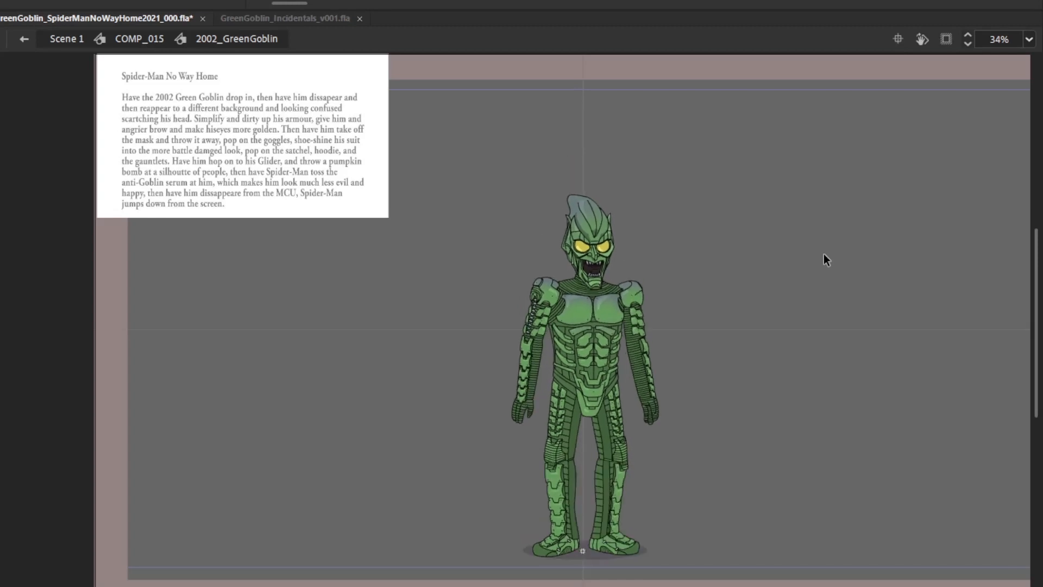
key(period)
key(period)
key(period)
key(period)
key(comma)
key(comma)
key(comma)
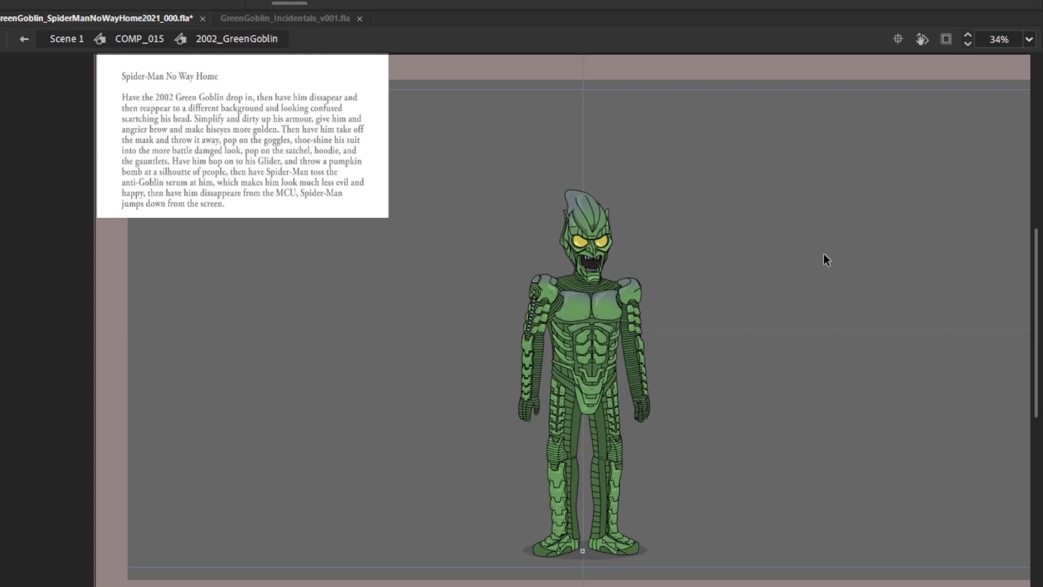
key(comma)
key(comma)
key(comma)
key(comma)
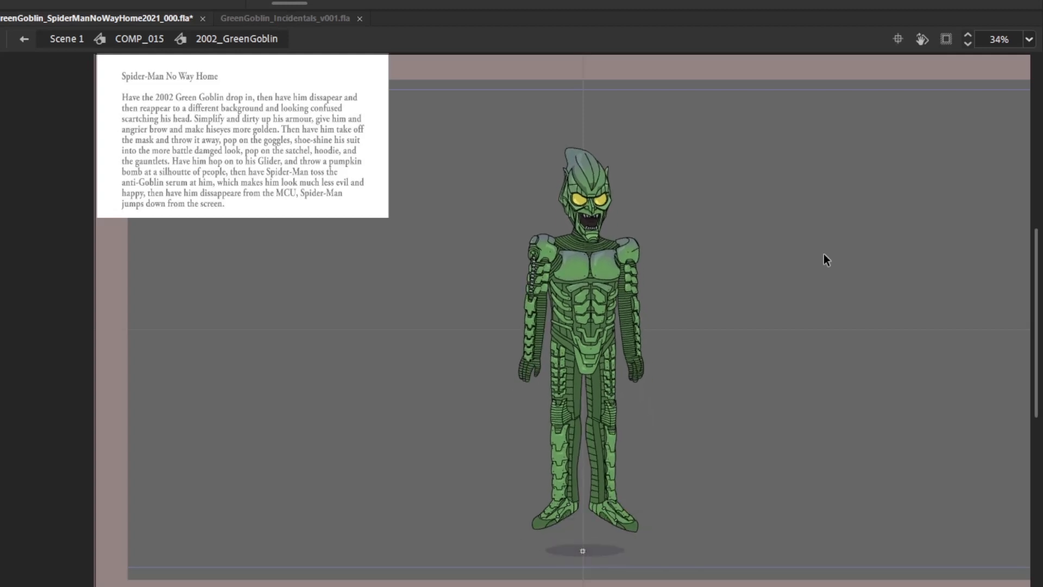
key(period)
key(period)
key(period)
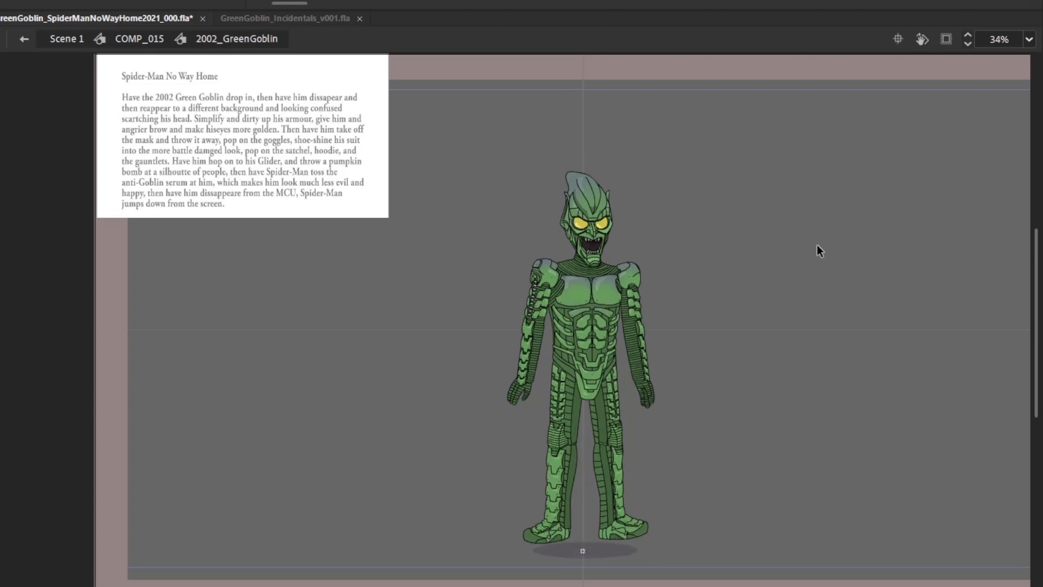
Run forward through the drop repeatedly, checking the limb motion from the hovering pose to the settled standing pose
key(period)
key(period)
key(period)
key(period)
key(period)
key(period)
key(period)
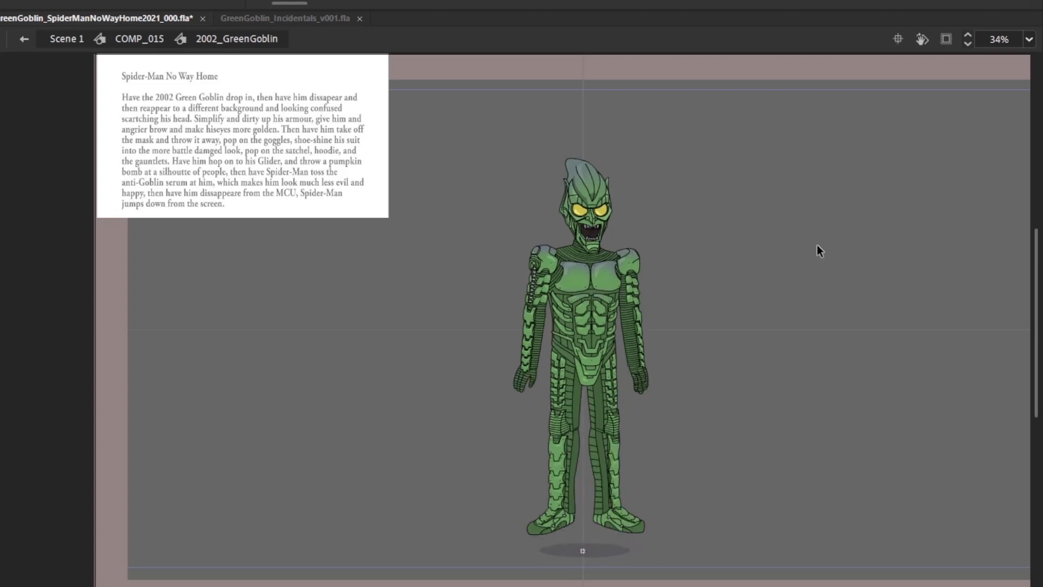
key(period)
key(period)
key(period)
key(period)
key(period)
key(period)
key(period)
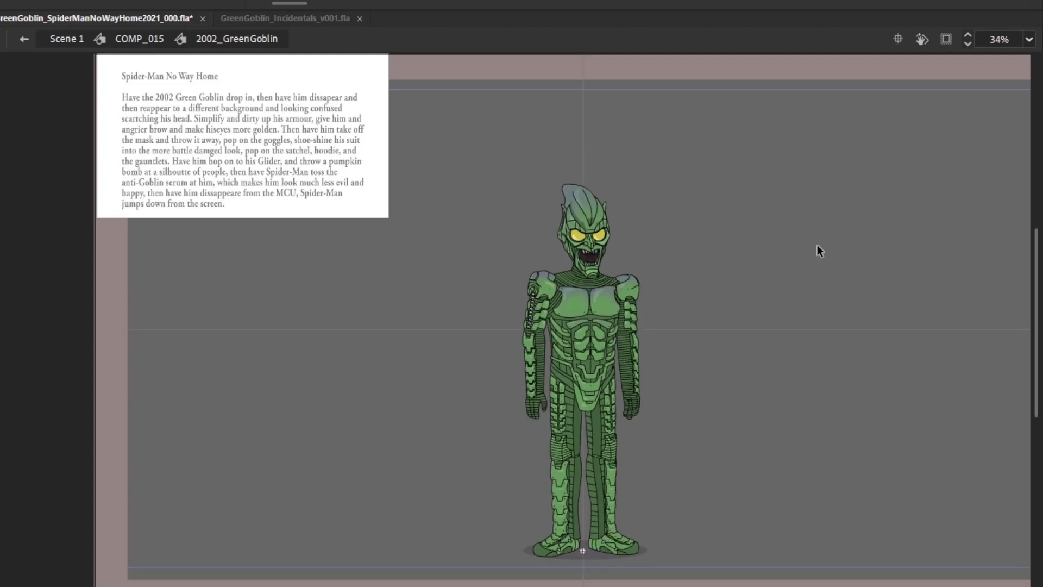
key(period)
key(period)
key(period)
key(period)
key(period)
key(period)
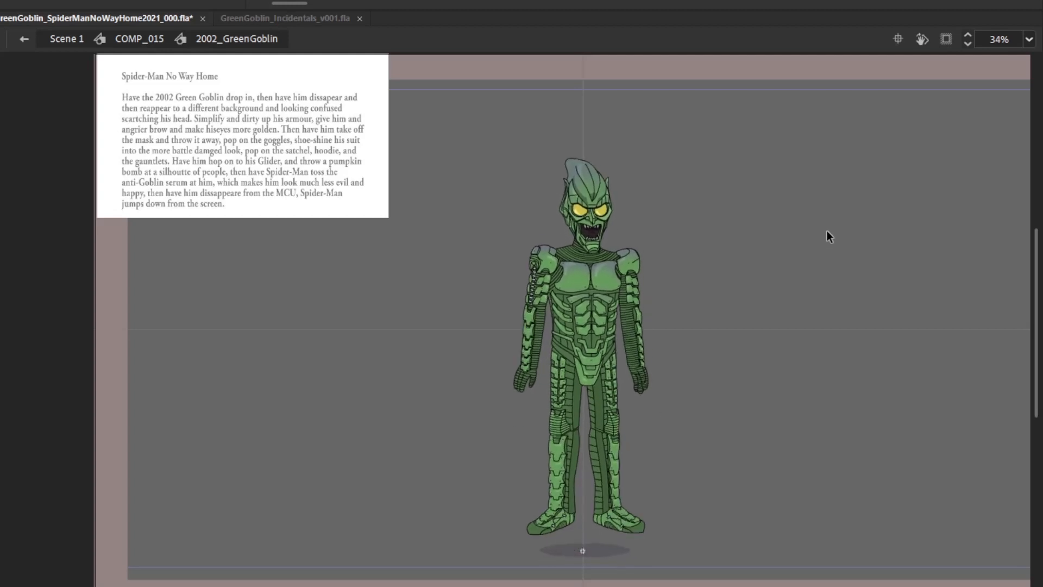
key(period)
key(period)
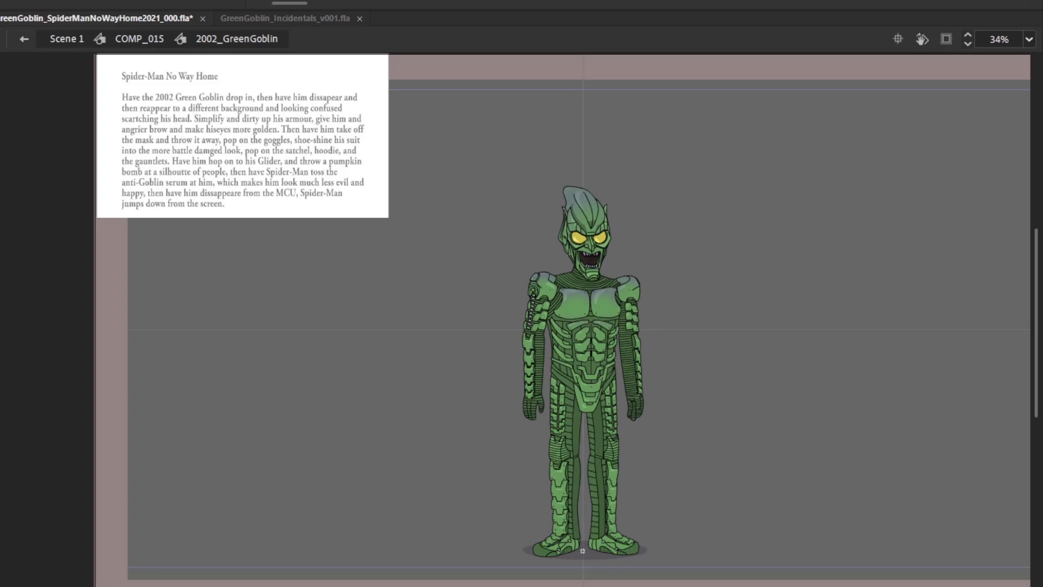
key(period)
key(period)
key(period)
key(period)
key(period)
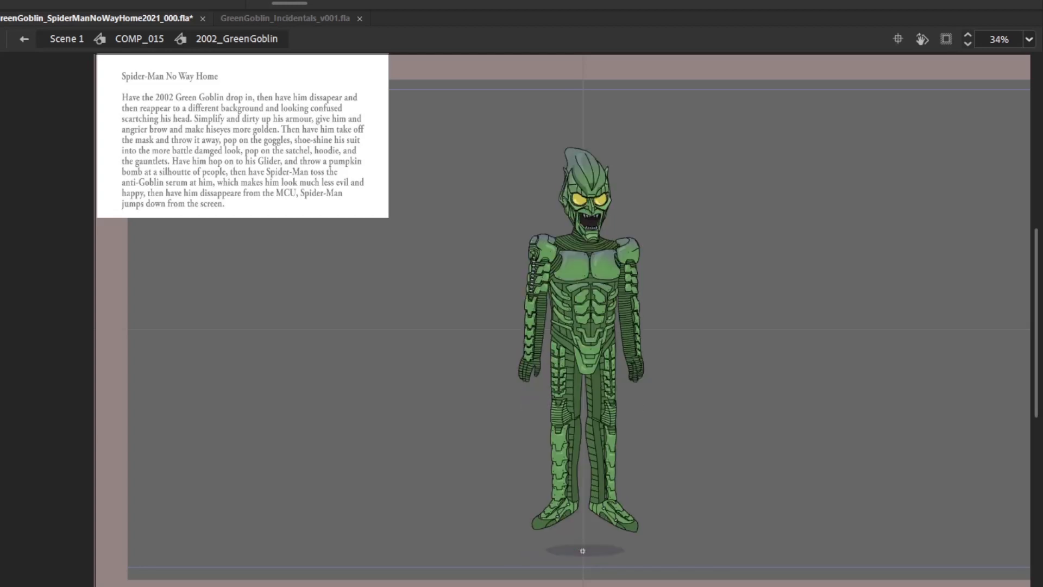
key(period)
key(period)
key(period)
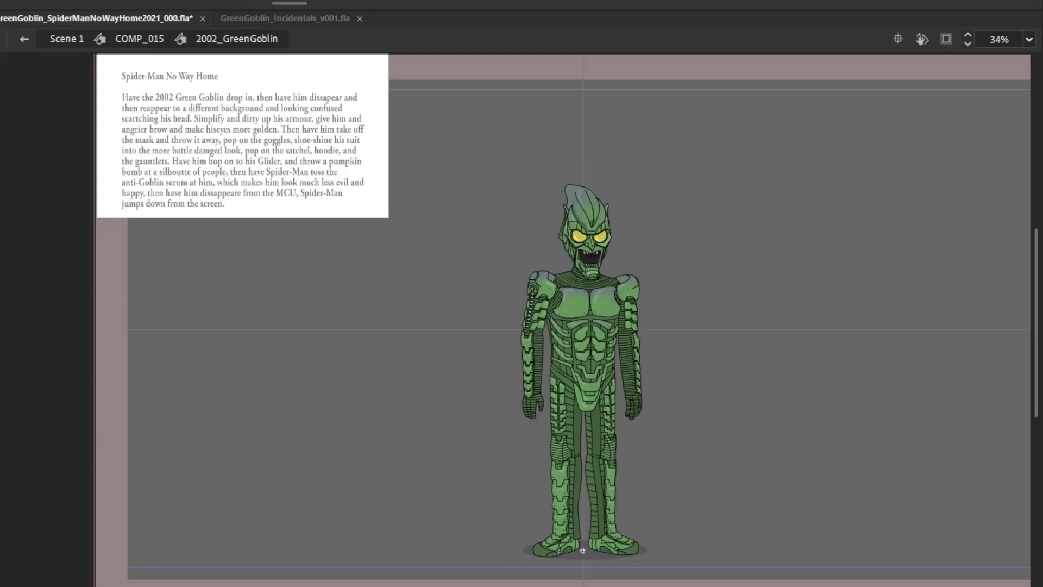
key(period)
key(period)
key(period)
key(period)
Copy the hand and arm pieces from inside the MickeyHand symbol and delete that symbol's instance from COMP_015
double_click(483, 129)
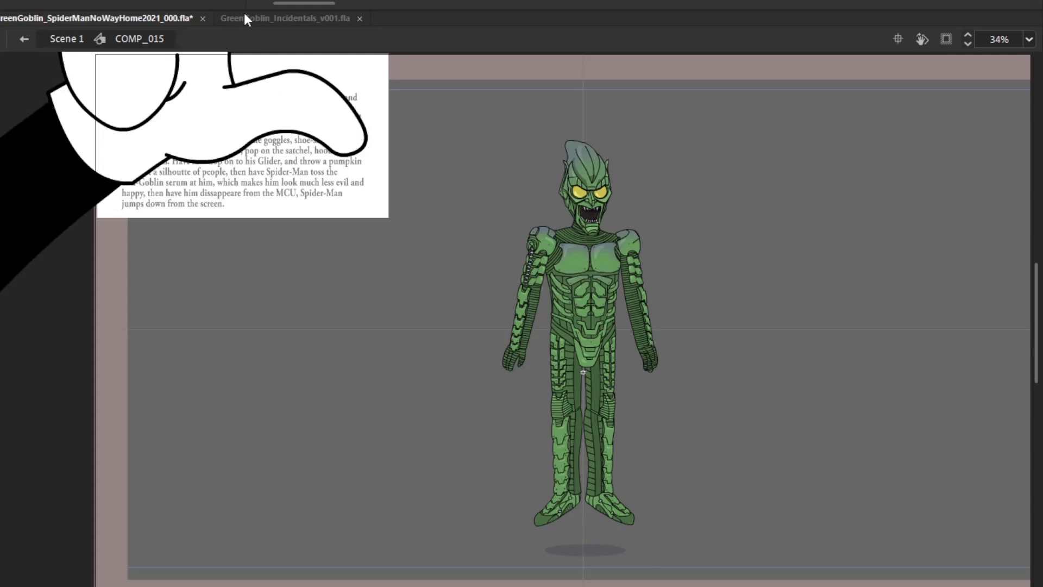
alt+click(361, 287)
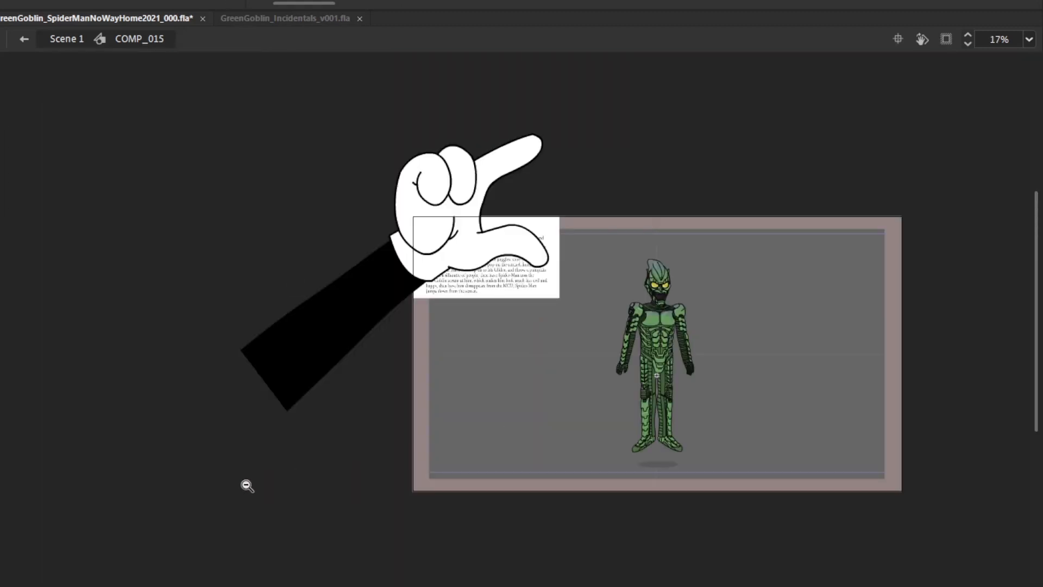
drag(247, 488, 983, 122)
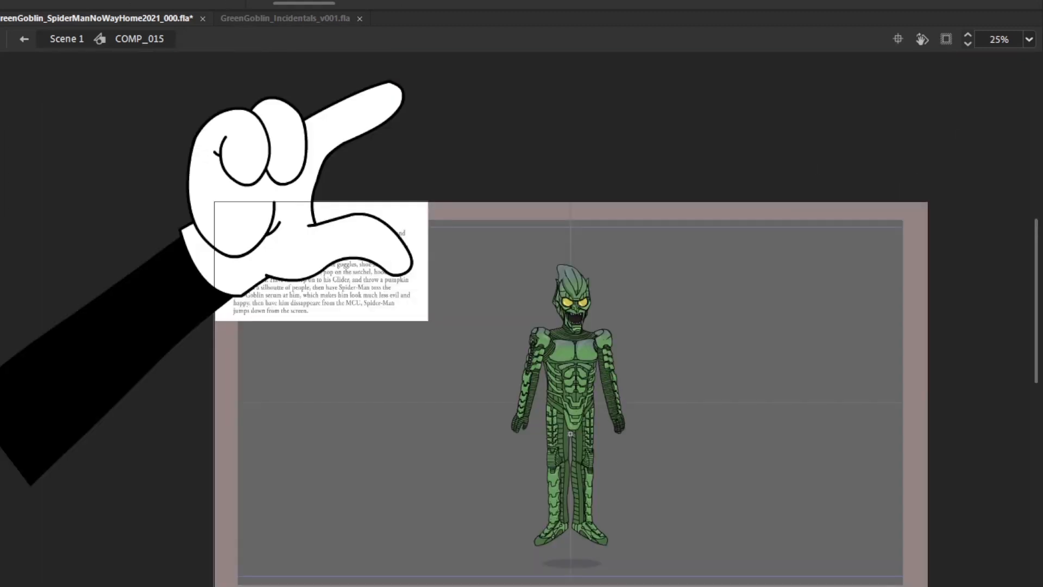
click(321, 121)
double_click(330, 163)
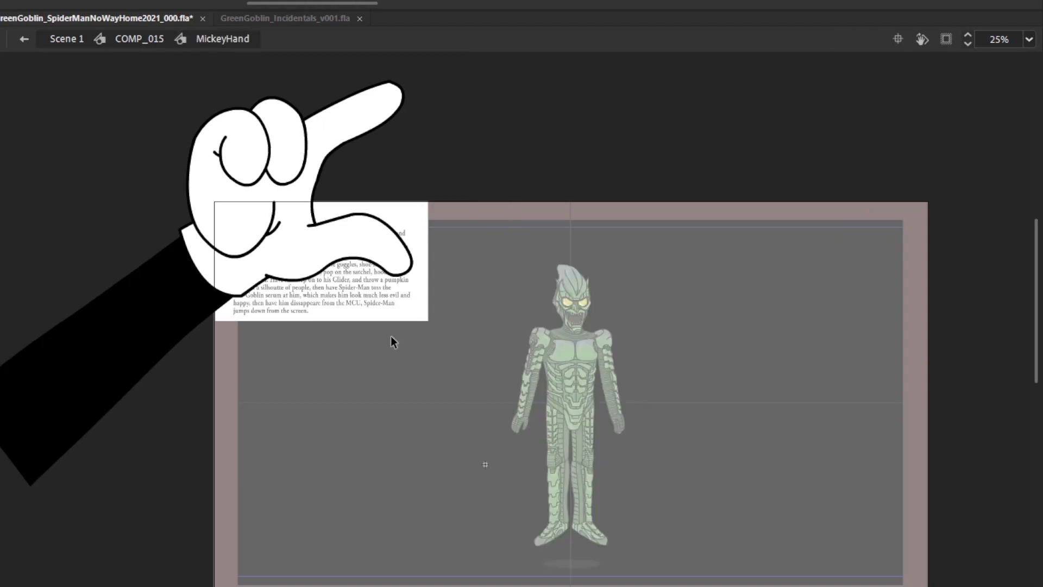
drag(396, 333, 63, 174)
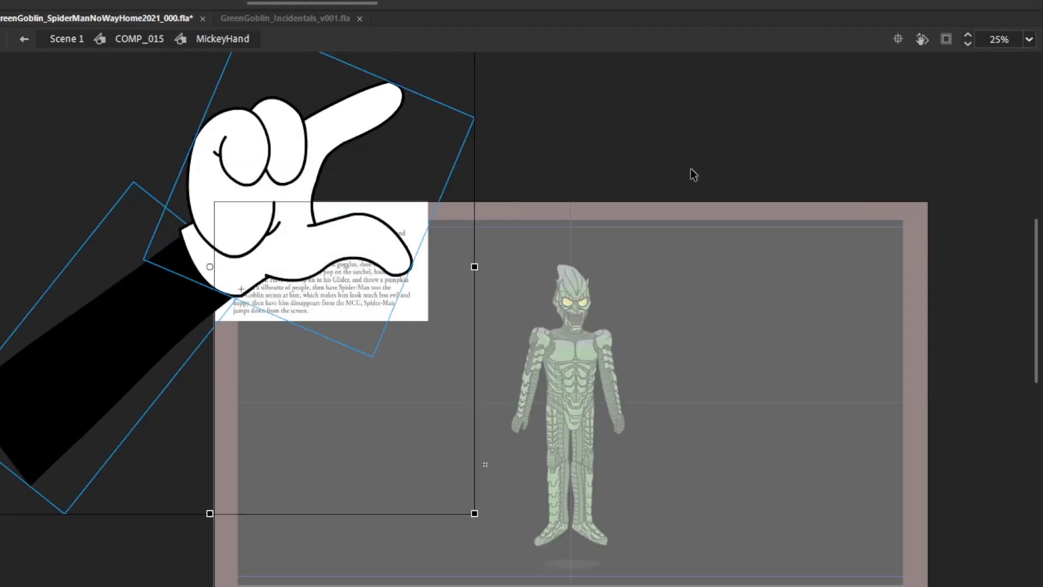
double_click(717, 159)
key(Delete)
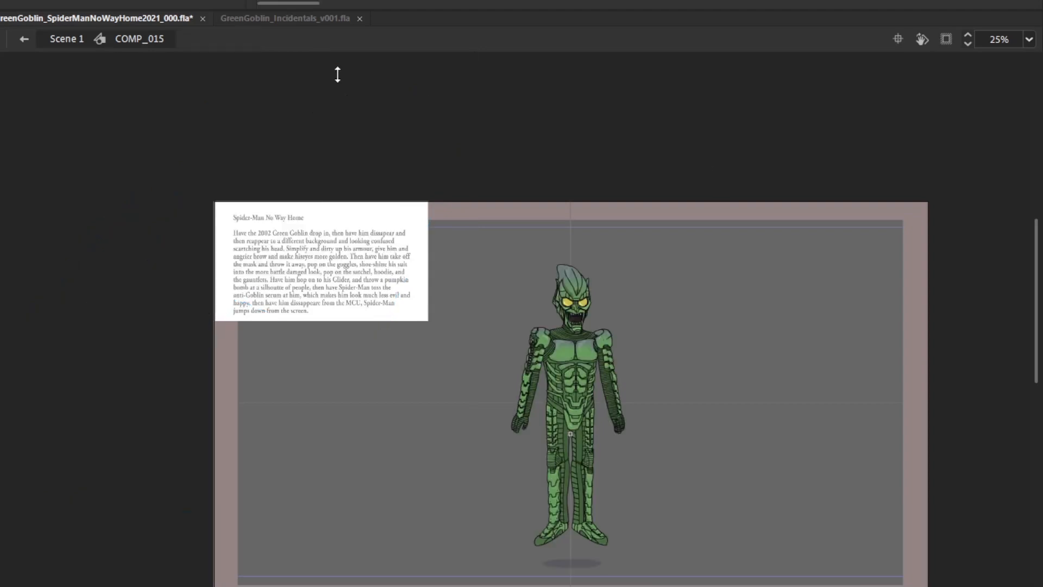
Select the Green Goblin figure in COMP_015 and examine its frames from the hovering pose through the landing
click(571, 292)
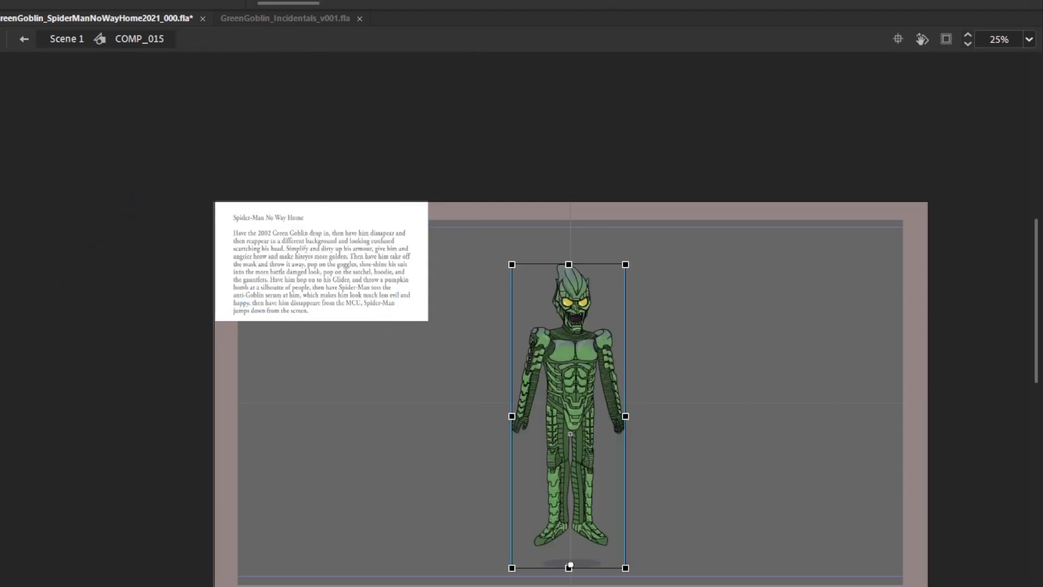
key(period)
key(comma)
key(comma)
key(period)
key(period)
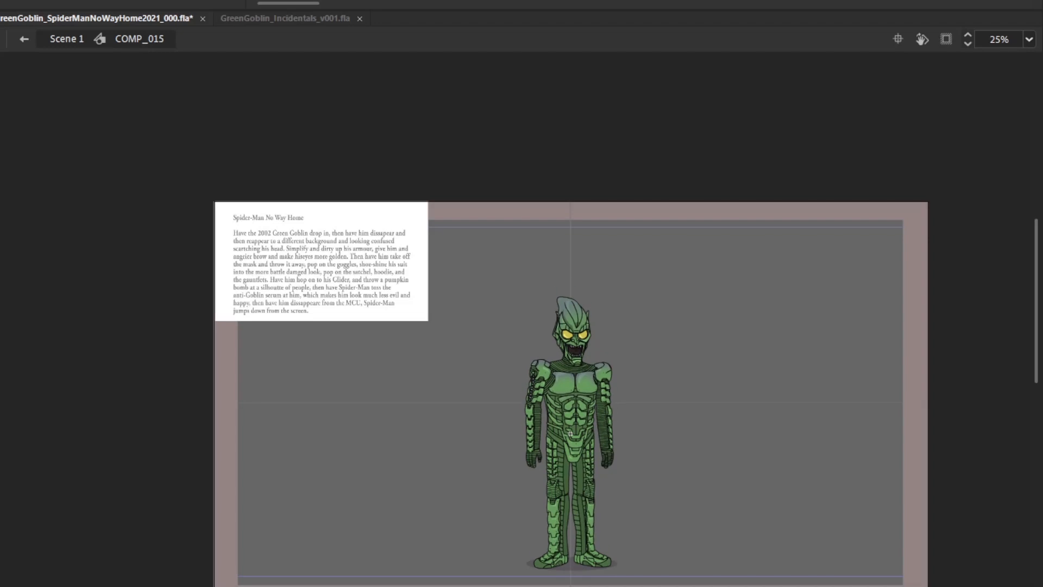
key(period)
key(period)
key(period)
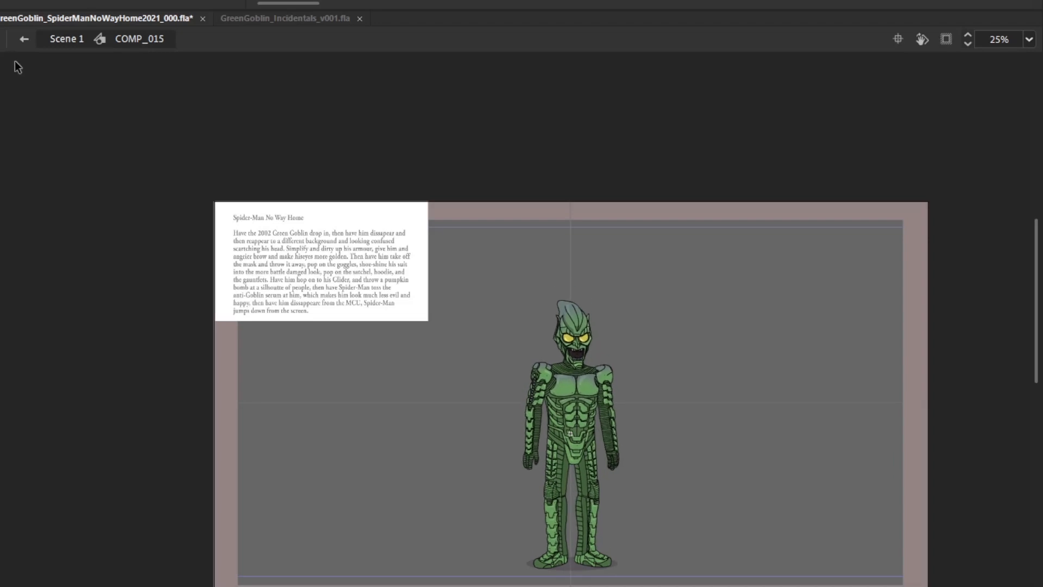
Return to Scene 1 and check frame by frame how the gloved hand lines up with the hovering figure
click(67, 39)
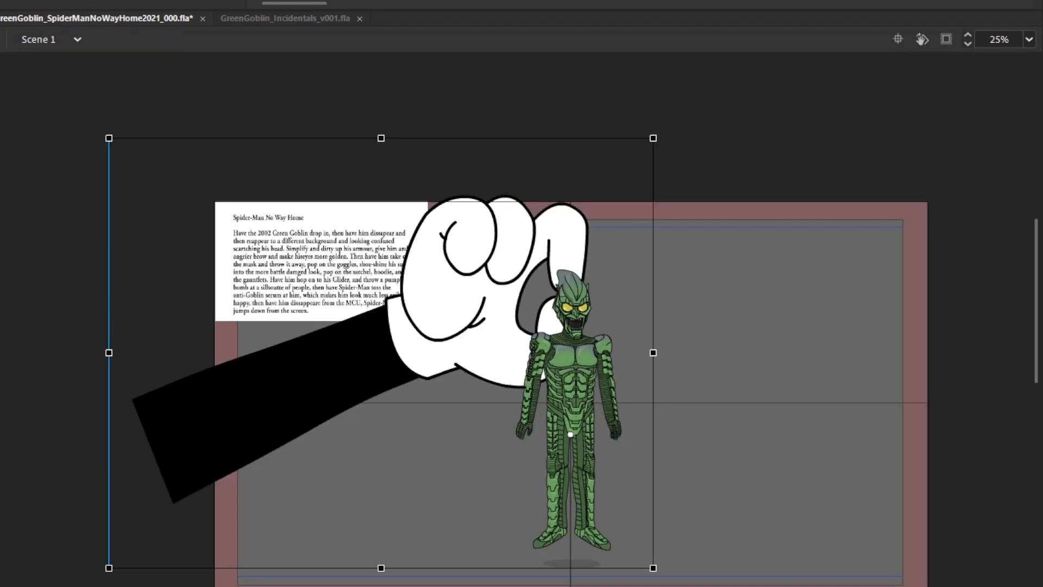
key(period)
key(comma)
key(comma)
key(comma)
key(comma)
key(comma)
key(comma)
Open the 2002_GreenGoblin symbol inside COMP_015 and insert a keyframe for the figure's parts at the landing pose
double_click(507, 239)
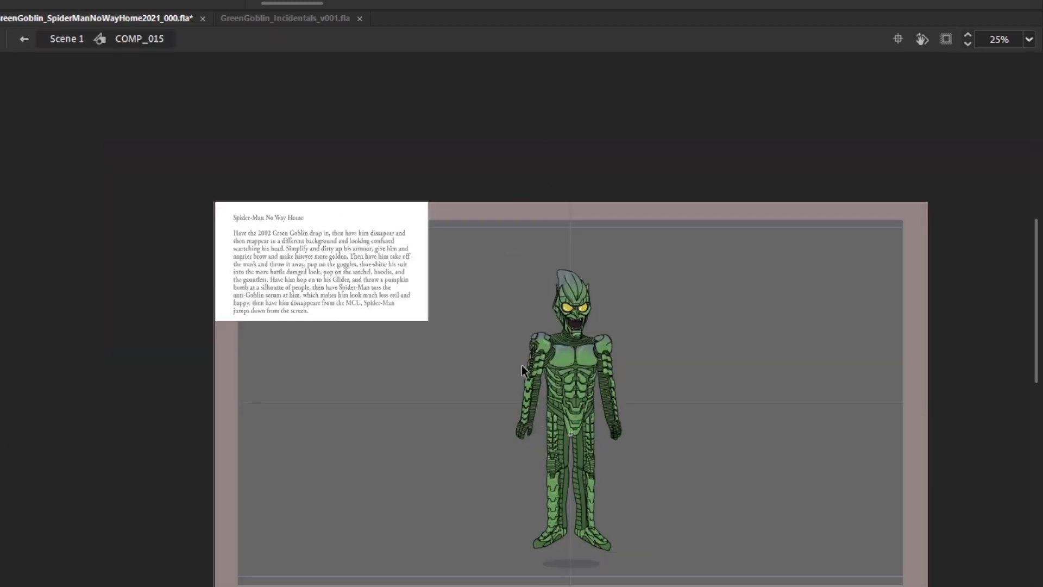
double_click(580, 305)
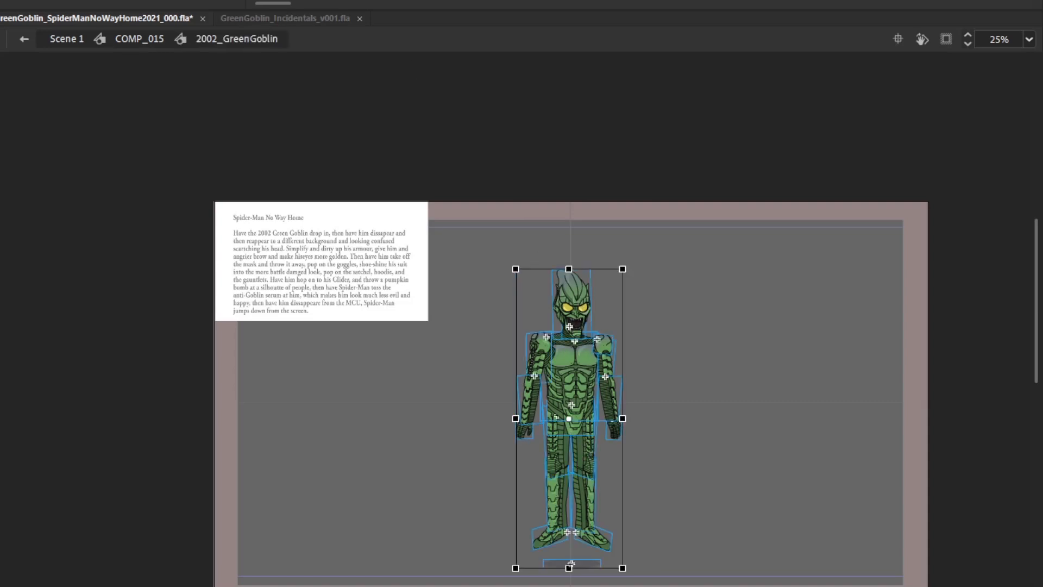
key(Escape)
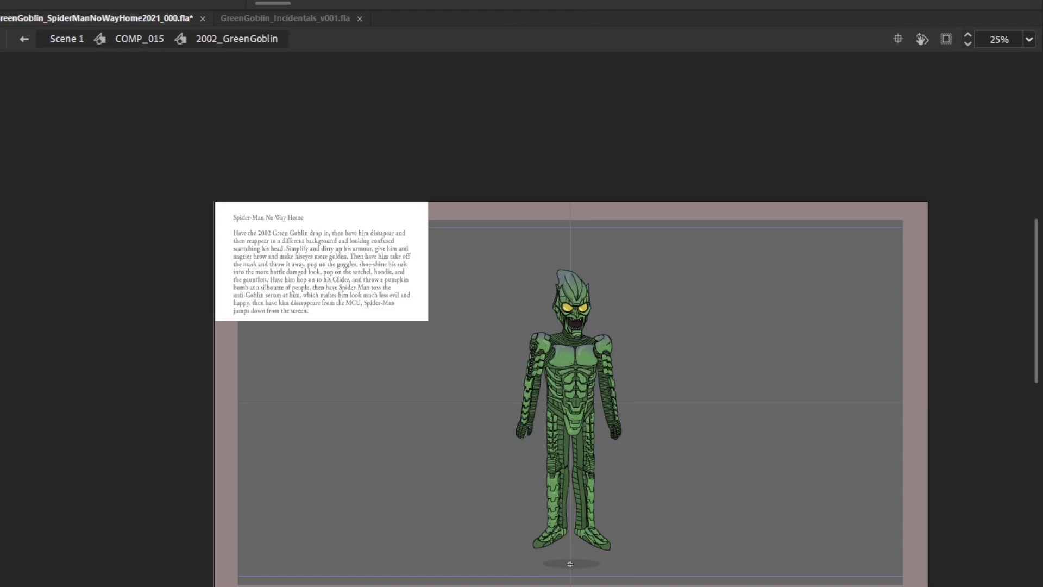
key(period)
key(period)
key(F6)
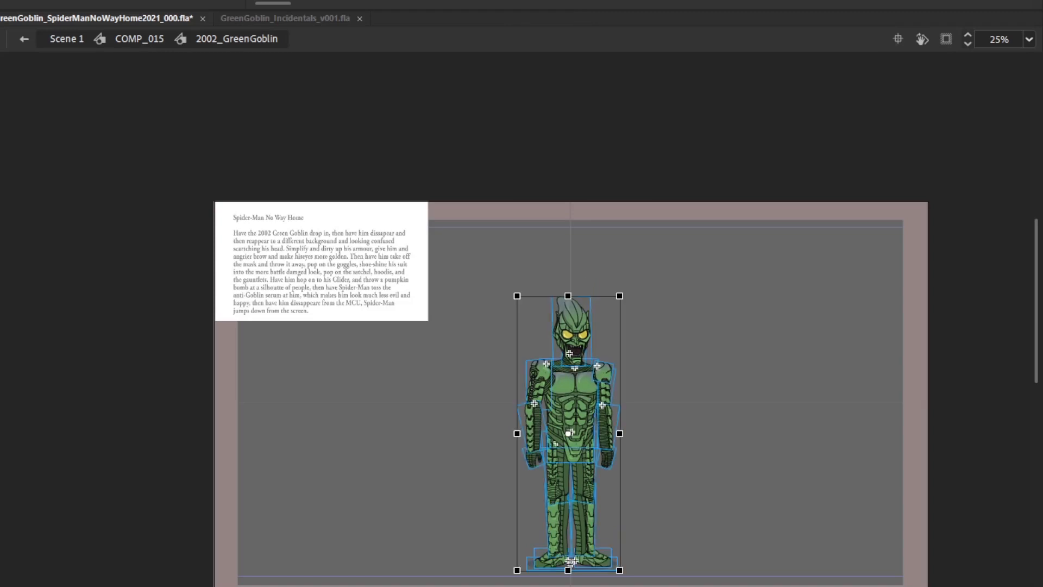
Paste the copied hand and arm behind the landed figure and flip them horizontally so the arm reaches in from the opposite side
key(comma)
key(comma)
key(period)
key(period)
key(period)
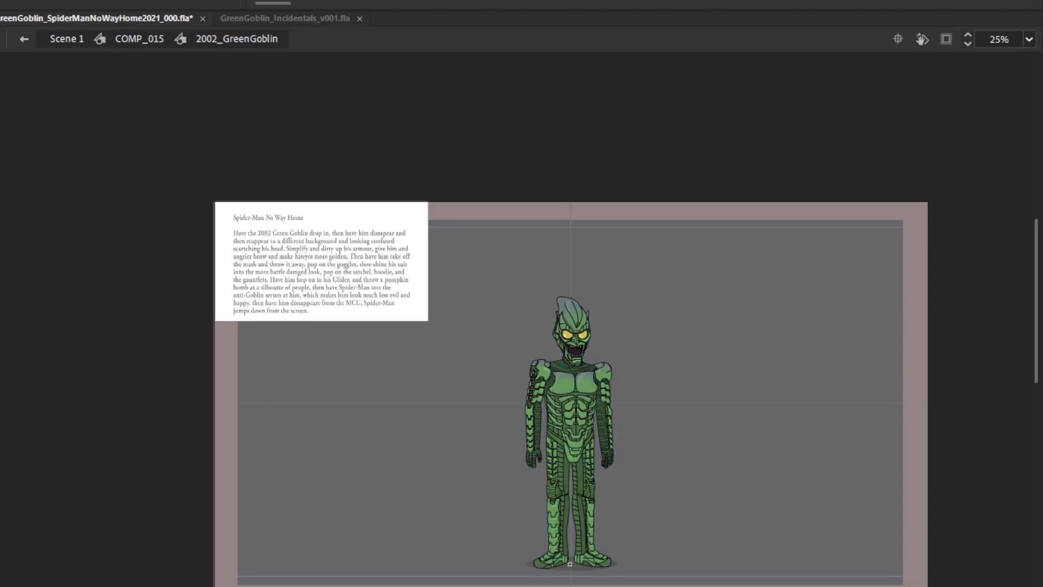
key(period)
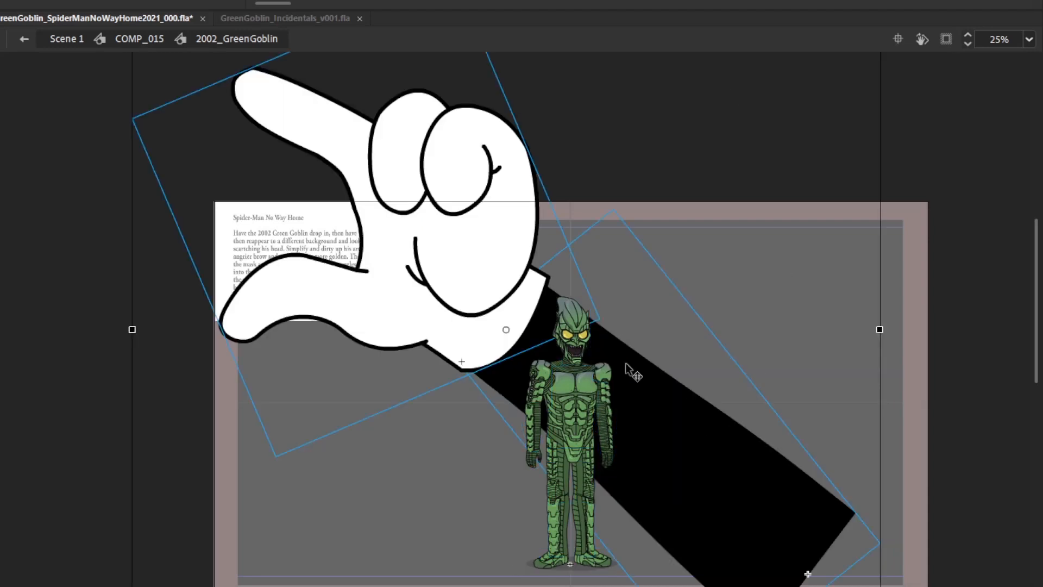
key(shift+h)
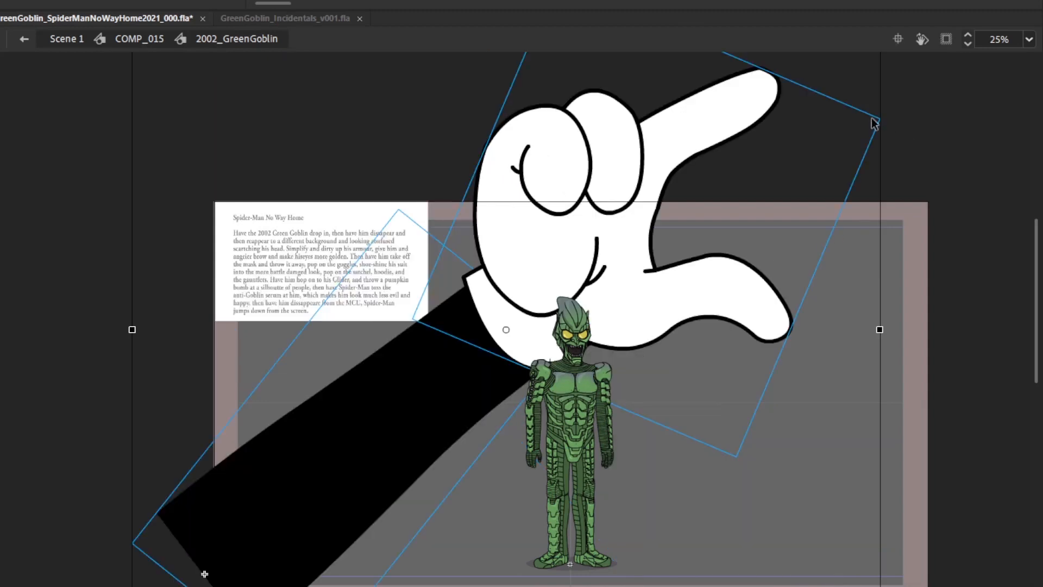
drag(866, 147, 792, 261)
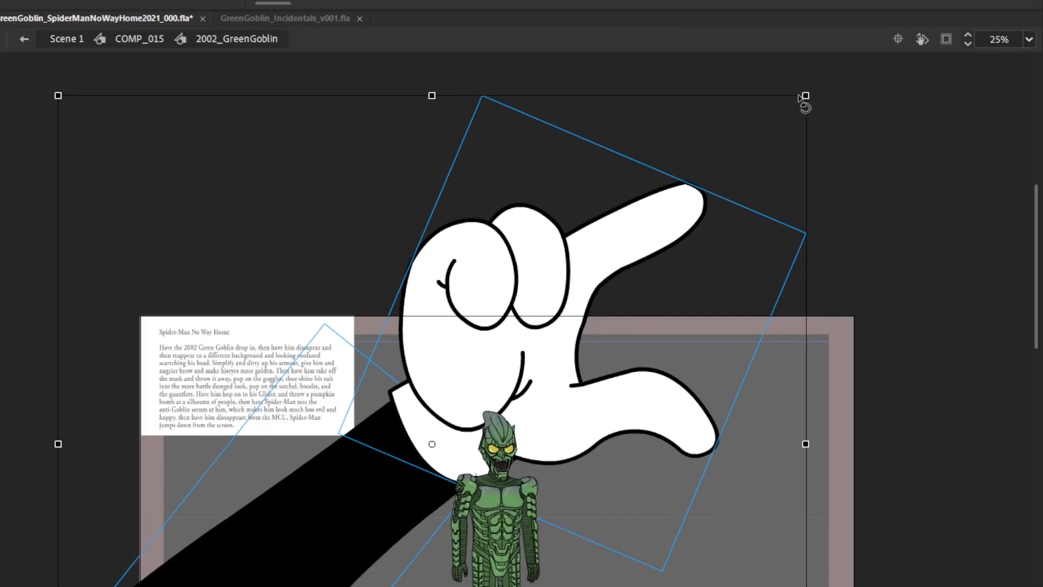
Scale down the hand and arm together behind the landed figure
drag(805, 95, 761, 138)
drag(865, 292, 565, 309)
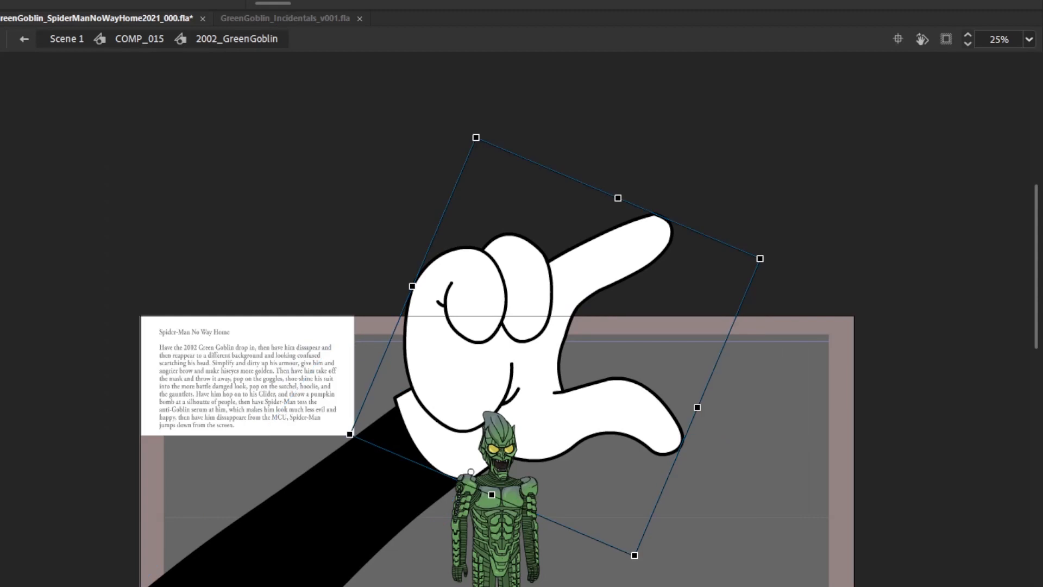
shift+click(389, 478)
drag(760, 138, 694, 200)
drag(690, 325, 739, 151)
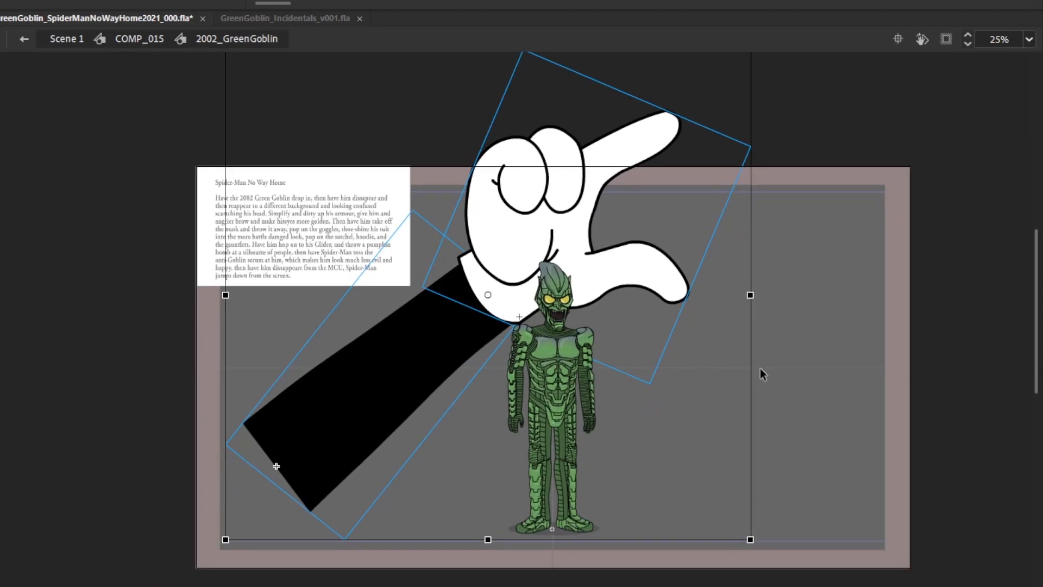
Rotate the hand and arm and reposition them so the open thumb and index finger reach around the figure's upper body
scroll(769, 157, up, 3)
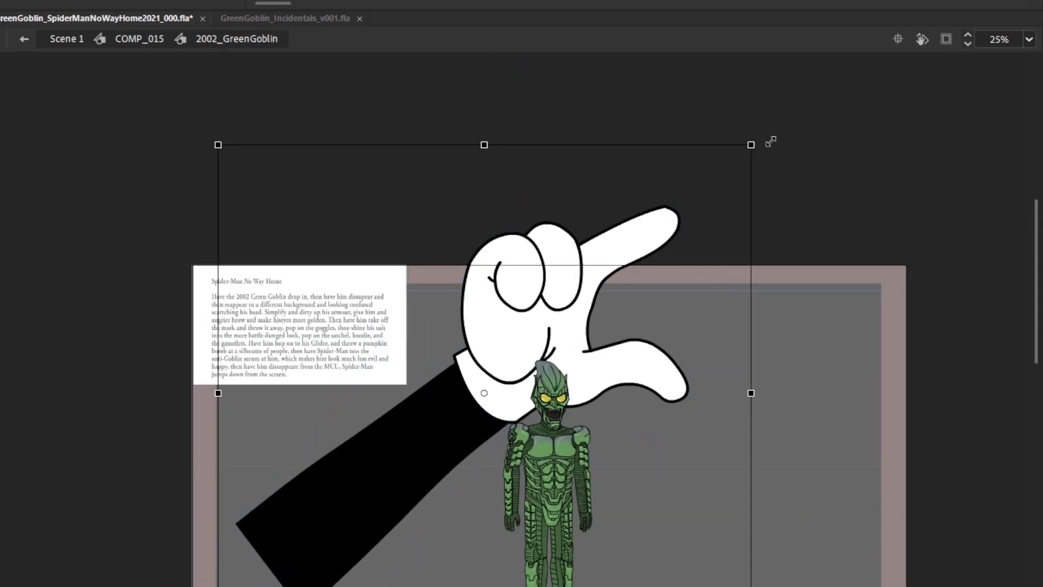
drag(768, 142, 733, 277)
drag(571, 313, 448, 337)
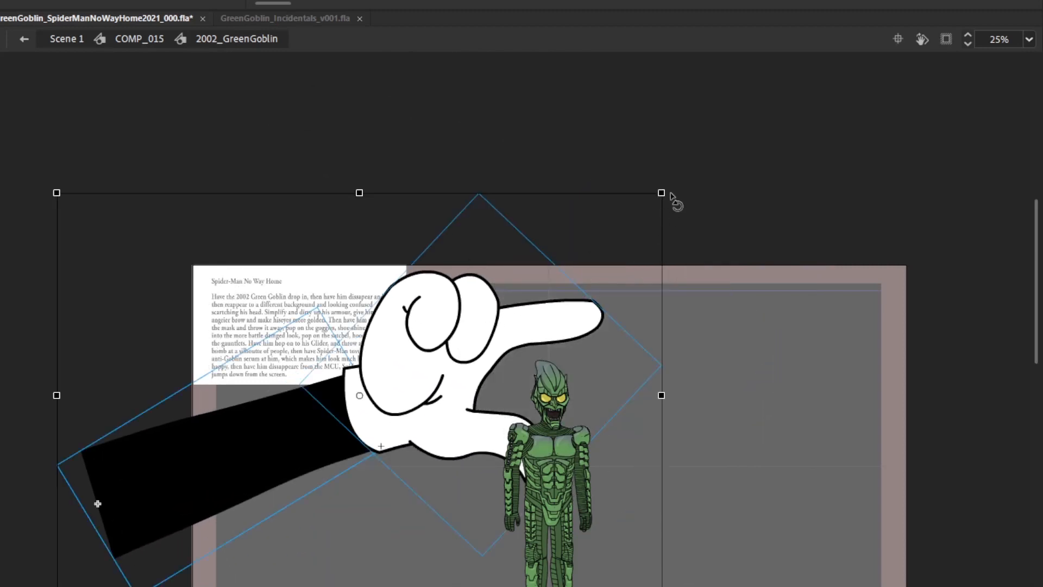
drag(675, 203, 592, 118)
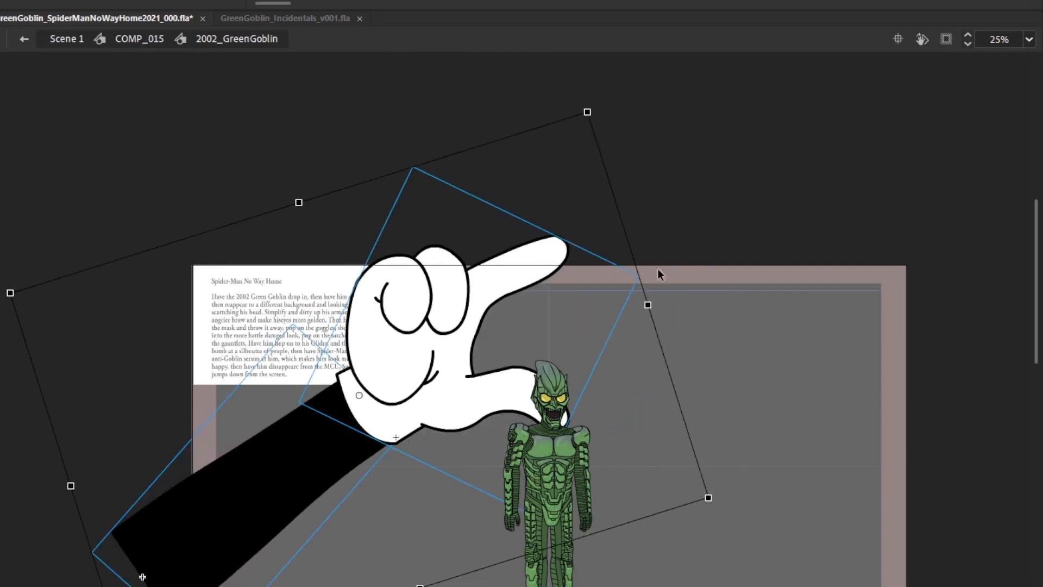
drag(449, 383, 433, 323)
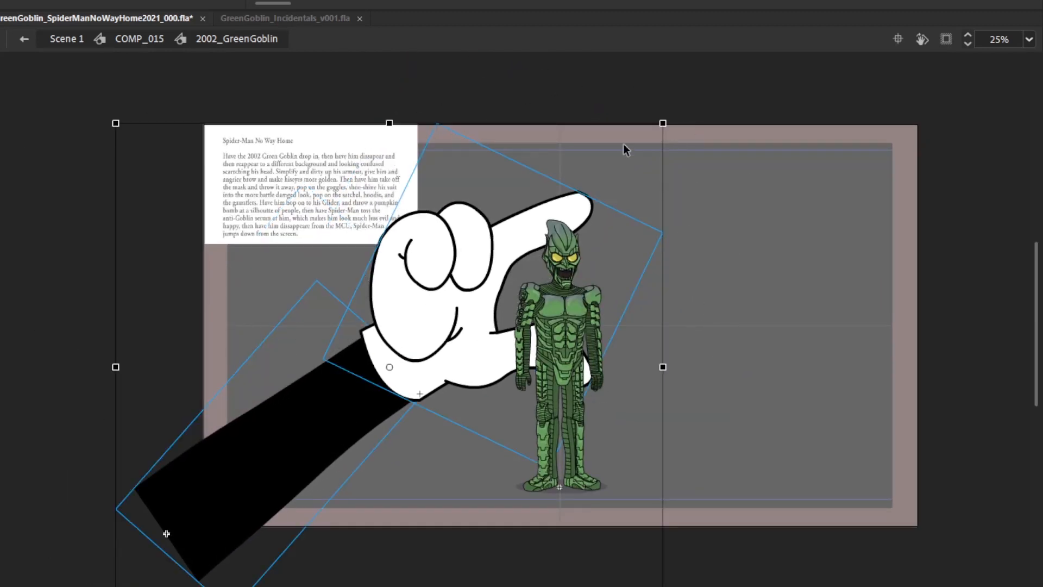
Open the MicheyArm symbol and extend the sleeve's cut end farther down and away from the hand
double_click(315, 436)
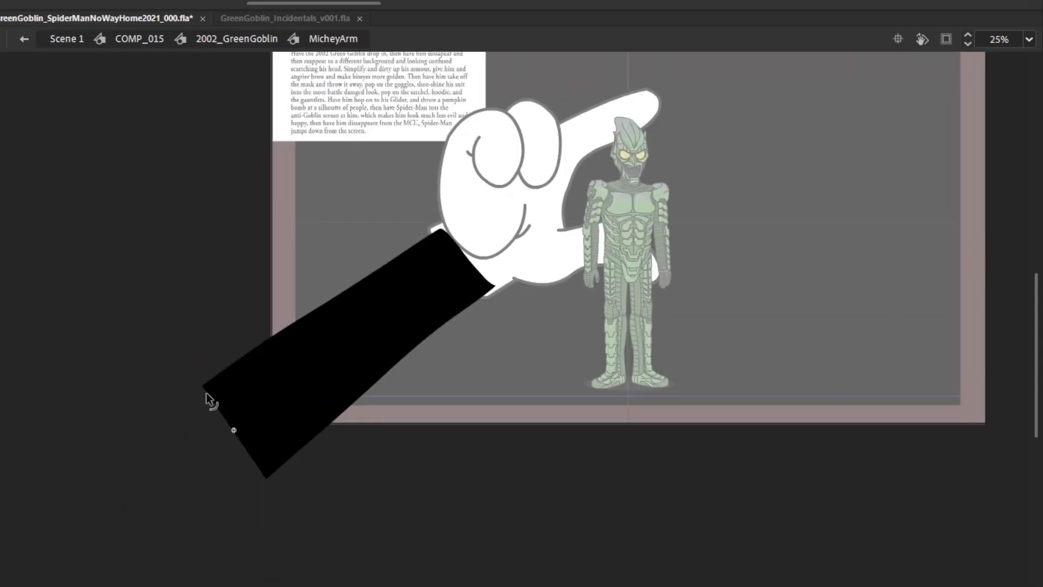
drag(201, 386, 126, 434)
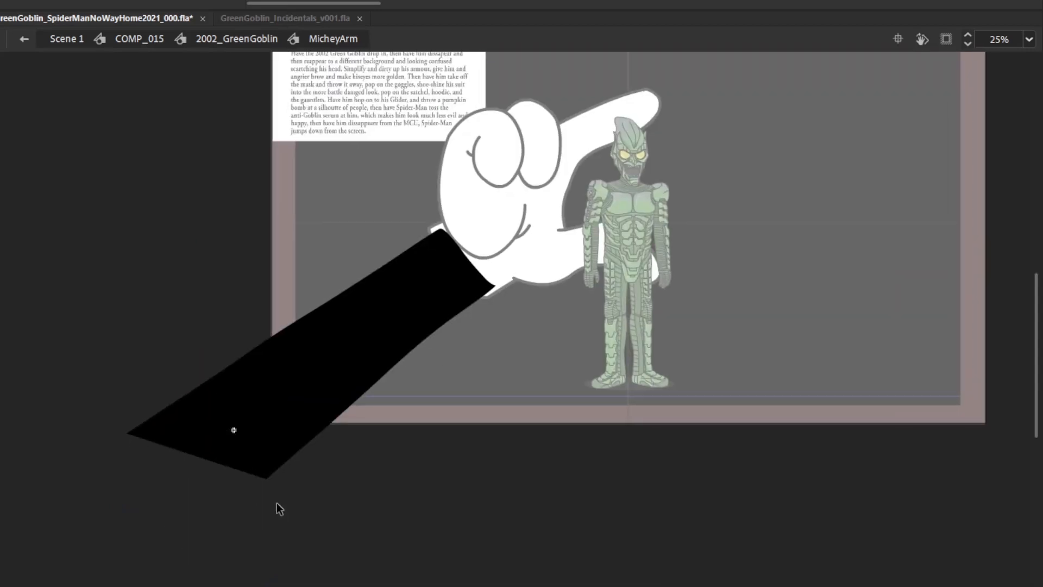
drag(265, 477, 187, 523)
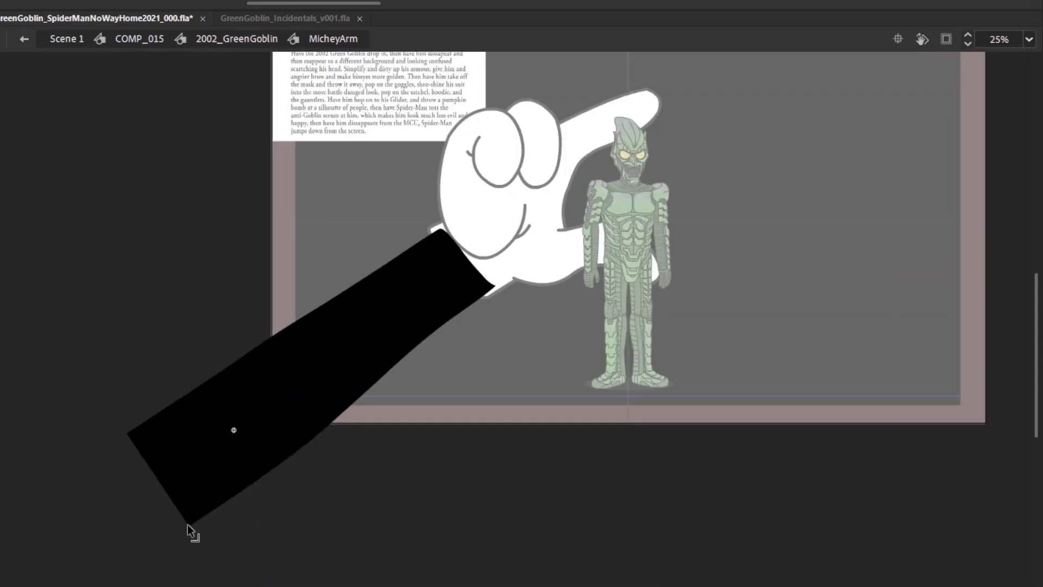
drag(127, 435, 125, 442)
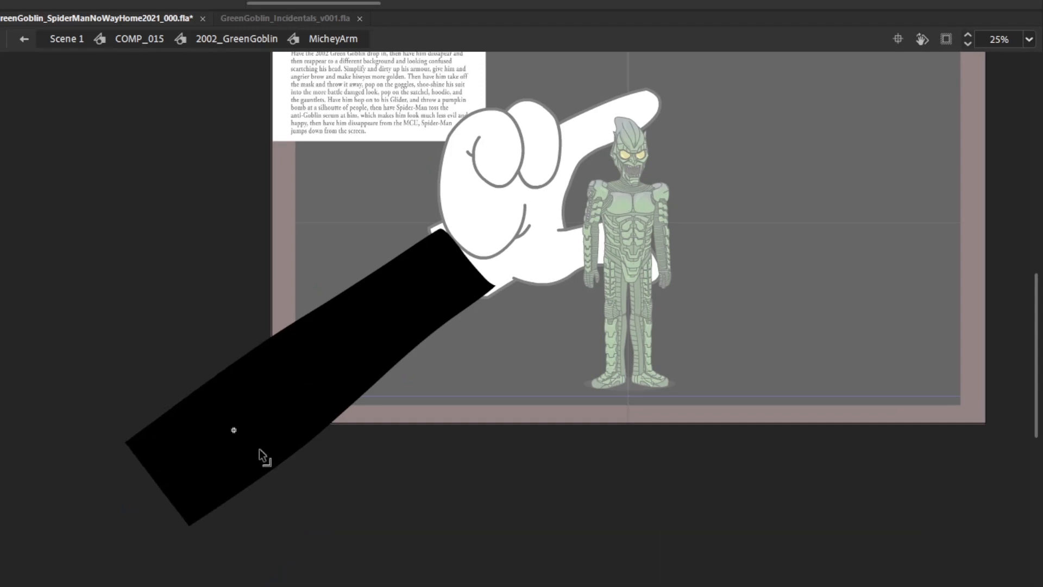
Compare the extended arm with the neighbouring arm drawings in MicheyArm and return to the 2002_GreenGoblin symbol
key(comma)
key(period)
key(period)
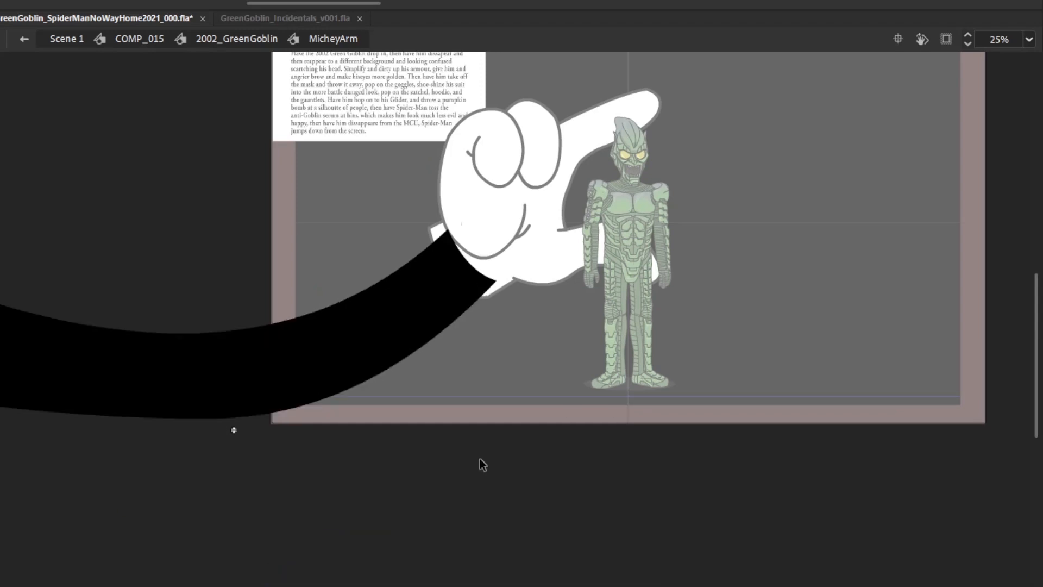
key(comma)
key(period)
drag(471, 413, 606, 434)
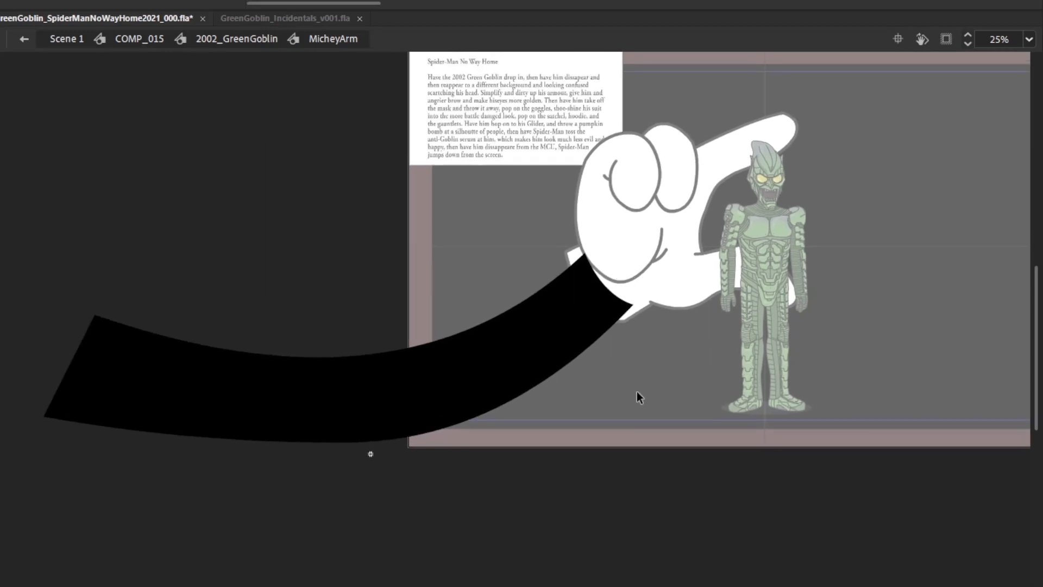
drag(895, 240, 654, 296)
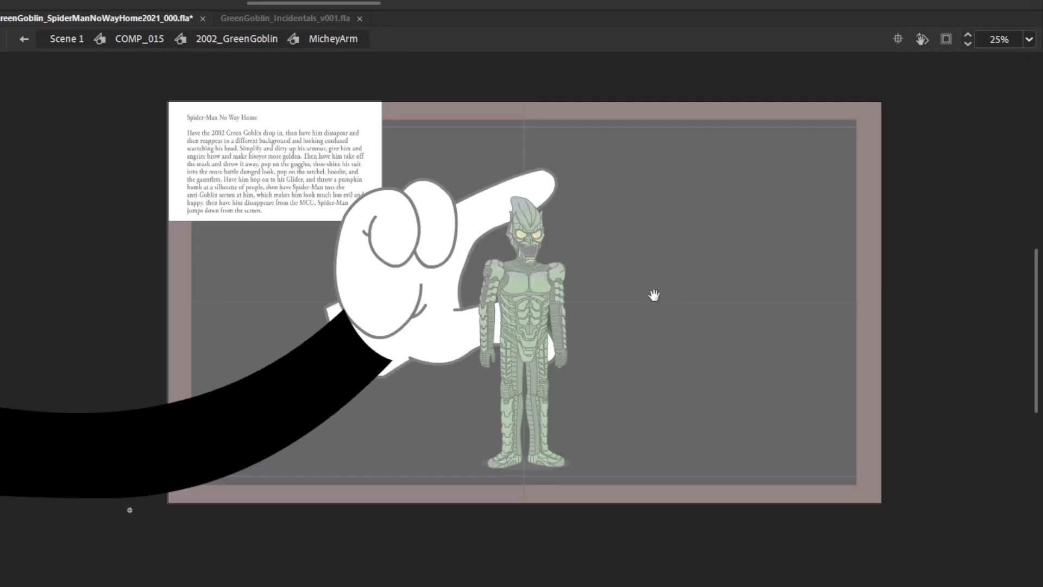
double_click(601, 244)
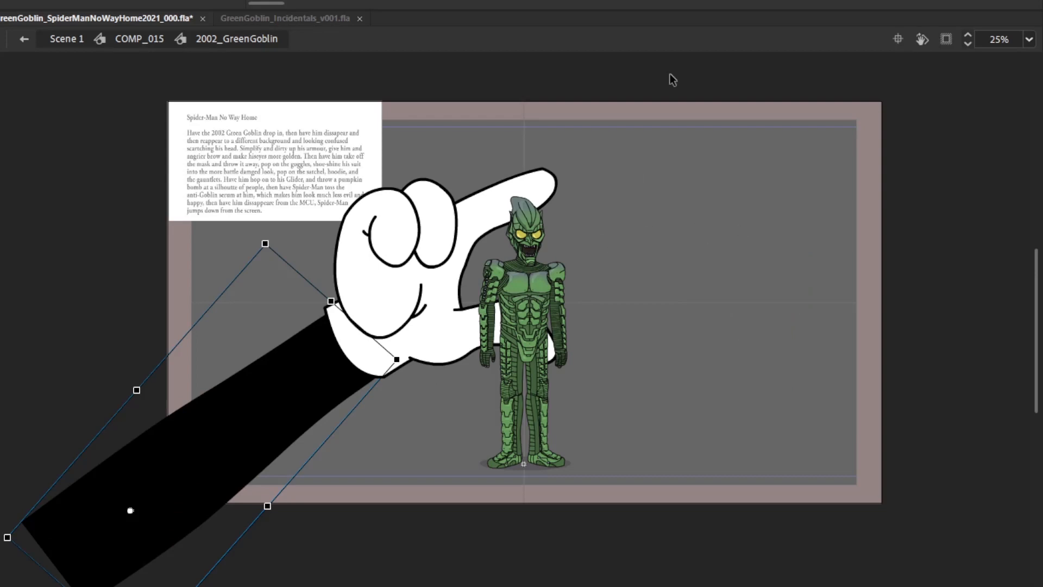
Select the hand and arm together and check how they line up with the figure in the adjacent frame
drag(323, 476, 403, 164)
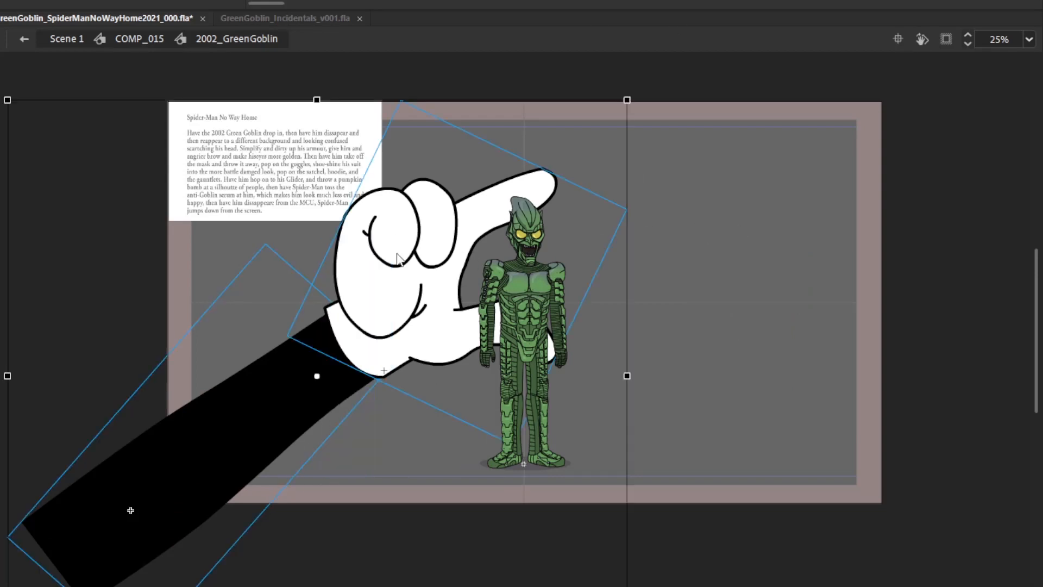
right_click(396, 255)
click(486, 479)
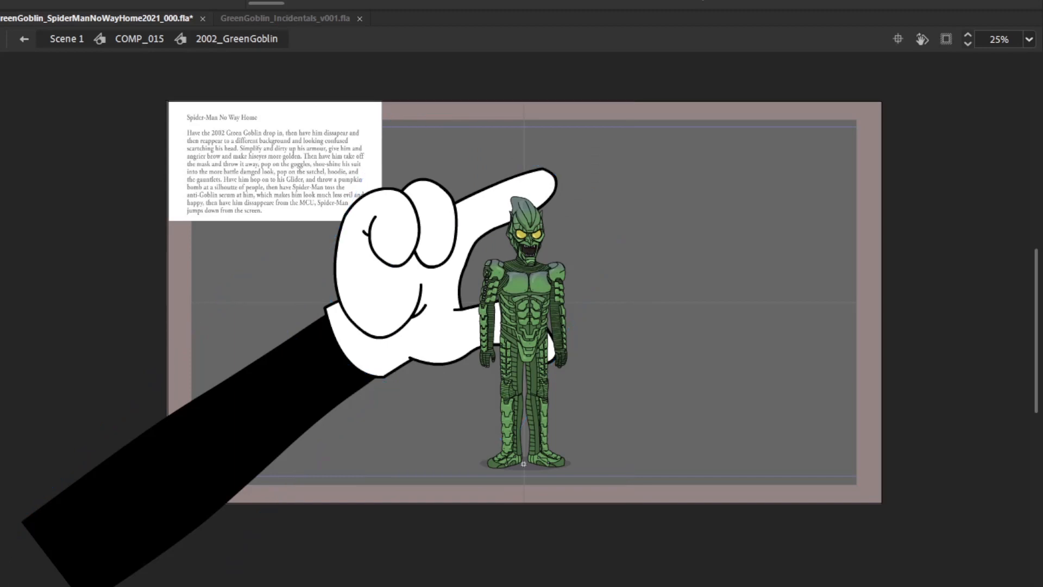
click(391, 260)
key(.)
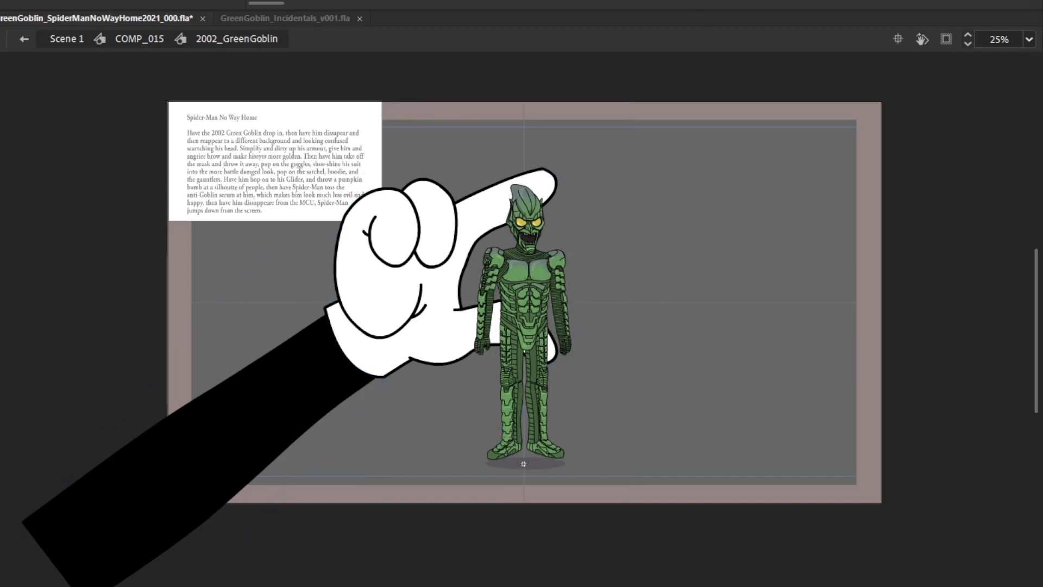
key(ctrl+a)
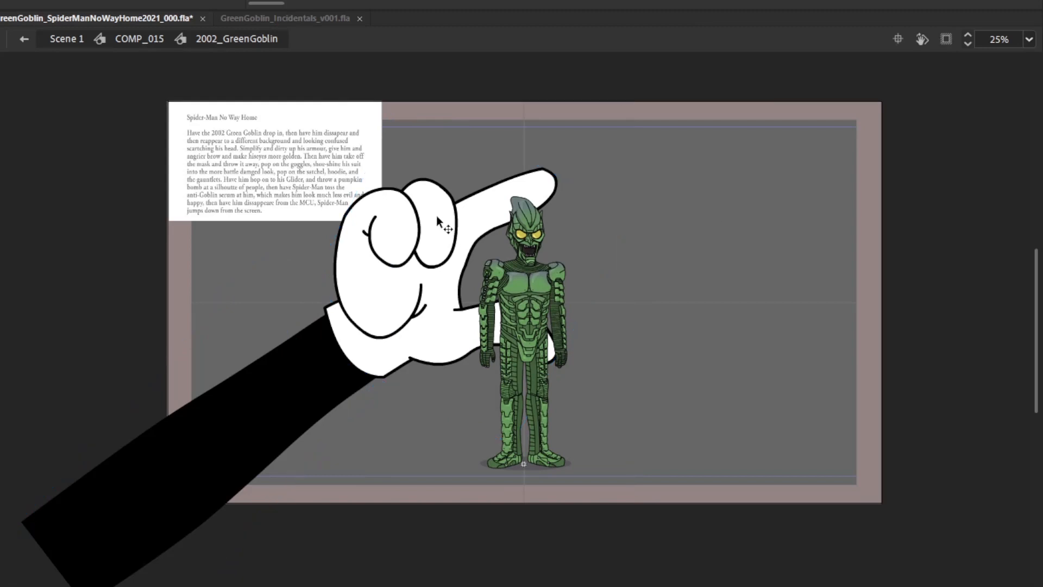
Step through the MicheyHand drawings to the grasping pose with curled index finger and thumb, and return to 2002_GreenGoblin
double_click(436, 216)
key(.)
key(ctrl+a)
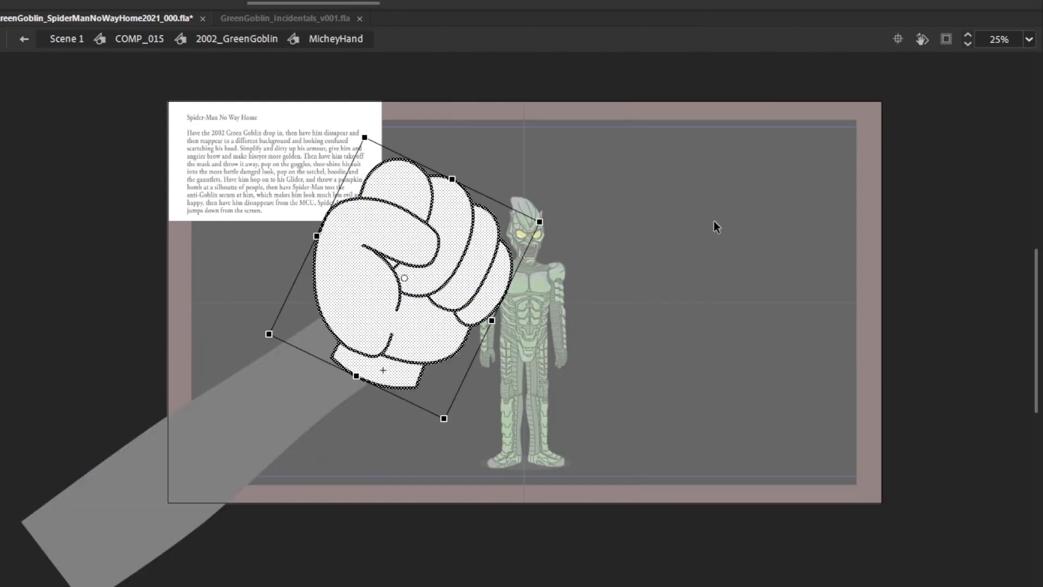
click(714, 220)
key(.)
key(.)
key(.)
key(.)
key(.)
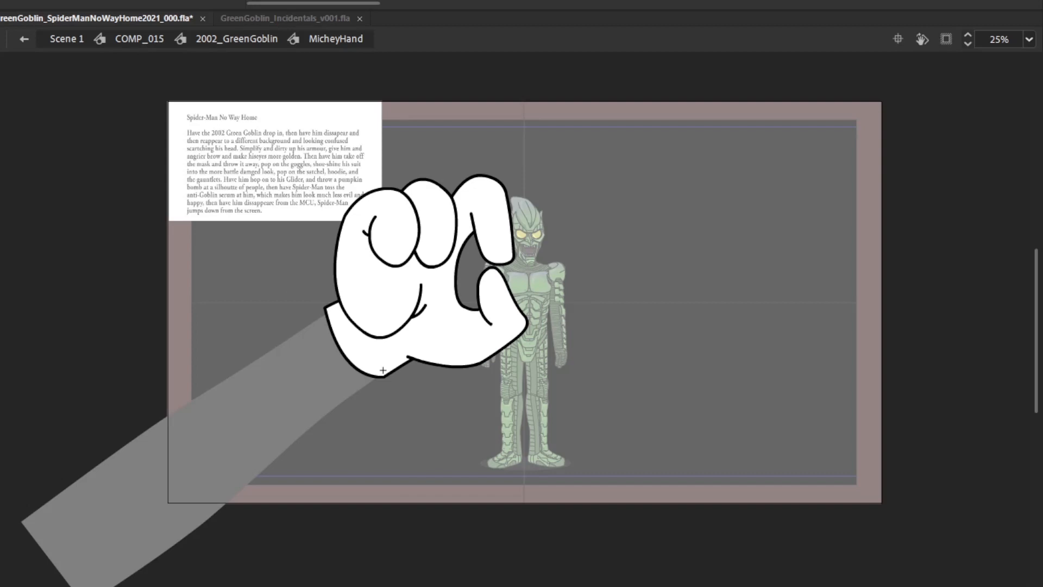
key(.)
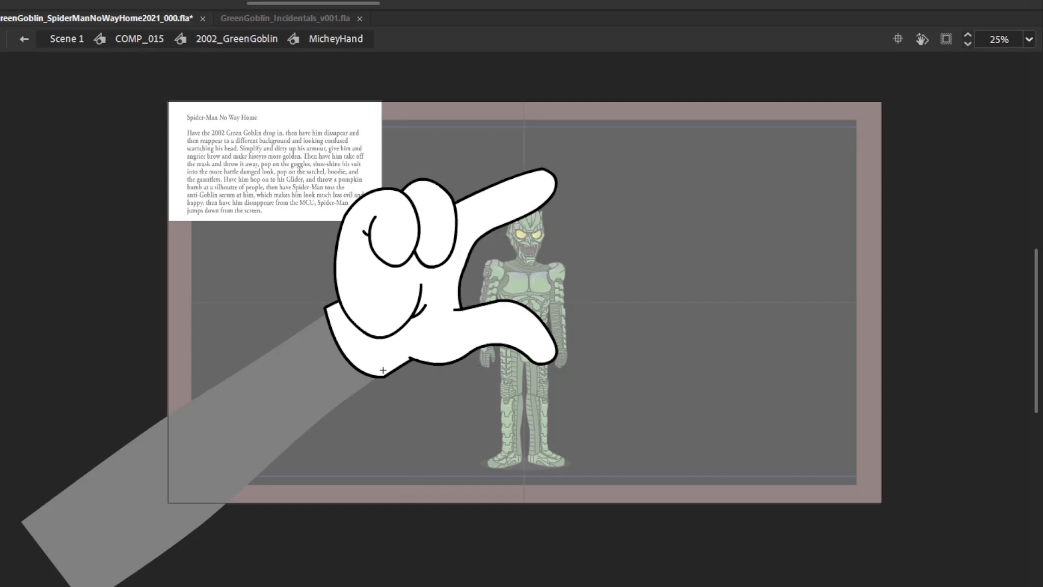
key(.)
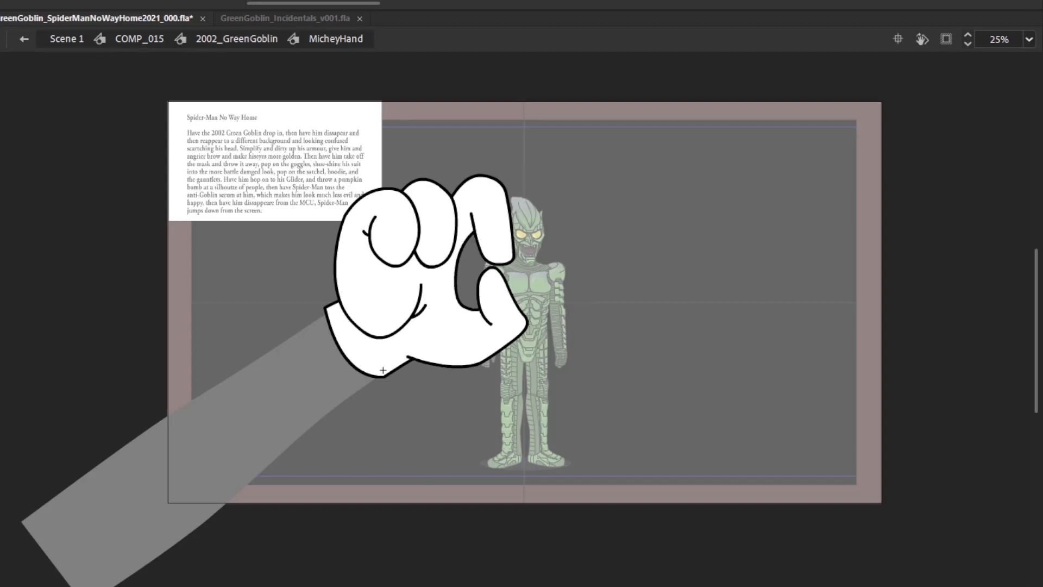
key(.)
key(.)
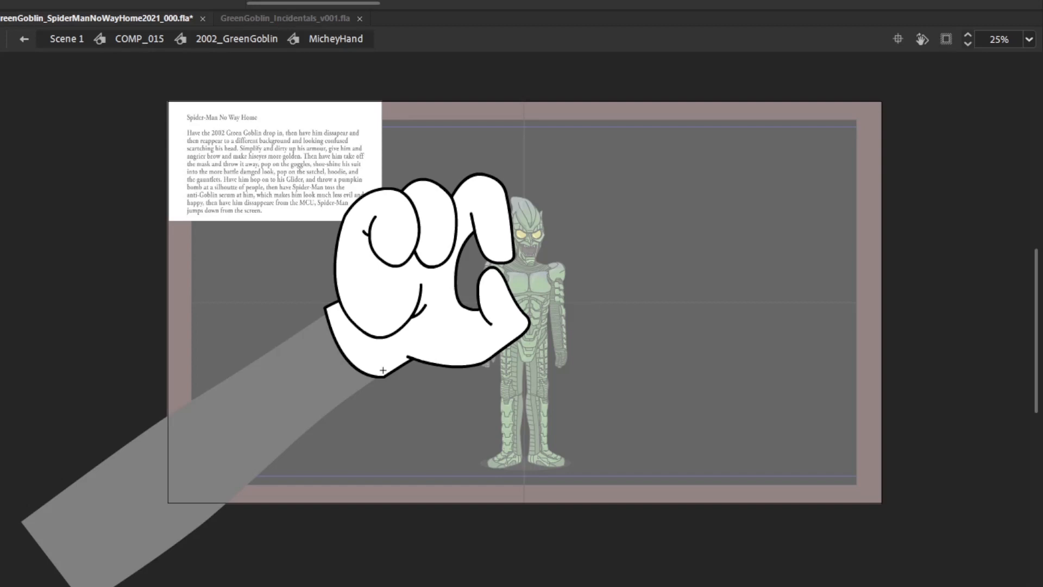
double_click(655, 204)
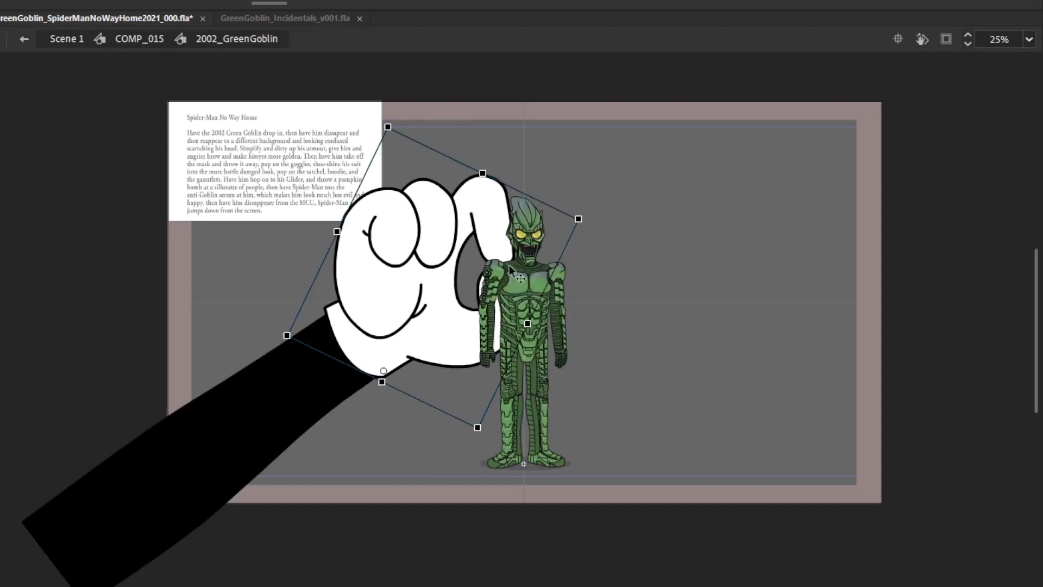
Move the grasping hand and arm up so the curled fingers reach the figure's head, and compare with the previous frame
shift+click(307, 381)
drag(403, 228, 433, 179)
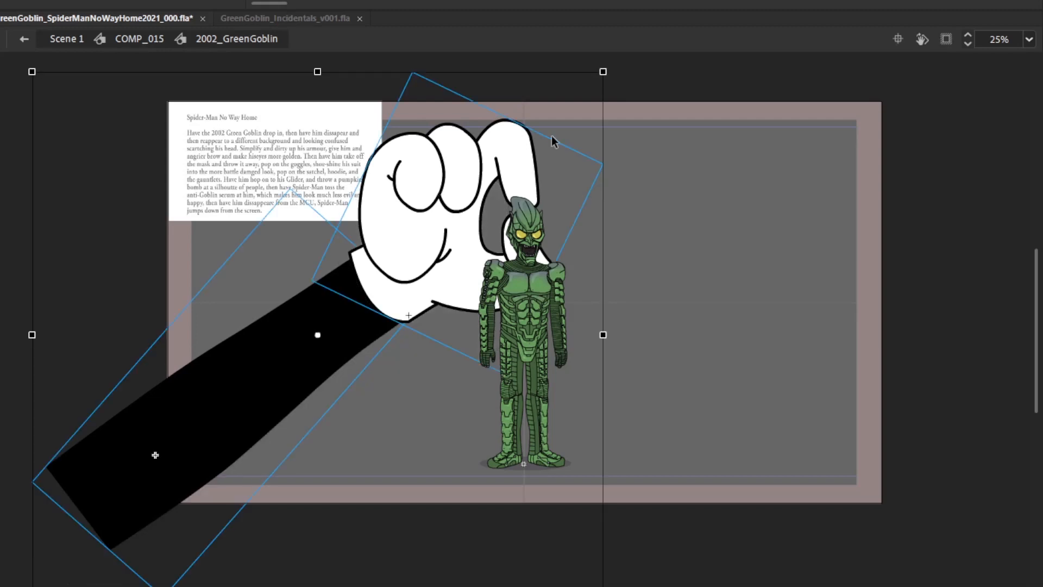
key(comma)
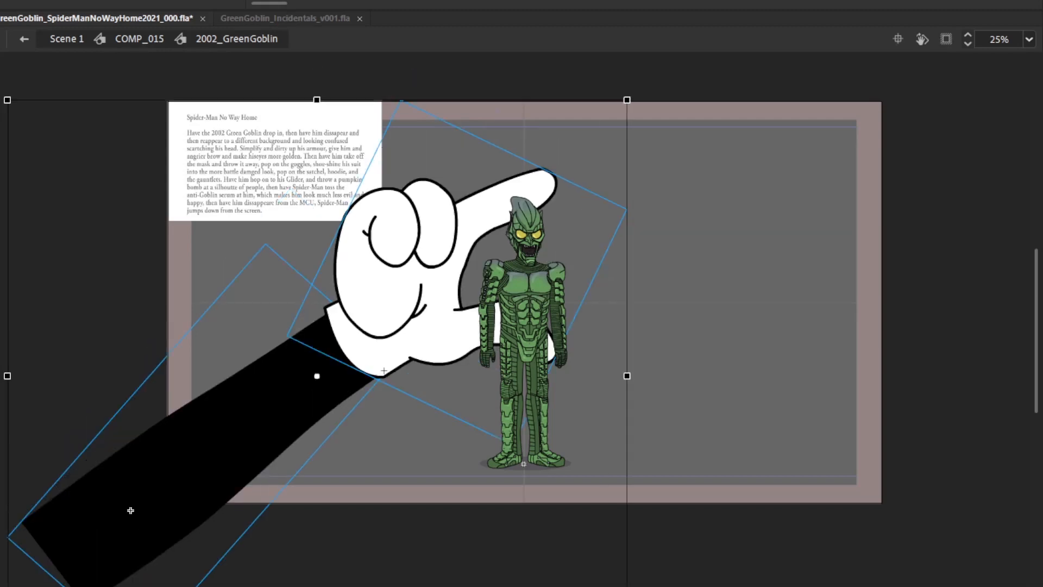
key(Return)
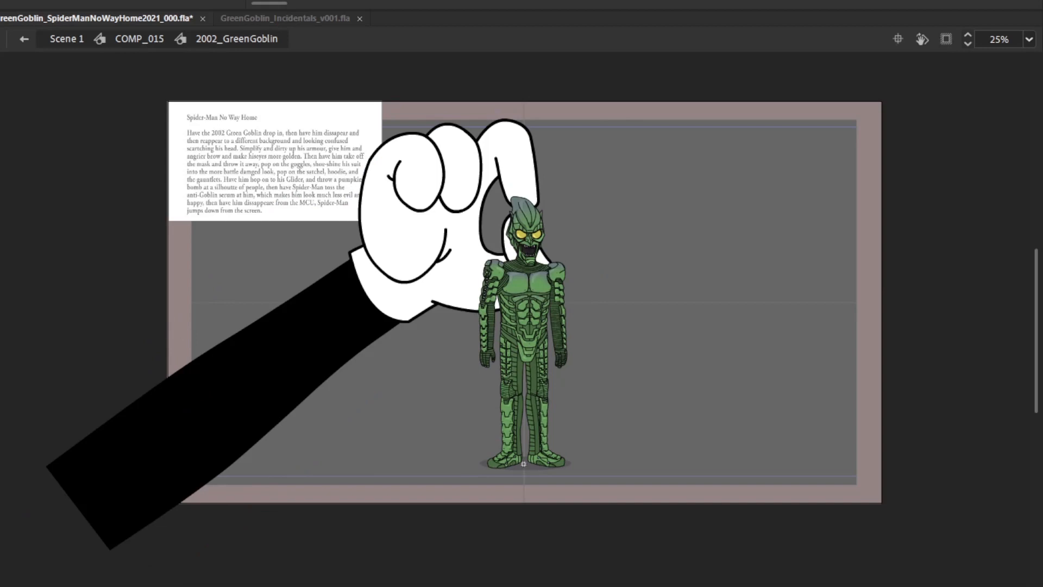
Rotate the open hand and arm counterclockwise and raise them for the reach before the grasp, and compare the adjacent frames
drag(347, 464, 484, 155)
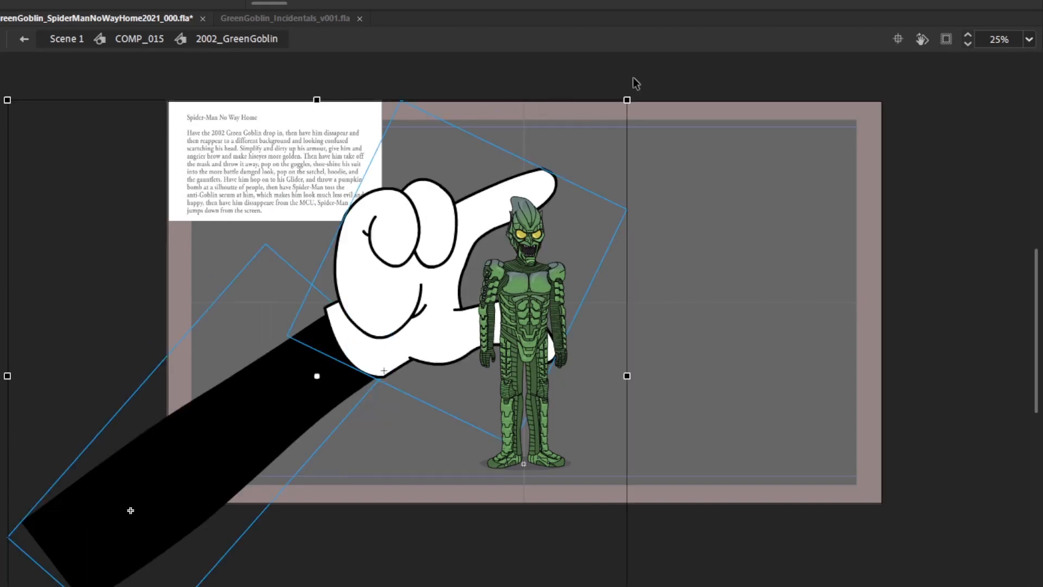
drag(637, 100, 594, 61)
drag(510, 159, 513, 134)
click(633, 0)
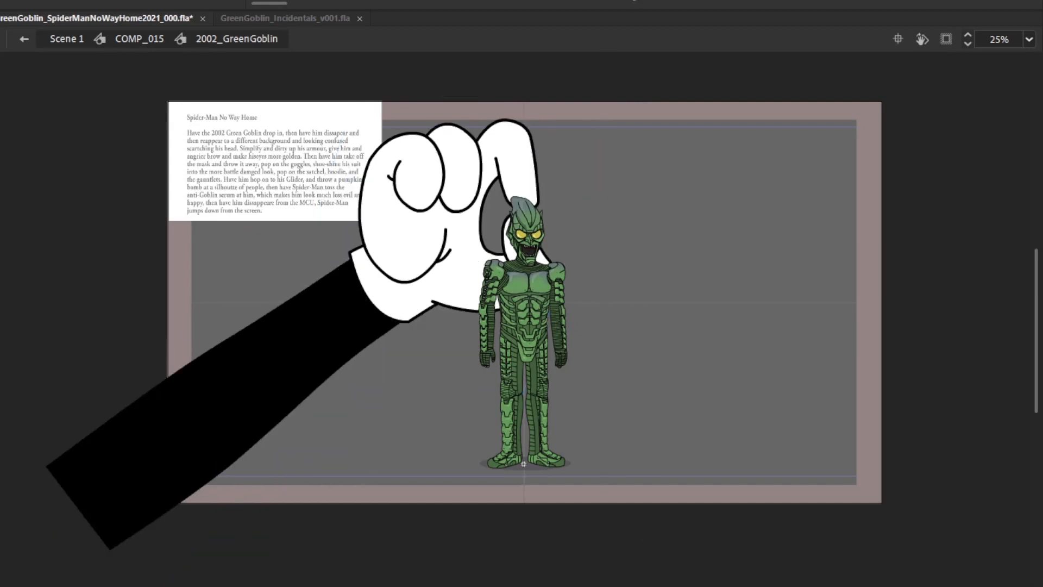
key(period)
key(comma)
key(period)
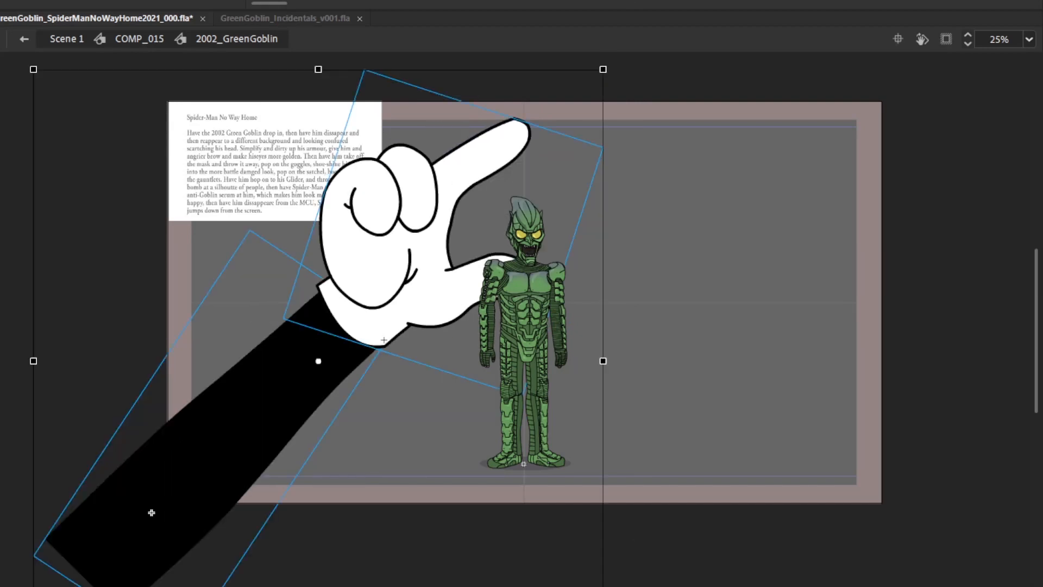
Shift the open hand and arm slightly away from the figure and scale them down a little
drag(427, 200, 414, 204)
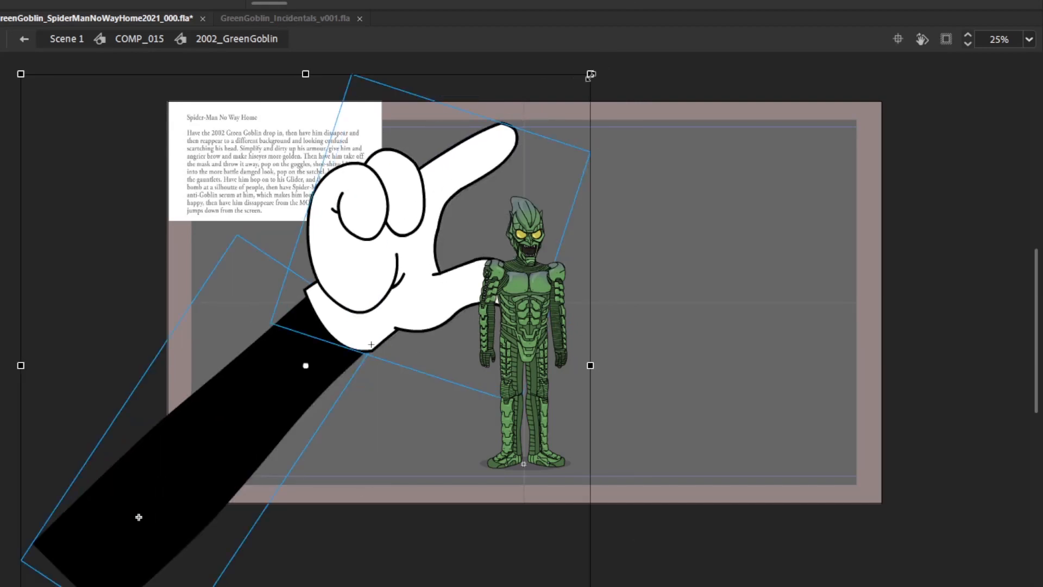
drag(591, 74, 582, 83)
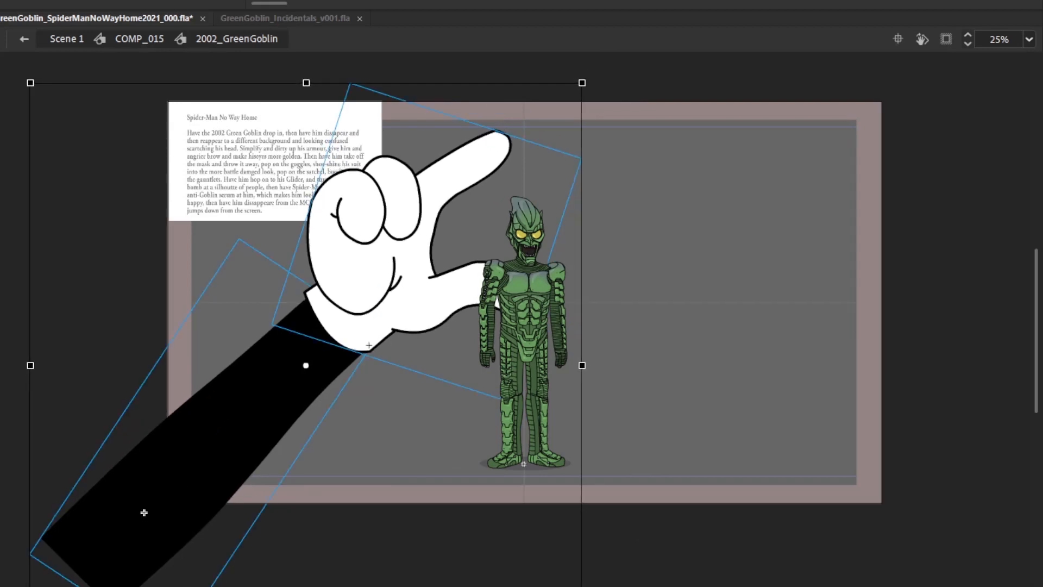
key(Escape)
click(369, 345)
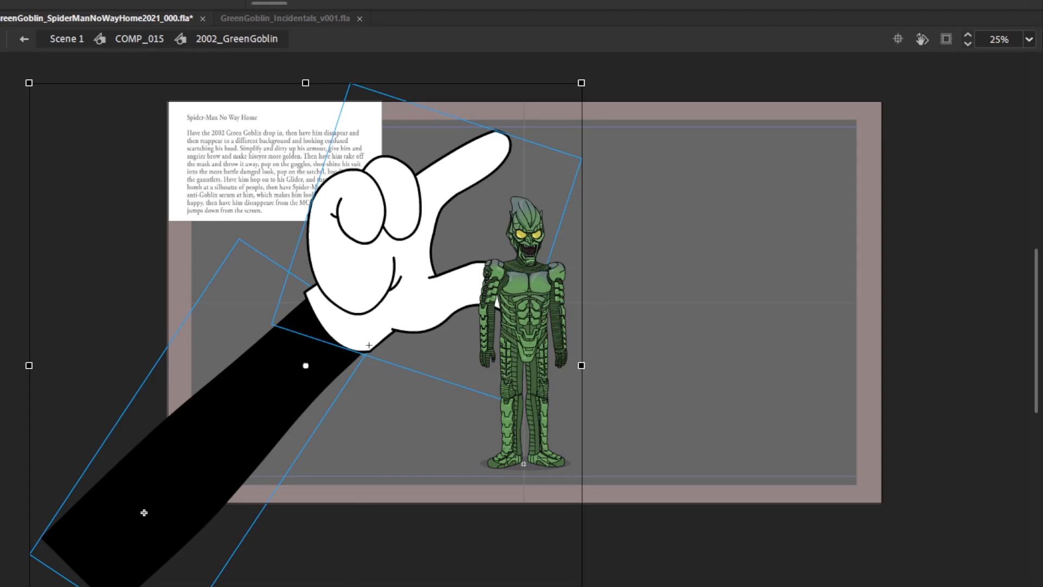
Shrink and tilt the open hand and arm, move them off the stage's left side, and open the MicheyHand symbol
drag(588, 86, 511, 116)
drag(394, 244, 95, 324)
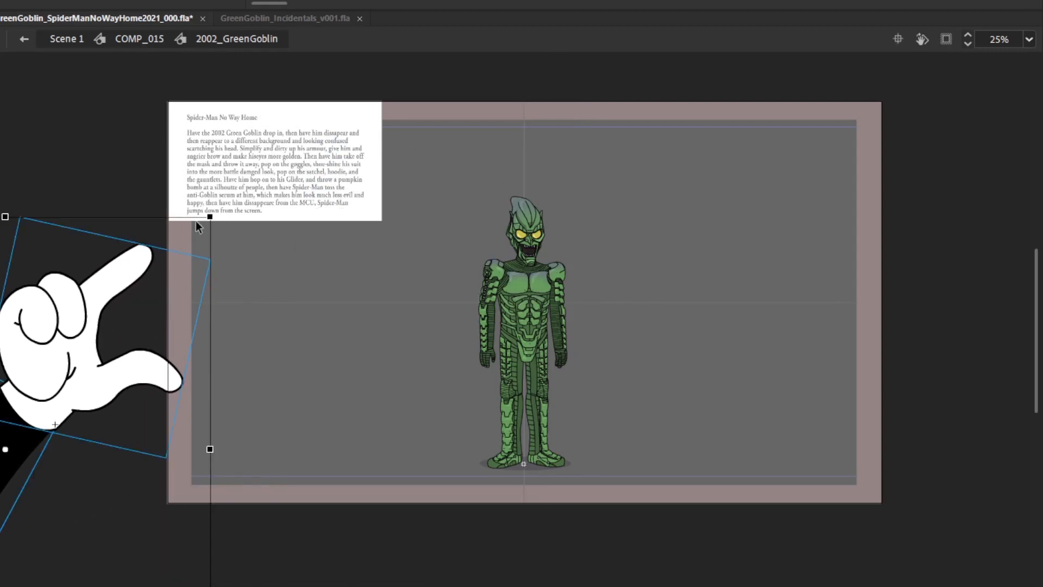
drag(157, 155, 128, 263)
double_click(131, 264)
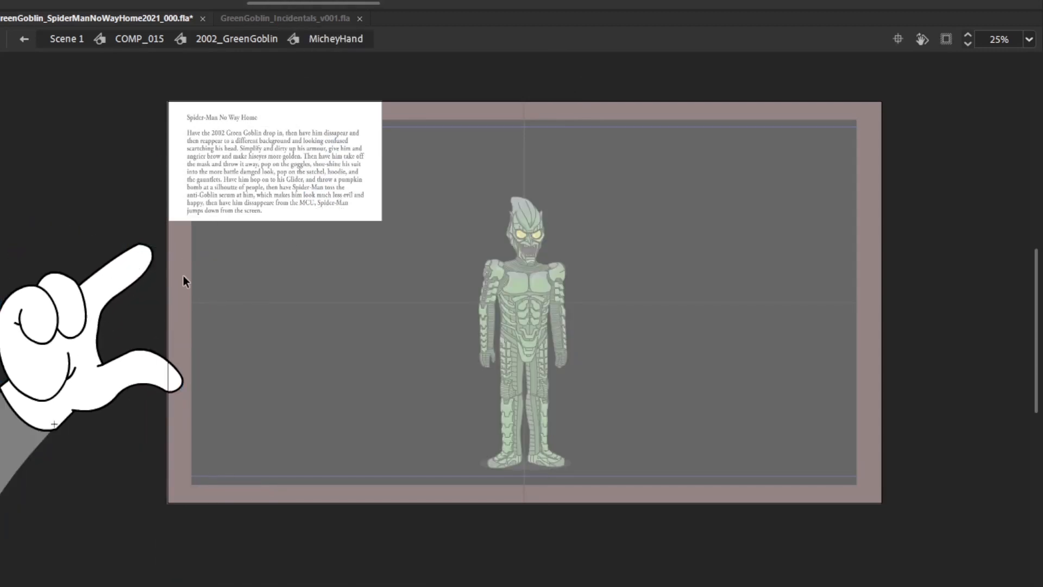
Examine the open and curled hand poses inside MicheyHand frame by frame, and return to the 2002_GreenGoblin symbol
key(period)
key(period)
key(period)
key(period)
key(period)
key(period)
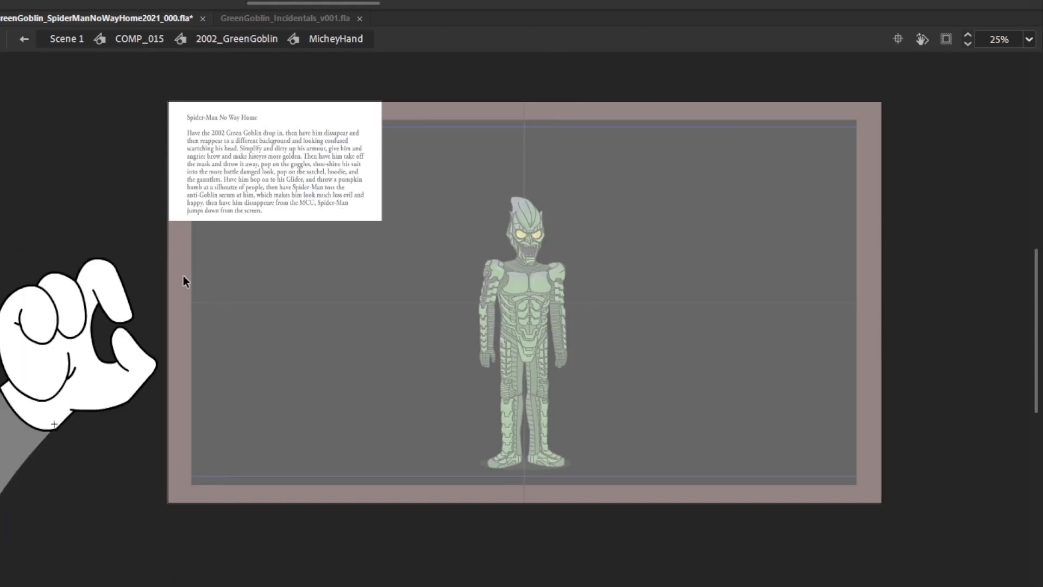
key(comma)
key(period)
key(period)
double_click(681, 211)
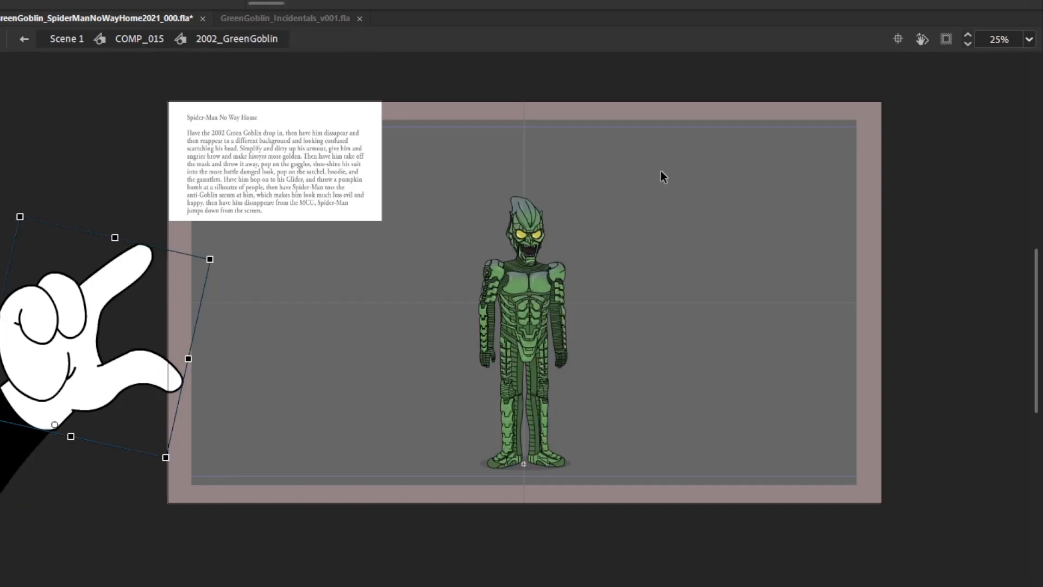
Rotate the open hand and arm slightly counterclockwise, shift them farther off the stage's left side, and compare with the following frames
drag(252, 321, 350, 264)
key(ctrl+a)
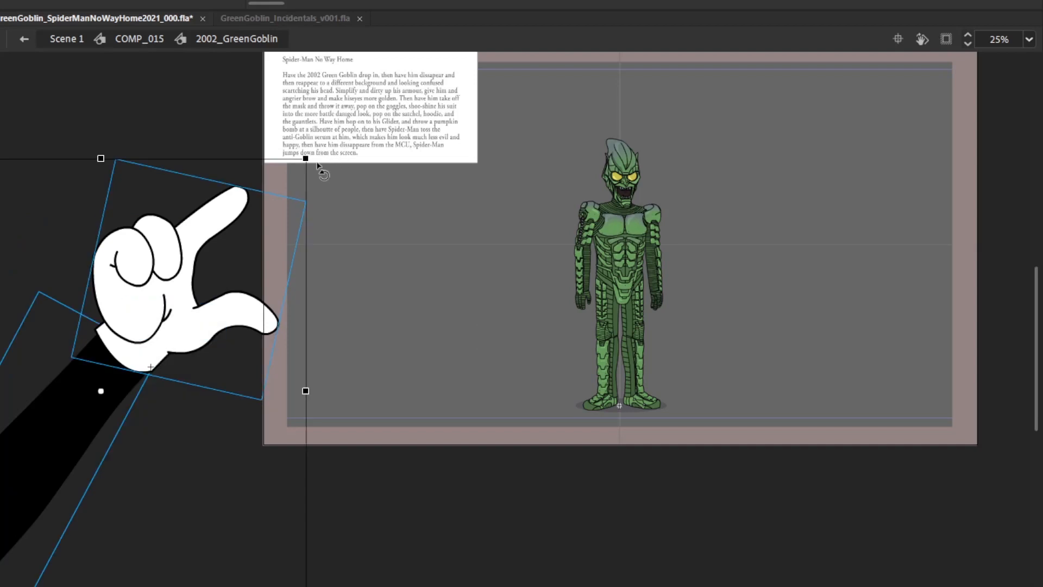
drag(318, 152, 303, 138)
drag(220, 195, 209, 208)
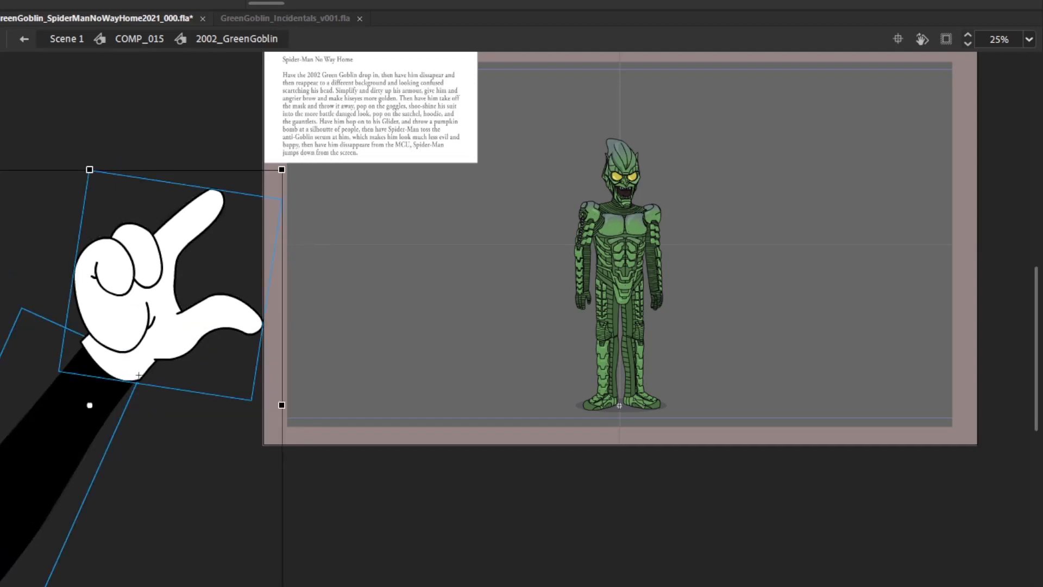
key(period)
key(period)
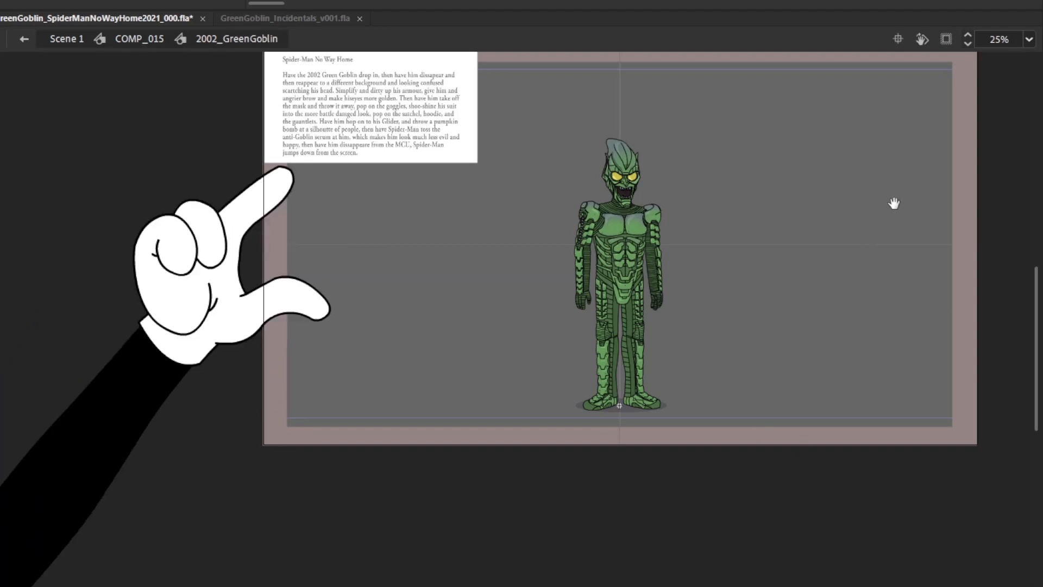
Review the hand's reach and grasp frame by frame with off-stage content clipped, and restore the unclipped view
drag(895, 204, 770, 272)
key(period)
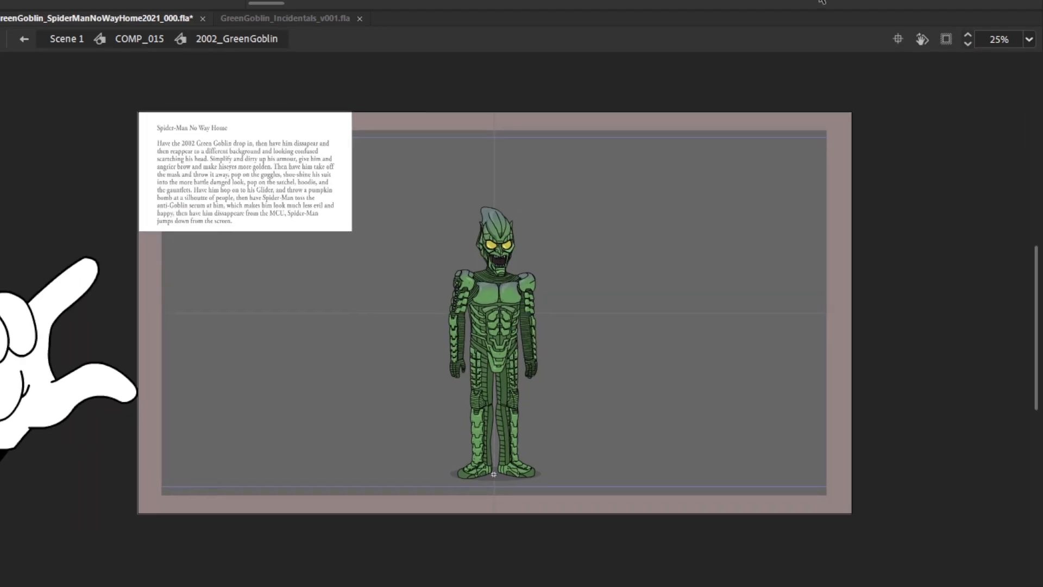
click(946, 44)
key(period)
key(period)
key(period)
key(period)
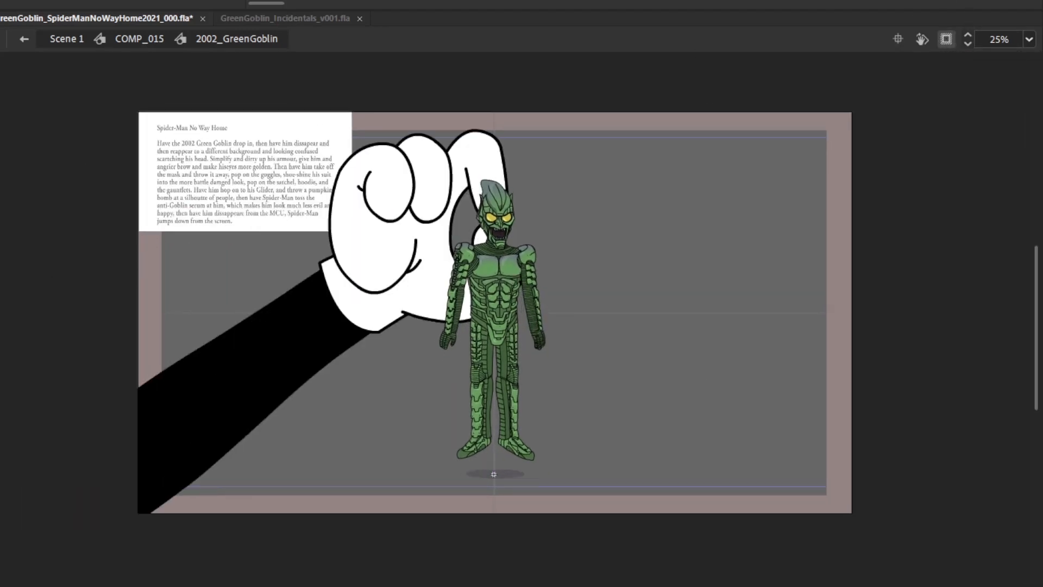
click(946, 39)
key(period)
key(period)
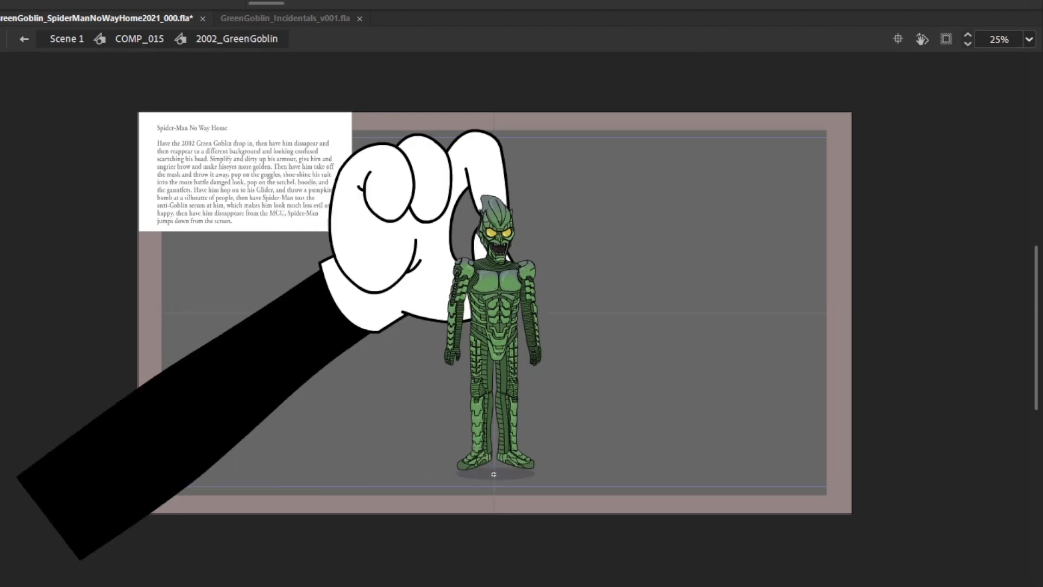
key(period)
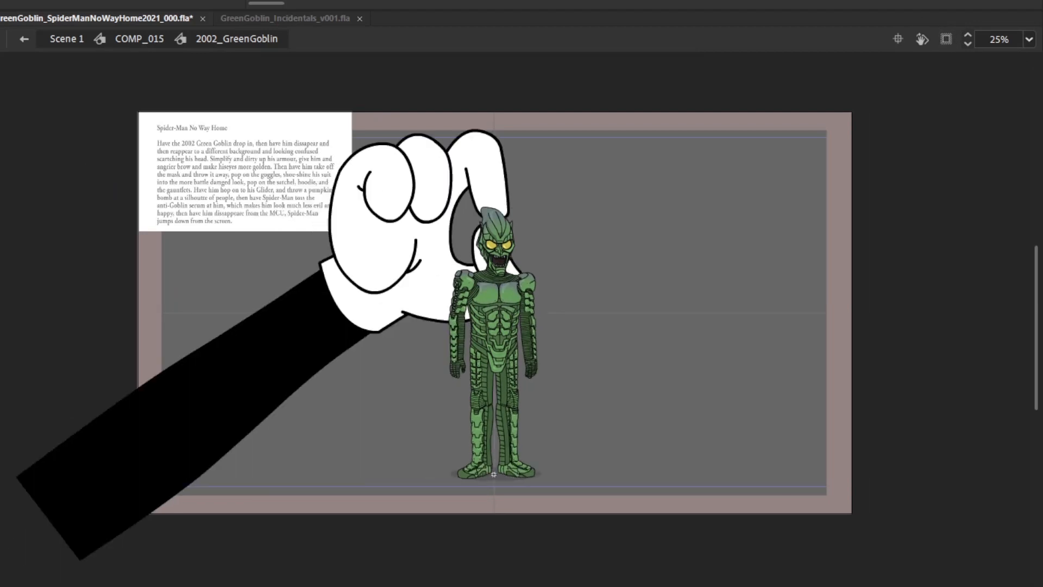
Raise the grasping hand and arm on the frame where the figure is lifted highest, keeping the fingers at its head
key(comma)
key(comma)
key(comma)
key(comma)
key(comma)
key(period)
key(period)
key(period)
key(period)
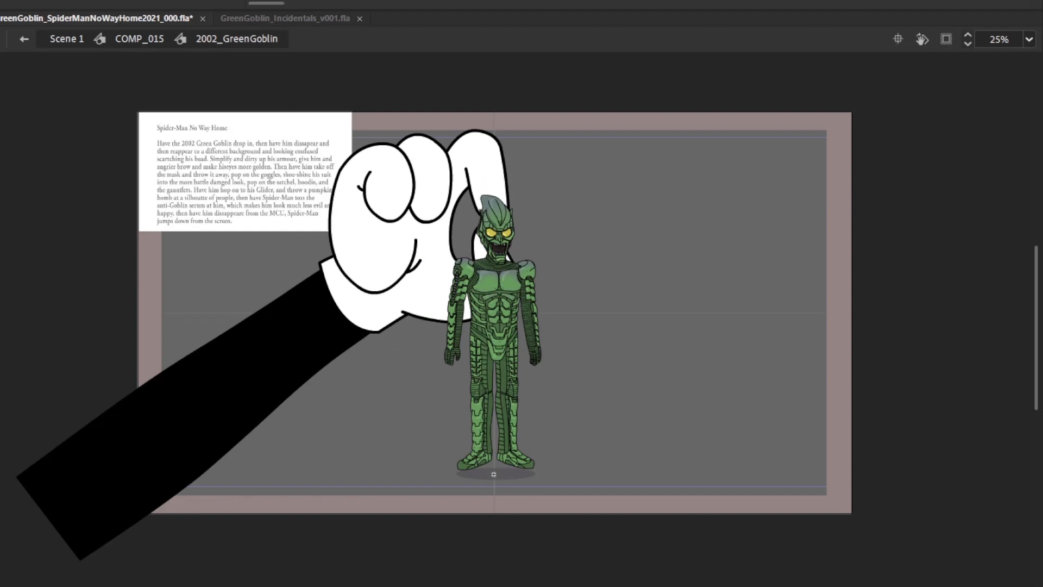
click(742, 2)
click(126, 465)
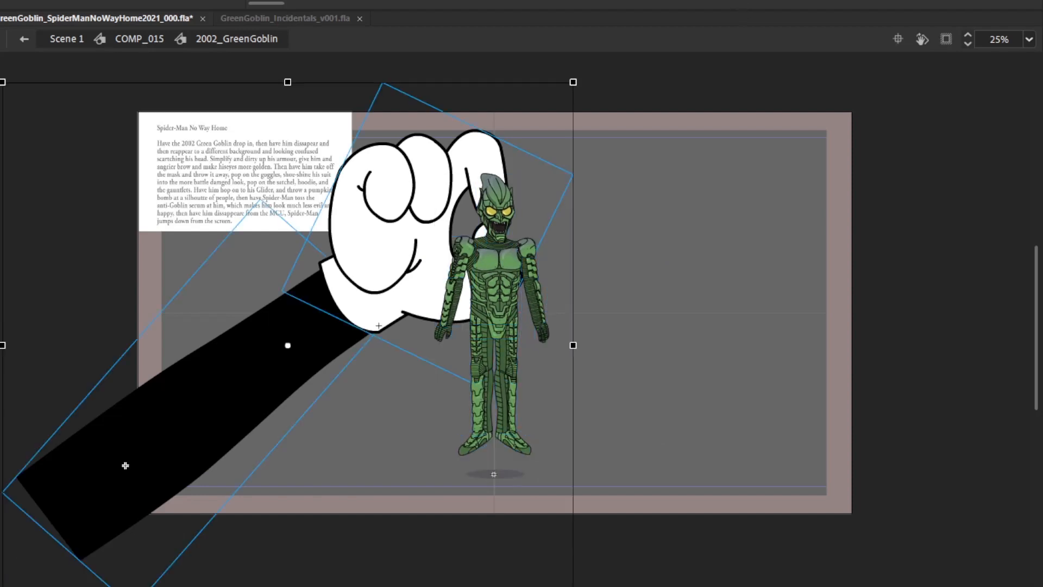
key(period)
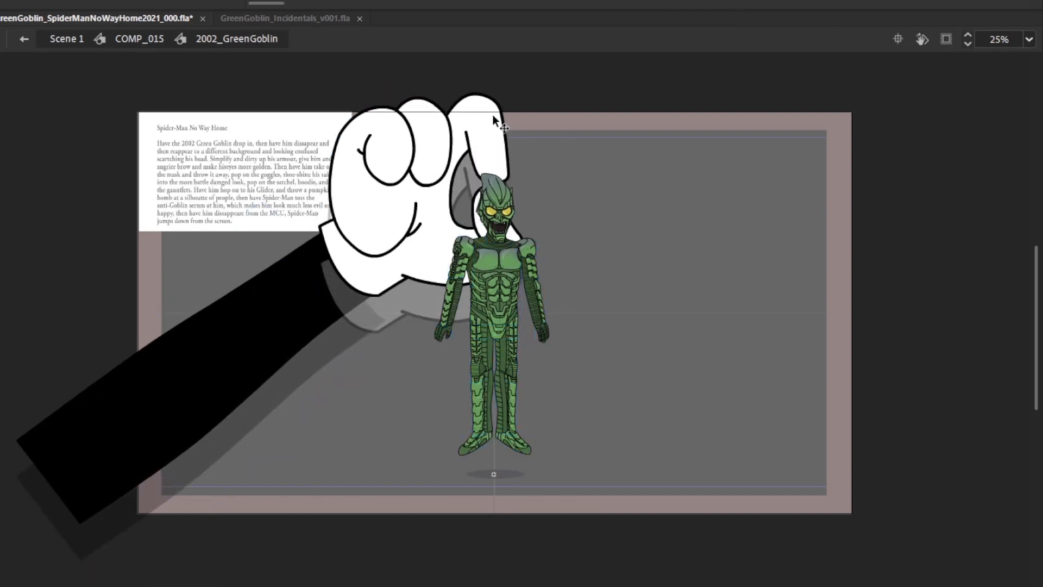
drag(494, 118, 673, 151)
key(period)
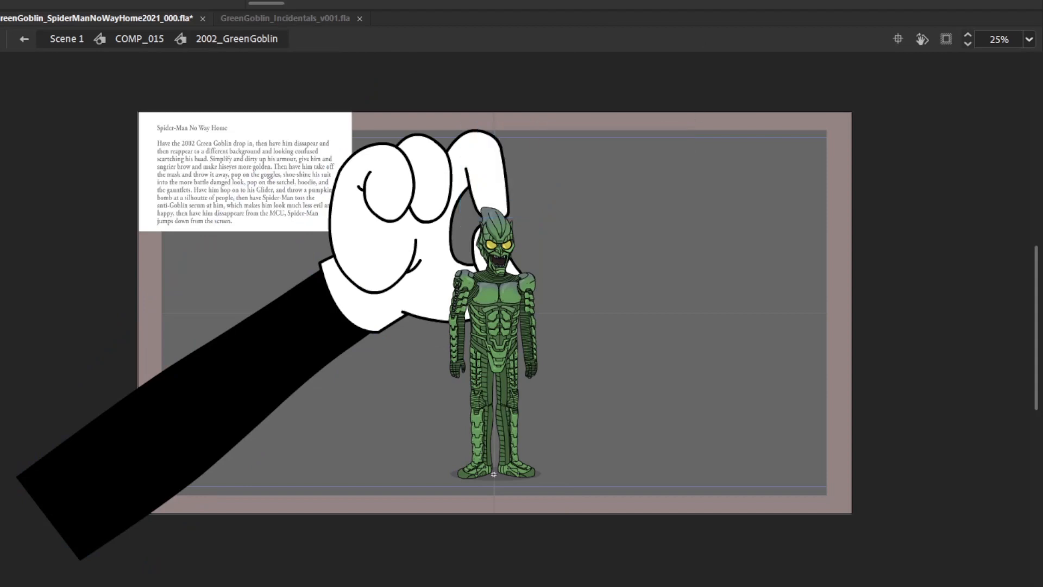
key(comma)
click(351, 302)
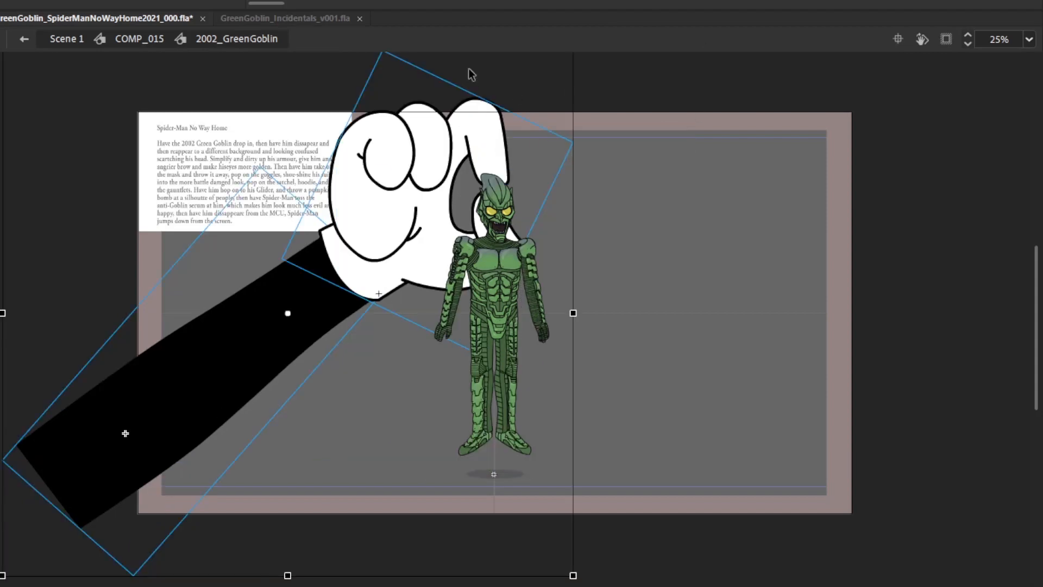
Lower the grasping hand and arm slightly on the next frame to follow the figure's descent, and compare the neighbouring frames
key(period)
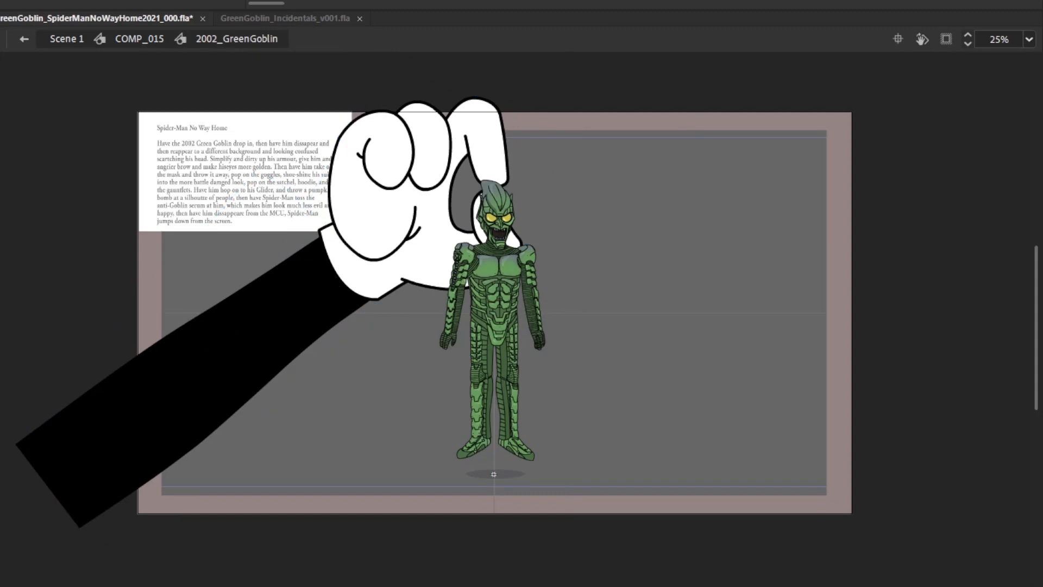
click(125, 432)
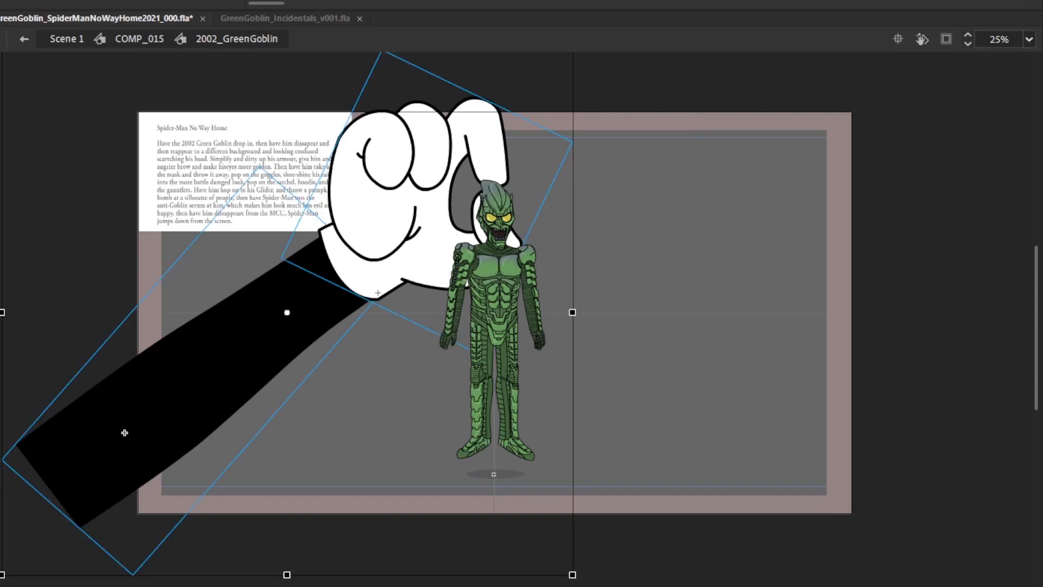
drag(124, 432, 124, 440)
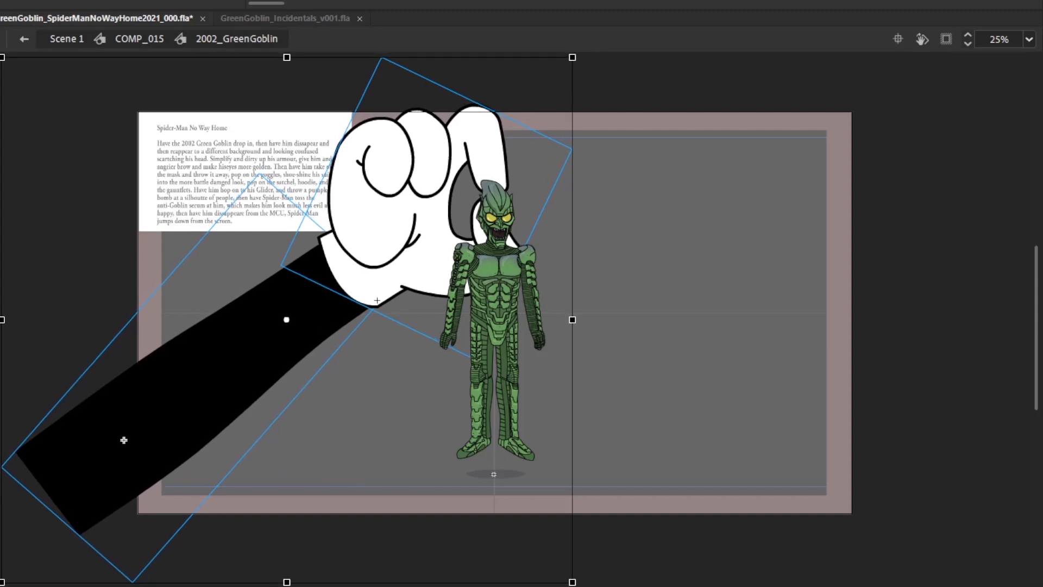
key(comma)
key(comma)
key(period)
key(period)
key(period)
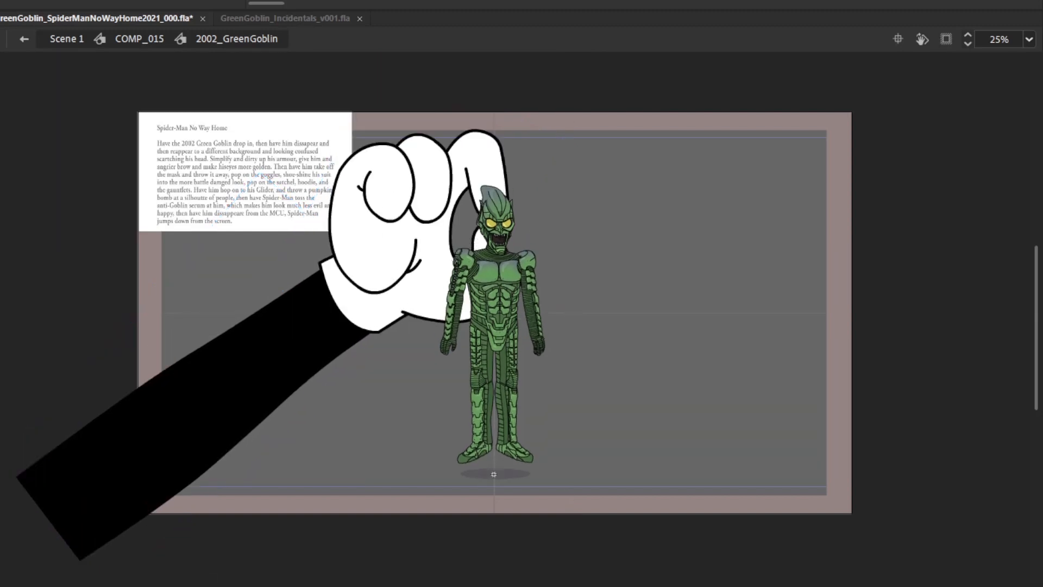
key(comma)
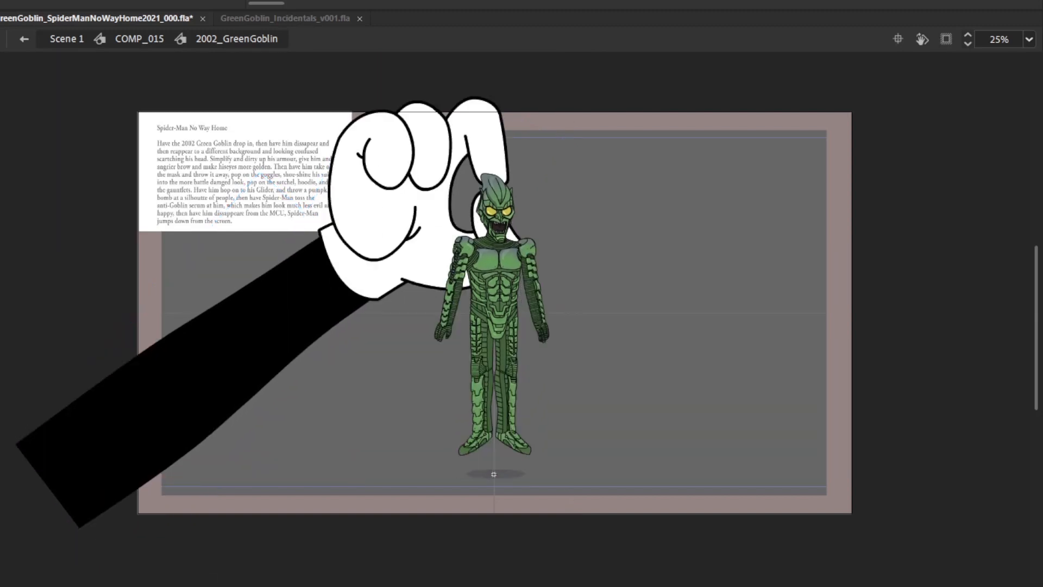
key(period)
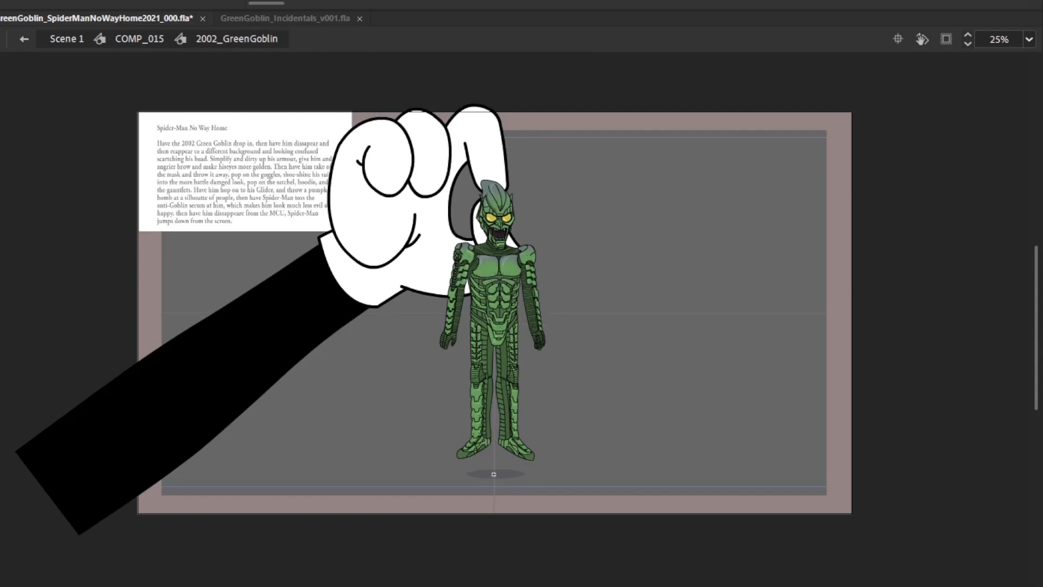
Adjust the grasping hand and arm's height on the following frames to track the bobbing figure's head
key(shift+Down)
key(shift+Down)
key(period)
key(period)
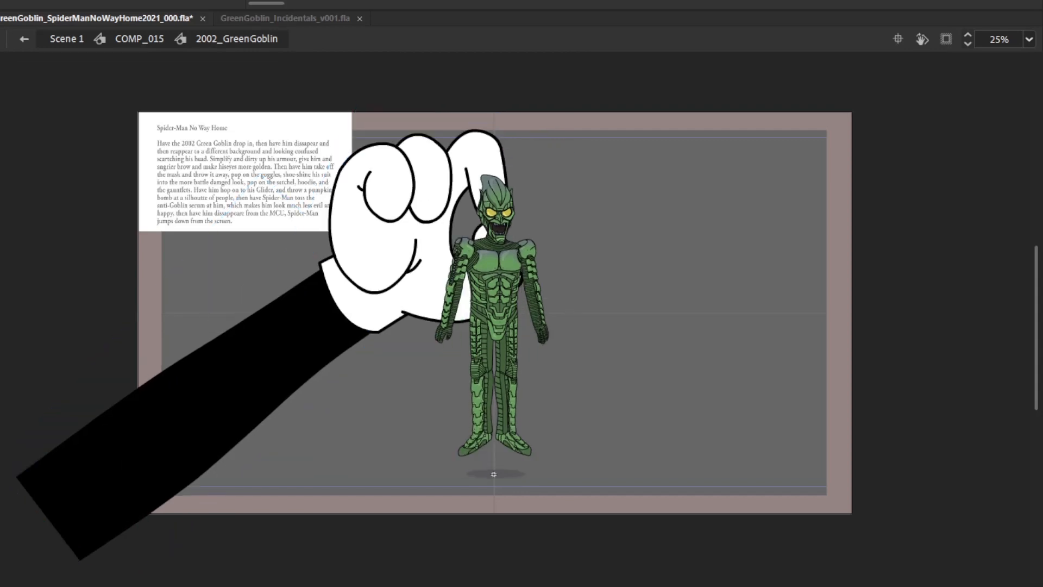
key(period)
key(period)
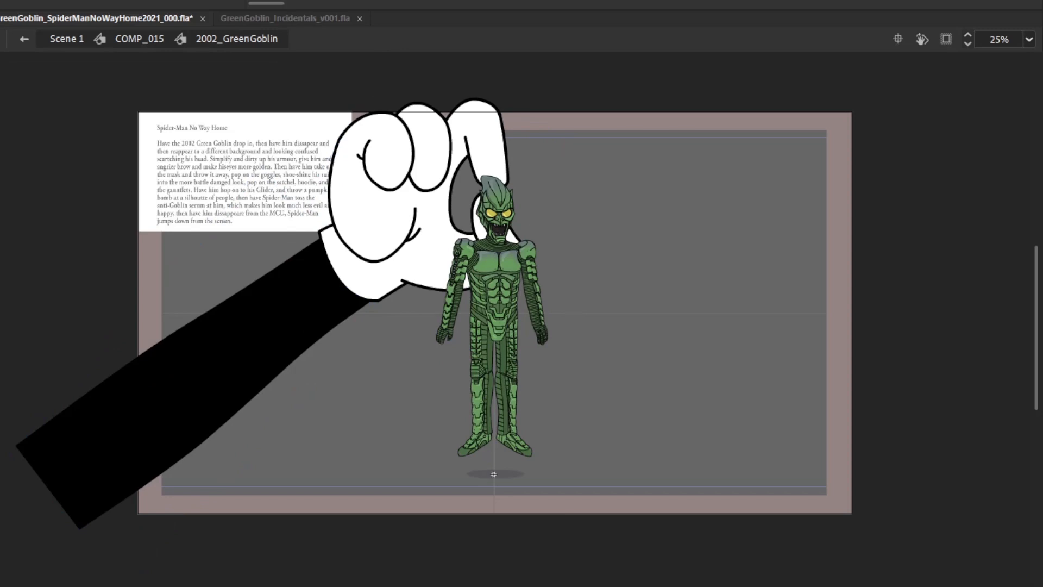
key(period)
key(period)
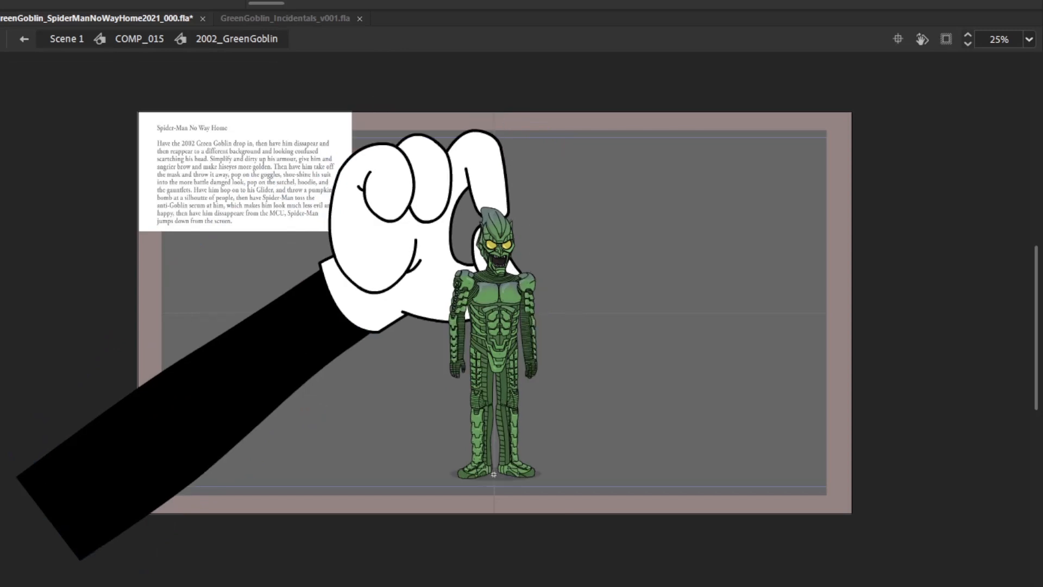
Step back and forth around the open-hand frames to check the hand's entry beside the standing figure
key(period)
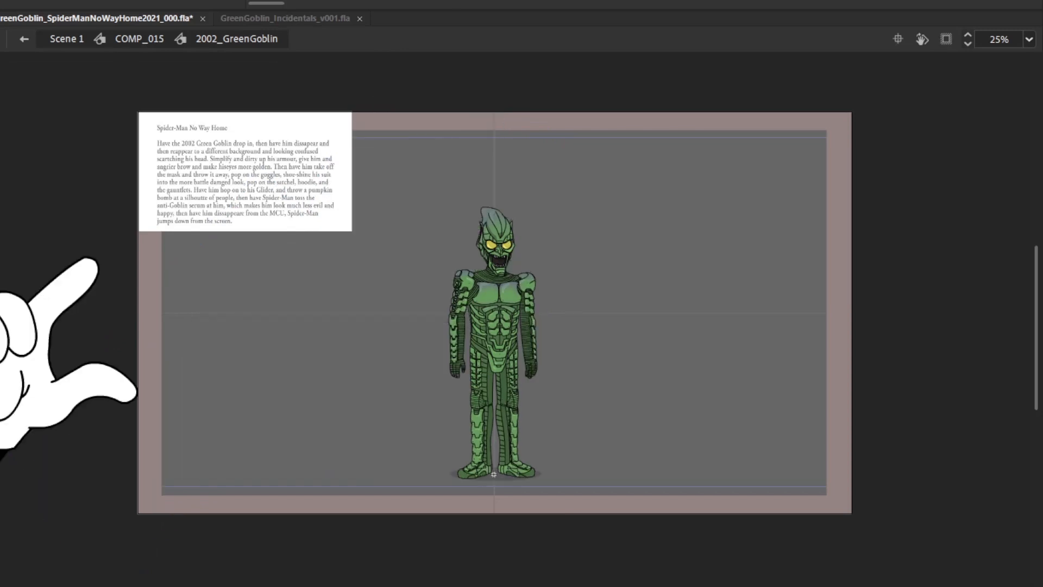
key(comma)
key(comma)
key(comma)
key(period)
key(period)
key(period)
key(period)
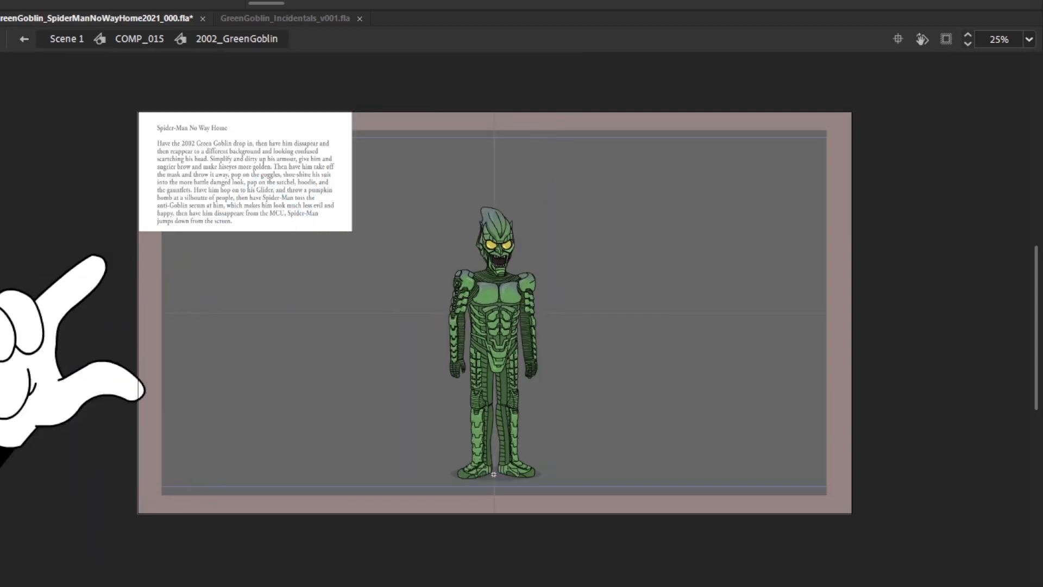
key(period)
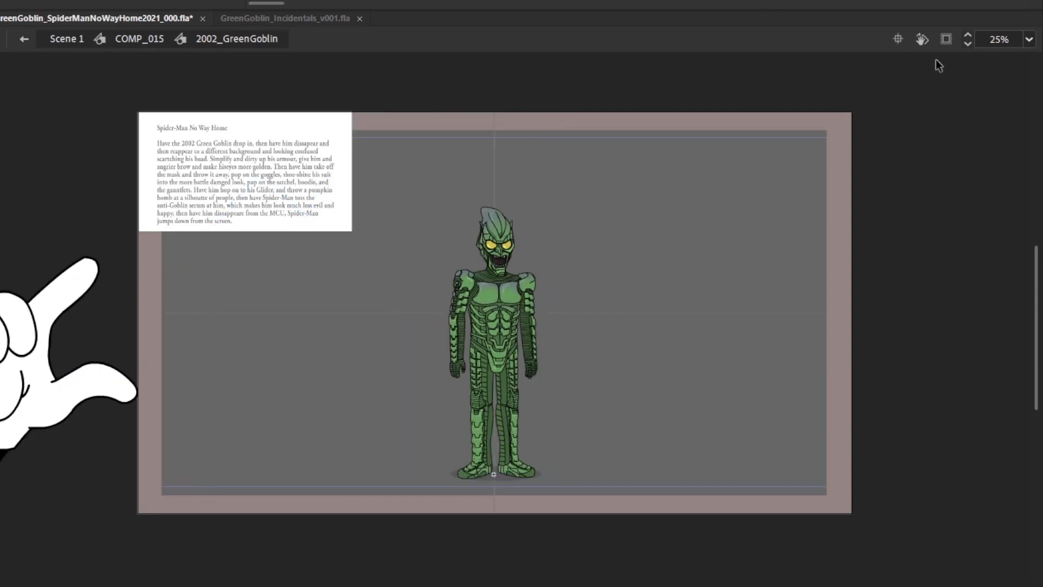
Clip the content outside the stage and step through the grasp and lift frames to check the hand against the figure
click(946, 40)
key(period)
key(period)
key(period)
key(period)
key(period)
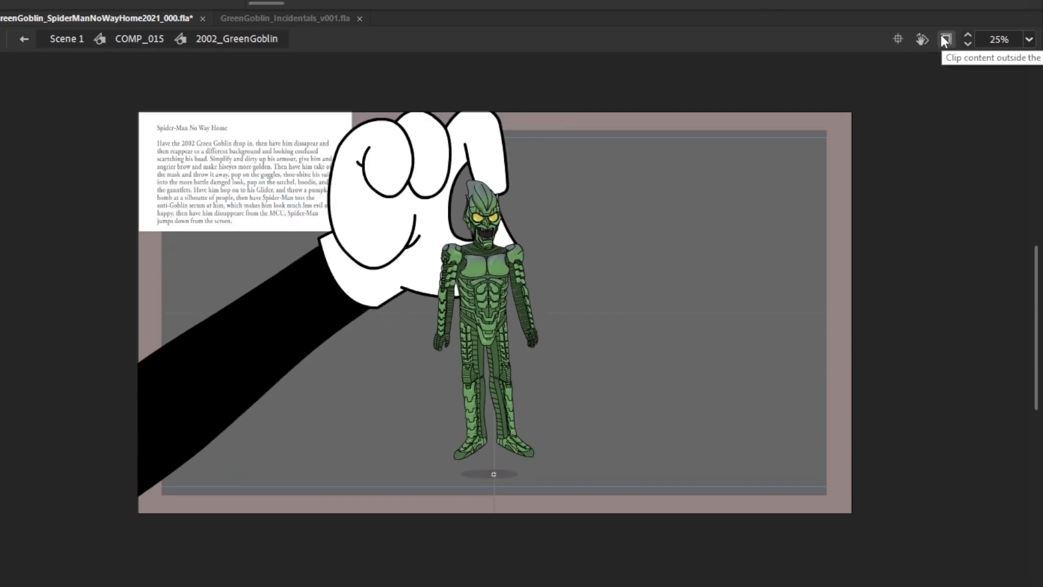
key(period)
key(period)
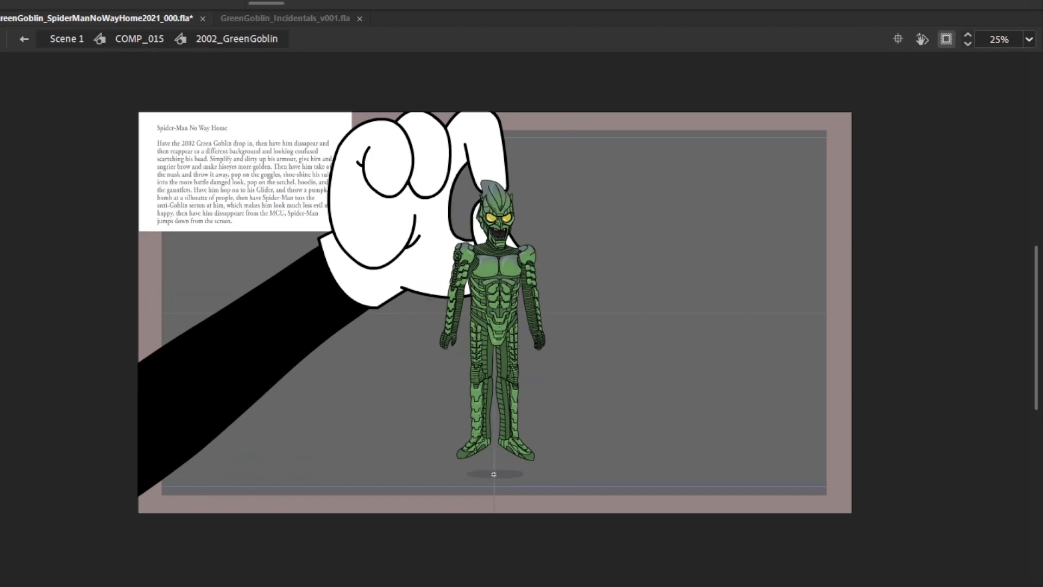
Move the gloved hand and arm left and slightly up so the hand follows the goblin's head in the shifted pose
click(377, 300)
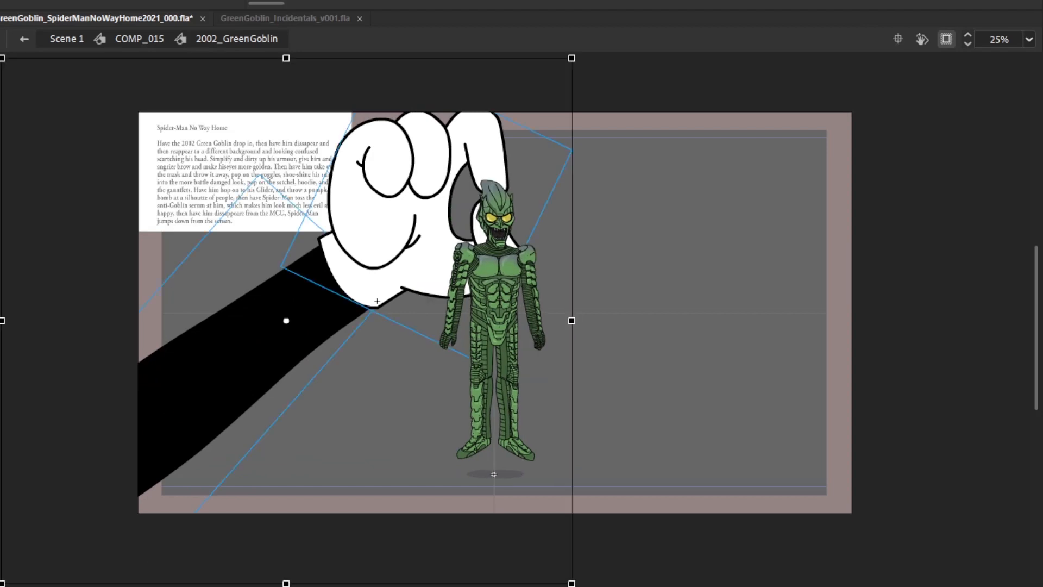
key(period)
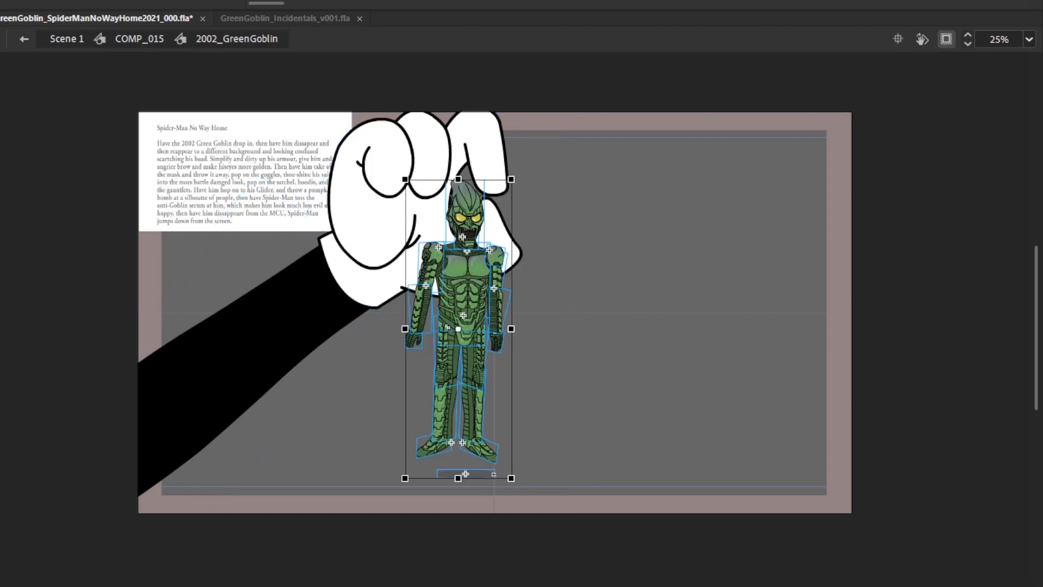
click(424, 175)
drag(422, 153, 399, 156)
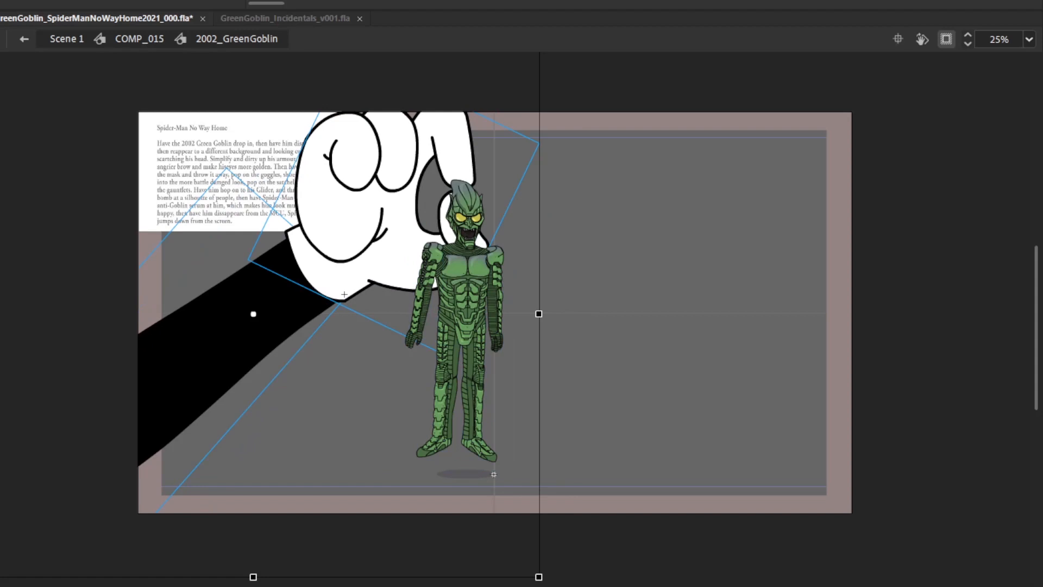
key(comma)
key(period)
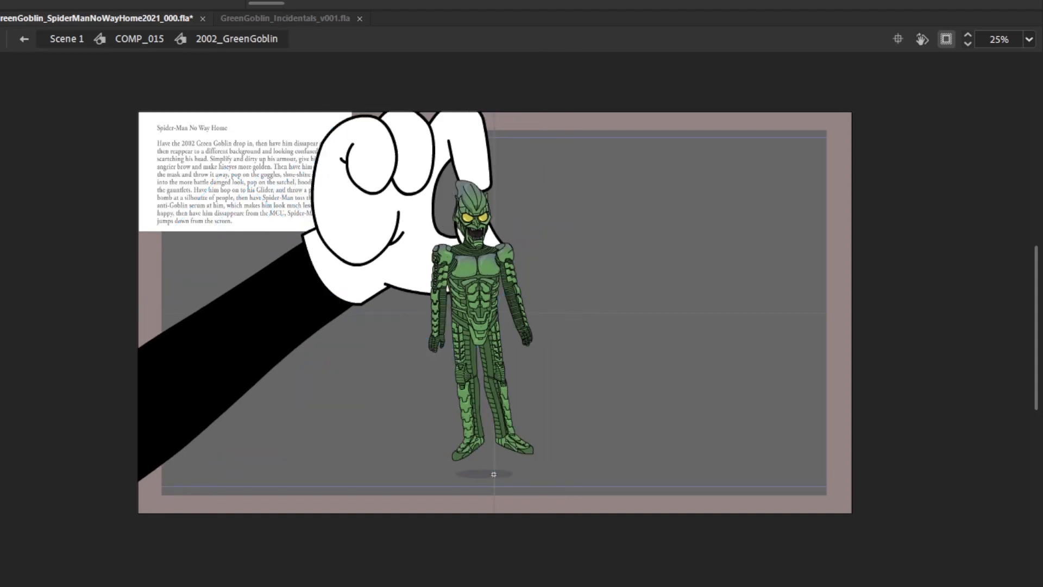
Add keyframes for the hand and arm on the in-between frames and nudge them up and left toward the goblin's head
key(F6)
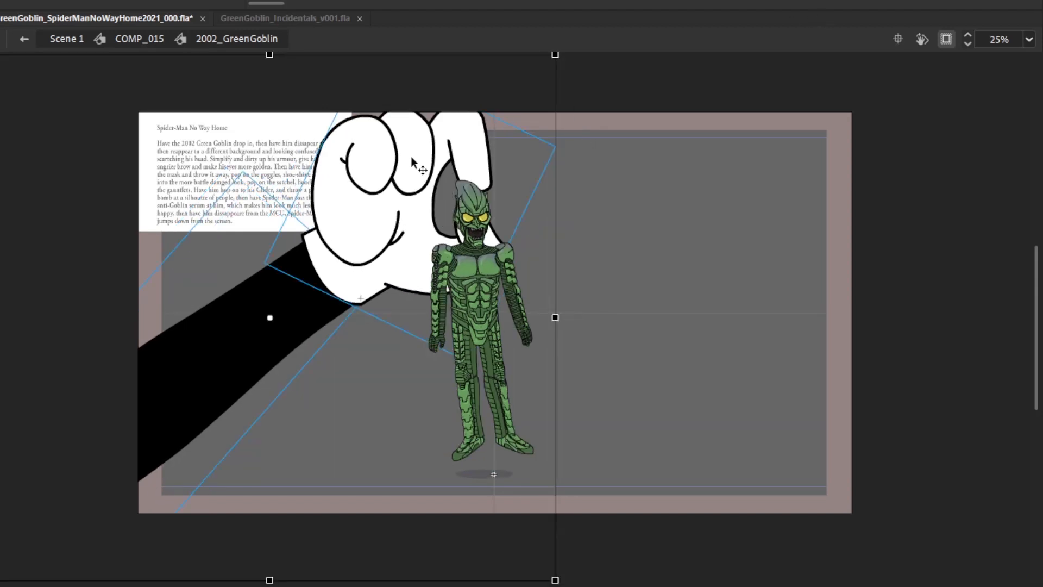
key(period)
key(F6)
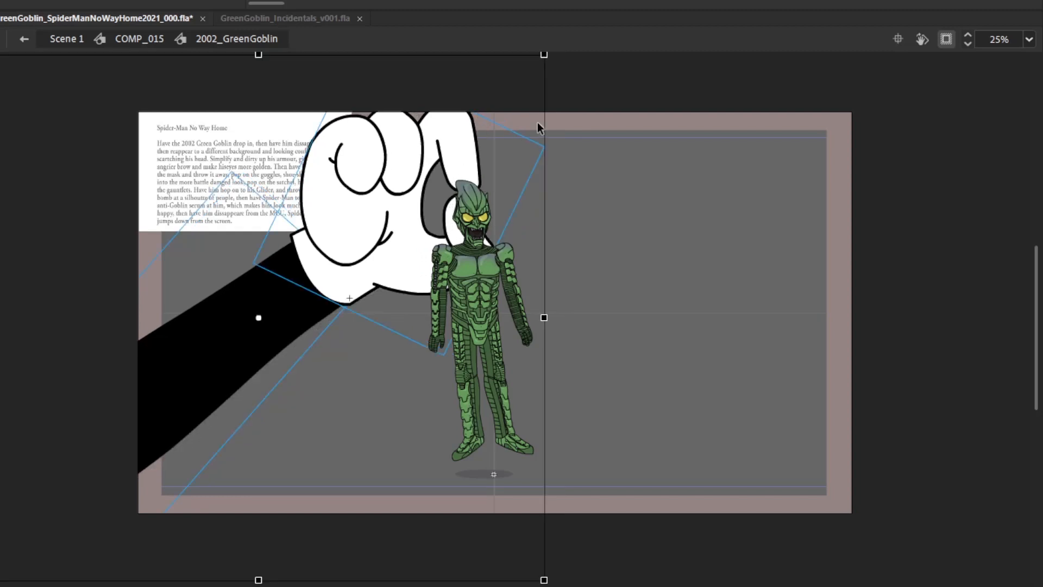
key(Up)
key(Up)
key(Right)
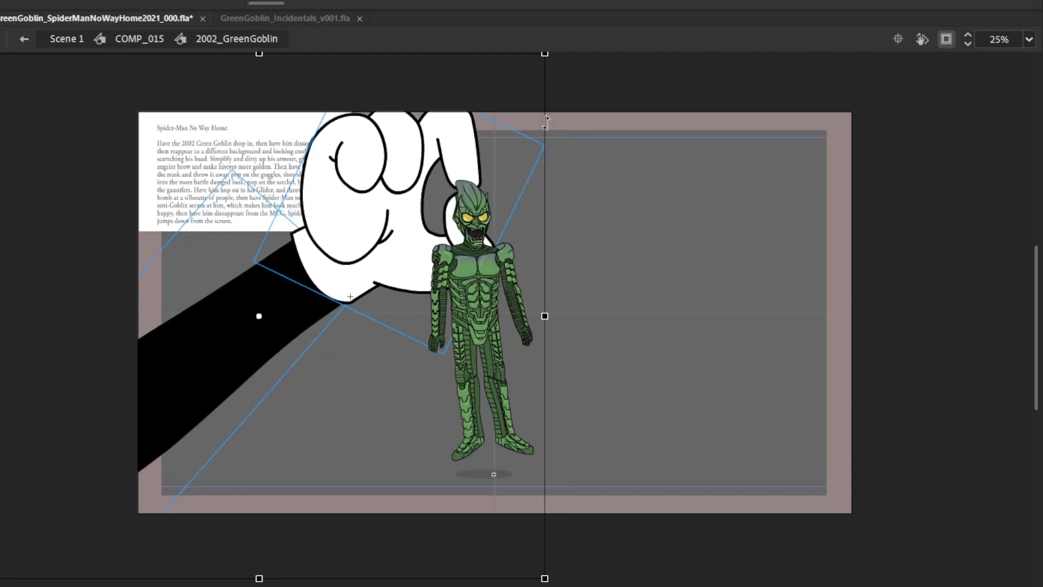
key(Left)
key(Left)
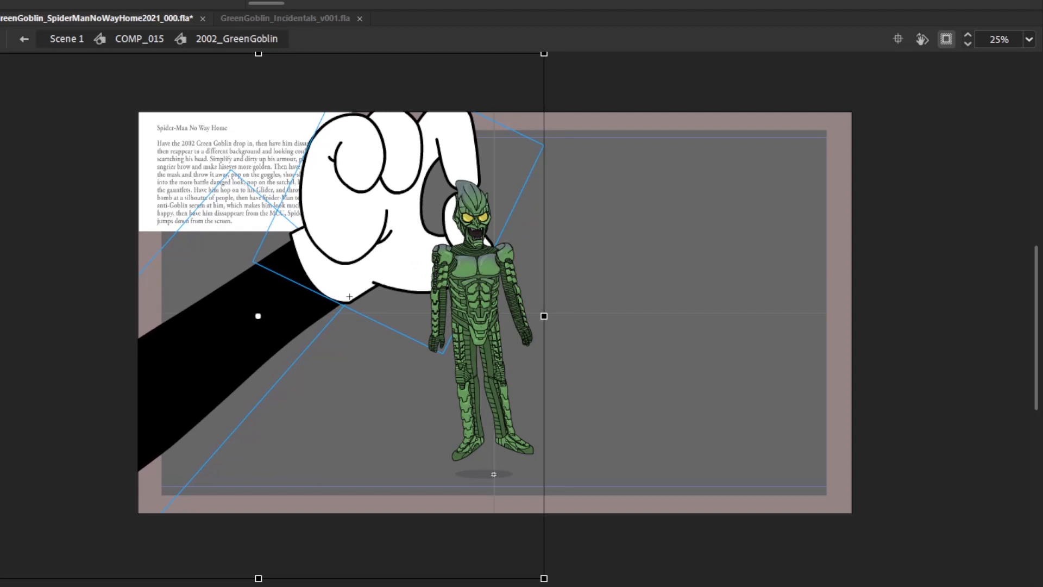
Step back and forth through the frames to check that the hand stays aligned with the goblin's swaying head
key(comma)
key(comma)
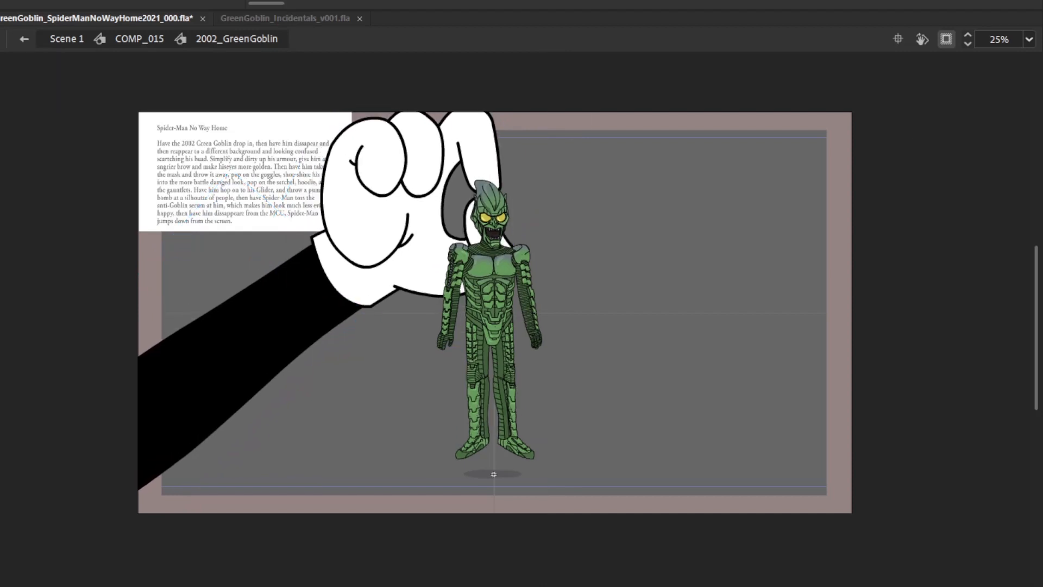
key(period)
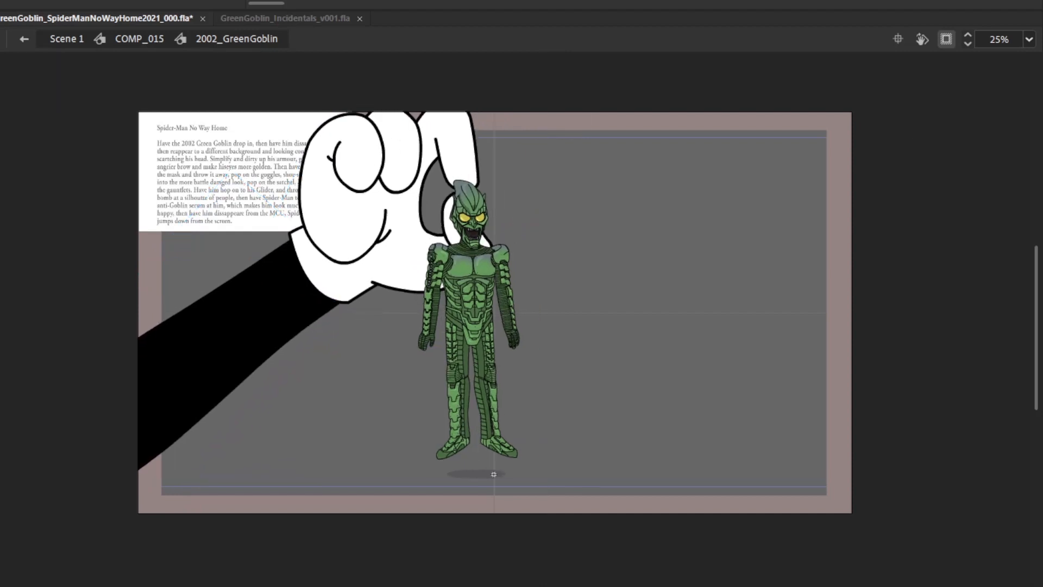
key(period)
key(comma)
click(377, 301)
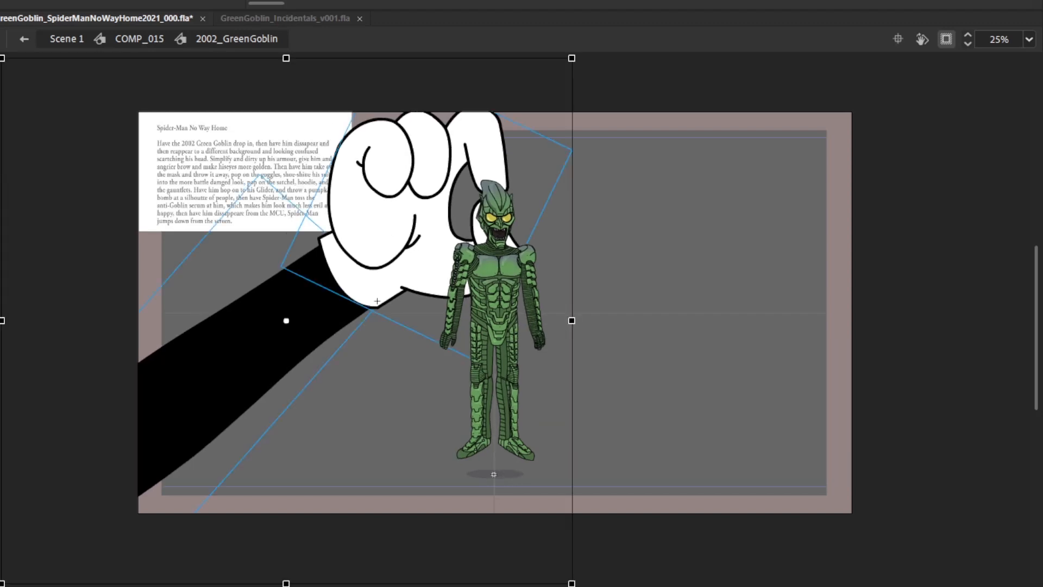
click(720, 207)
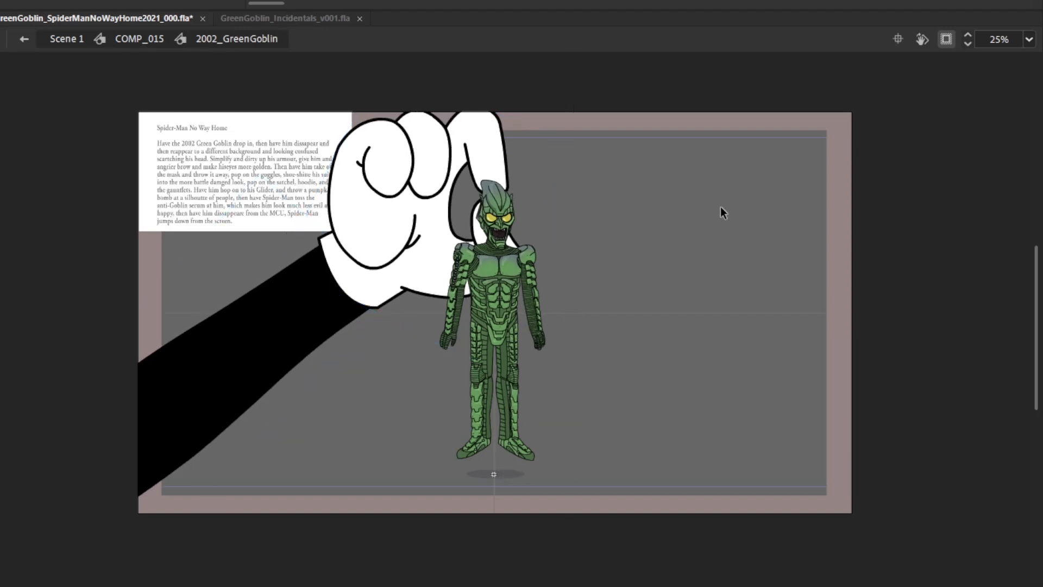
key(period)
key(period)
key(period)
key(period)
key(period)
key(period)
key(period)
key(period)
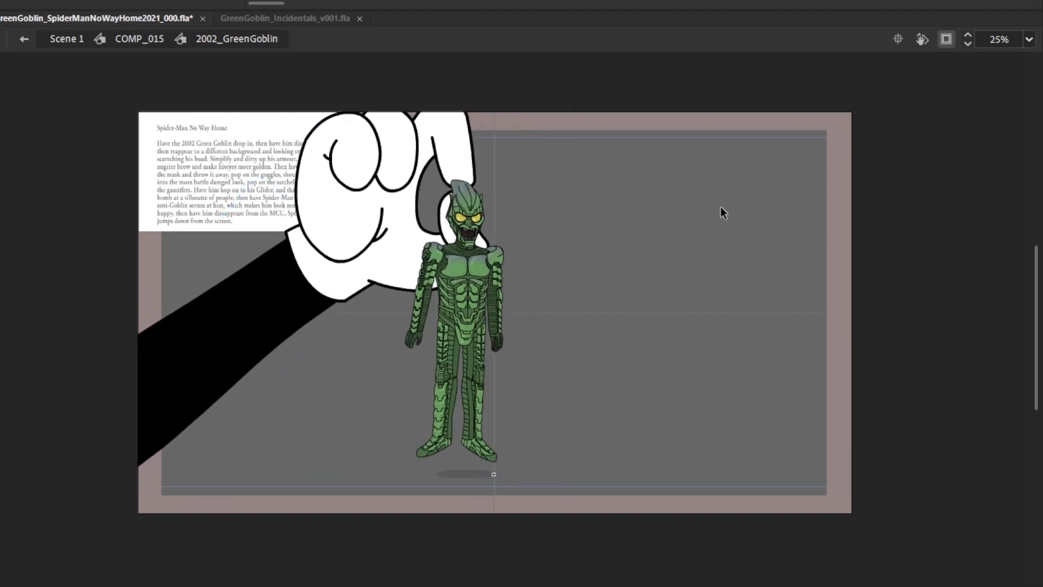
key(comma)
key(comma)
key(comma)
key(comma)
key(comma)
key(comma)
key(period)
key(period)
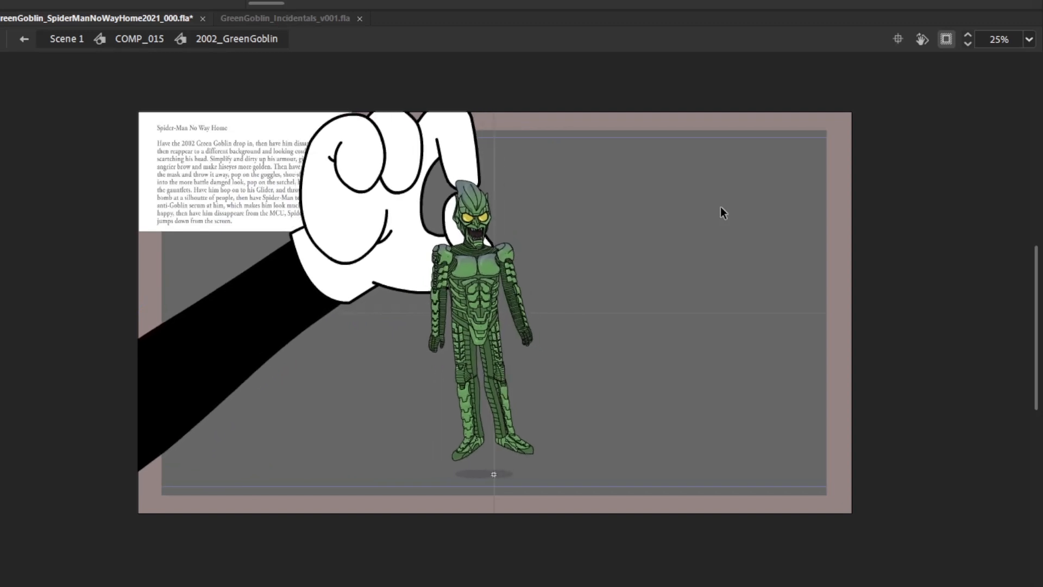
Nudge the hand and arm slightly down on the in-between frame and the following leftmost pose frame
drag(262, 442, 345, 172)
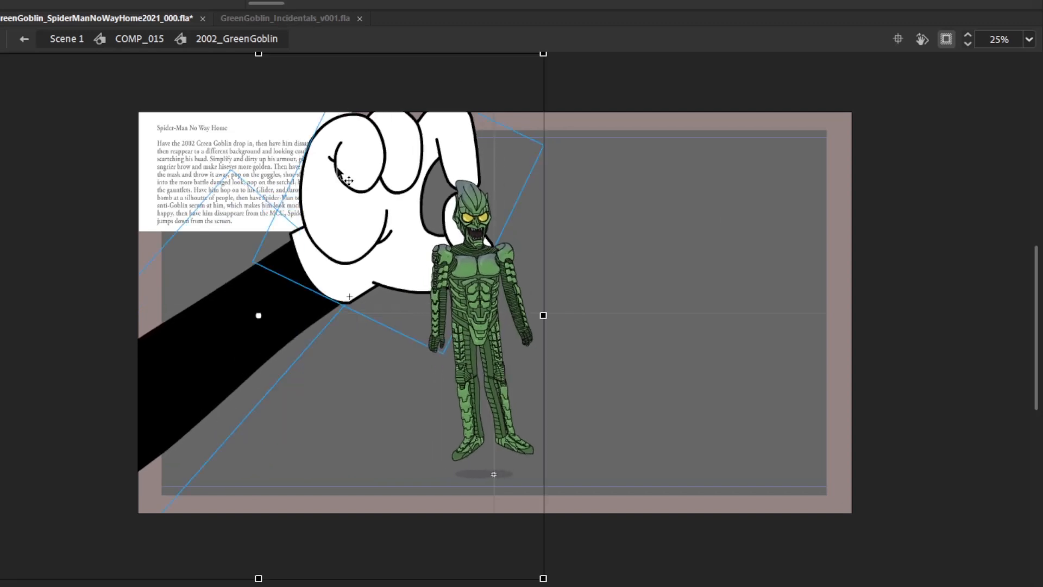
key(Down)
key(period)
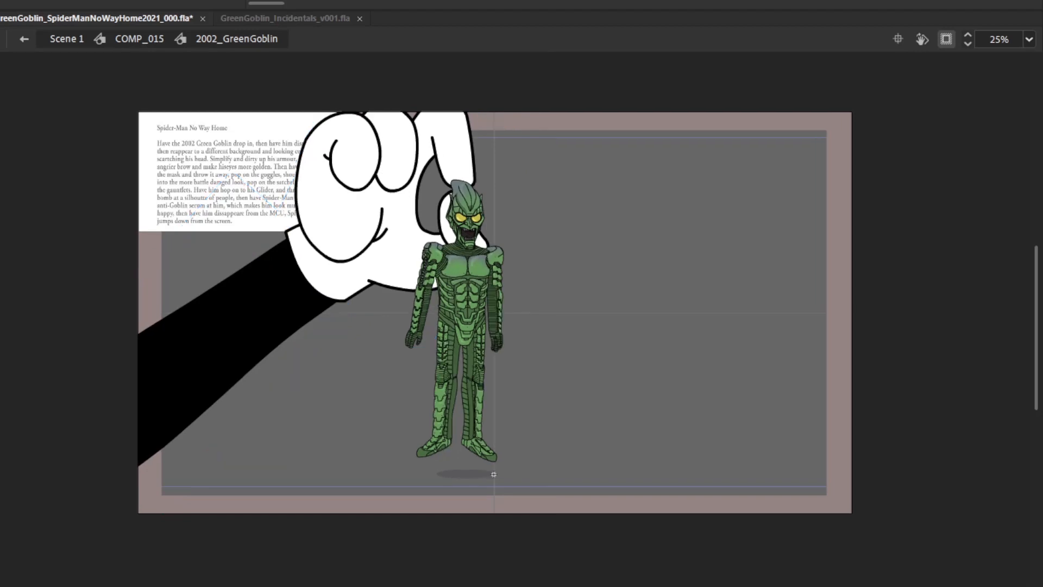
key(ctrl+a)
key(Down)
key(Down)
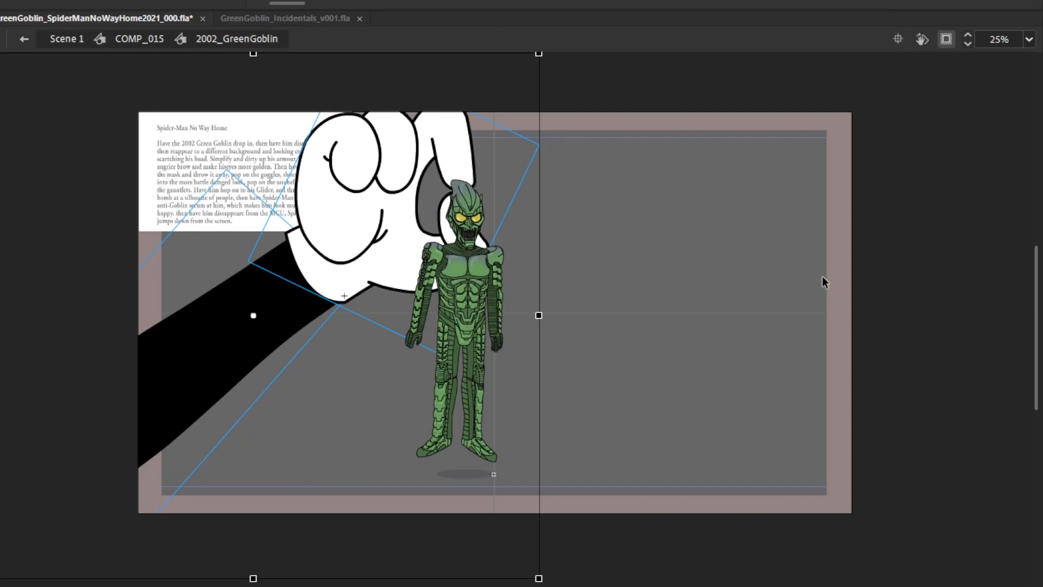
Play back the hand animation and reveal the artwork that lies outside the stage
click(733, 212)
key(Return)
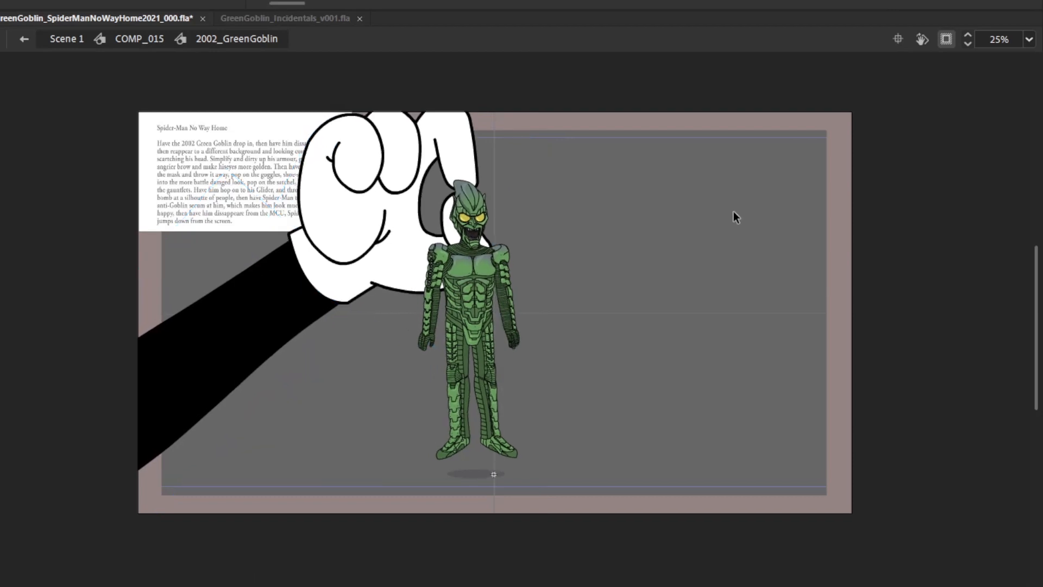
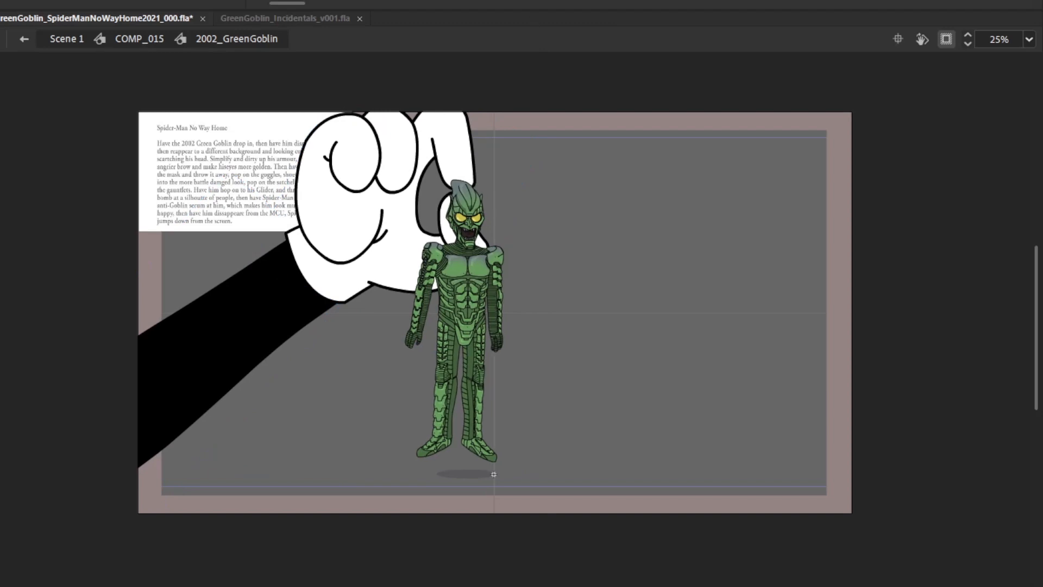
click(946, 39)
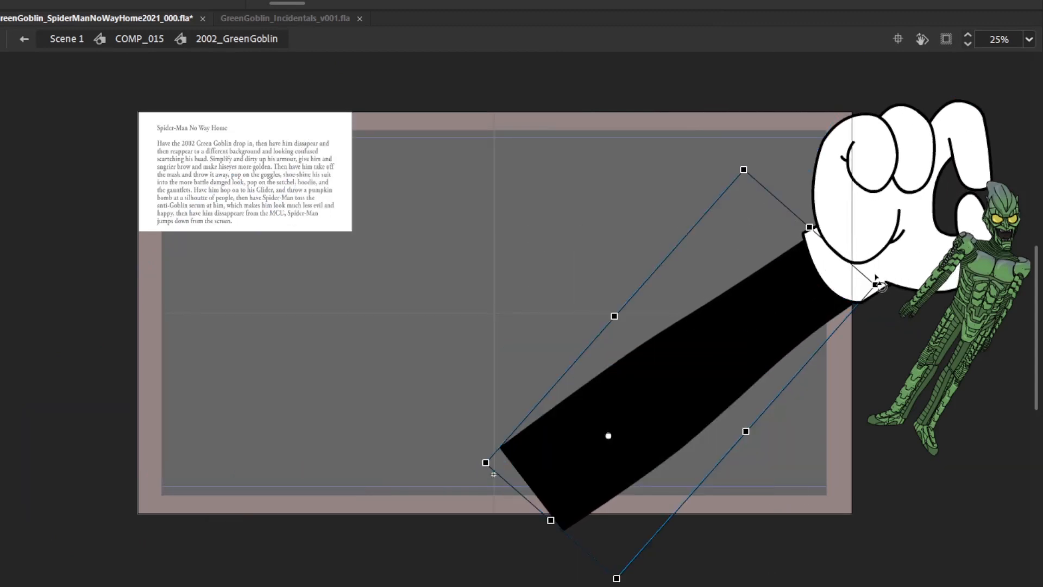
Try rotating the black arm about its wrist end
drag(722, 247, 873, 286)
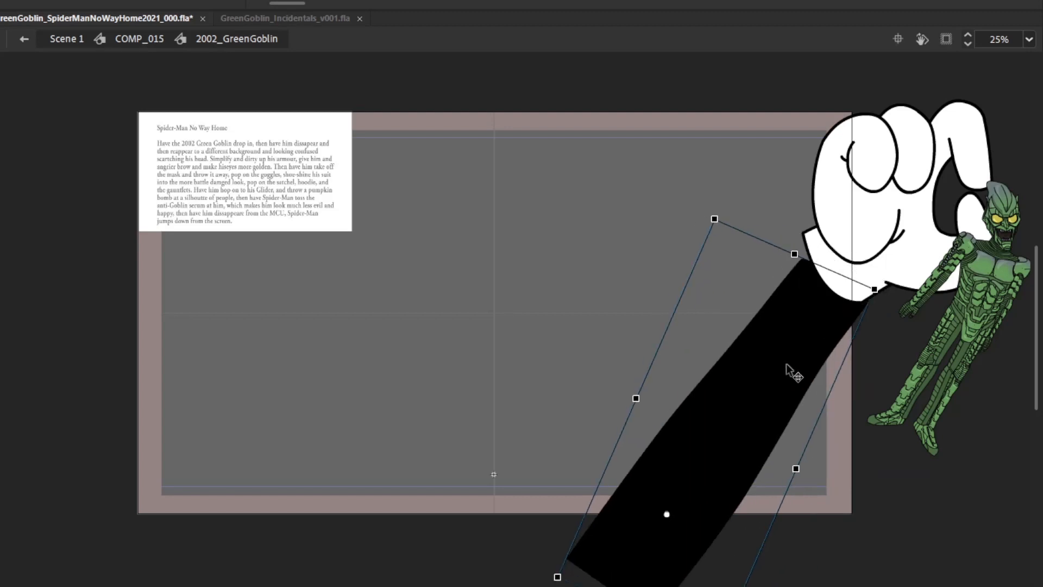
drag(781, 348, 724, 270)
drag(820, 210, 850, 301)
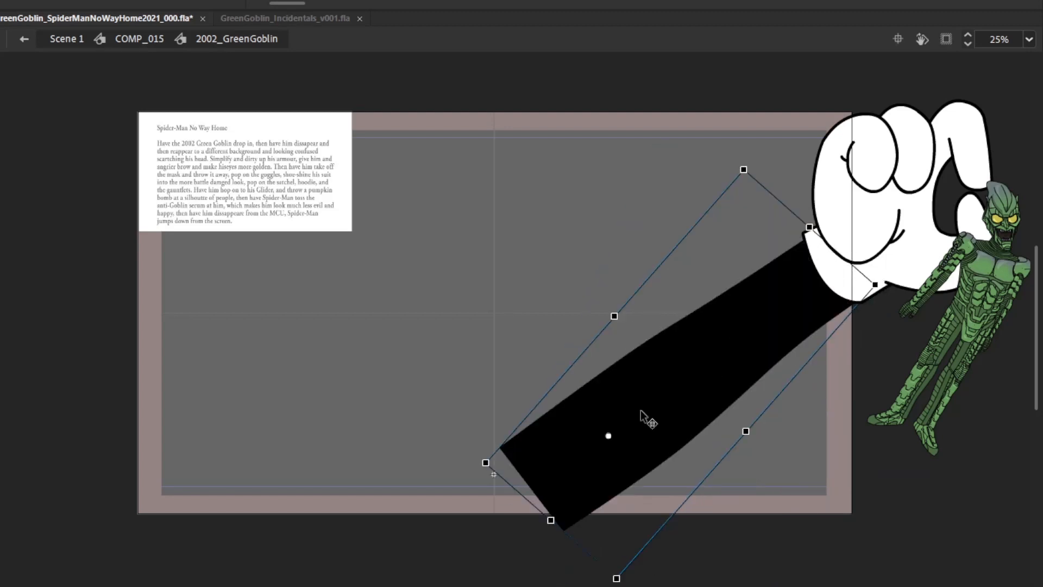
Inside the MicheyArm symbol, pull both corners of the arm's cut end down-left past the stage edge to lengthen and widen it
double_click(537, 470)
drag(497, 447, 356, 535)
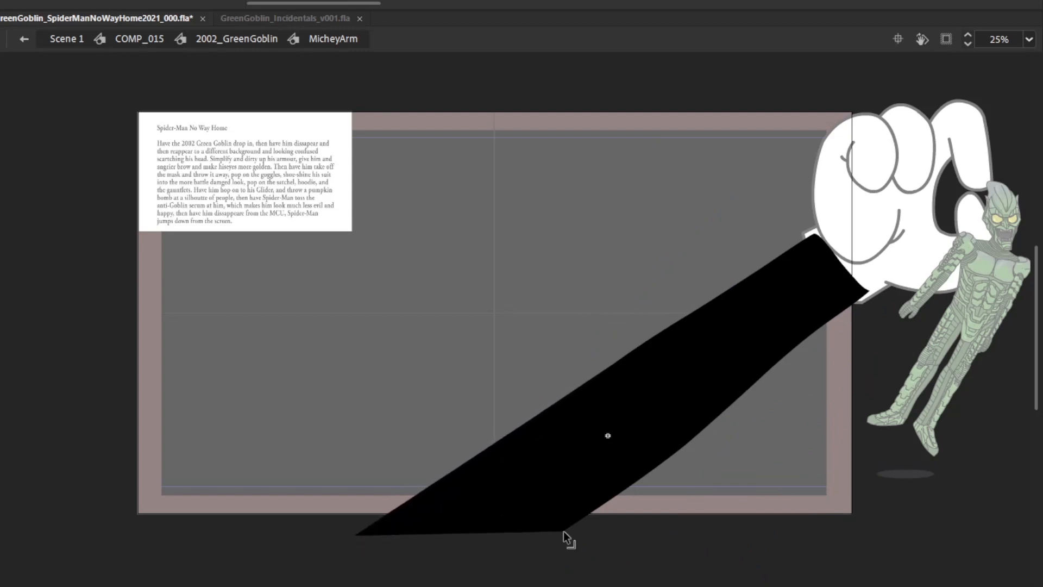
drag(564, 532, 447, 586)
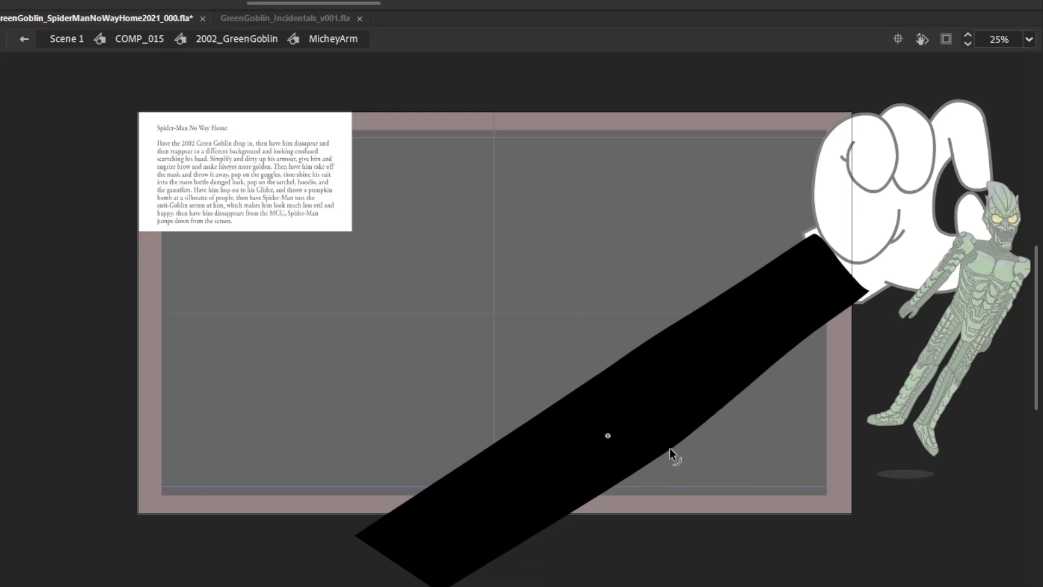
drag(612, 496, 640, 400)
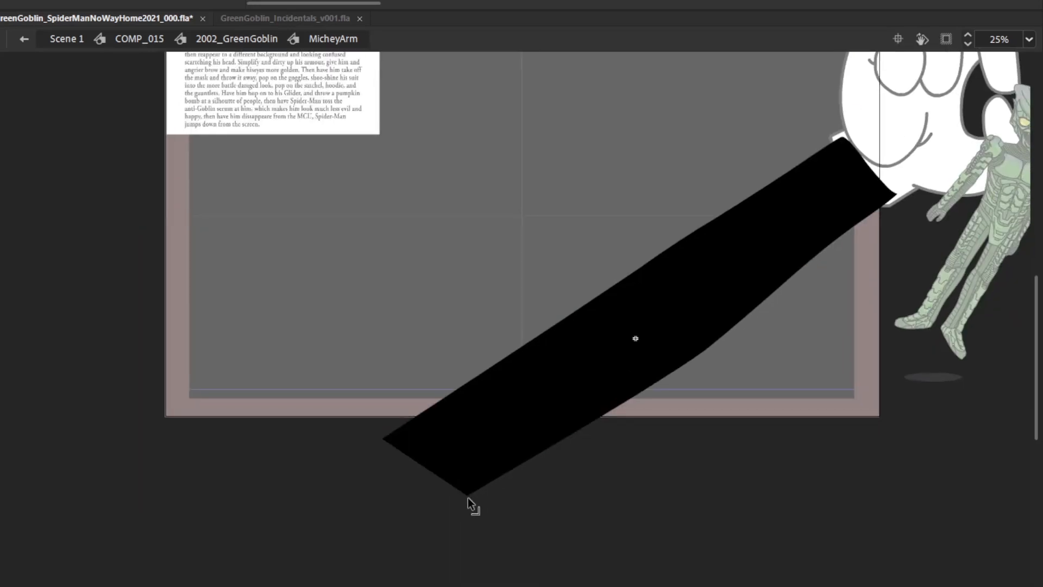
drag(468, 497, 484, 523)
mouse_move(380, 438)
mouse_down()
mouse_move(378, 423)
mouse_move(383, 431)
mouse_up()
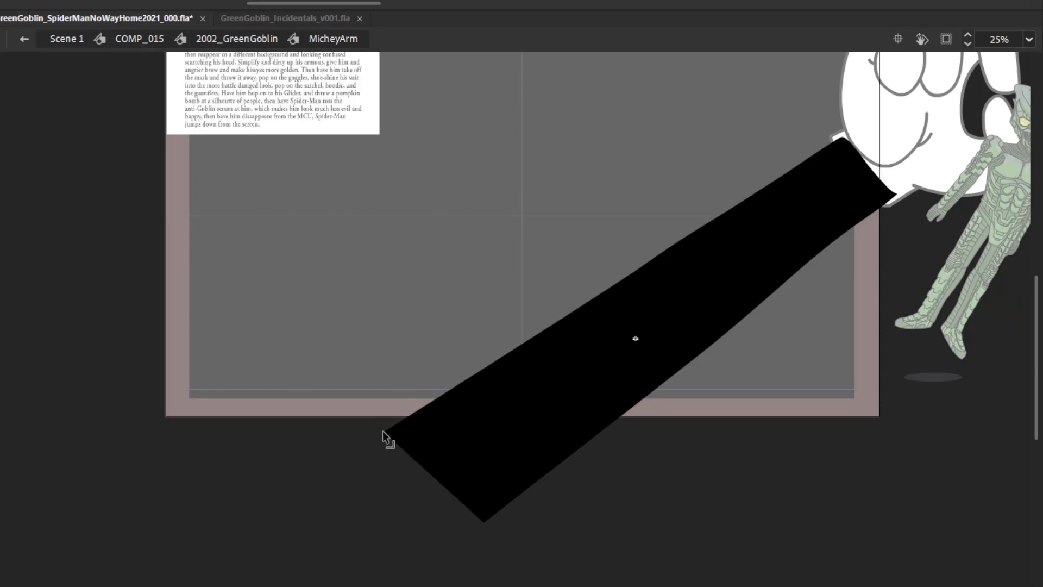
Check the lengthened arm clipped to the stage in 2002_GreenGoblin, and reopen MicheyArm with the off-stage artwork shown
click(946, 40)
drag(677, 318, 629, 435)
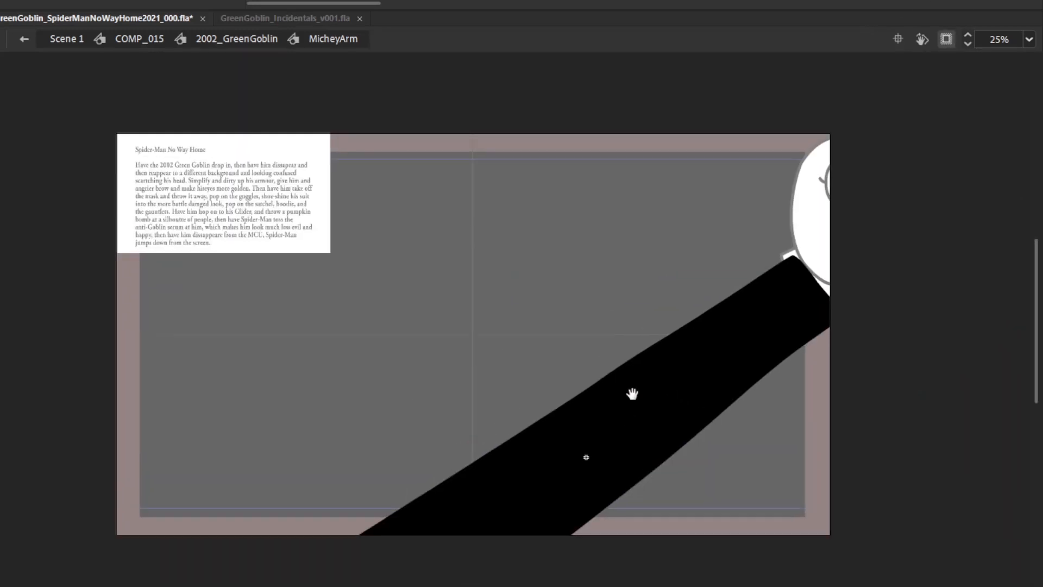
double_click(646, 243)
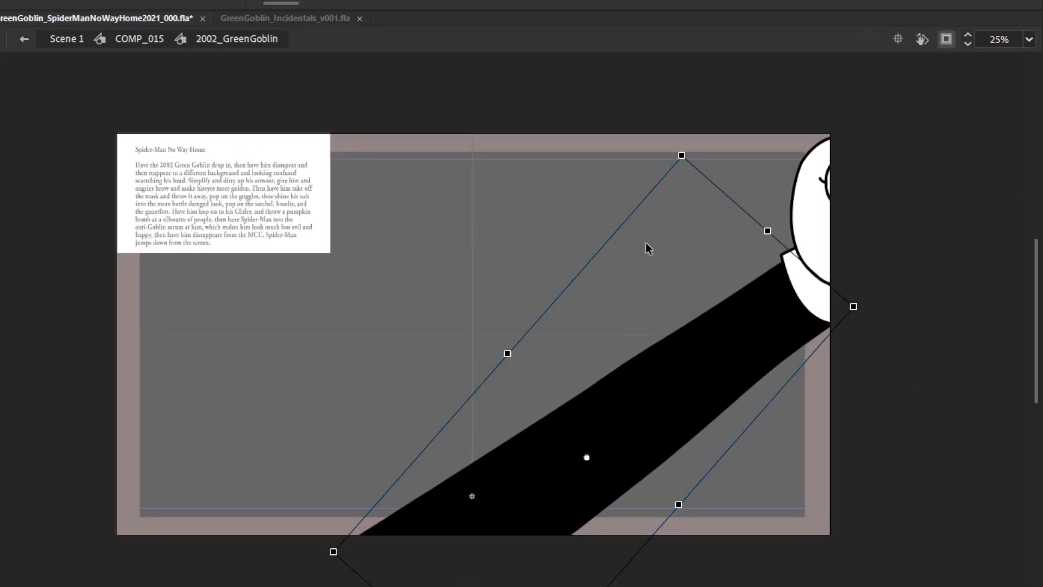
click(946, 40)
drag(857, 265, 820, 190)
double_click(681, 310)
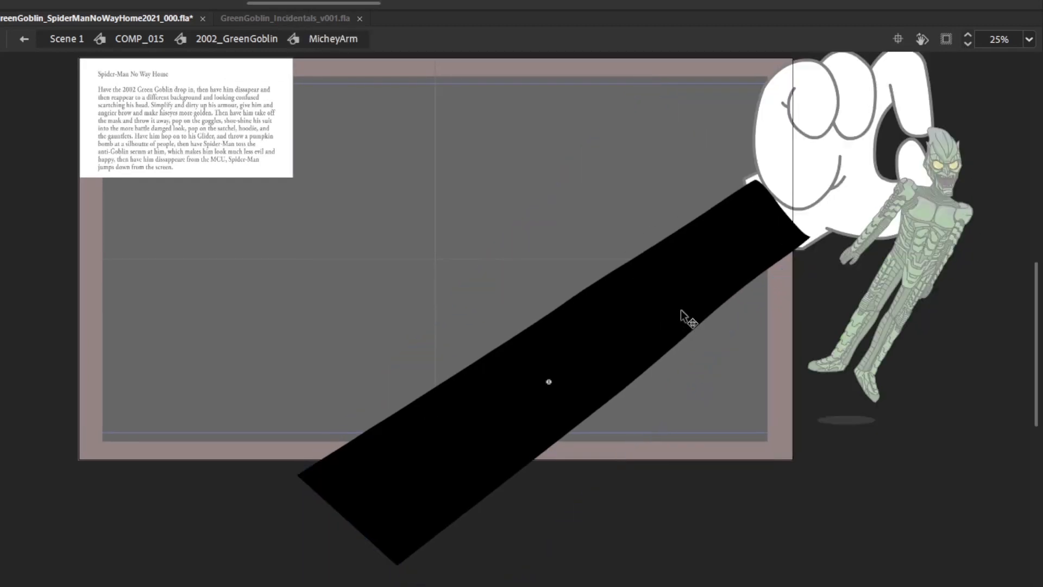
Sketch a curved blue line from the arm's upper edge up across the stage, and undo it
drag(683, 488, 683, 458)
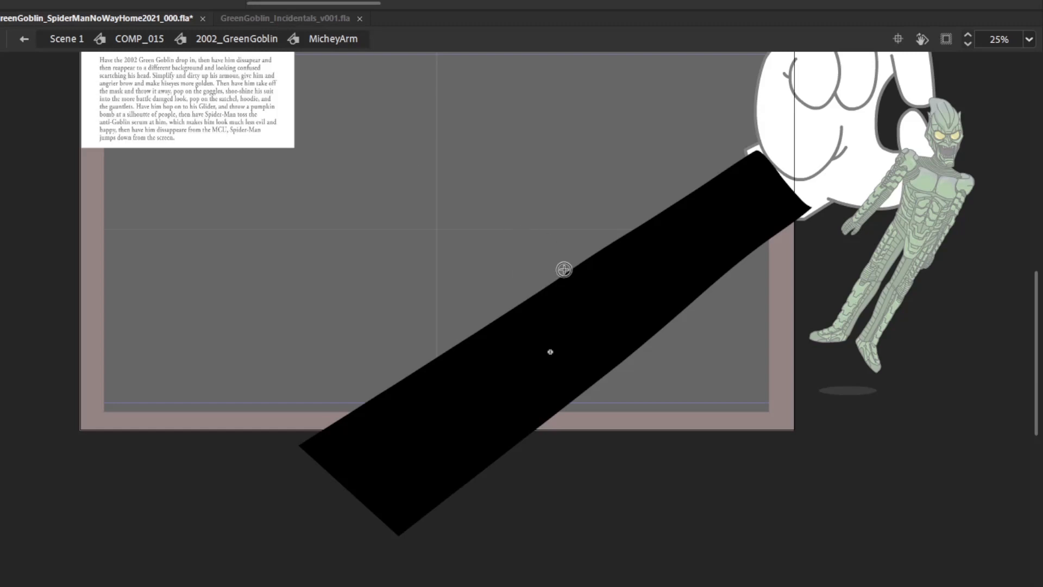
mouse_move(547, 301)
mouse_down()
mouse_move(433, 140)
mouse_move(328, 103)
mouse_up()
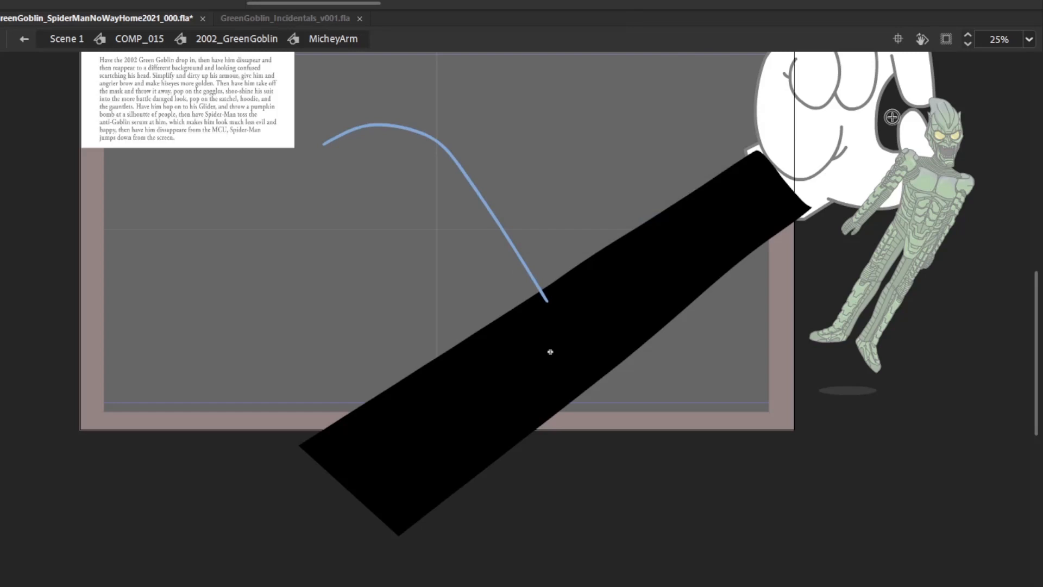
scroll(892, 117, up, 3)
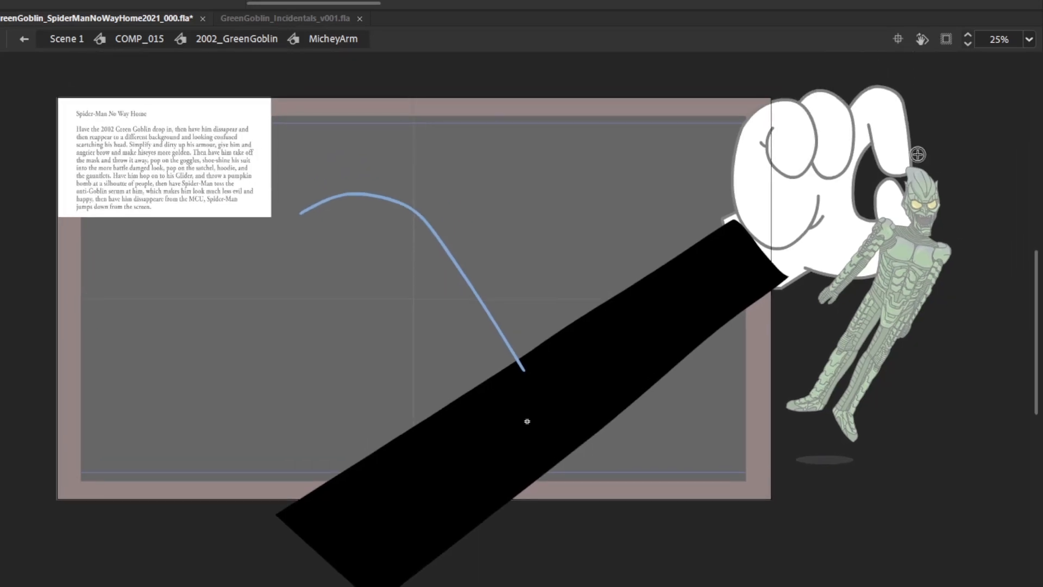
key(ctrl+z)
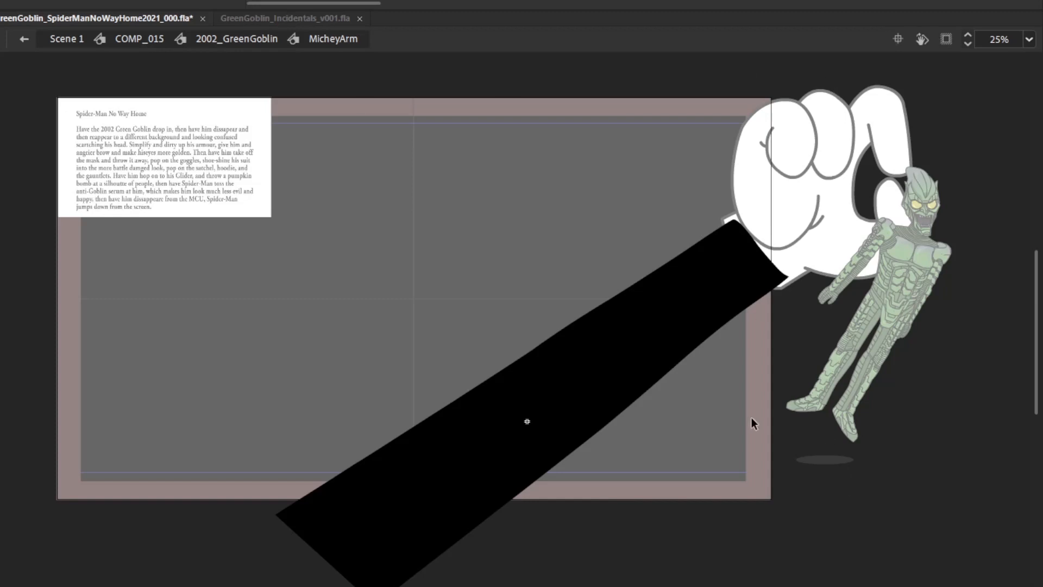
Return to the 2002_GreenGoblin symbol and step back through the frames to check the lengthened arm
double_click(797, 392)
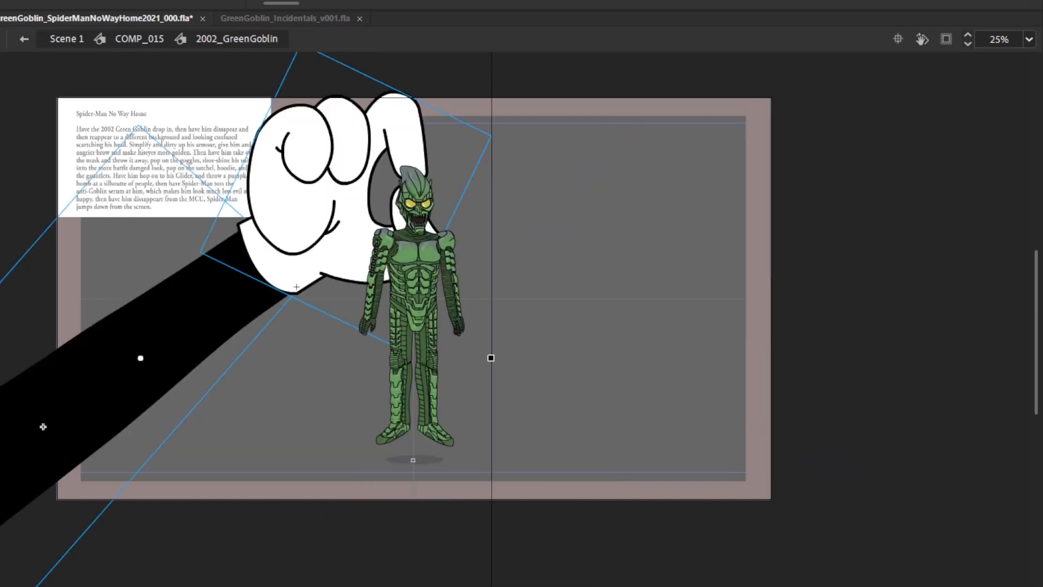
drag(408, 347, 565, 298)
key(comma)
key(comma)
key(comma)
key(comma)
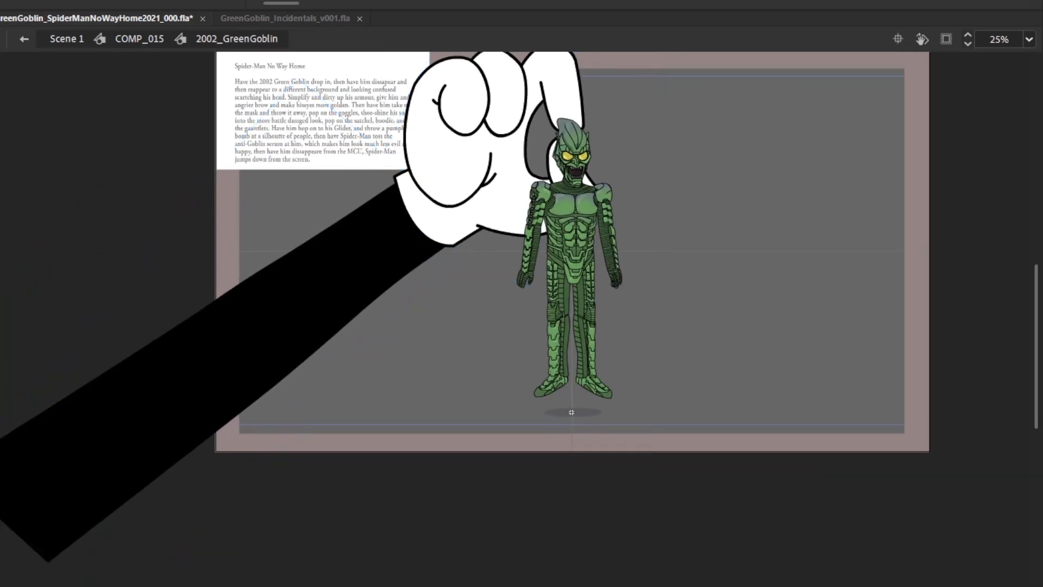
Rotate the black arm to a steeper angle so it runs down from the glove and off the stage's lower edge
click(359, 465)
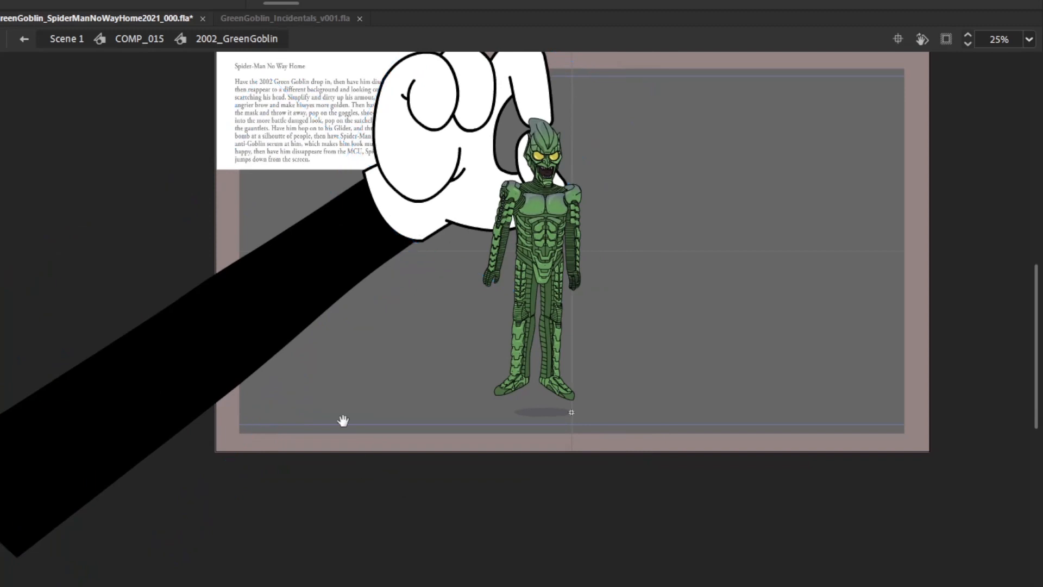
drag(259, 303, 333, 300)
click(412, 269)
drag(385, 275, 463, 333)
drag(598, 275, 441, 267)
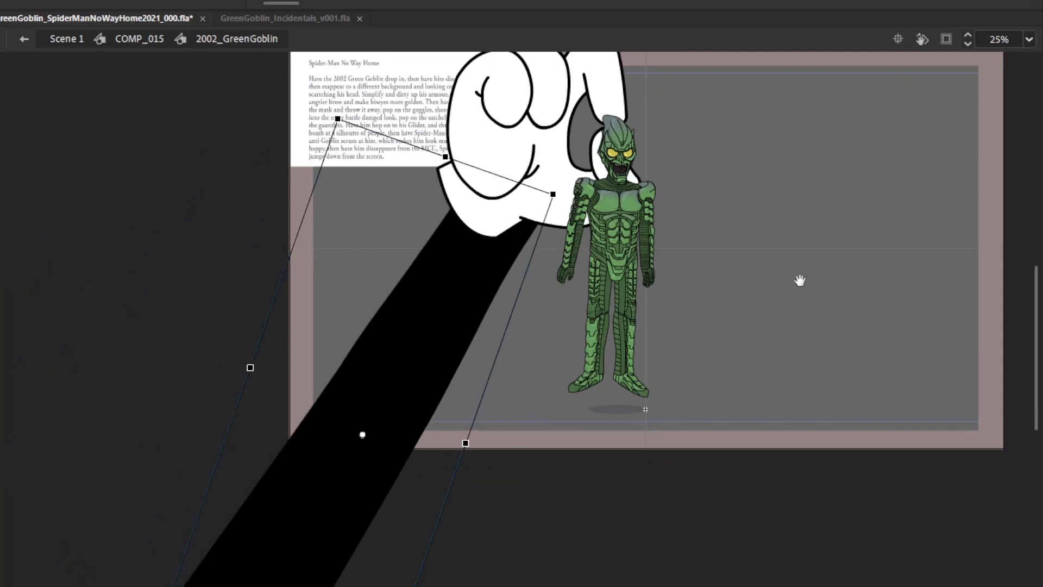
Inside the MicheyHand symbol, pull the glove cuff's lower corner out to the right and delete the leftover line inside it
drag(798, 279, 598, 235)
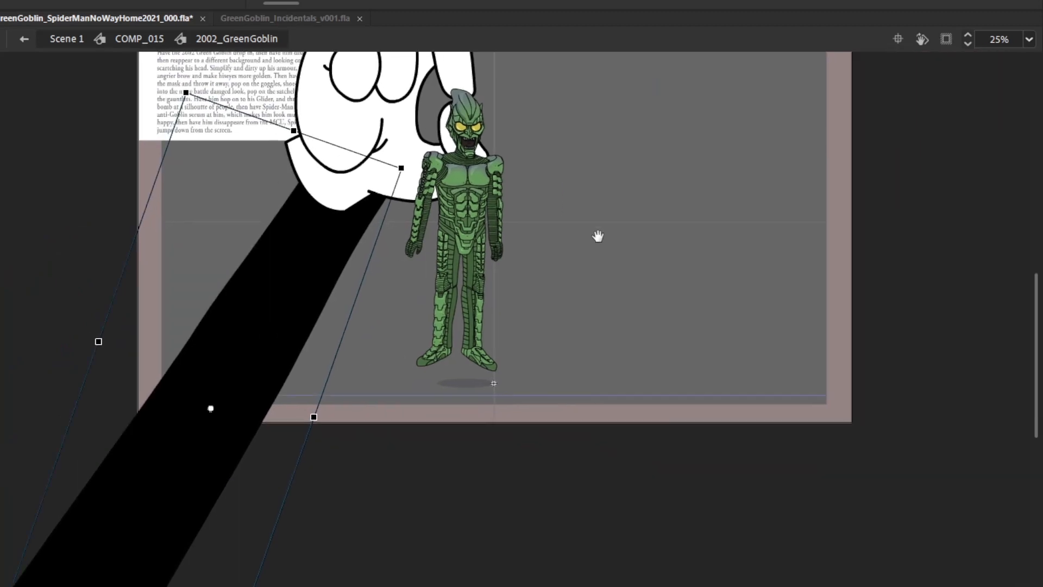
double_click(328, 188)
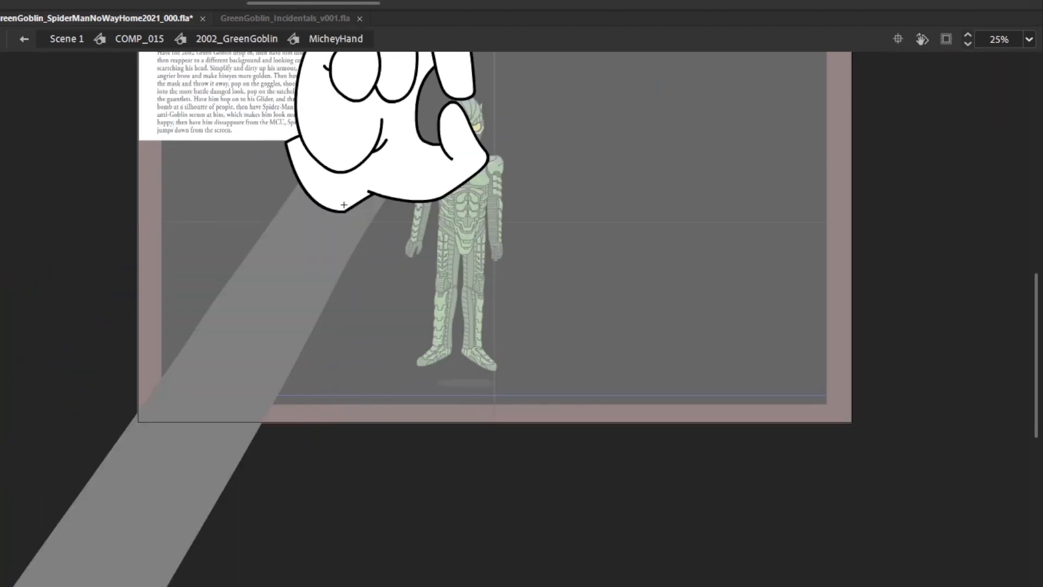
key(ctrl+a)
click(648, 285)
drag(347, 210, 368, 191)
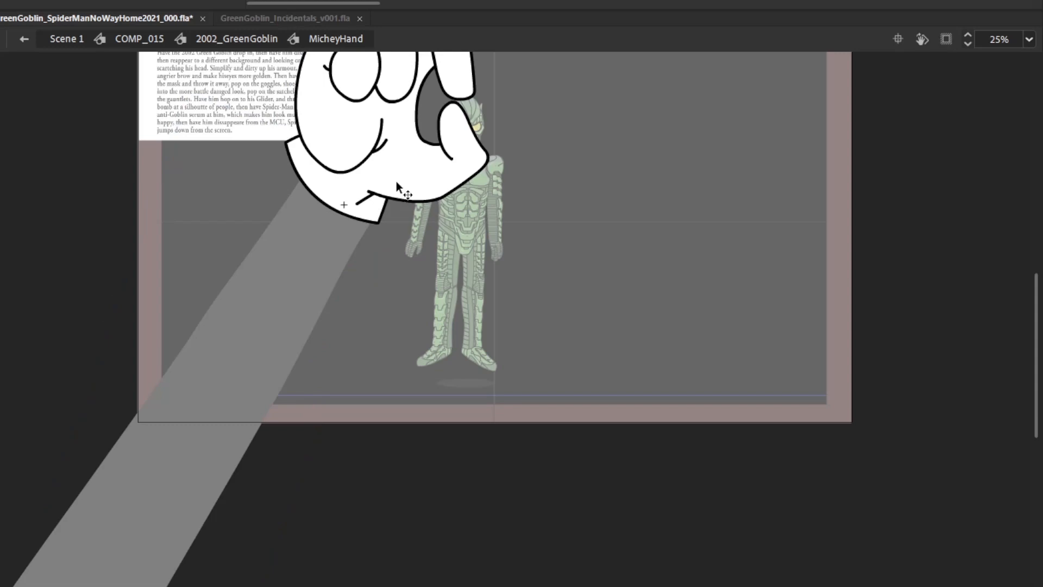
key(Delete)
Pull the cuff's upper corner in towards the arm, delete the surplus outline, refine the lower corner, and return to 2002_GreenGoblin
drag(286, 144, 296, 174)
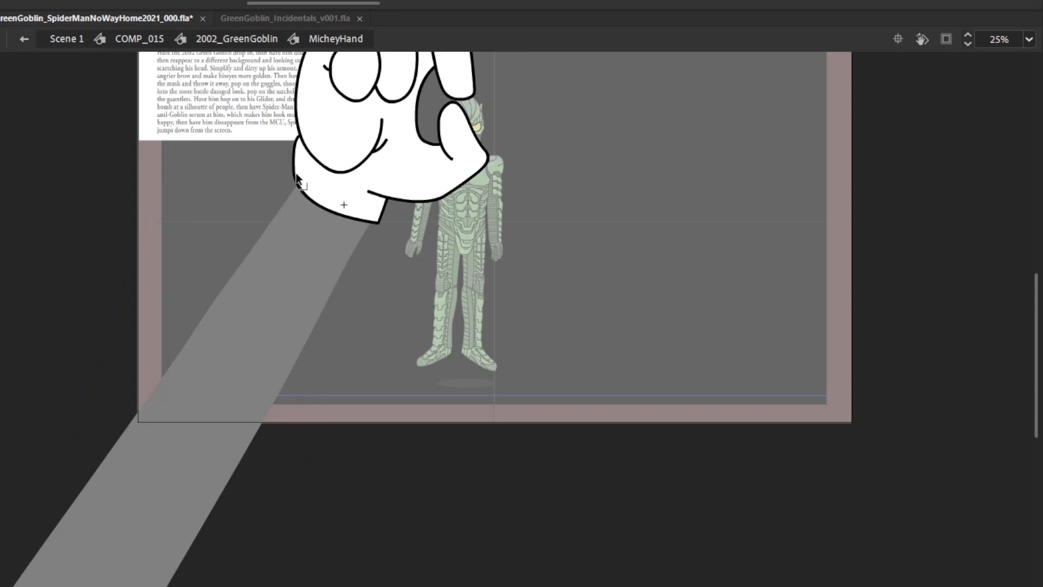
drag(304, 133, 322, 129)
click(316, 135)
key(Delete)
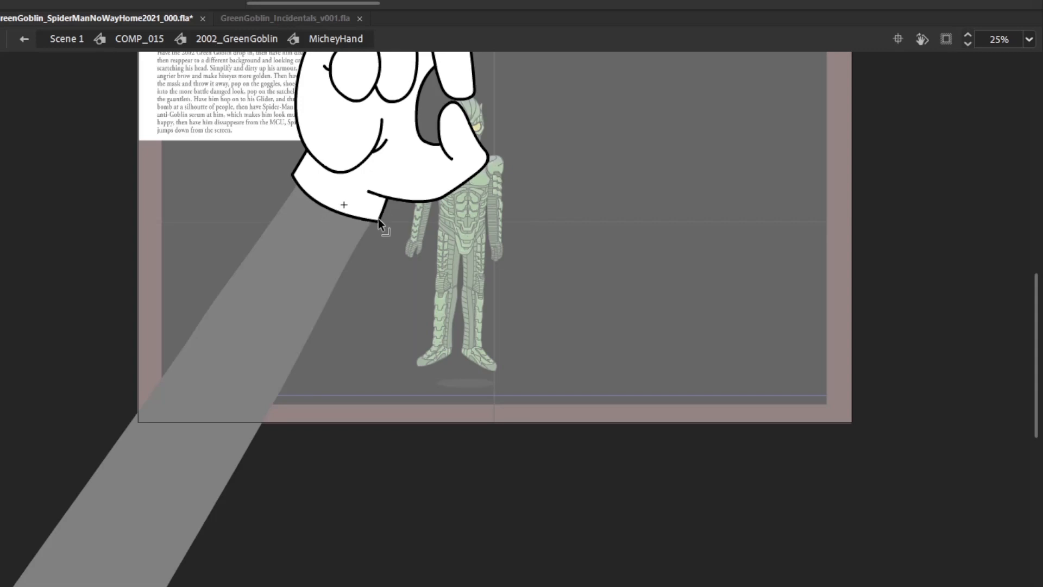
drag(379, 220, 382, 224)
double_click(392, 233)
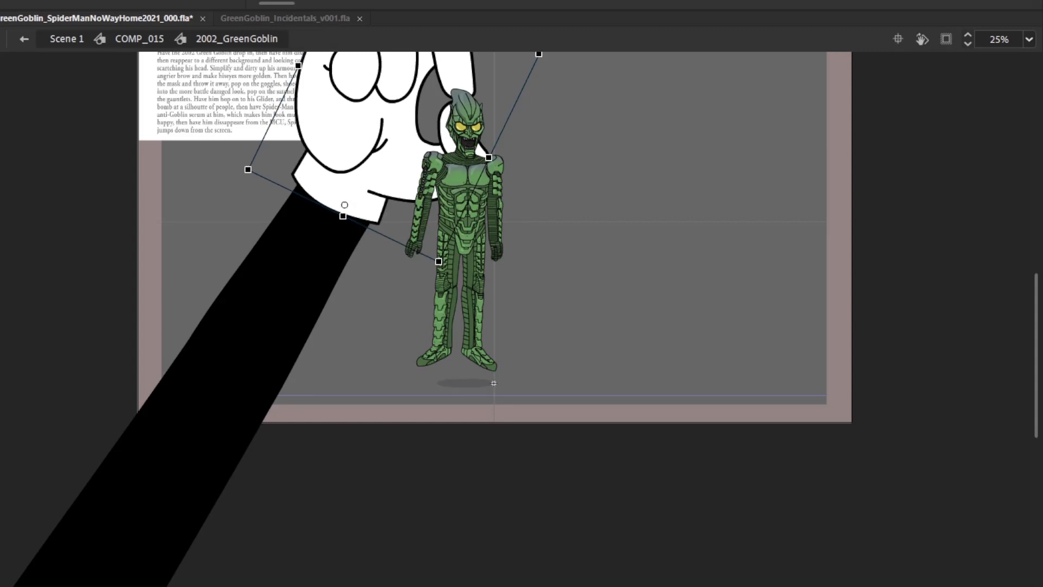
Step forward through the goblin's swaying frames and add keyframes for the hand and arm
drag(744, 233, 725, 318)
key(space)
drag(672, 221, 699, 309)
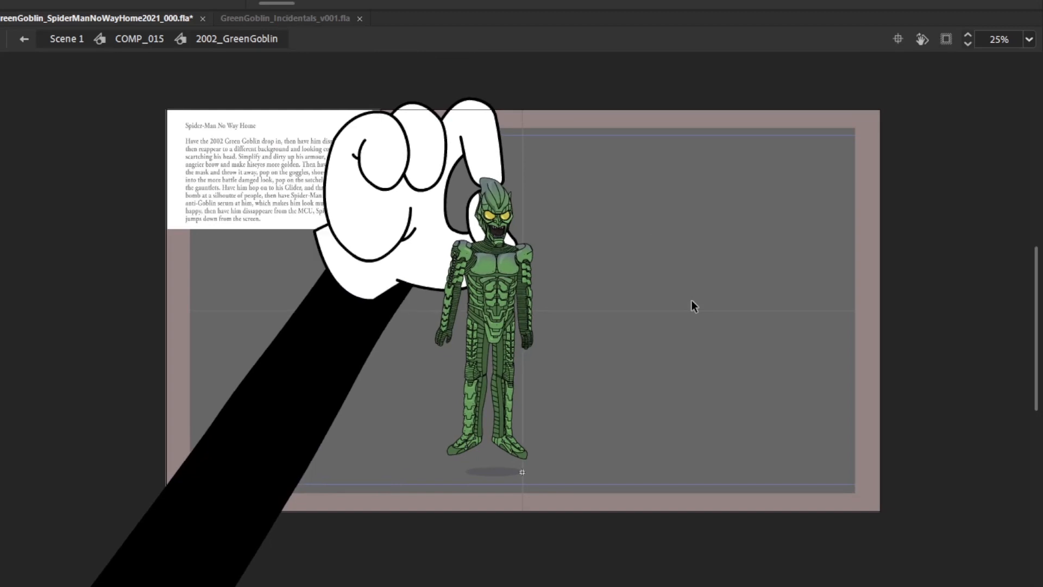
key(period)
key(period)
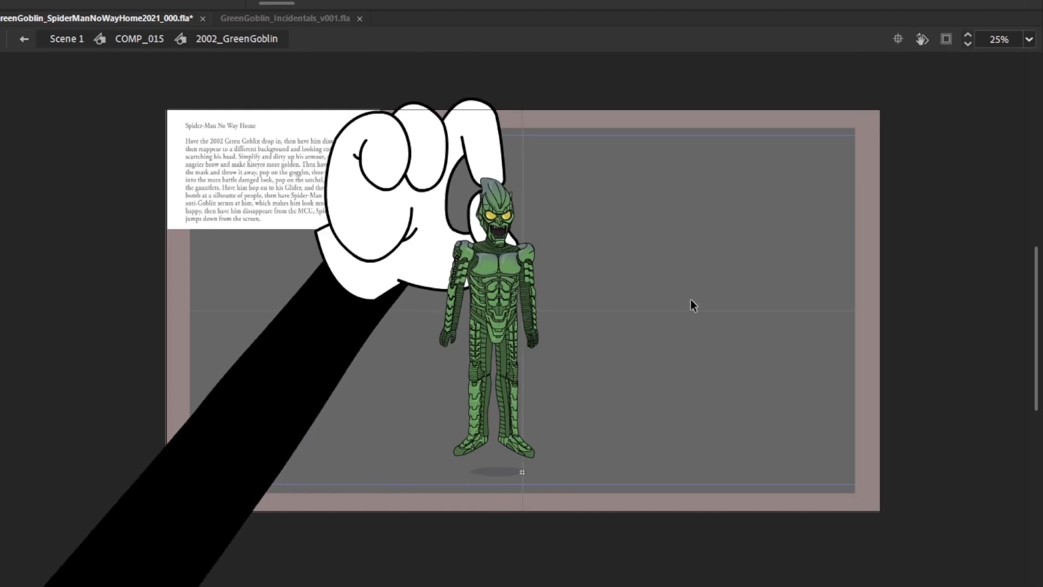
key(F6)
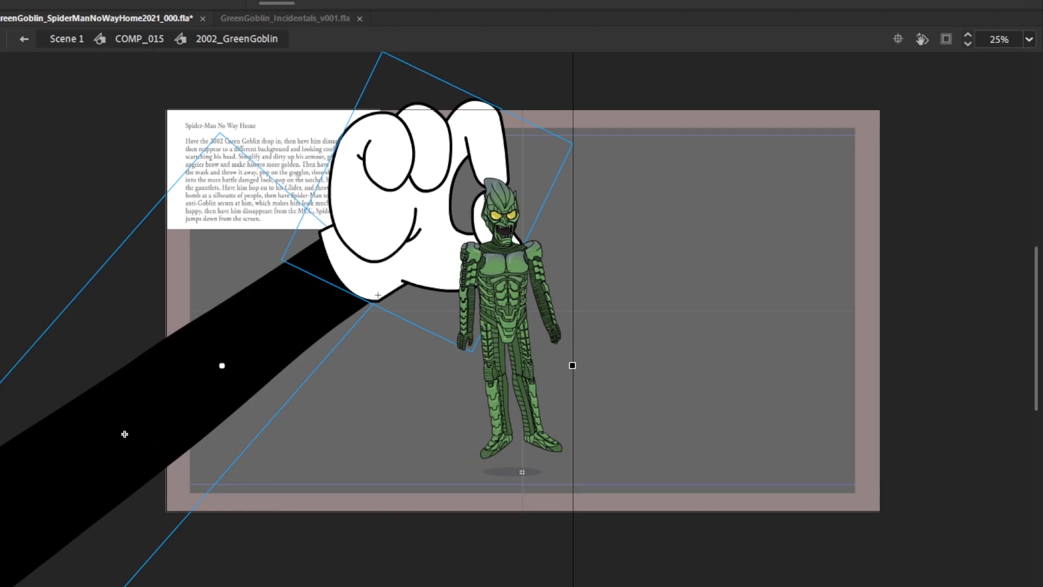
key(period)
key(period)
key(period)
key(F6)
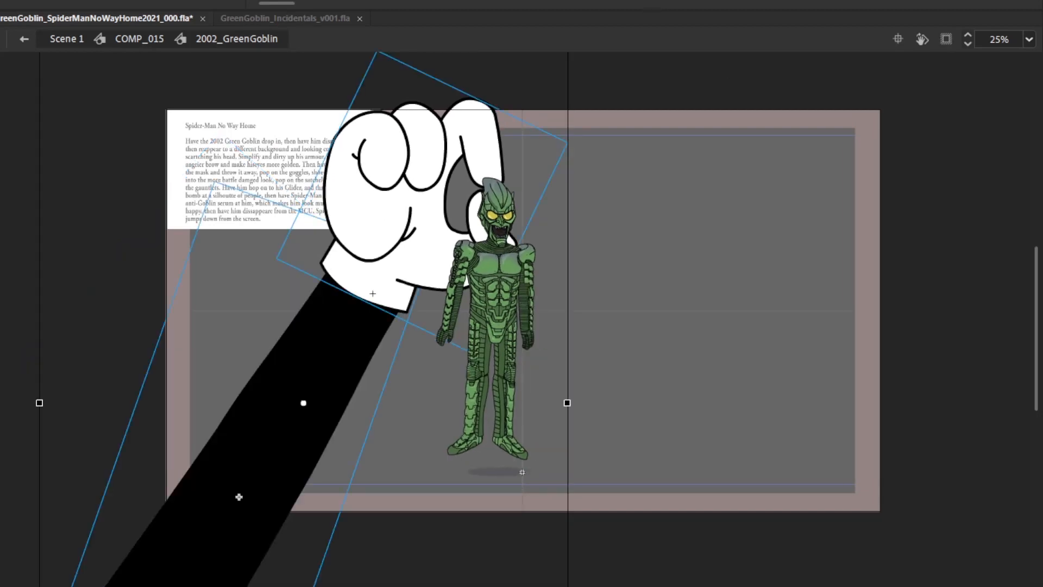
Apply the reshaped-cuff version of the glove to the frame where the goblin tilts
click(239, 497)
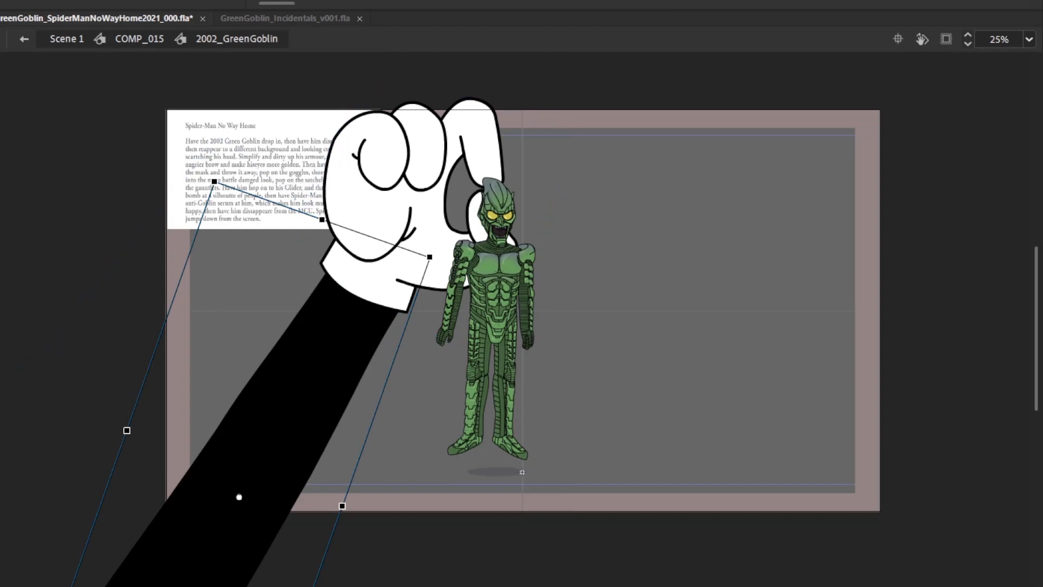
key(period)
click(394, 218)
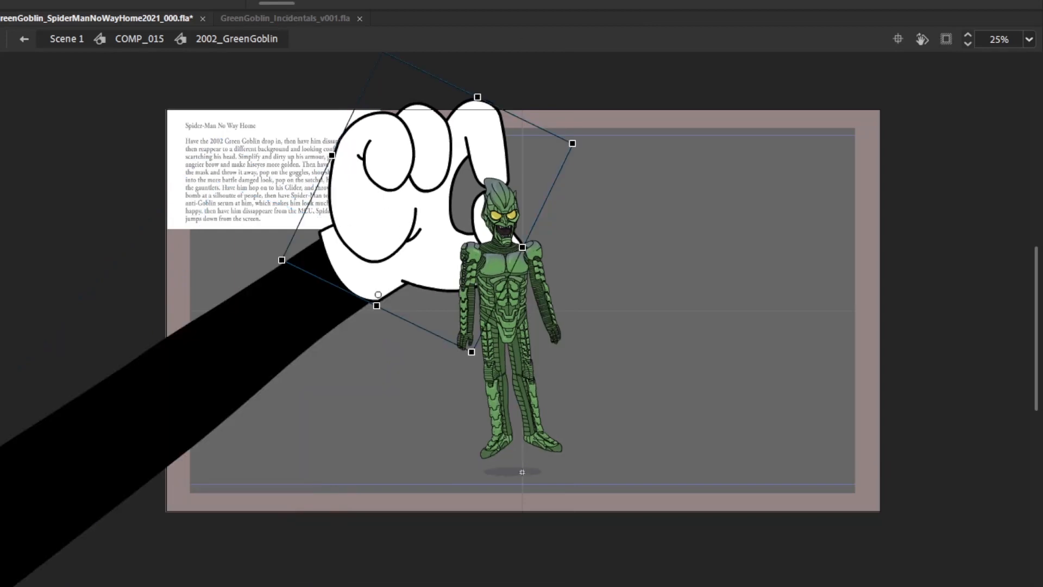
key(period)
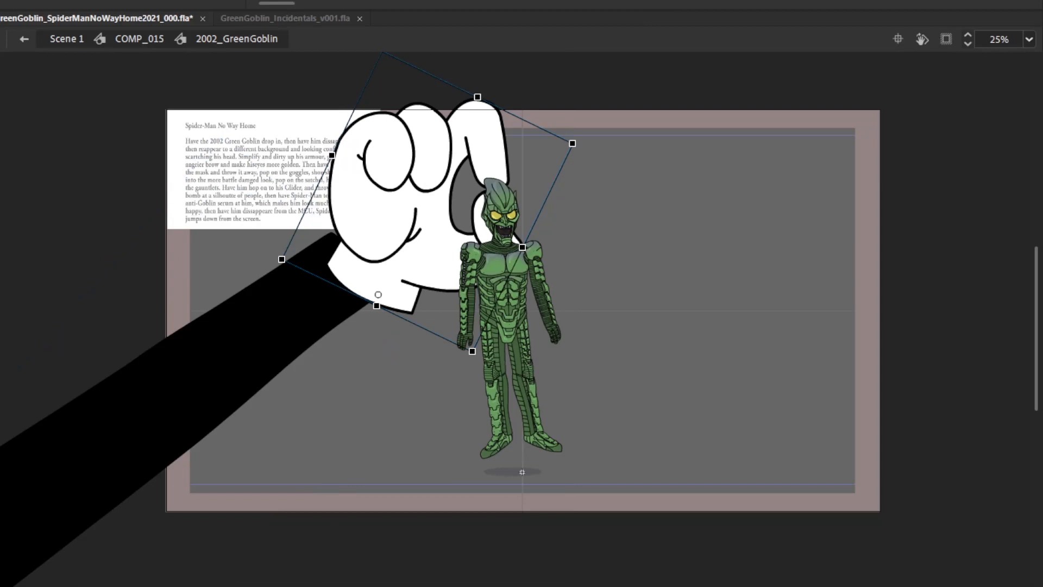
Carry the steep arm pose over to the tilted-goblin frame, then nudge and rotate it slightly so it meets the cuff
key(comma)
click(339, 345)
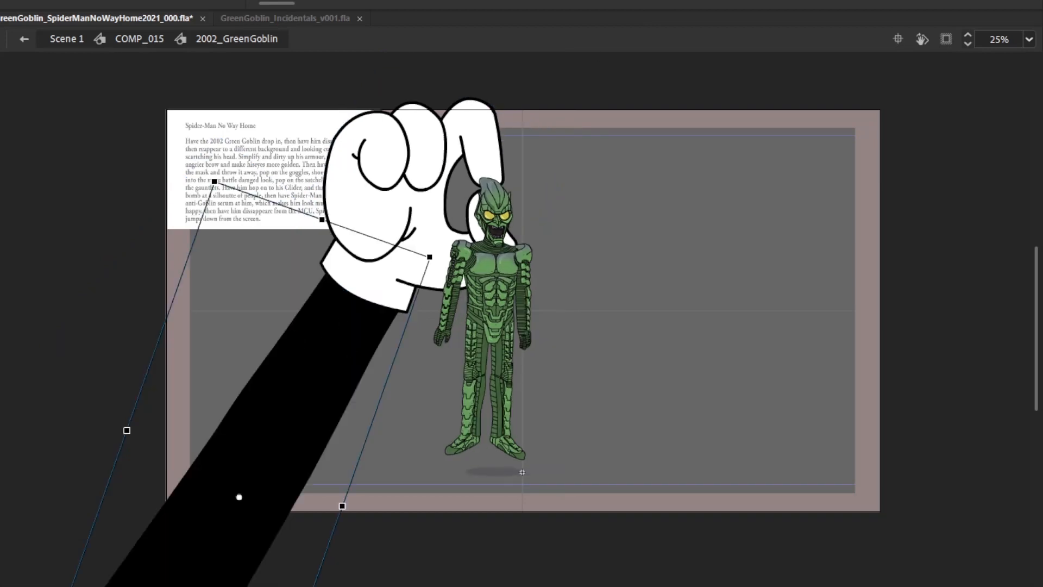
key(period)
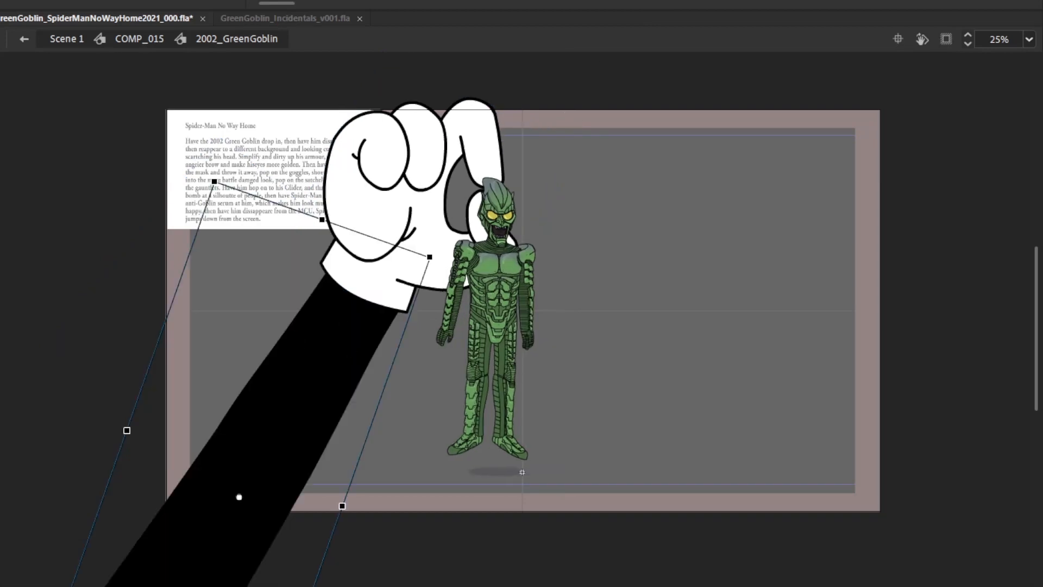
key(period)
key(shift+Right)
key(shift+Right)
key(shift+Right)
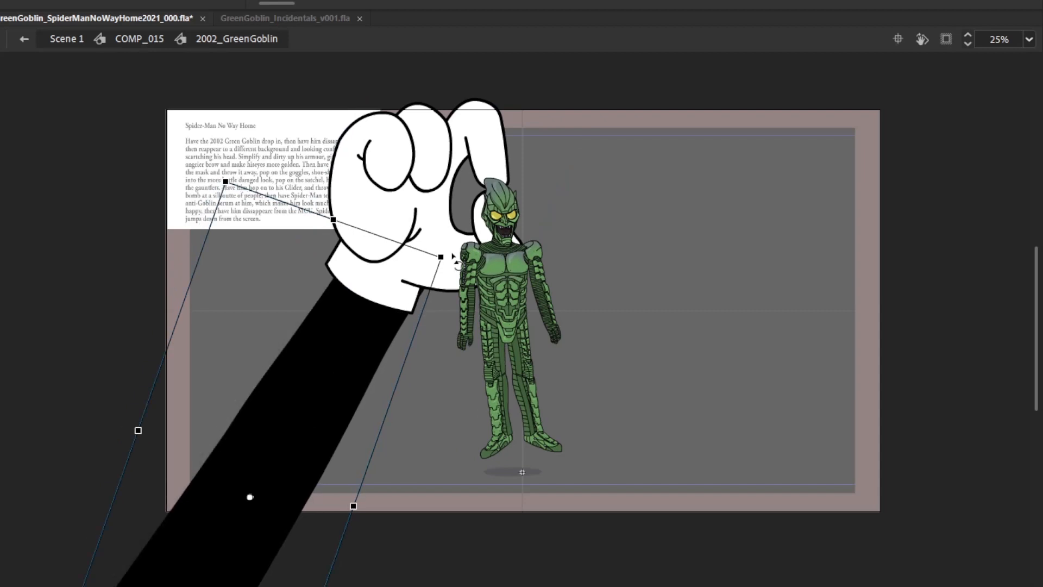
drag(452, 265, 461, 282)
drag(373, 334, 349, 327)
Step back and forth through the frames to check how the arm and reshaped cuff move with the goblin
key(period)
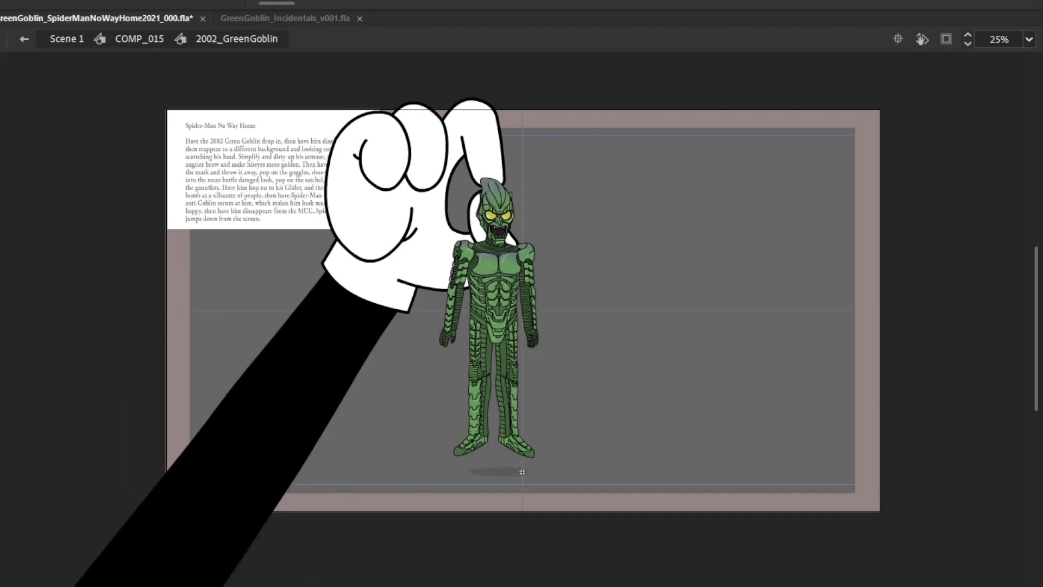
click(349, 329)
key(period)
key(period)
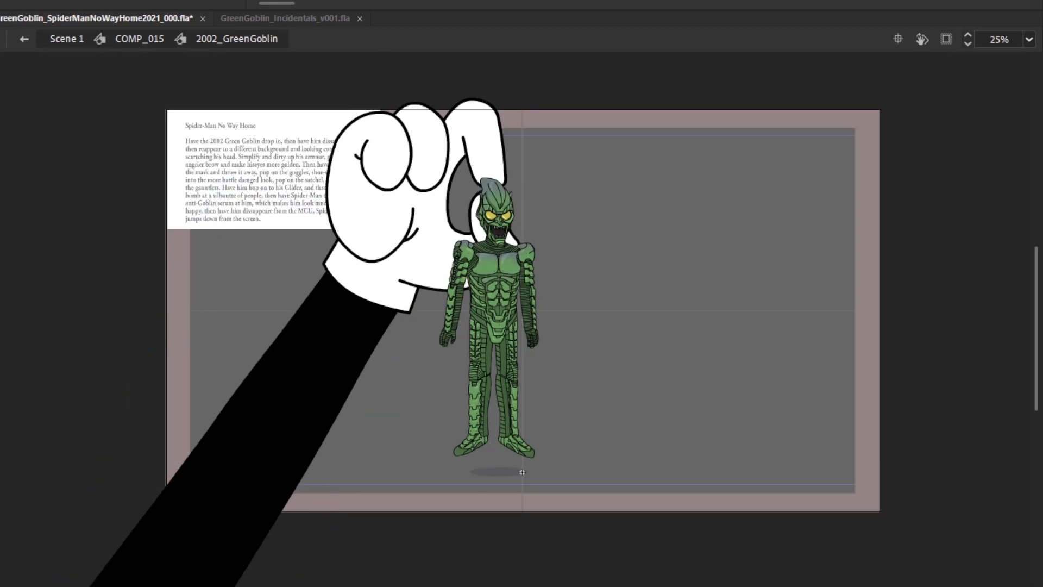
key(period)
key(period)
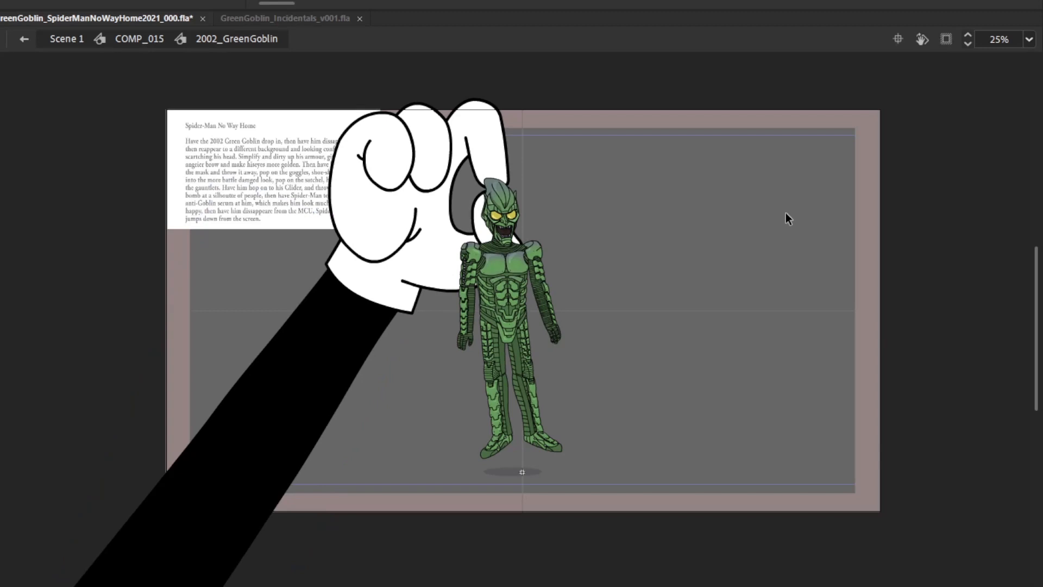
key(period)
key(period)
key(period)
key(comma)
key(comma)
key(comma)
key(comma)
key(comma)
key(comma)
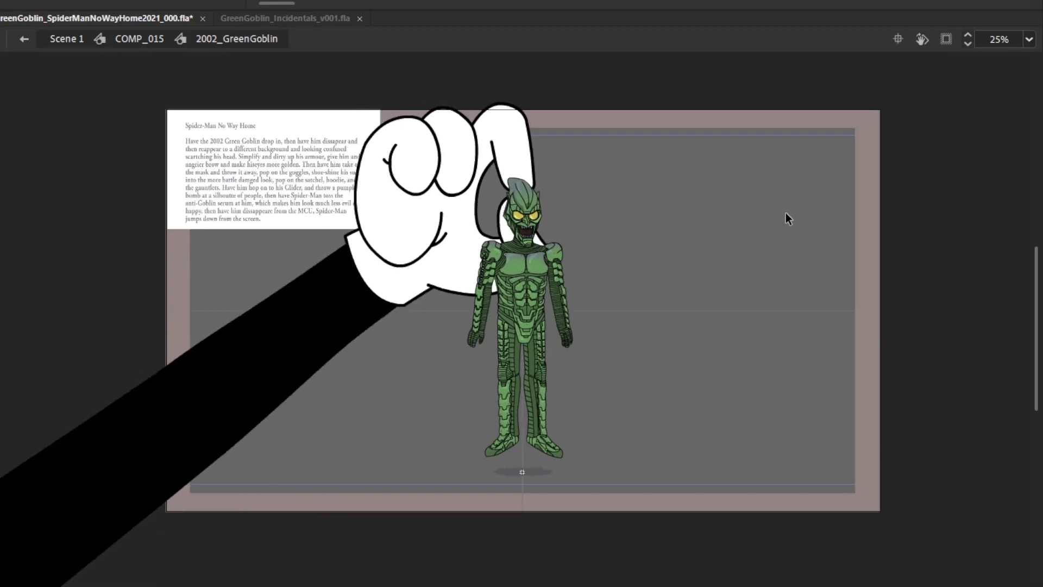
key(period)
key(period)
key(period)
key(period)
key(period)
key(period)
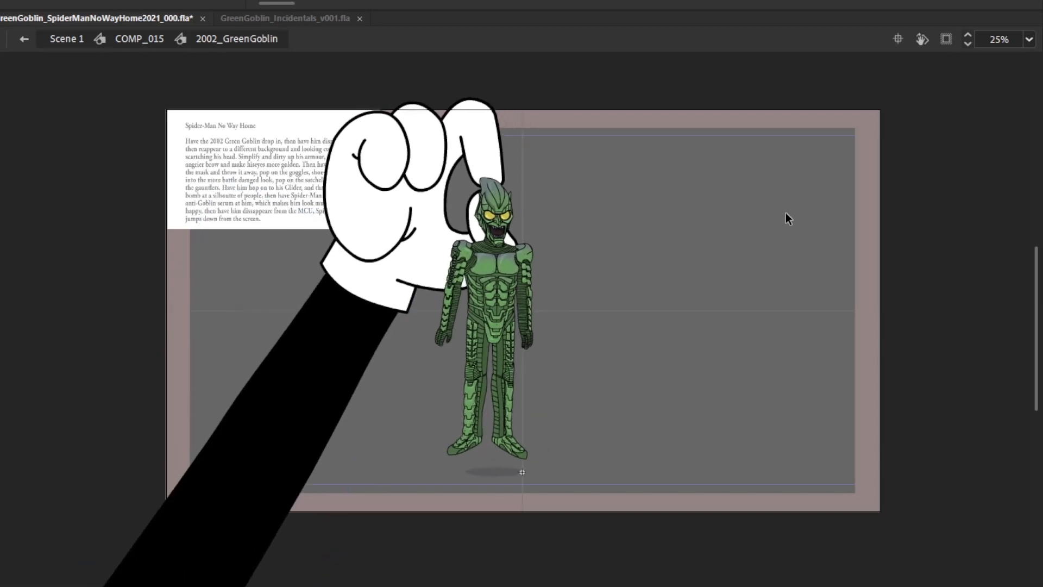
key(comma)
key(comma)
key(comma)
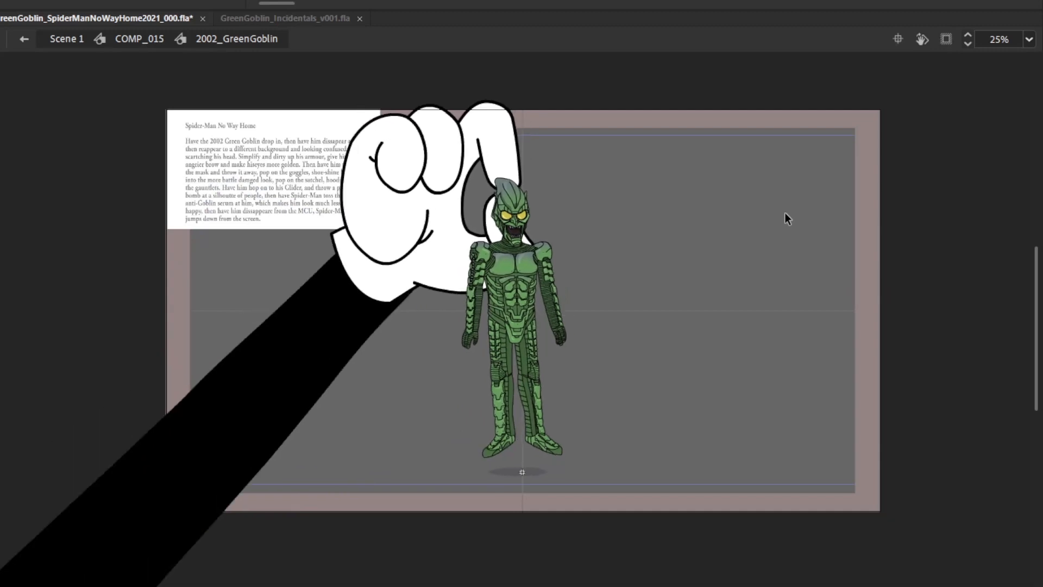
Reopen MicheyHand on the steep-arm frame and slightly bend the cuff's two short side edges, retrying each bend
click(392, 288)
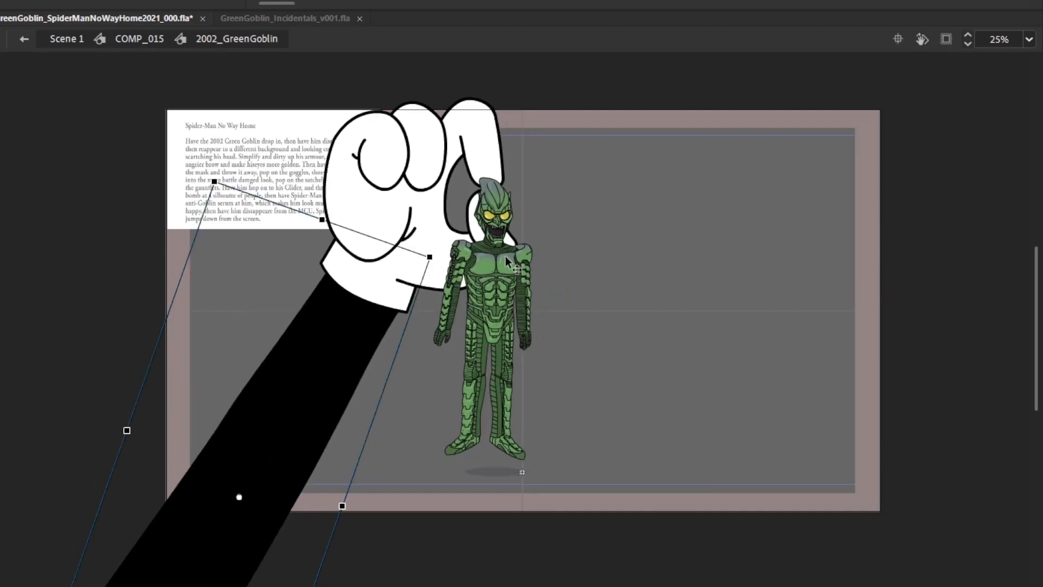
double_click(390, 287)
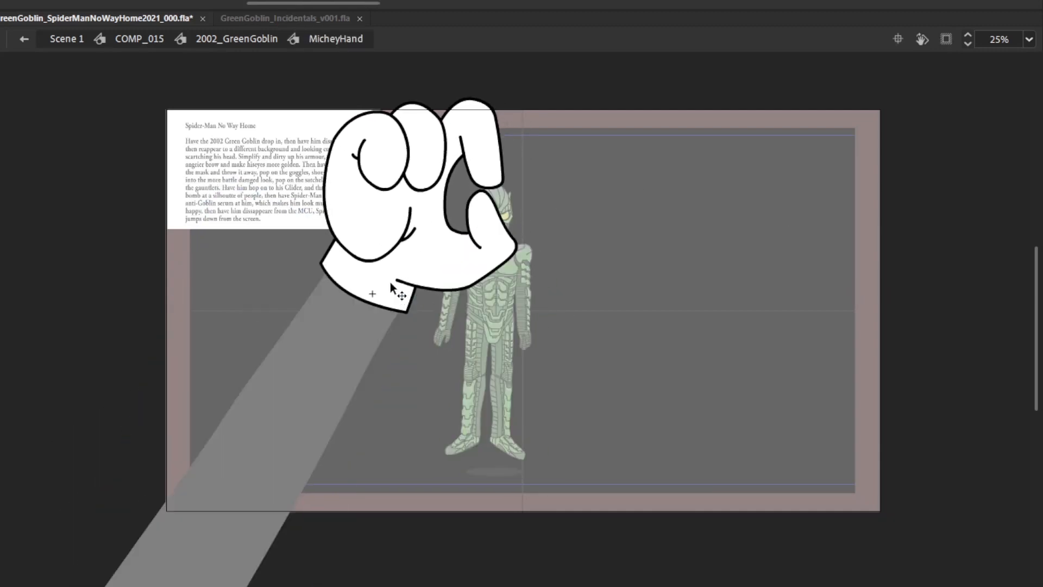
drag(328, 252, 351, 231)
key(ctrl+z)
drag(414, 287, 421, 258)
key(ctrl+z)
double_click(439, 321)
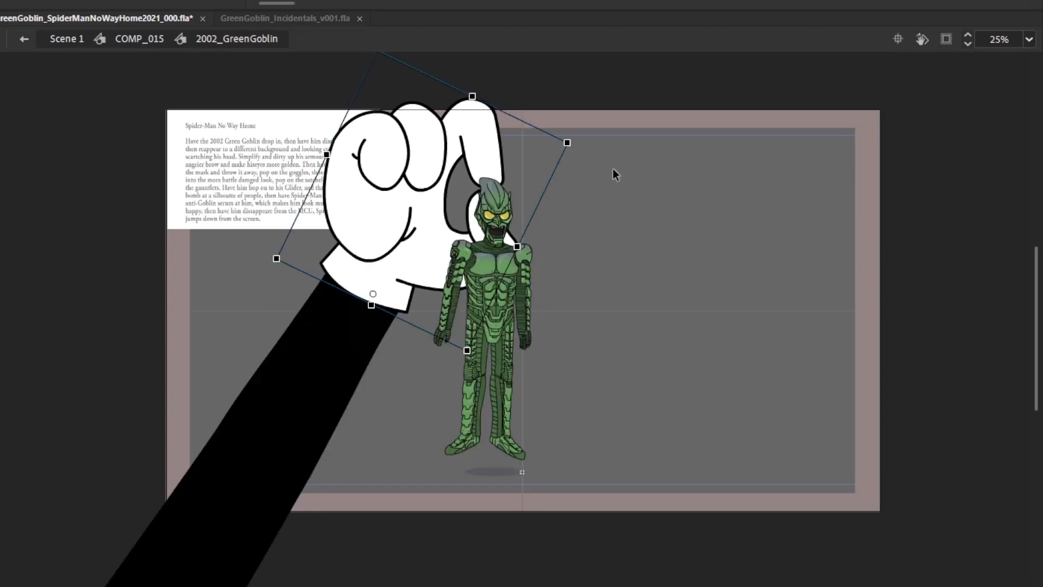
Step forward through the frames to check the cuff's side edges against the arm
click(660, 237)
key(period)
key(period)
key(period)
key(period)
key(period)
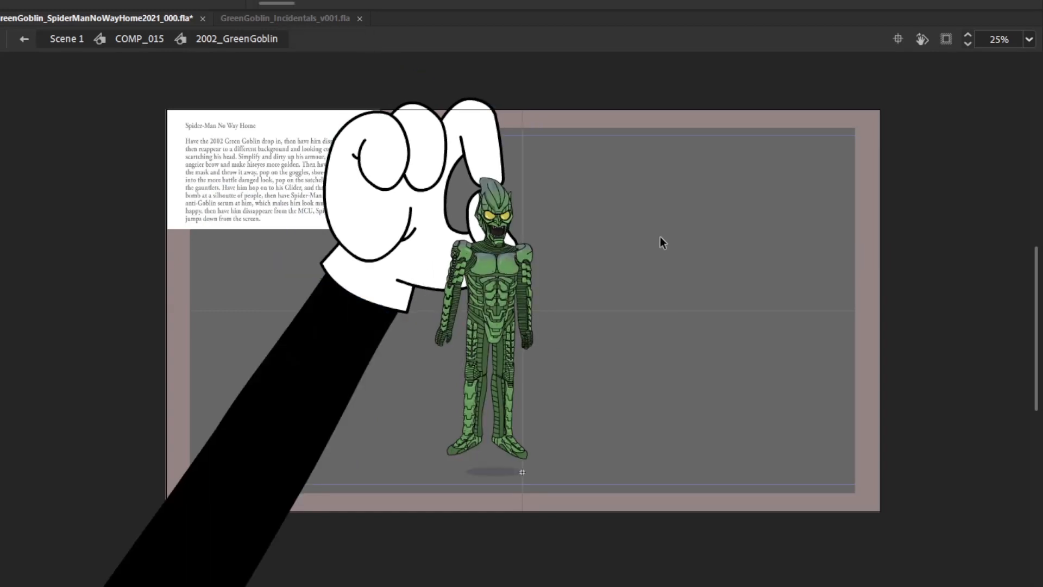
key(period)
key(period)
key(period)
key(period)
key(period)
key(period)
key(period)
key(period)
Inside MicheyHand, pull both outer corners of the cuff slightly inward to fit the arm's width, and return to 2002_GreenGoblin
double_click(406, 307)
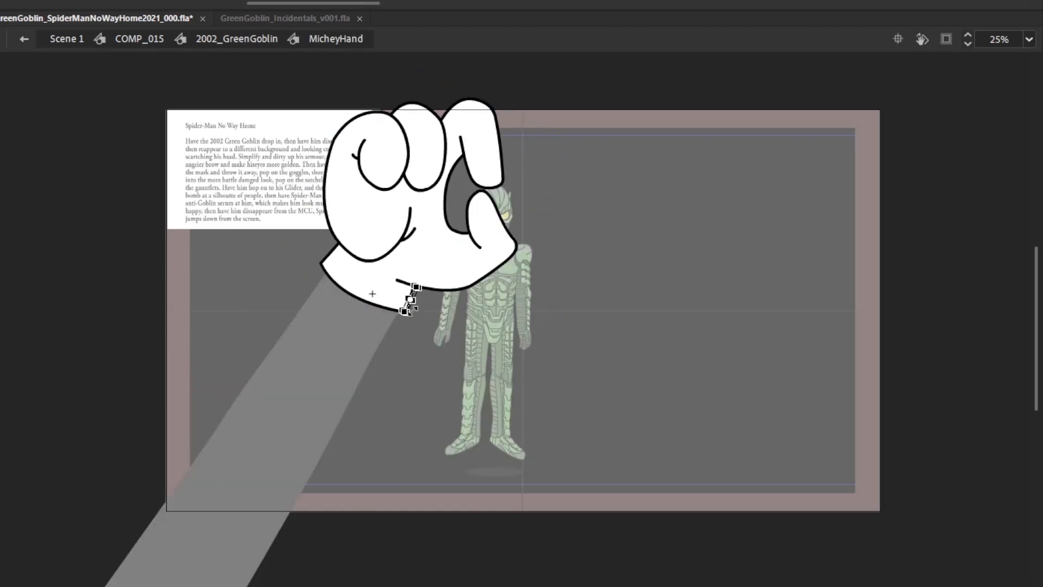
drag(408, 310, 405, 309)
drag(322, 263, 325, 265)
double_click(339, 327)
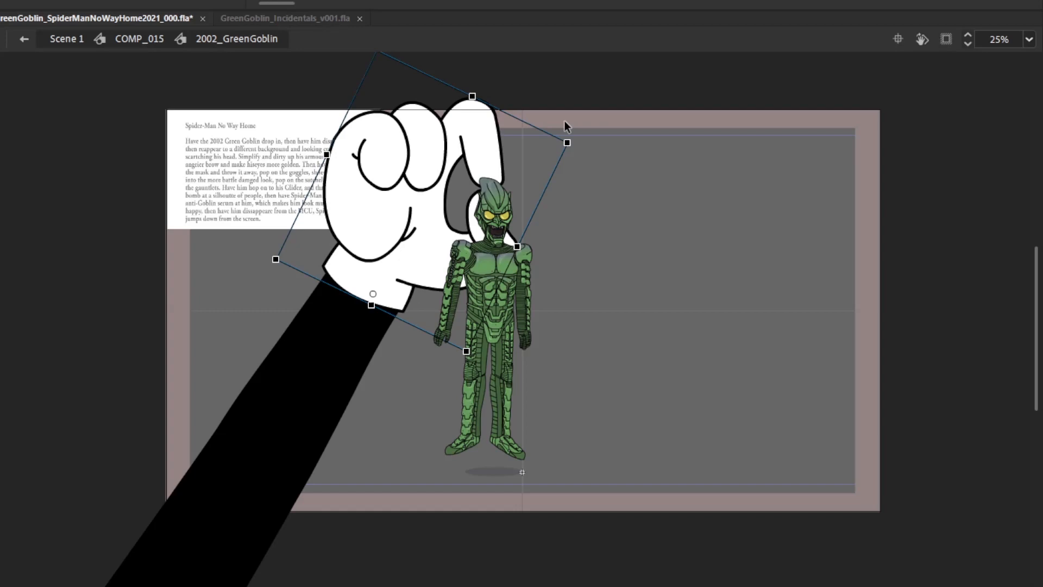
Step back and forth through the frames to compare the cuff and arm in the steep and shallow poses
click(696, 445)
key(period)
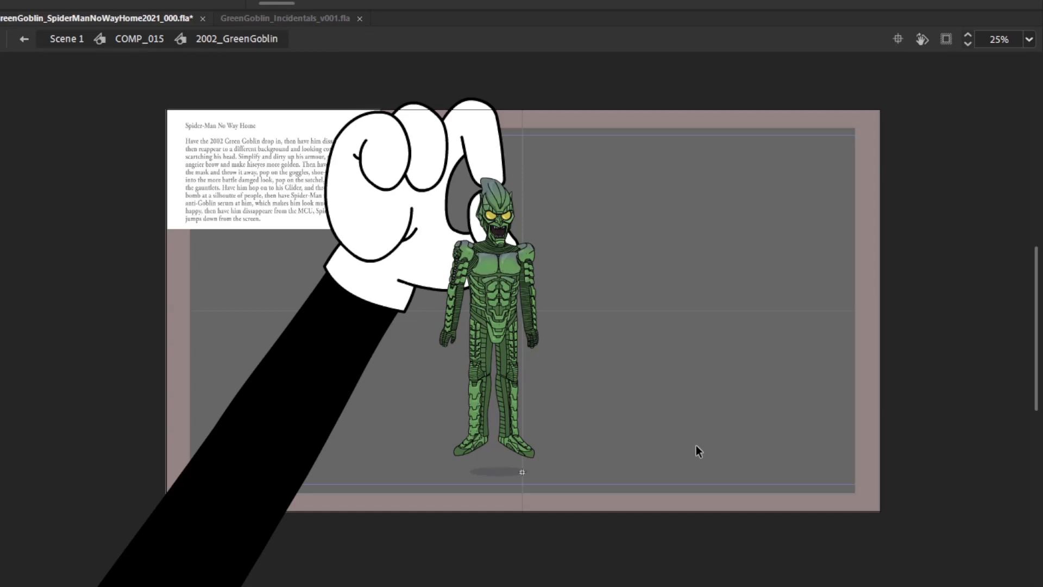
key(period)
key(period)
key(period)
key(period)
key(period)
key(period)
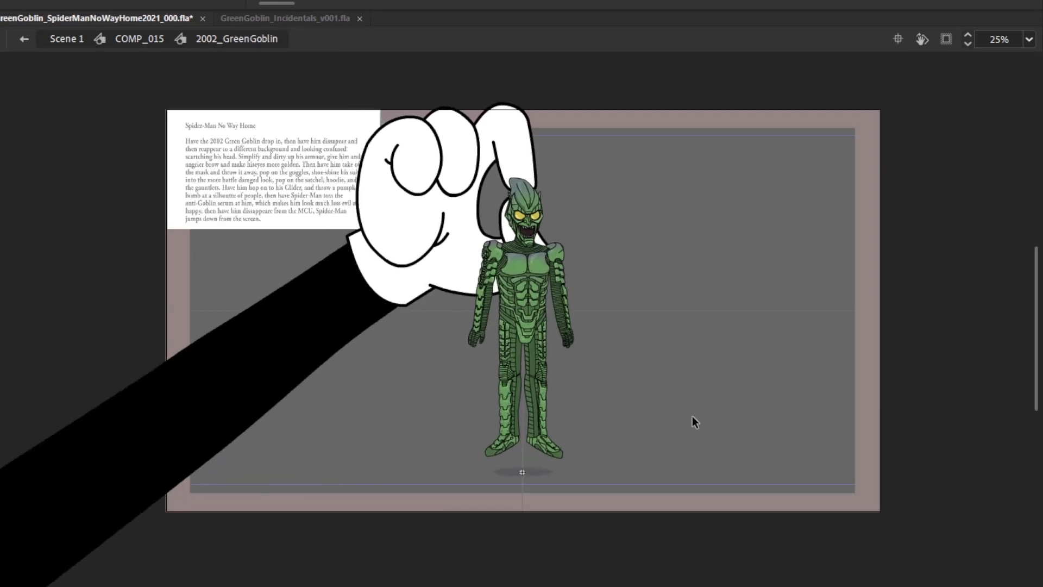
key(comma)
key(comma)
key(comma)
key(comma)
key(period)
key(period)
key(period)
key(period)
key(period)
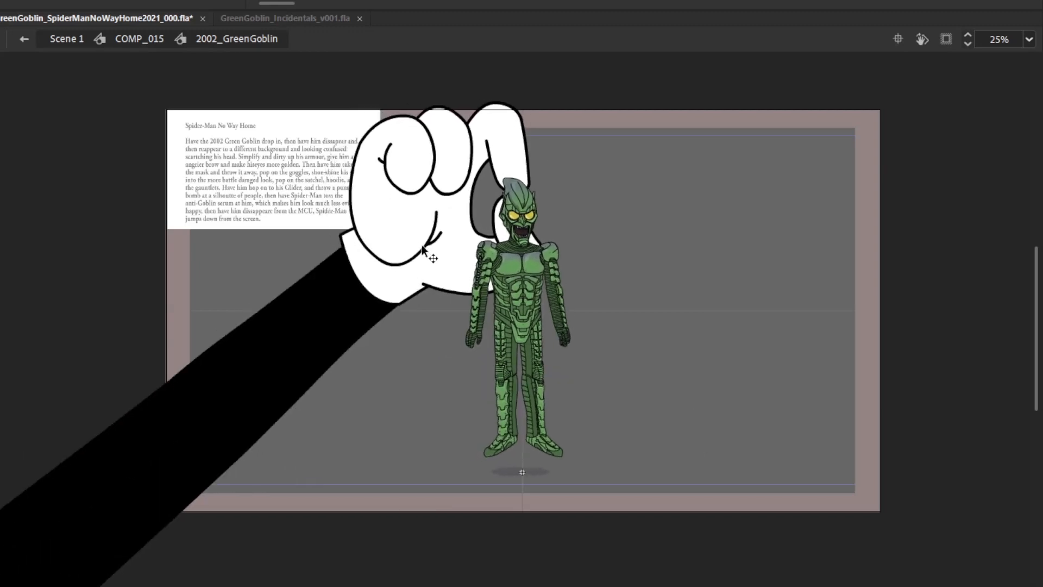
Inside MicheyHand, pull both outer corners of the cuff slightly downward, delete the stray wrist line, and return to 2002_GreenGoblin
click(434, 197)
double_click(435, 196)
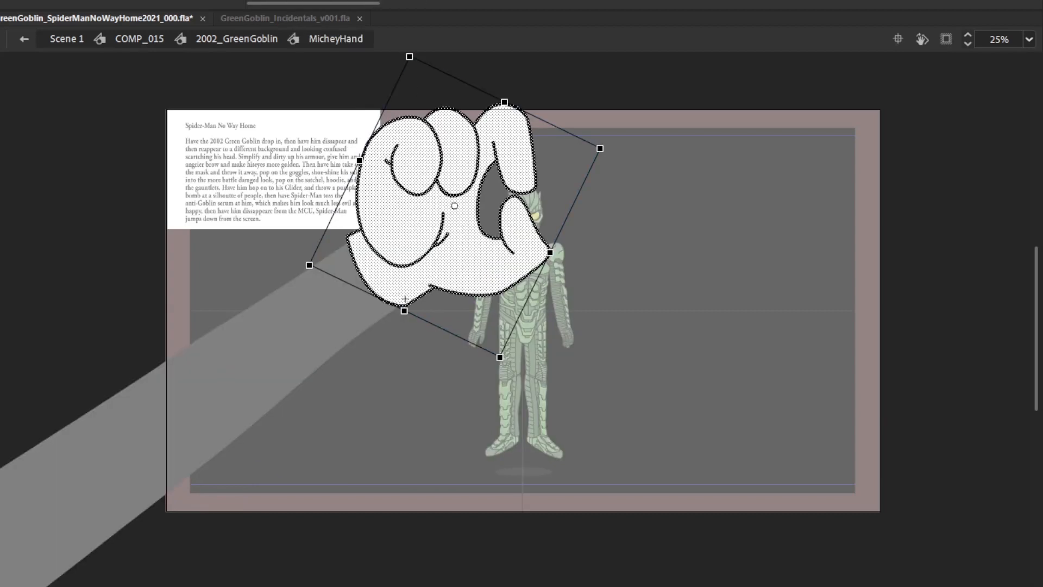
click(705, 224)
drag(407, 305, 444, 277)
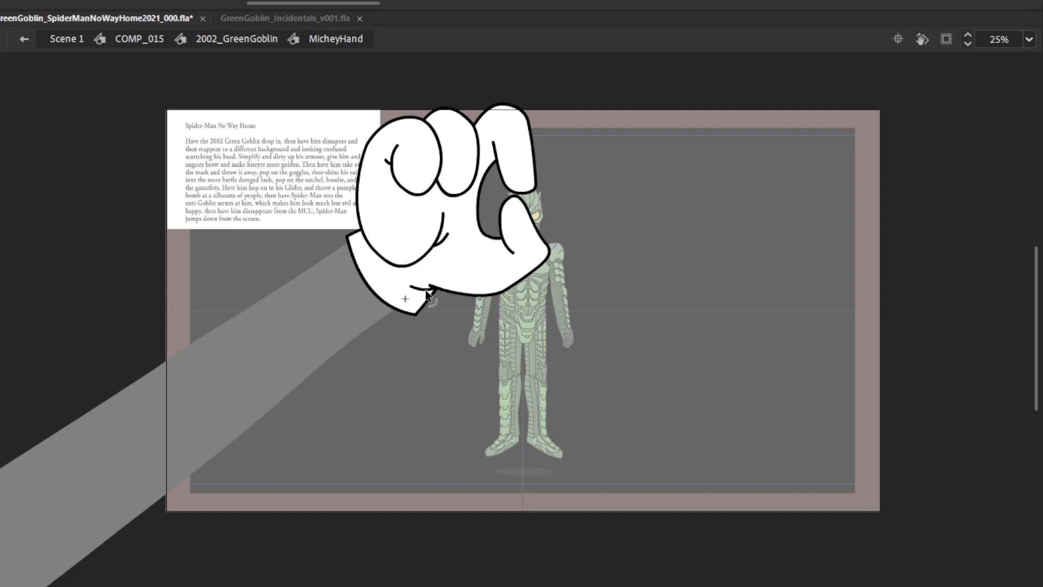
click(426, 290)
key(Delete)
drag(347, 237, 349, 251)
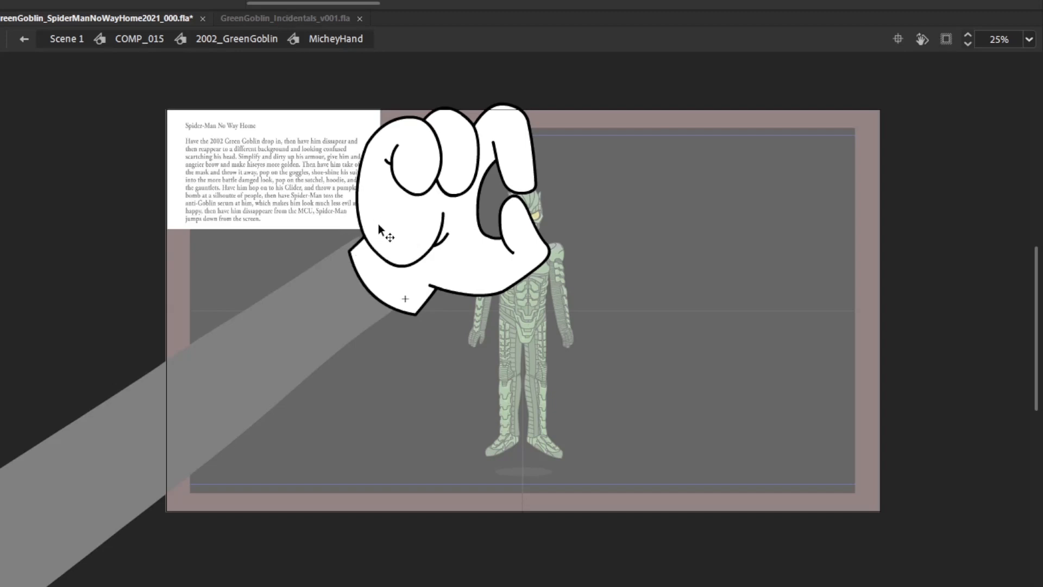
double_click(467, 348)
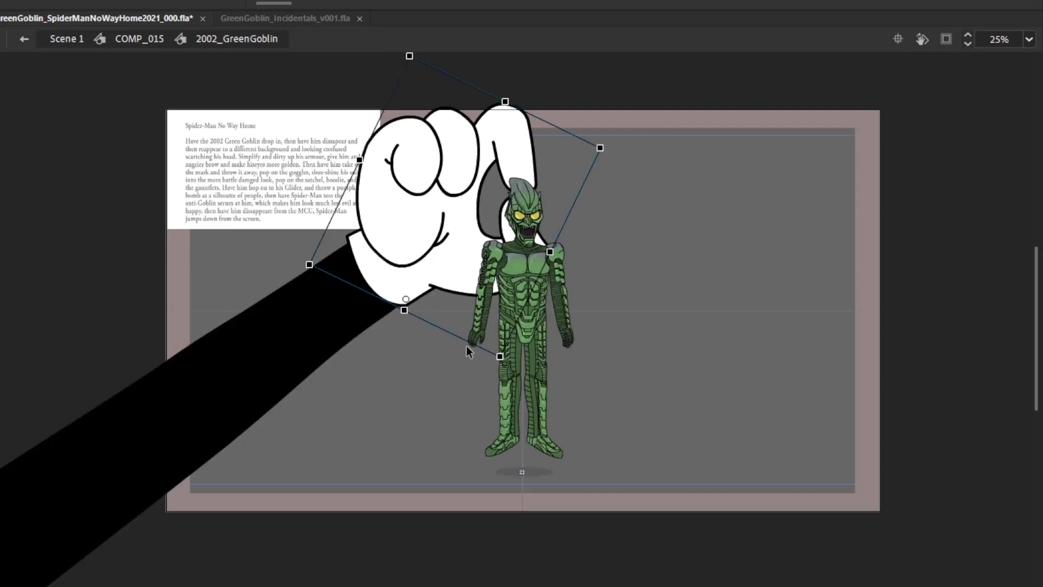
Go to the mid-angle arm frame and switch the hand to the newly reshaped cuff drawing
click(756, 372)
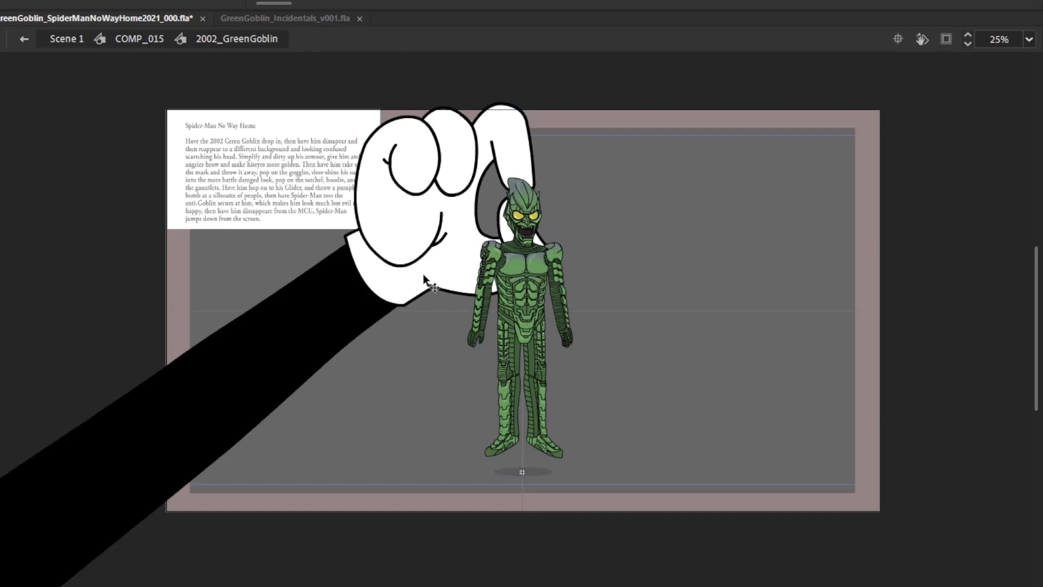
key(period)
key(period)
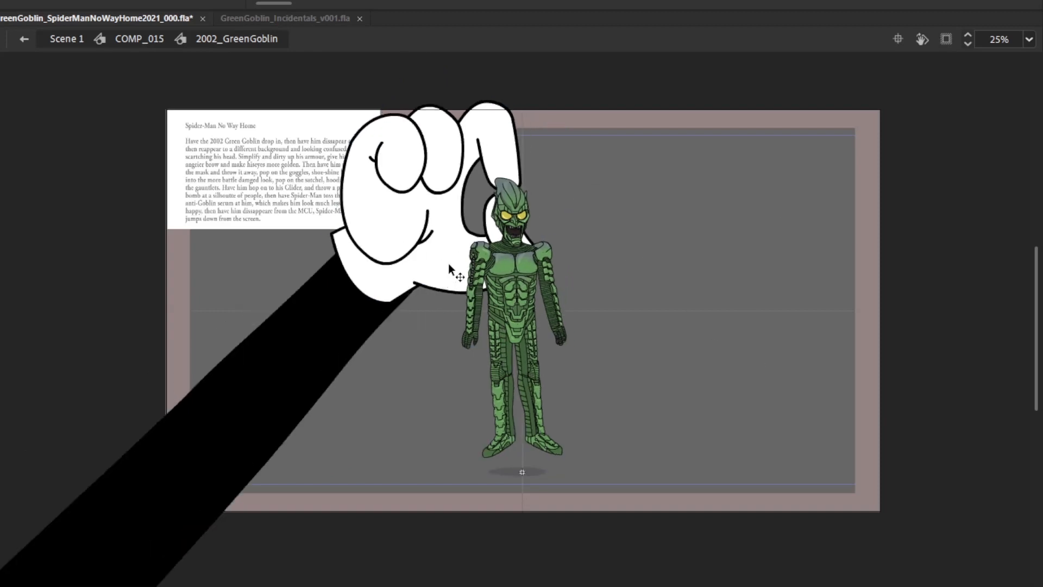
click(448, 264)
key(period)
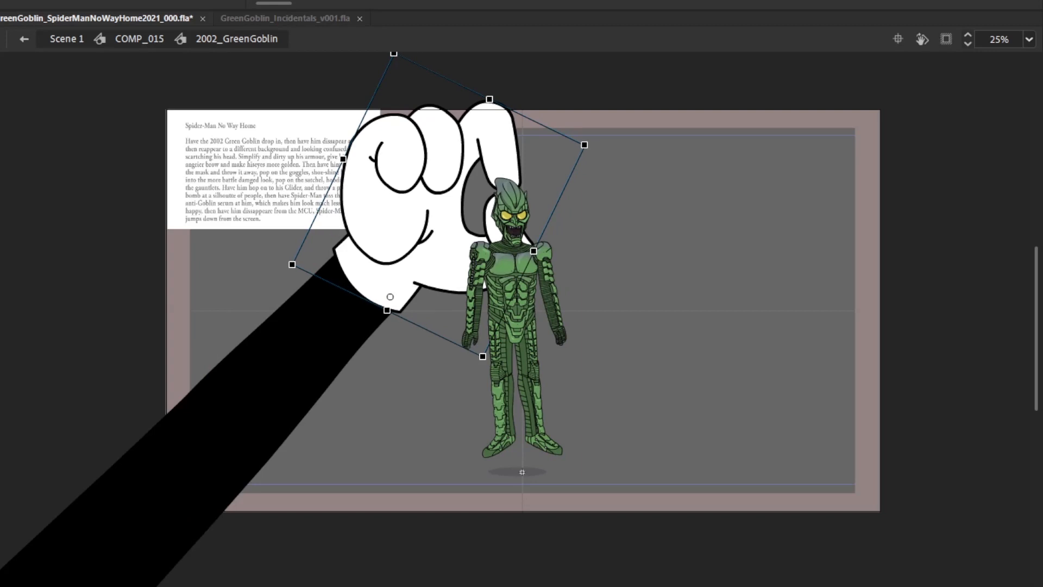
Nudge the arm slightly left and up so it sits under the reshaped cuff on the mid-angle frame
click(363, 339)
key(Left)
key(Left)
key(Up)
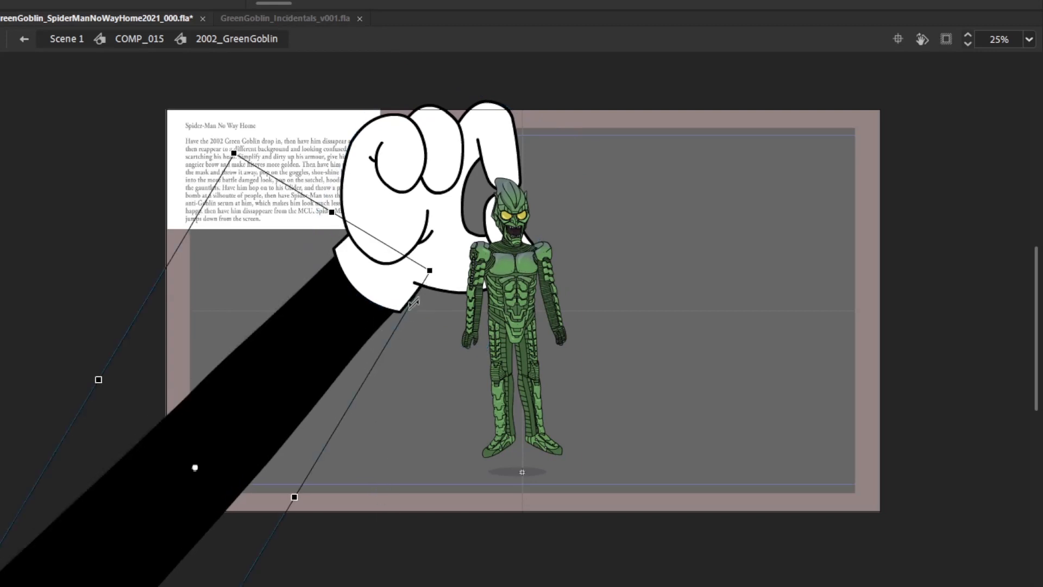
click(668, 241)
Try to shift the arm slightly left and up on the neighbouring shallower-arm frame
click(619, 1)
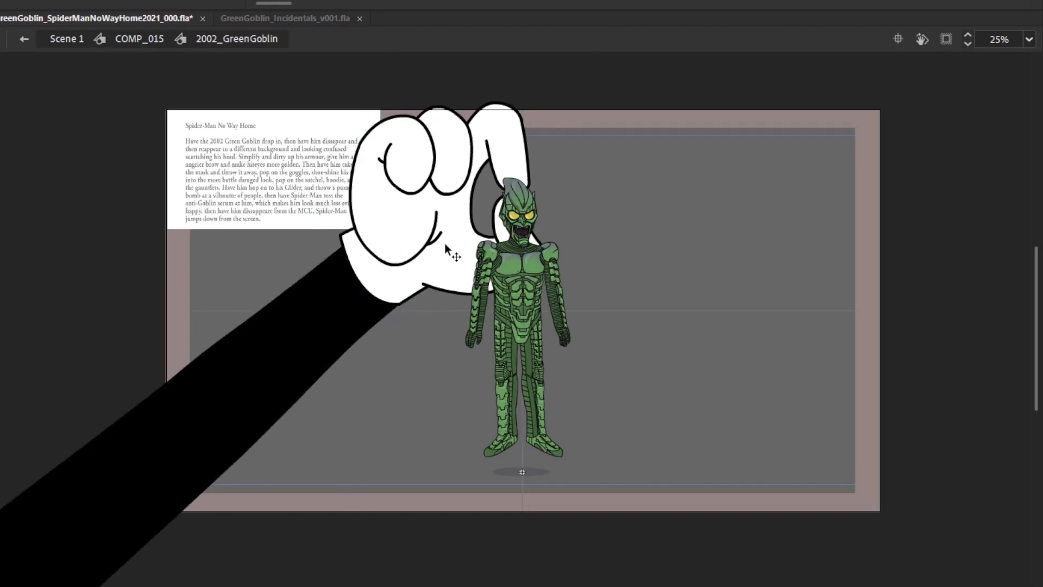
click(449, 246)
drag(450, 246, 444, 248)
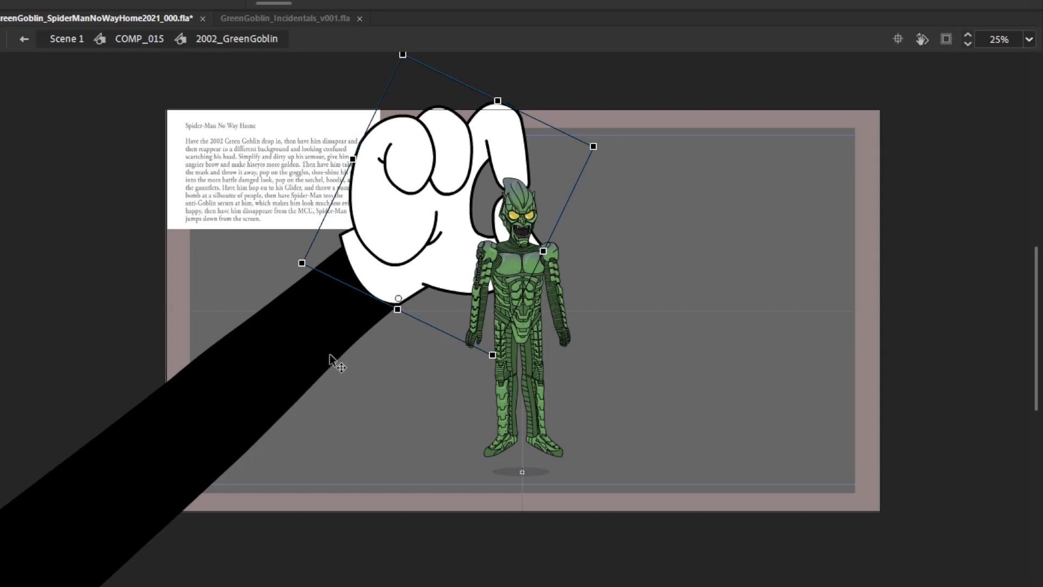
click(320, 341)
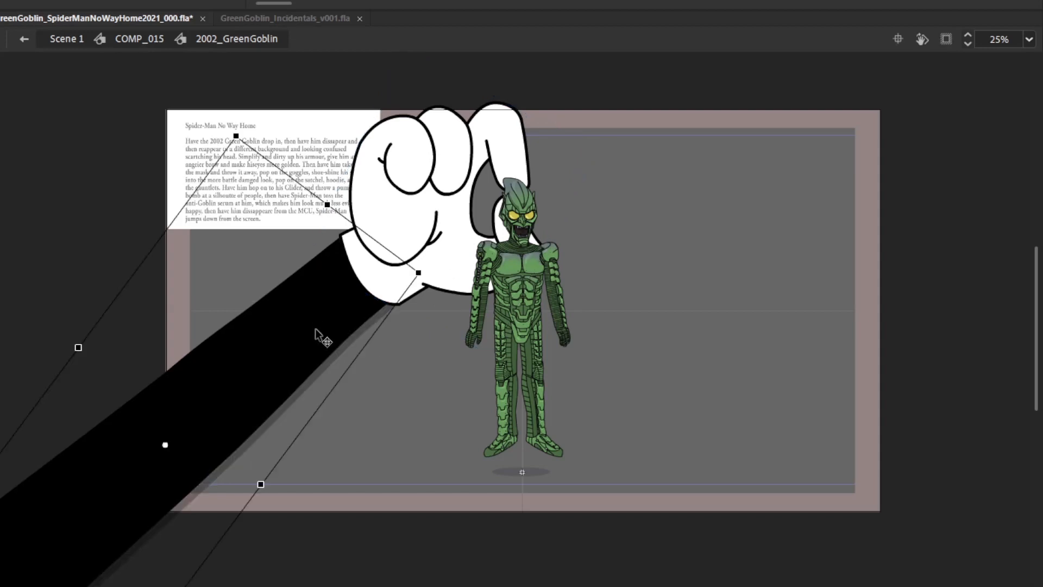
In MicheyHand, move the cuff's two outer corners slightly, delete the leftover line, and apply the in-between cuff to the shallower-arm frame
double_click(441, 282)
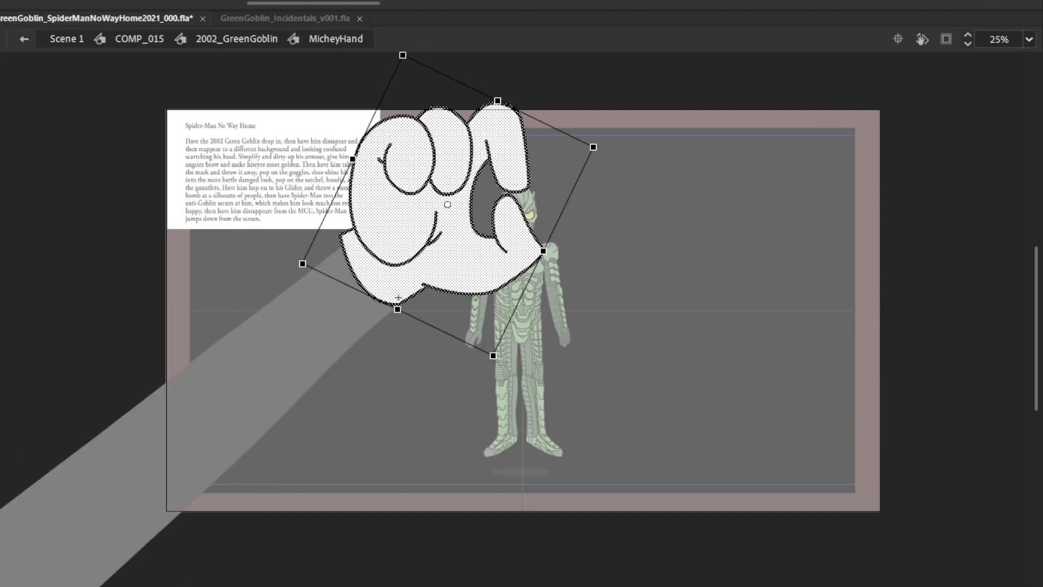
drag(684, 239, 688, 298)
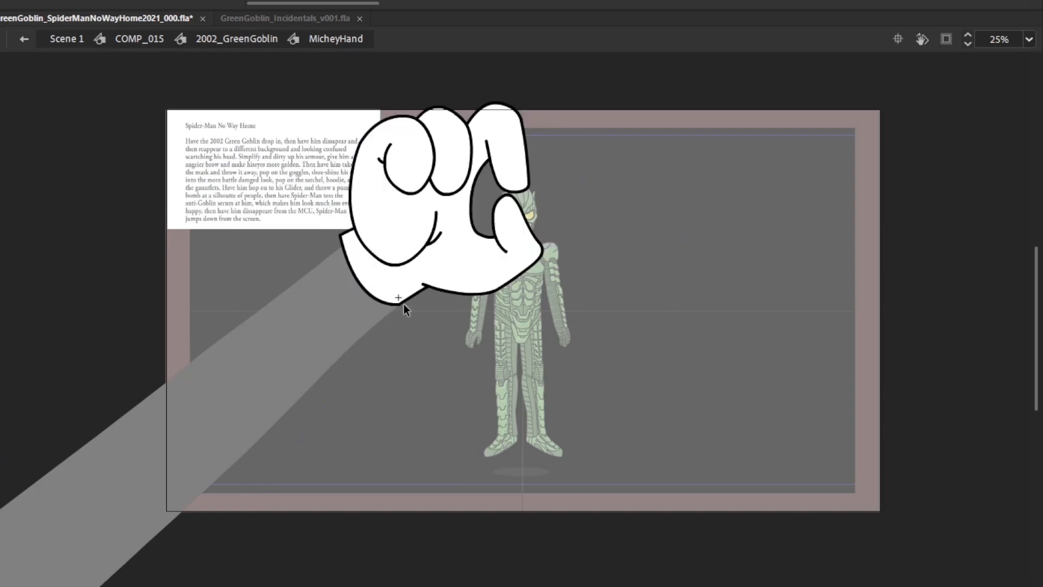
drag(403, 304, 413, 296)
drag(428, 293, 423, 302)
click(442, 274)
key(Delete)
drag(341, 236, 349, 235)
double_click(601, 159)
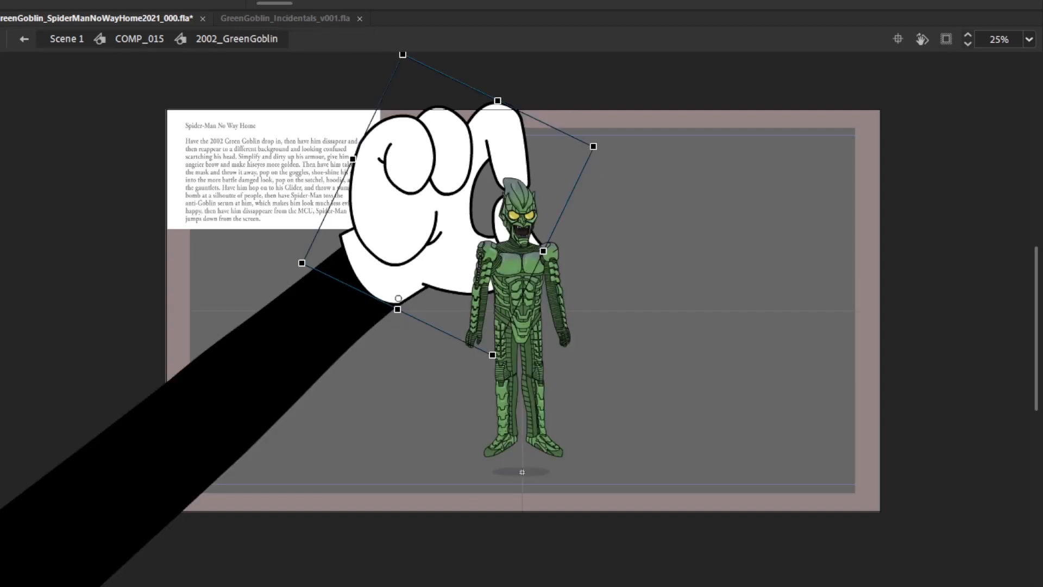
click(726, 398)
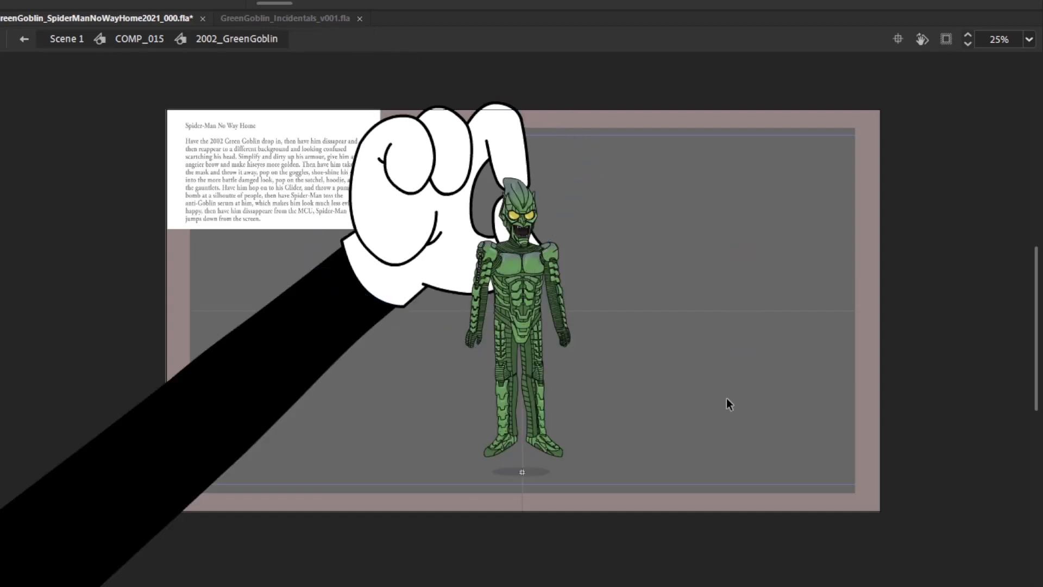
On the adjacent, shallower pose, subtly reshape the cuff's outer corners inside MicheyHand and apply that cuff to the hand
key(period)
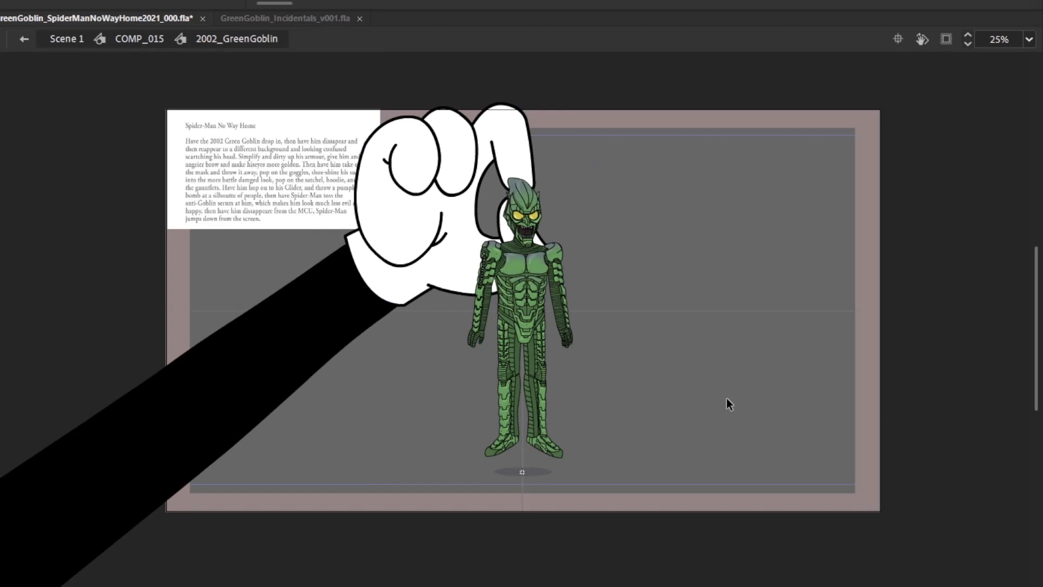
click(428, 285)
double_click(429, 286)
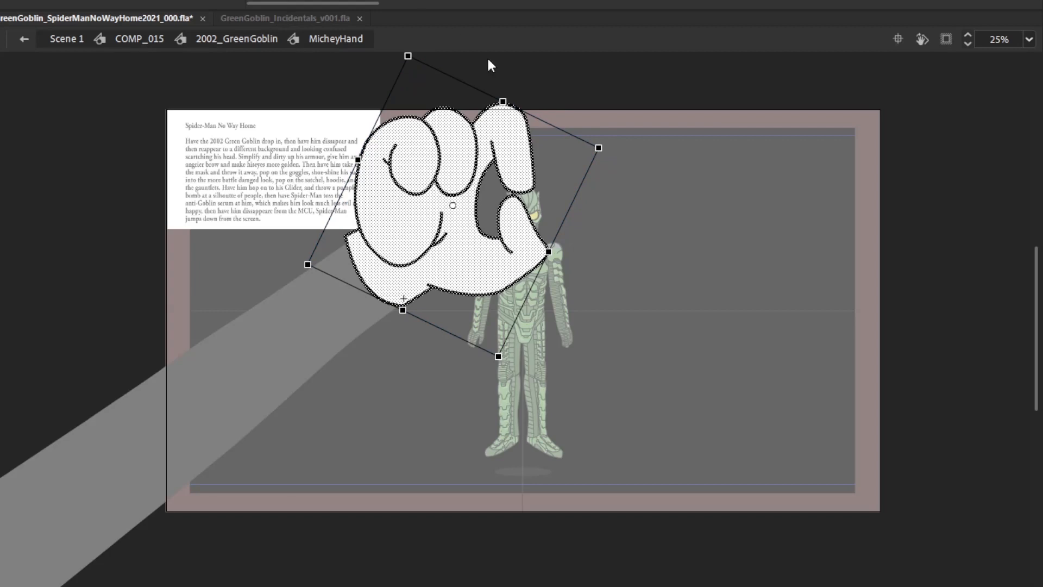
click(701, 180)
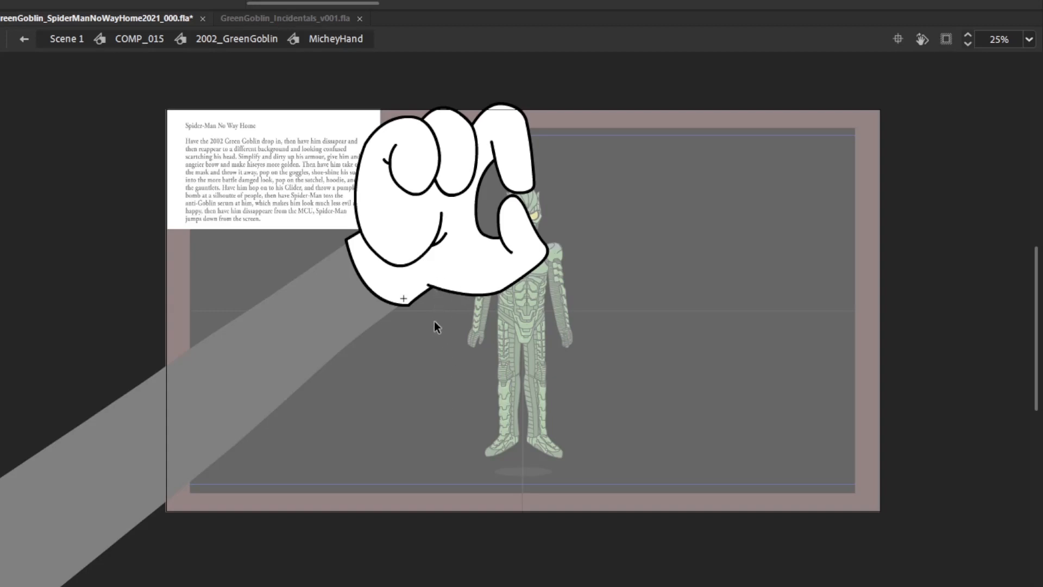
double_click(449, 317)
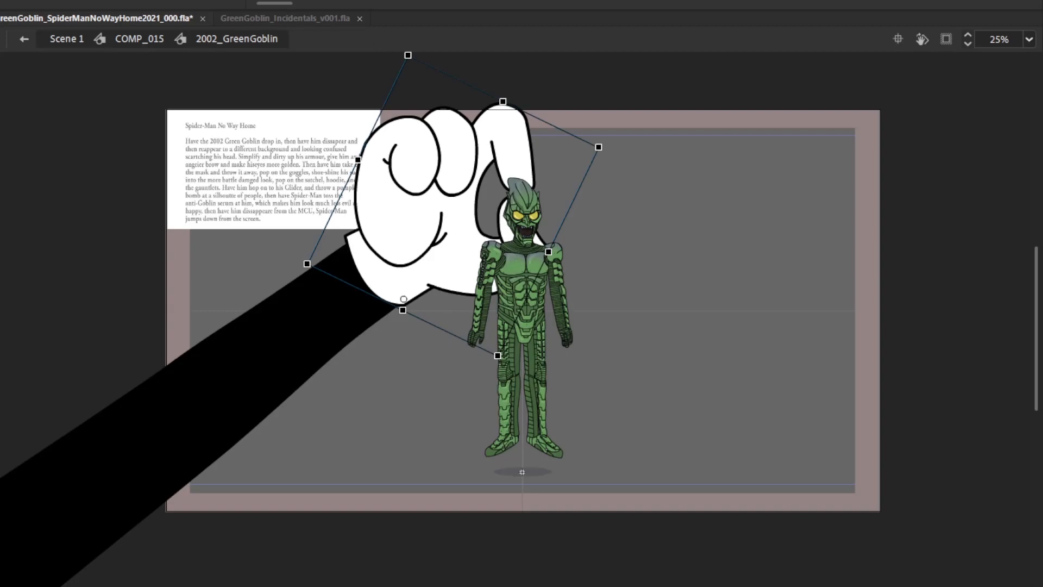
key(period)
click(705, 415)
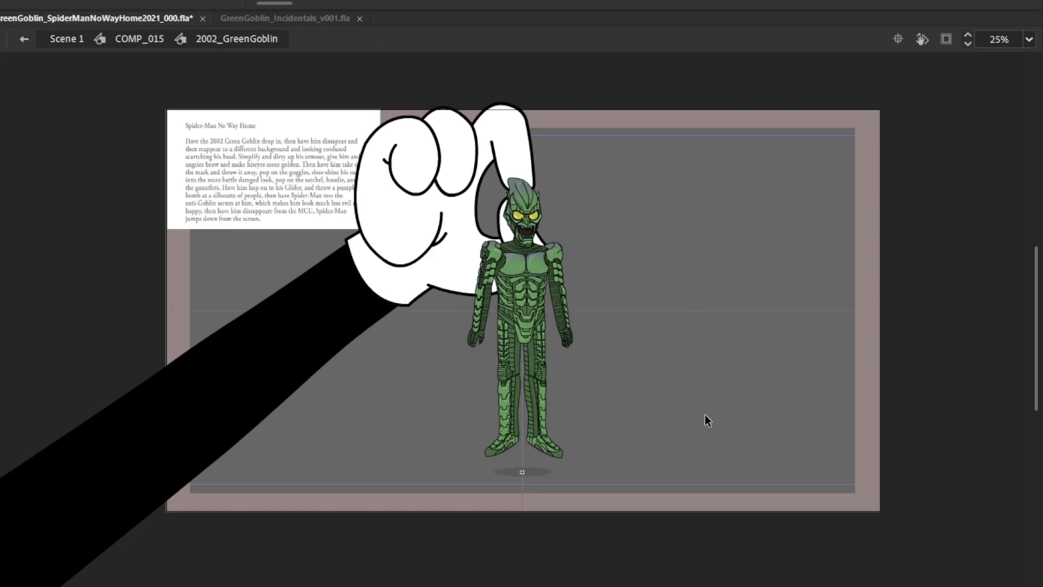
Step back and forth through the sway frames to check how the in-between cuffs follow the arm
key(comma)
key(period)
key(period)
key(period)
key(period)
key(period)
key(period)
key(period)
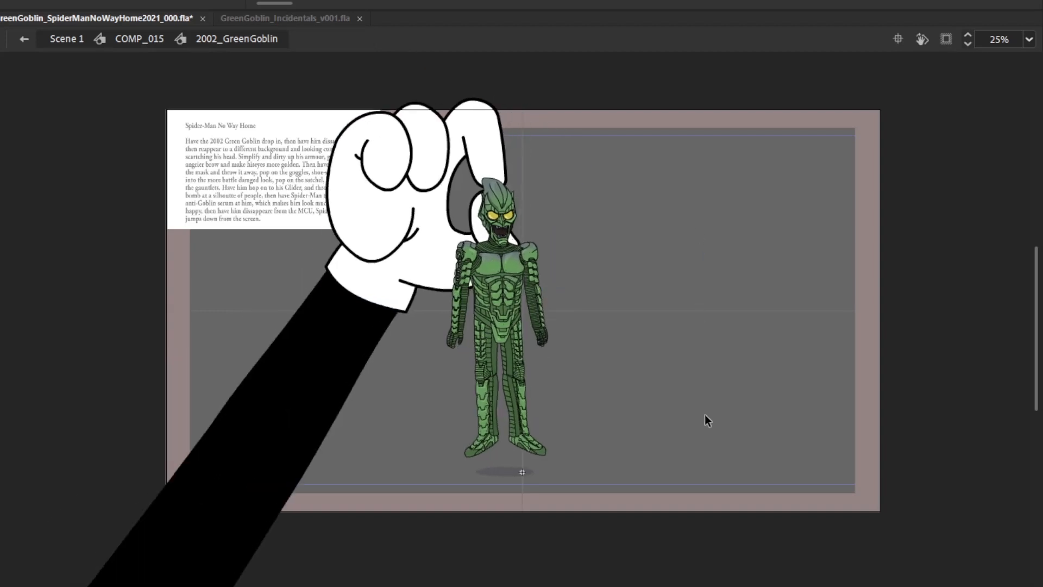
key(comma)
key(comma)
key(comma)
key(comma)
key(comma)
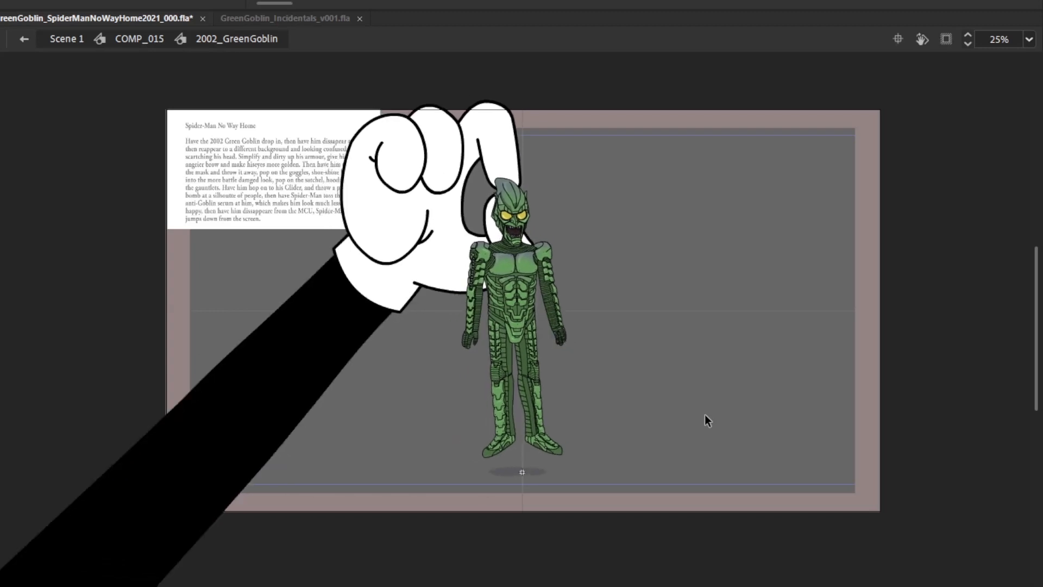
key(period)
key(period)
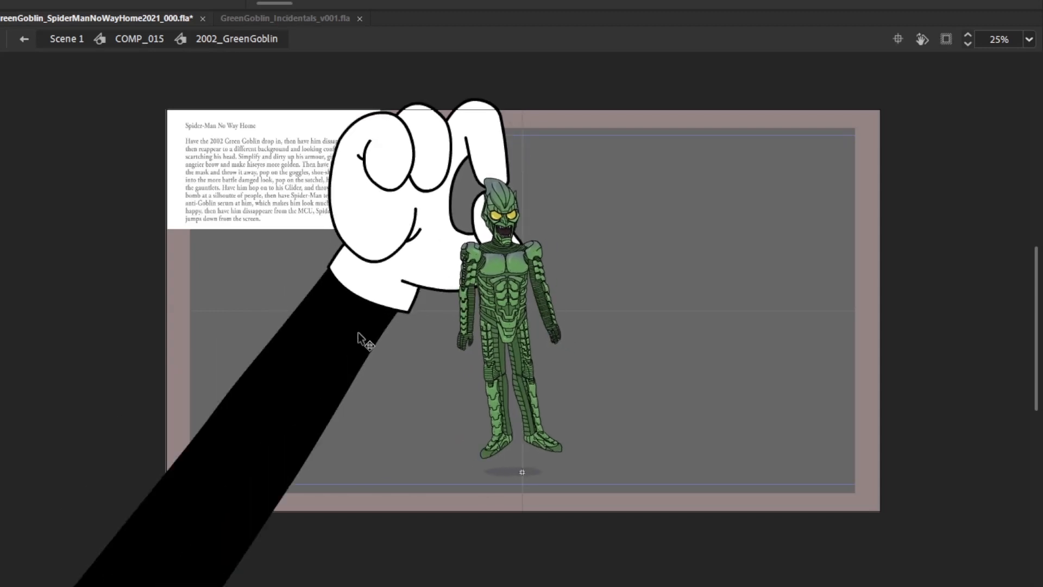
Shift the steep arm slightly right under the cuff and clip the content outside the stage
click(359, 334)
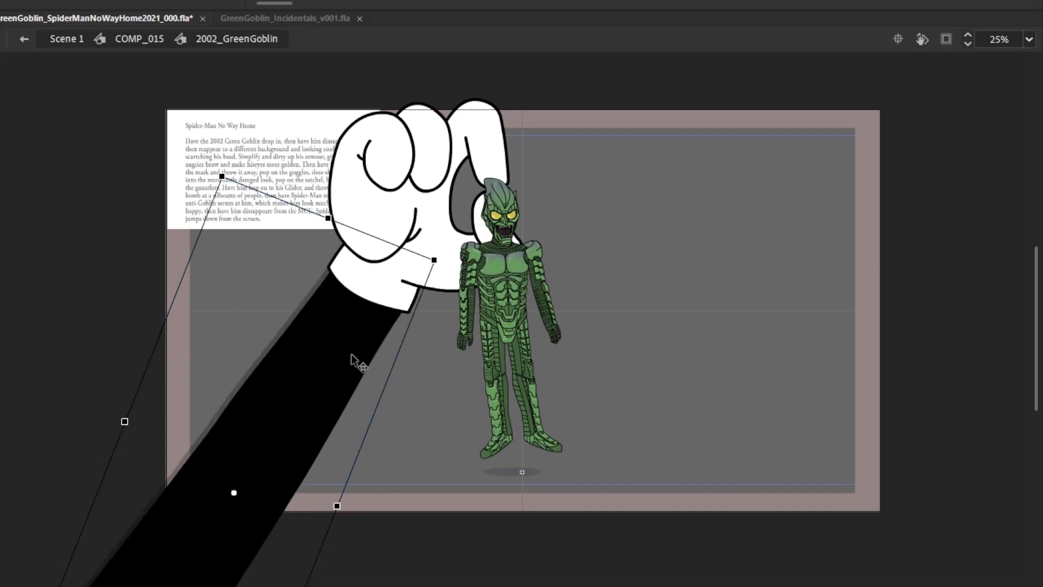
drag(351, 355, 353, 355)
click(946, 39)
click(771, 239)
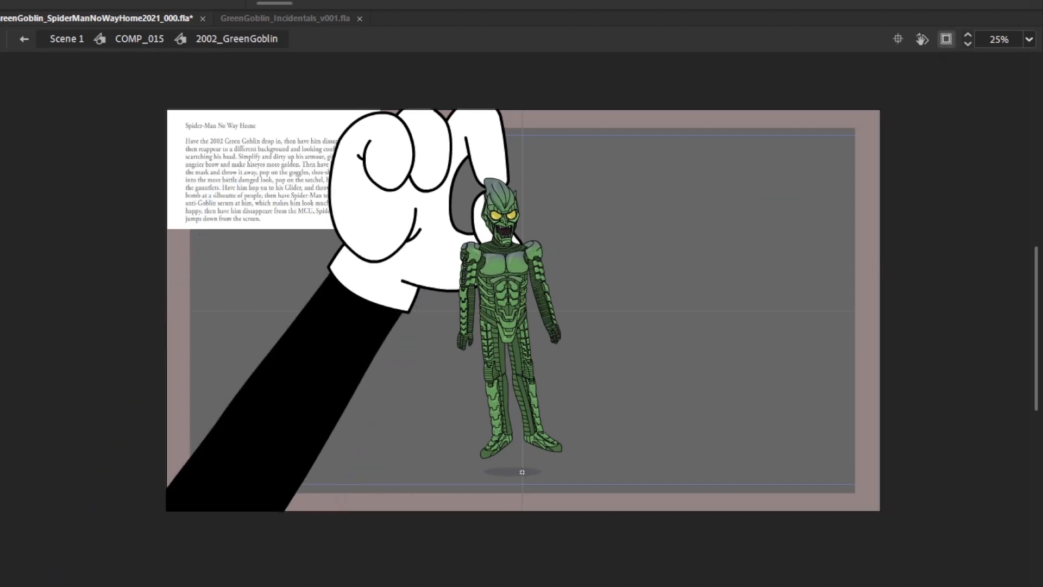
Step repeatedly back and forth through the sway frames to review the clipped arm, cuff and Goblin motion
key(comma)
key(comma)
key(comma)
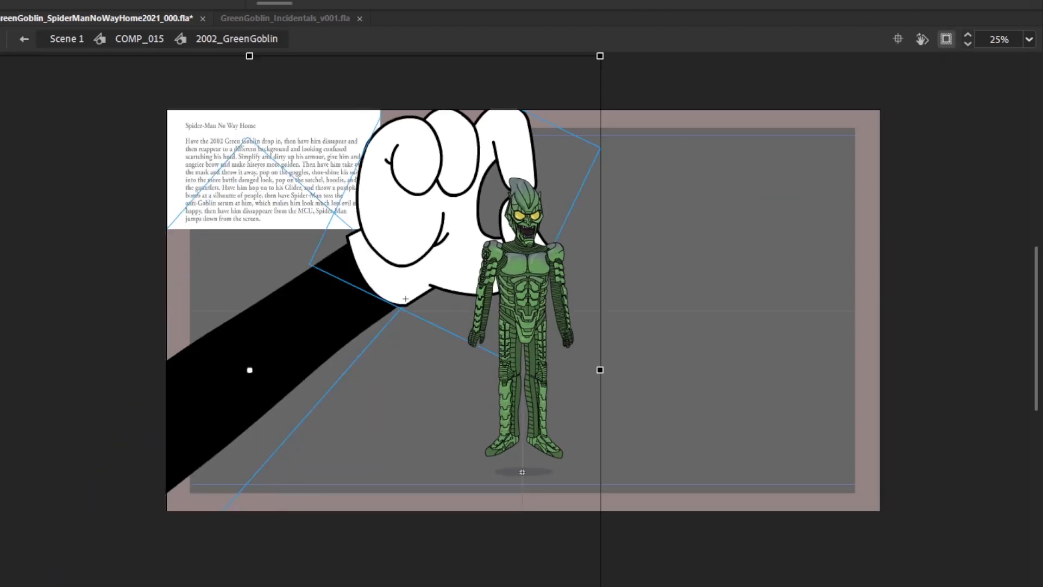
key(period)
key(period)
key(period)
key(period)
key(period)
key(comma)
key(comma)
key(comma)
key(comma)
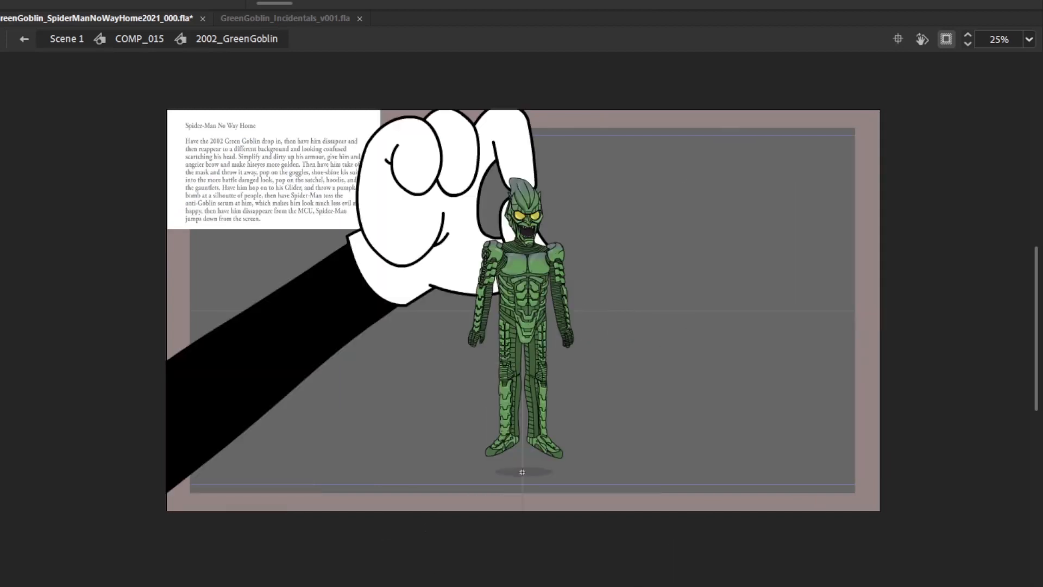
key(period)
key(period)
key(period)
key(period)
key(comma)
key(comma)
key(comma)
key(comma)
key(comma)
key(comma)
key(comma)
key(period)
key(period)
key(period)
key(period)
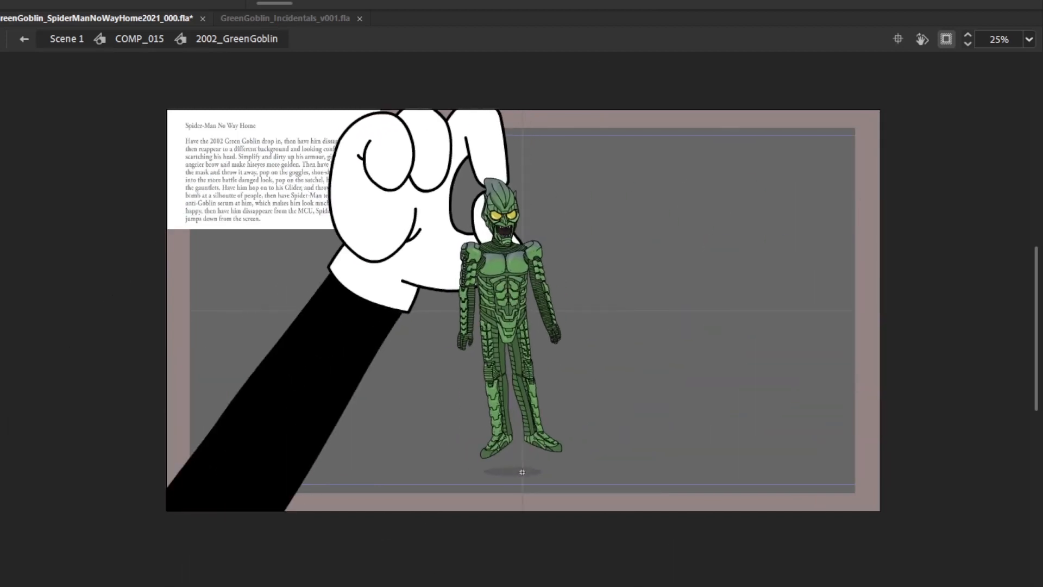
key(period)
key(period)
key(period)
key(period)
key(period)
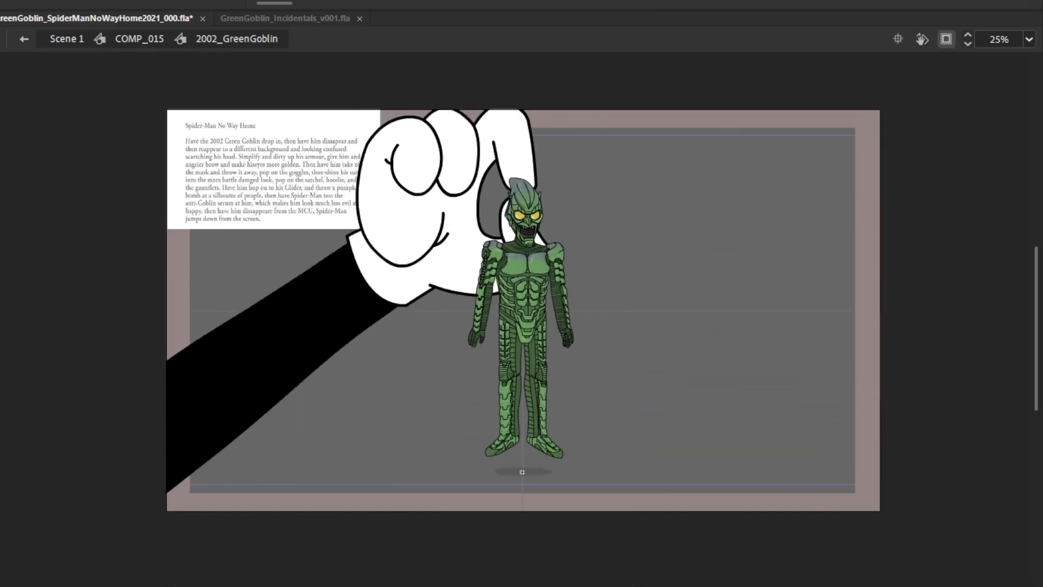
Step between the hand's exit, release and holding poses to compare the arm and cuff across the animation
key(period)
key(period)
key(period)
key(period)
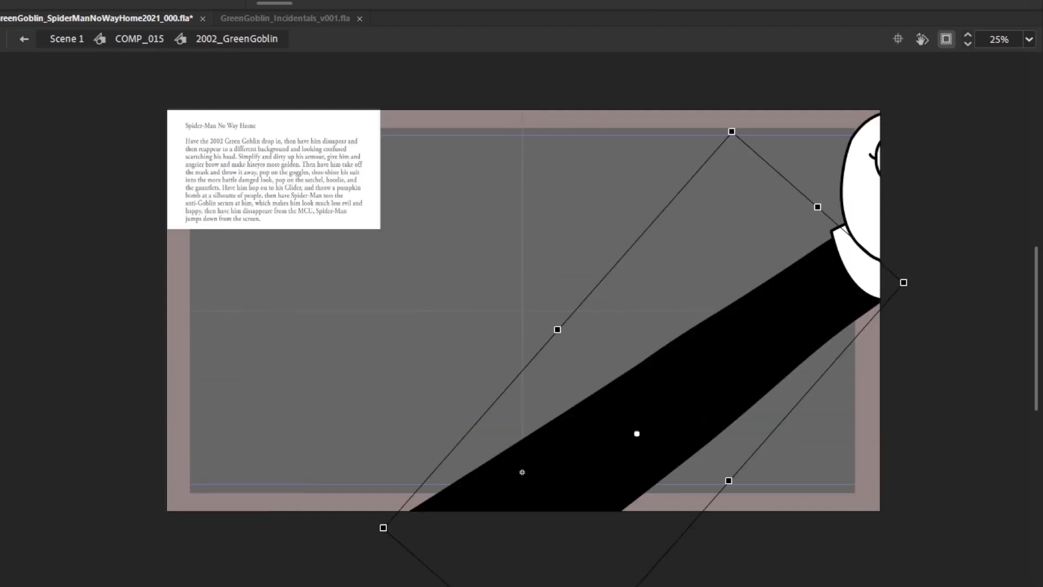
key(comma)
key(comma)
key(comma)
key(comma)
key(comma)
key(comma)
key(comma)
key(comma)
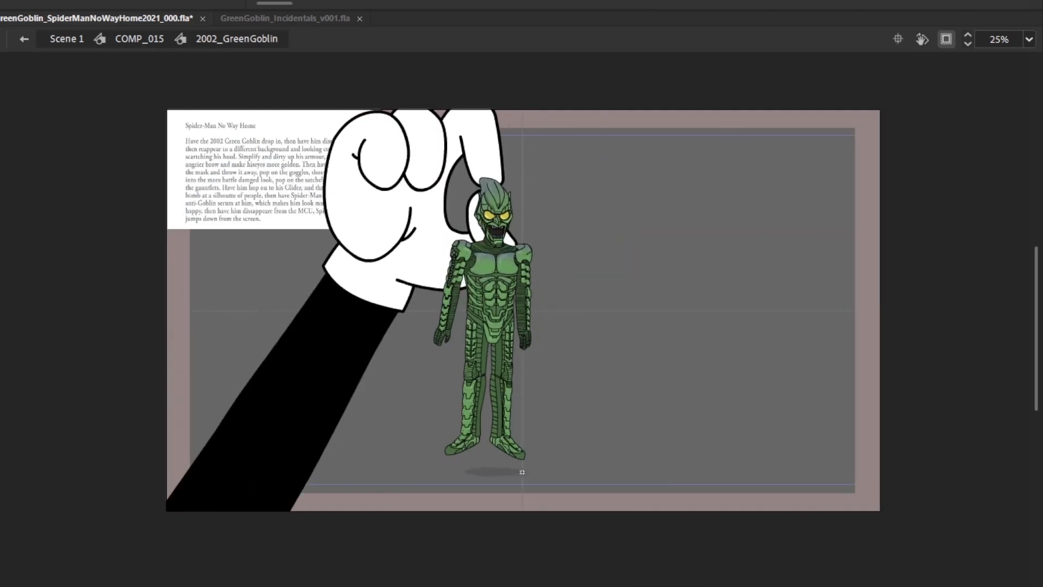
key(period)
key(period)
key(period)
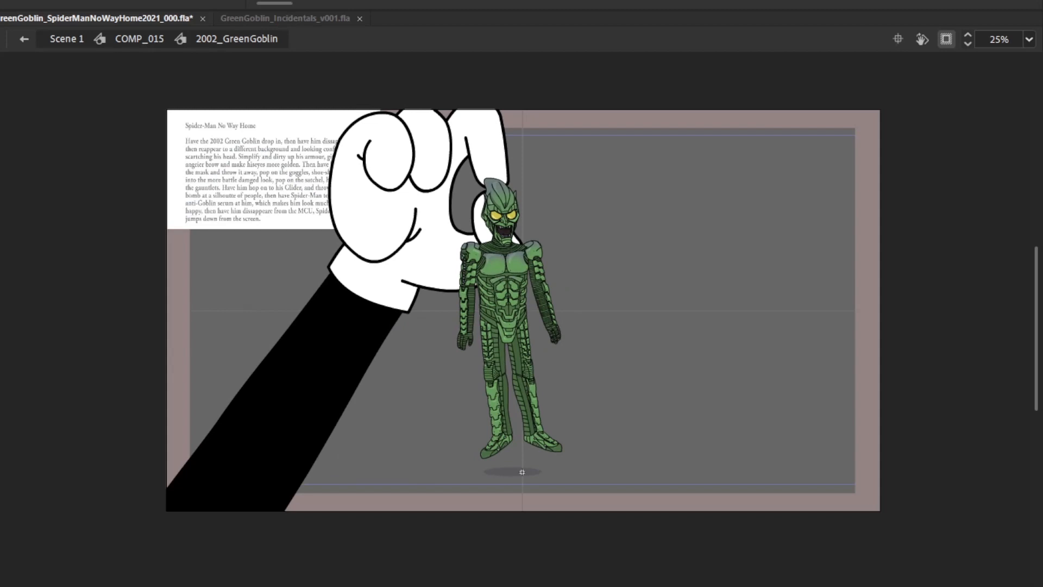
key(period)
key(period)
key(period)
key(period)
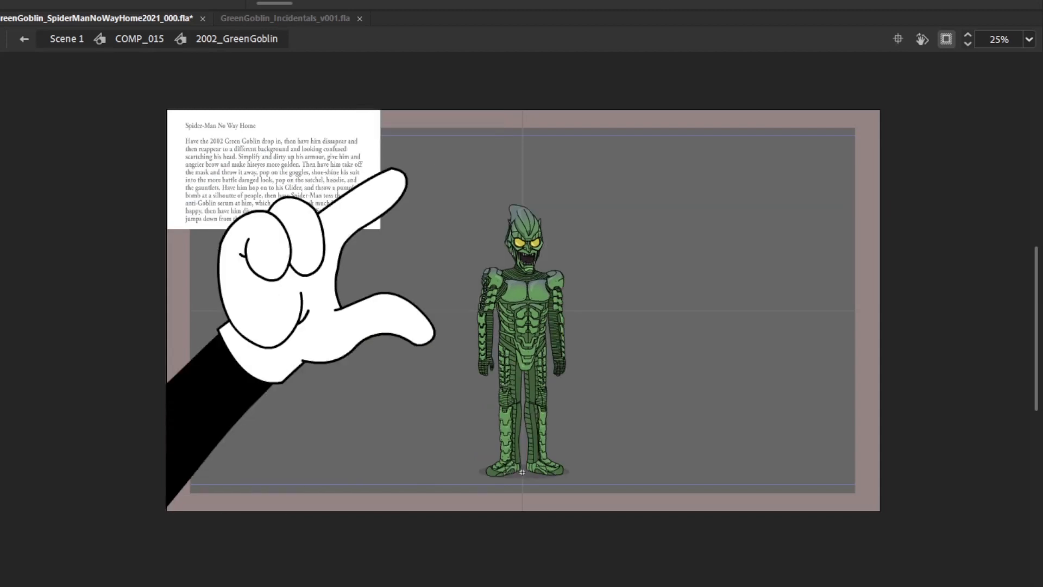
key(comma)
key(comma)
key(comma)
key(comma)
key(comma)
key(comma)
key(comma)
key(comma)
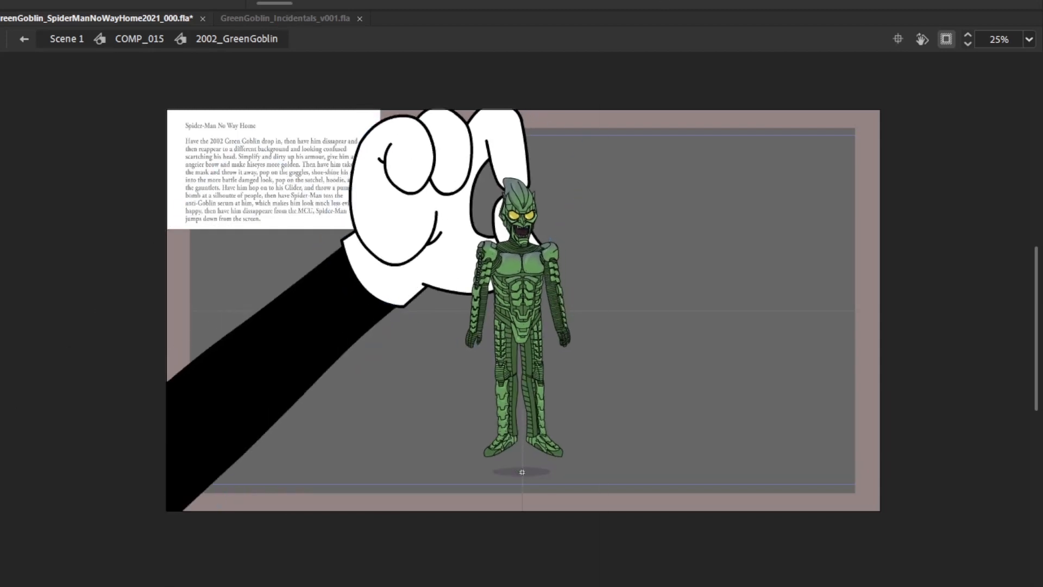
click(235, 493)
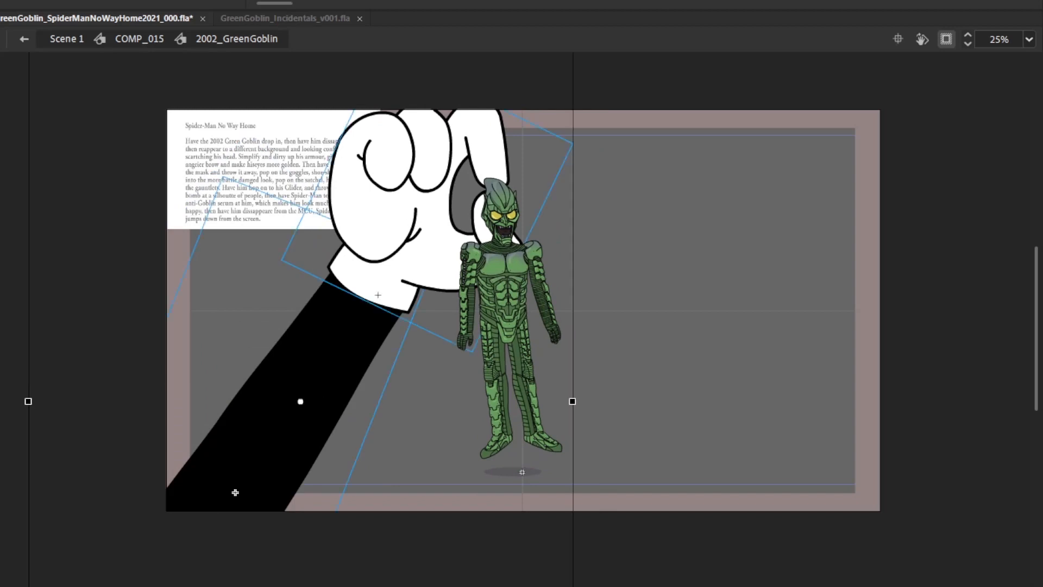
Step through the sway frames to compare the arm and cuff from the Goblin's tilted pose to its upright pose
key(period)
key(period)
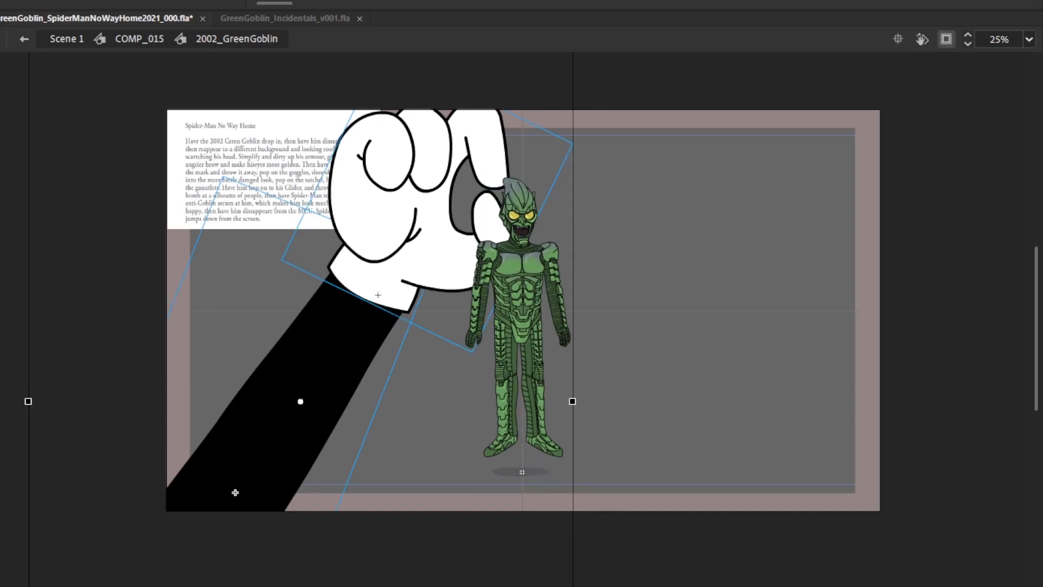
key(period)
key(period)
key(period)
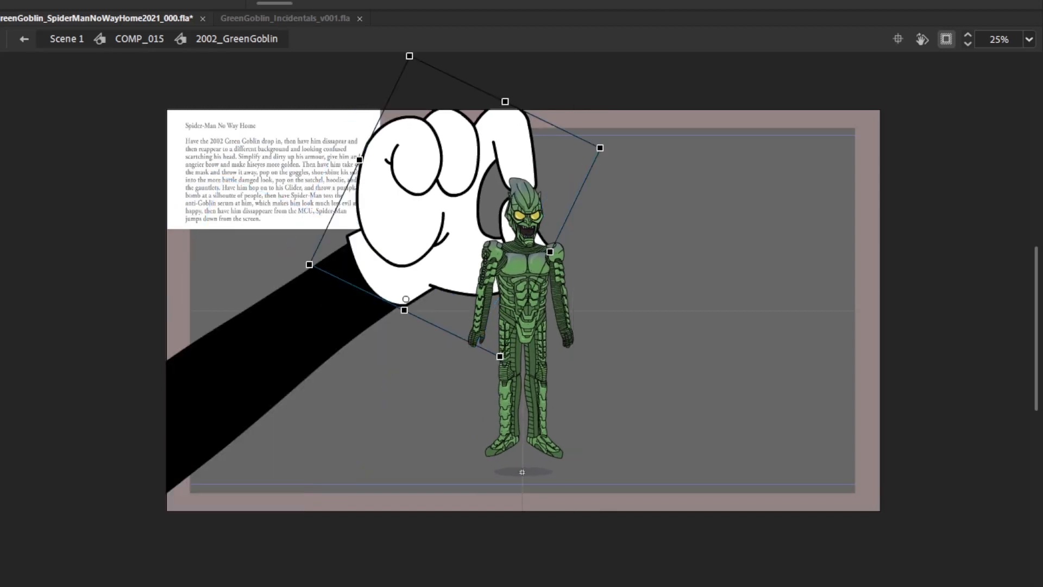
Replace the upright holding pose's shallow arm with the steep one, switch to the rotated cuff and fit the arm beneath it
key(period)
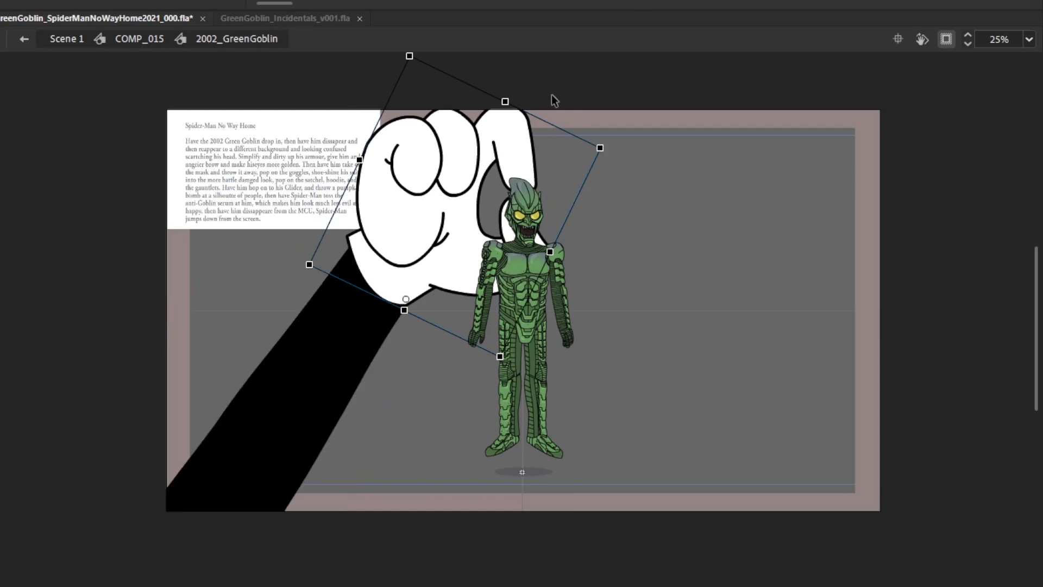
key(period)
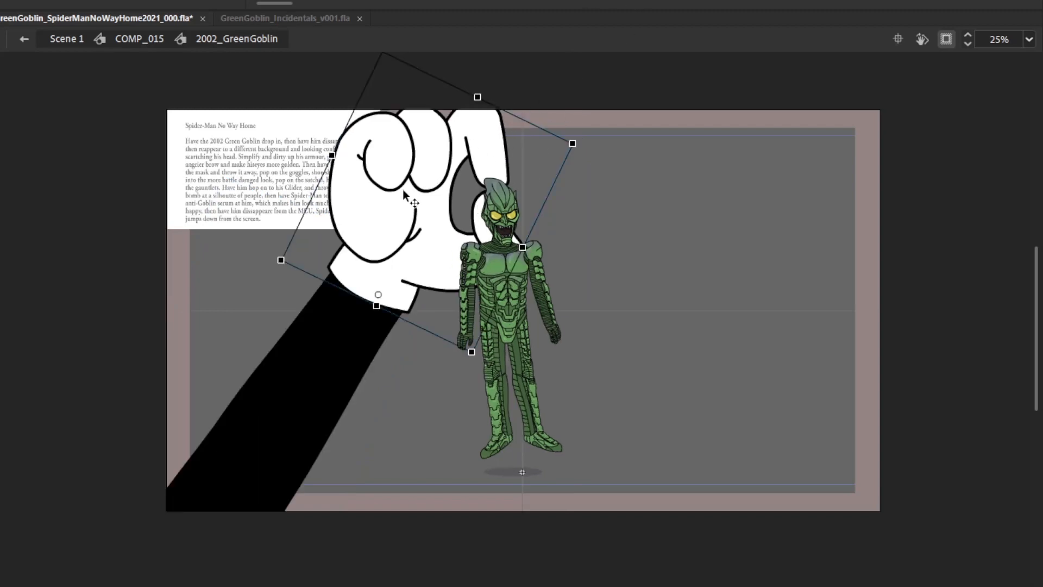
key(period)
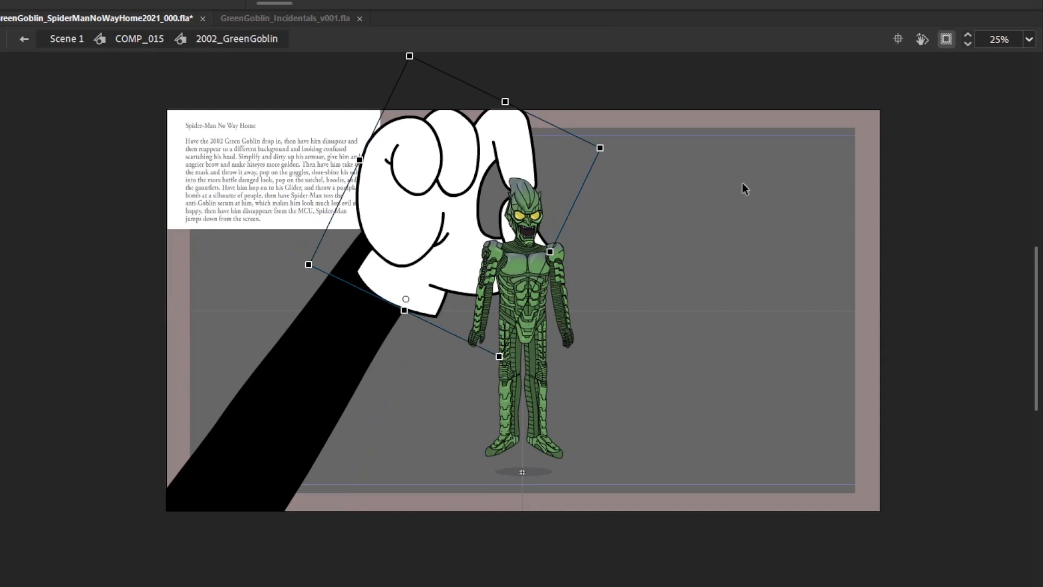
key(period)
drag(372, 323, 403, 338)
drag(471, 274, 454, 255)
mouse_move(364, 360)
mouse_down()
mouse_move(379, 367)
mouse_move(368, 374)
mouse_up()
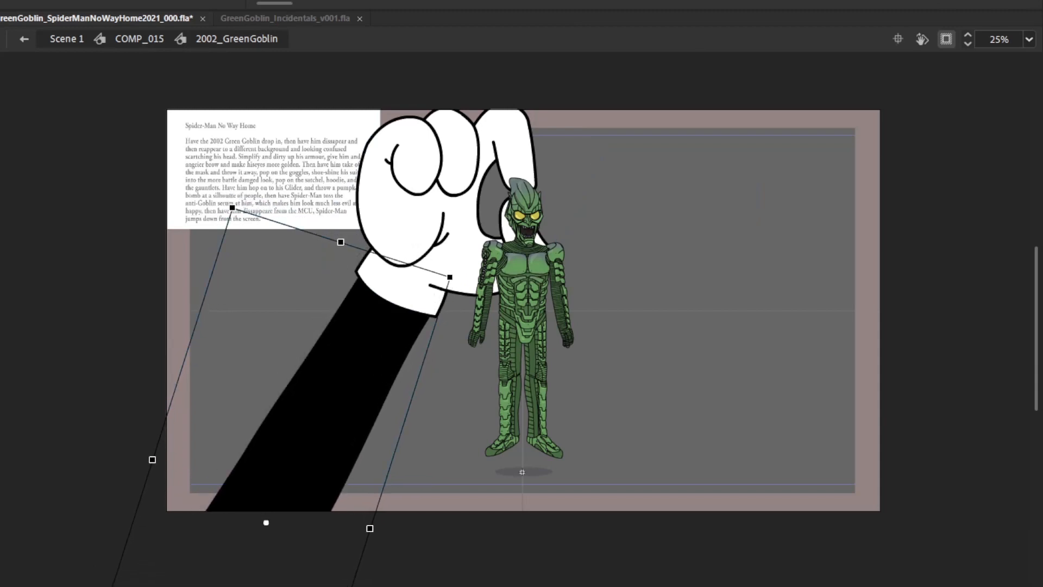
click(406, 298)
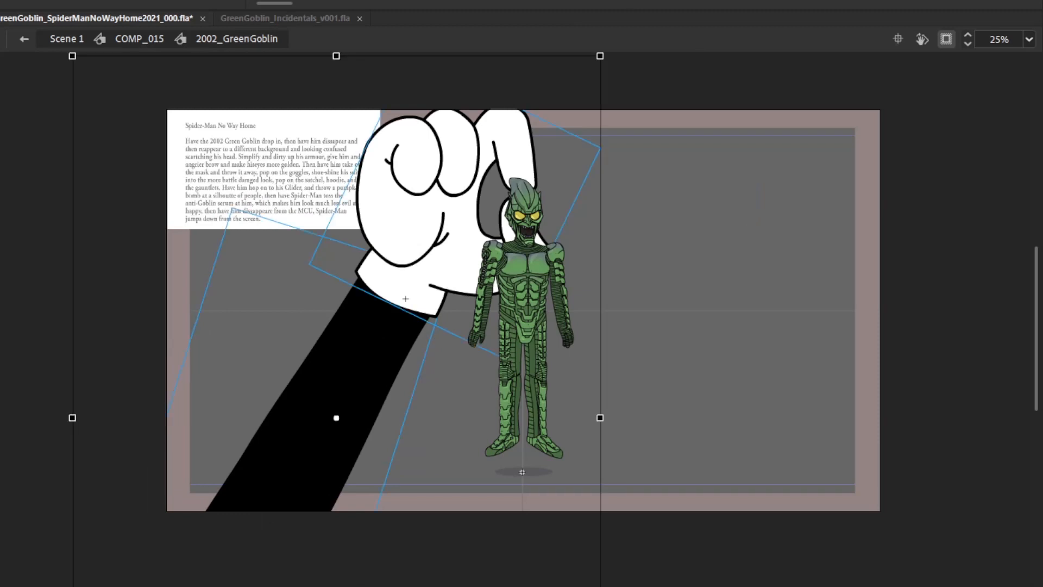
click(796, 465)
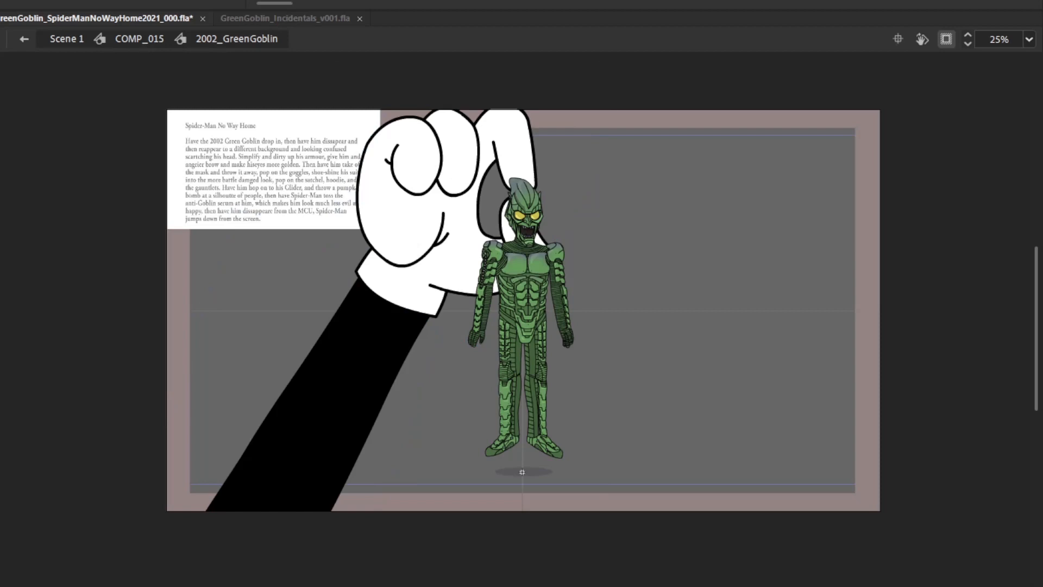
click(405, 298)
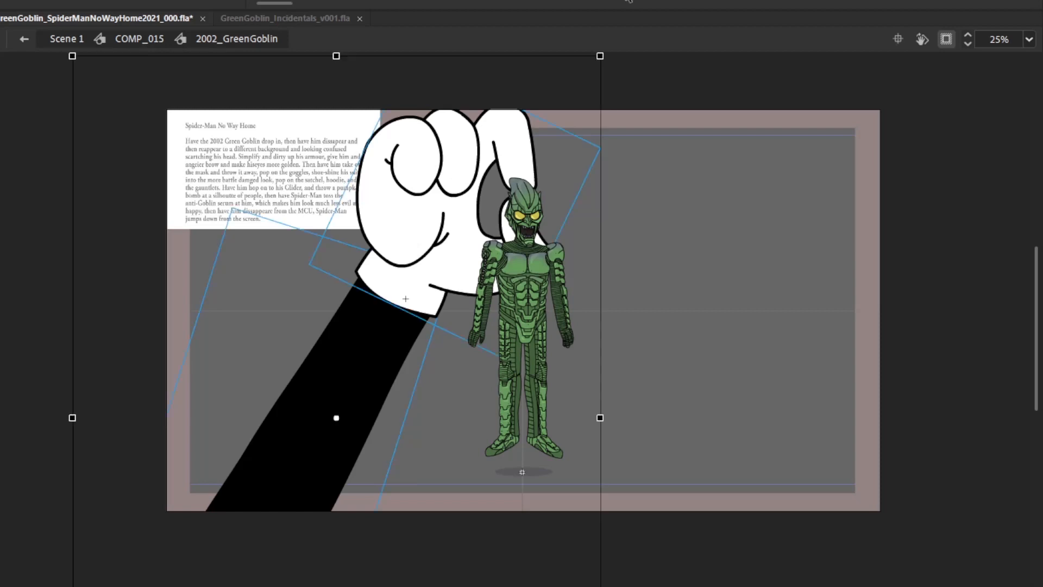
On the raised holding pose, switch the hand to the rotated cuff and fit the steep arm under it
click(621, 1)
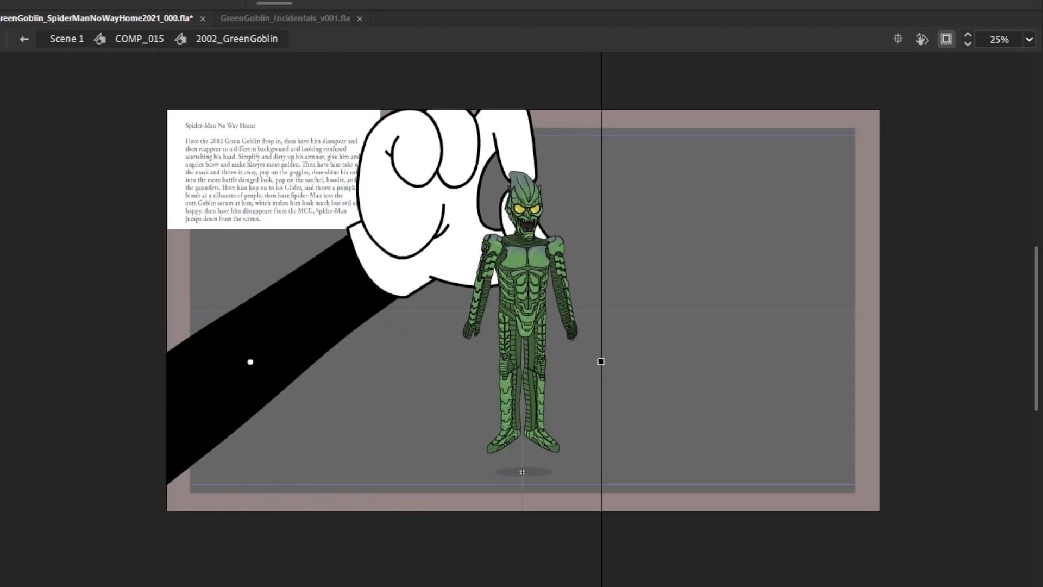
click(511, 132)
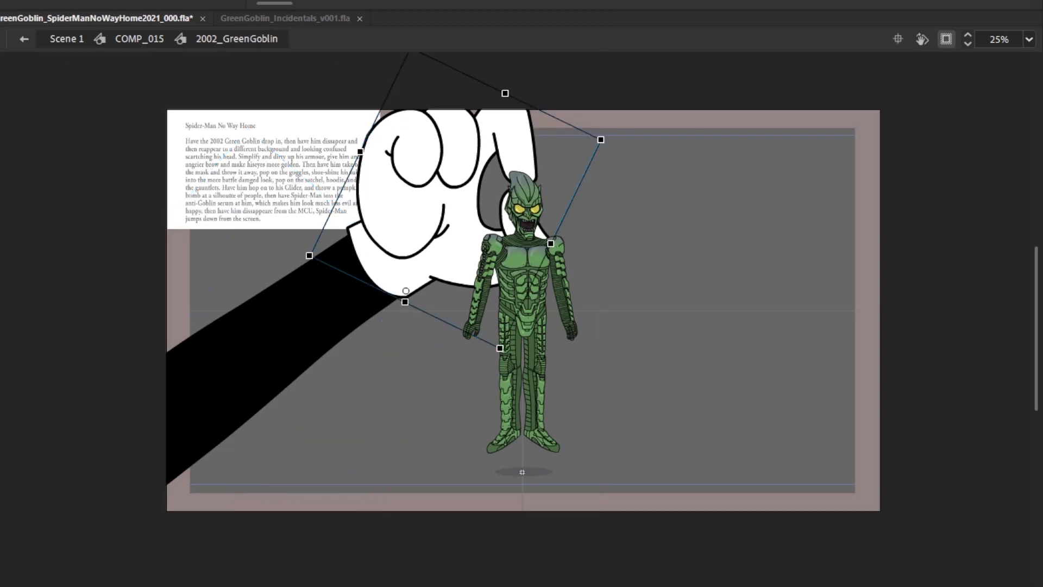
key(period)
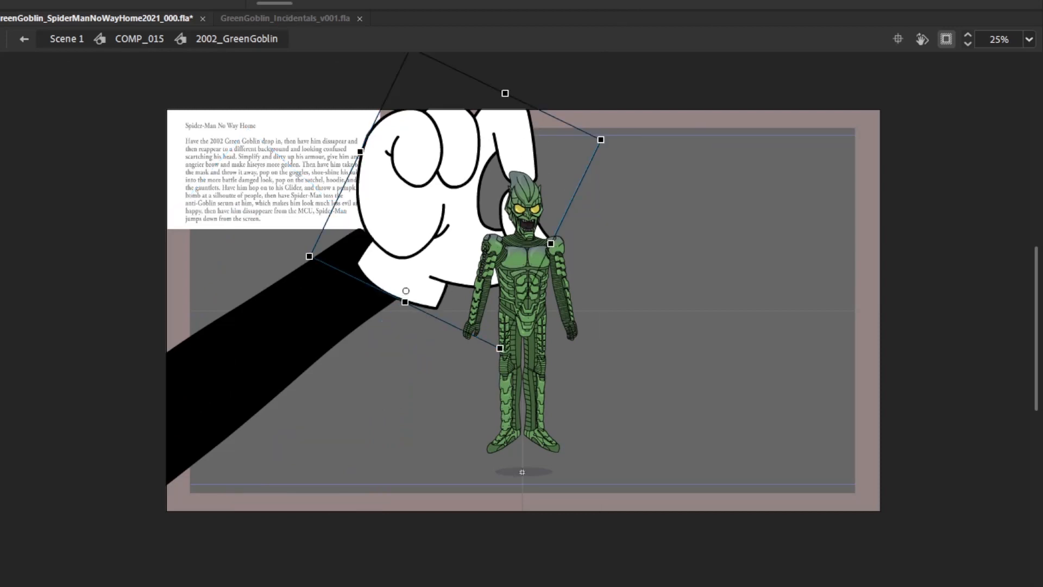
drag(360, 295, 387, 361)
drag(738, 221, 754, 314)
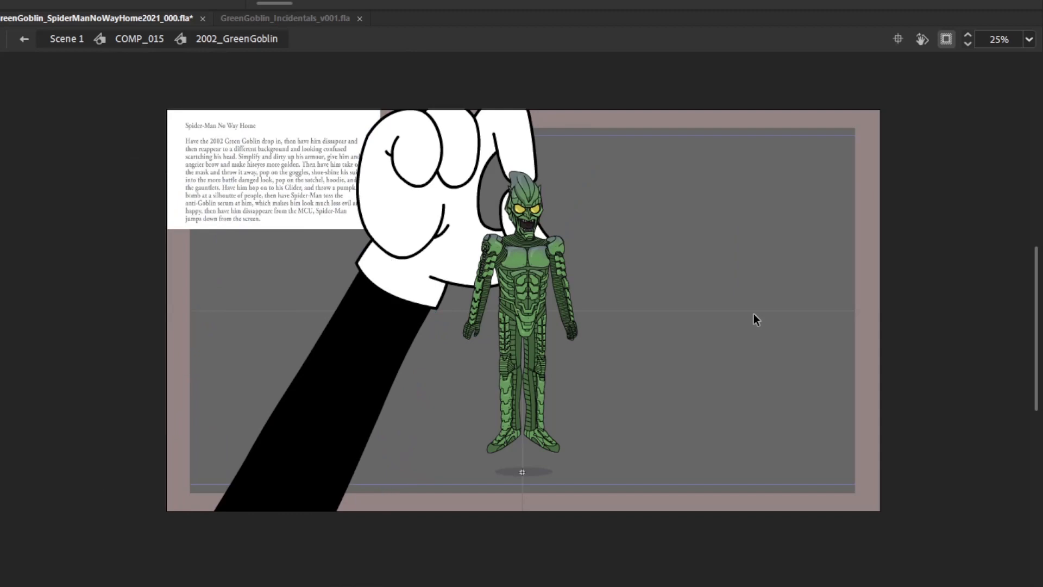
Step through the raised and lowered holding frames to check the steep arm against the cuff
key(comma)
key(comma)
key(period)
key(period)
key(period)
key(period)
key(period)
key(period)
key(period)
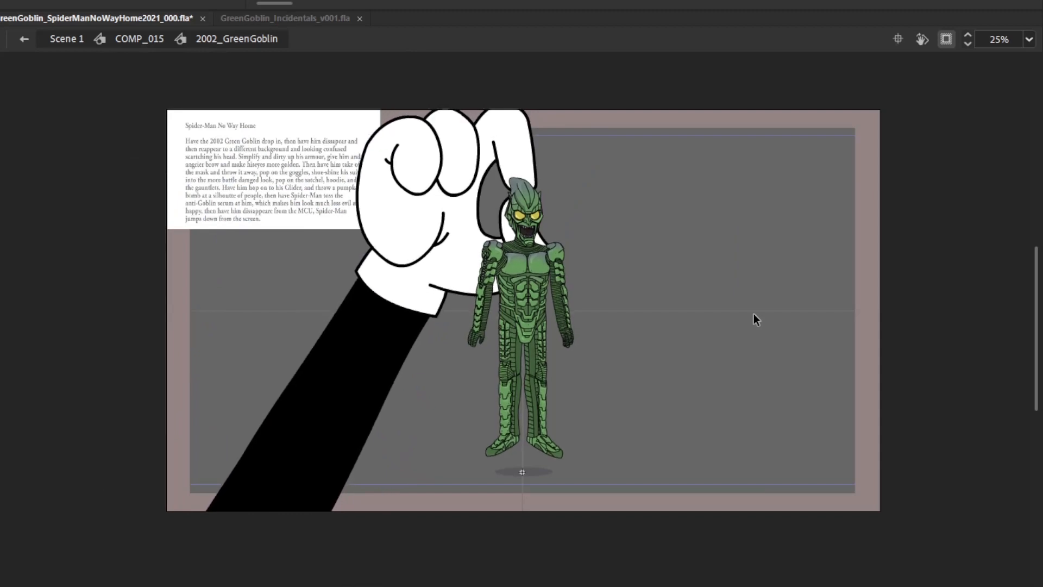
key(period)
key(period)
key(period)
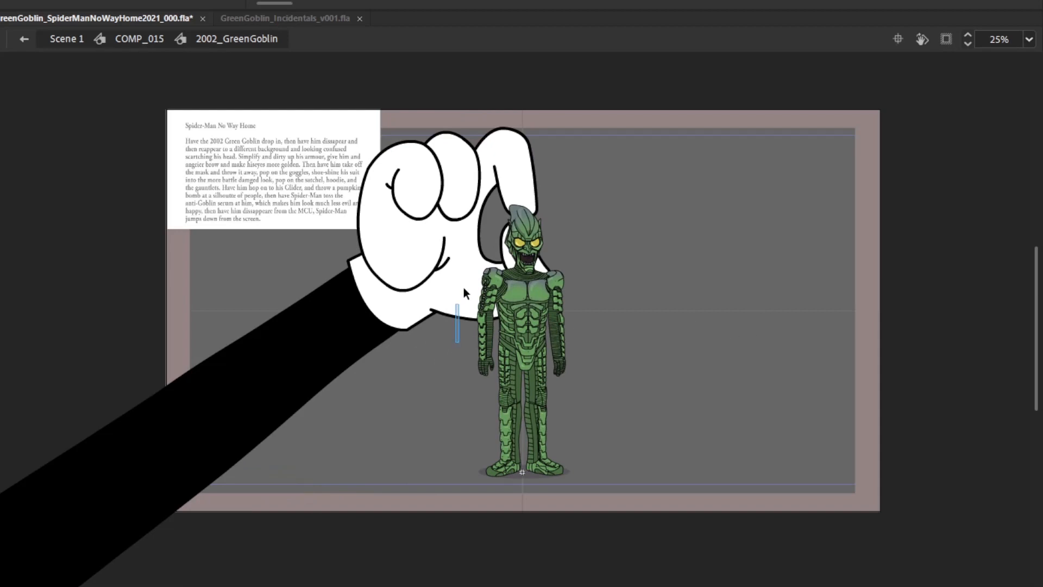
On the standing Goblin's holding pose, switch the hand to the rotated cuff, then rotate and move the arm beneath it
click(464, 288)
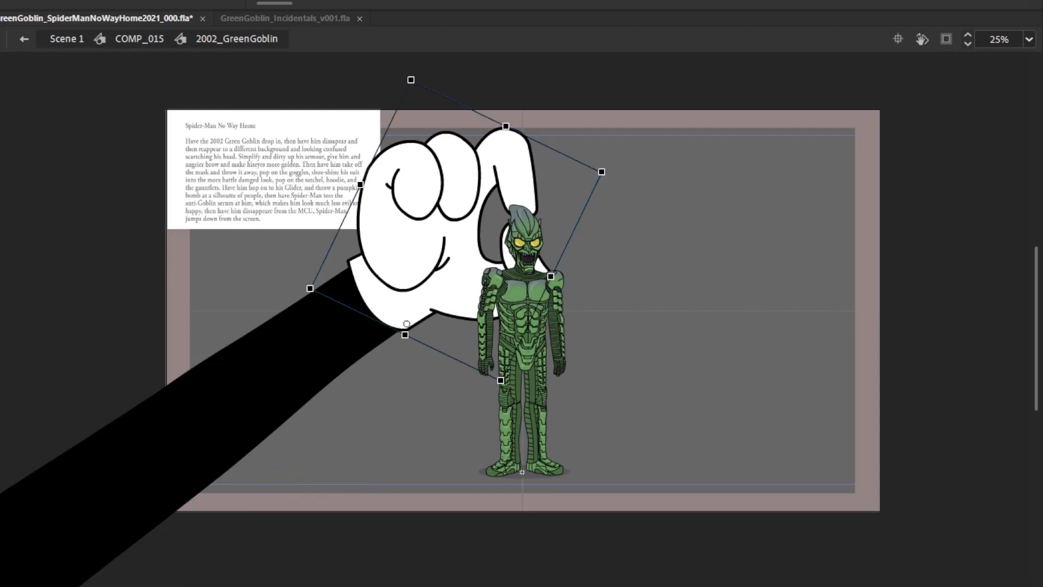
drag(335, 340, 412, 409)
drag(515, 369, 406, 247)
drag(334, 341, 370, 378)
drag(453, 305, 475, 322)
drag(431, 366, 360, 376)
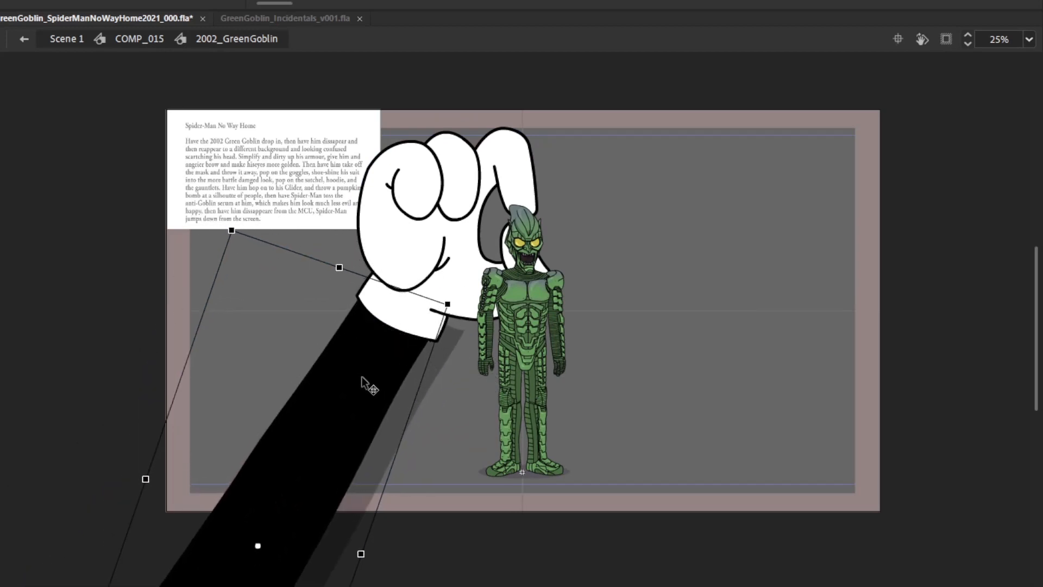
click(758, 260)
Step between the raised, standing and open-hand frames to compare the arm angle as the hand releases the Goblin
key(comma)
key(comma)
key(comma)
key(comma)
key(comma)
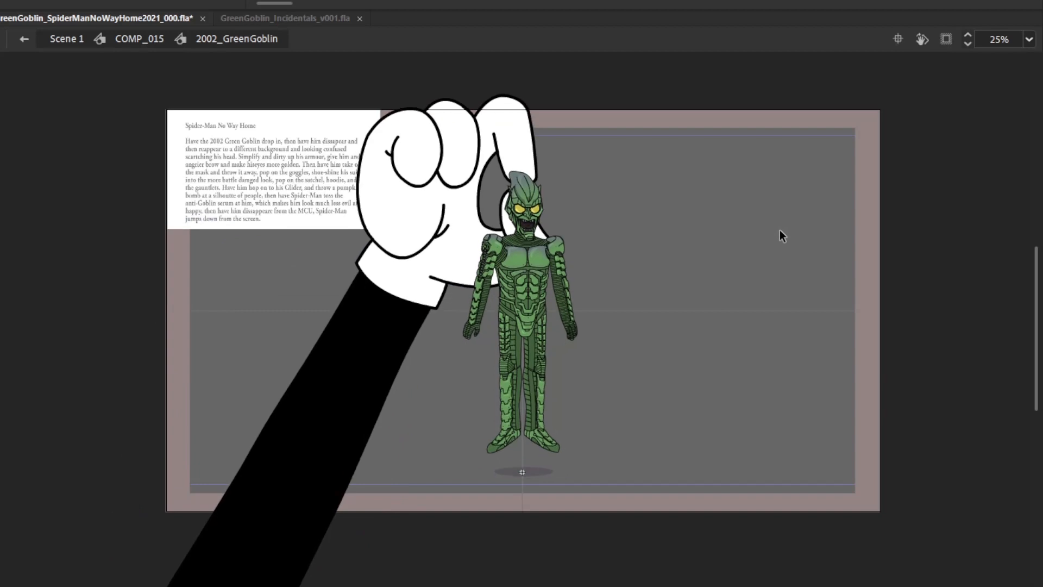
key(period)
key(period)
key(period)
key(period)
key(period)
key(period)
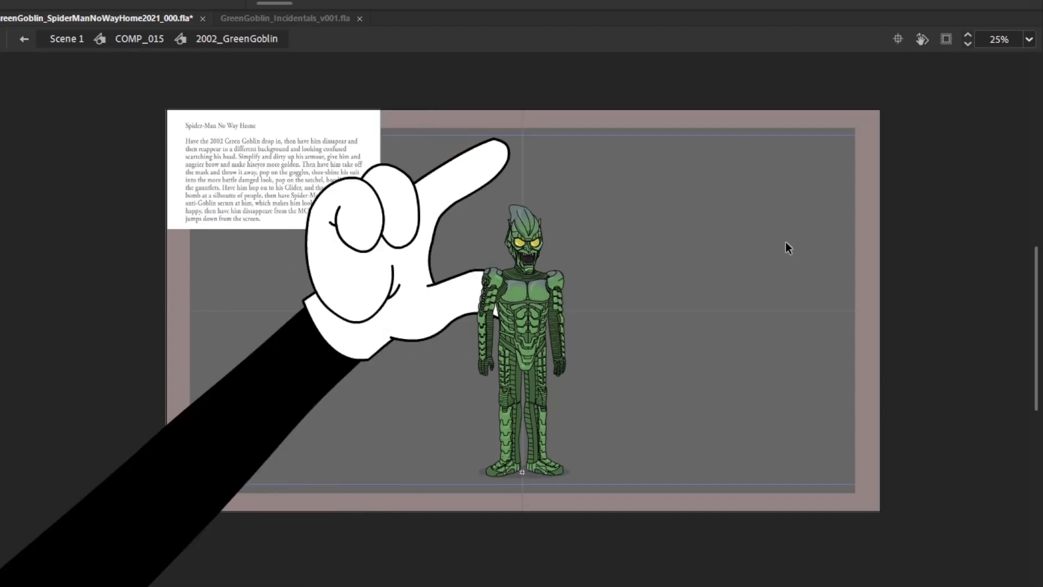
Rotate the open hand and arm to a steeper angle and reposition them beside the standing Goblin on the release frame
drag(395, 448, 314, 313)
drag(591, 84, 512, 78)
drag(363, 199, 391, 258)
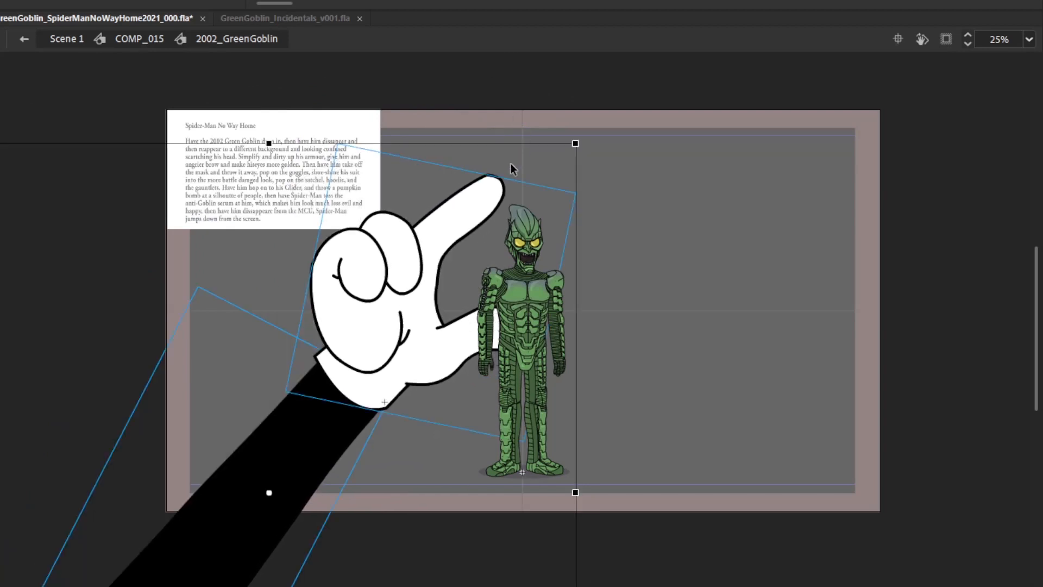
drag(488, 188, 499, 159)
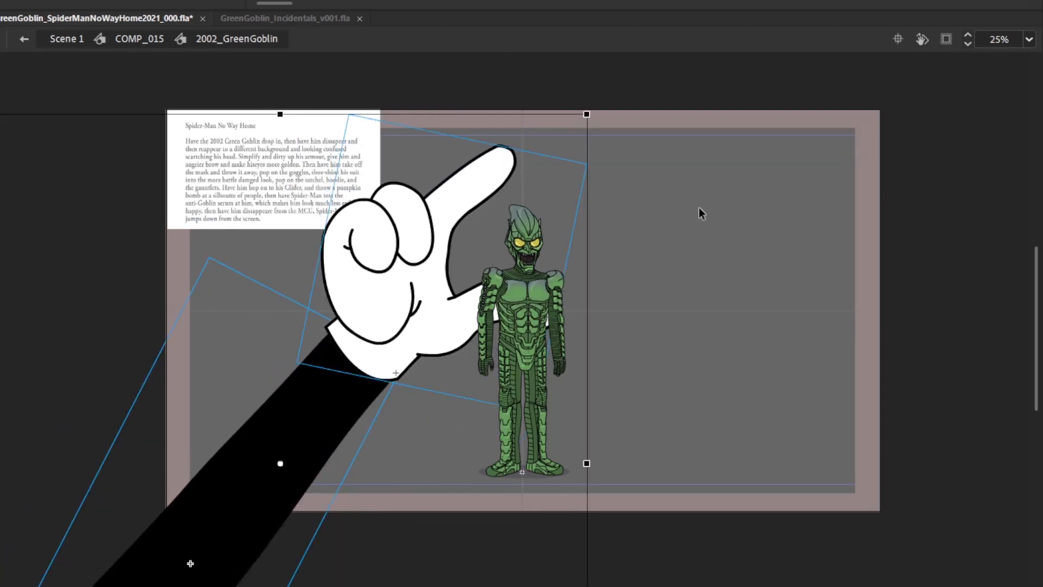
key(period)
key(comma)
key(Return)
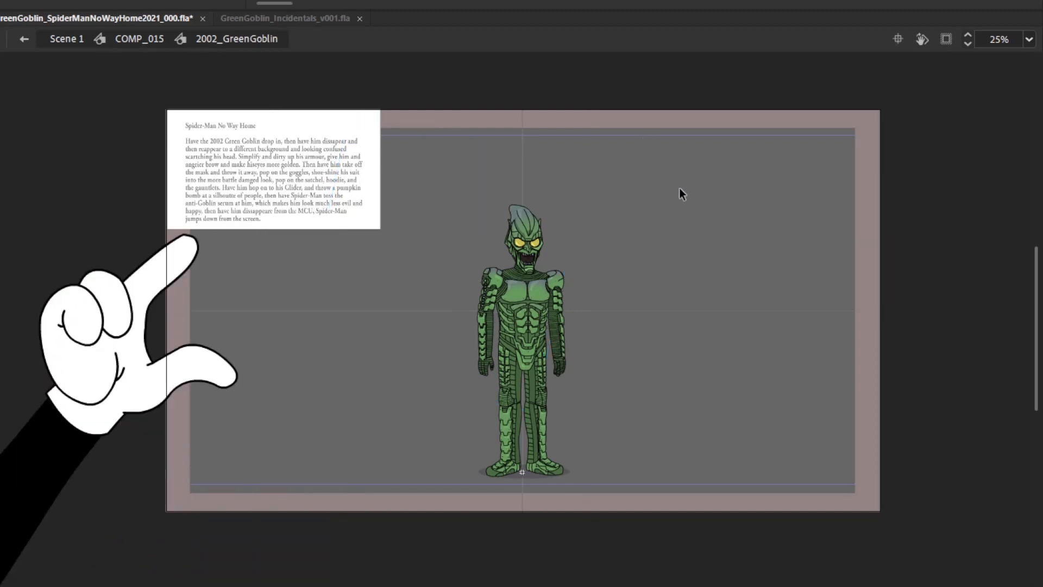
Move the exiting open hand and arm below the stage's lower-left corner, enlarging them slightly and rotating them counterclockwise
drag(574, 295, 806, 143)
drag(474, 377, 247, 266)
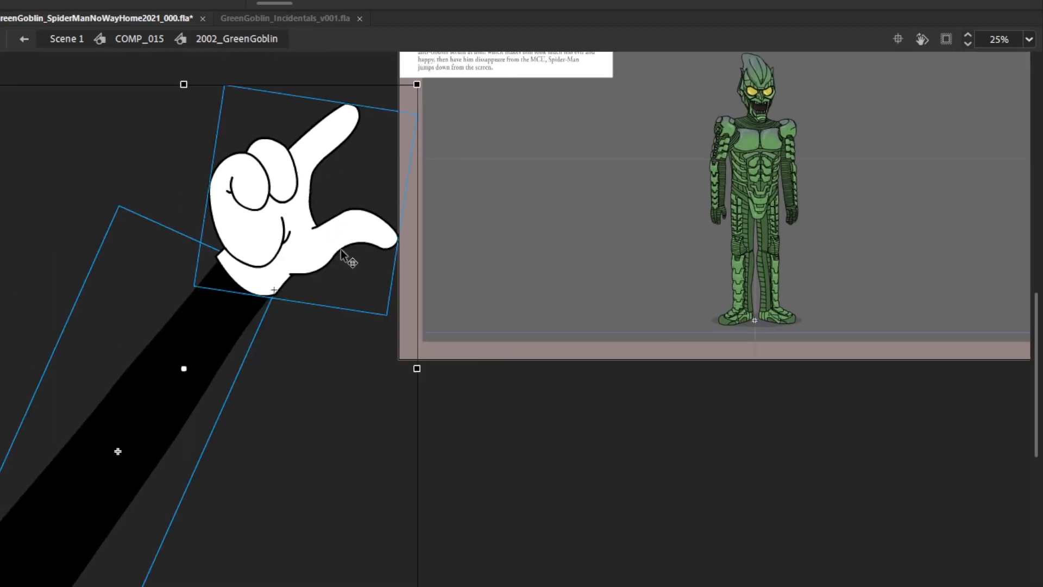
drag(348, 247, 556, 444)
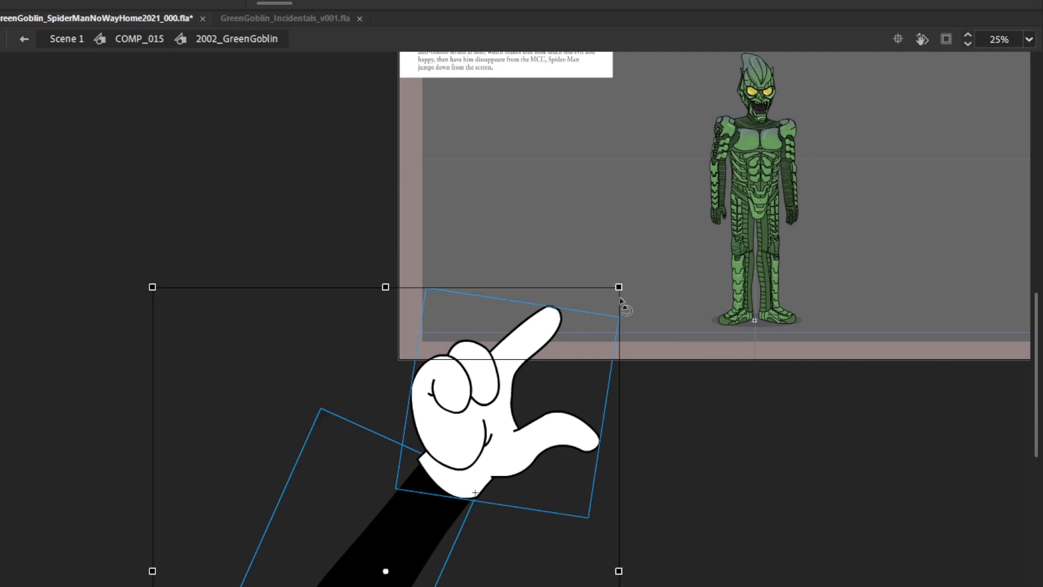
drag(658, 218, 630, 235)
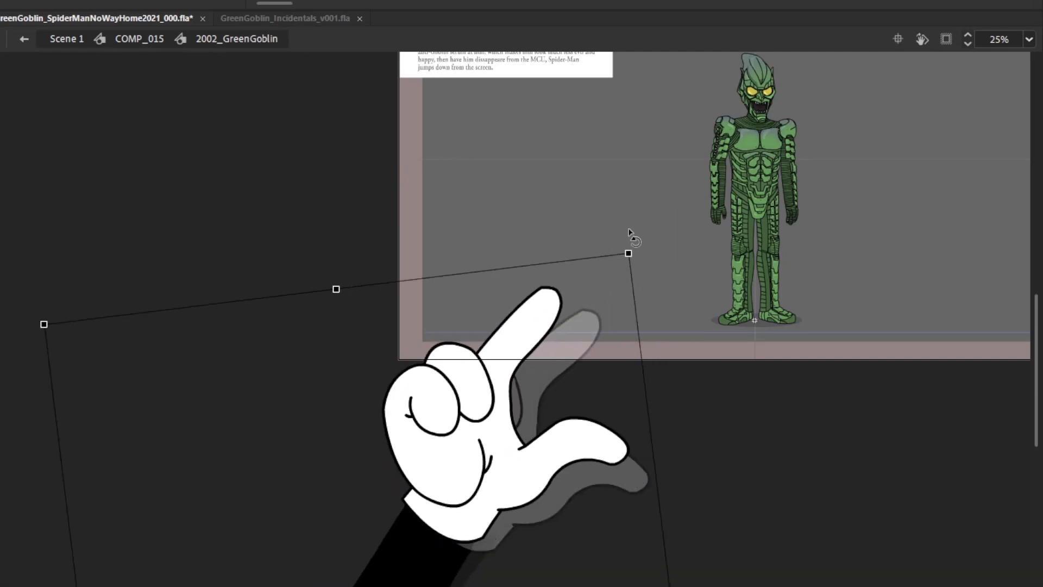
drag(523, 347, 510, 429)
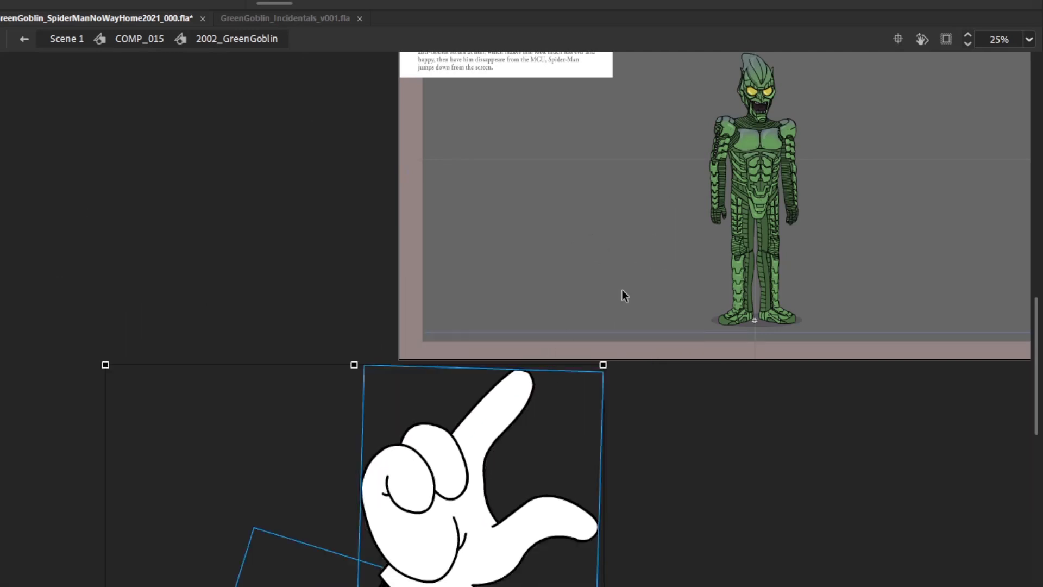
drag(868, 155, 666, 290)
Play back the hold and release, and compare the open-hand frame with the standing holding pose
key(Return)
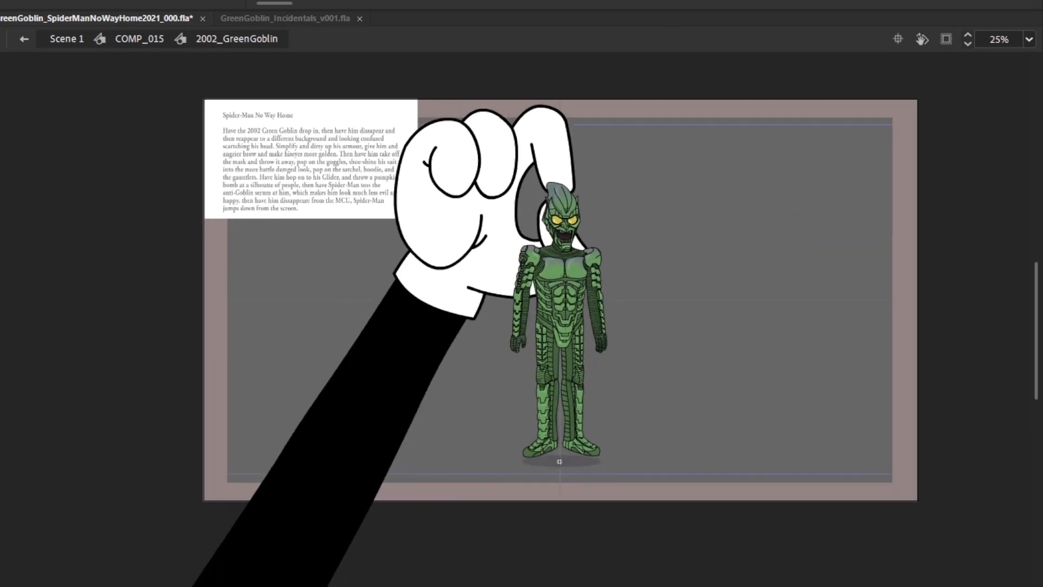
key(Return)
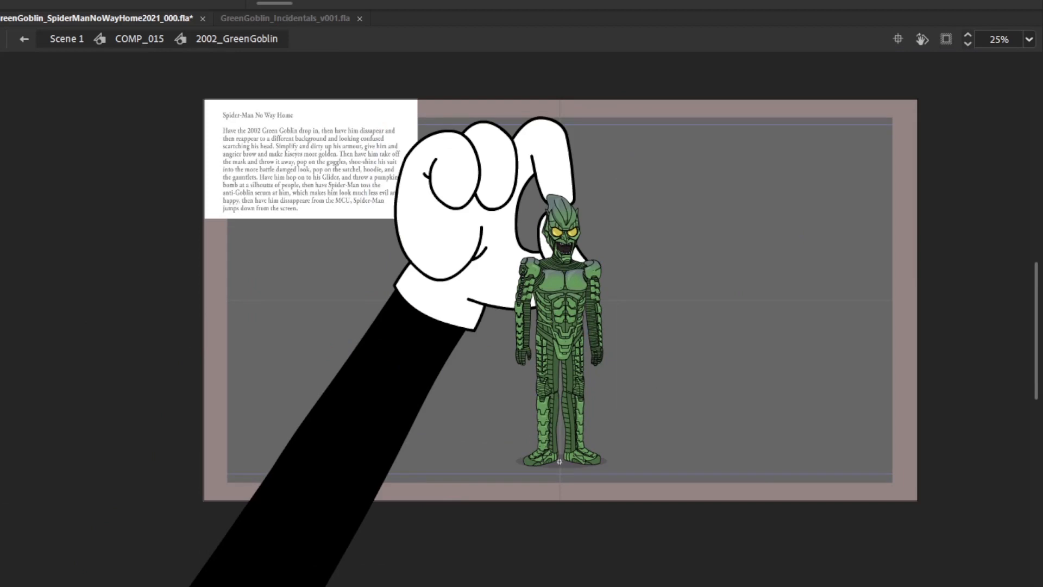
click(526, 2)
click(528, 2)
key(period)
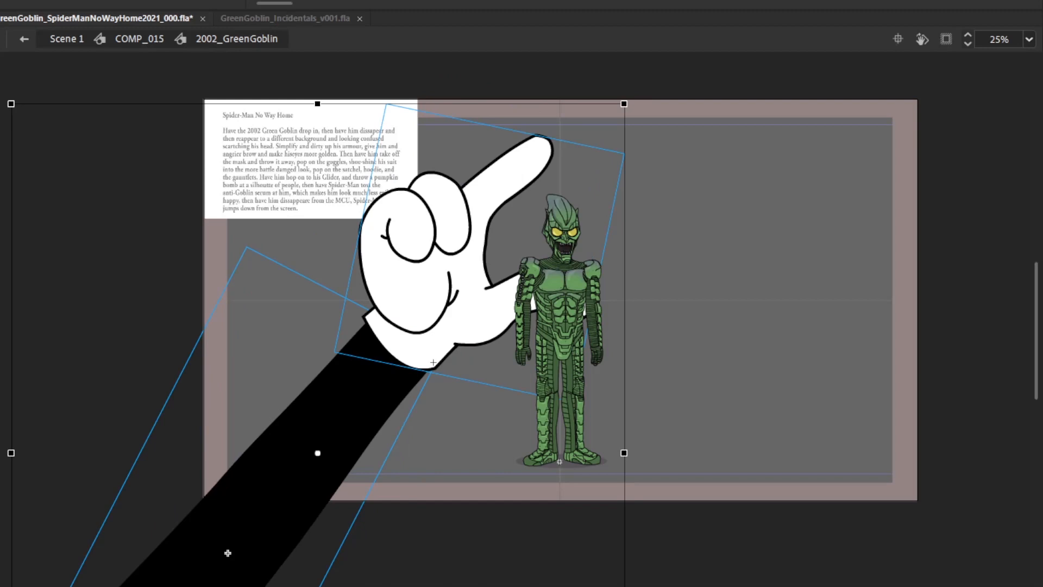
key(period)
key(period)
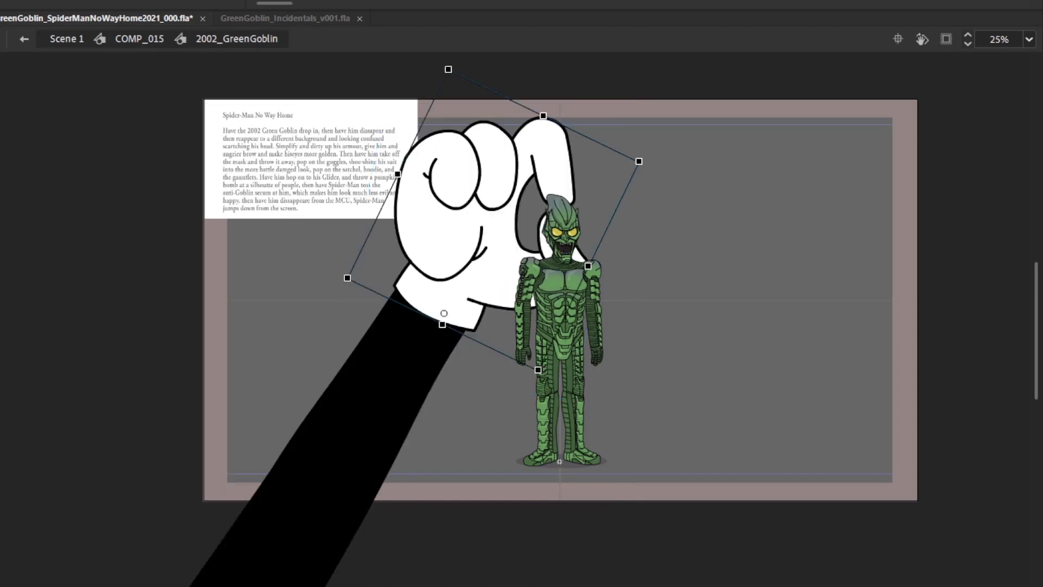
Inside the MicheyHand symbol, add a keyframe on the partly open hand pose
double_click(576, 161)
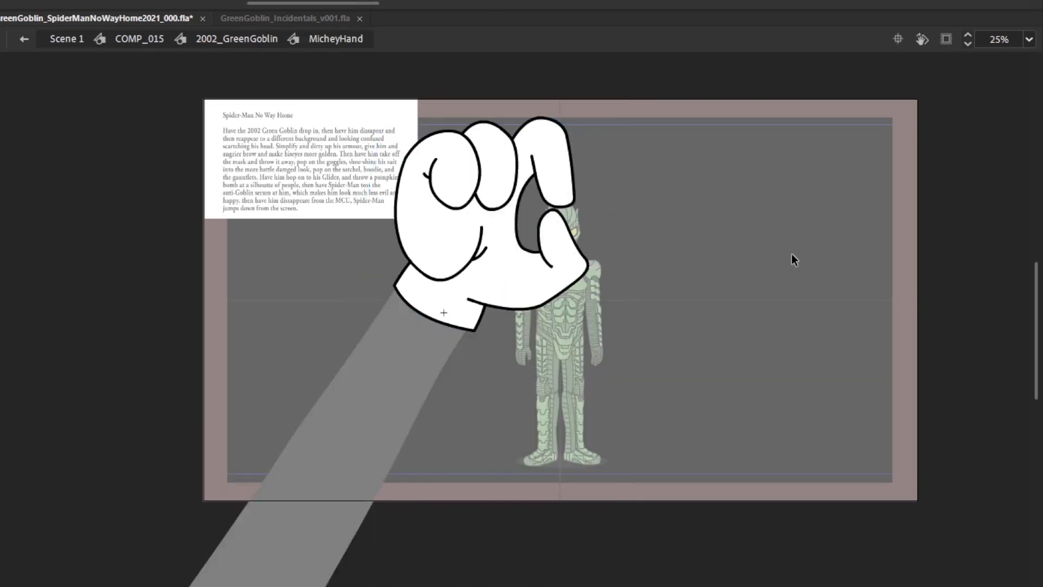
key(period)
key(period)
key(period)
key(period)
key(period)
key(period)
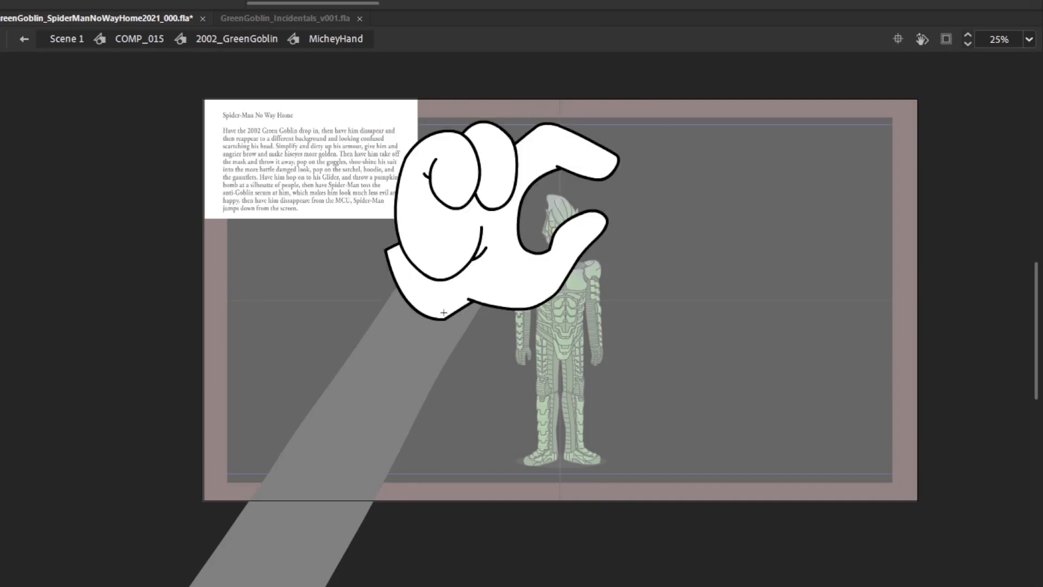
key(F6)
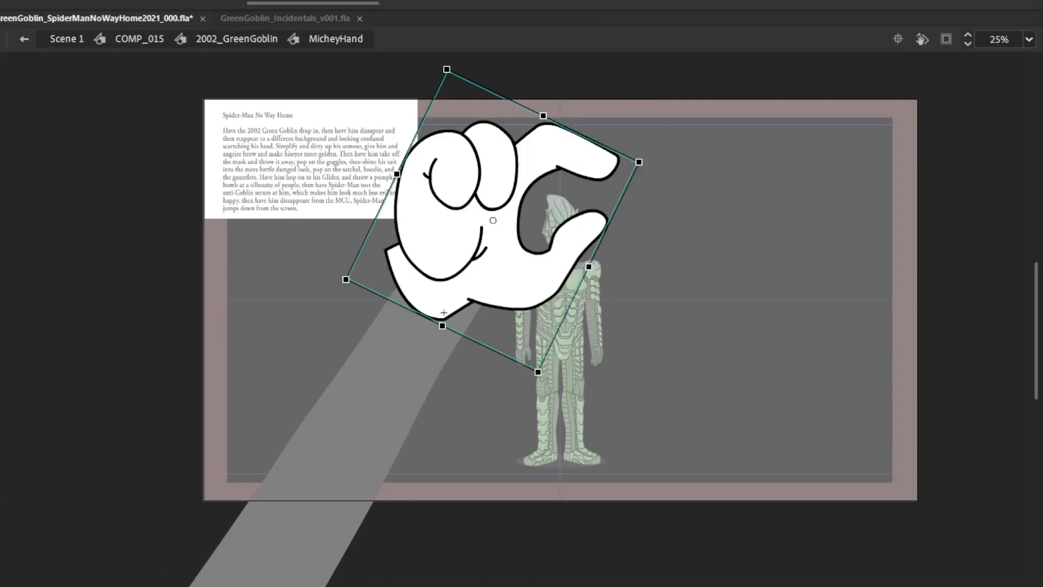
Add a keyframe on the pinching hand pose and copy its wrist cuff outline
key(period)
key(period)
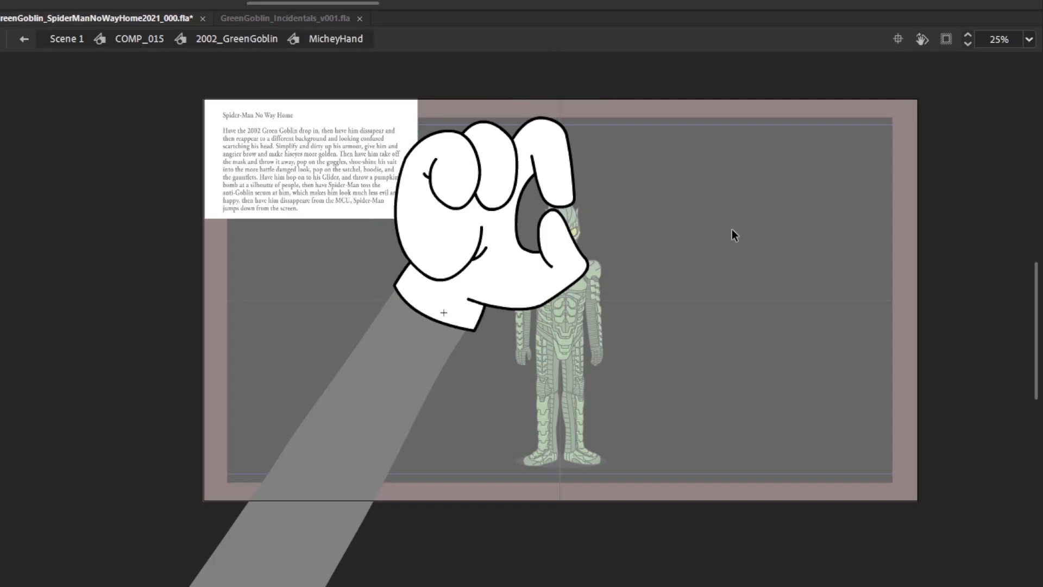
key(F6)
click(709, 188)
click(405, 271)
shift+click(480, 317)
key(q)
drag(449, 324, 446, 331)
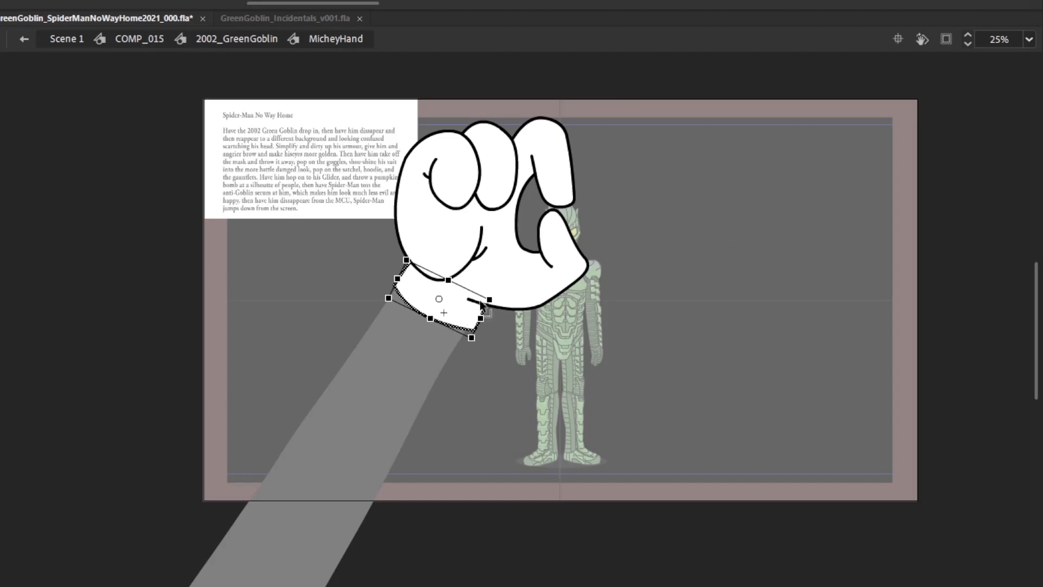
Clear the trial cuff paste from the partly open hand frame and break the hand drawing apart
key(period)
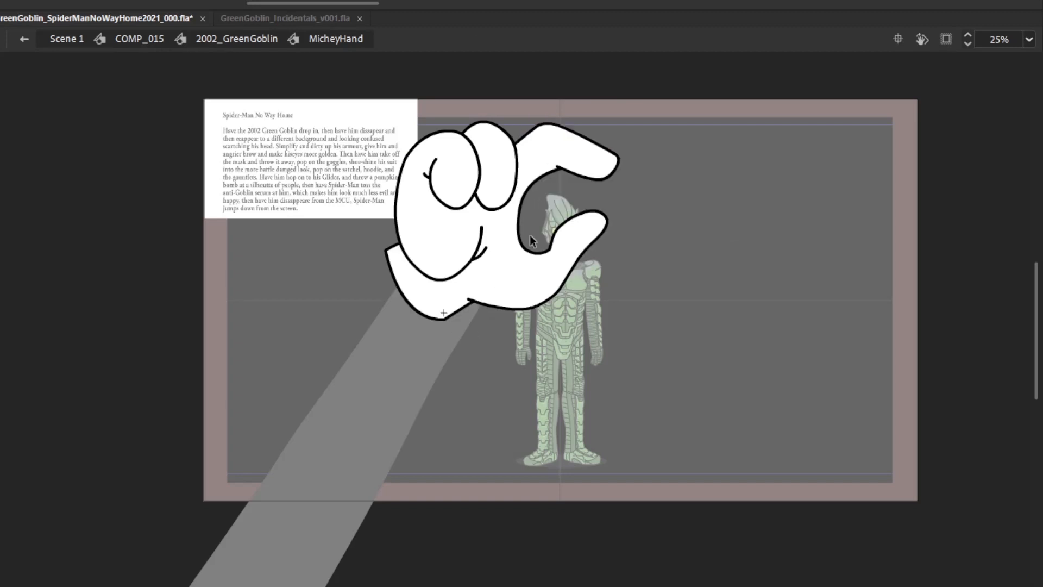
key(ctrl+shift+v)
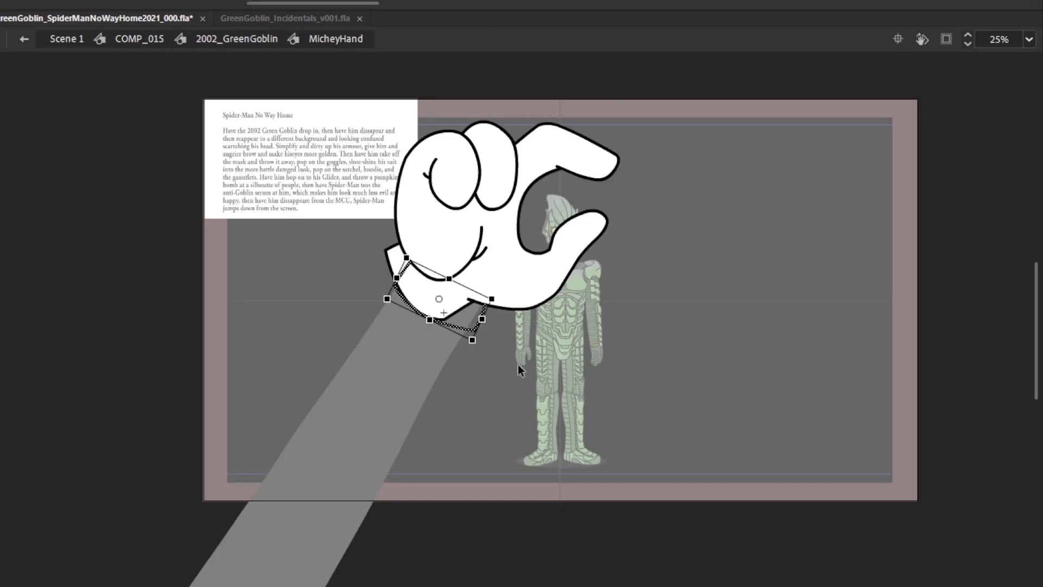
click(417, 280)
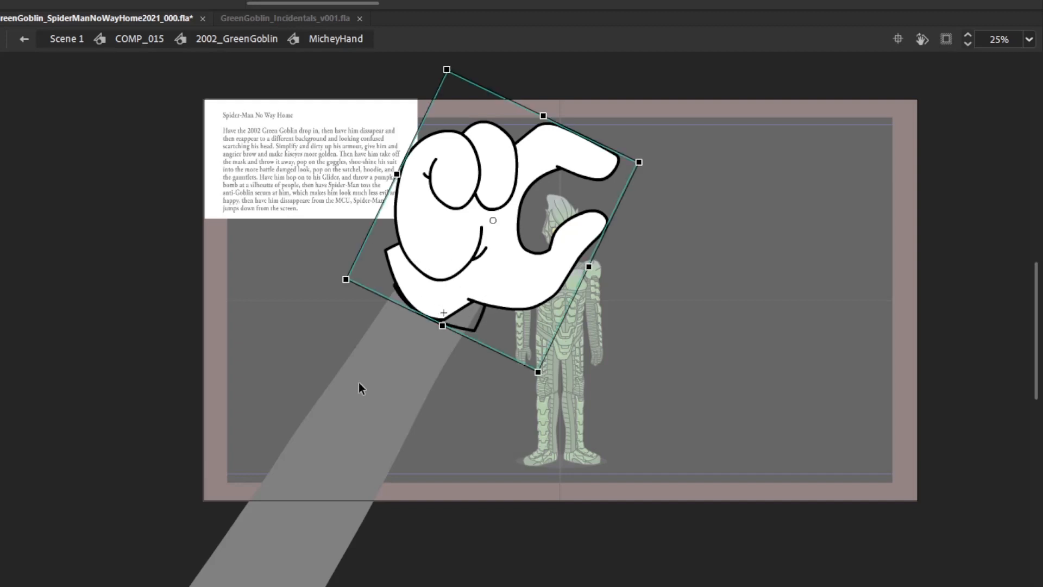
mouse_move(359, 383)
mouse_down()
mouse_move(511, 240)
mouse_move(528, 281)
mouse_up()
right_click(474, 210)
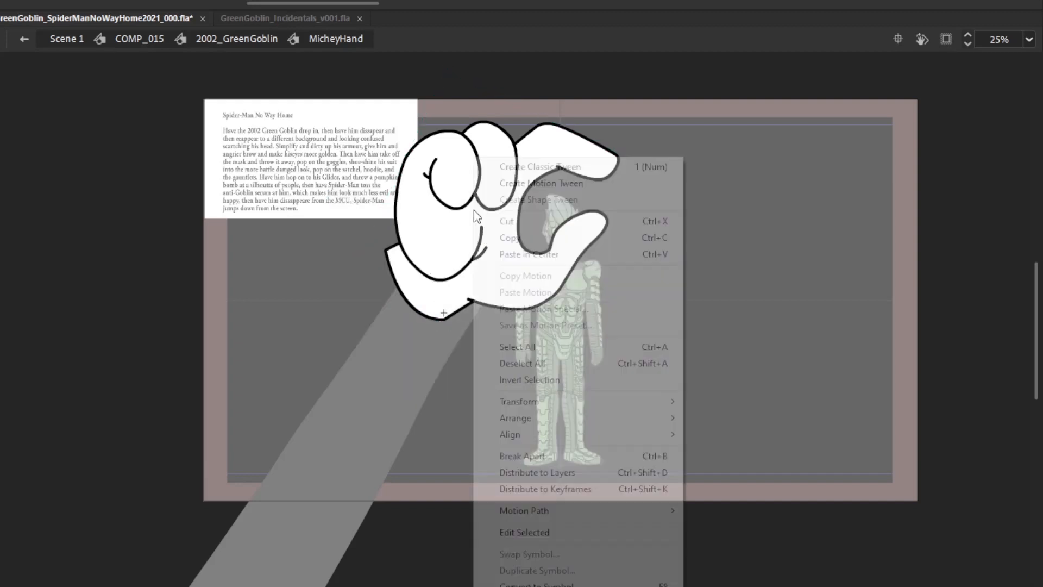
click(587, 464)
click(610, 377)
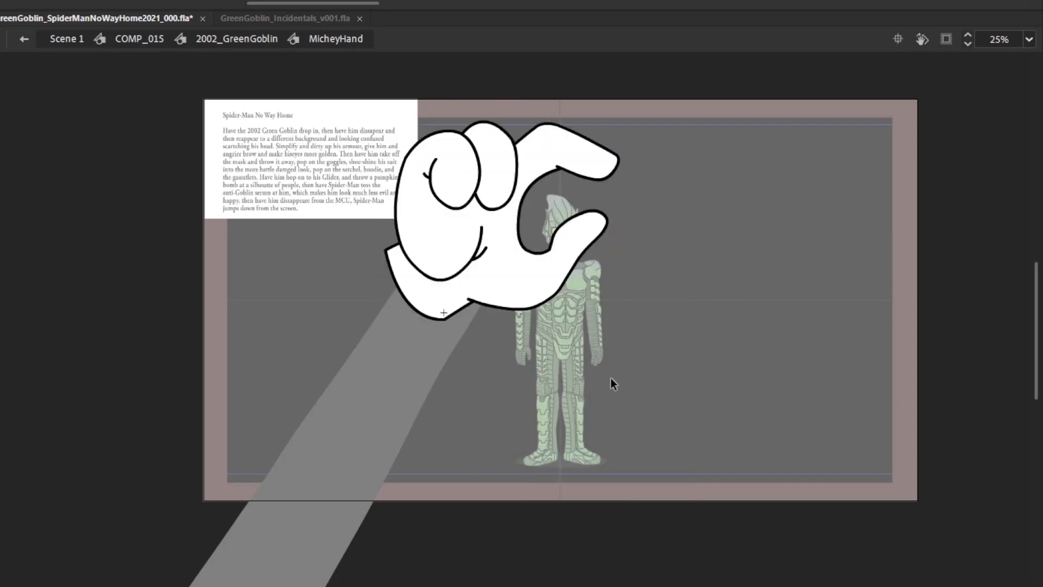
Paste the copied cuff in place on the partly open hand and delete the old cuff's lines and leftover segments
key(ctrl+shift+v)
click(531, 379)
click(390, 265)
key(Delete)
click(391, 248)
key(Delete)
click(401, 263)
key(Delete)
click(403, 297)
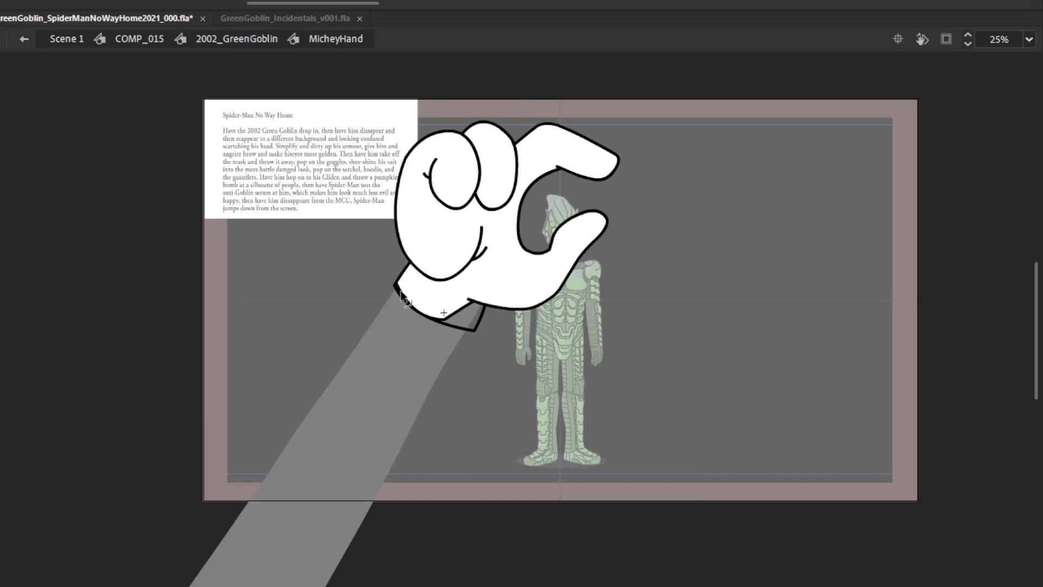
key(Delete)
click(443, 318)
key(Delete)
drag(451, 314, 511, 334)
drag(455, 316, 476, 346)
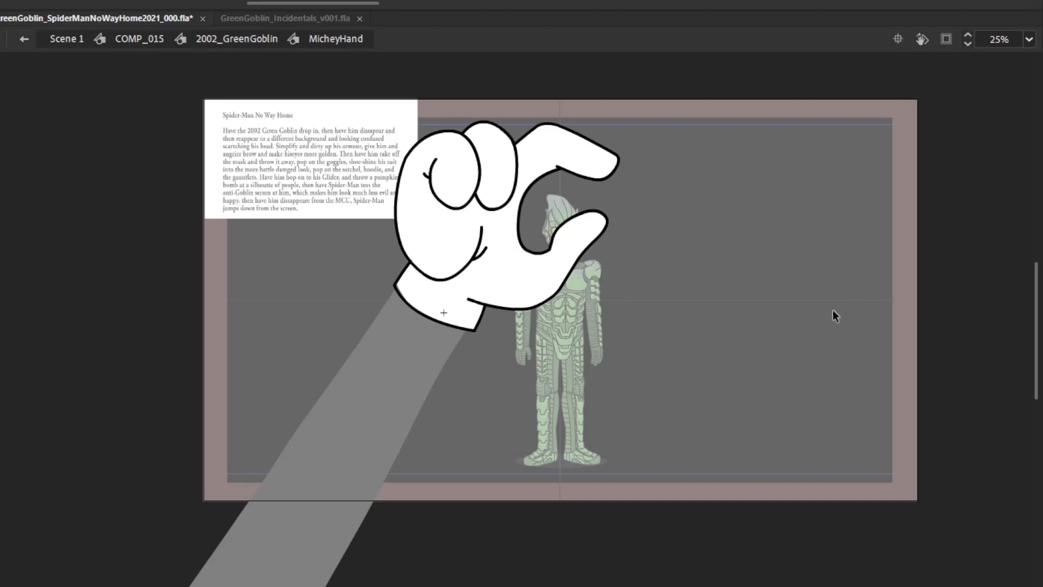
Return to the 2002_GreenGoblin symbol and shift the partly open hand and arm down and left from the standing Goblin
double_click(780, 282)
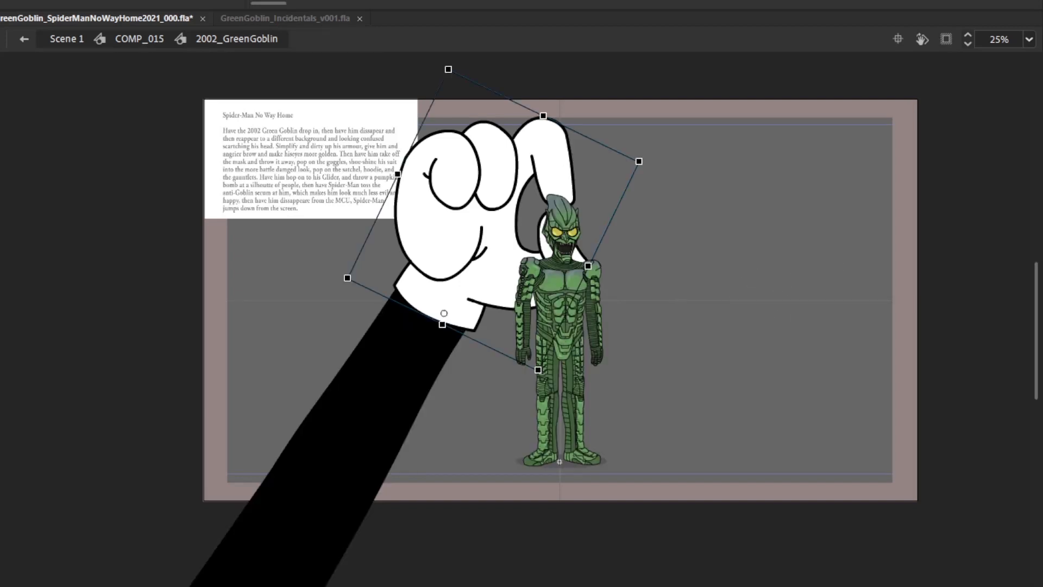
key(period)
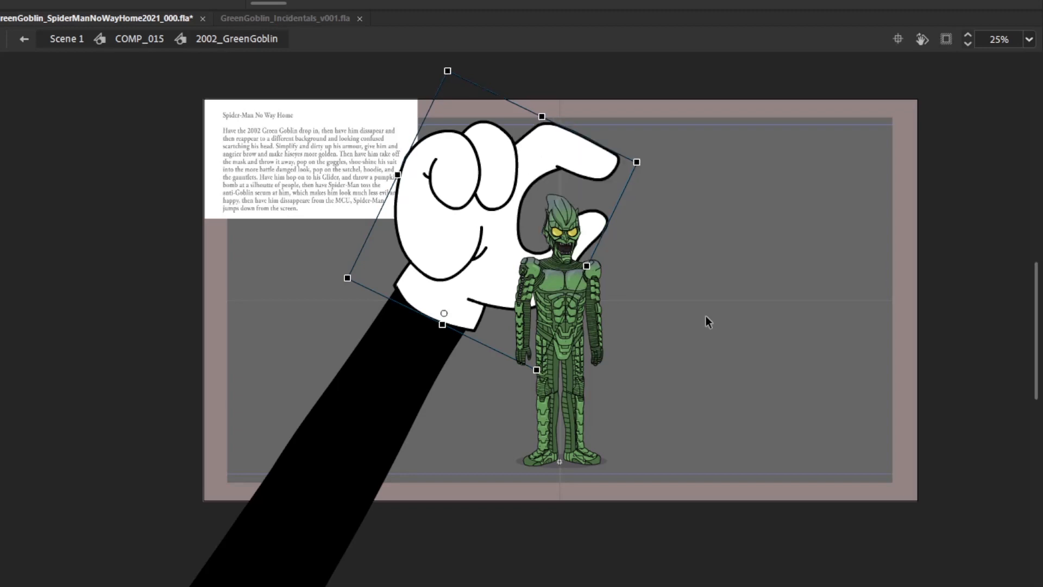
key(comma)
key(period)
drag(319, 198, 408, 349)
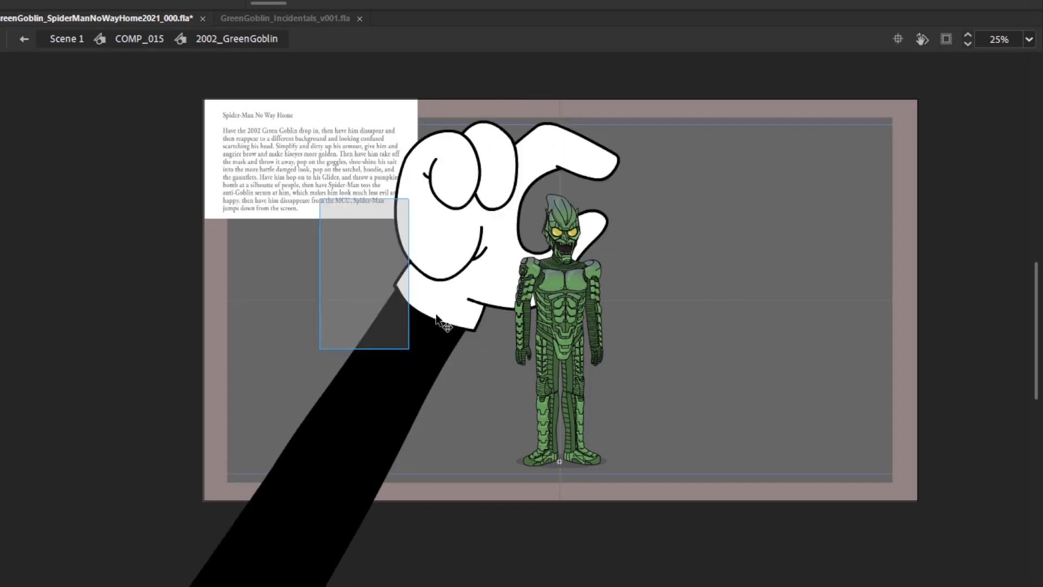
drag(474, 243, 436, 258)
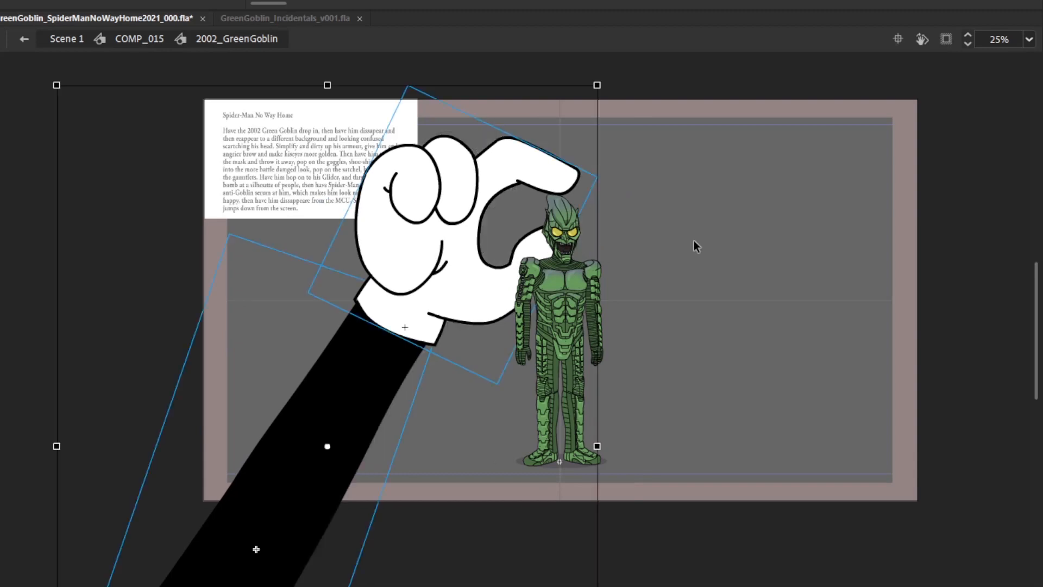
Compare the partly open hand with the preceding holding pose and nudge the hand and arm up slightly
key(comma)
key(comma)
key(comma)
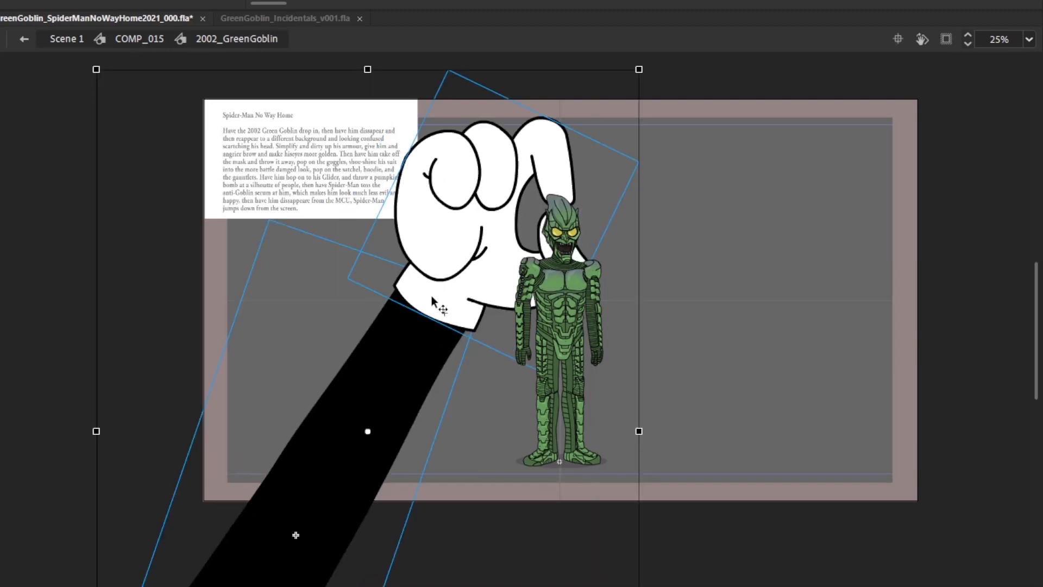
key(period)
drag(270, 364, 436, 243)
click(679, 230)
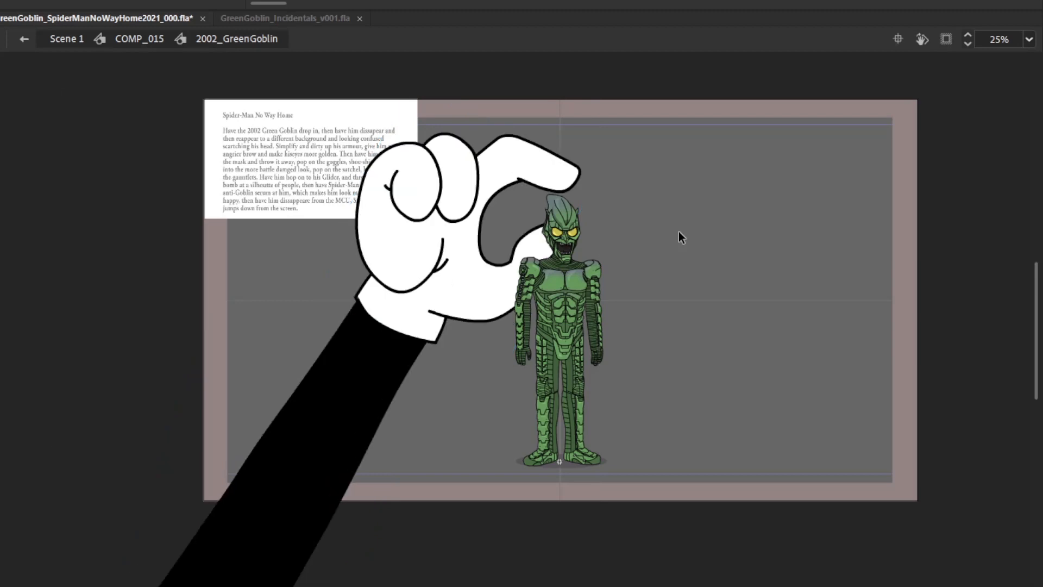
Move the fully open hand and arm slightly down and left on the following frame and play back the release
key(period)
key(comma)
key(comma)
key(period)
key(period)
drag(223, 375, 420, 229)
drag(420, 229, 408, 254)
key(Return)
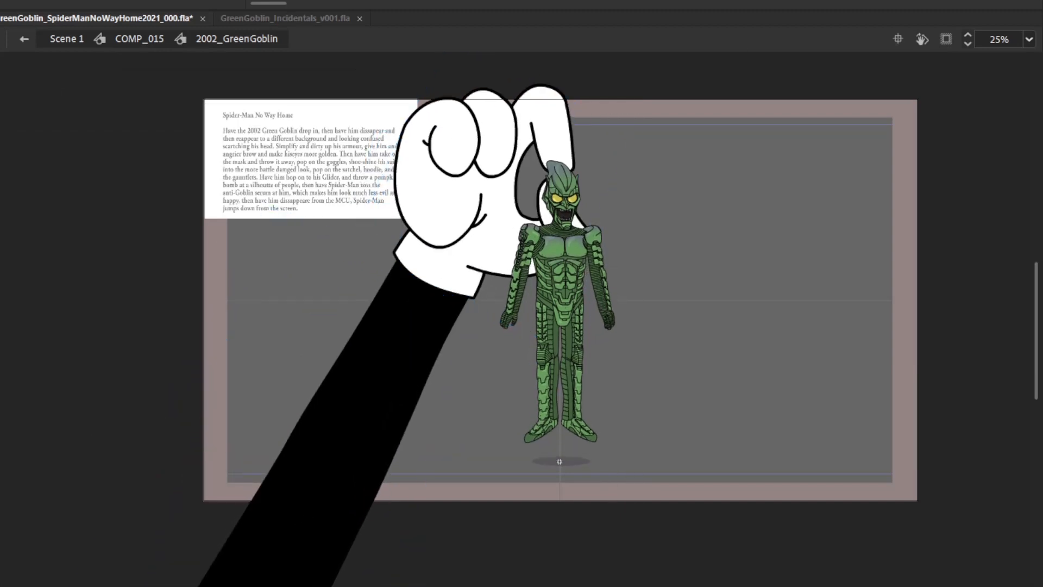
Lower the partly open hand and arm, rotate them slightly counterclockwise and scale them down a little
click(295, 535)
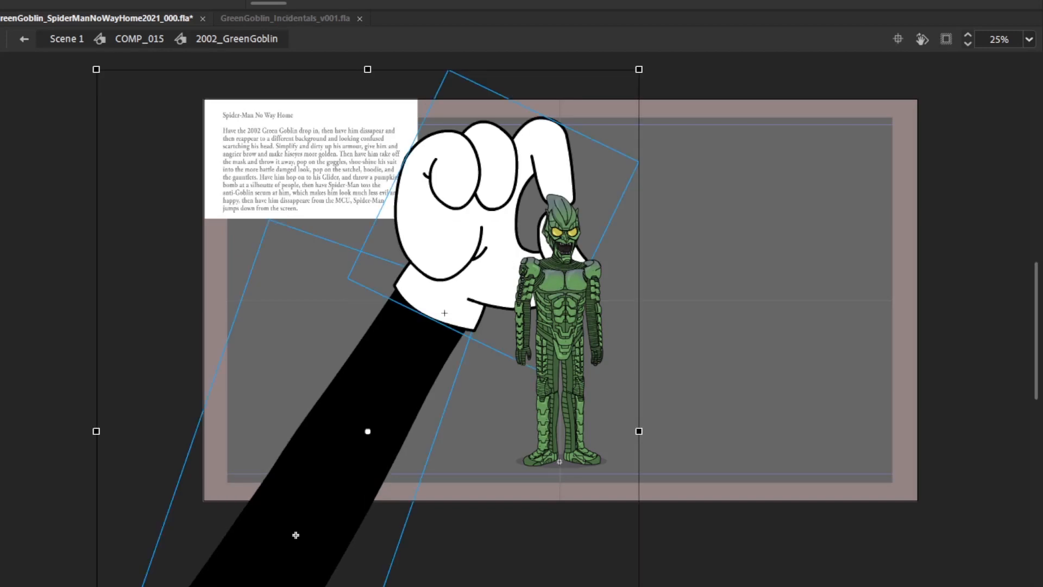
key(.)
drag(284, 219, 389, 294)
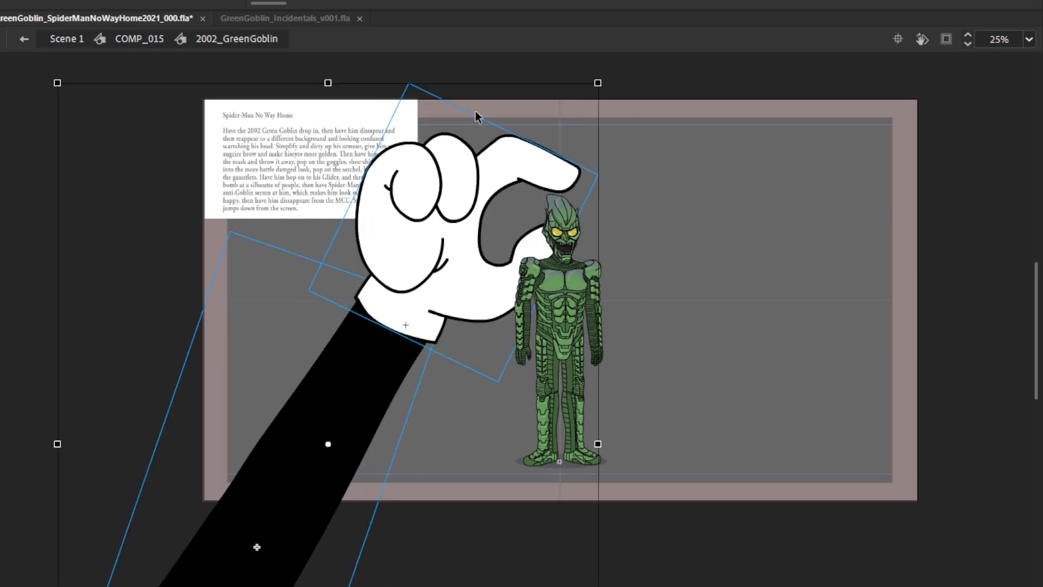
drag(544, 162, 537, 190)
drag(598, 164, 597, 157)
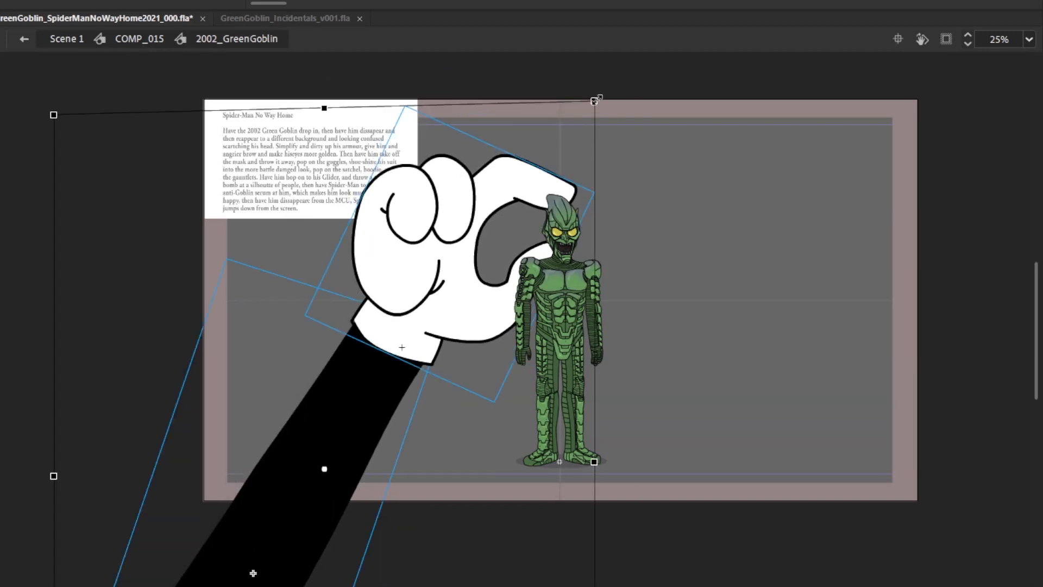
drag(594, 101, 589, 107)
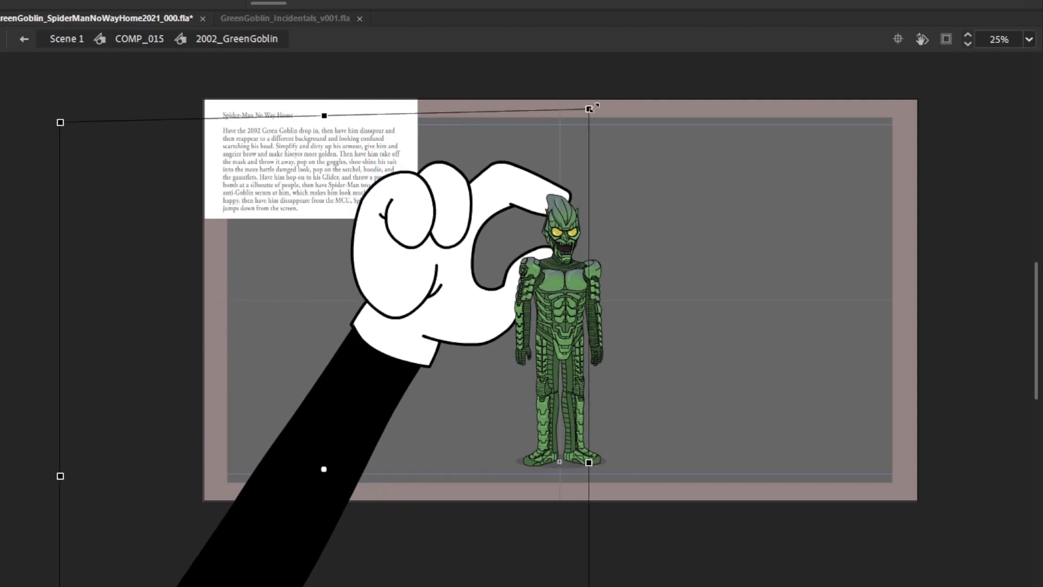
drag(514, 186, 516, 182)
drag(672, 161, 706, 234)
Scale down the fully open hand and arm slightly, nudge them upward and play back the exit
key(.)
drag(277, 219, 382, 410)
drag(614, 128, 607, 136)
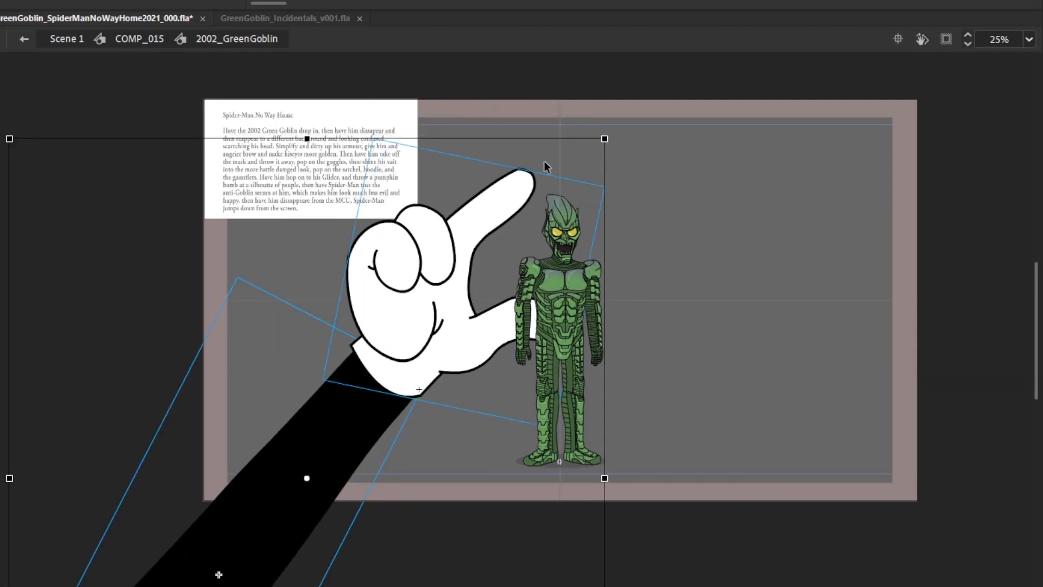
drag(518, 186, 521, 178)
click(709, 282)
key(Return)
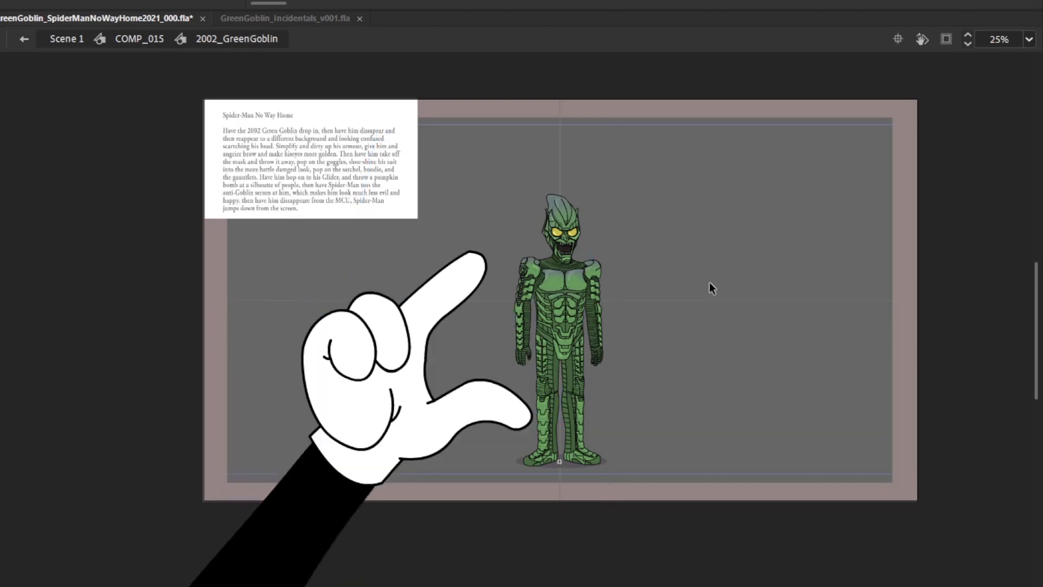
Scale down the exiting open hand and arm below the stage and move them up and right
drag(551, 397, 680, 83)
drag(528, 488, 306, 244)
drag(537, 191, 510, 266)
drag(412, 291, 444, 225)
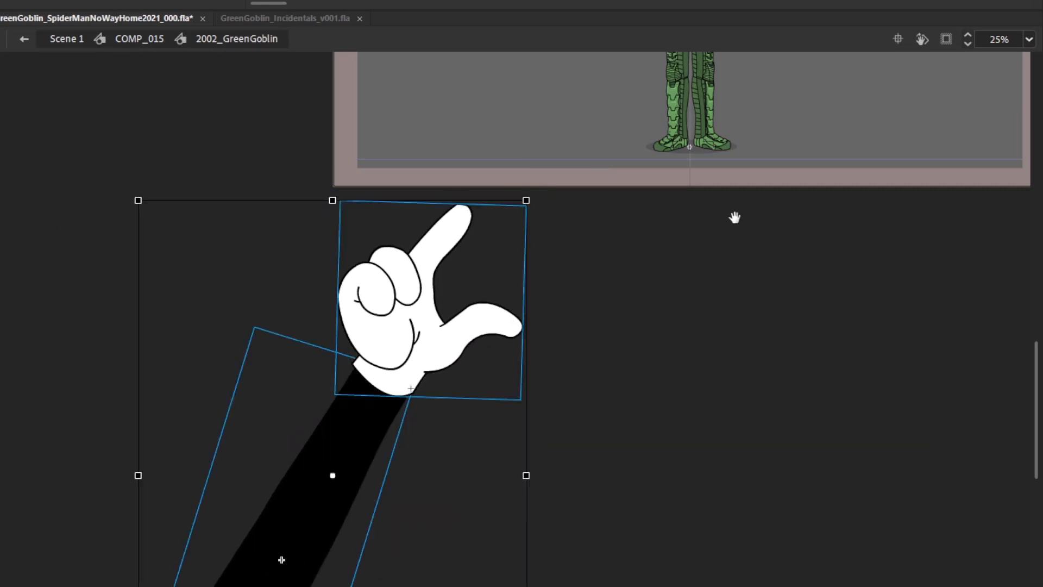
Clip the view to the stage, play back the whole hand animation and restore the off-stage view
drag(734, 217, 621, 526)
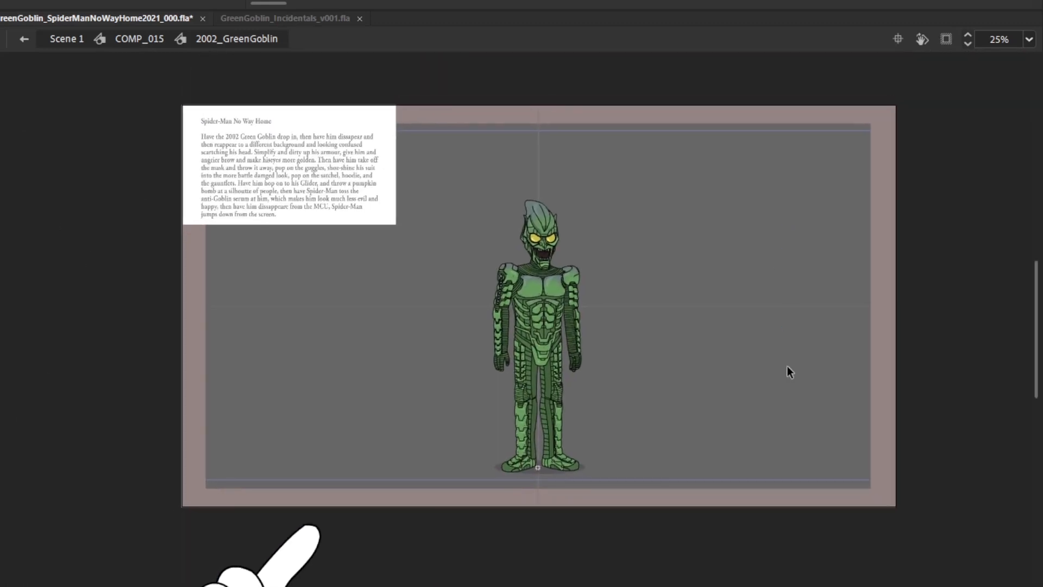
click(946, 39)
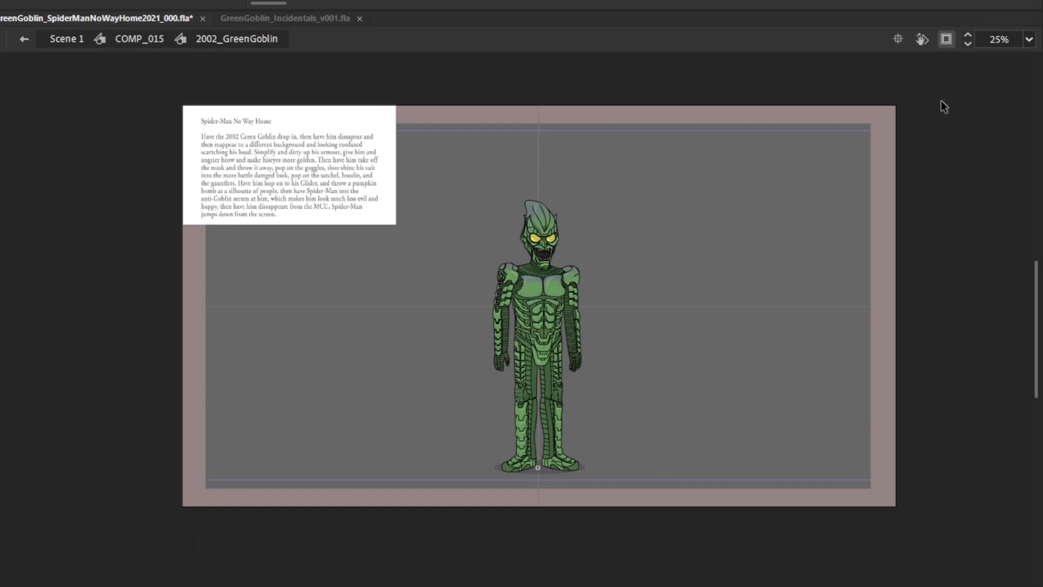
key(Return)
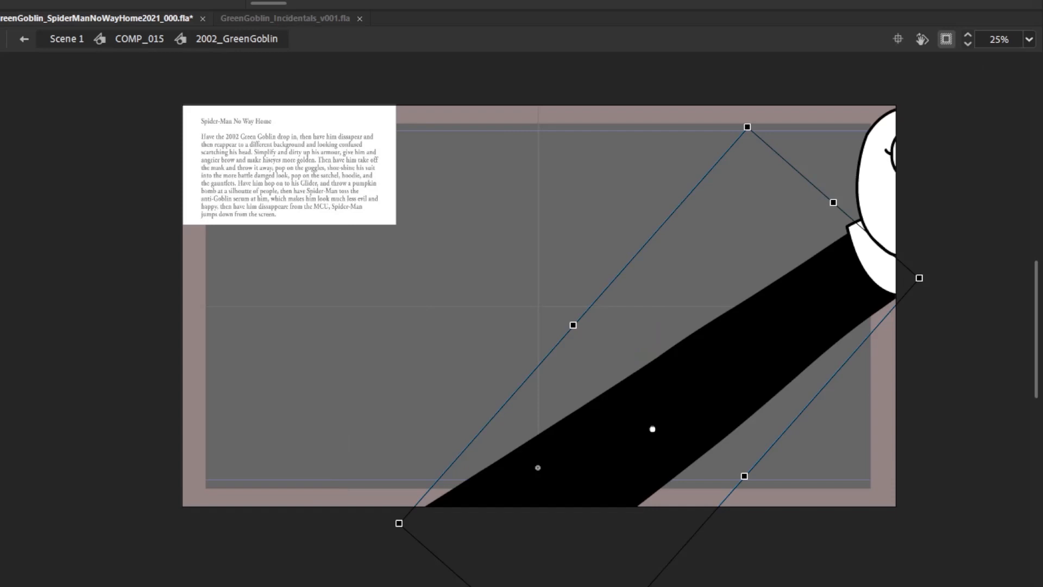
click(943, 39)
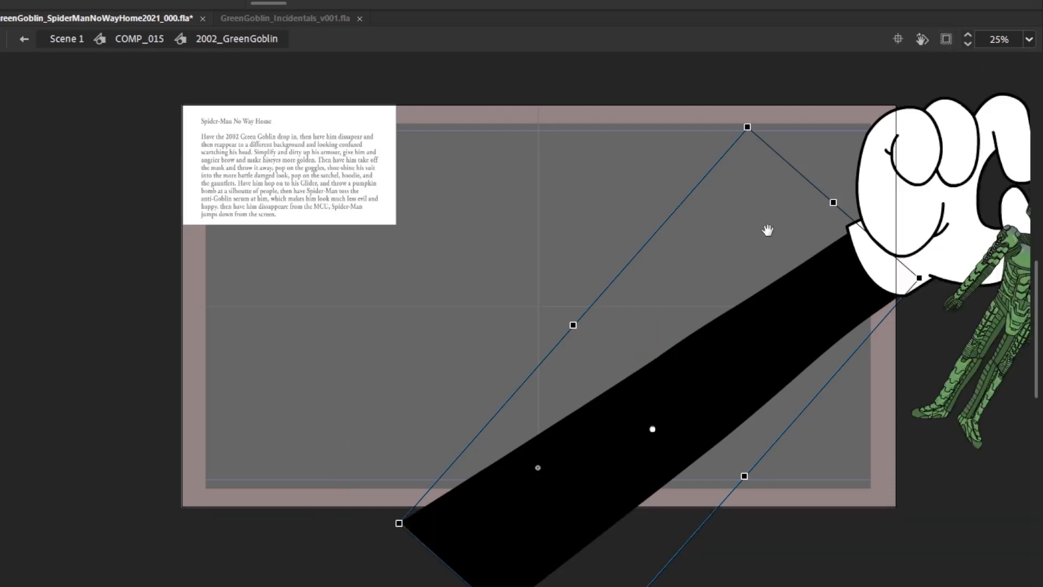
On the off-stage entry frame, rotate the arm steeper, switch the hand to the matching cuff and align them
drag(768, 230, 586, 227)
click(756, 145)
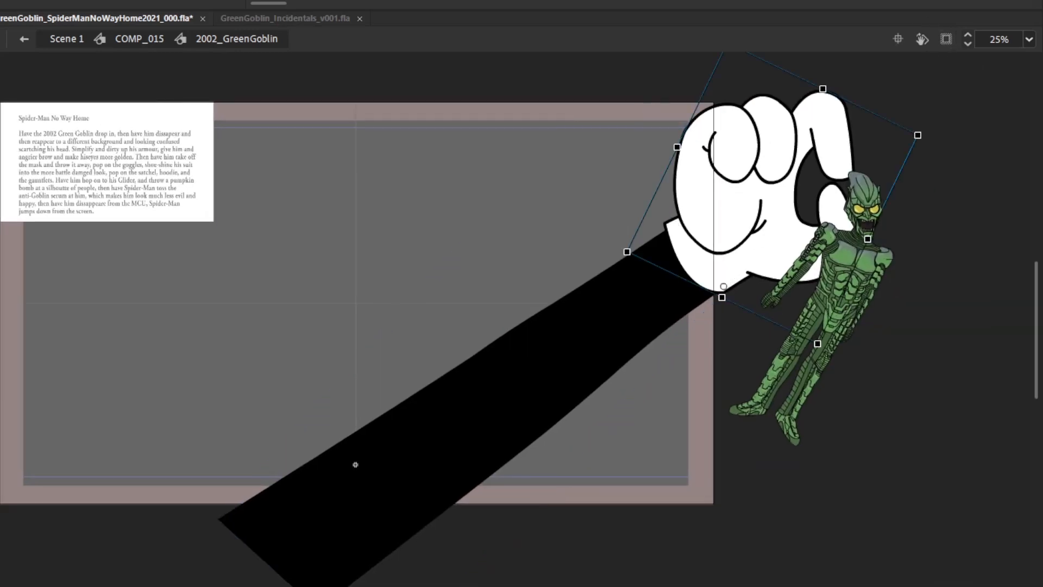
drag(625, 436, 550, 349)
drag(641, 336, 739, 417)
drag(831, 350, 685, 346)
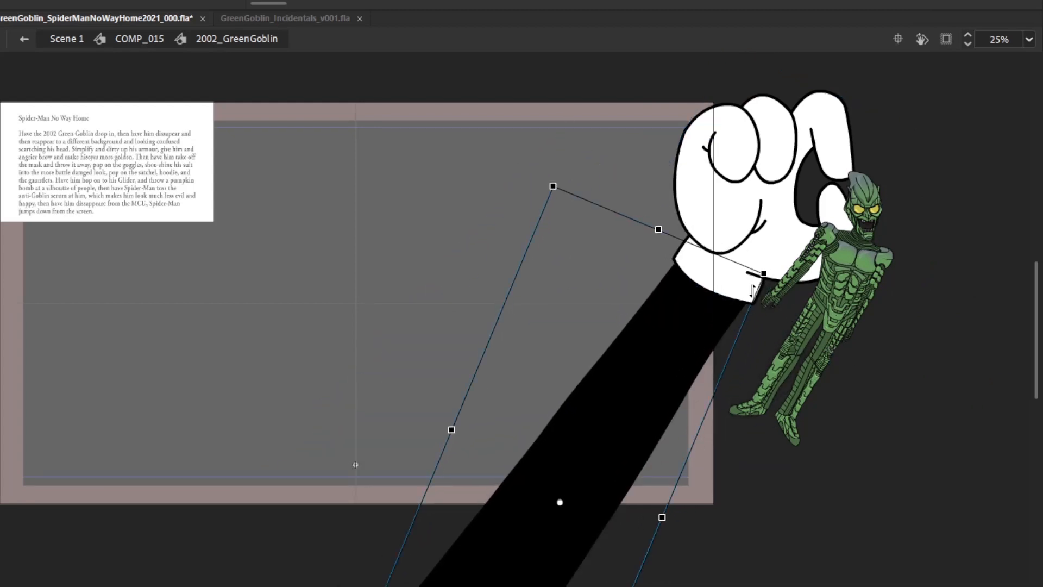
drag(766, 266, 687, 358)
Carry the steeper arm and matching cuff through the following swing frames, aligning the hand behind the hanging Goblin's head
key(period)
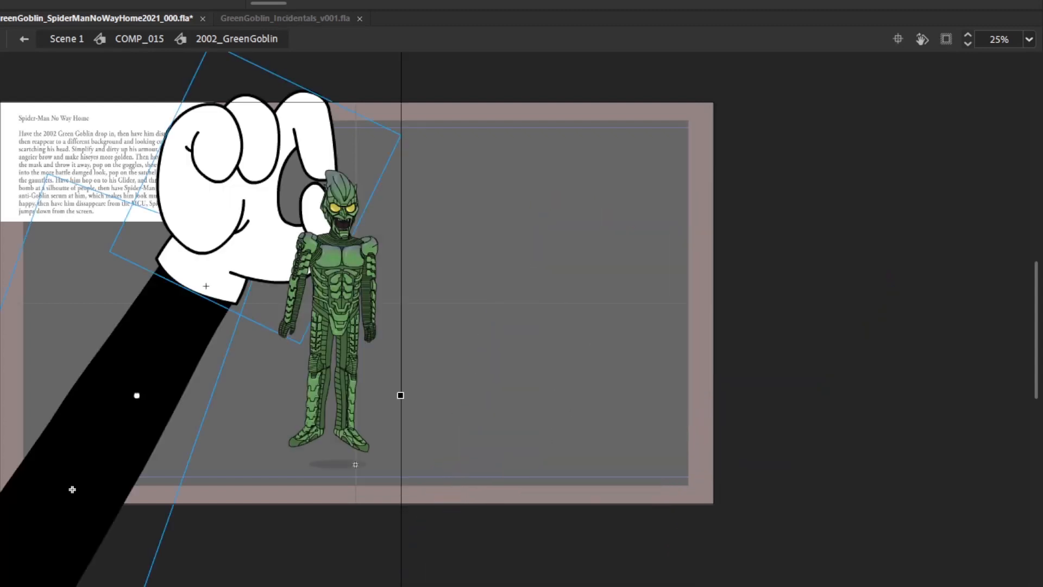
key(period)
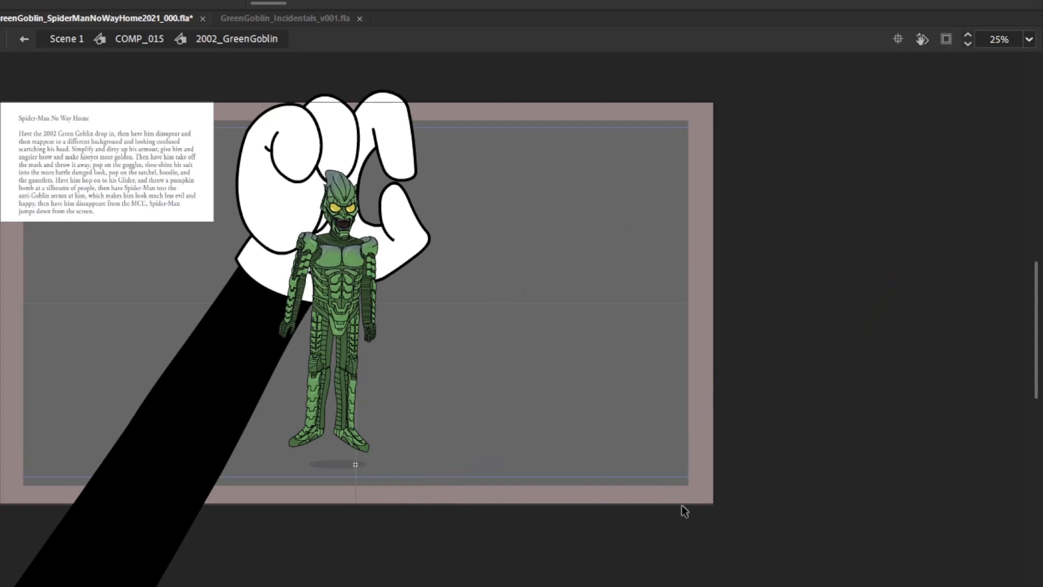
key(period)
drag(605, 270, 657, 300)
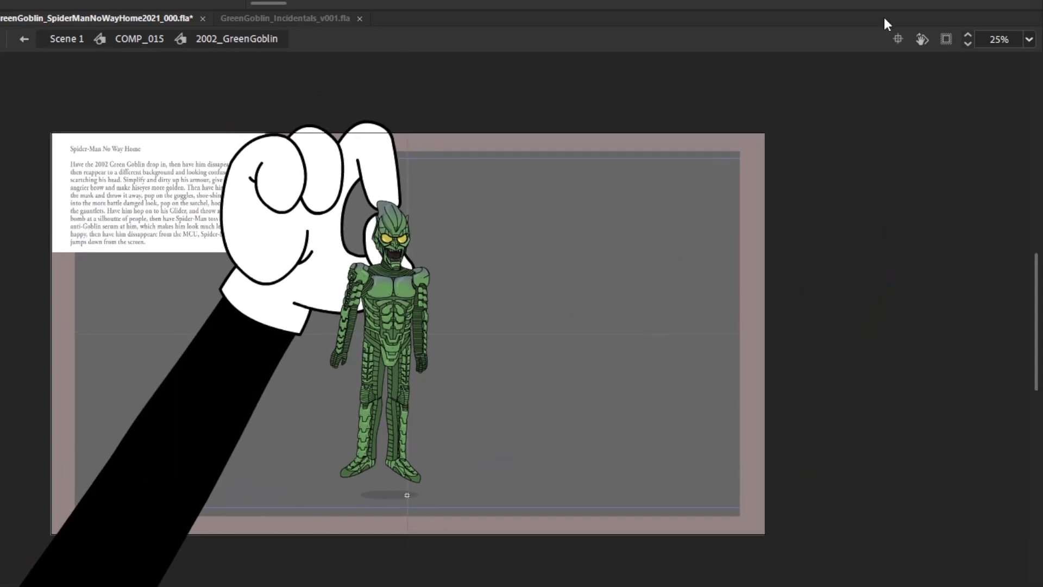
Play back the Goblin's swing-in with off-stage content hidden, and show the off-stage content again
click(947, 44)
key(Return)
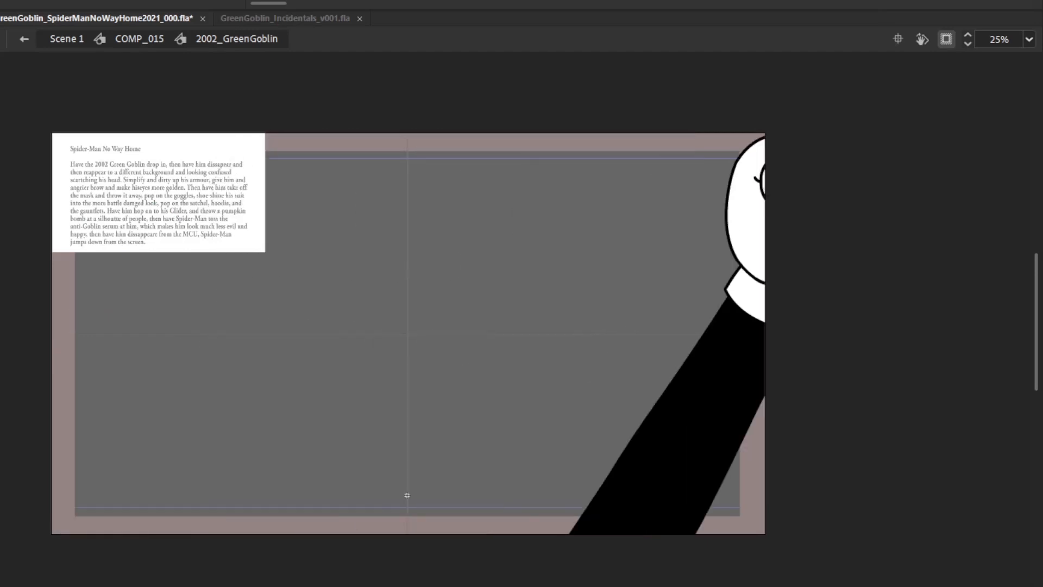
click(945, 46)
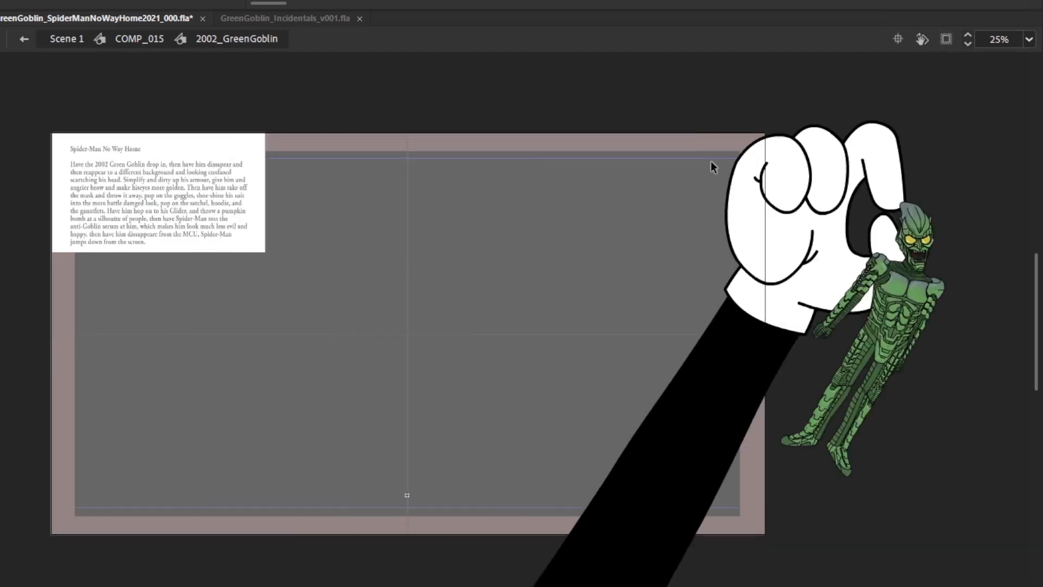
Rotate the entering hand and arm clockwise, add a keyframe, counter-rotate and nudge them there, and play back the swing
drag(631, 190, 742, 351)
drag(978, 75, 1010, 150)
key(F6)
drag(937, 170, 927, 150)
drag(1010, 69, 957, 82)
drag(895, 134, 907, 139)
key(Return)
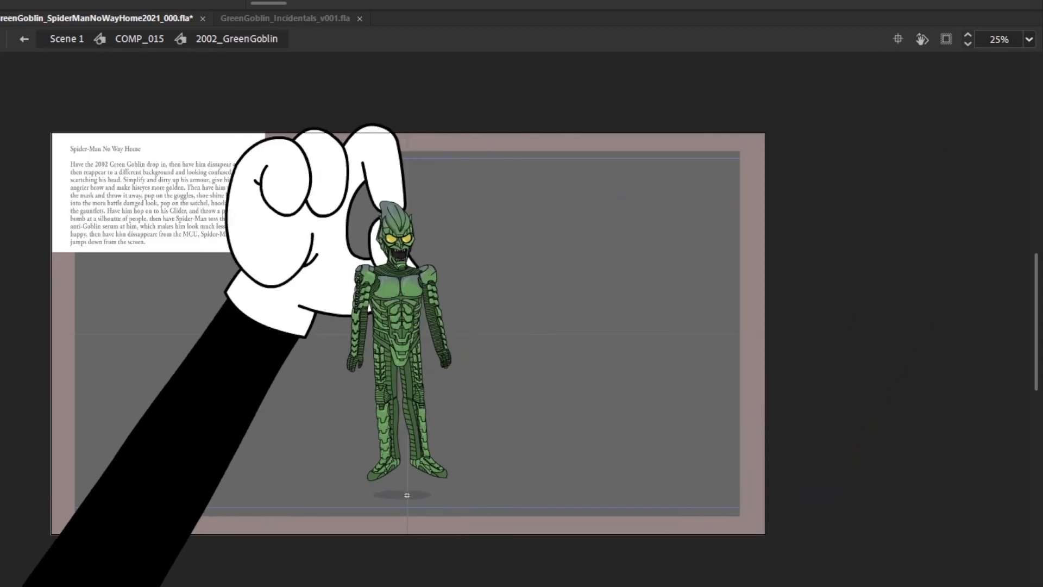
Select the hand and arm on the swing frame and nudge them up to follow the hanging Goblin's head
key(Return)
drag(168, 211, 240, 330)
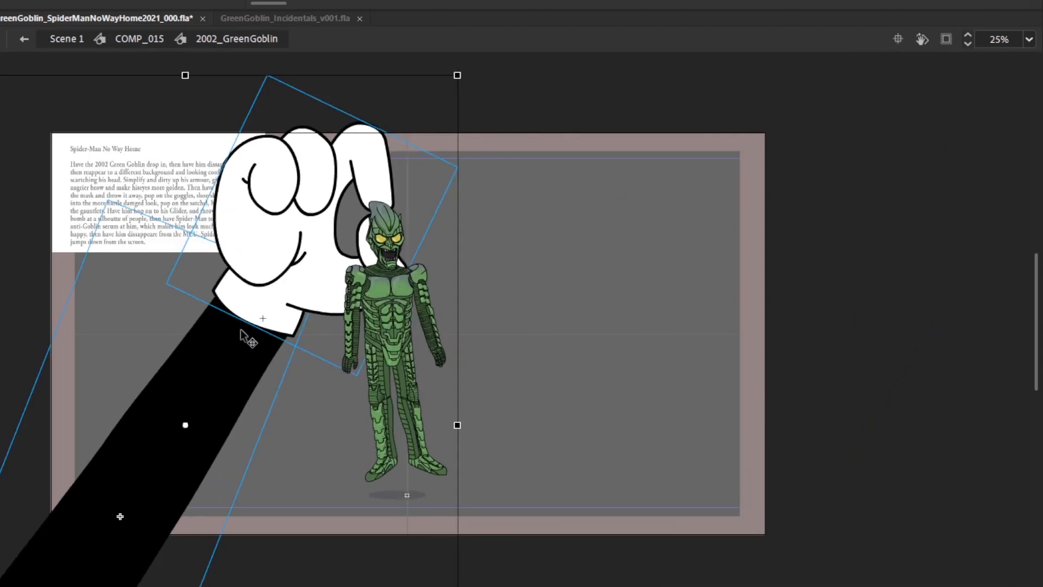
key(Up)
key(Up)
key(Up)
key(Up)
key(Return)
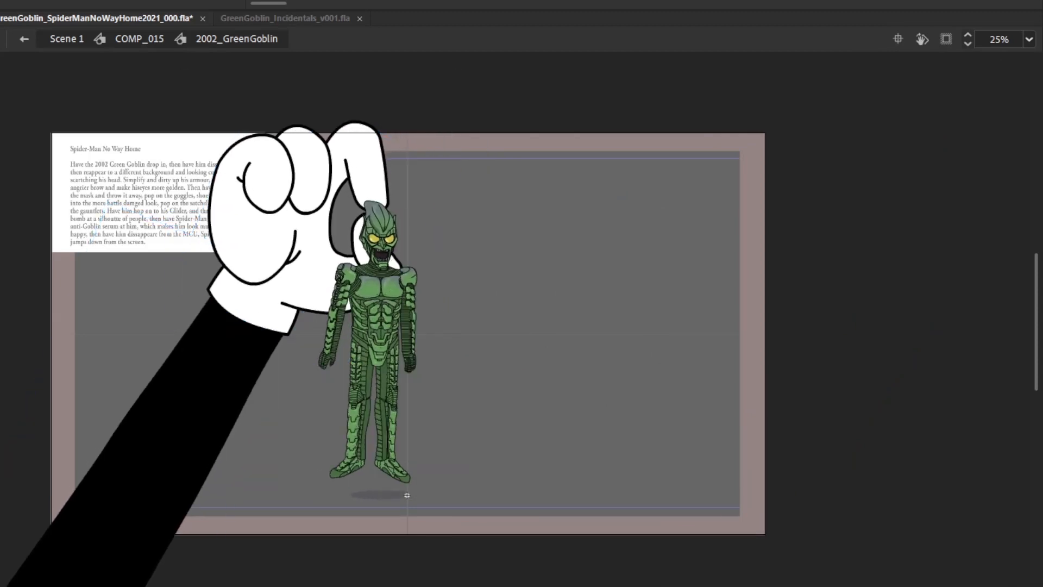
Select the hand and arm on the following swing frame and nudge them down
drag(147, 233, 257, 344)
key(Down)
key(Down)
key(Down)
key(Down)
key(Down)
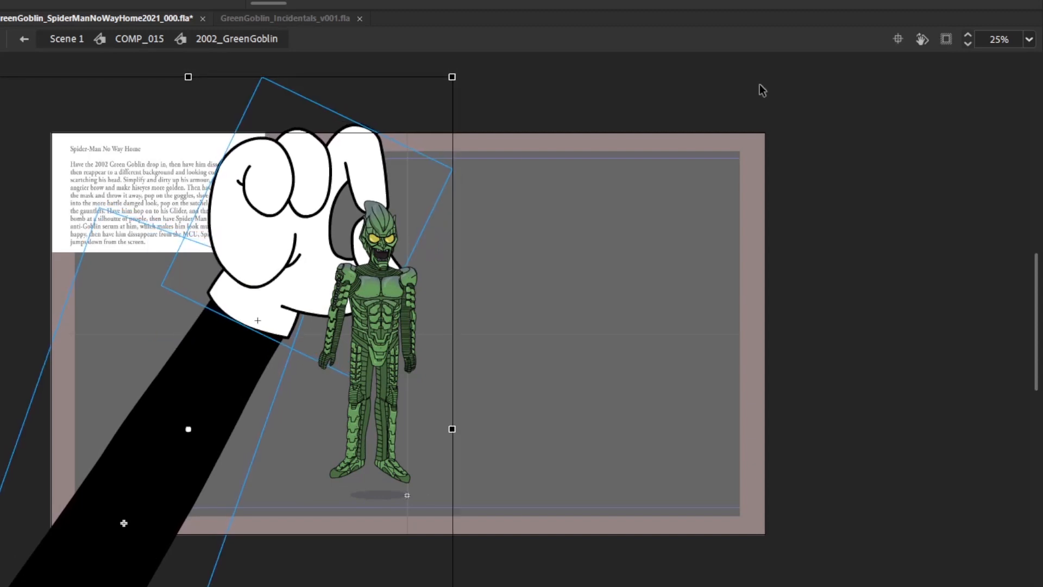
On the exit frame, select the hand, arm and Goblin together and move them farther right, well clear of the stage
key(Return)
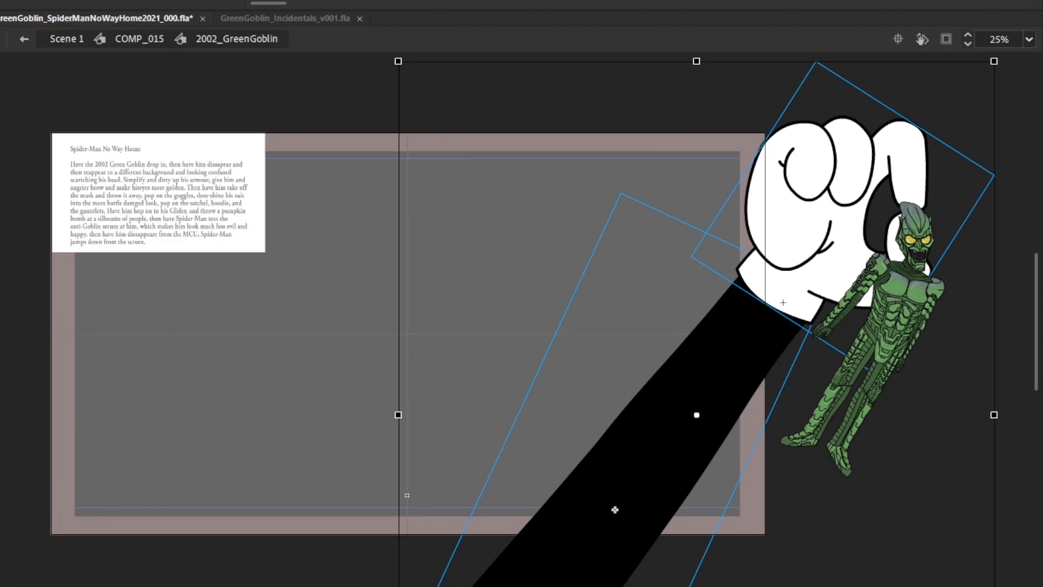
drag(346, 573, 946, 172)
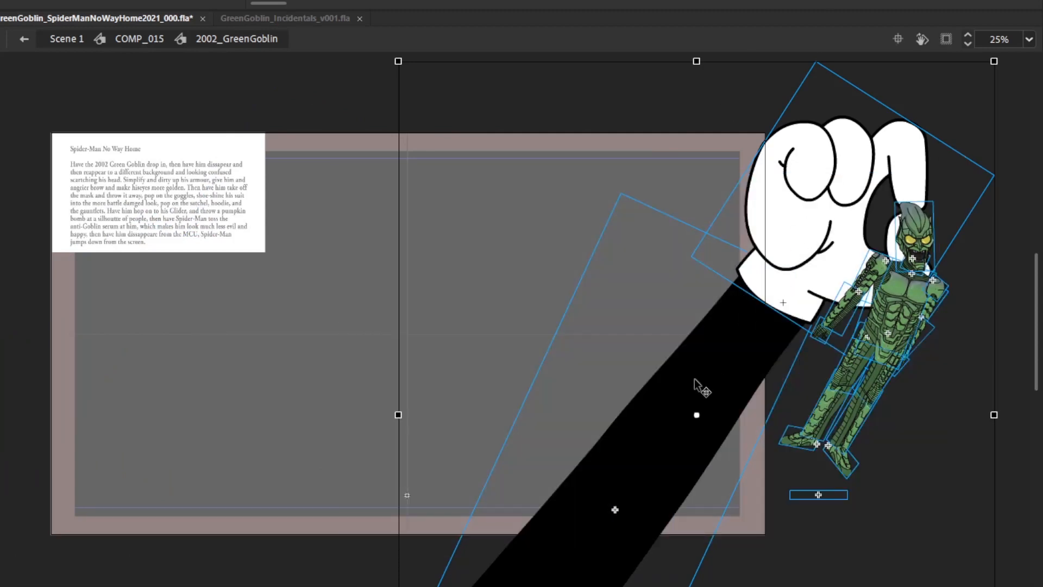
drag(695, 383, 945, 394)
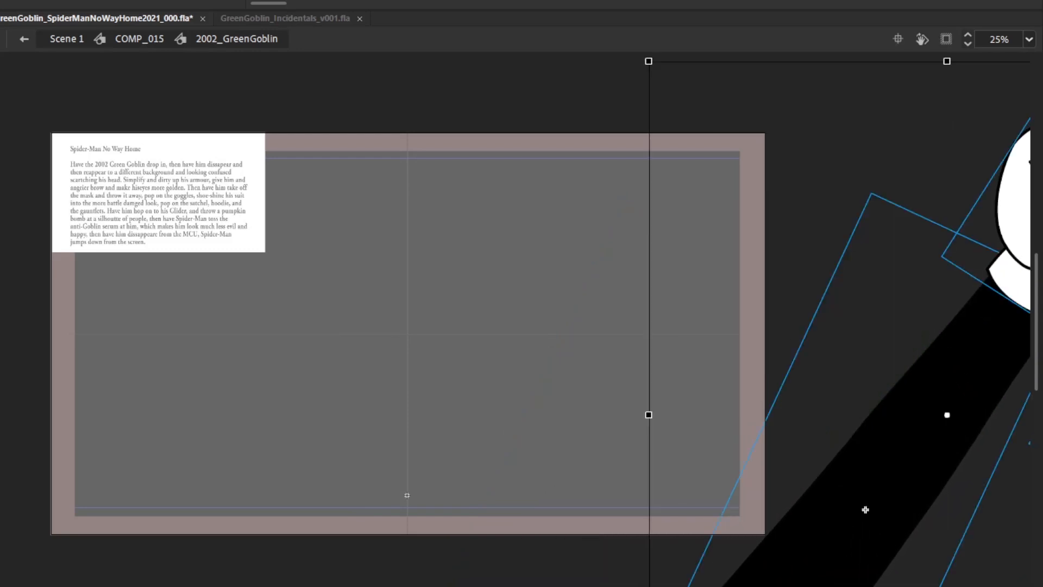
Play back the Goblin's animation with off-stage content hidden, and show the off-stage content again on his left-side entry frame
click(948, 40)
key(Return)
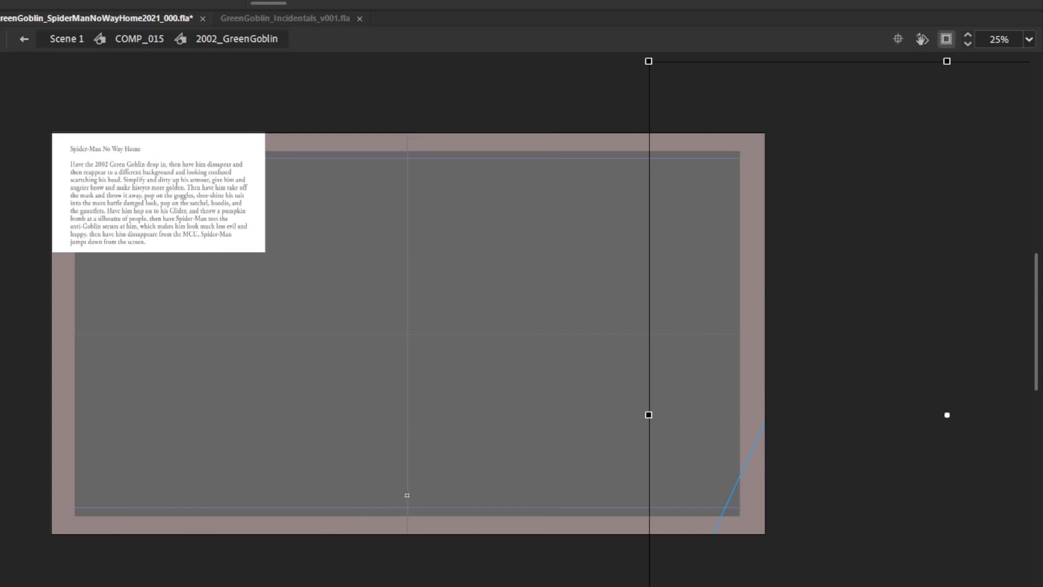
click(946, 38)
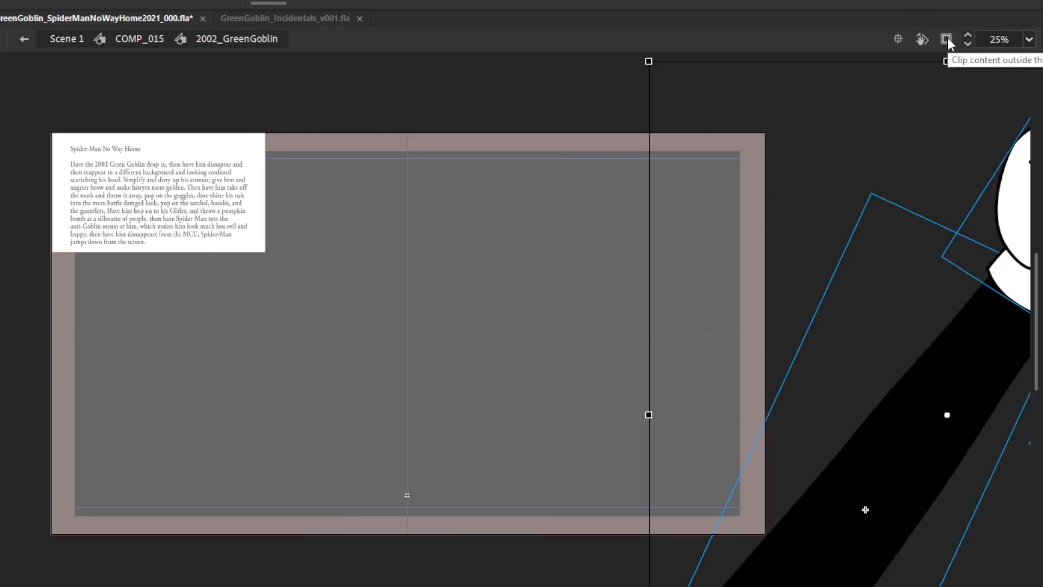
click(945, 39)
key(Return)
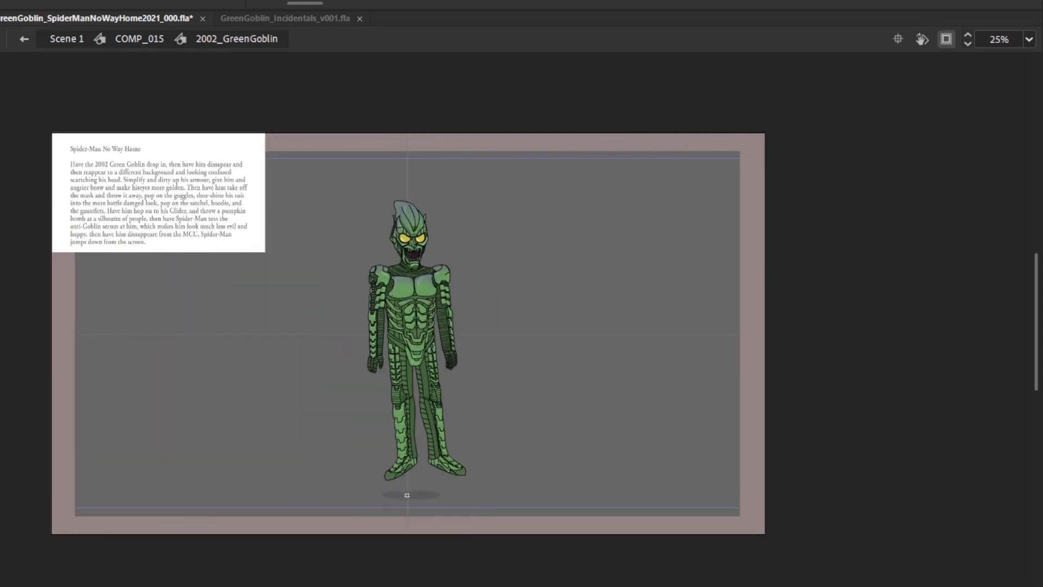
key(Return)
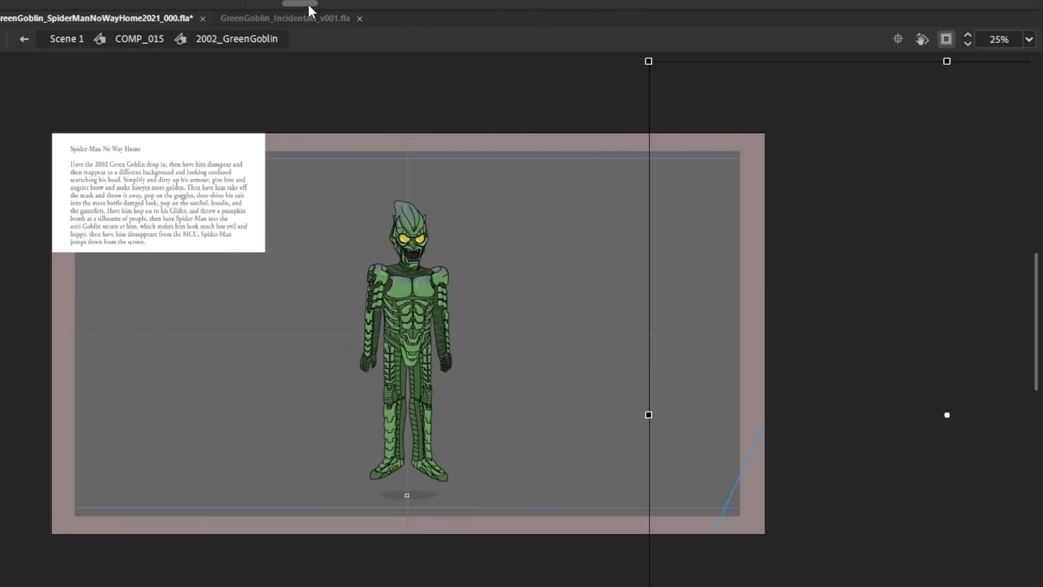
key(Return)
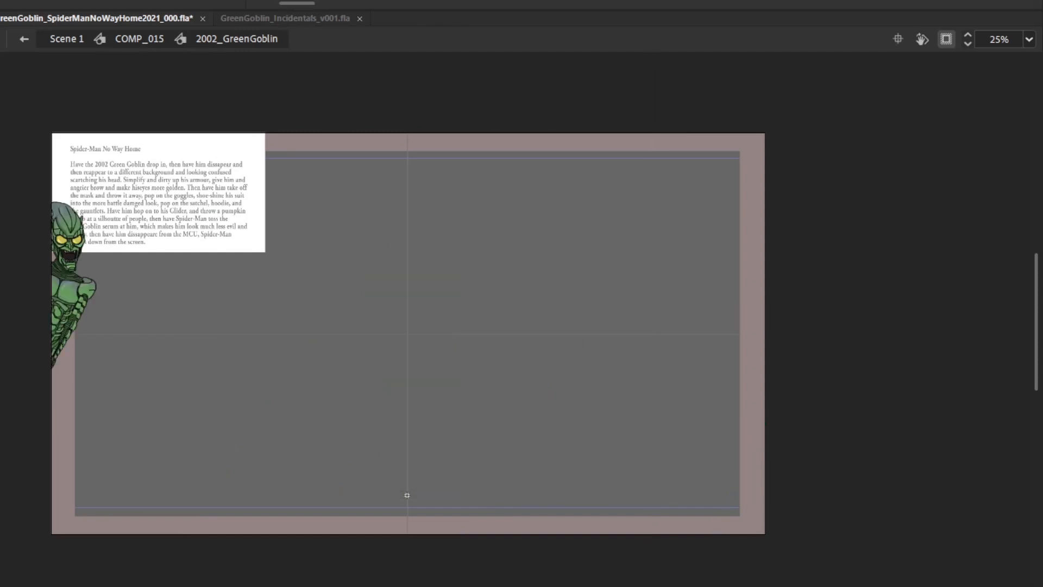
click(947, 39)
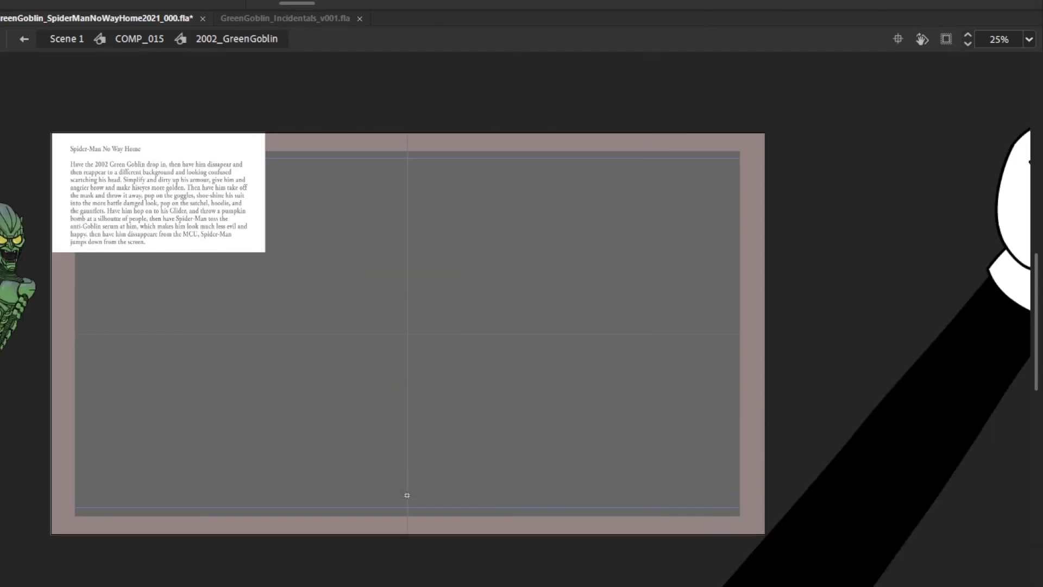
On the left-side entry frame, move the hand and arm across the stage to sit behind the Goblin's head
drag(851, 158, 1005, 319)
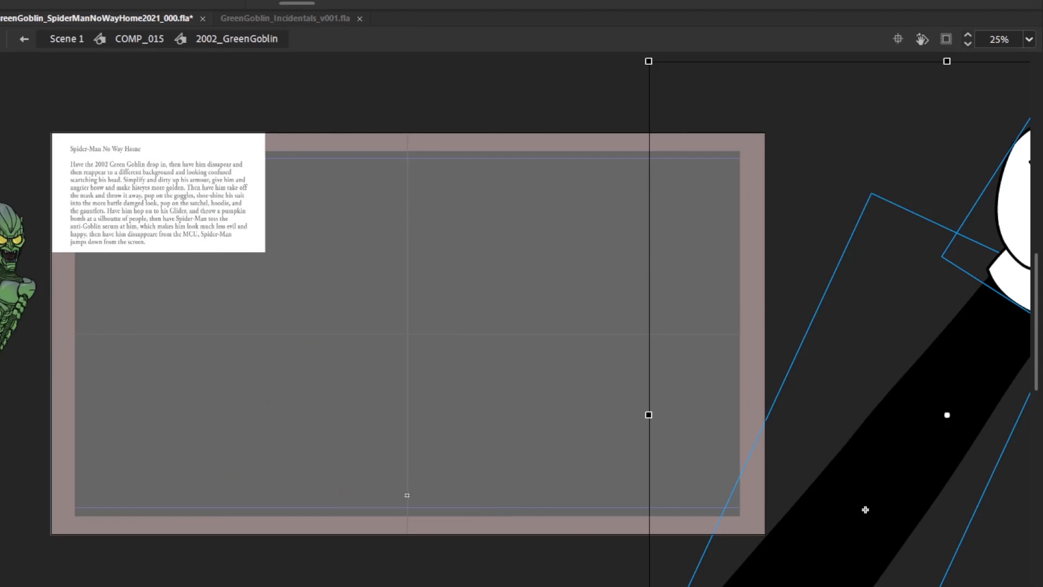
key(Escape)
click(865, 510)
key(.)
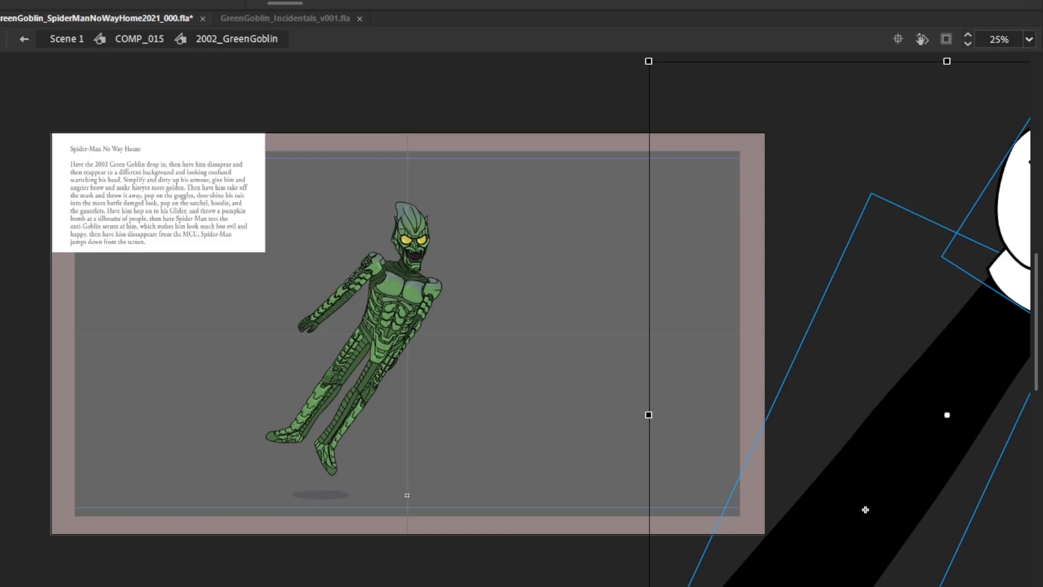
drag(992, 321, 95, 402)
drag(474, 300, 940, 266)
drag(717, 141, 459, 145)
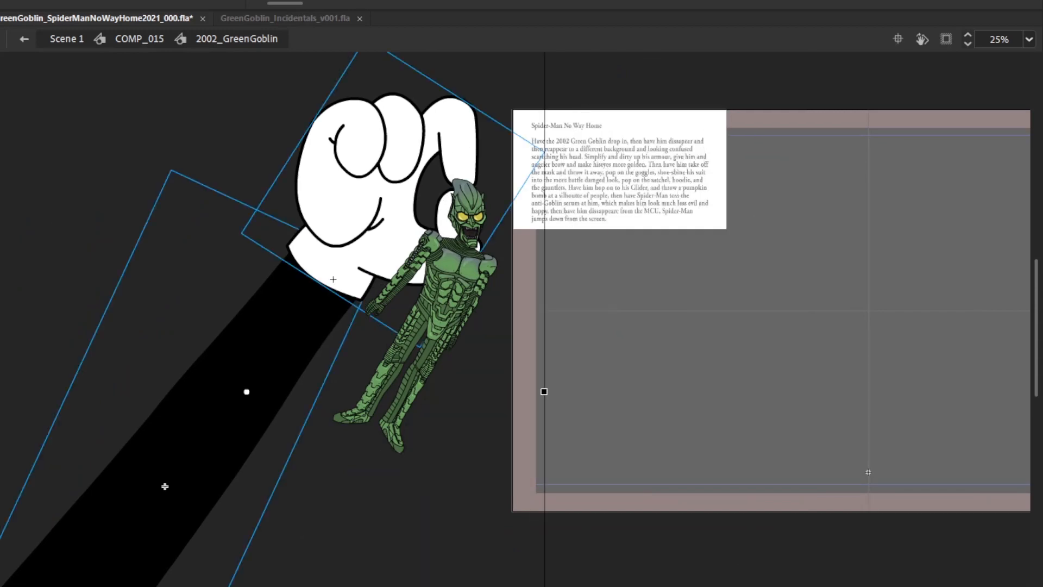
On the frame where the tilted Goblin reaches the stage's middle, move the hand and arm left behind his head
key(.)
drag(949, 185, 633, 230)
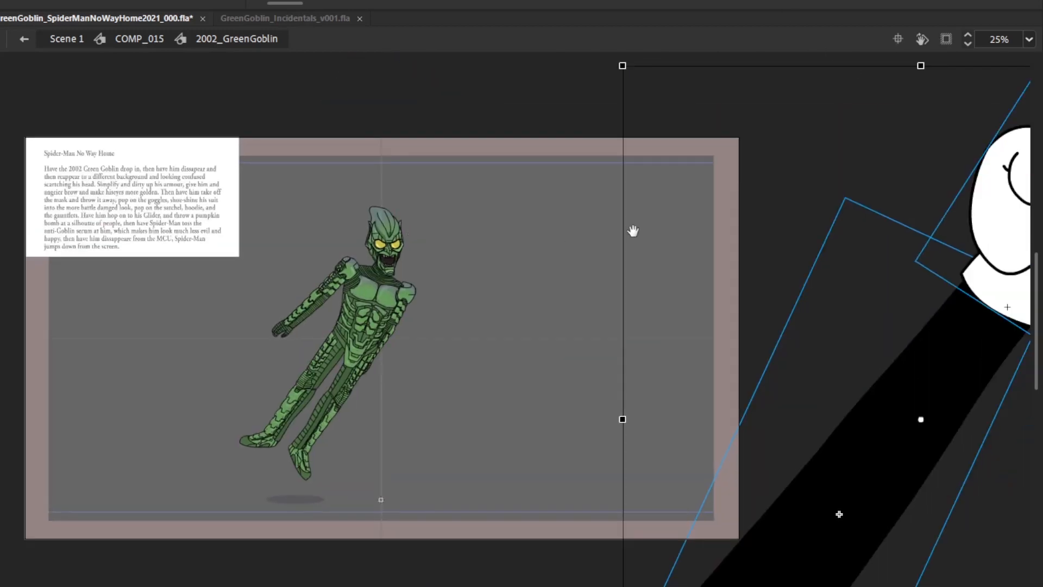
drag(915, 142, 958, 101)
drag(1016, 169, 245, 270)
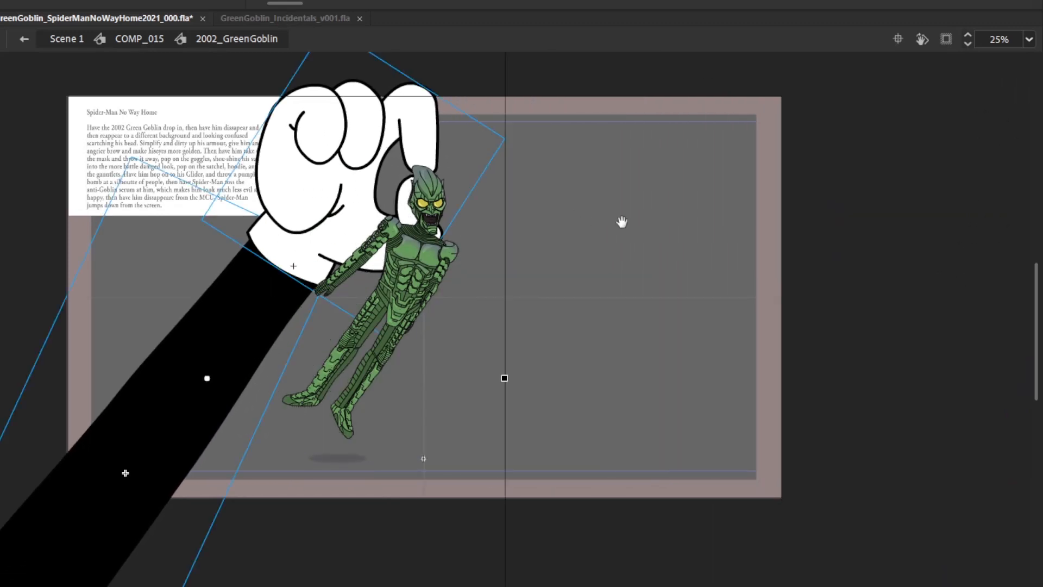
drag(623, 222, 689, 233)
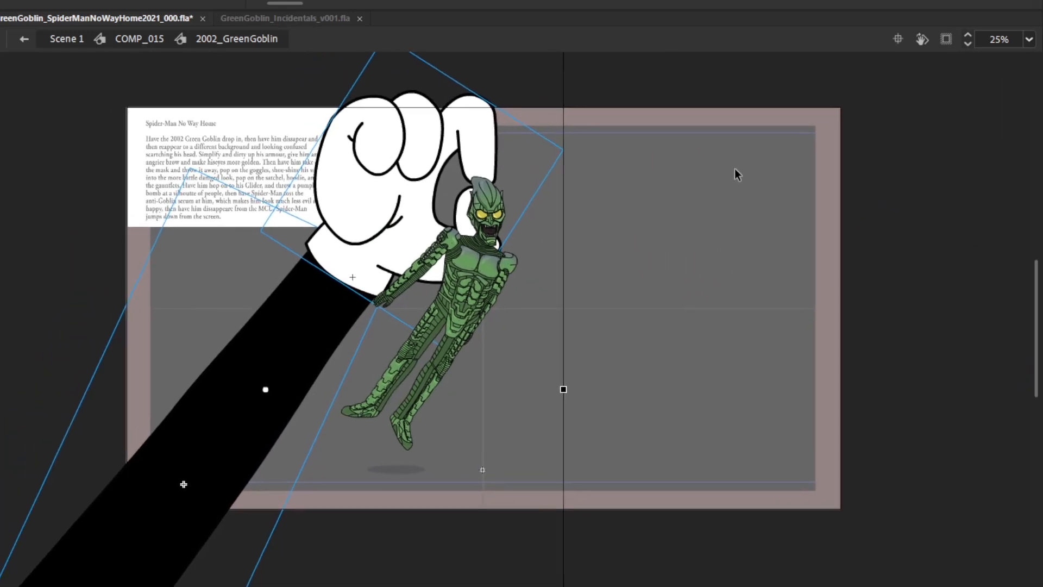
Deselect the artwork and step through the swing frames to check the hand against the Goblin's head
click(742, 259)
key(comma)
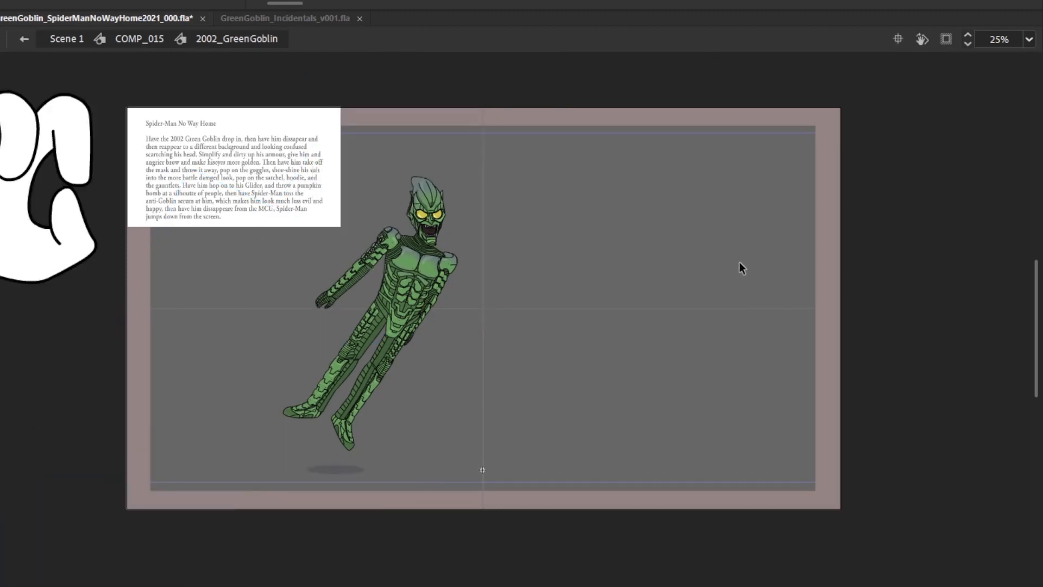
key(period)
key(period)
key(period)
key(period)
key(period)
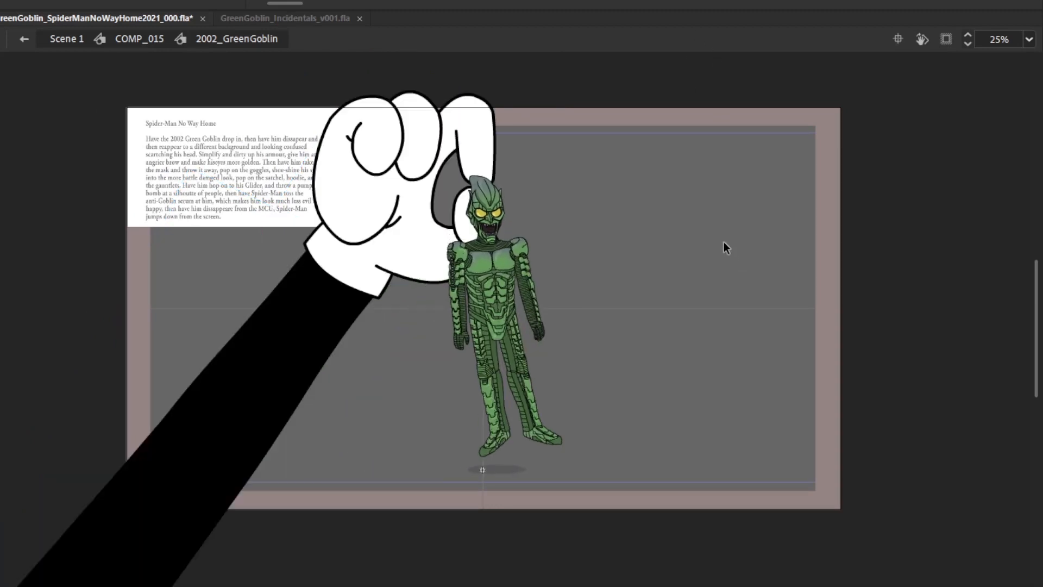
key(period)
key(period)
key(period)
key(period)
Go back to the entry frames and align the hand and arm with the Goblin's head
key(comma)
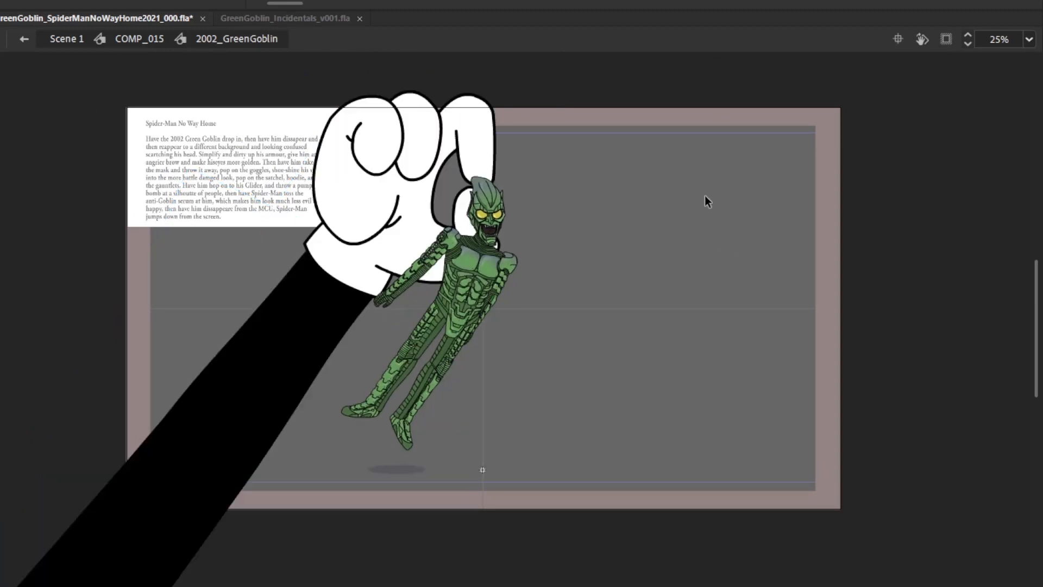
key(period)
key(comma)
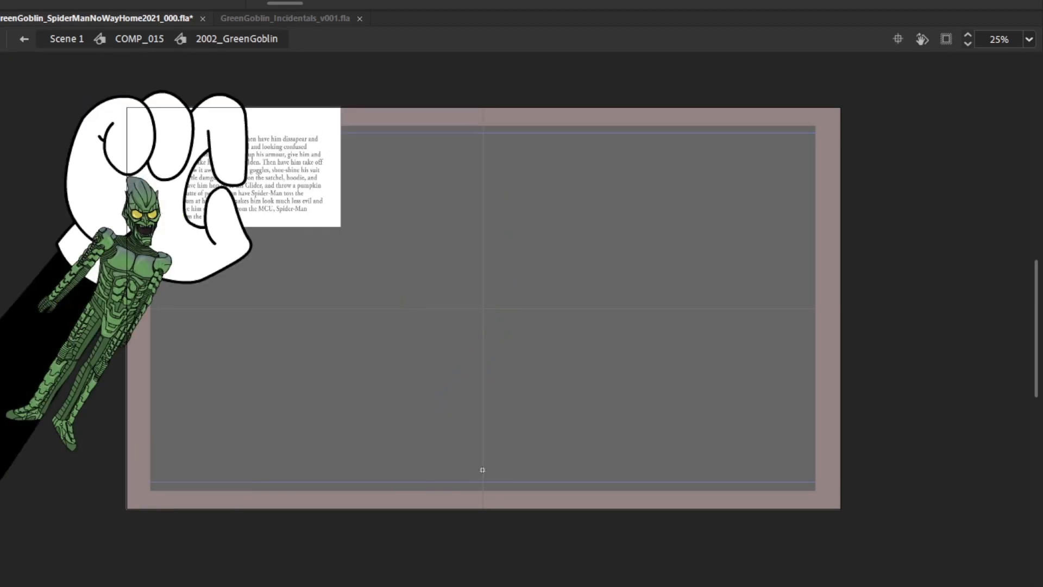
key(period)
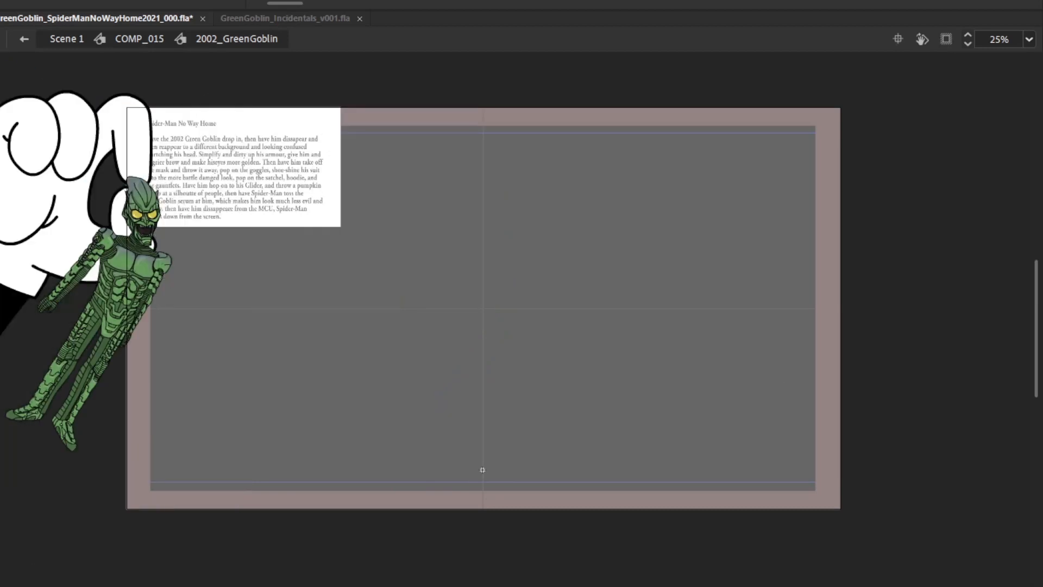
key(period)
Play back the corrected swing-in with off-stage content hidden, and show the off-stage content again
click(946, 36)
key(Return)
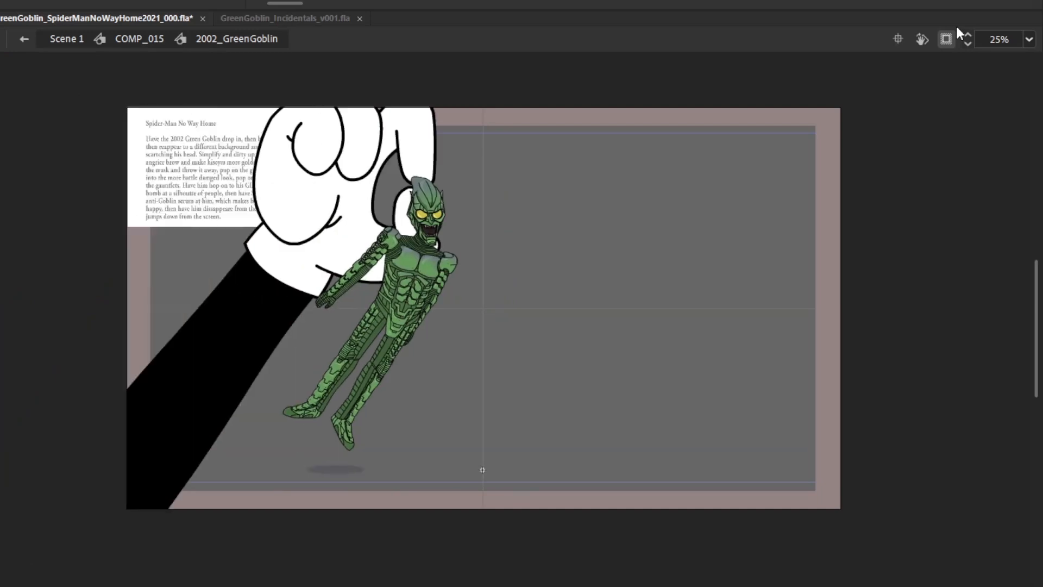
click(946, 38)
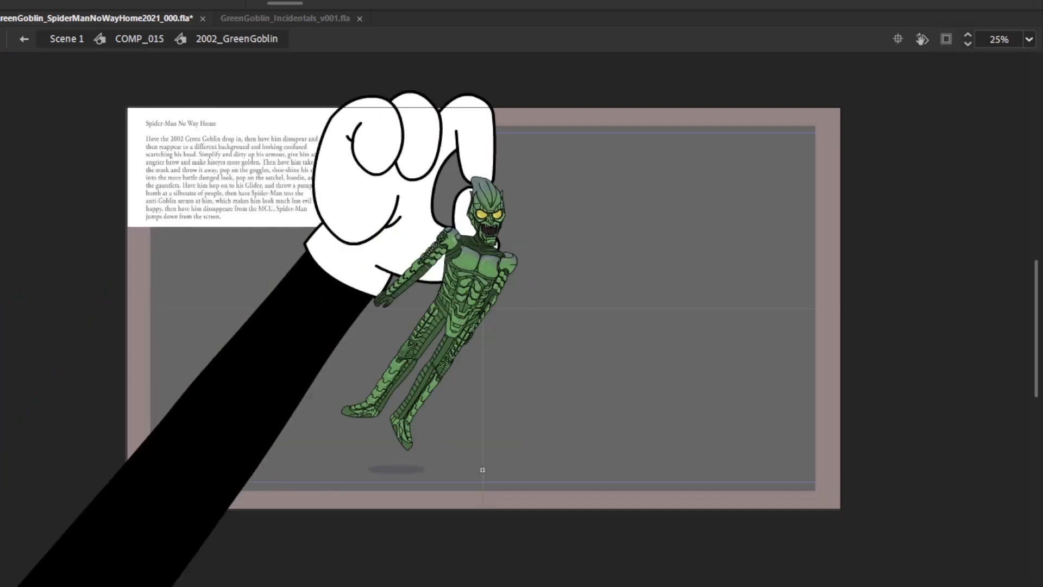
Add a hand and arm keyframe on the swing, select them together with the Goblin, and nudge everything slightly left
click(181, 484)
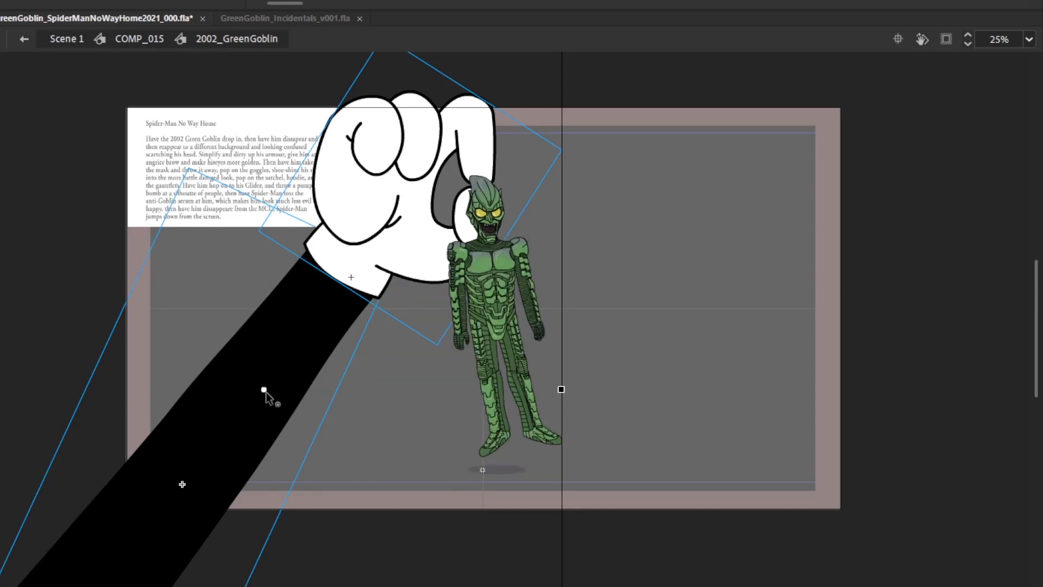
drag(264, 390, 476, 178)
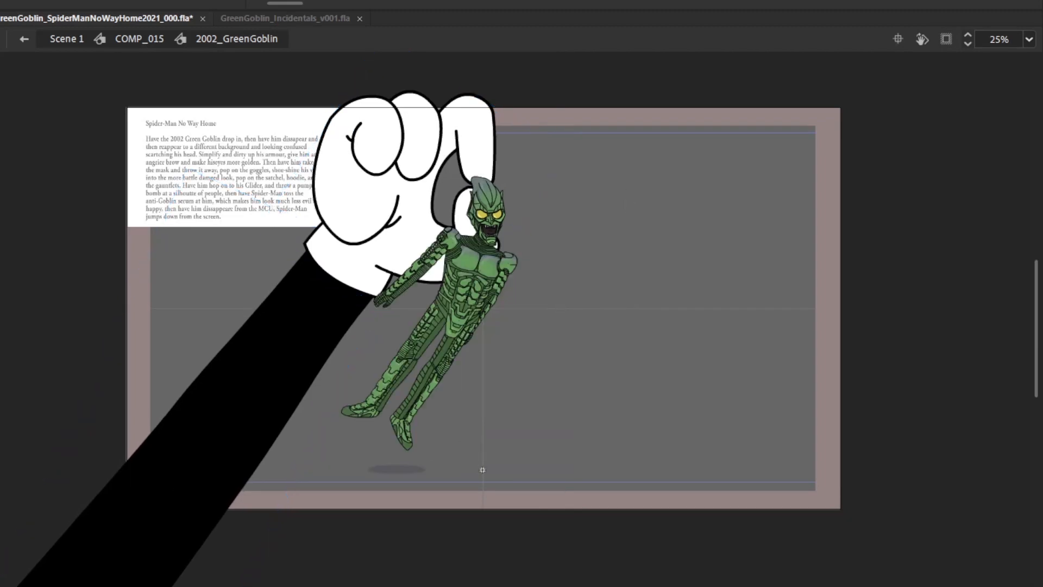
key(F6)
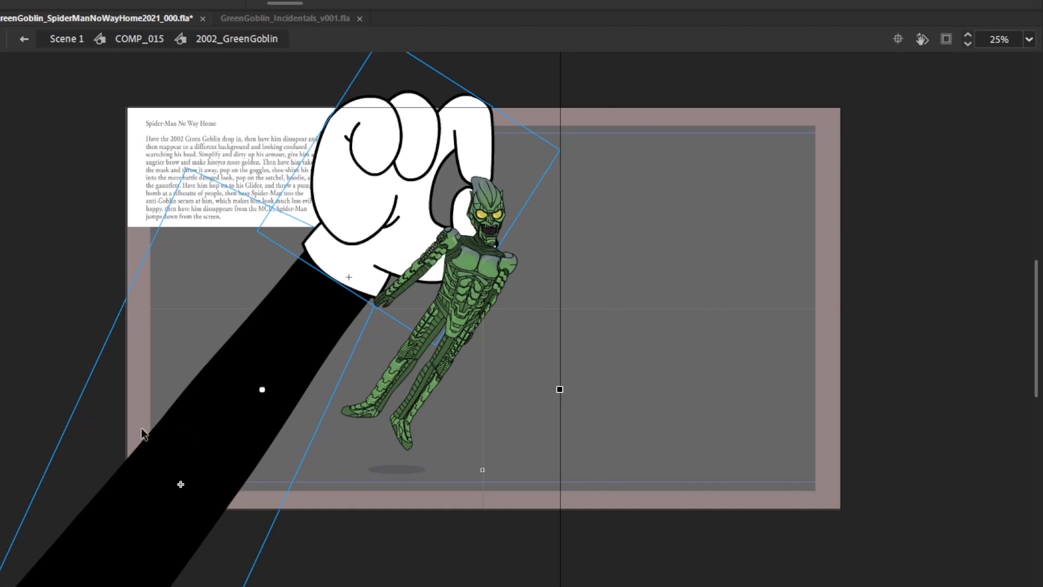
drag(17, 470, 633, 76)
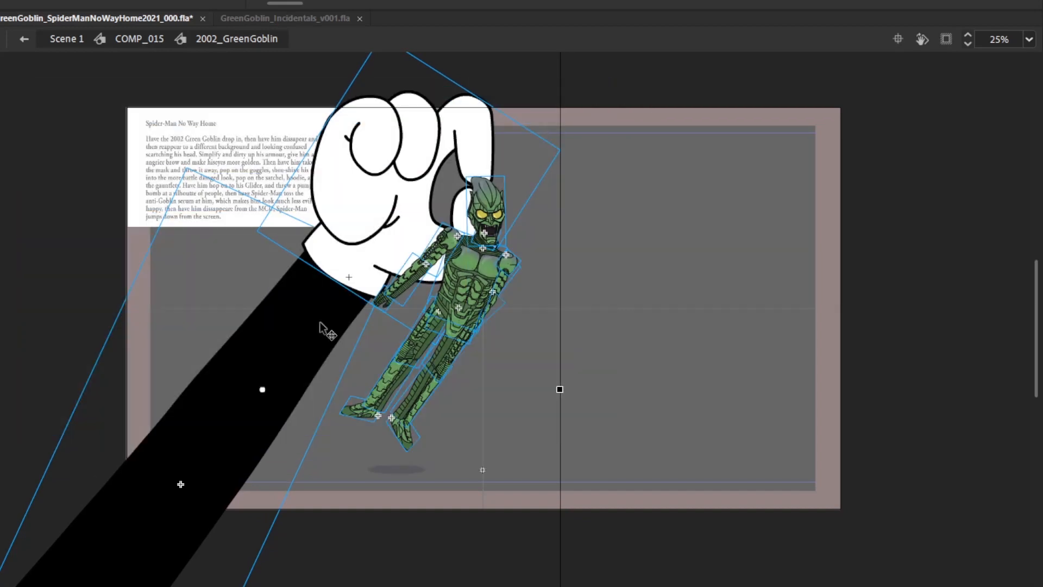
drag(70, 487, 654, 103)
key(Left)
key(Left)
key(Left)
key(Left)
key(Left)
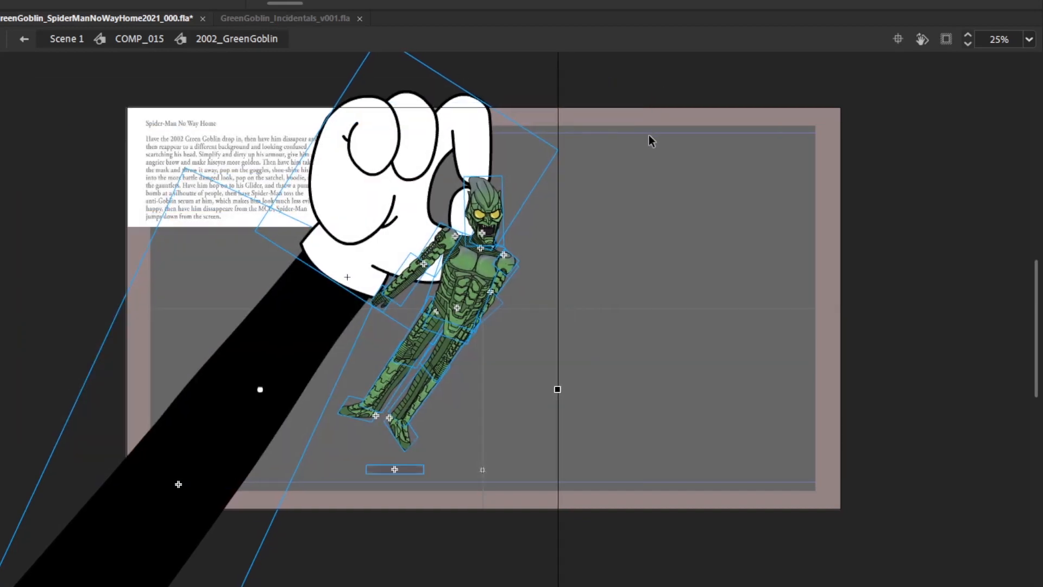
Step back and forth through the swing and holding frames to check the hand's alignment with the Goblin's head
key(comma)
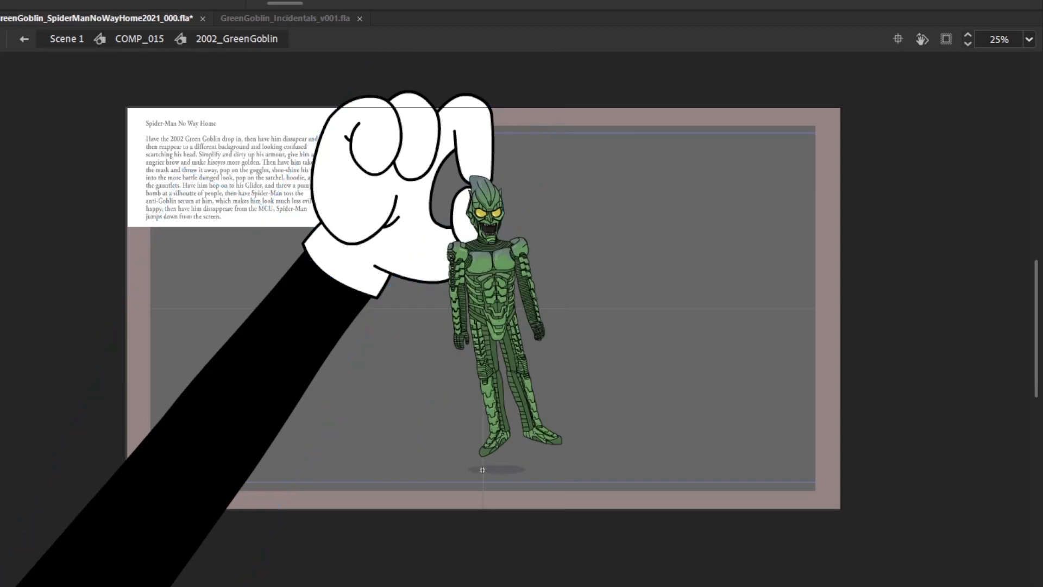
key(period)
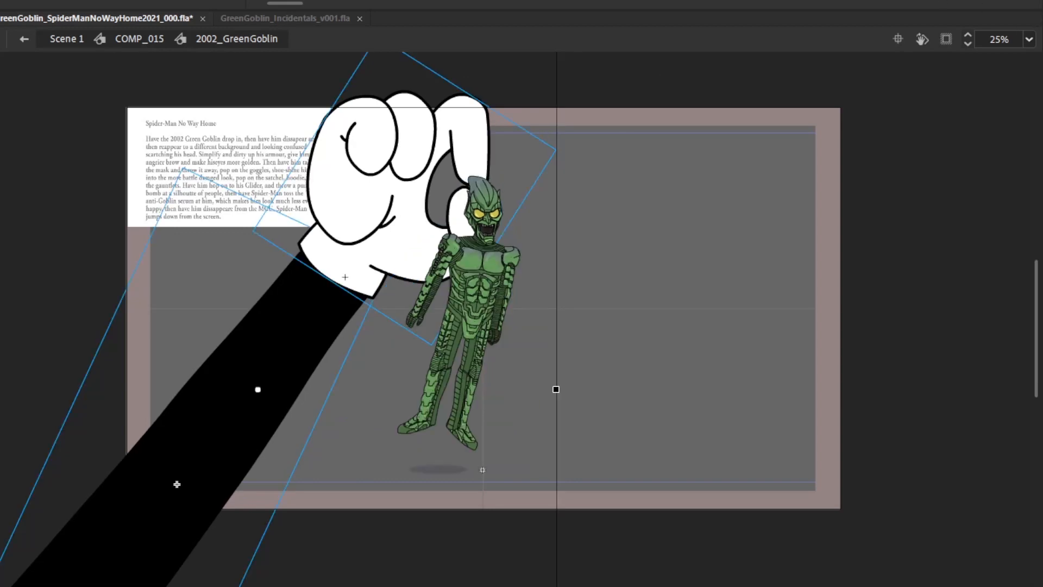
key(period)
key(period)
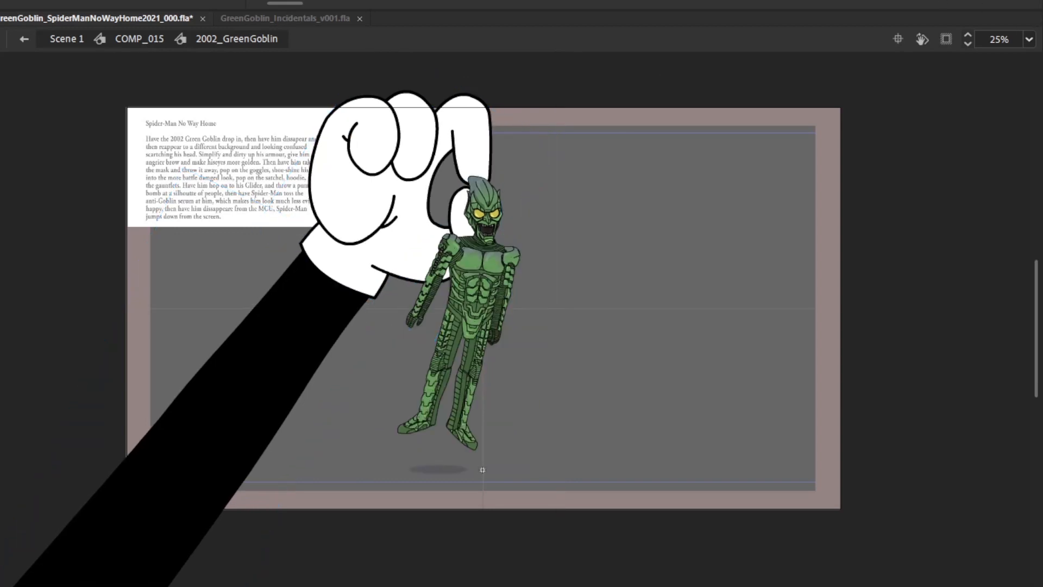
key(comma)
key(comma)
key(comma)
key(comma)
key(comma)
key(comma)
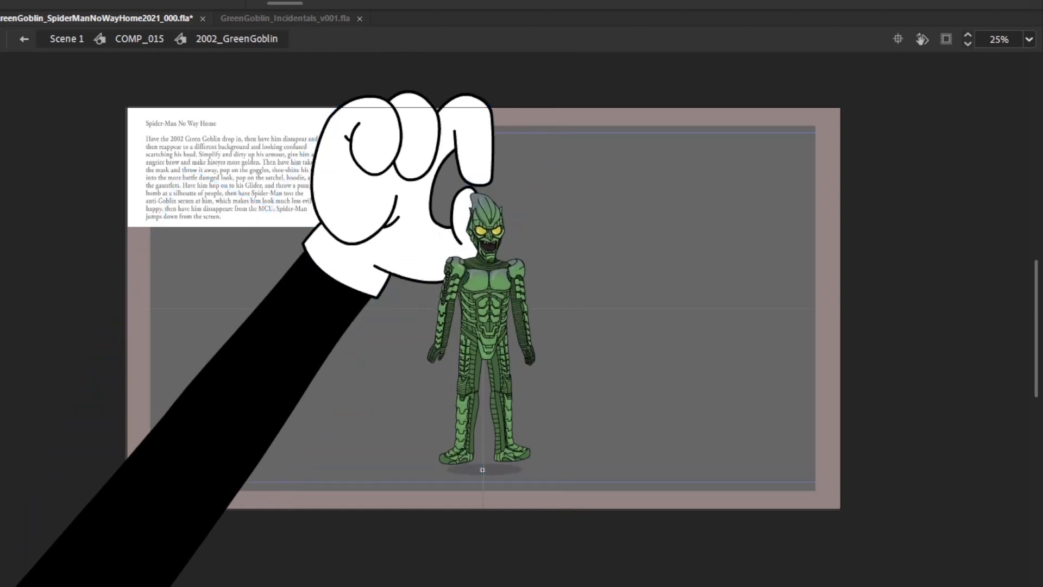
key(period)
key(period)
key(period)
key(period)
key(period)
key(period)
key(period)
key(period)
key(period)
key(period)
key(period)
key(period)
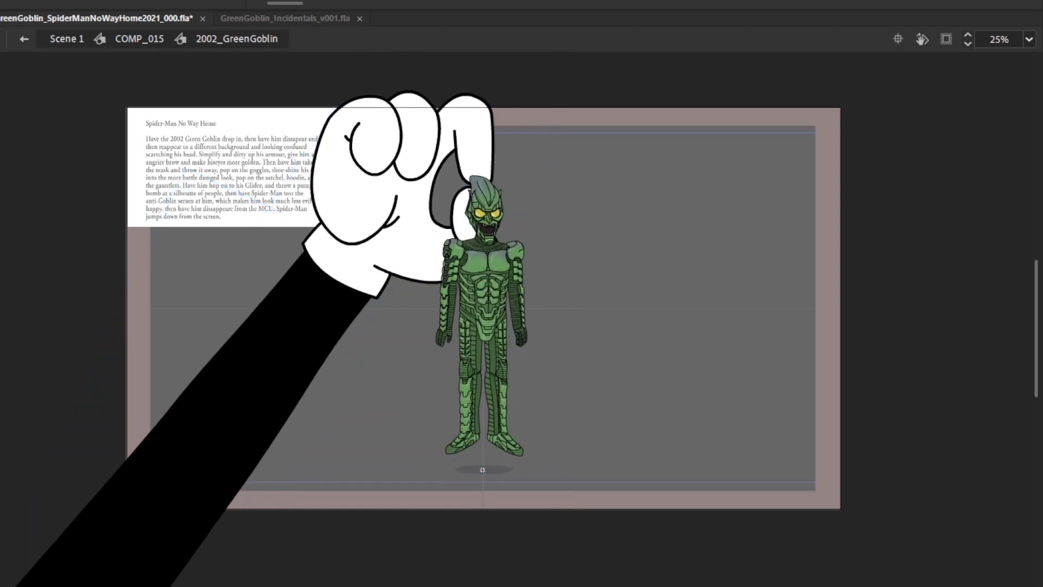
Switch the hand to its half-open pose on the release frame and move the hand and arm slightly up and left
key(period)
click(180, 484)
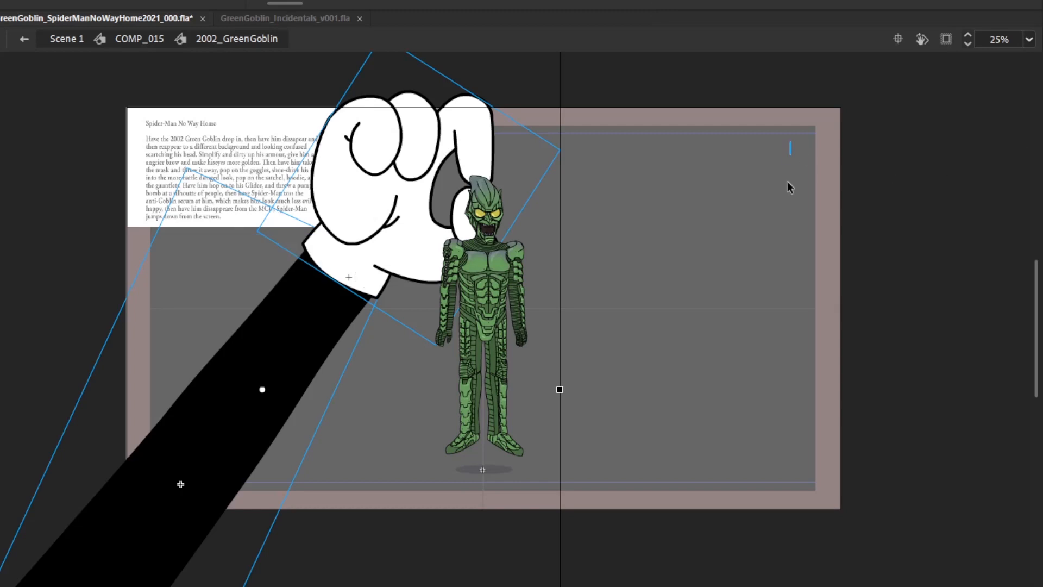
drag(545, 139, 459, 104)
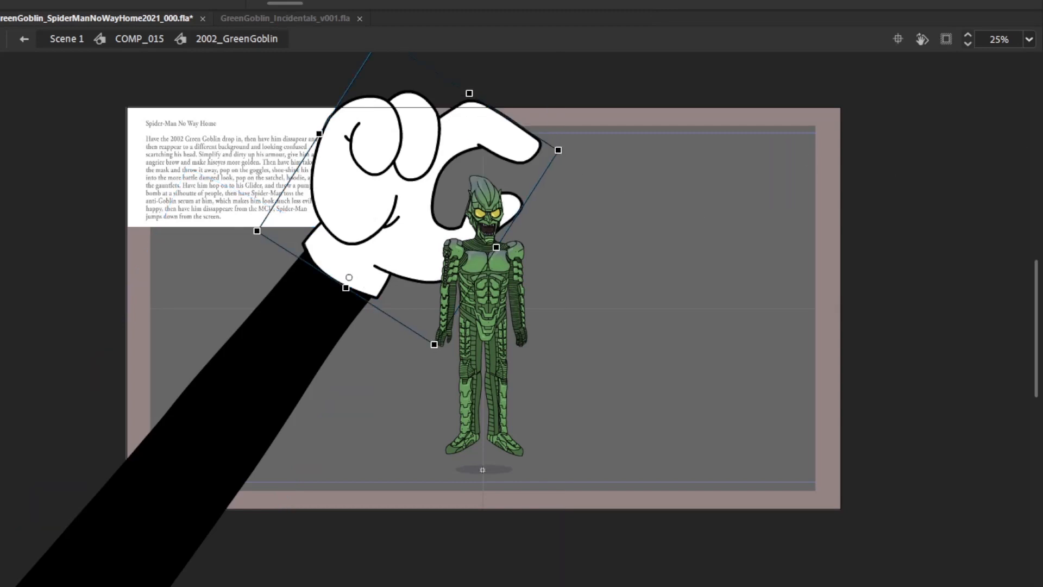
drag(359, 407, 352, 260)
drag(513, 138, 505, 129)
key(space)
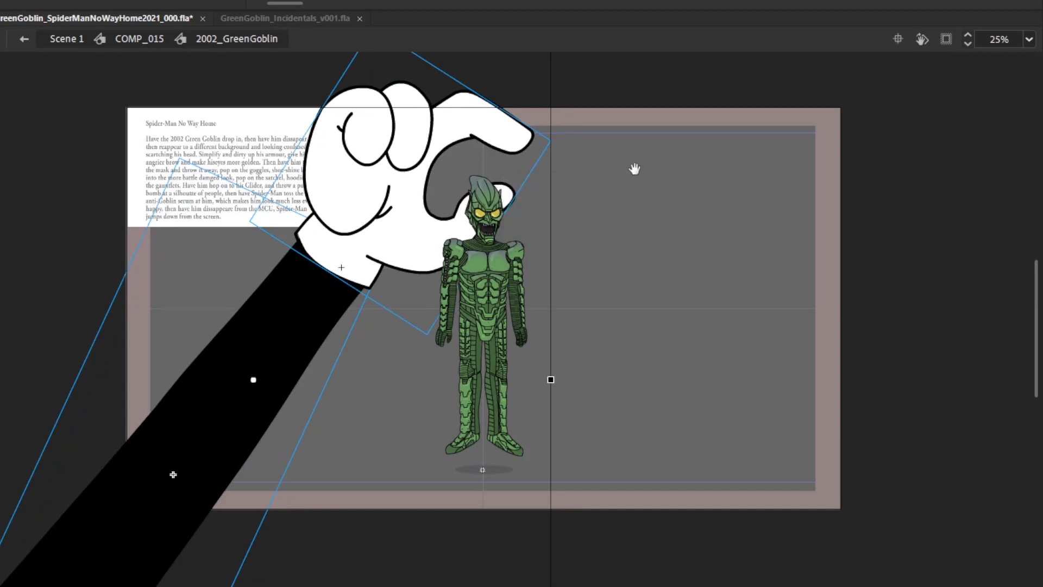
drag(635, 169, 664, 213)
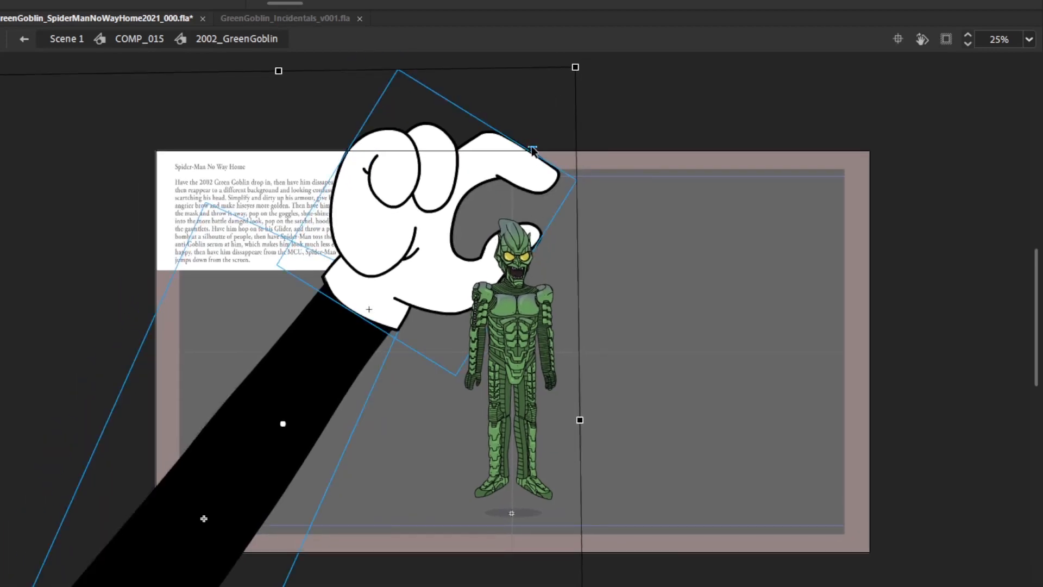
click(573, 178)
drag(509, 162, 500, 166)
key(ctrl+z)
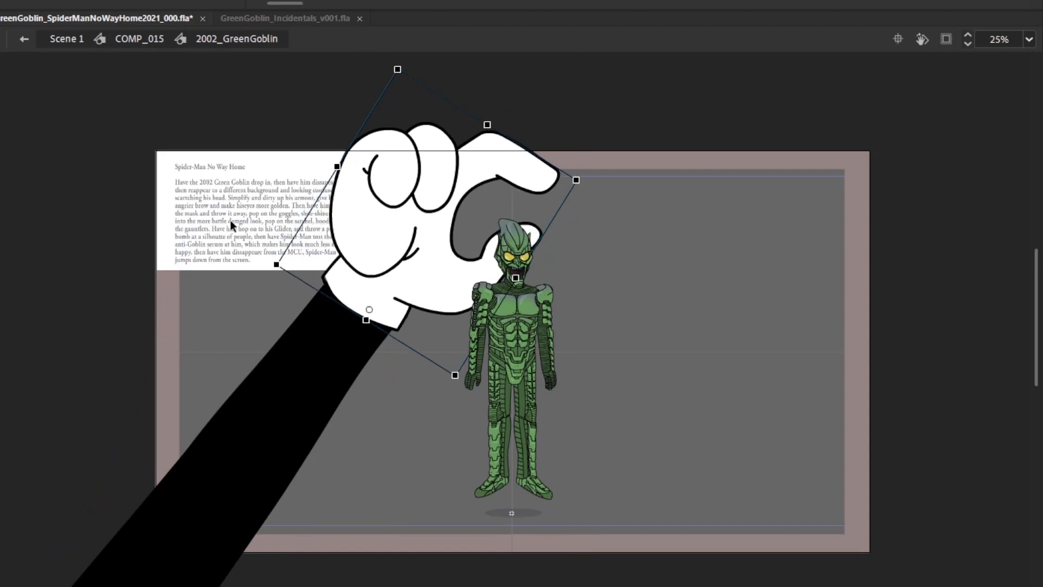
Shift the half-open hand and arm further left of the Goblin's head and compare the release with the holding frame
drag(218, 201, 340, 327)
drag(472, 163, 446, 179)
drag(688, 213, 709, 331)
key(comma)
key(period)
key(comma)
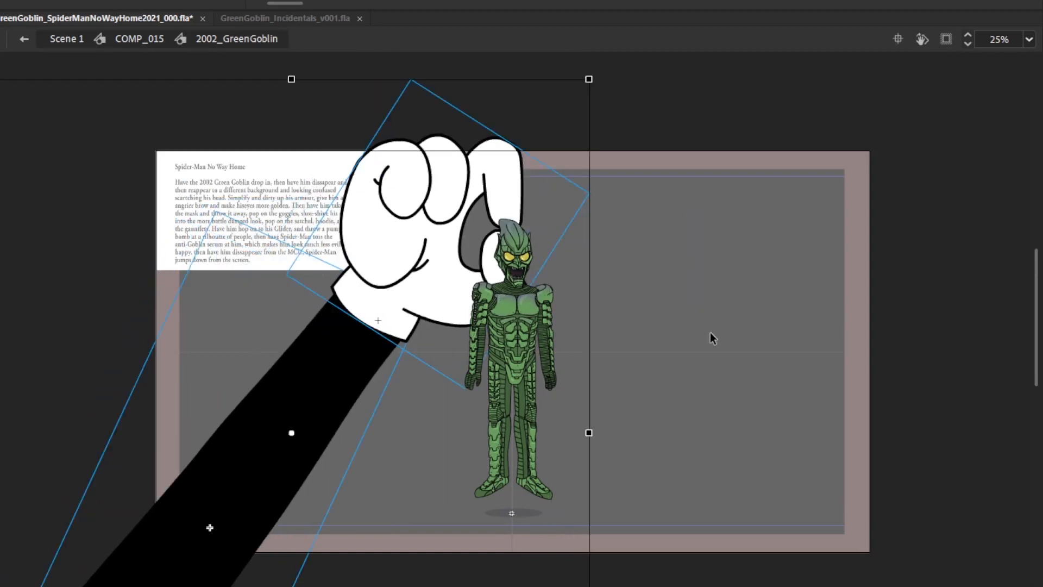
key(period)
click(706, 2)
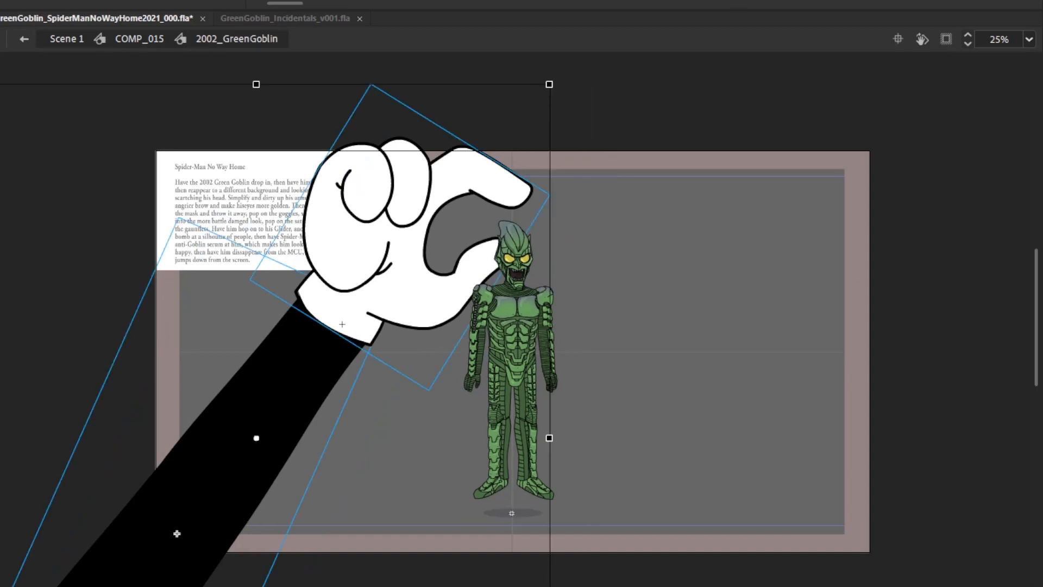
Open the hand symbol for editing and compare the glove cuff across its closed, wide-open and half-open poses
click(487, 181)
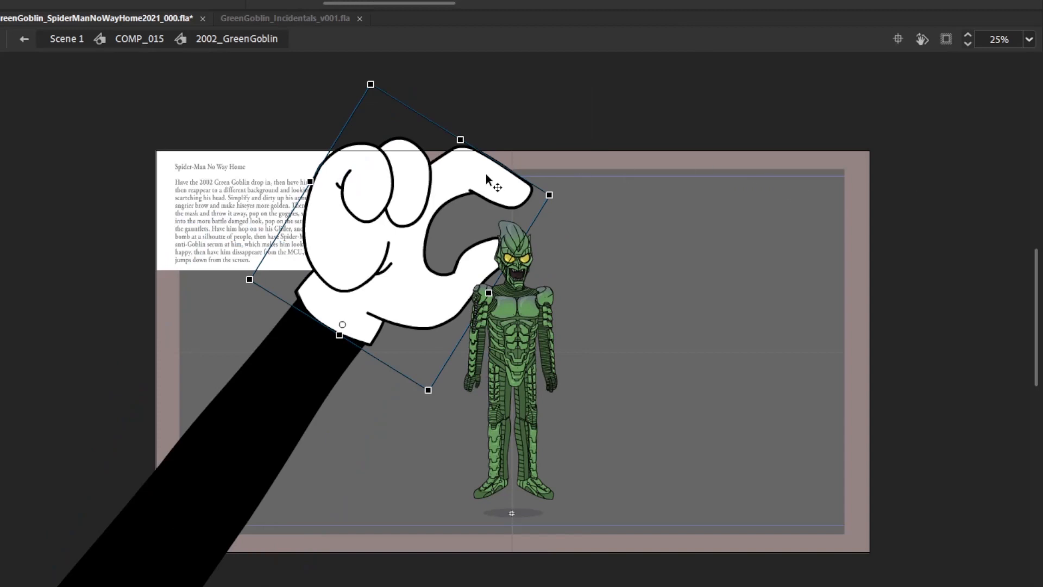
double_click(492, 182)
key(period)
key(period)
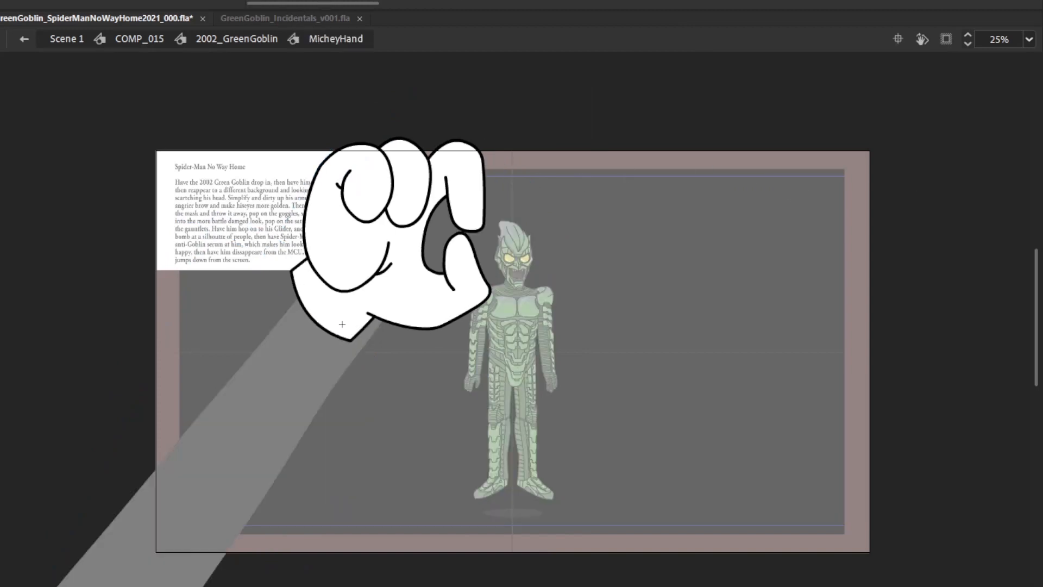
key(period)
key(comma)
key(period)
key(period)
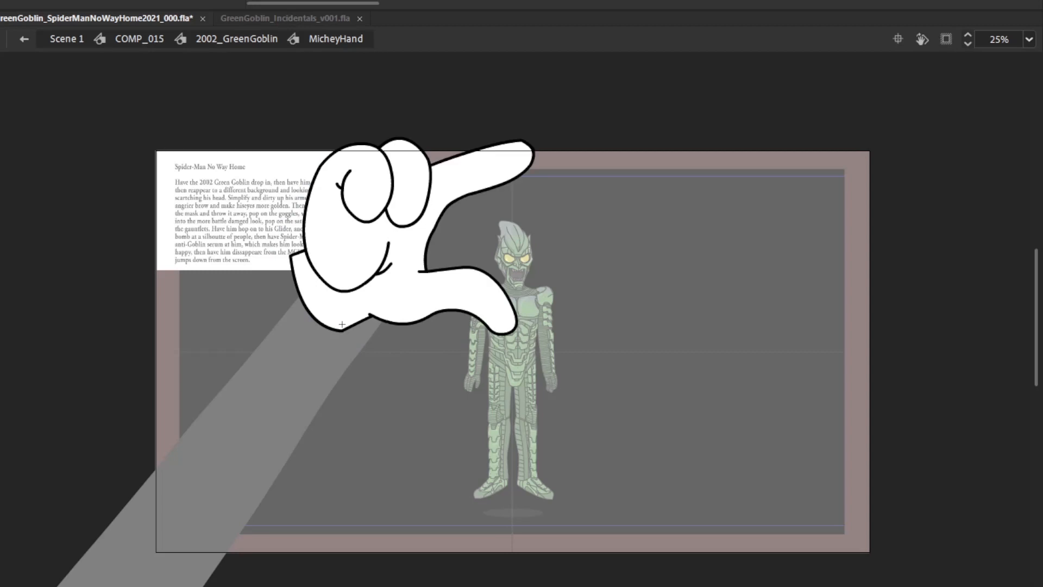
key(ctrl+a)
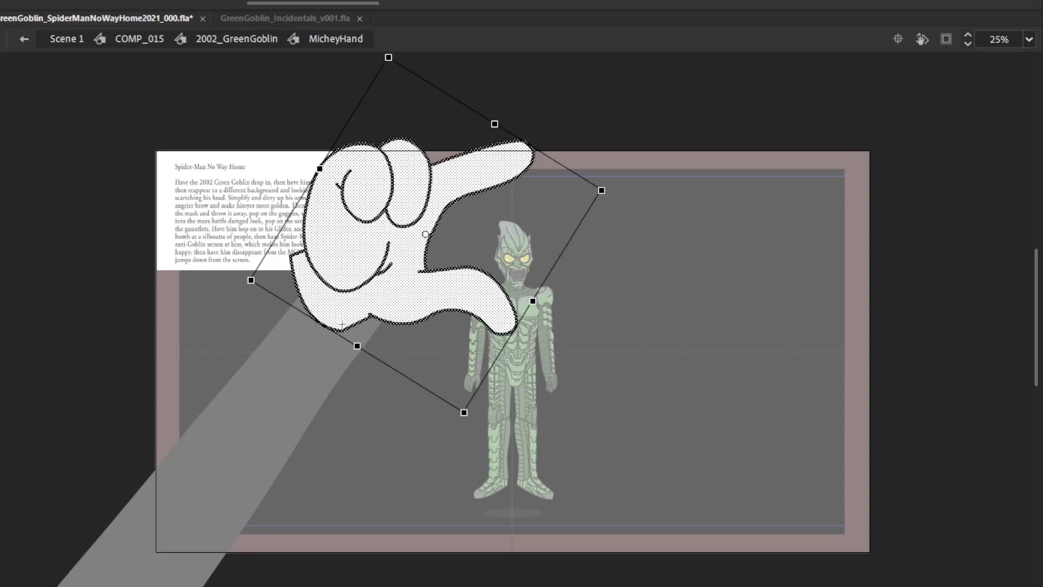
key(period)
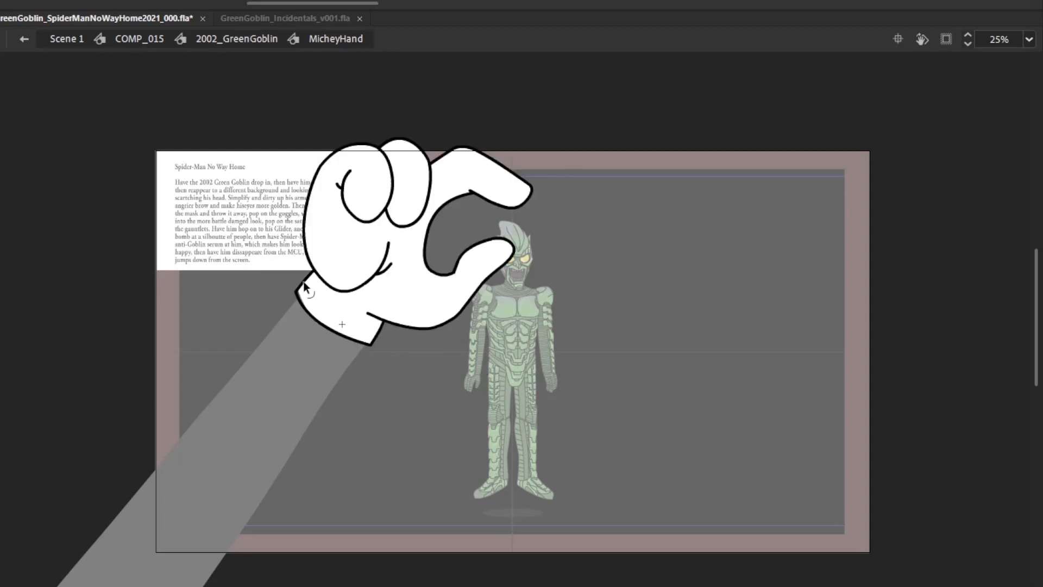
key(ctrl+a)
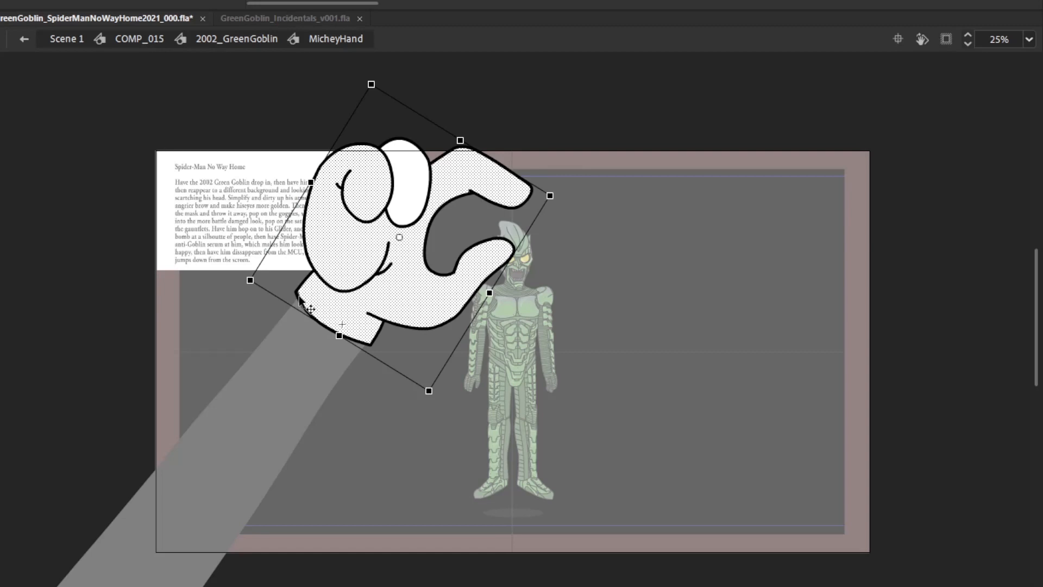
click(309, 303)
click(247, 251)
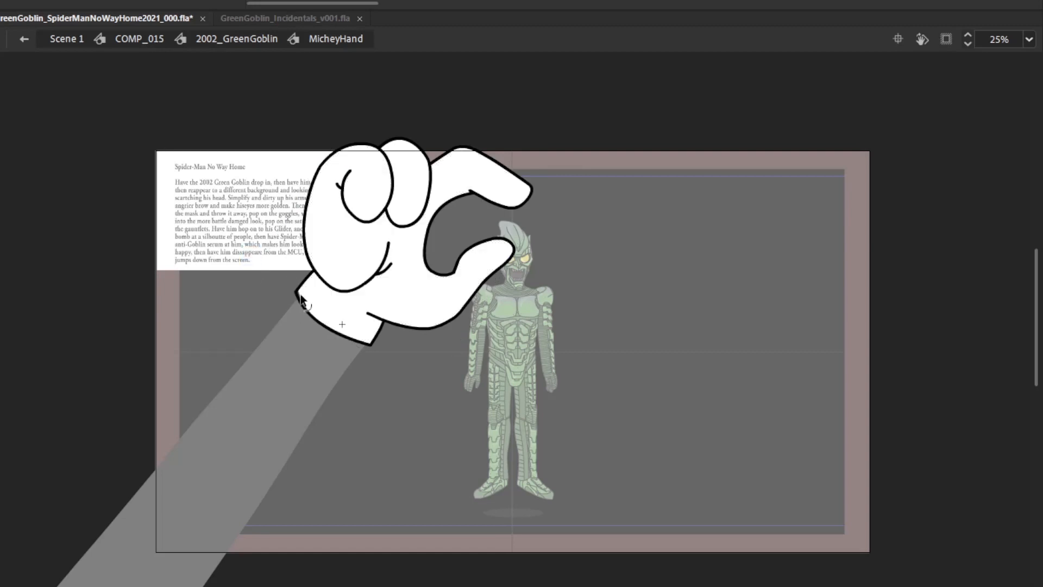
mouse_move(305, 305)
mouse_down()
mouse_move(321, 294)
mouse_move(288, 302)
mouse_up()
key(ctrl+z)
Select the glove cuff's outline and fill on the half-open pose and paste a copy in place onto the wide-open pose
click(378, 329)
shift+click(332, 308)
key(v)
shift+click(309, 314)
shift+click(307, 278)
drag(293, 358, 343, 302)
key(ctrl+z)
click(465, 1)
key(ctrl+shift+v)
drag(443, 462, 359, 371)
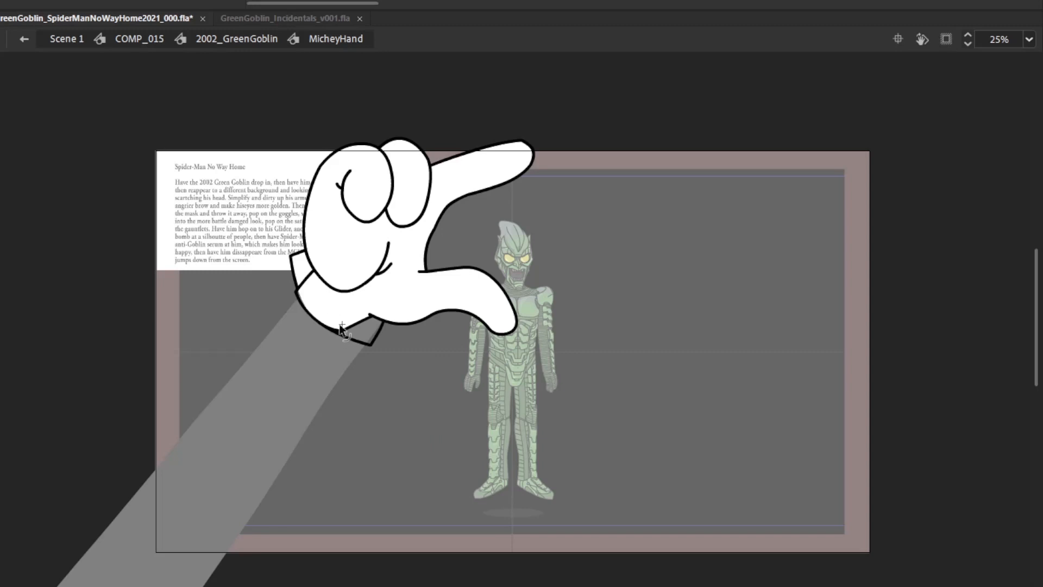
Delete the old cuff's lines and fills from the wide-open hand, then return to the 2002_GreenGoblin symbol
key(Delete)
click(357, 324)
key(Delete)
click(293, 273)
key(Delete)
click(351, 326)
key(Delete)
click(292, 254)
key(Delete)
click(300, 212)
key(Delete)
click(1, 348)
click(408, 295)
click(367, 332)
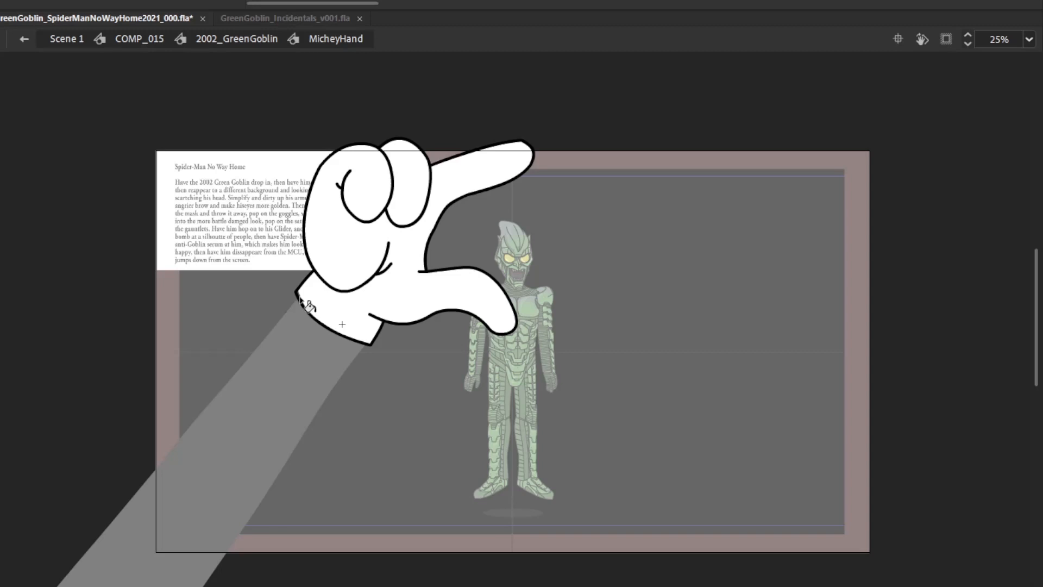
double_click(605, 215)
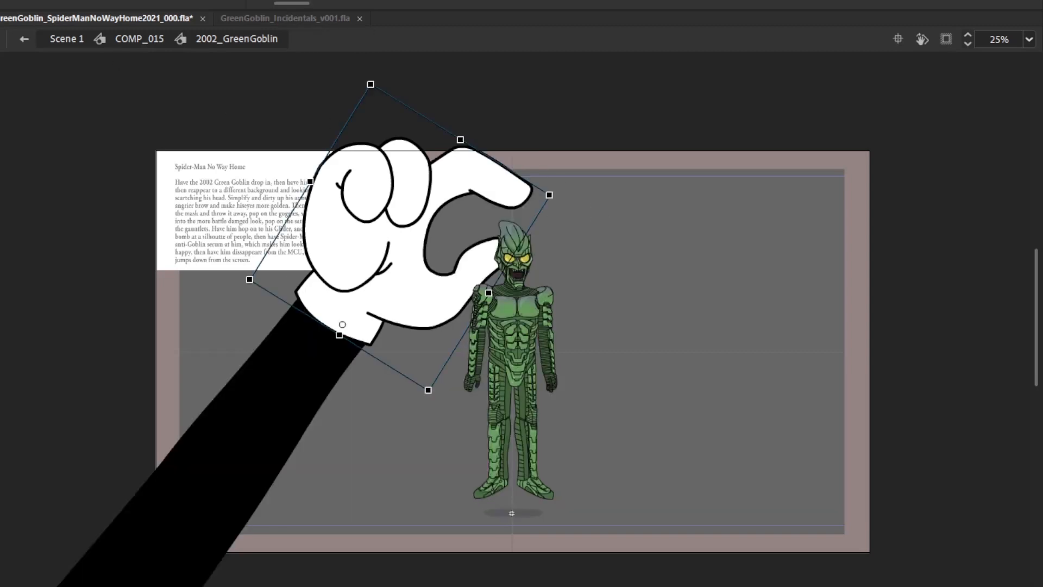
Step back and forth through the holding and release frames to check how the hand opens around the Goblin's head
key(period)
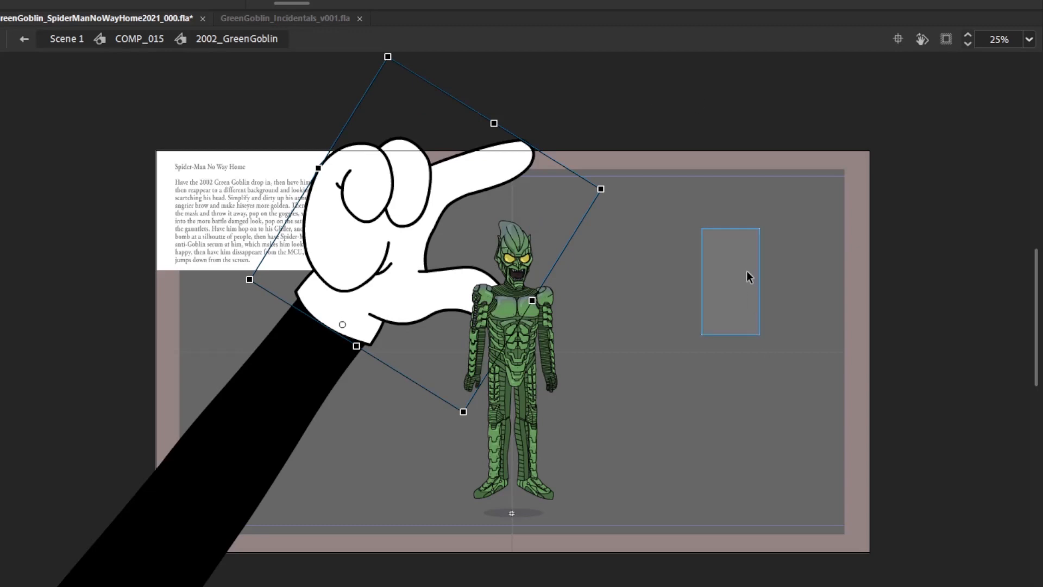
key(comma)
key(period)
key(comma)
key(comma)
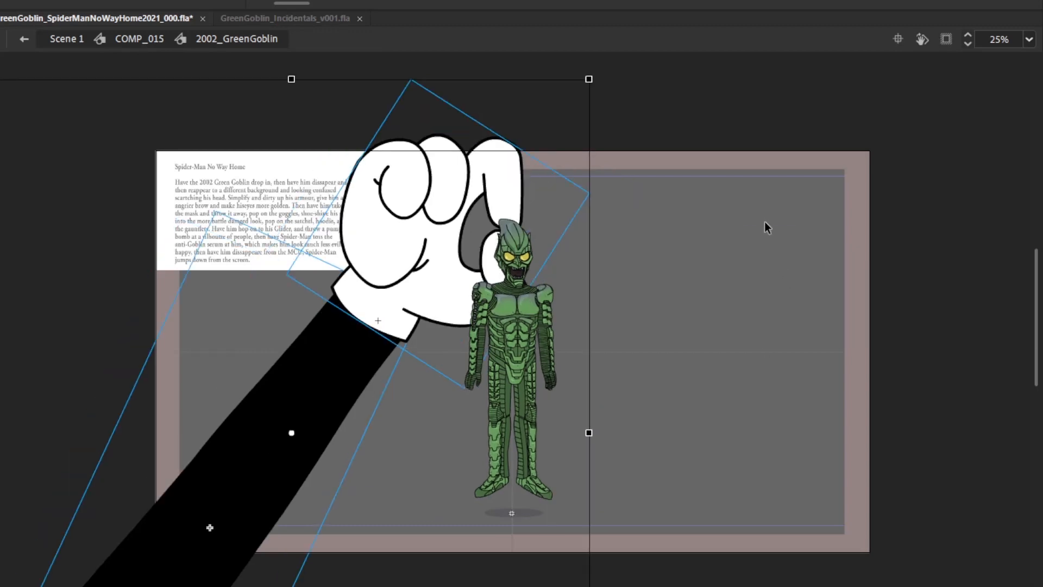
key(period)
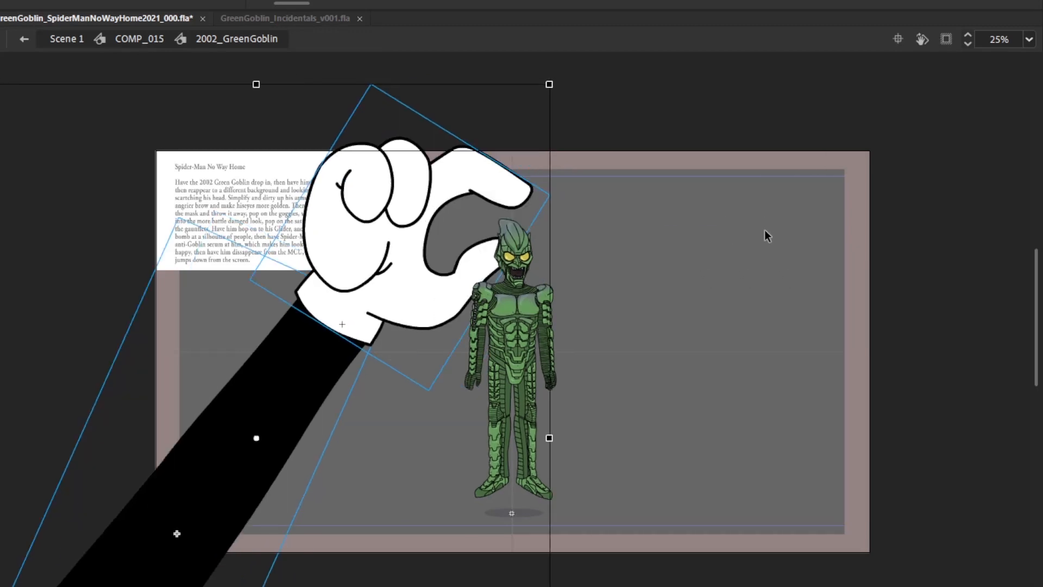
key(period)
key(comma)
key(period)
key(comma)
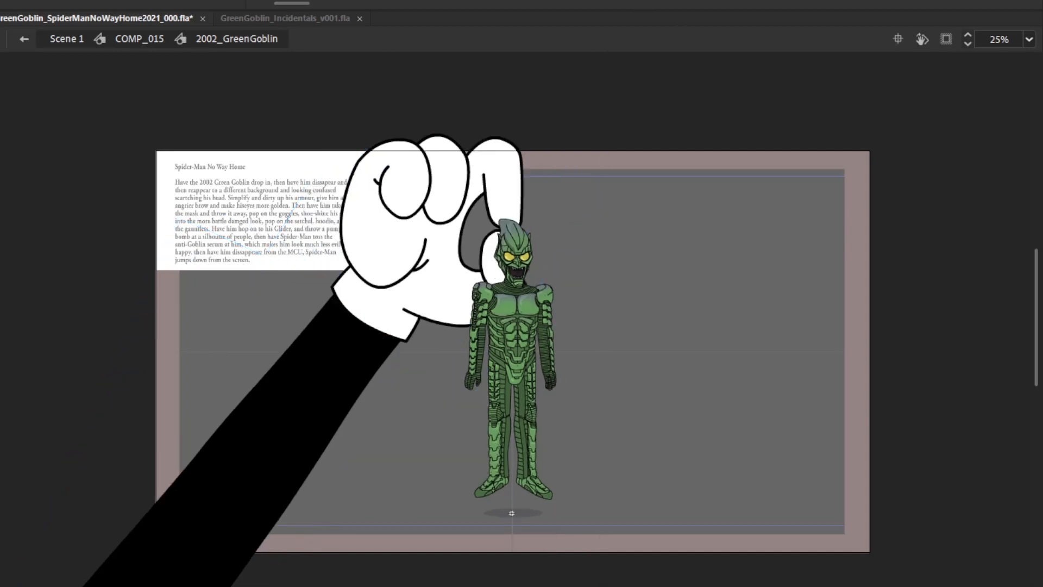
key(period)
key(comma)
key(period)
key(period)
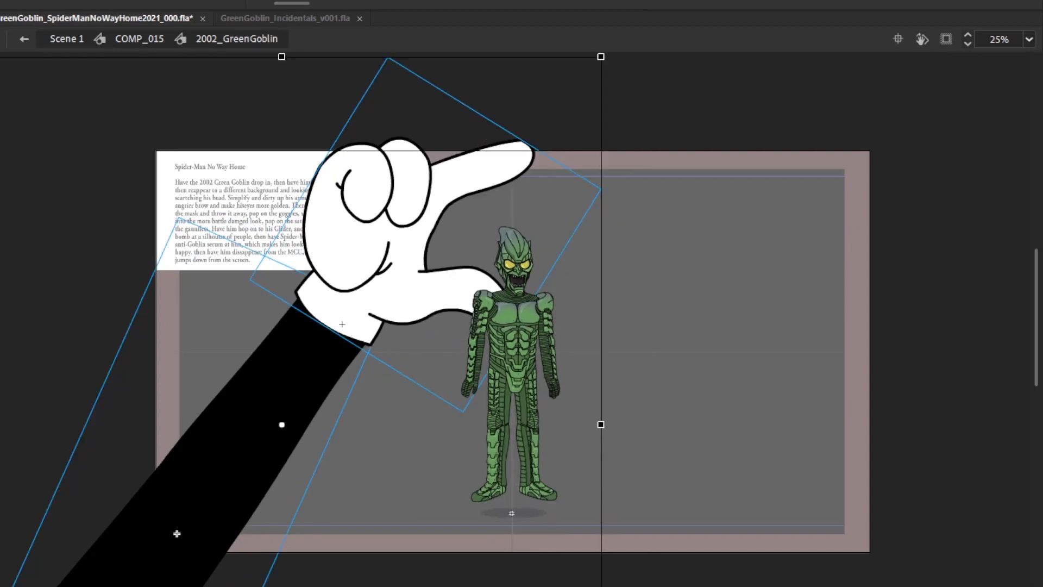
key(comma)
key(period)
Rotate the hand and arm counterclockwise away from the dropping Goblin, adjust the hand's tilt, and compare neighbouring frames
drag(649, 96, 666, 127)
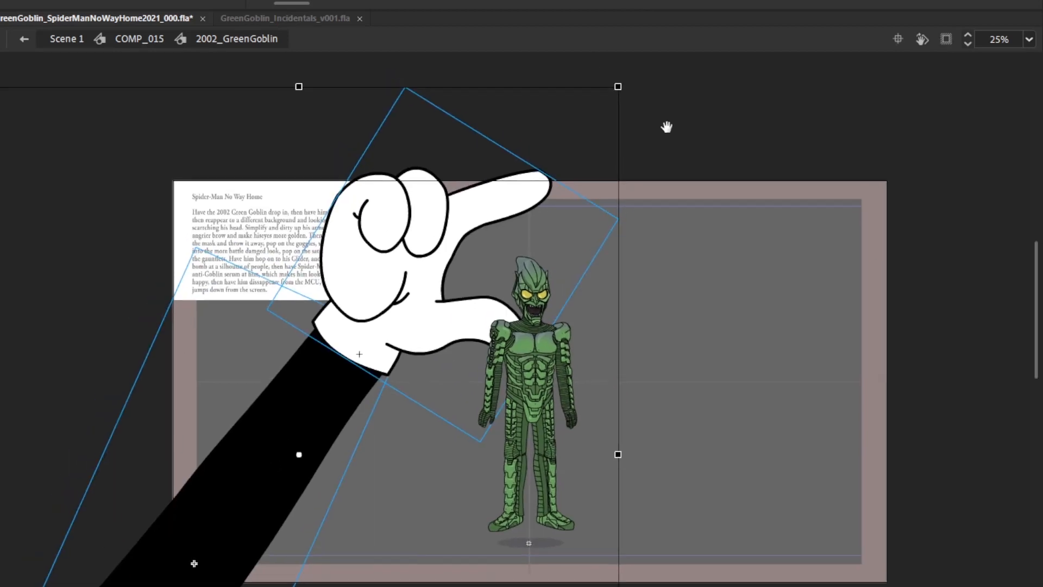
drag(628, 83, 567, 78)
drag(481, 181, 457, 177)
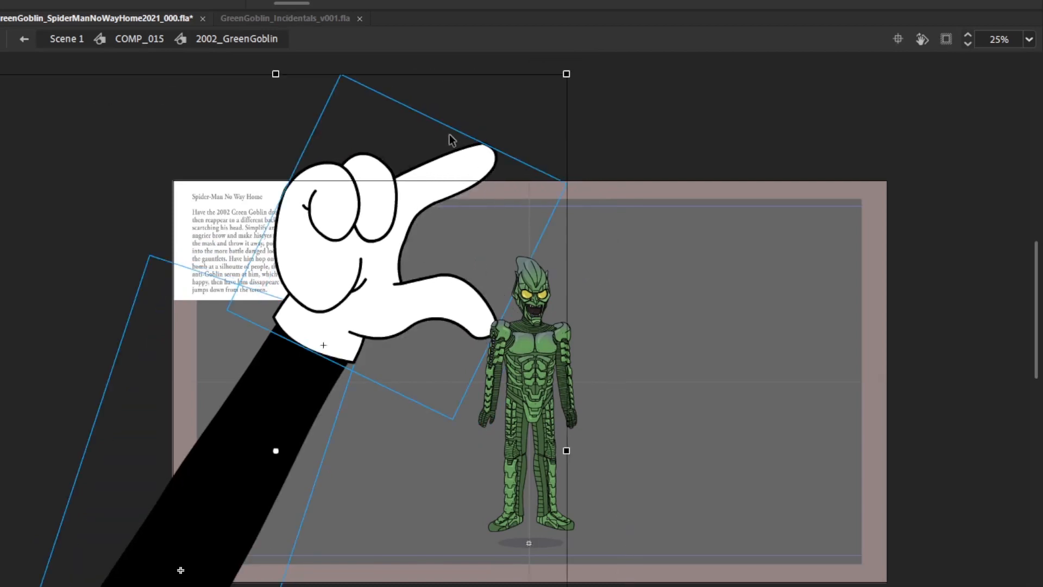
drag(570, 185, 588, 222)
click(689, 181)
key(comma)
key(period)
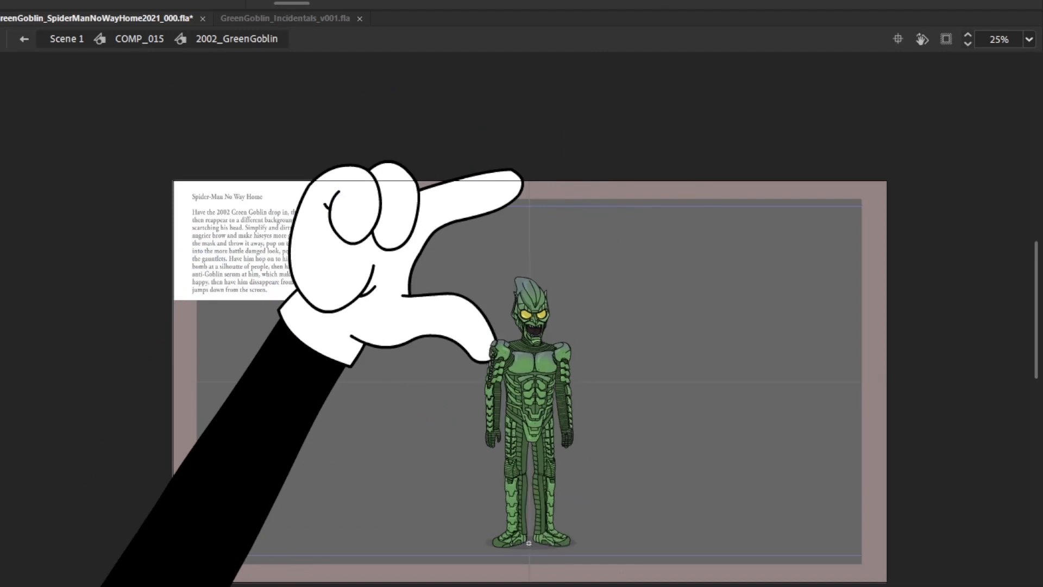
Rotate the hand and arm further counterclockwise, move them off the stage's left side as the exit pose, and tween the exit
click(180, 570)
drag(599, 79, 504, 47)
drag(582, 148, 618, 195)
drag(531, 68, 491, 89)
drag(444, 198, 125, 285)
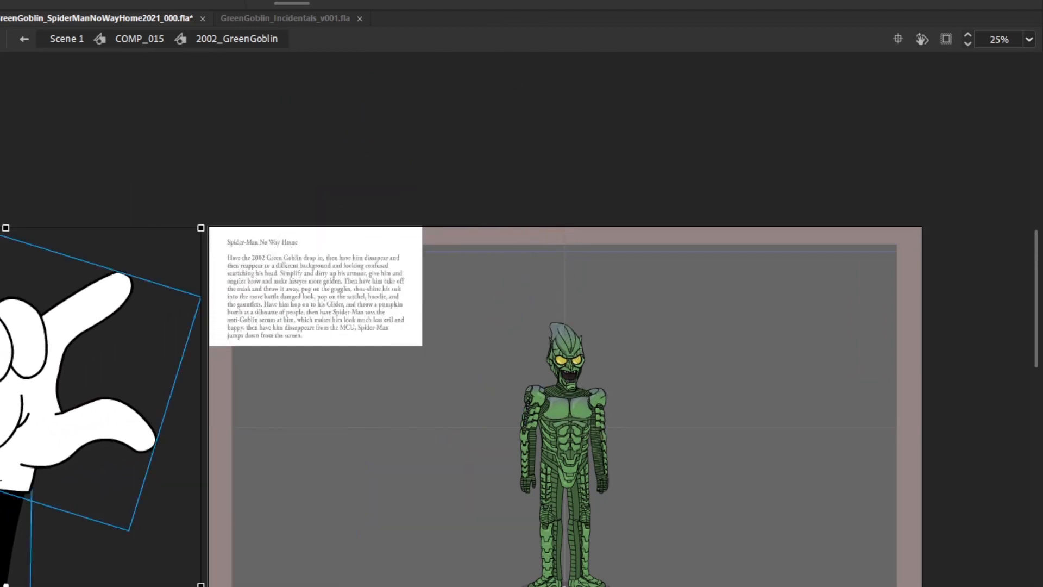
shift+click(421, 337)
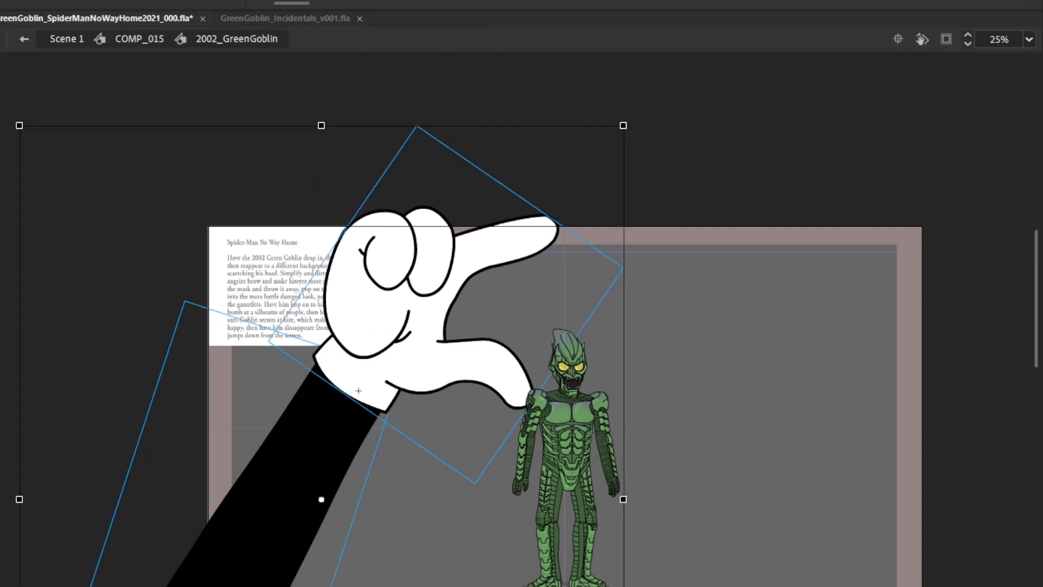
key(.)
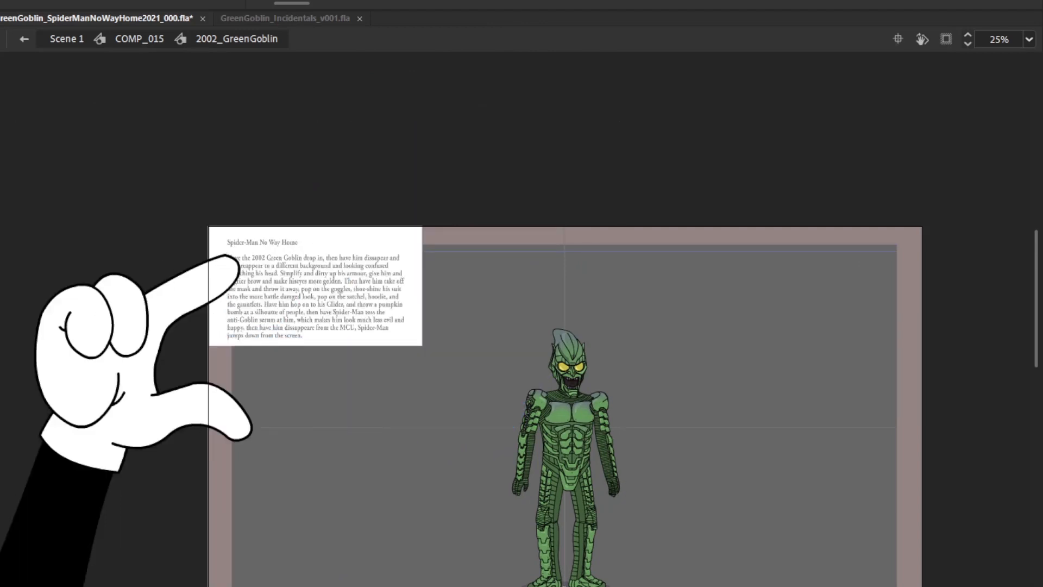
Play back the hand's release and exit with off-stage content hidden, and show the off-stage content again
click(946, 39)
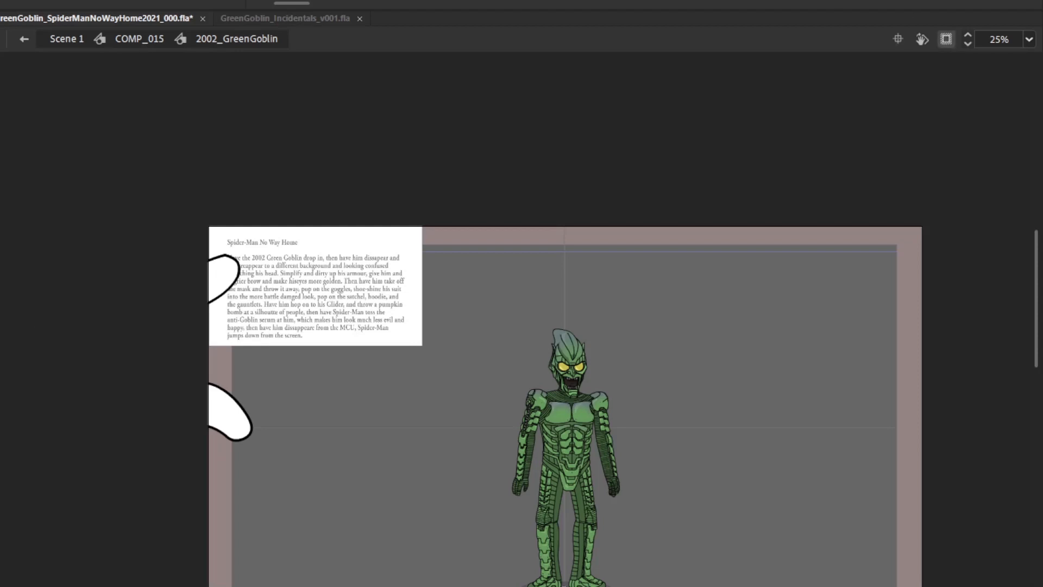
key(.)
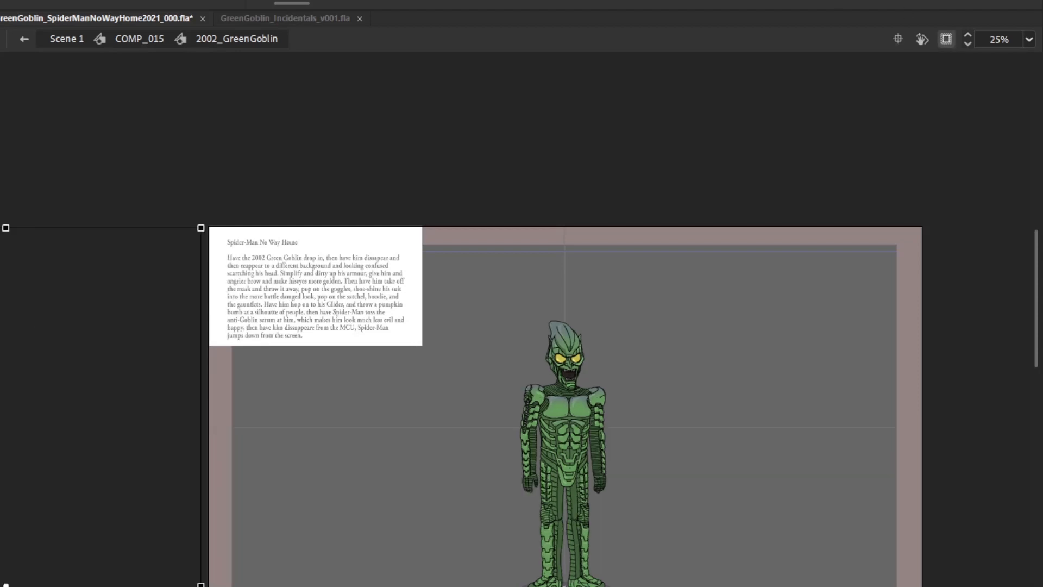
key(Return)
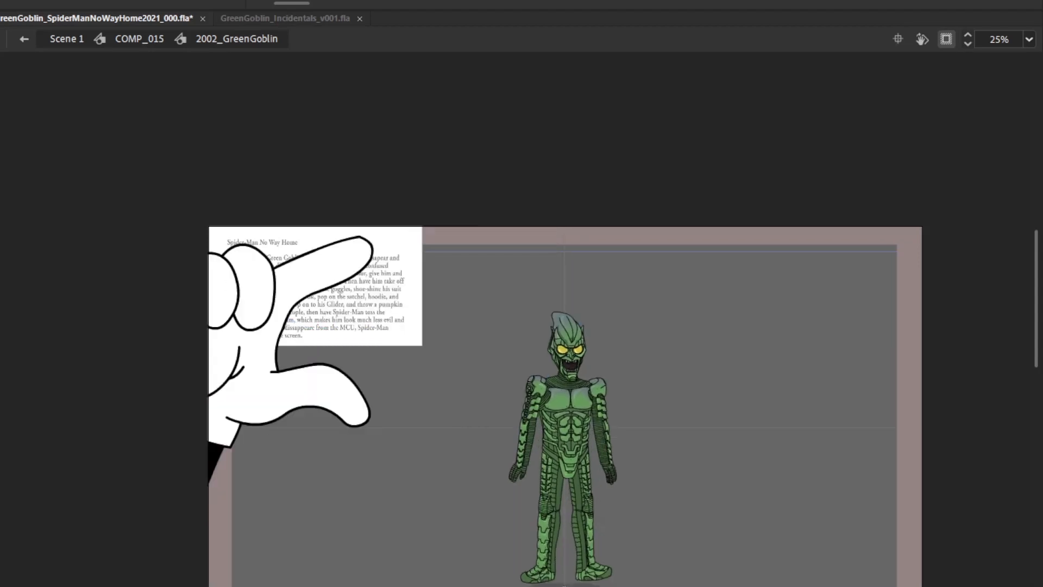
click(945, 39)
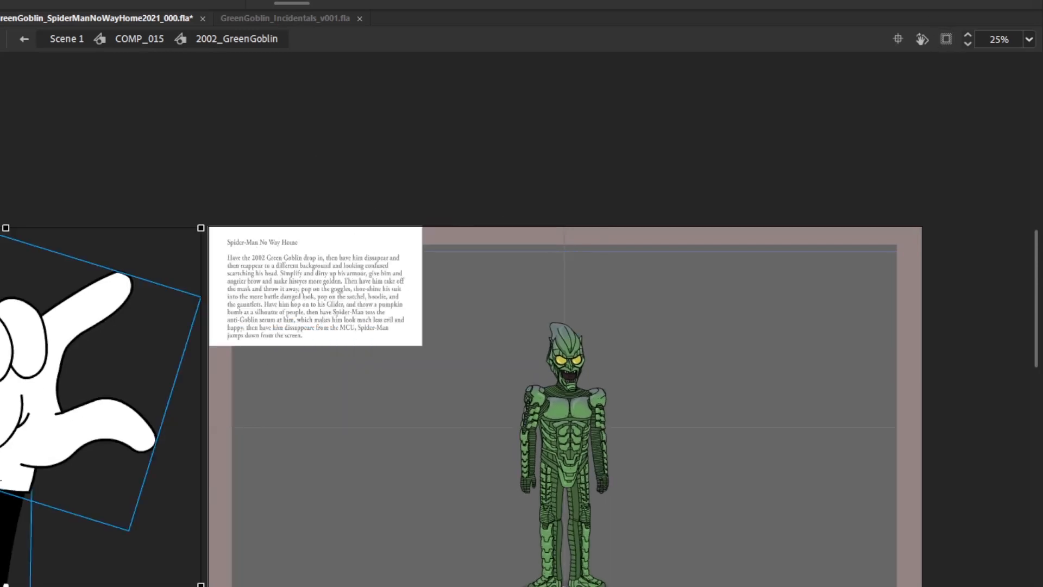
Raise the exit pose of the hand and arm, and play the animation in Scene 1 with off-stage content hidden
drag(94, 290, 225, 65)
click(946, 39)
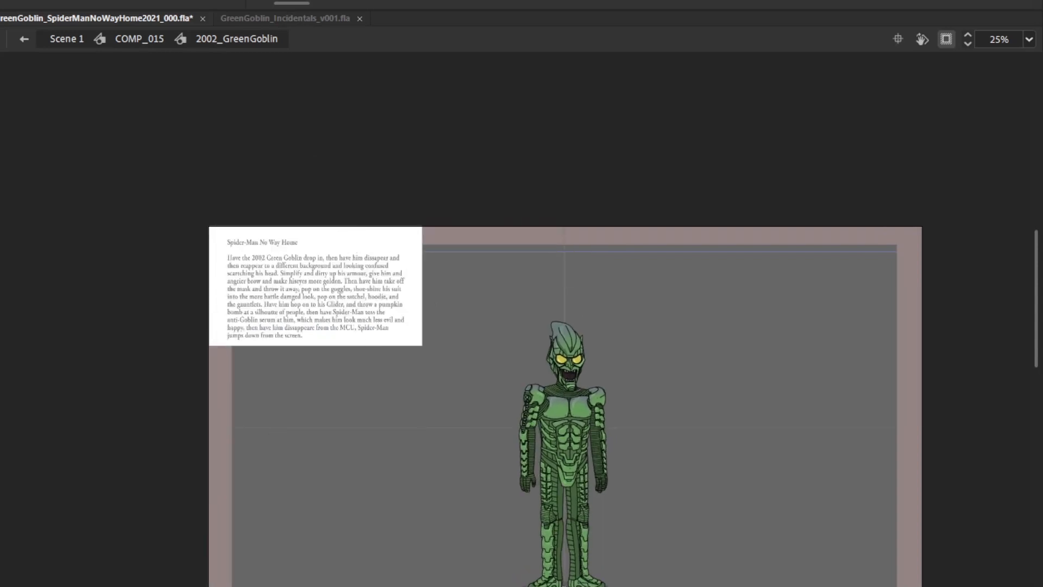
click(76, 40)
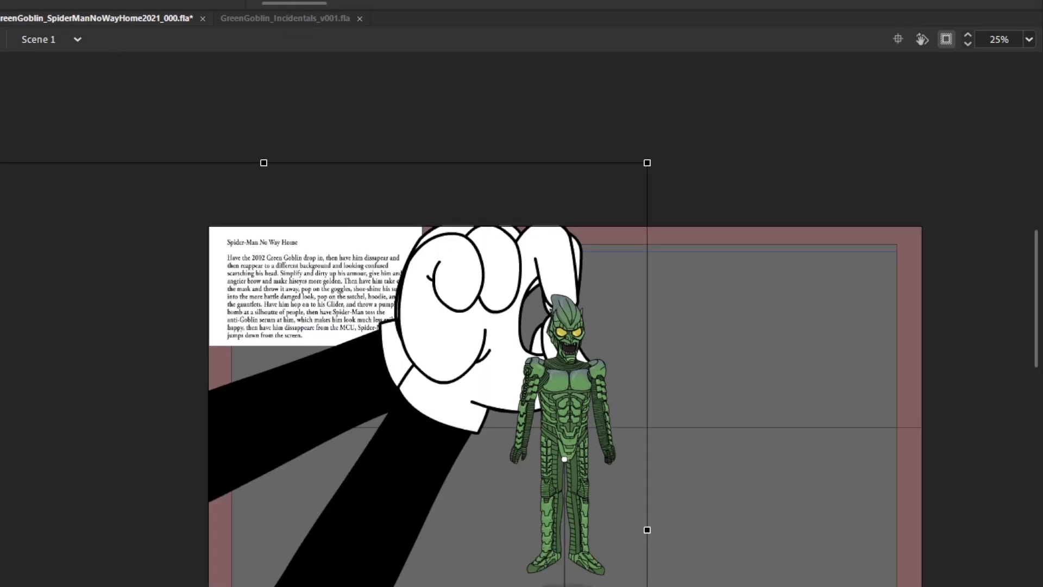
key(Return)
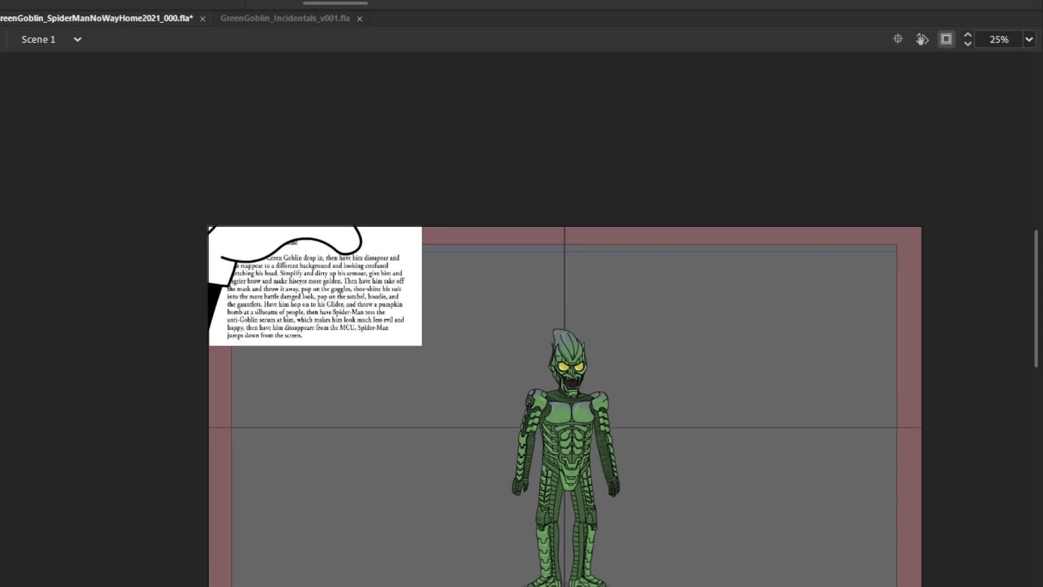
Enlarge the Green Goblin's composition in Scene 1 and raise it so his feet stand near the lower safe-area line
key(Return)
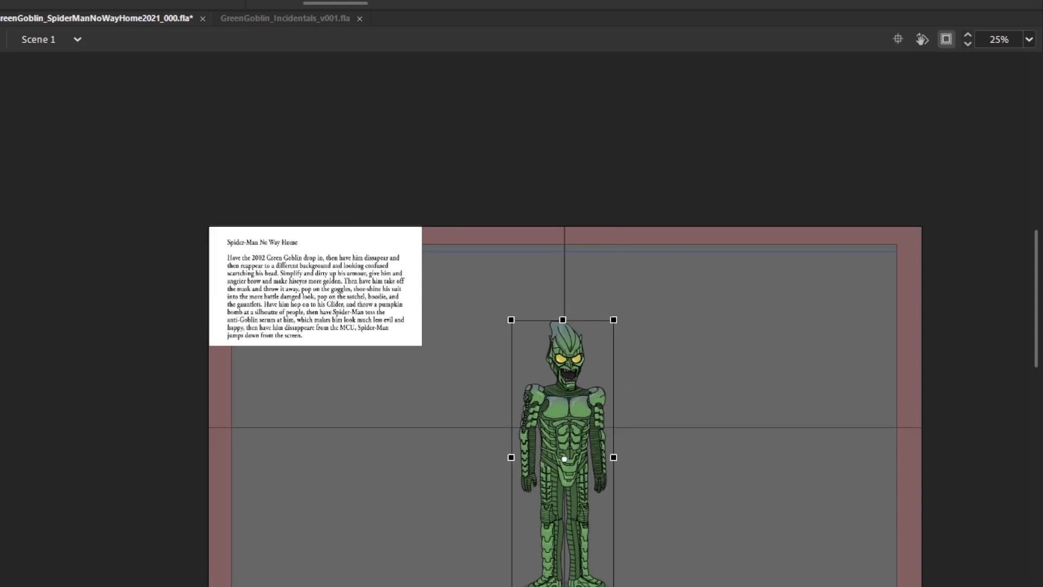
scroll(696, 358, down, 3)
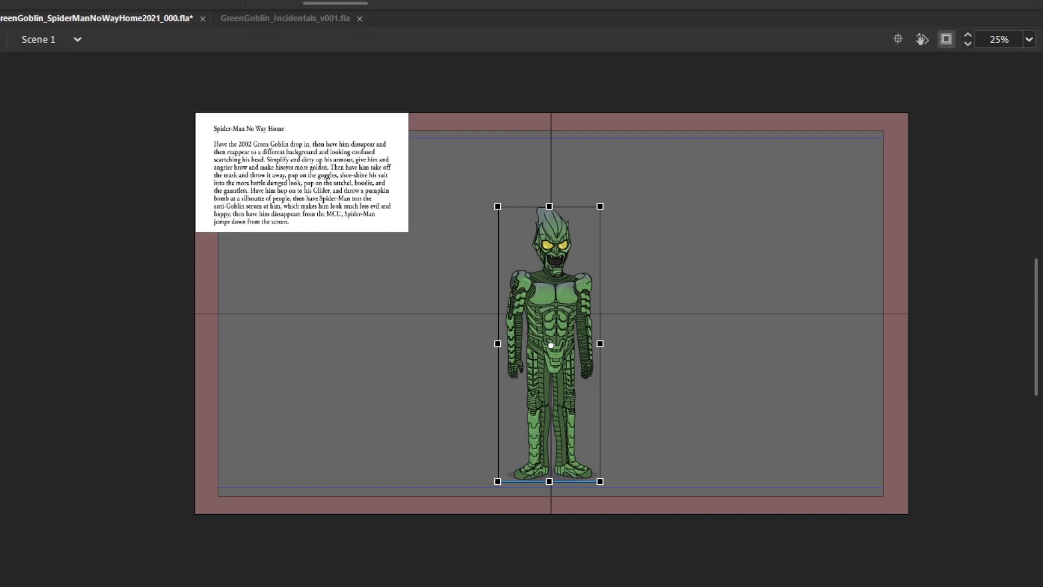
key(ctrl+z)
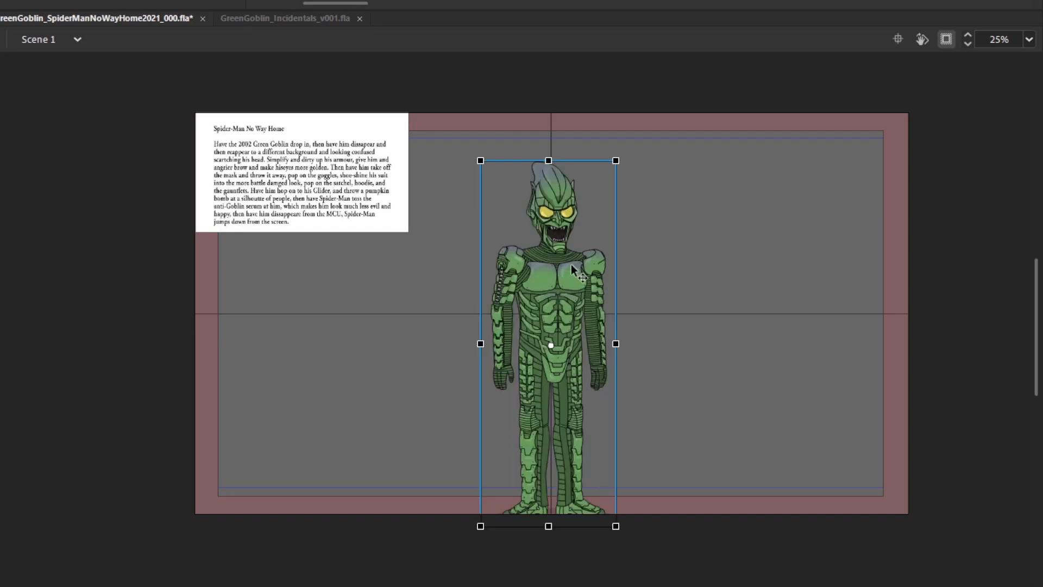
drag(556, 314, 561, 284)
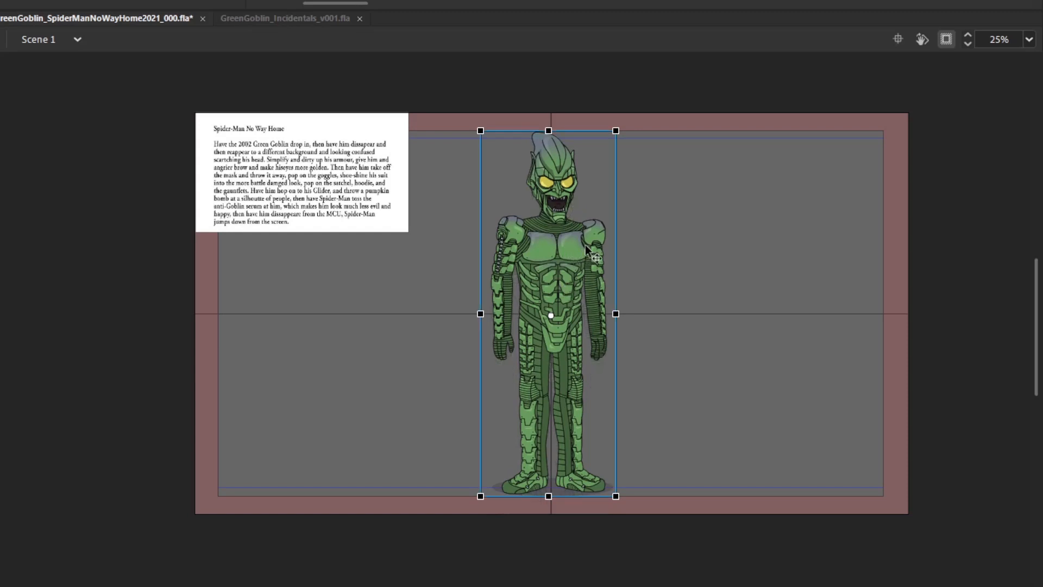
click(680, 145)
Compare the enlarged Goblin across neighbouring frames and nudge his composition up two steps and right one step
drag(355, 4, 323, 5)
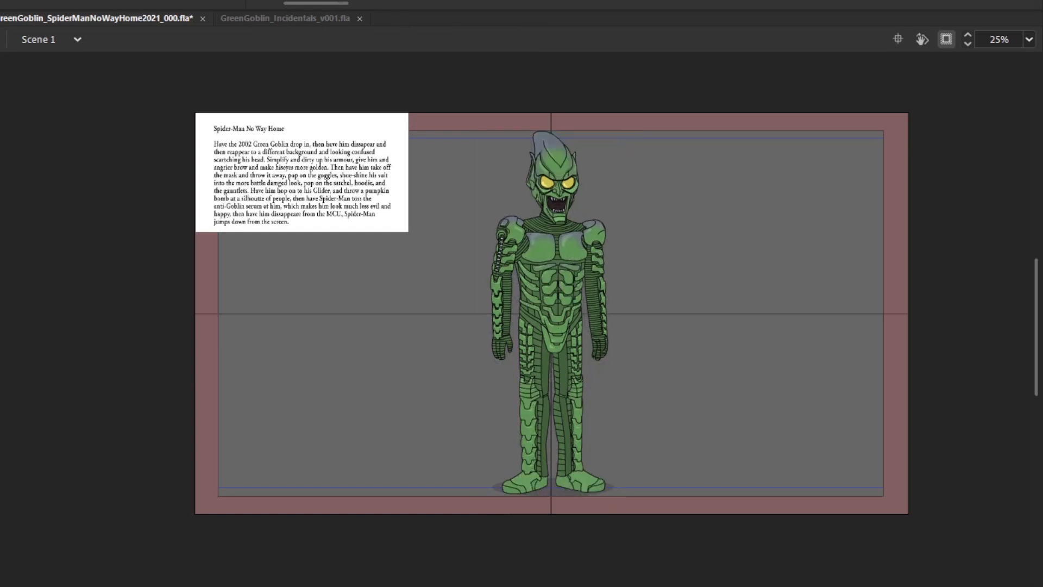
drag(309, 2, 286, 3)
key(.)
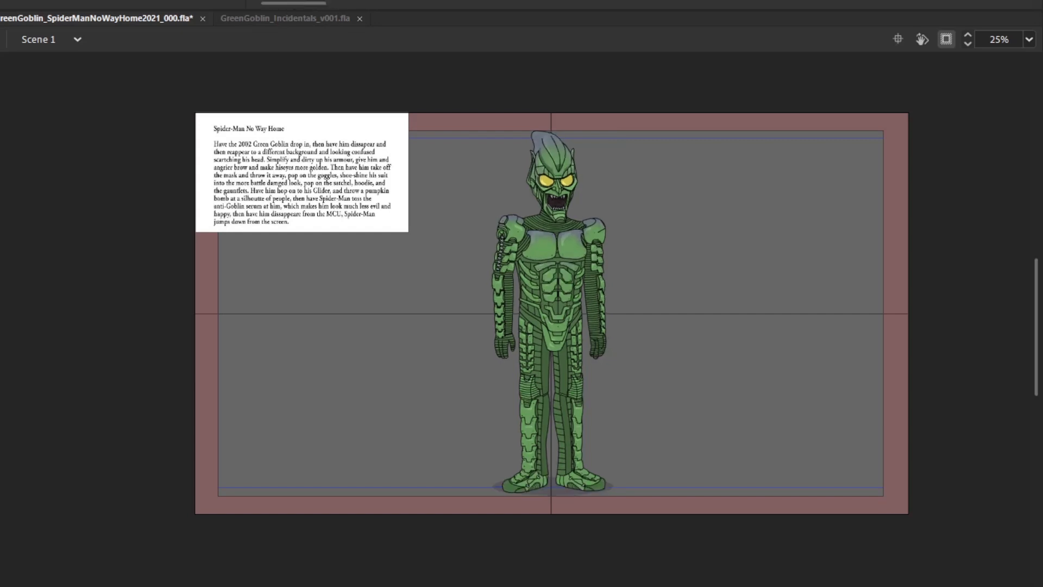
drag(309, 1, 348, 1)
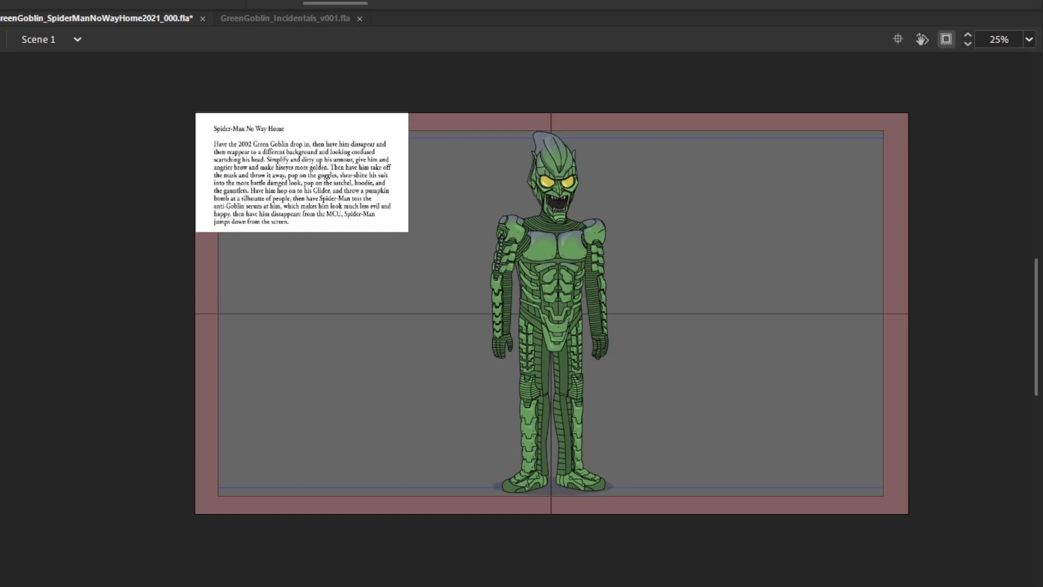
key(.)
click(564, 158)
key(Up)
key(Up)
key(Right)
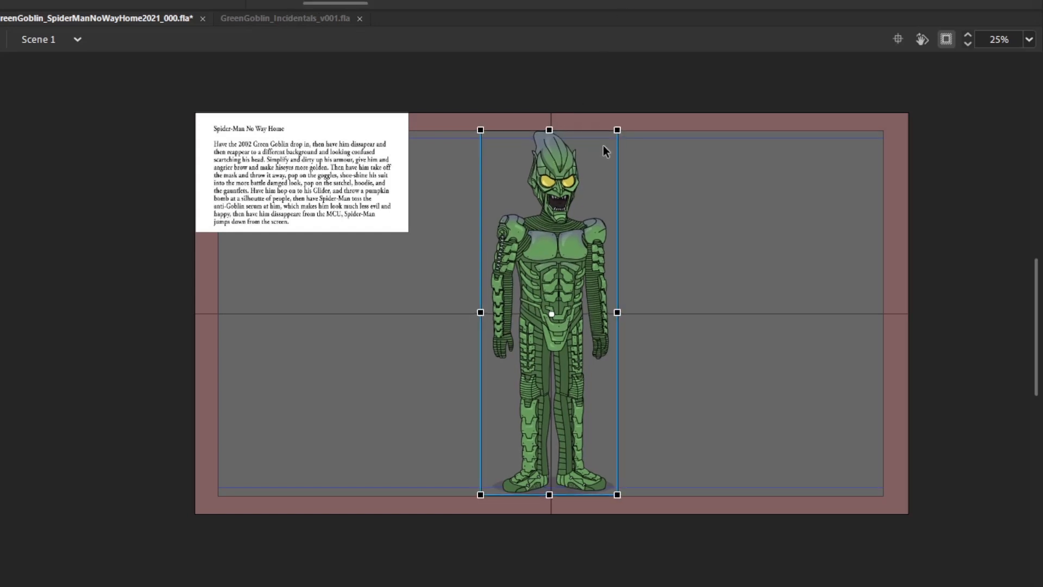
click(603, 145)
Step through the frames before and after the Goblin's enlargement to examine how his position and size line up
drag(308, 2, 268, 2)
key(.)
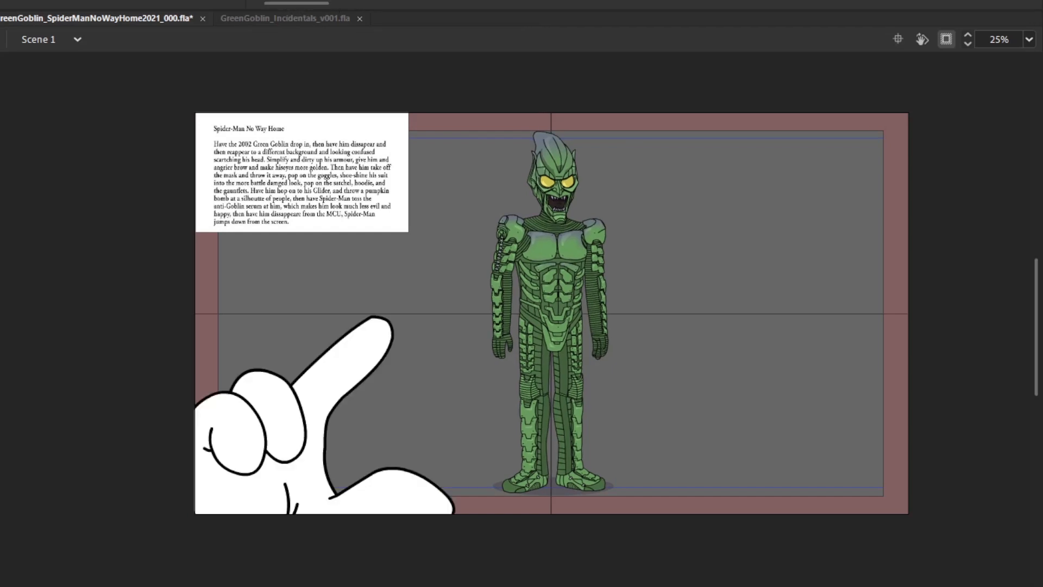
key(.)
drag(315, 2, 360, 3)
key(.)
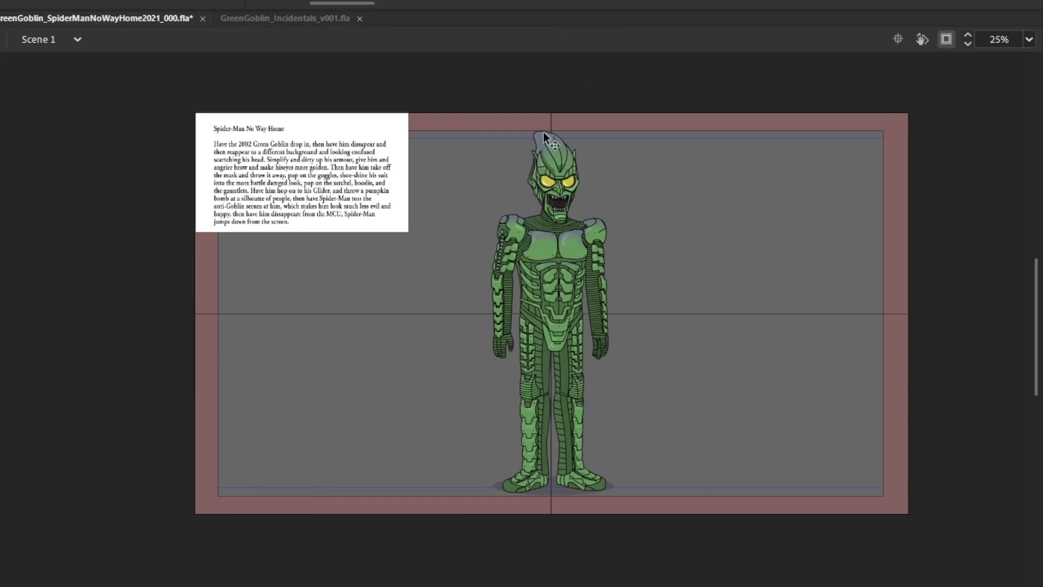
click(544, 135)
click(824, 273)
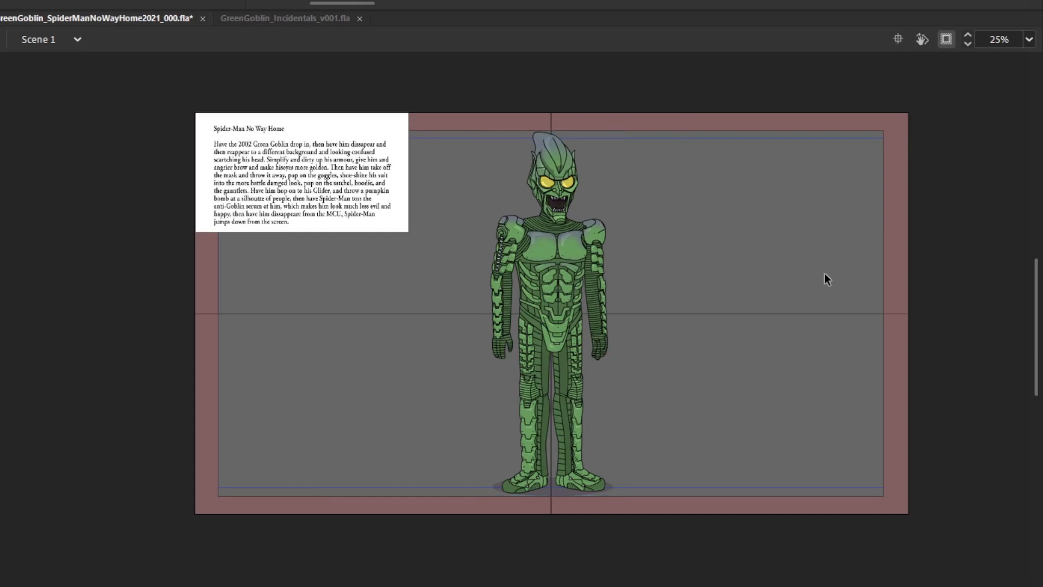
mouse_move(363, 3)
mouse_down()
mouse_move(281, 3)
mouse_move(349, 3)
mouse_up()
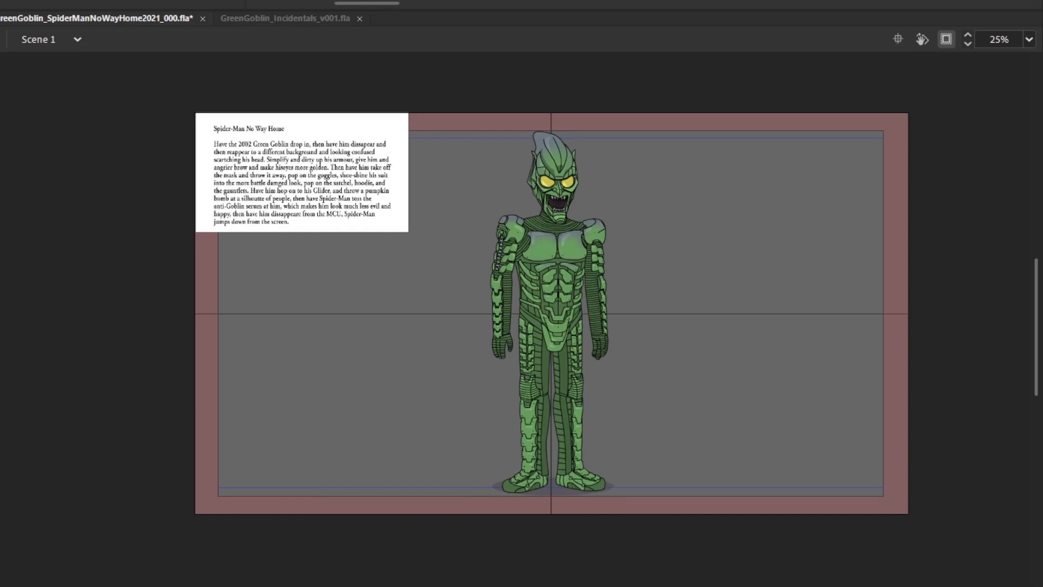
click(751, 214)
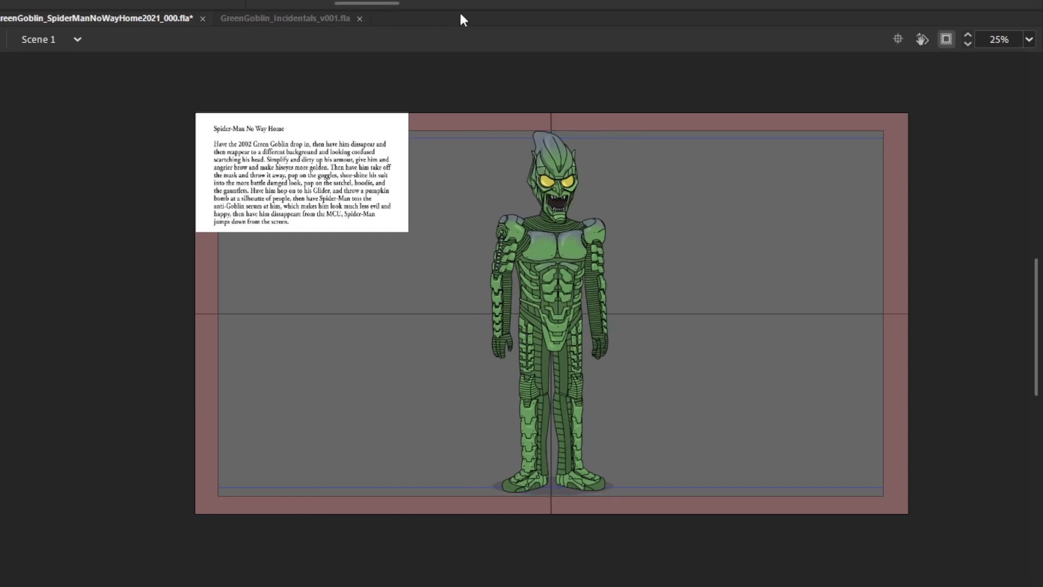
Show the off-stage content at the hand's release, and briefly look inside COMP_015 before returning to Scene 1
drag(389, 3, 305, 1)
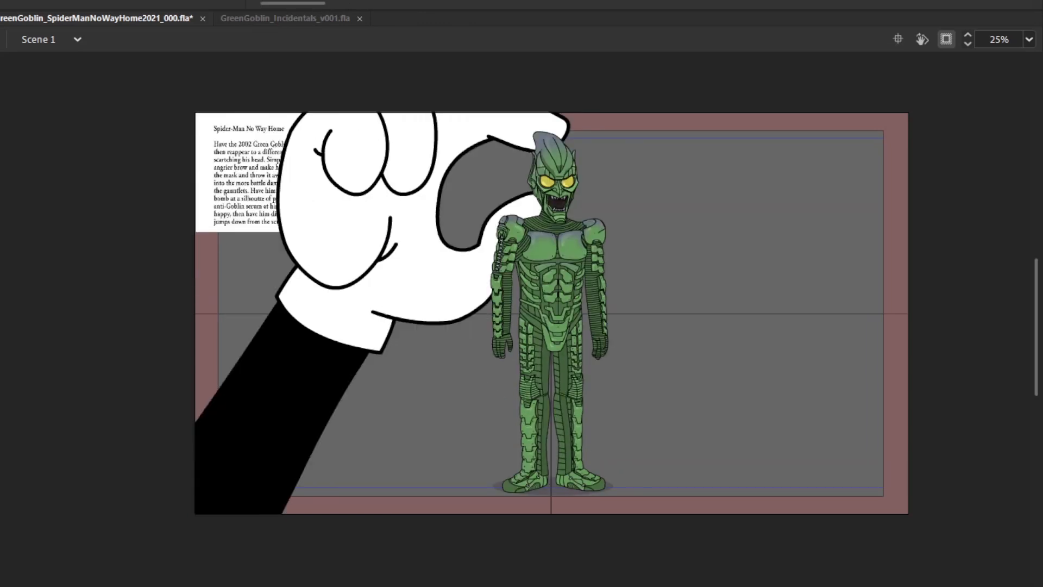
click(946, 40)
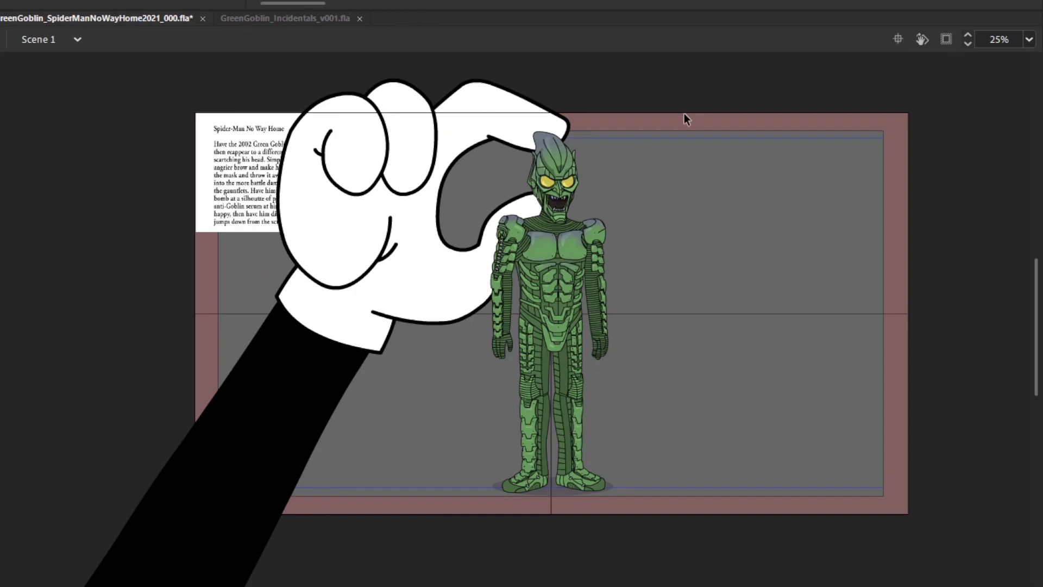
double_click(450, 134)
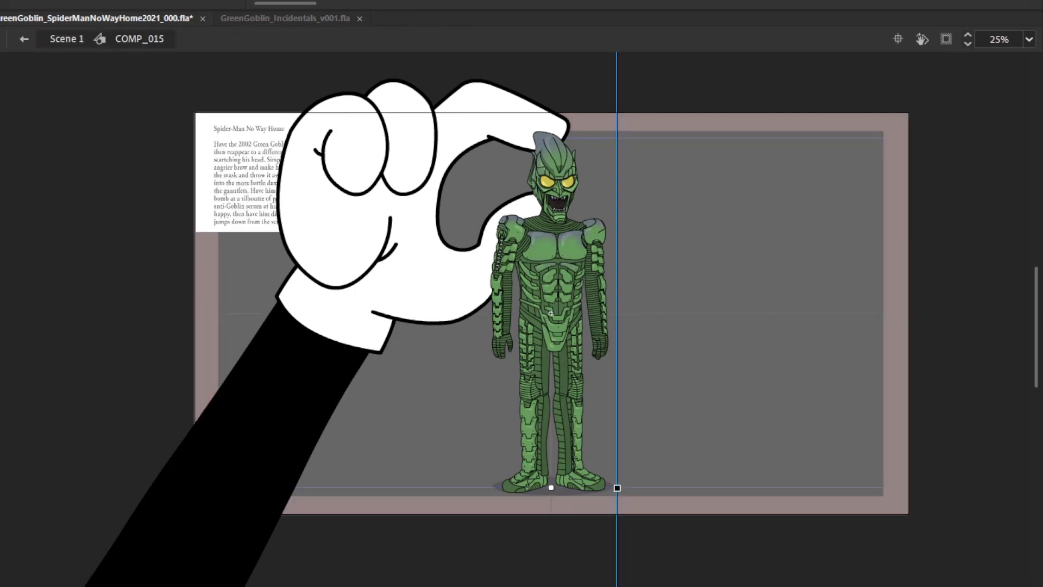
key(Escape)
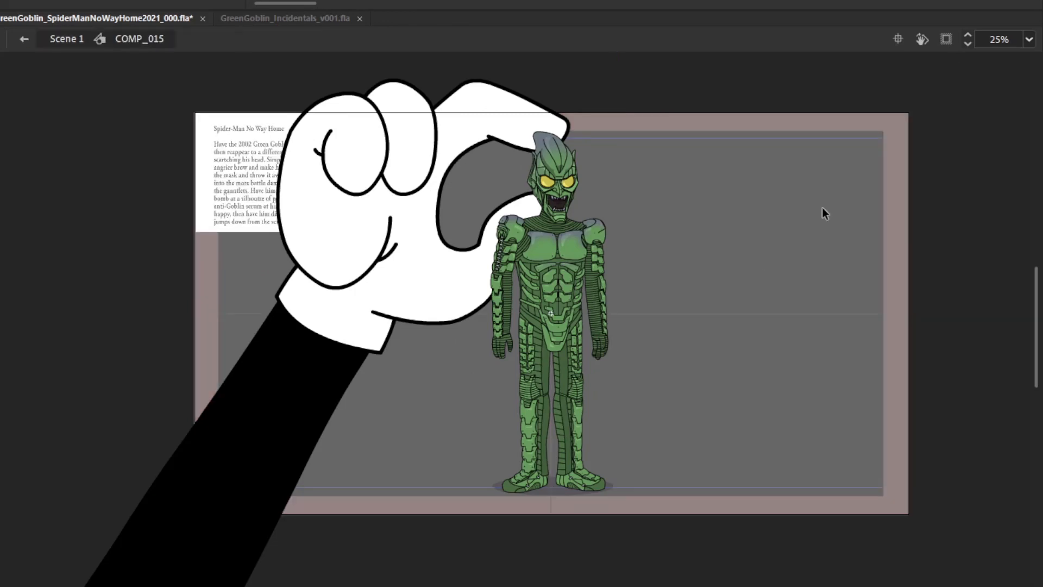
double_click(748, 141)
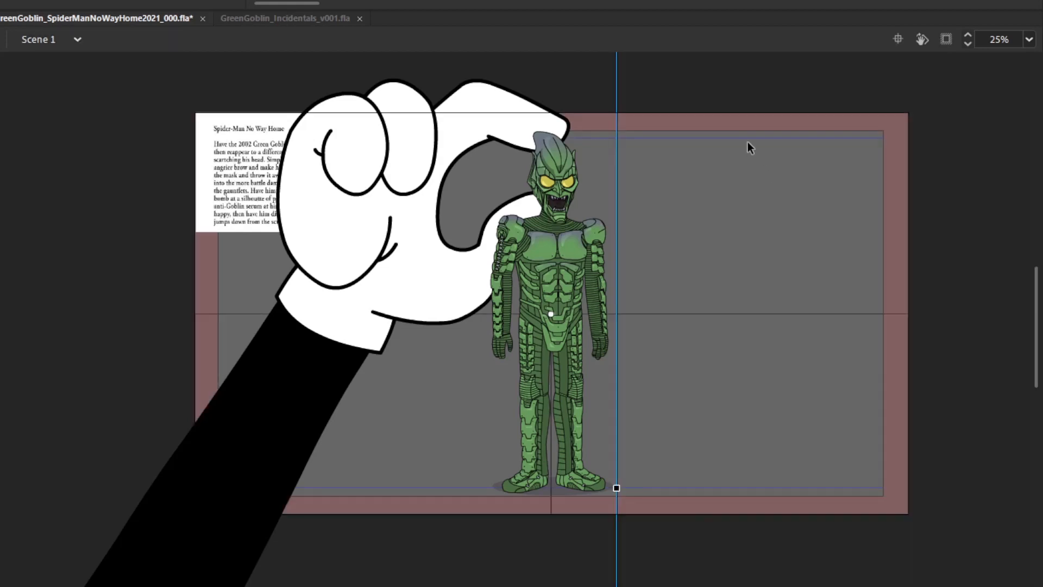
Play the enlargement and rework its keyframes in Scene 1 by clearing one, inserting another and removing surplus frames
key(Return)
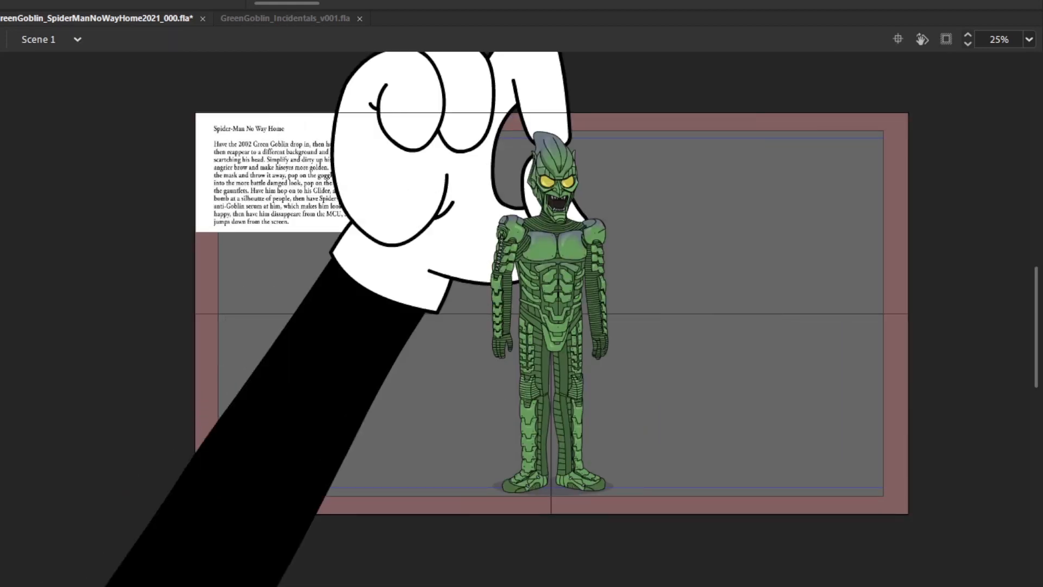
key(Return)
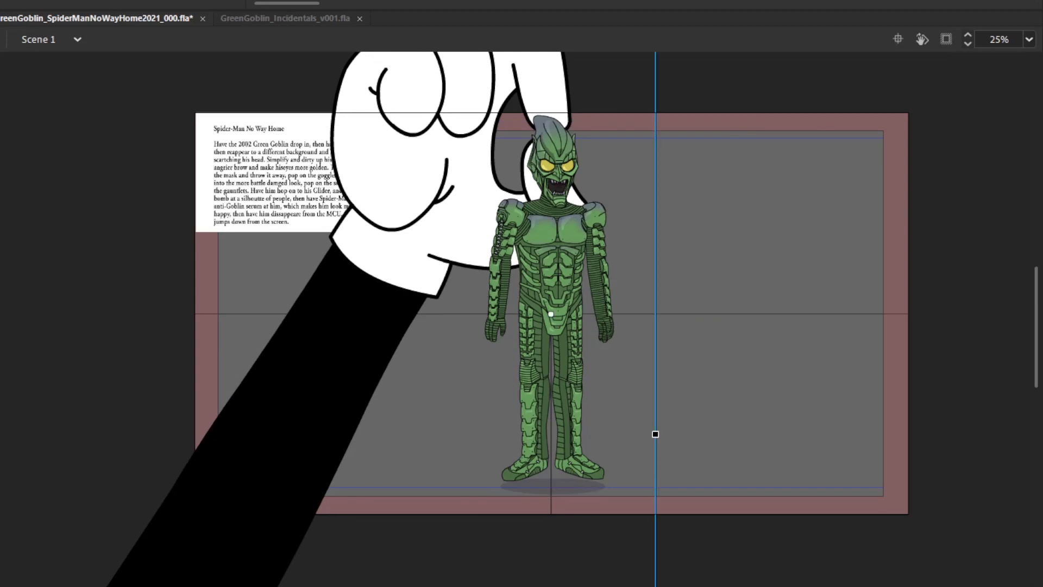
right_click(674, 1)
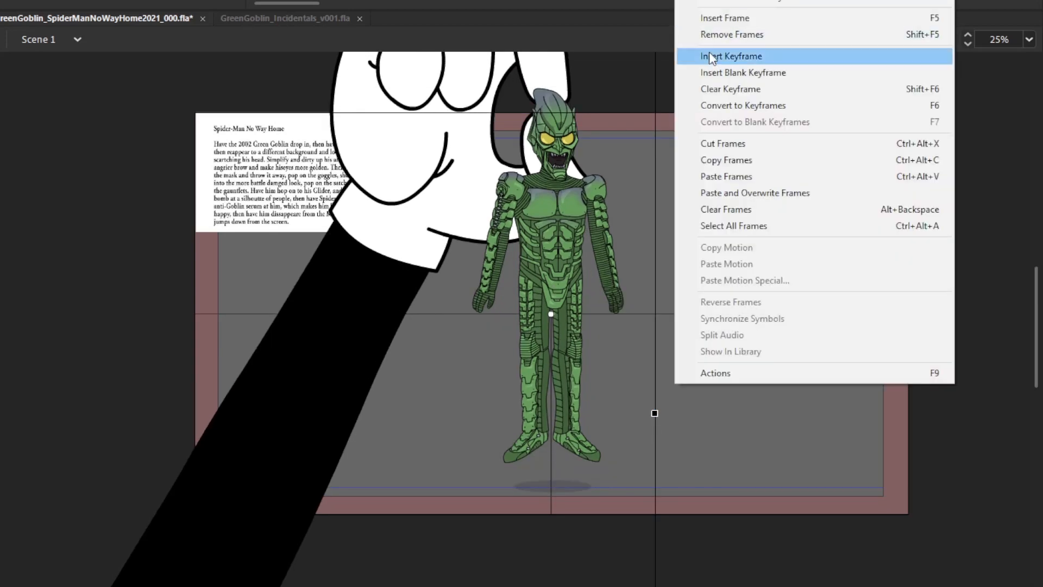
click(717, 89)
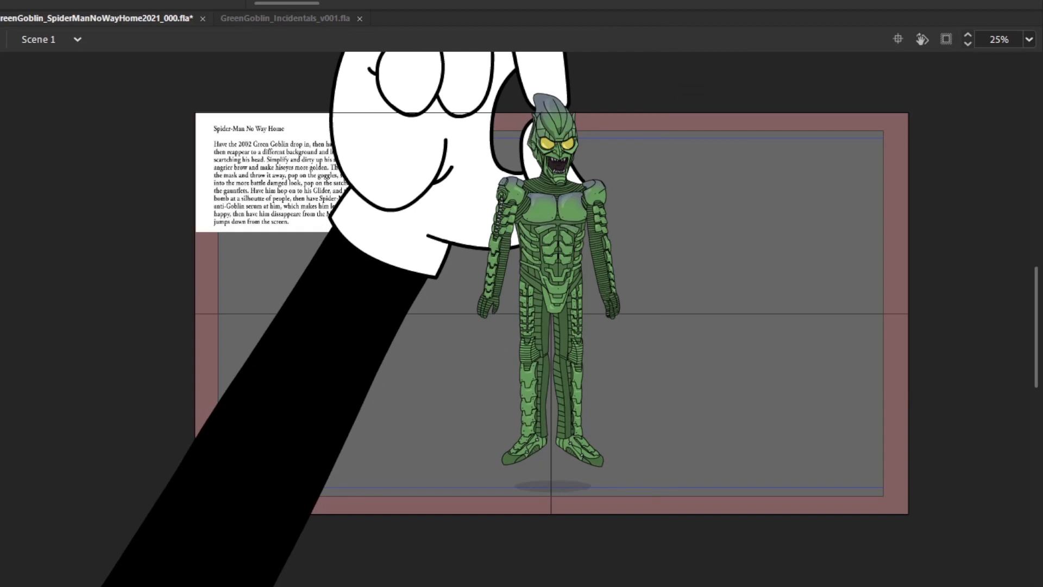
right_click(712, 1)
click(766, 59)
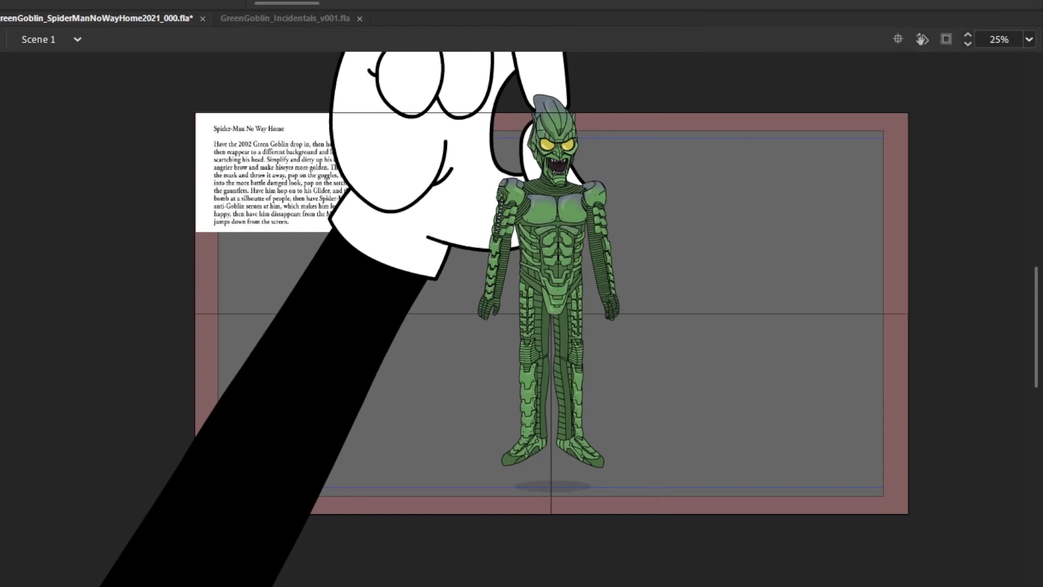
right_click(707, 1)
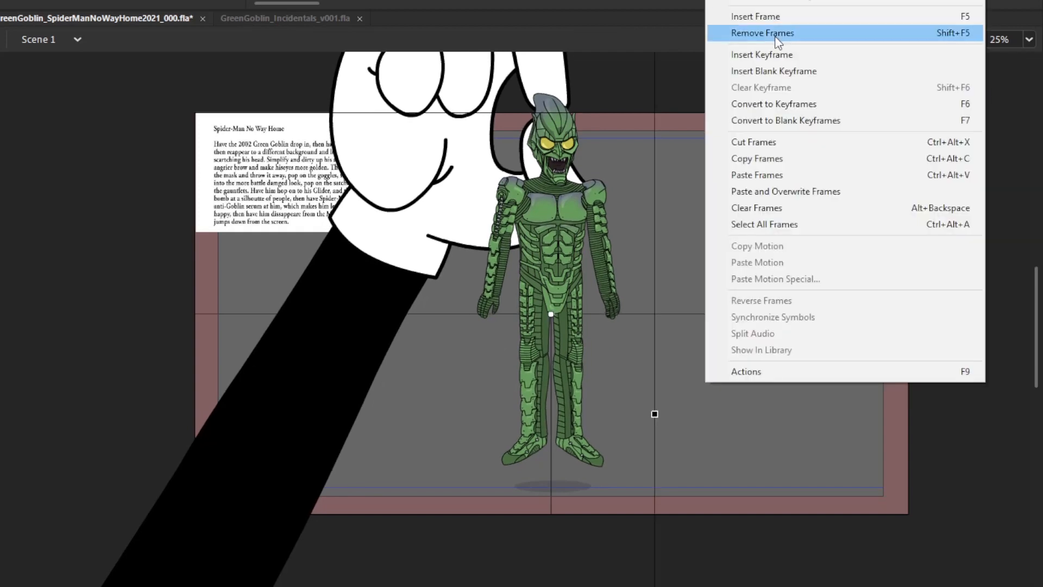
click(772, 33)
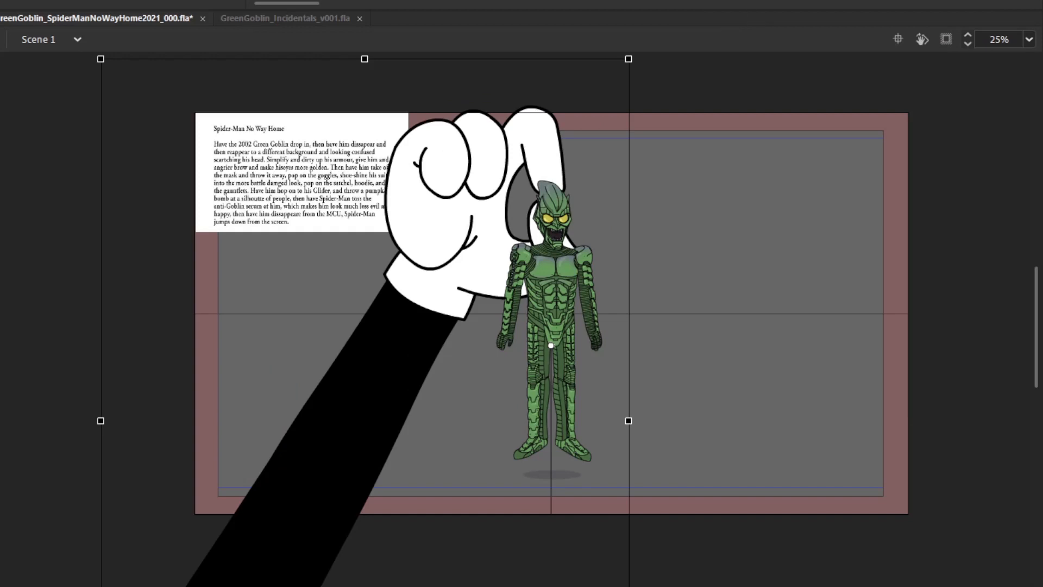
Insert a keyframe for the composition's enlargement in Scene 1 and apply the custom ease My Ease 3 to its tween
right_click(706, 1)
click(780, 319)
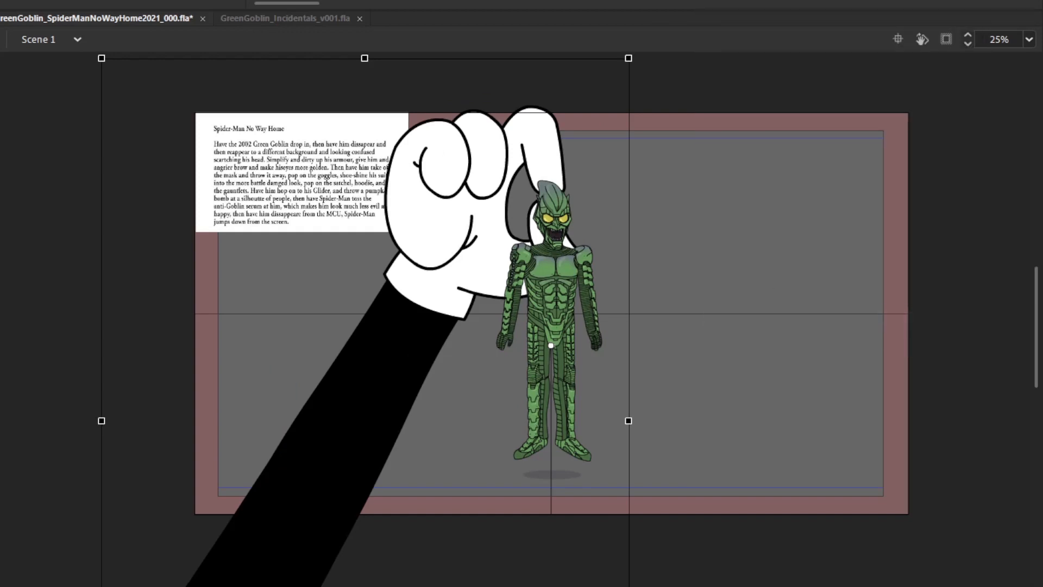
key(period)
key(F6)
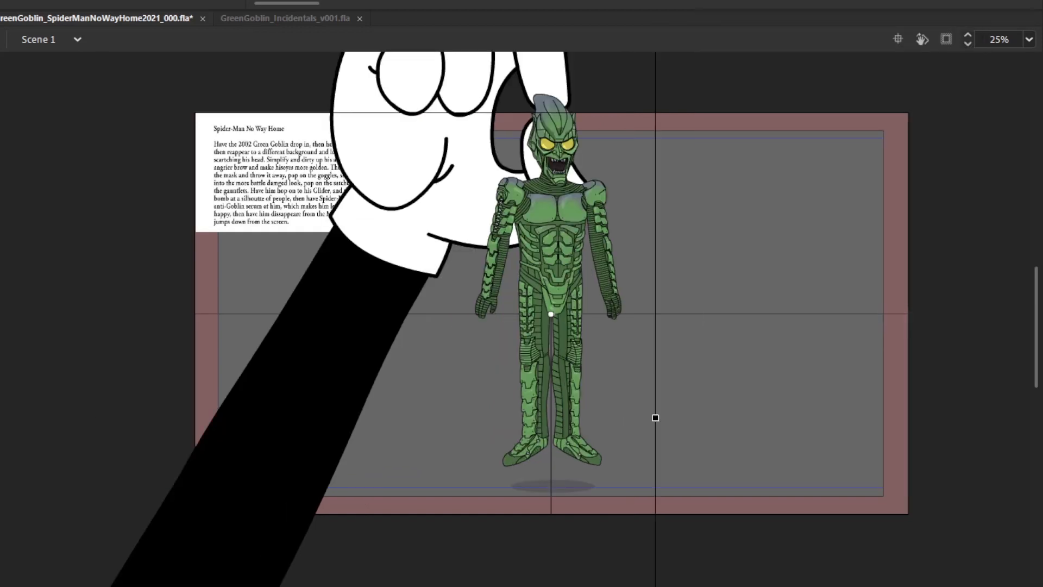
key(period)
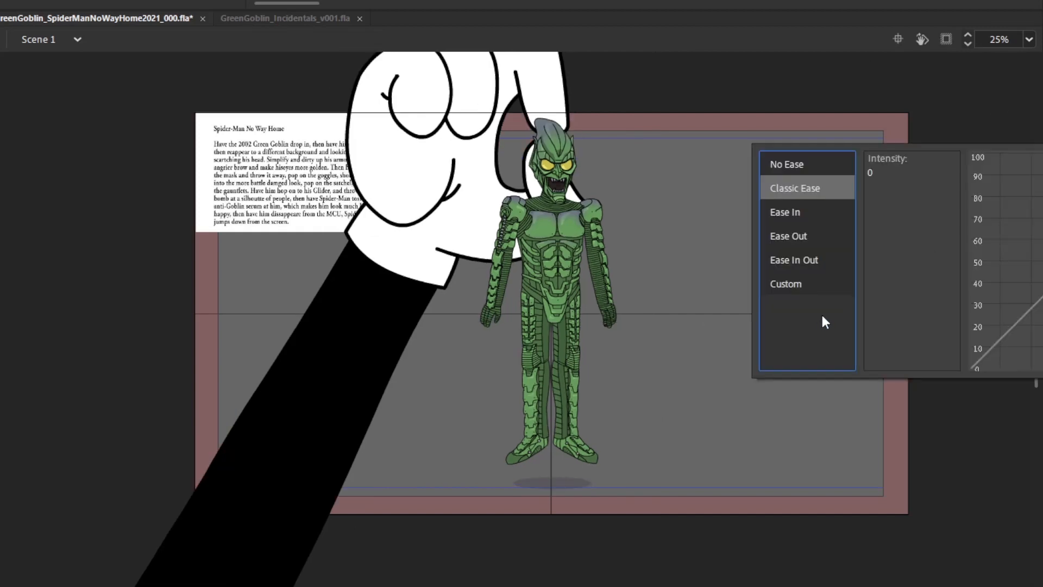
click(812, 282)
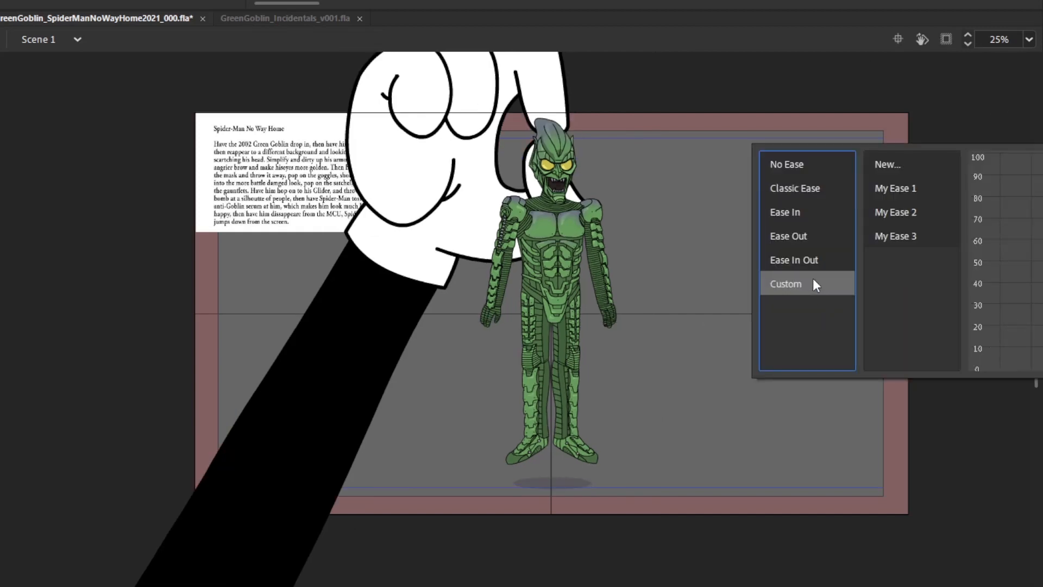
double_click(910, 234)
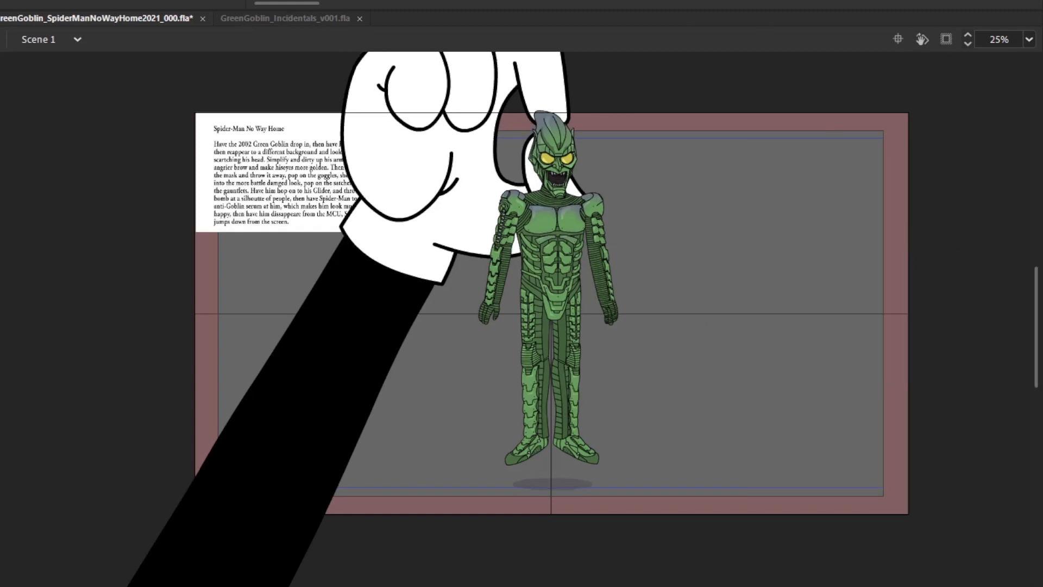
Check the eased enlargement frame by frame, hide the off-stage content and play back the animation
key(period)
key(period)
key(period)
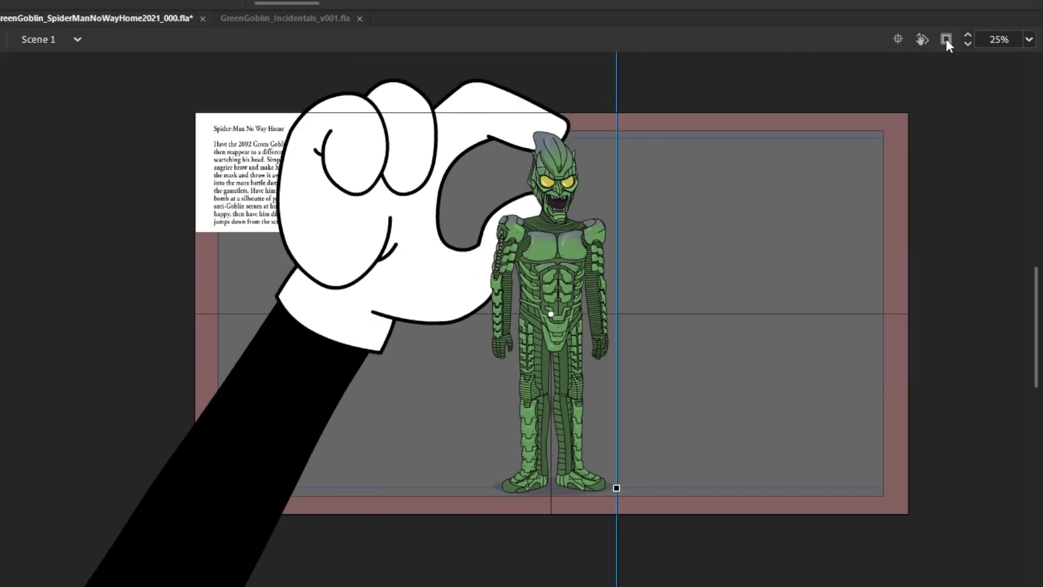
click(946, 39)
key(comma)
key(comma)
key(comma)
key(comma)
key(comma)
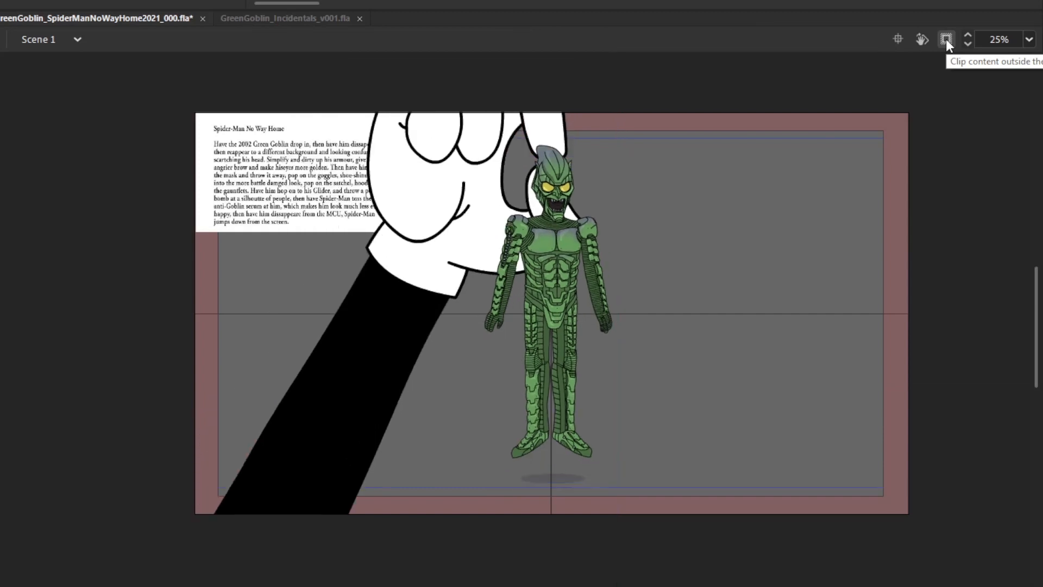
key(Return)
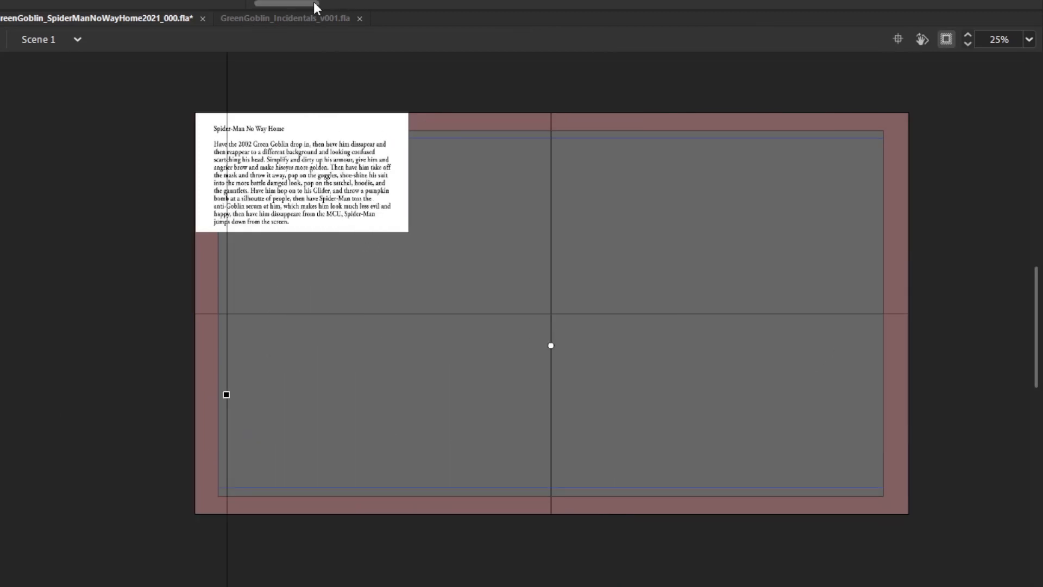
Open 2002_GreenGoblin inside COMP_015 and check the character's swinging poses in the hand's grip frame by frame and in playback
drag(302, 4, 348, 2)
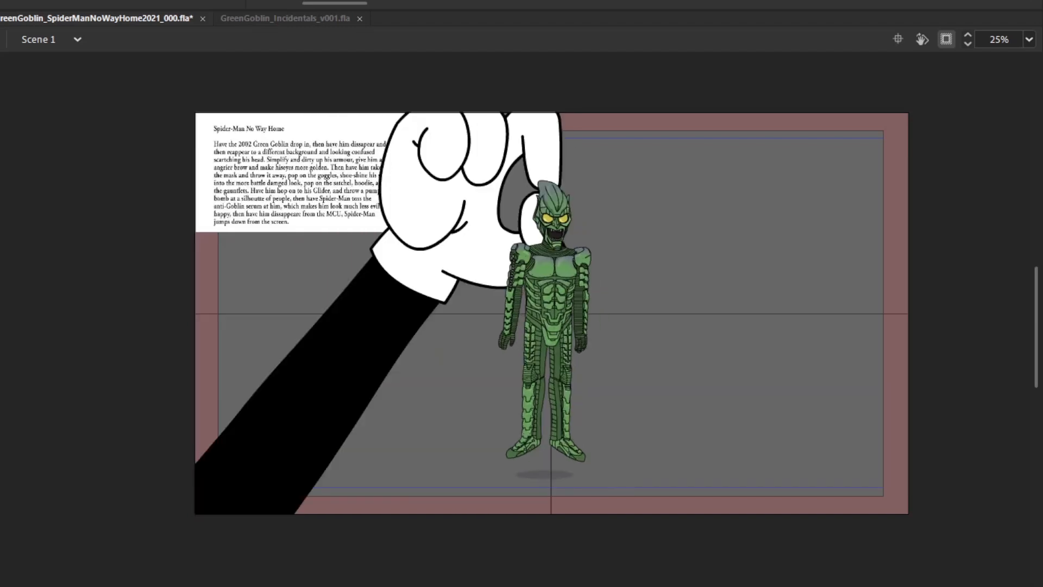
double_click(556, 222)
double_click(557, 222)
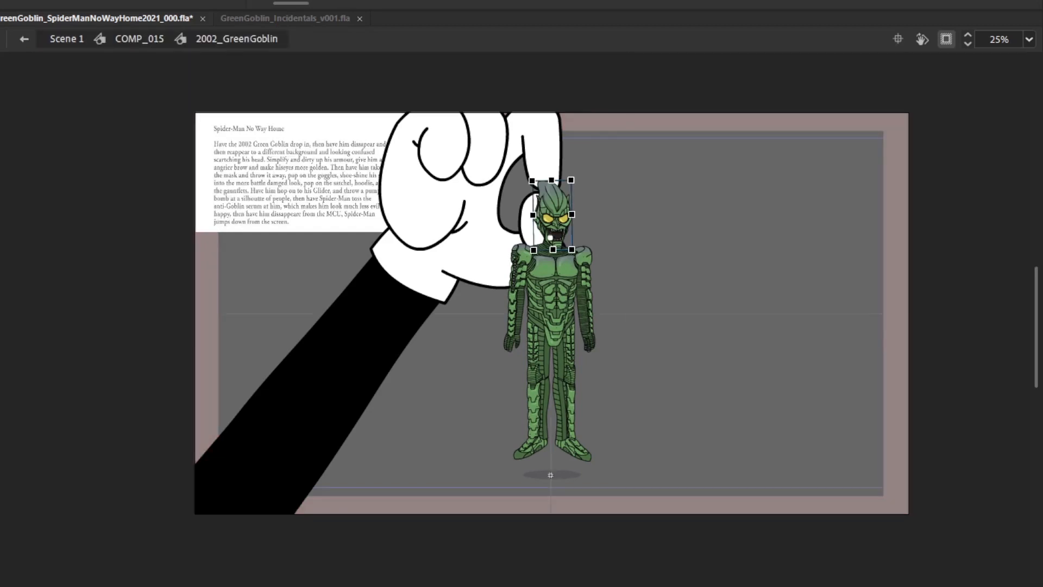
drag(546, 22, 547, 68)
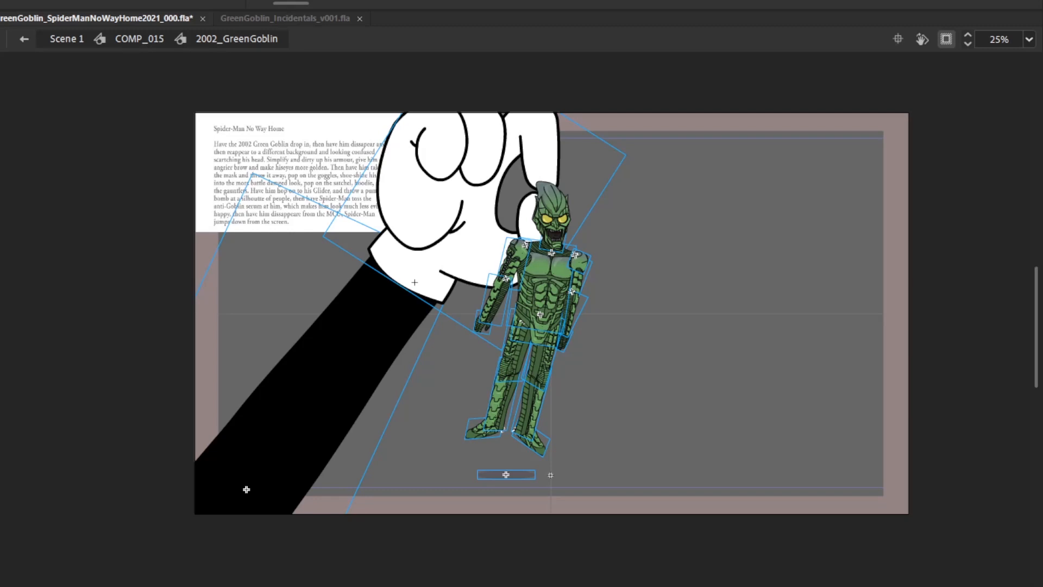
key(.)
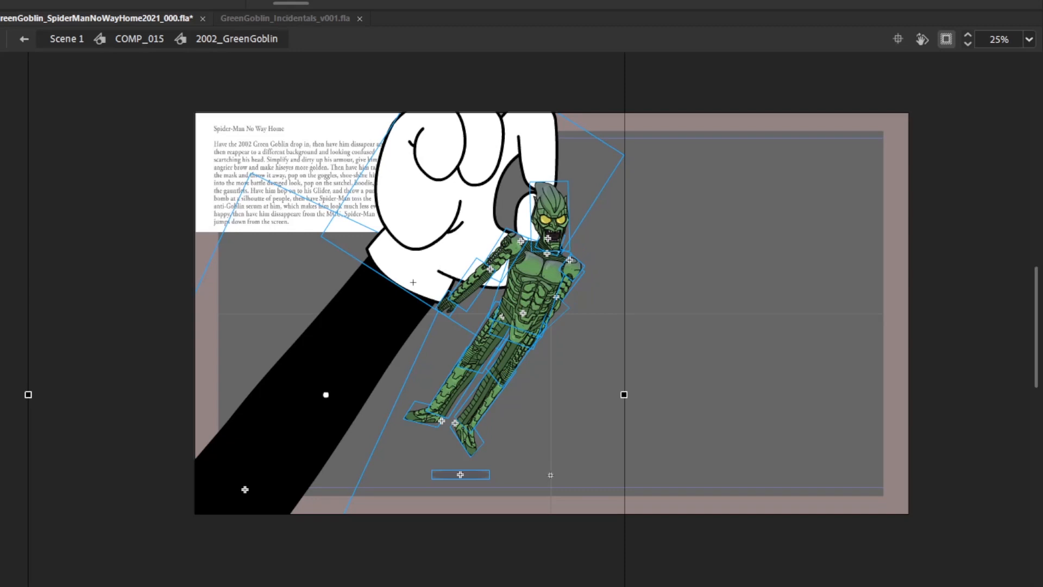
key(Return)
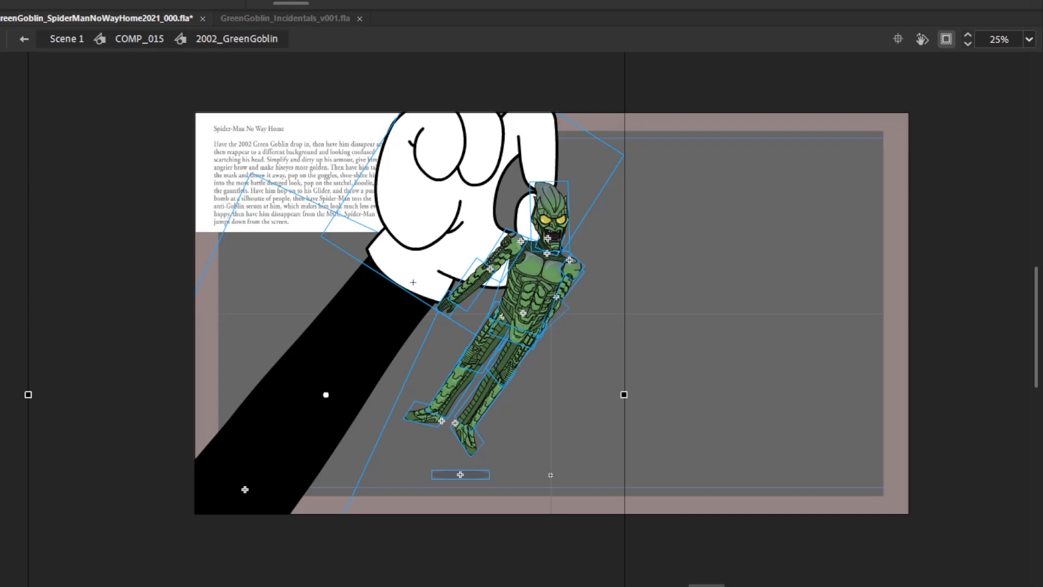
key(.)
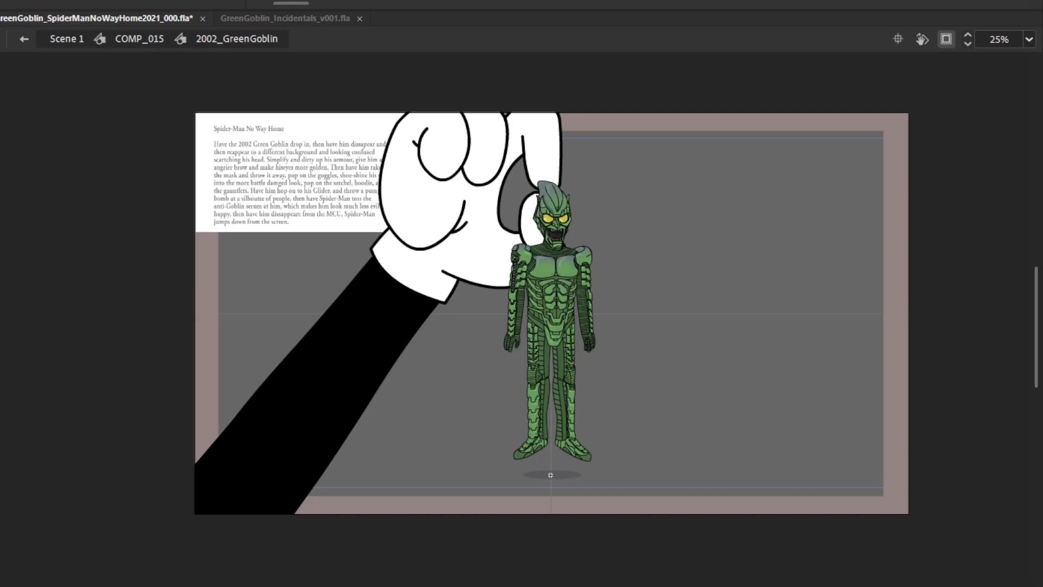
key(ctrl+a)
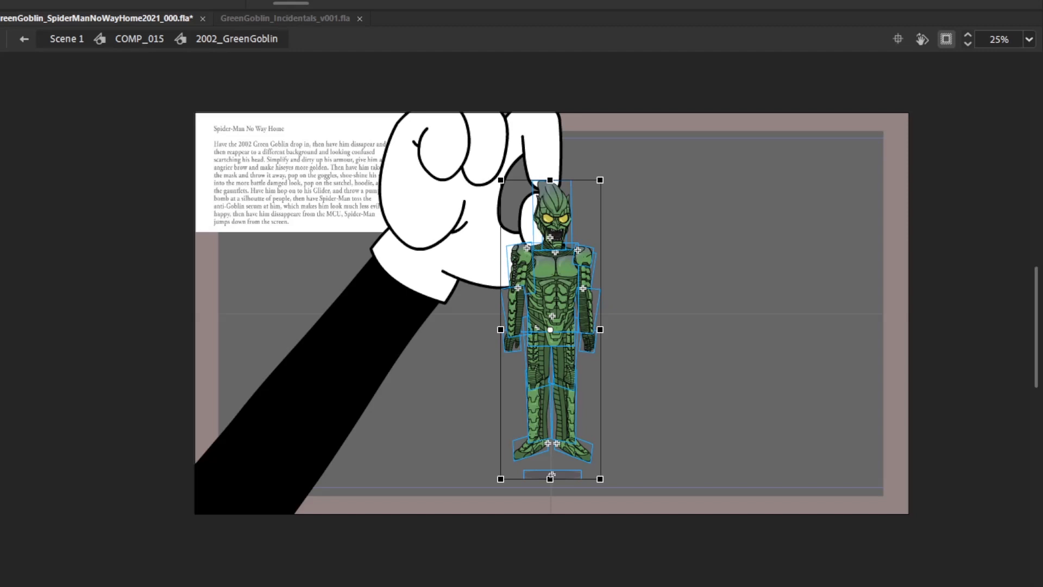
key(Return)
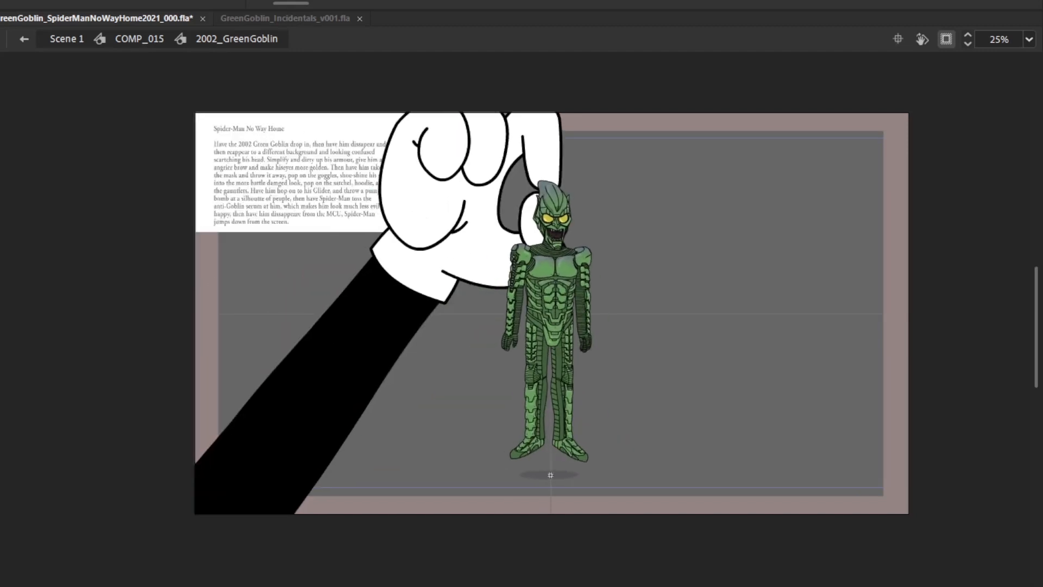
Return to Scene 1, play the enlargement and apply the custom ease My Ease 3 to its tween
click(57, 39)
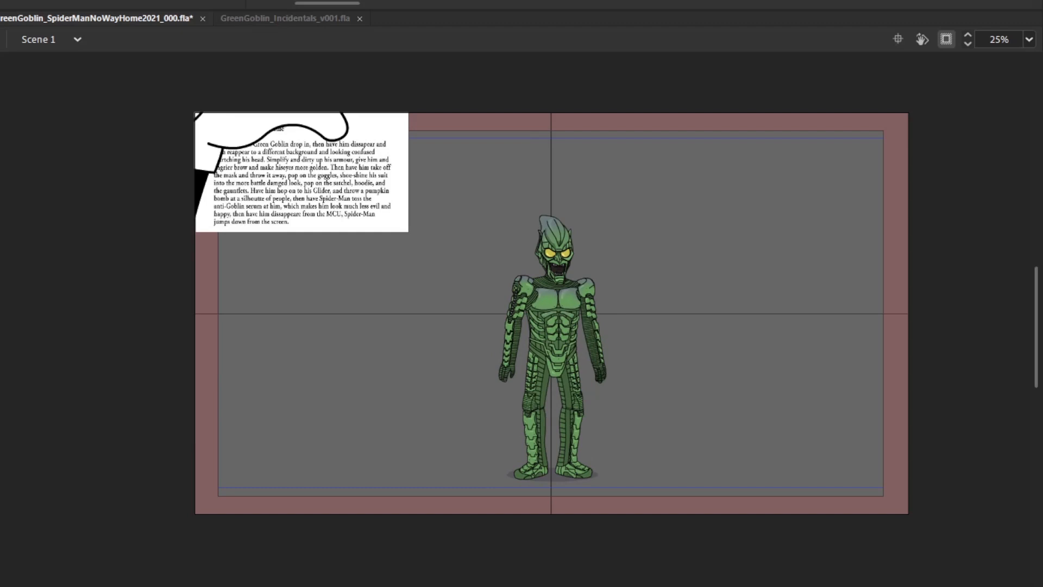
key(Return)
key(Return)
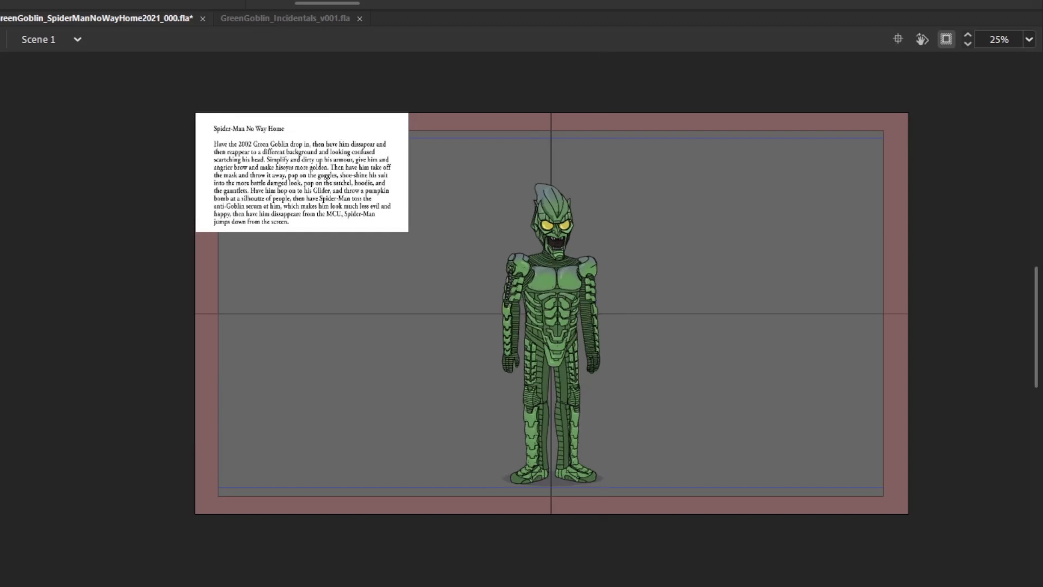
click(795, 287)
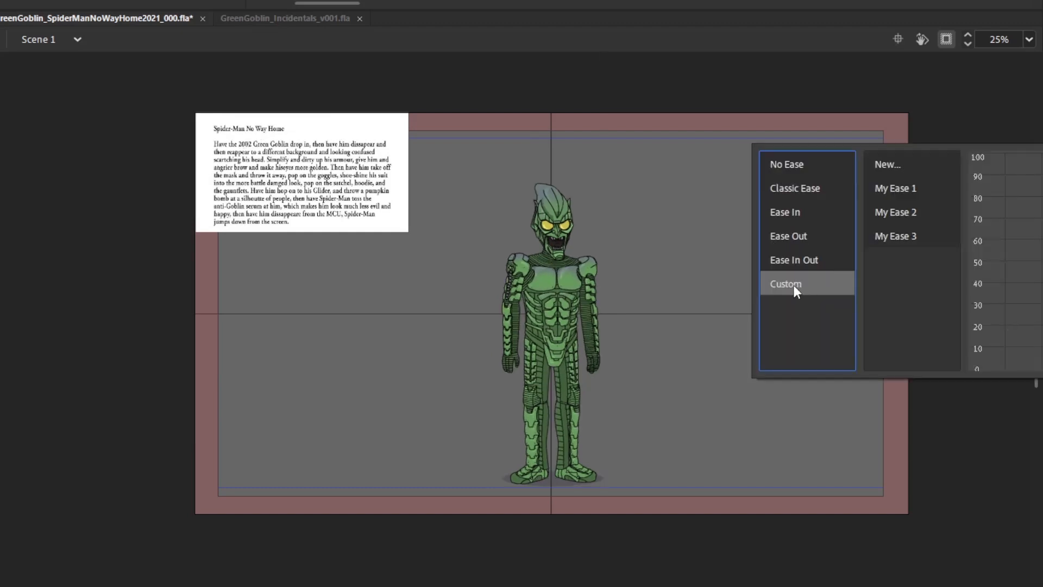
double_click(895, 236)
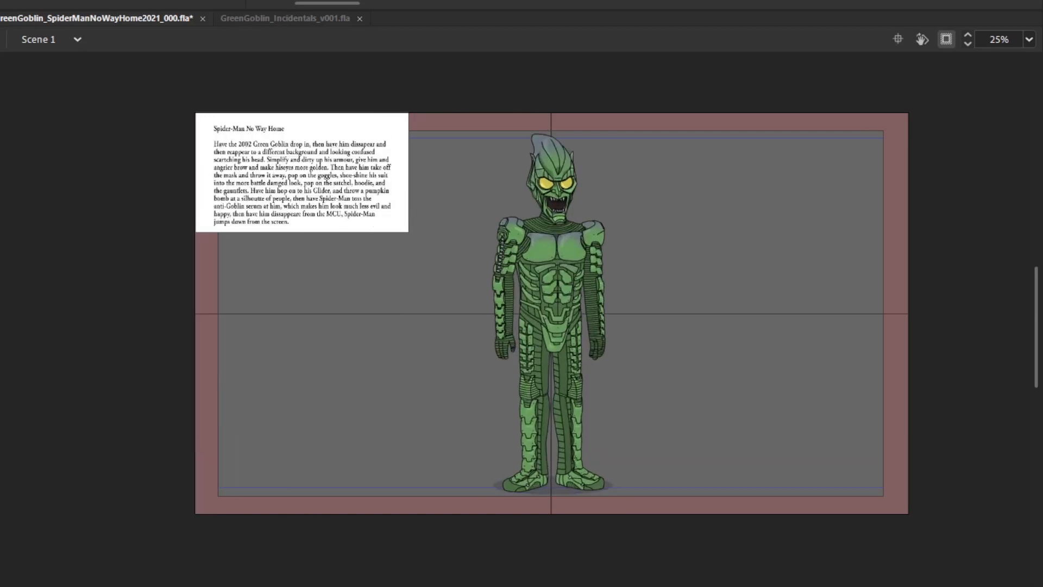
Clear the enlarged composition's surplus keyframe, synchronize the symbols across its frames, and play back Scene 1 from the hand's entrance
click(551, 304)
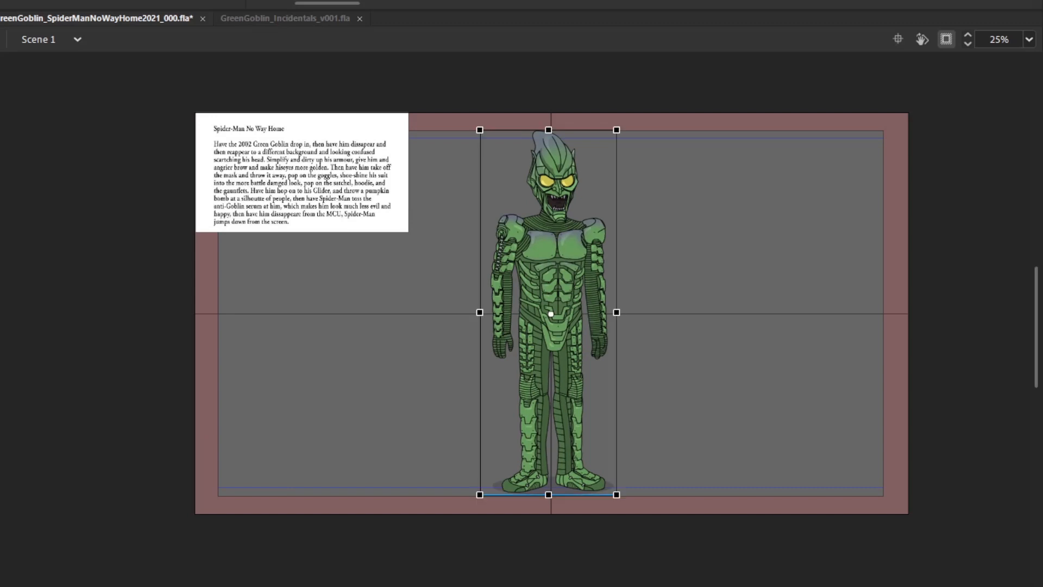
right_click(721, 1)
click(820, 91)
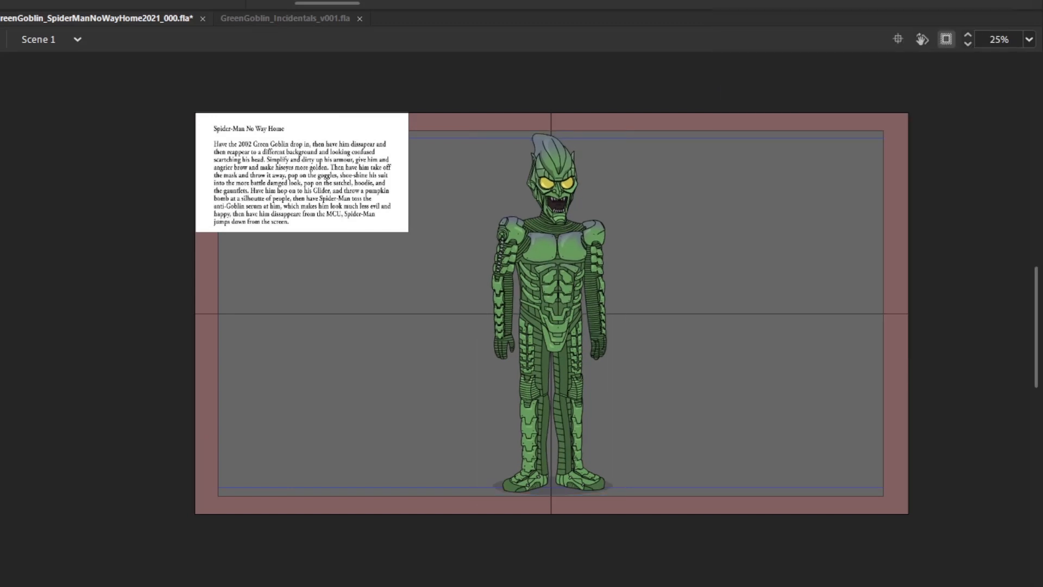
key(Return)
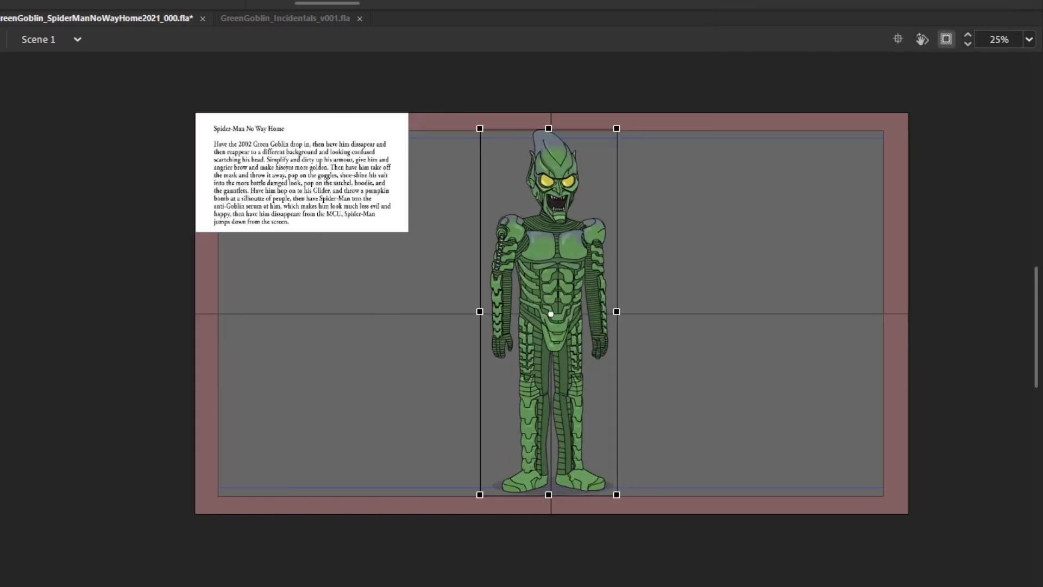
right_click(786, 1)
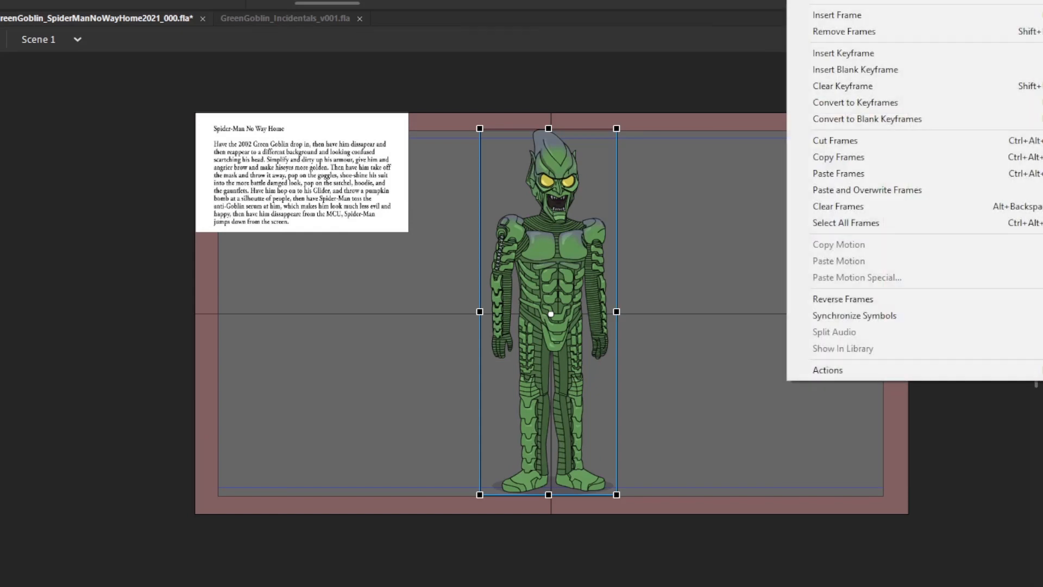
click(816, 316)
drag(355, 4, 320, 3)
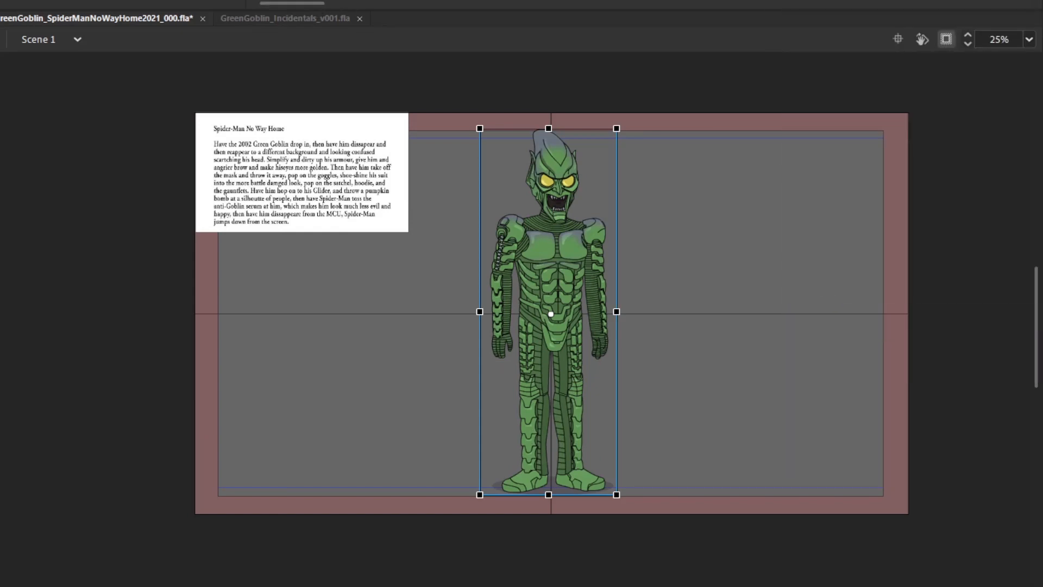
key(Return)
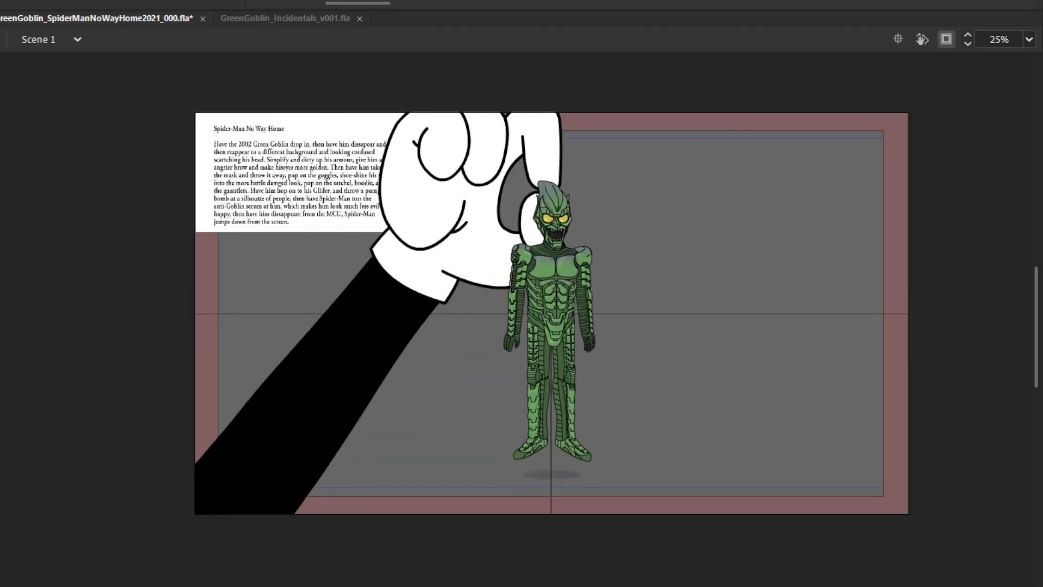
Show the off-stage content, reopen 2002_GreenGoblin inside COMP_015 and play the hand's grip and release
click(553, 139)
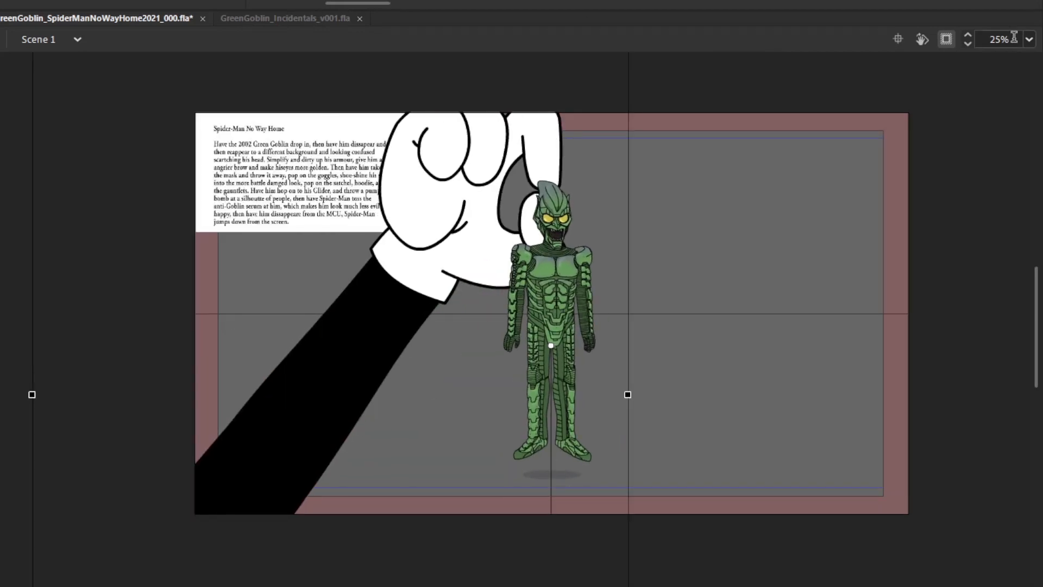
double_click(539, 131)
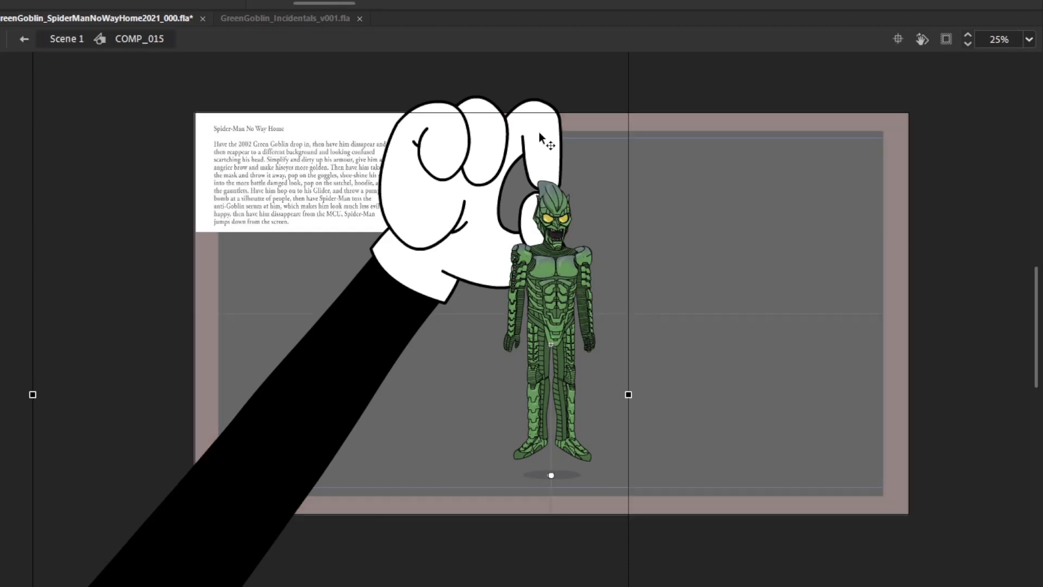
double_click(539, 131)
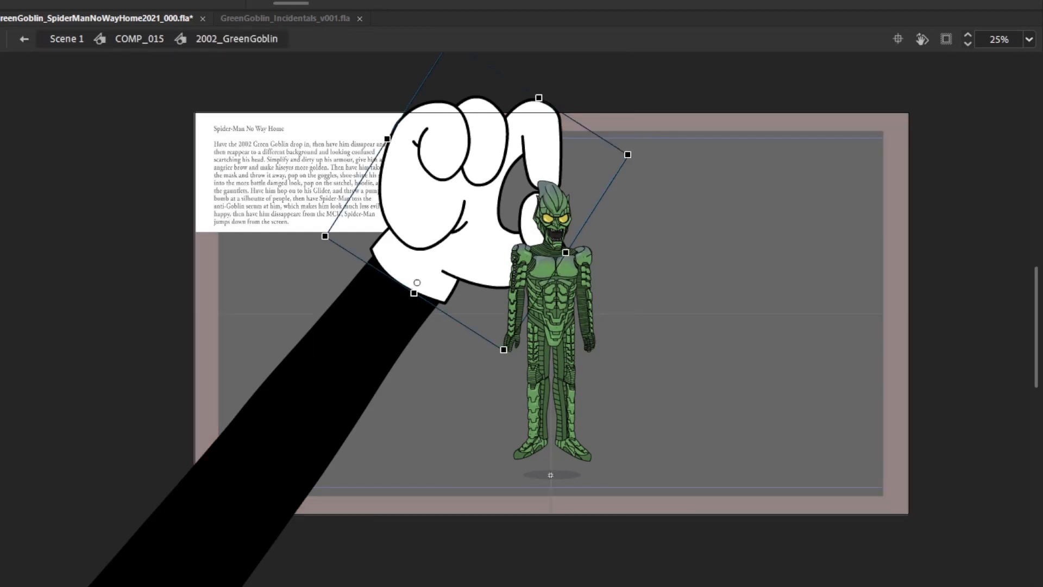
key(Return)
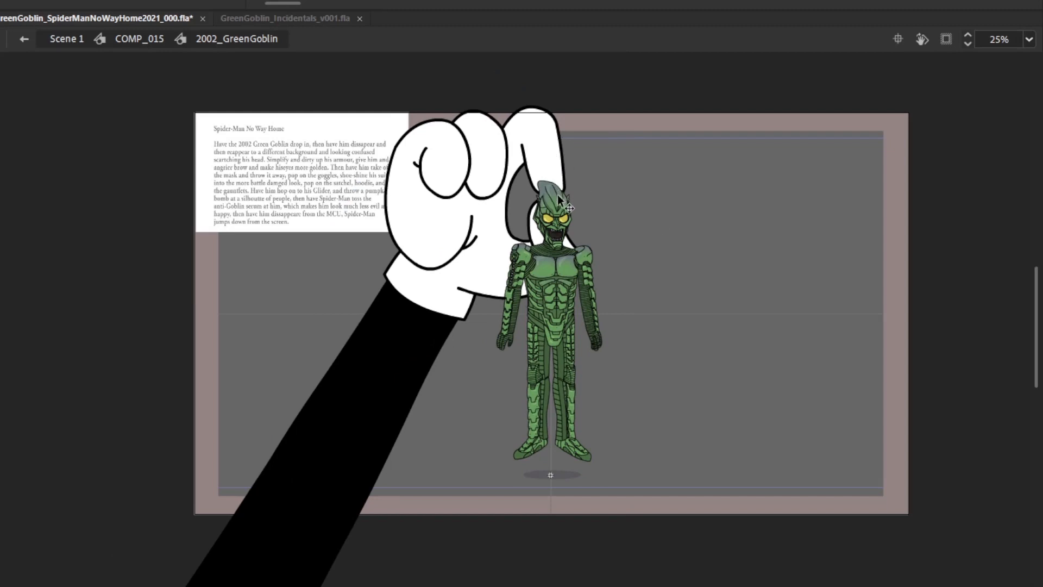
click(550, 139)
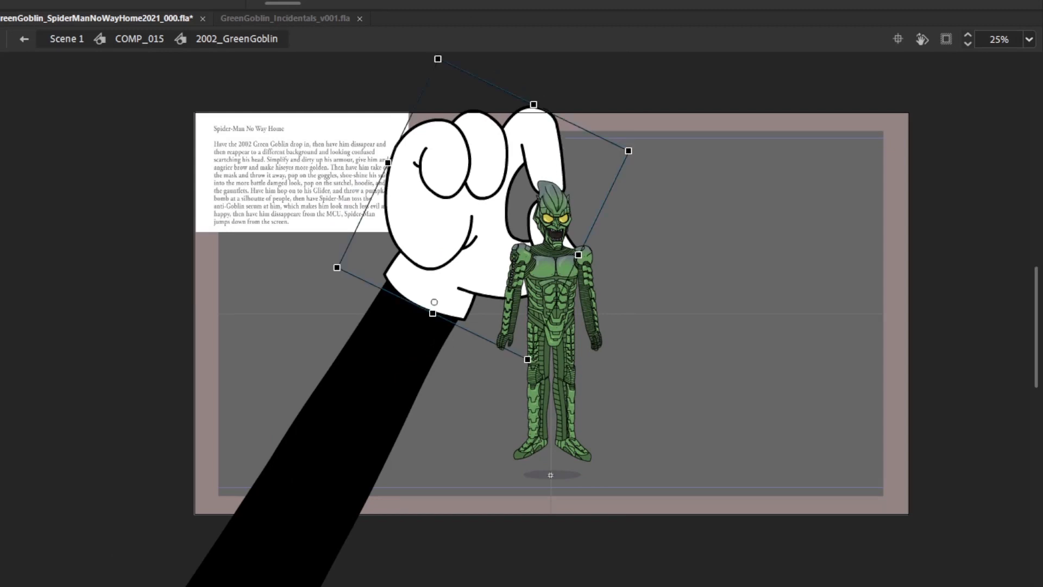
key(Return)
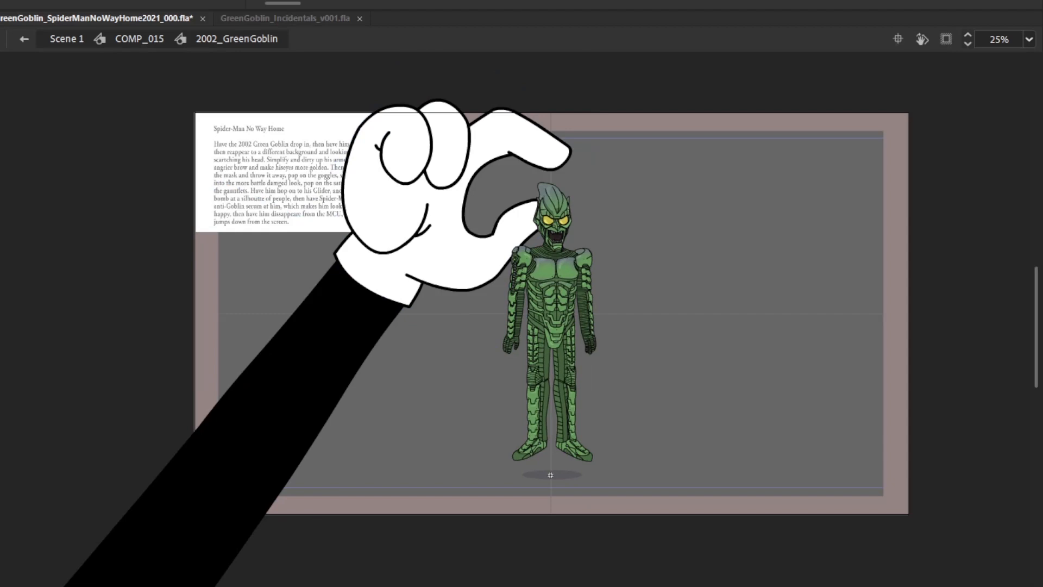
key(Return)
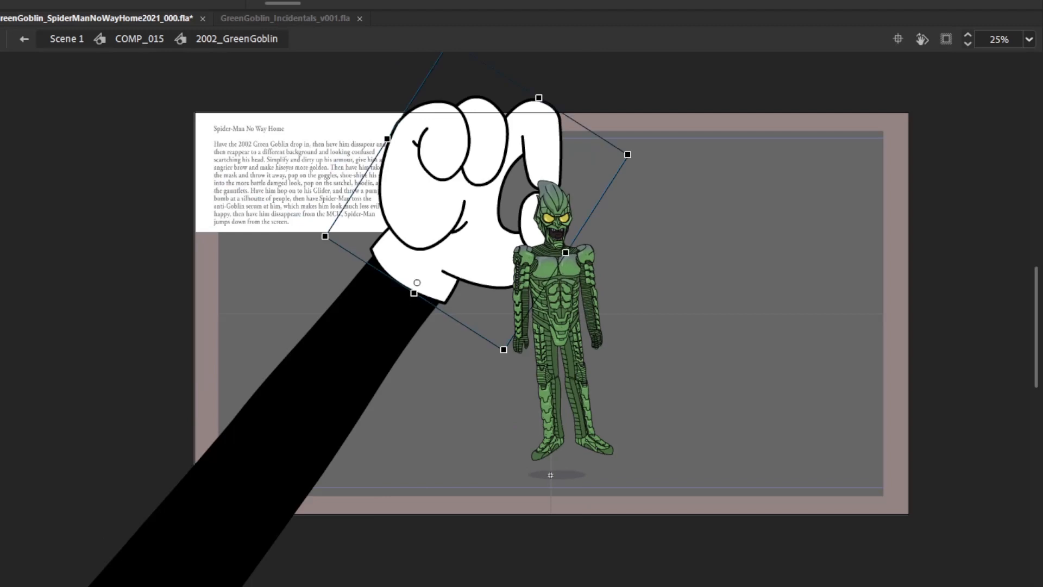
key(Return)
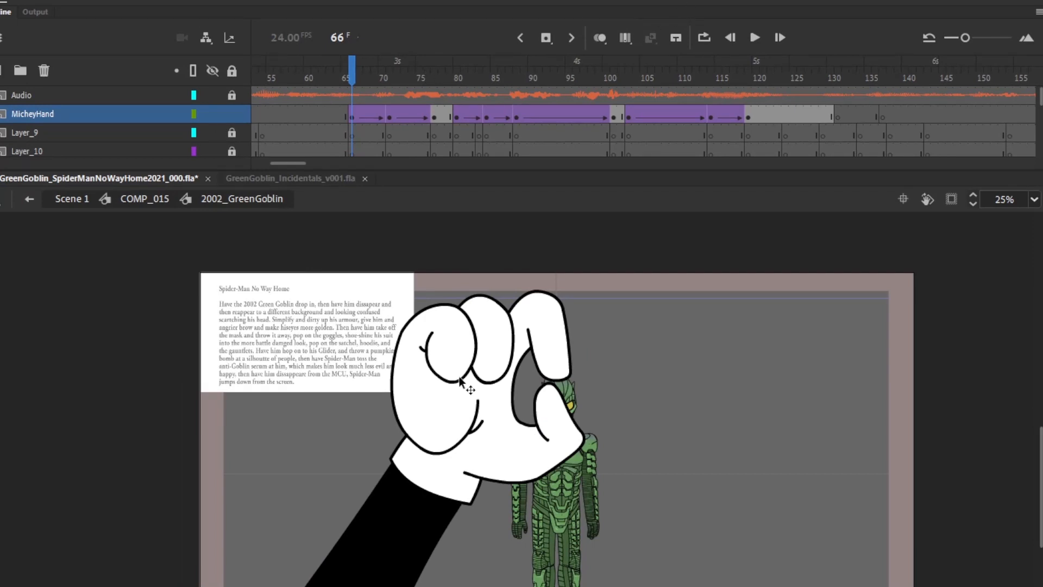
Open the MicheyHand symbol from frame 66 and insert a keyframe with the gripping hand at frame 14
double_click(483, 356)
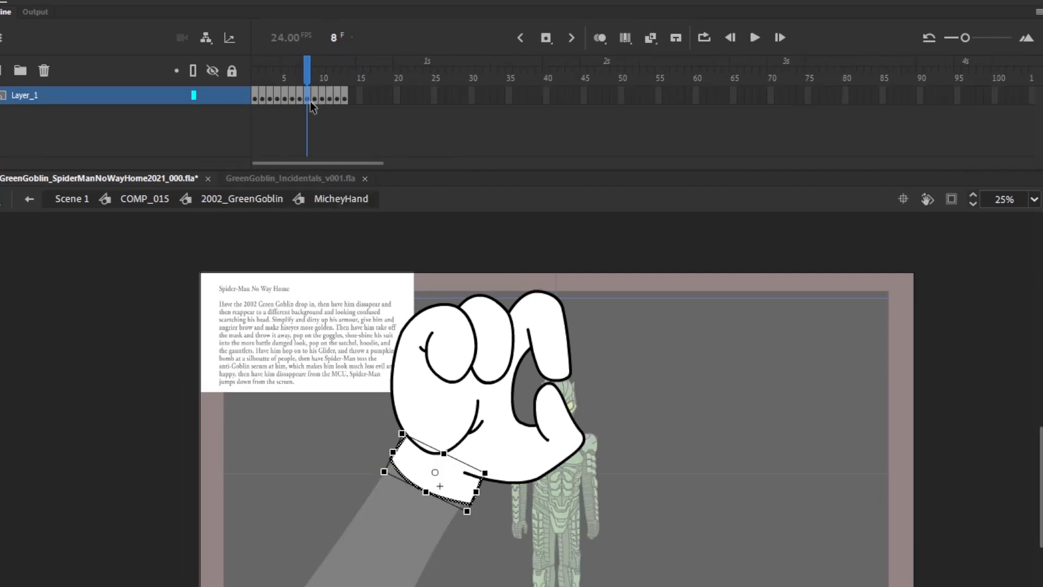
click(309, 98)
click(351, 99)
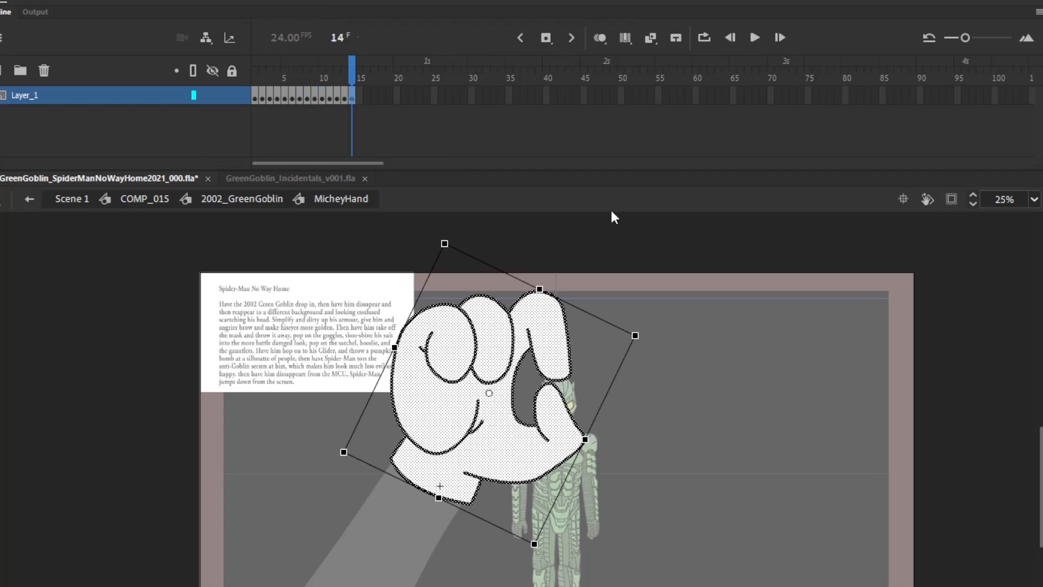
click(803, 349)
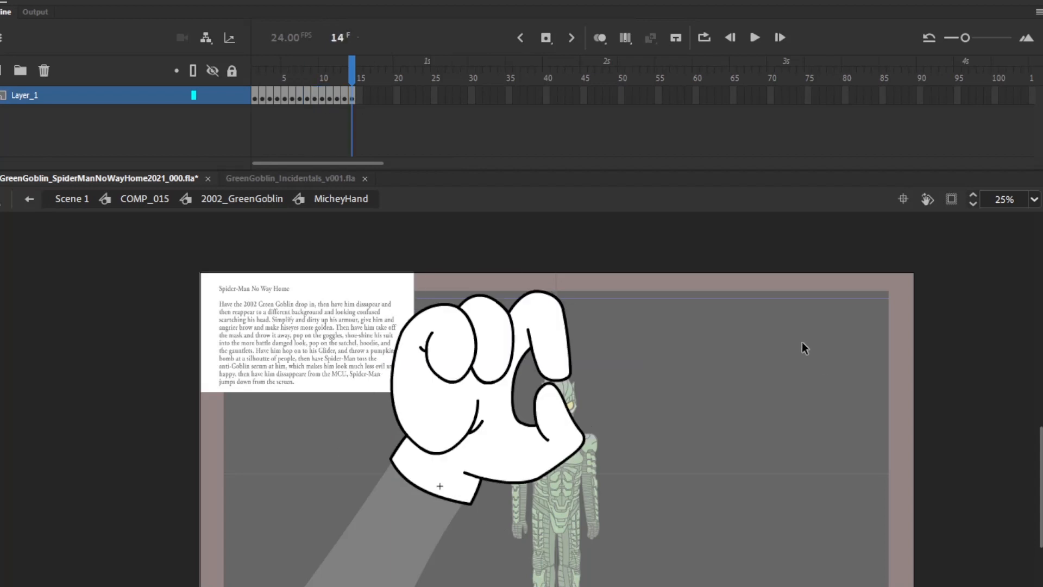
Delete the rest of the hand's outlines and fills on frame 14 so that only the index finger is kept
click(525, 354)
key(Delete)
drag(526, 355, 523, 351)
drag(504, 292, 500, 212)
key(ctrl+z)
click(511, 309)
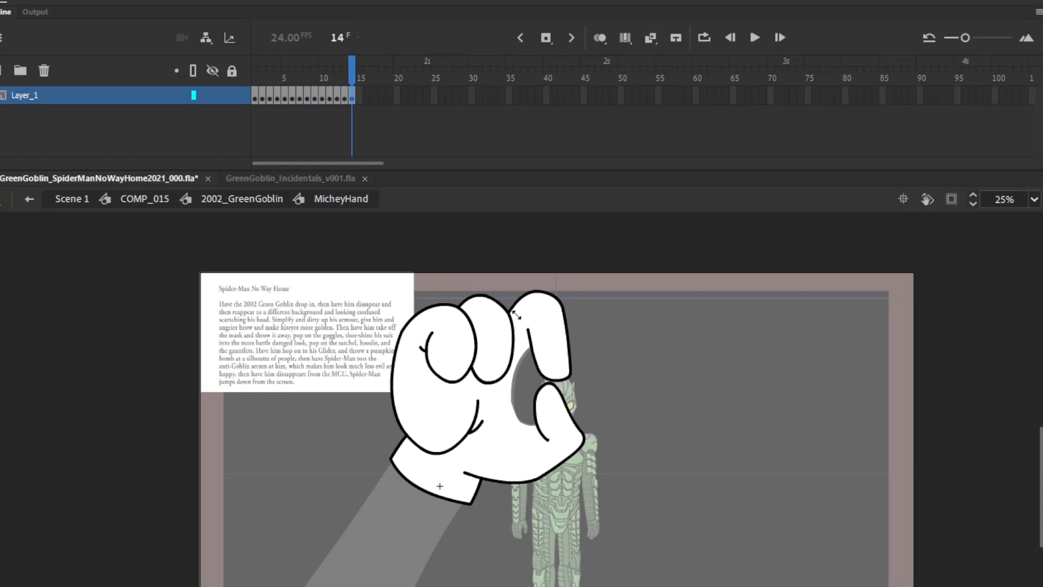
key(Delete)
double_click(513, 327)
key(Delete)
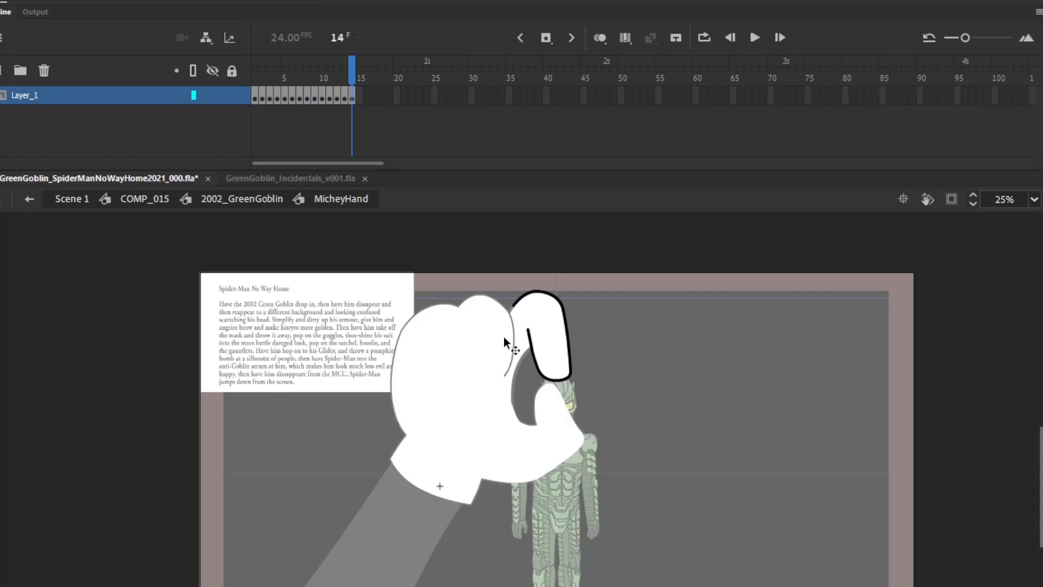
click(507, 337)
key(Delete)
drag(442, 444, 658, 184)
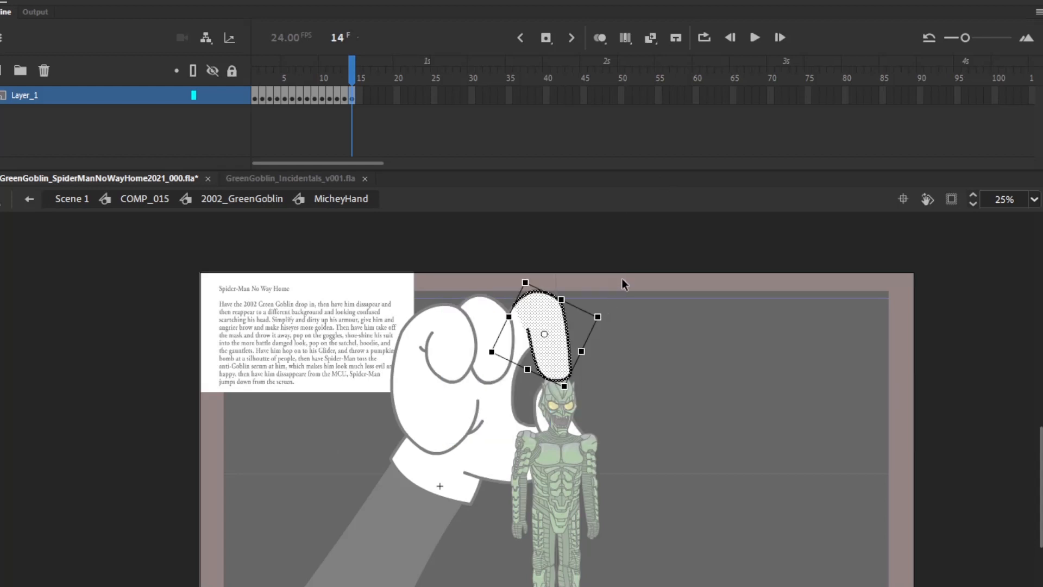
drag(653, 291, 653, 334)
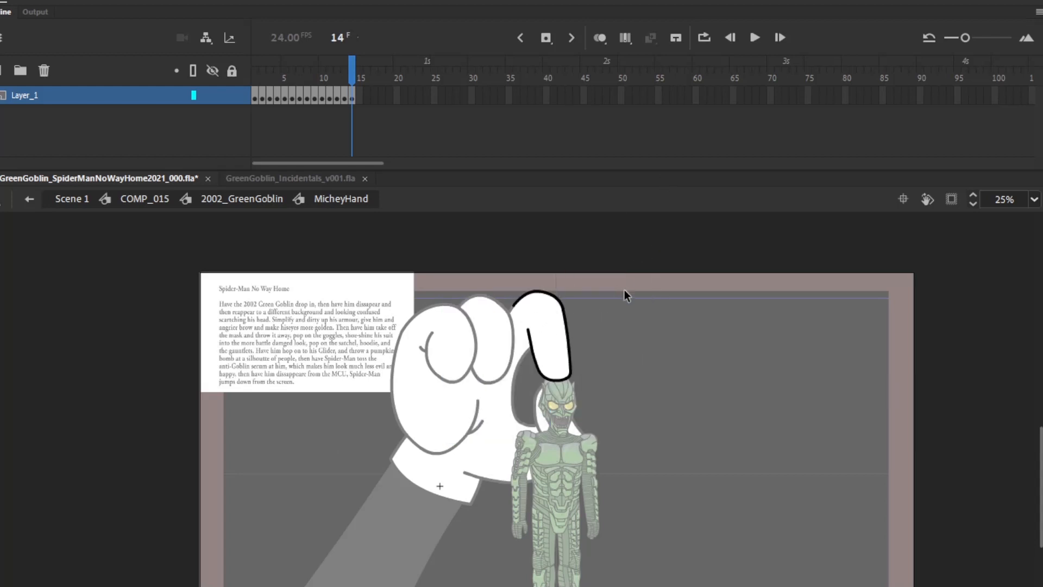
Leave the MicheyHand symbol and select all gripping hand instances on the MicheyHand layer by editing multiple frames from 66 through about 124
double_click(654, 275)
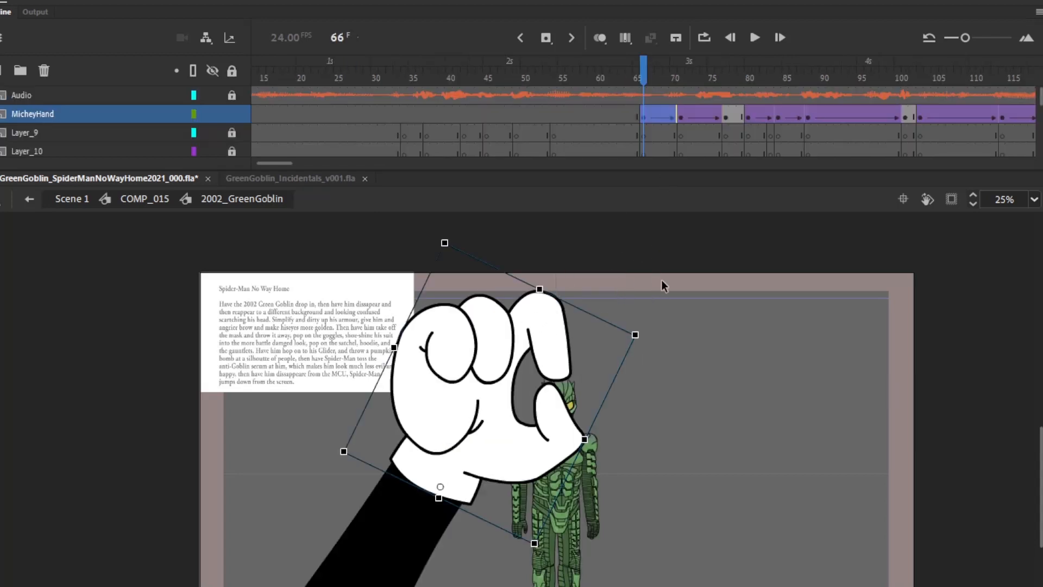
click(626, 37)
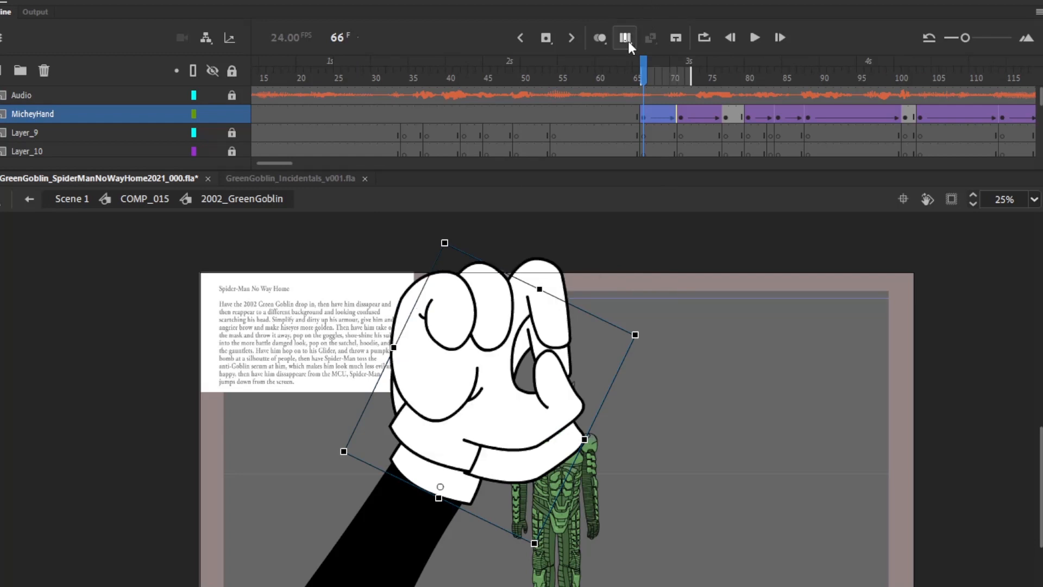
mouse_move(692, 79)
mouse_down()
mouse_move(981, 130)
mouse_move(1024, 120)
mouse_move(508, 115)
mouse_up()
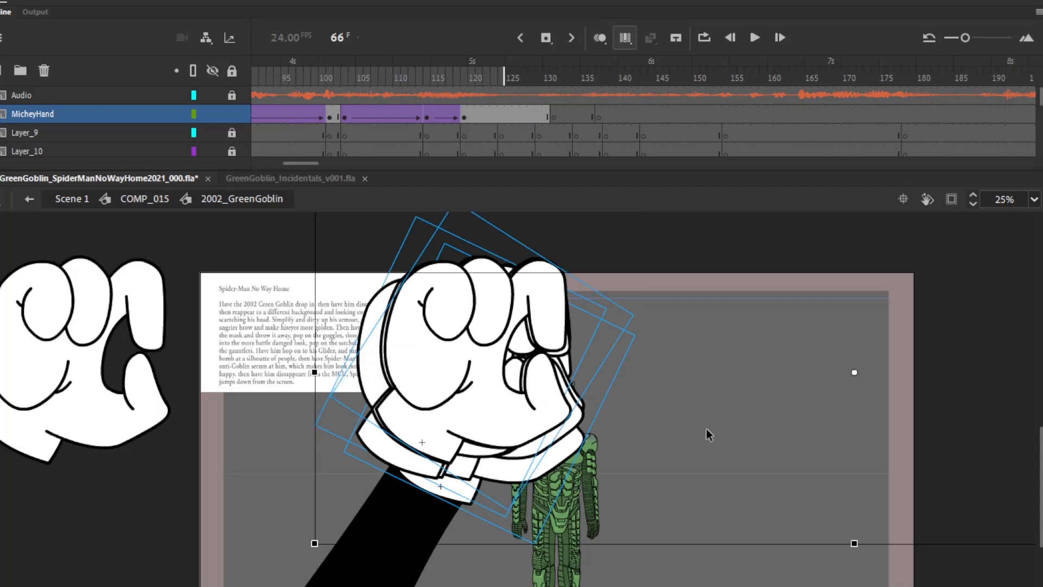
drag(712, 442, 838, 389)
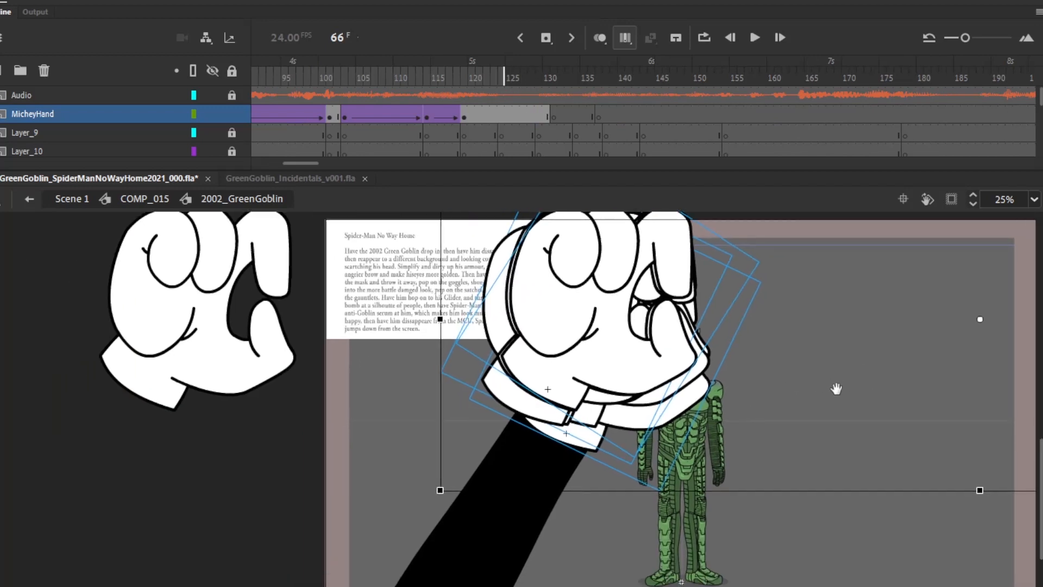
click(952, 200)
click(951, 200)
key(v)
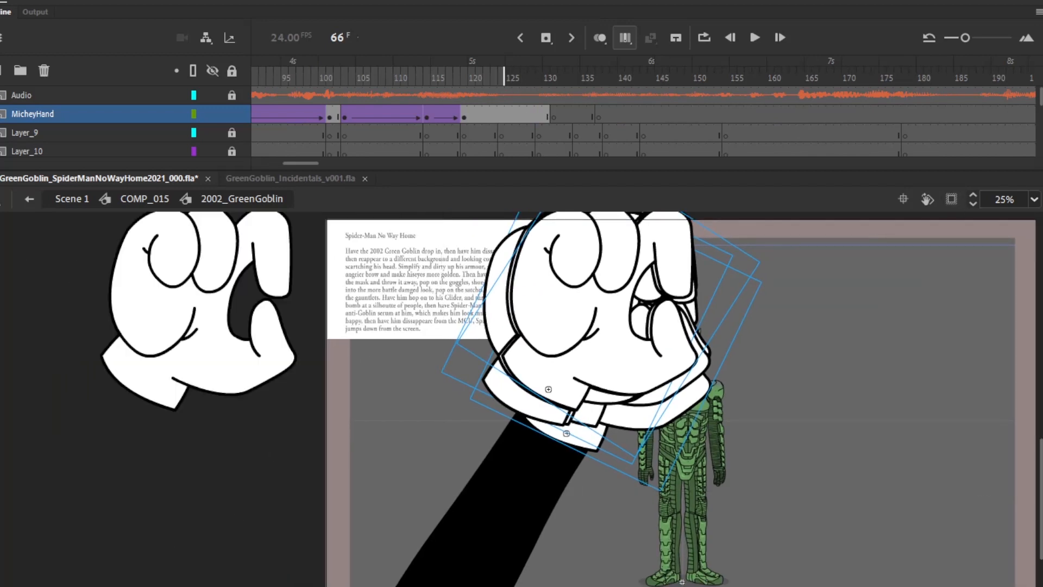
alt+click(659, 376)
drag(604, 416, 603, 326)
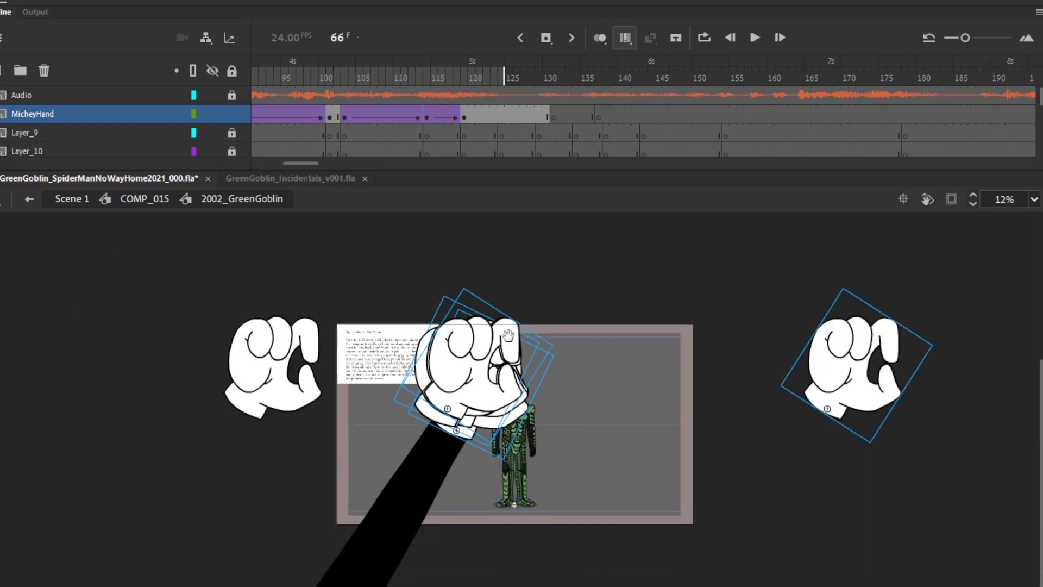
key(q)
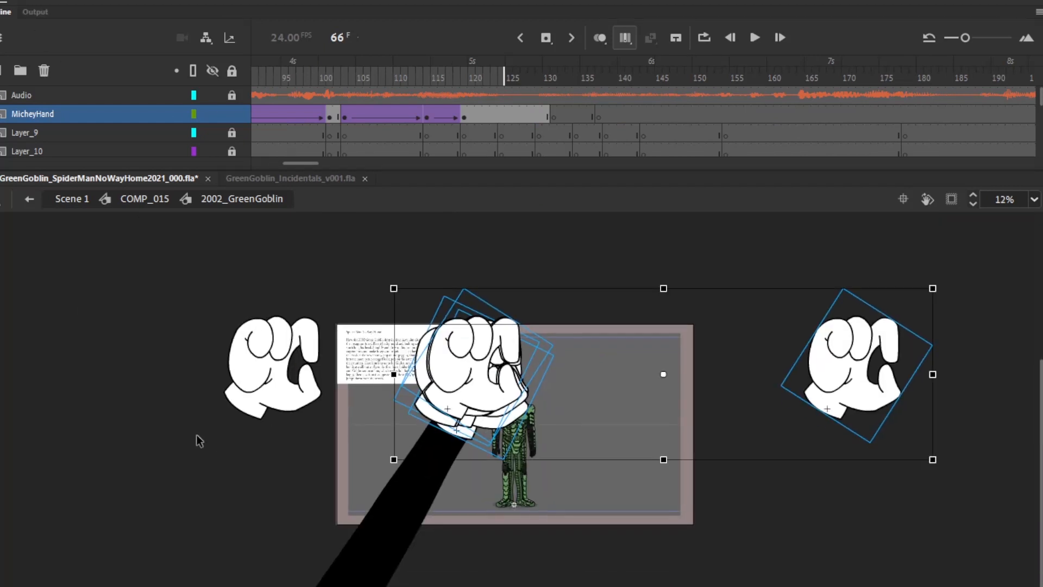
drag(200, 439, 926, 299)
right_click(840, 363)
click(902, 278)
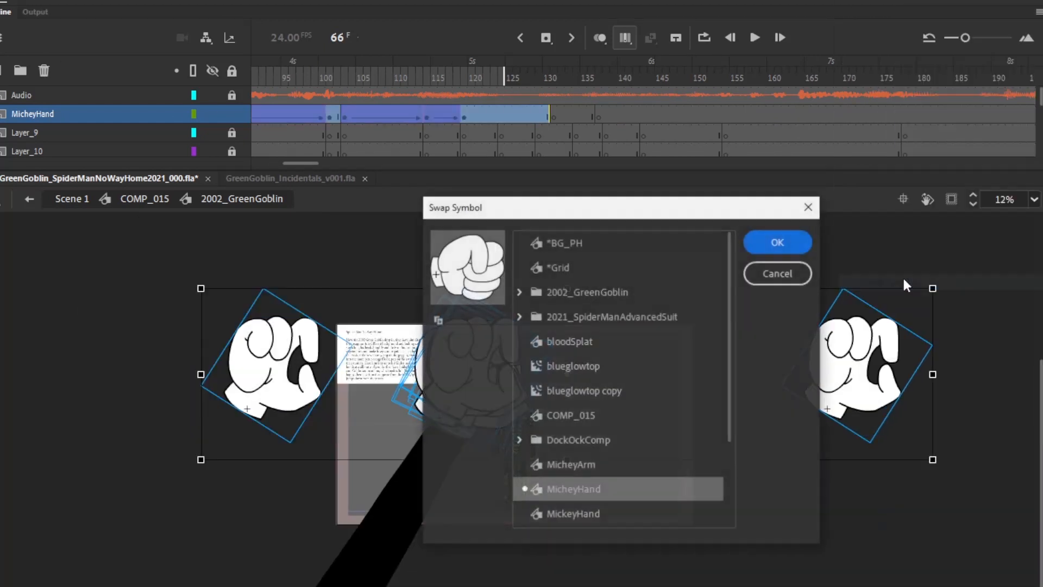
scroll(641, 459, down, 3)
click(787, 273)
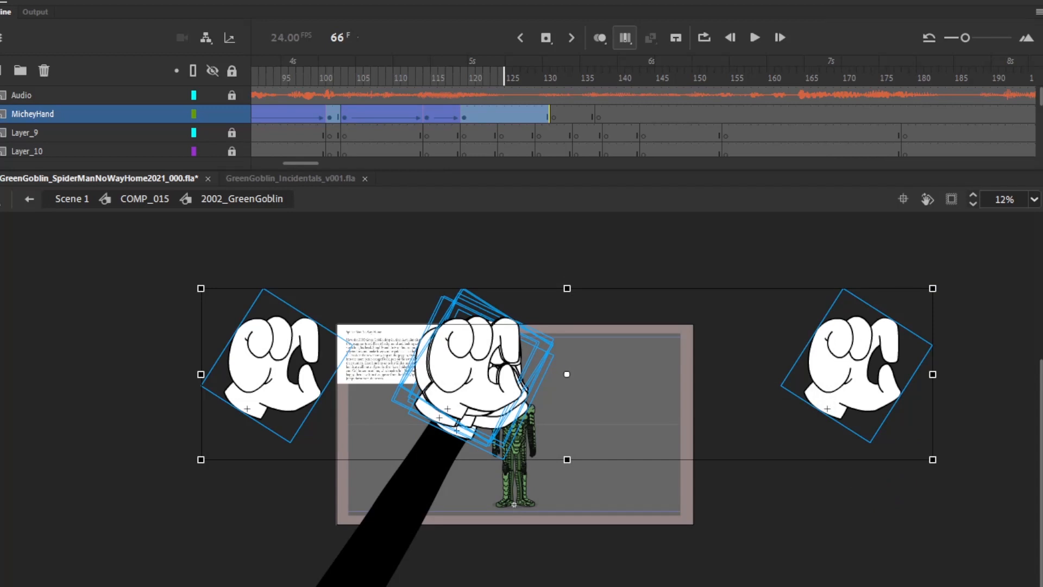
Set all selected hand instances to display the finger-only frame 14, deselect them and stop editing multiple frames
key(Return)
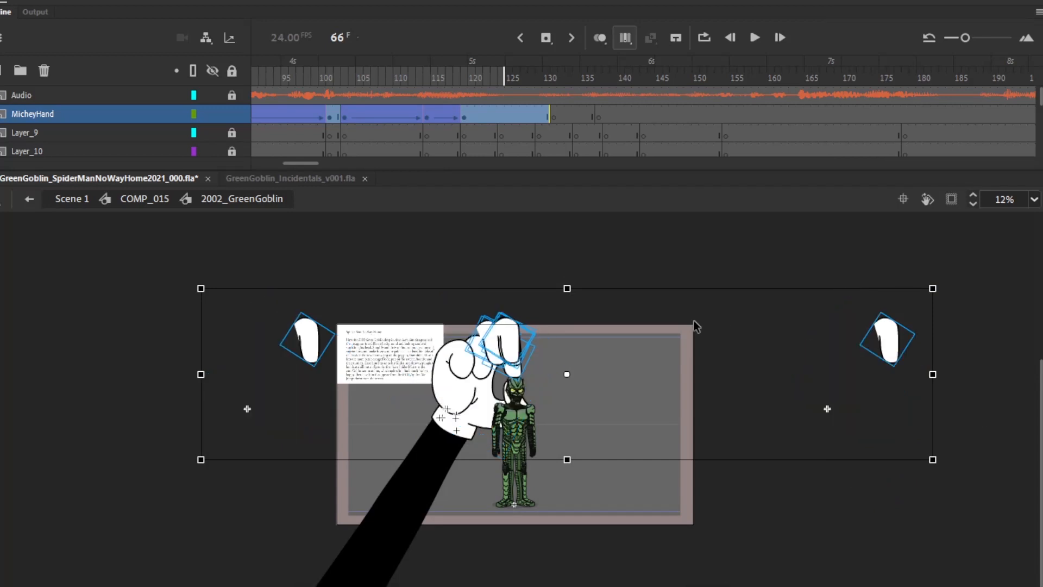
click(752, 280)
click(625, 37)
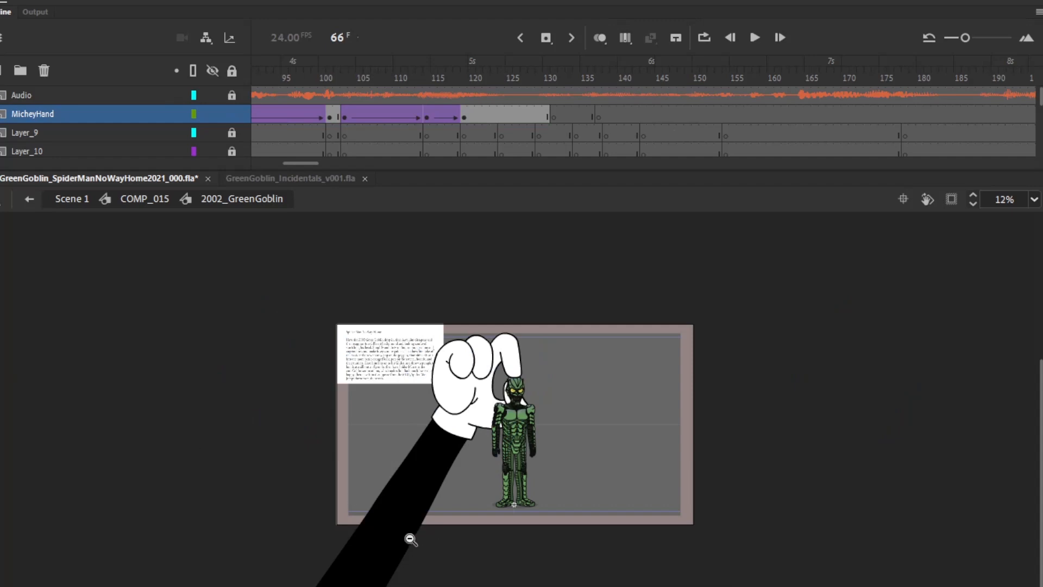
Play back the hand's release of the Green Goblin inside 2002_GreenGoblin to check the finger in front of him
drag(329, 550, 698, 314)
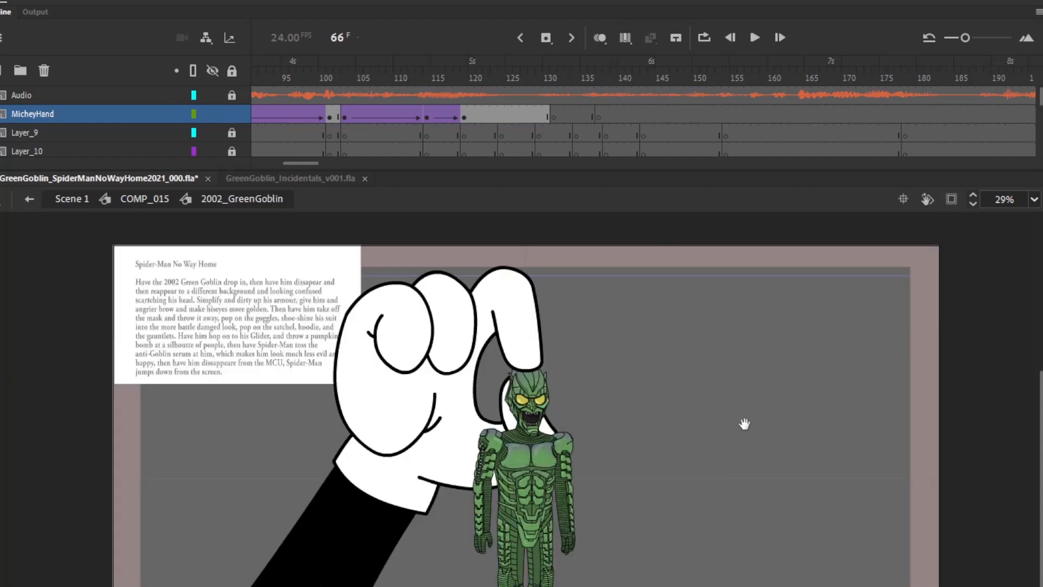
drag(745, 424, 758, 310)
drag(302, 162, 279, 162)
click(559, 72)
key(Return)
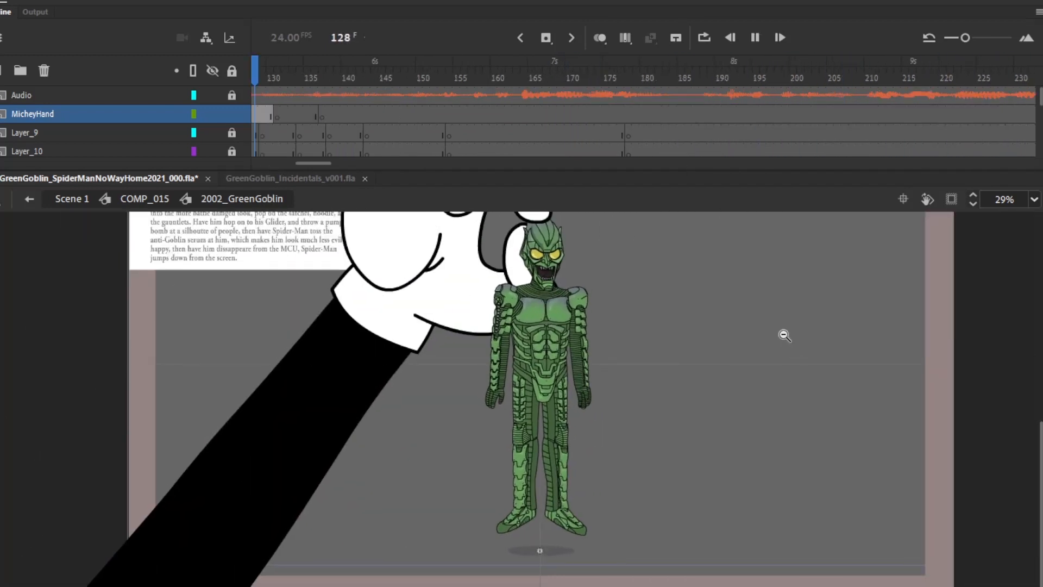
key(Return)
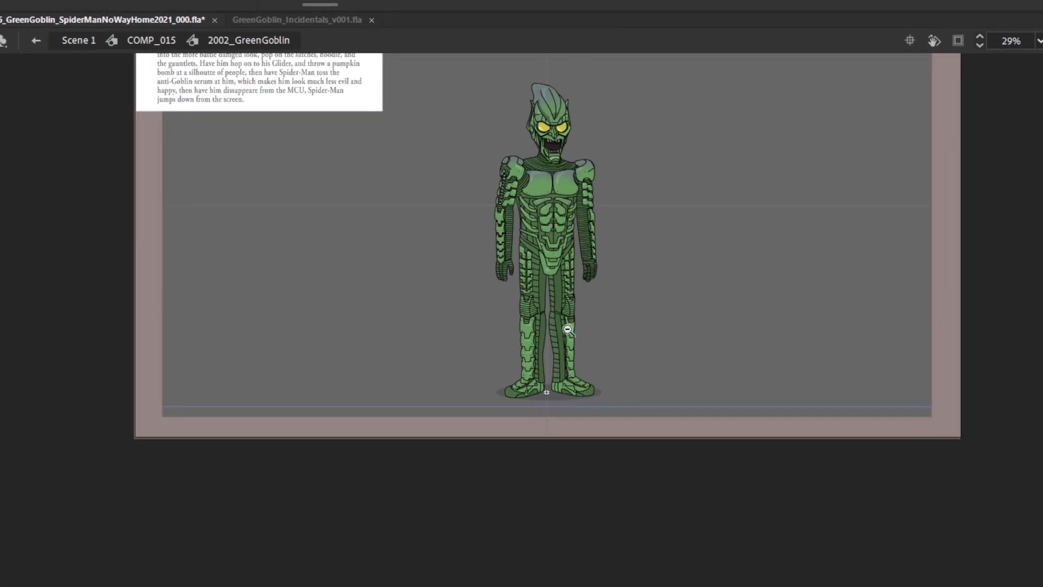
Select the Green Goblin's head after the release and synchronize the symbols on its timeline frames
scroll(607, 316, up, 2)
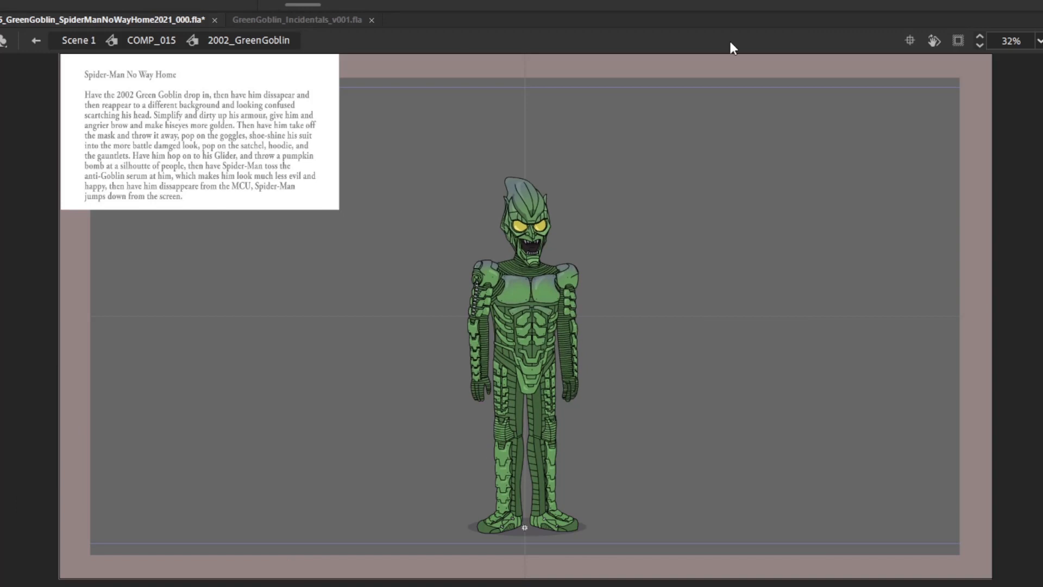
drag(475, 310, 590, 224)
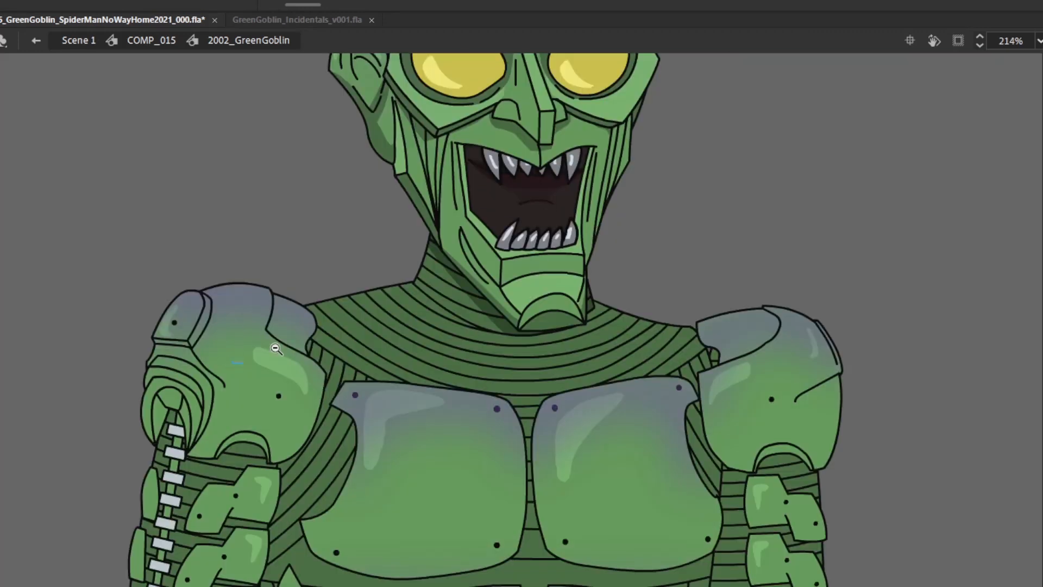
drag(232, 363, 755, 129)
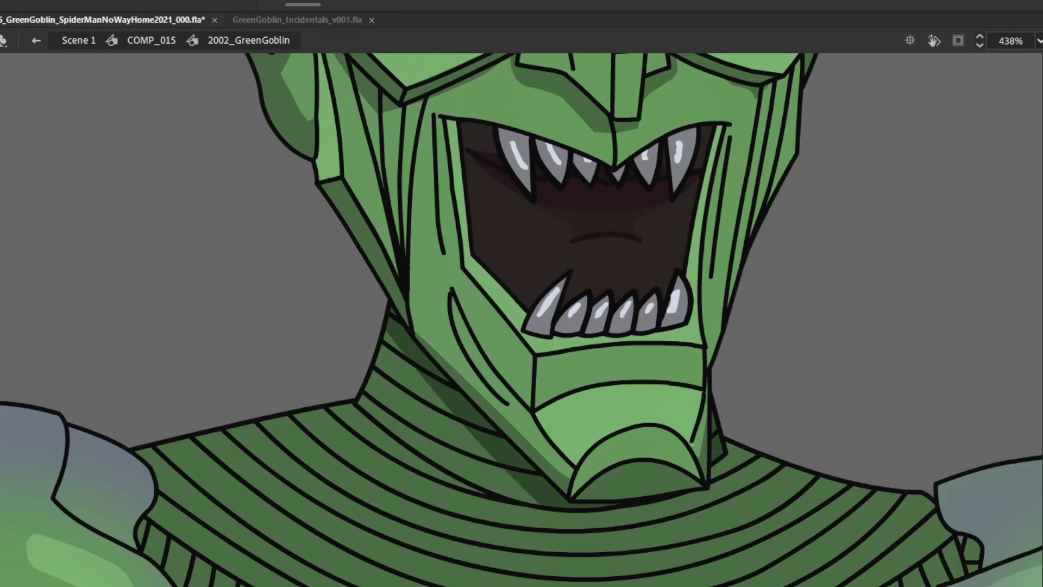
click(559, 221)
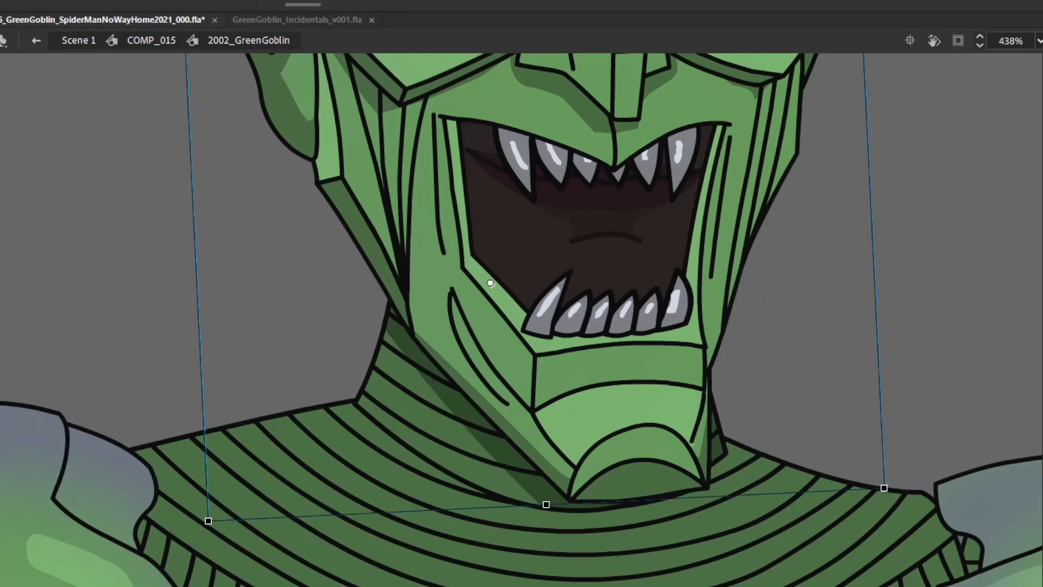
right_click(689, 2)
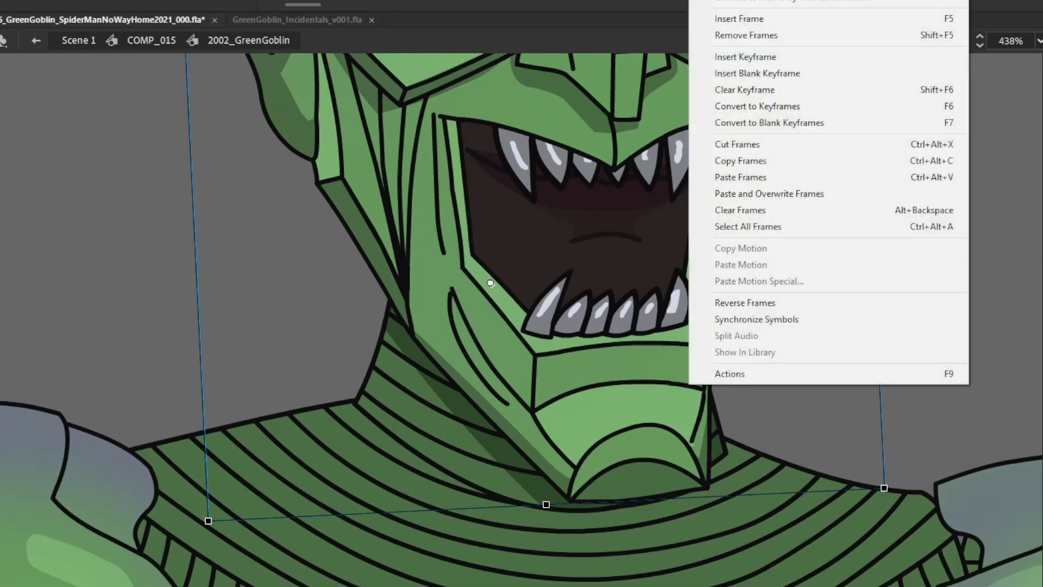
click(751, 321)
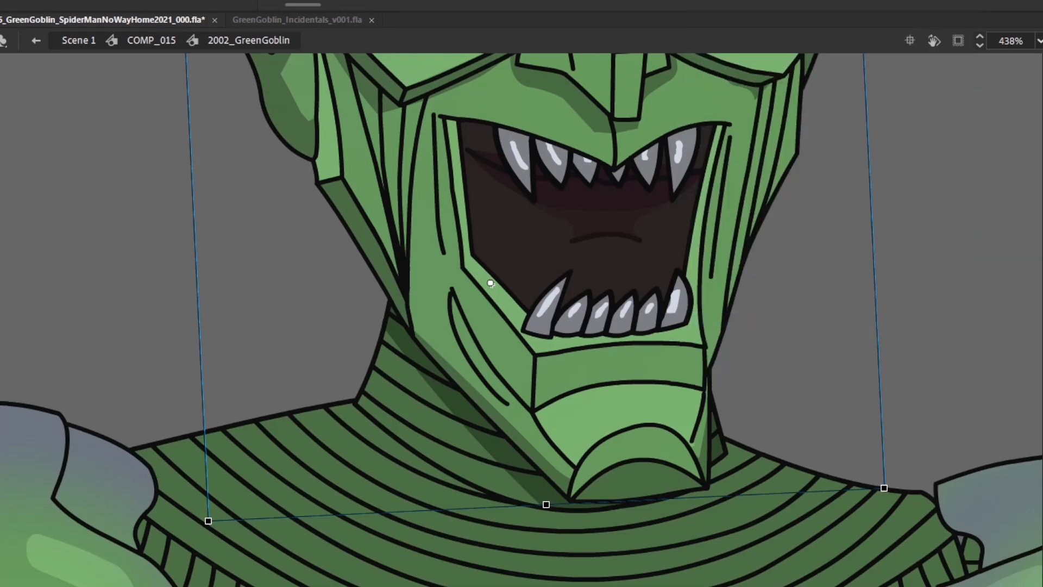
click(938, 251)
alt+click(313, 299)
alt+click(688, 426)
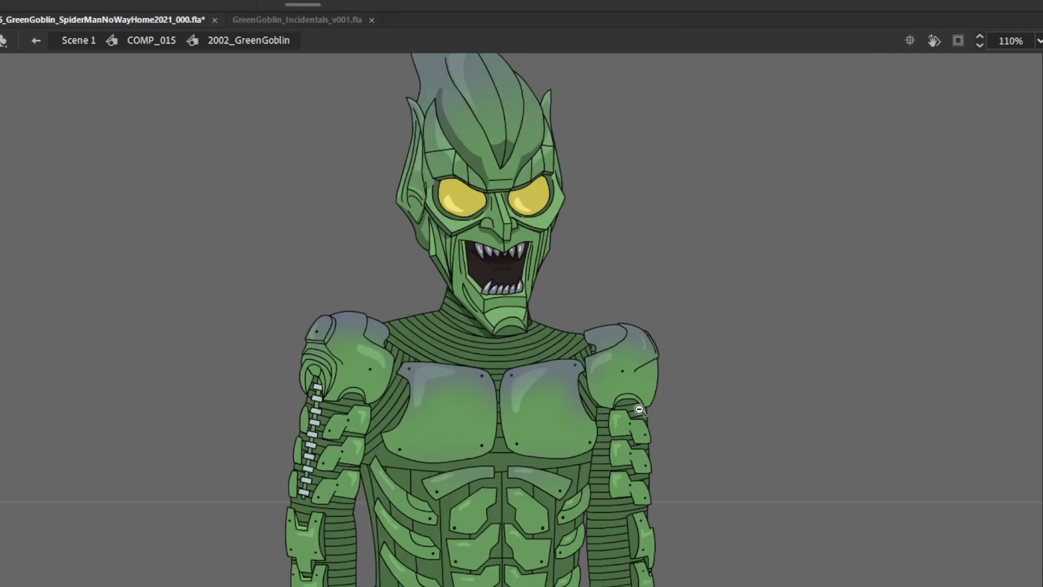
alt+click(641, 410)
alt+click(569, 467)
drag(354, 536, 686, 54)
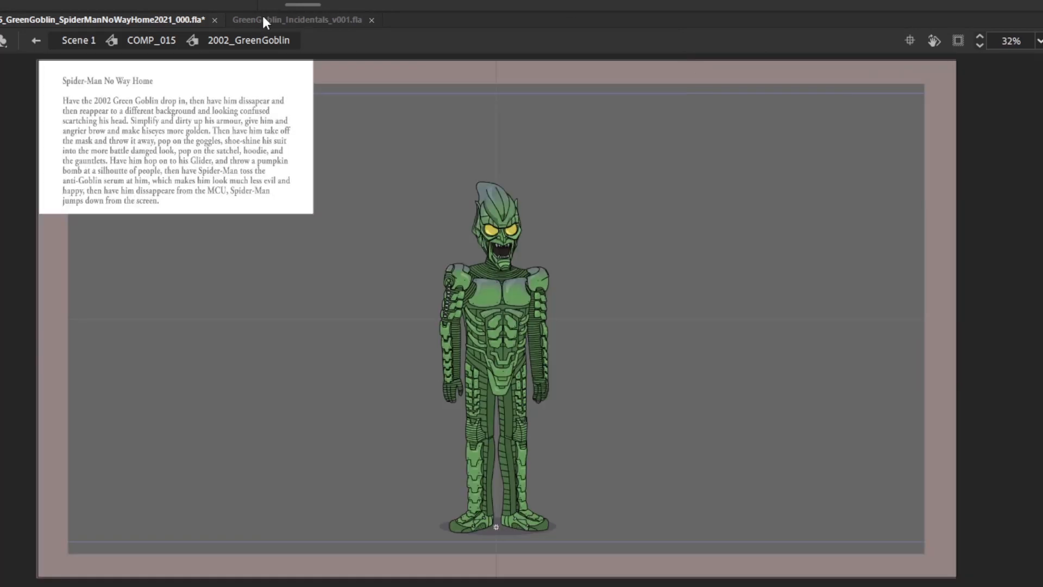
Return to Scene 1 and review the timeline from the hand holding the Goblin to his enlarged pose
click(76, 41)
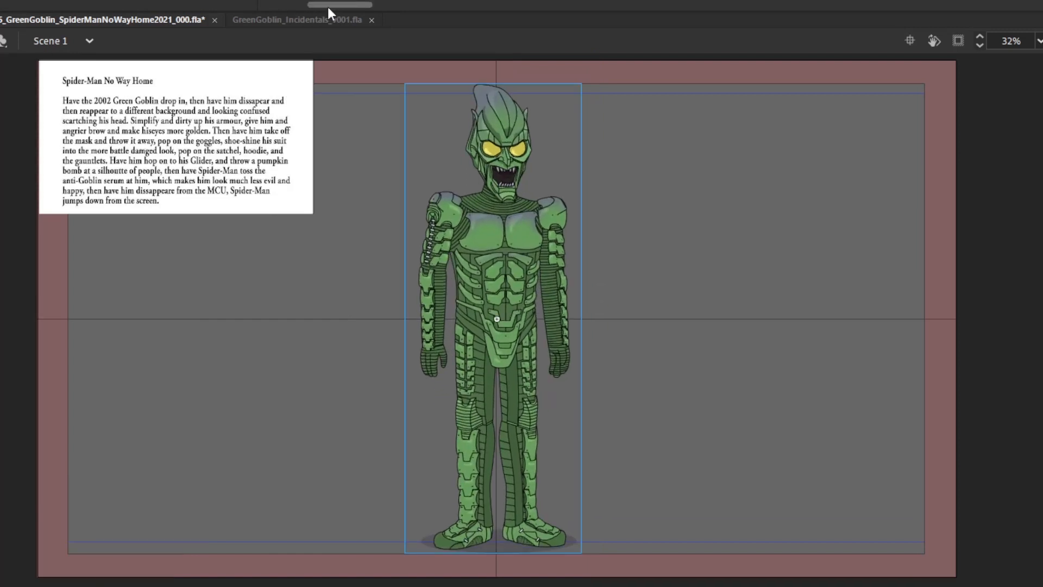
drag(327, 7, 296, 8)
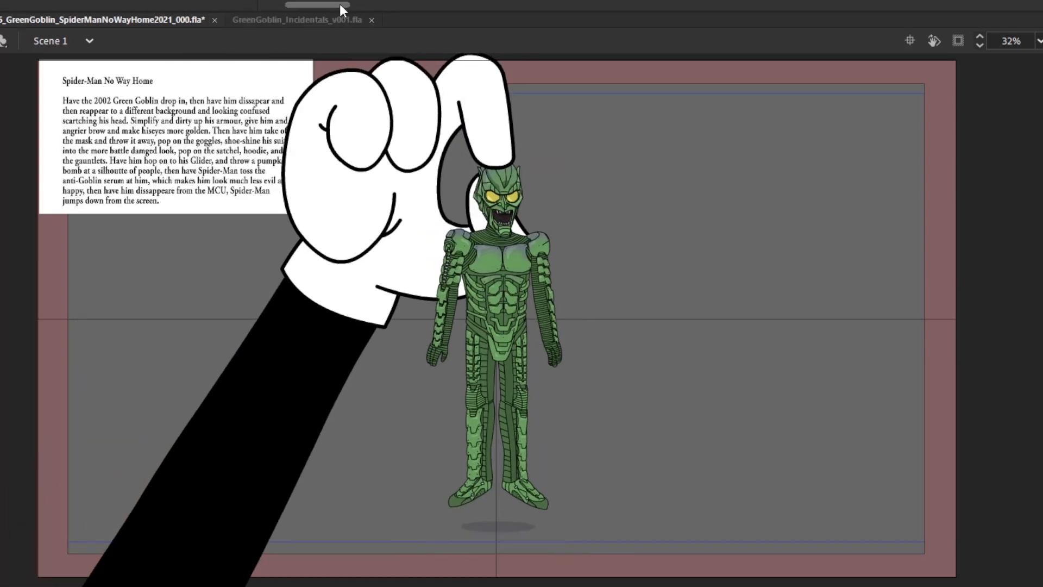
drag(340, 6, 362, 5)
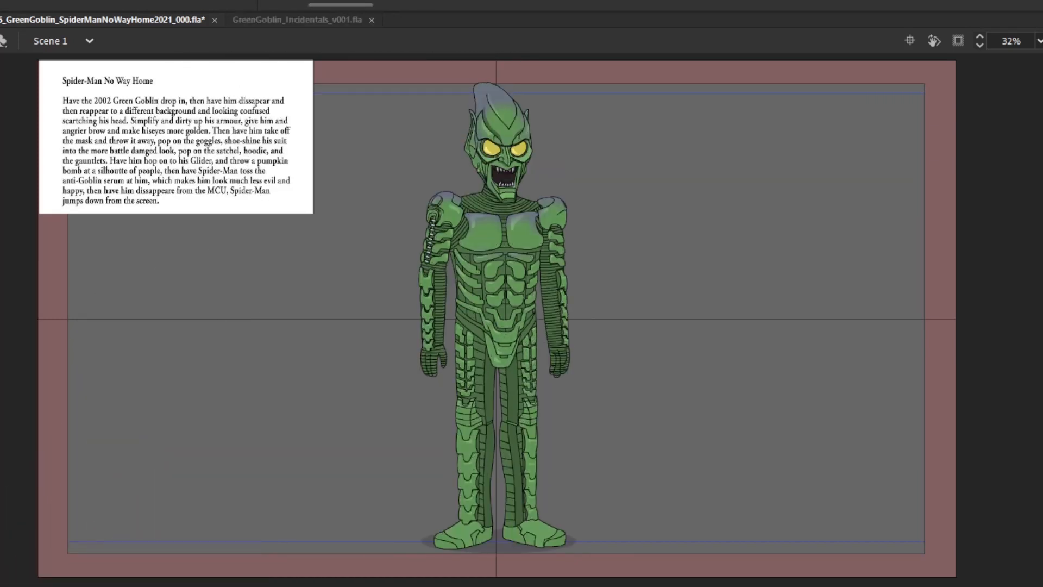
Reopen 2002_GreenGoblin inside COMP_015 at the enlarged pose and save the document
double_click(523, 117)
double_click(511, 117)
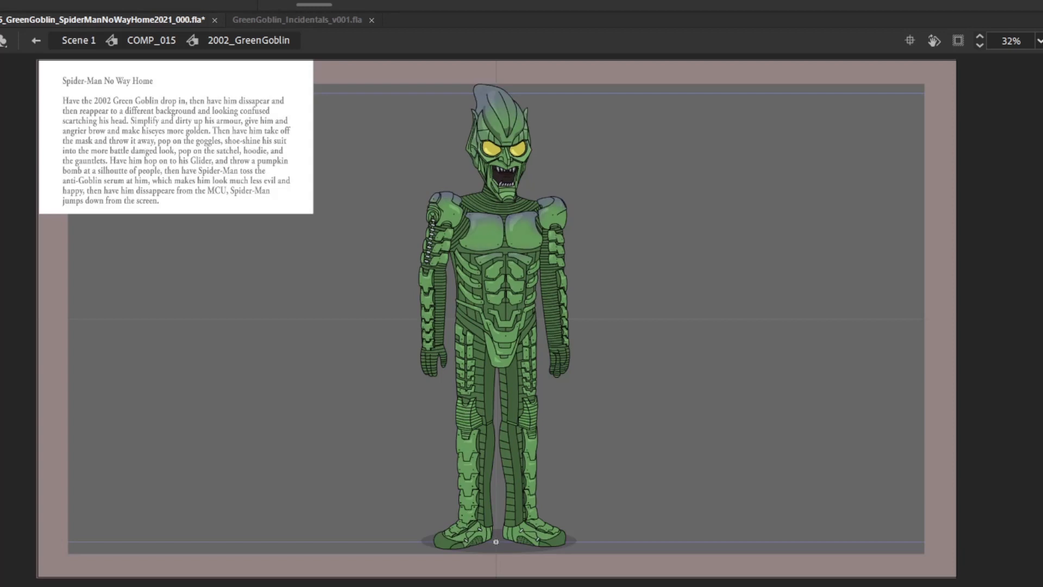
drag(579, 111, 726, 173)
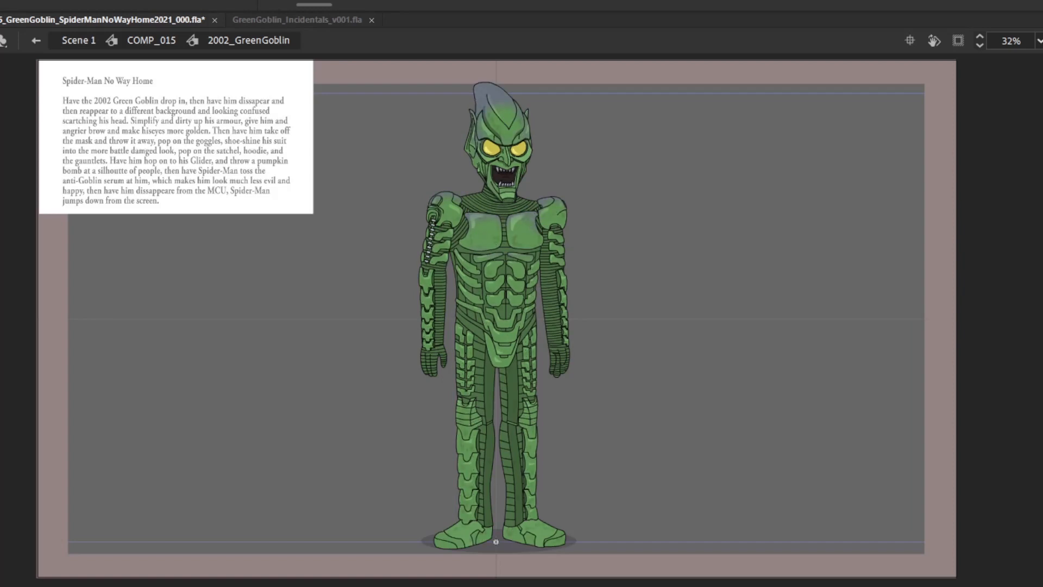
key(ctrl+s)
Step through the keyframes of the Goblin's golden eyes, unmasked head and hooded battle suit
key(comma)
key(comma)
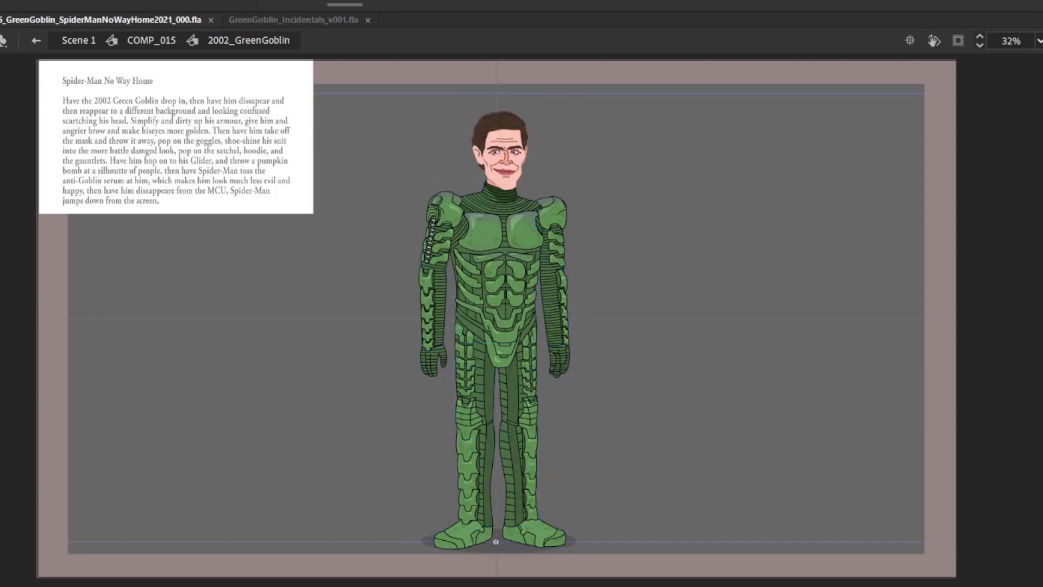
click(670, 1)
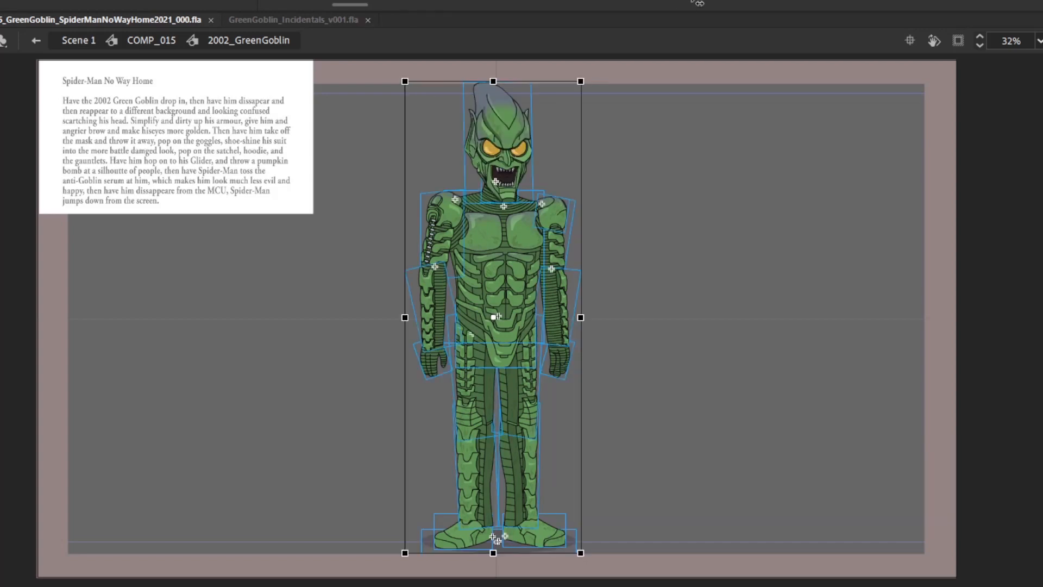
click(629, 2)
click(686, 2)
key(period)
key(period)
key(period)
key(period)
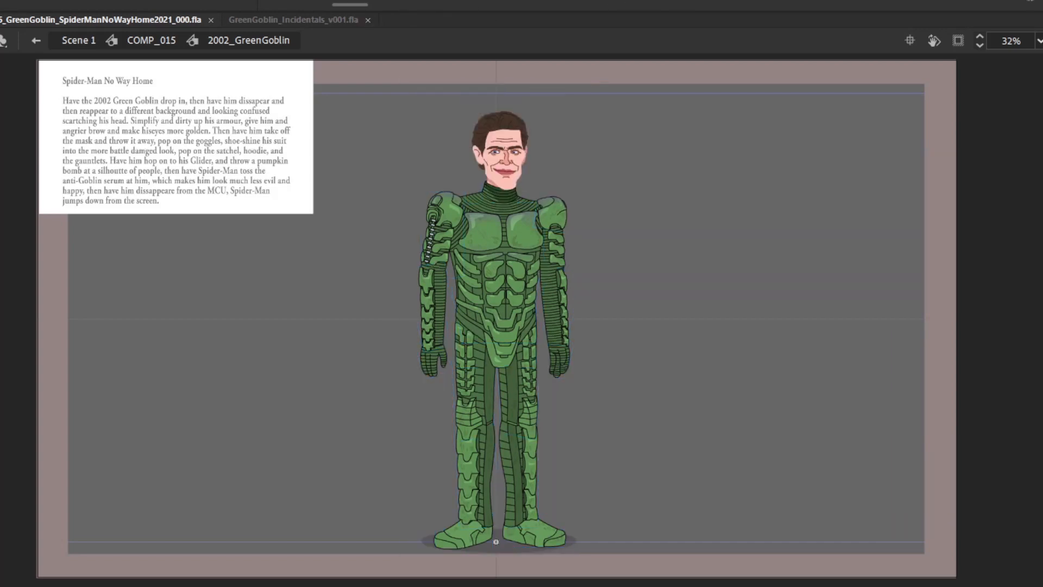
key(period)
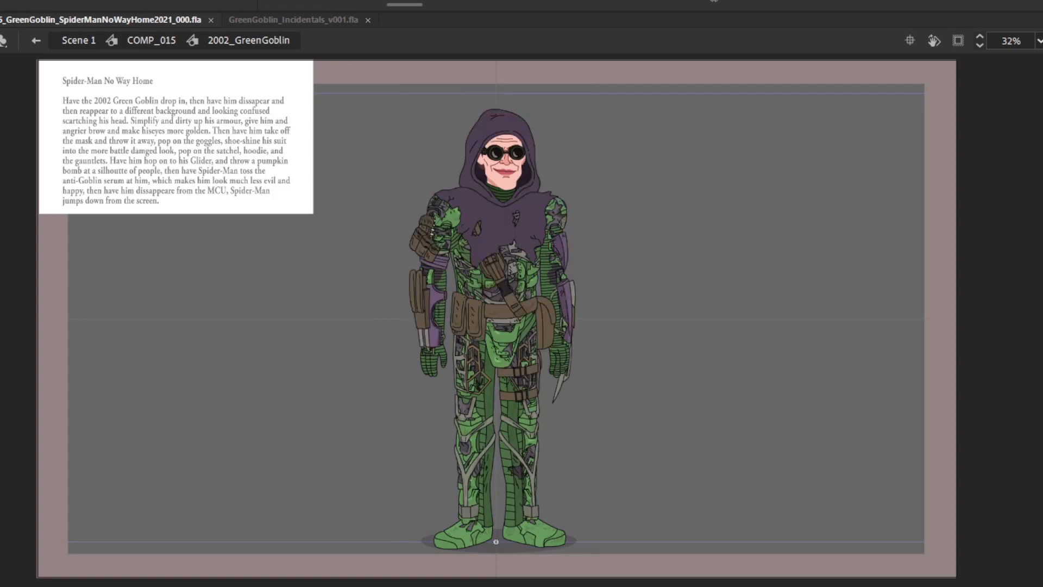
key(comma)
key(period)
Return to Scene 1 at the hooded Goblin beside the three Spider-Men and save the document
double_click(857, 219)
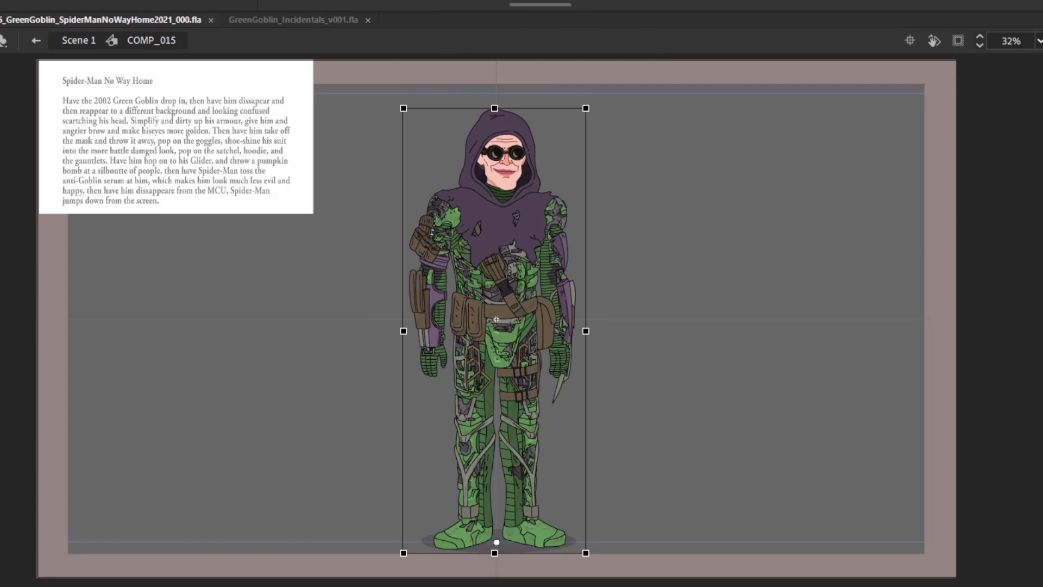
click(67, 39)
click(297, 307)
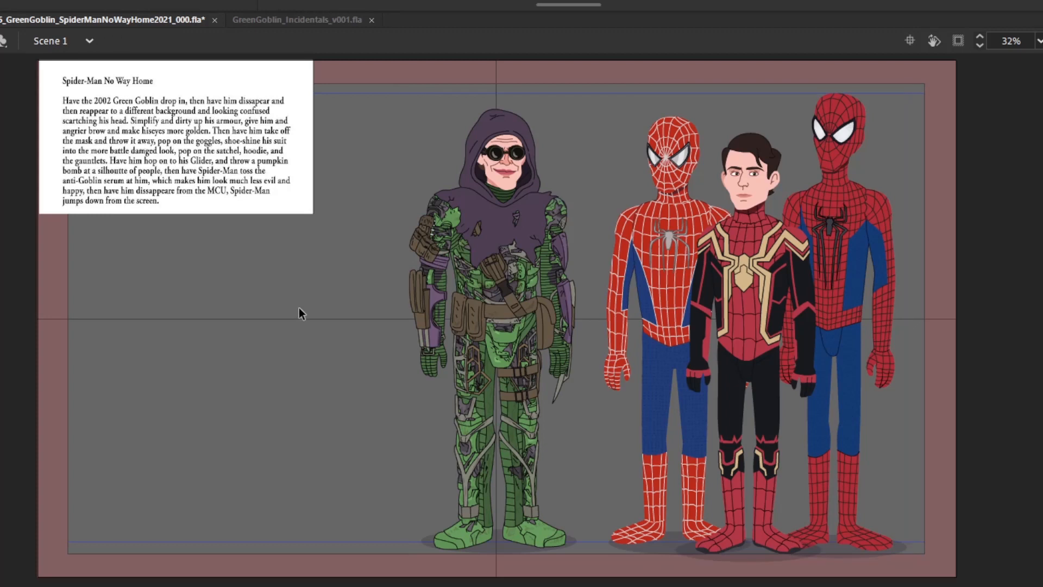
key(ctrl+s)
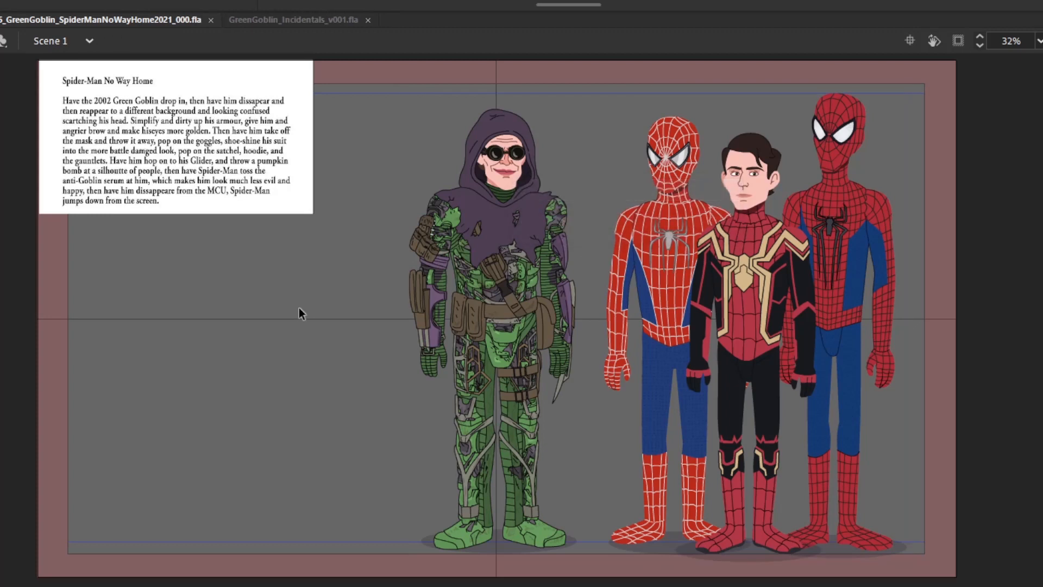